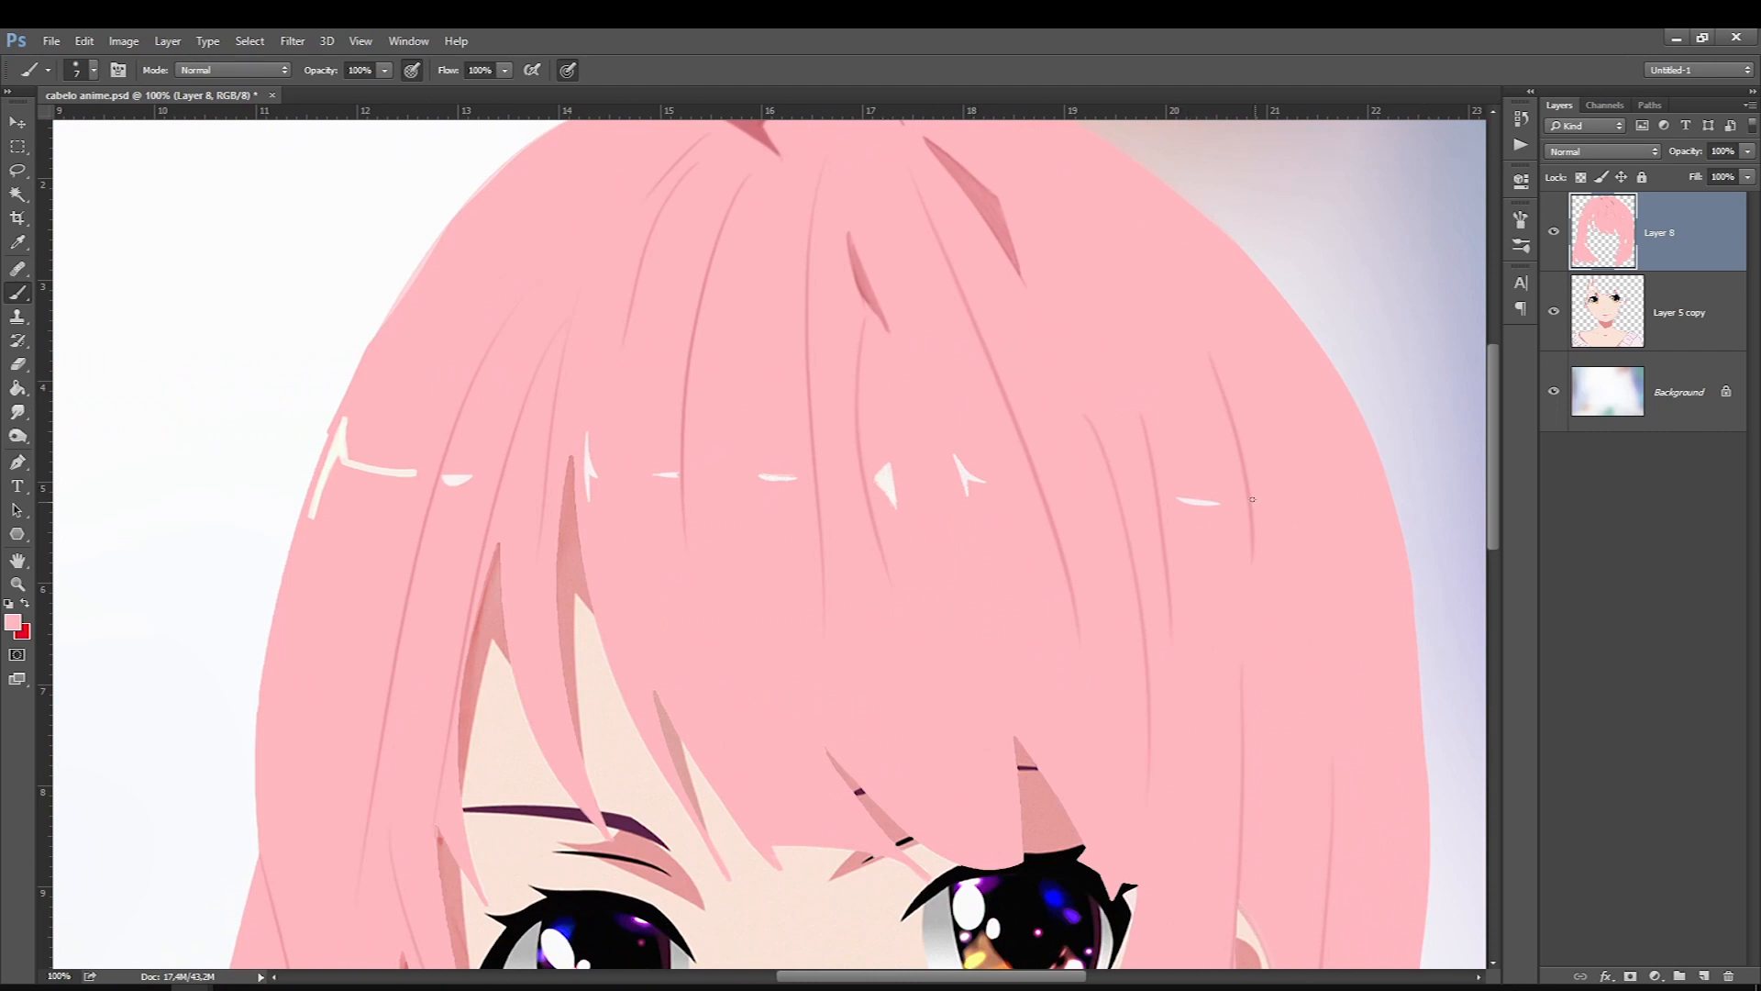
# Step: Add a new layer above the hair layer and name it "sombras"
pyautogui.hotkey('ctrl', '0')
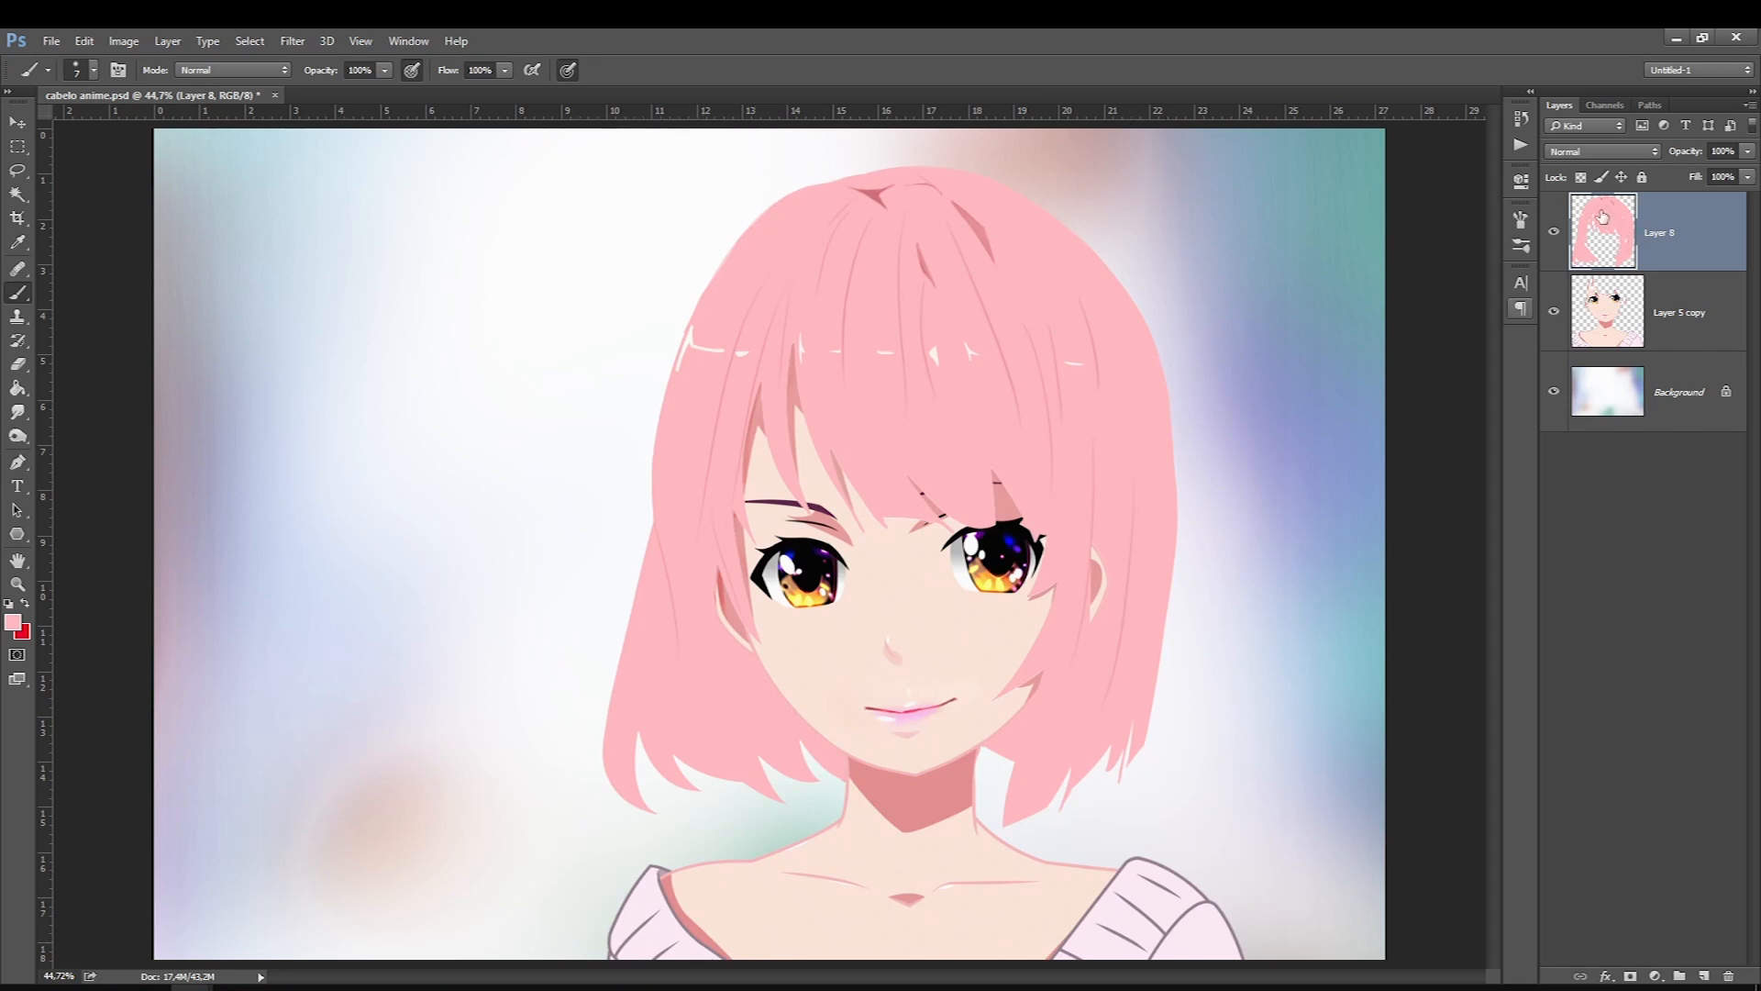
pyautogui.click(1705, 975)
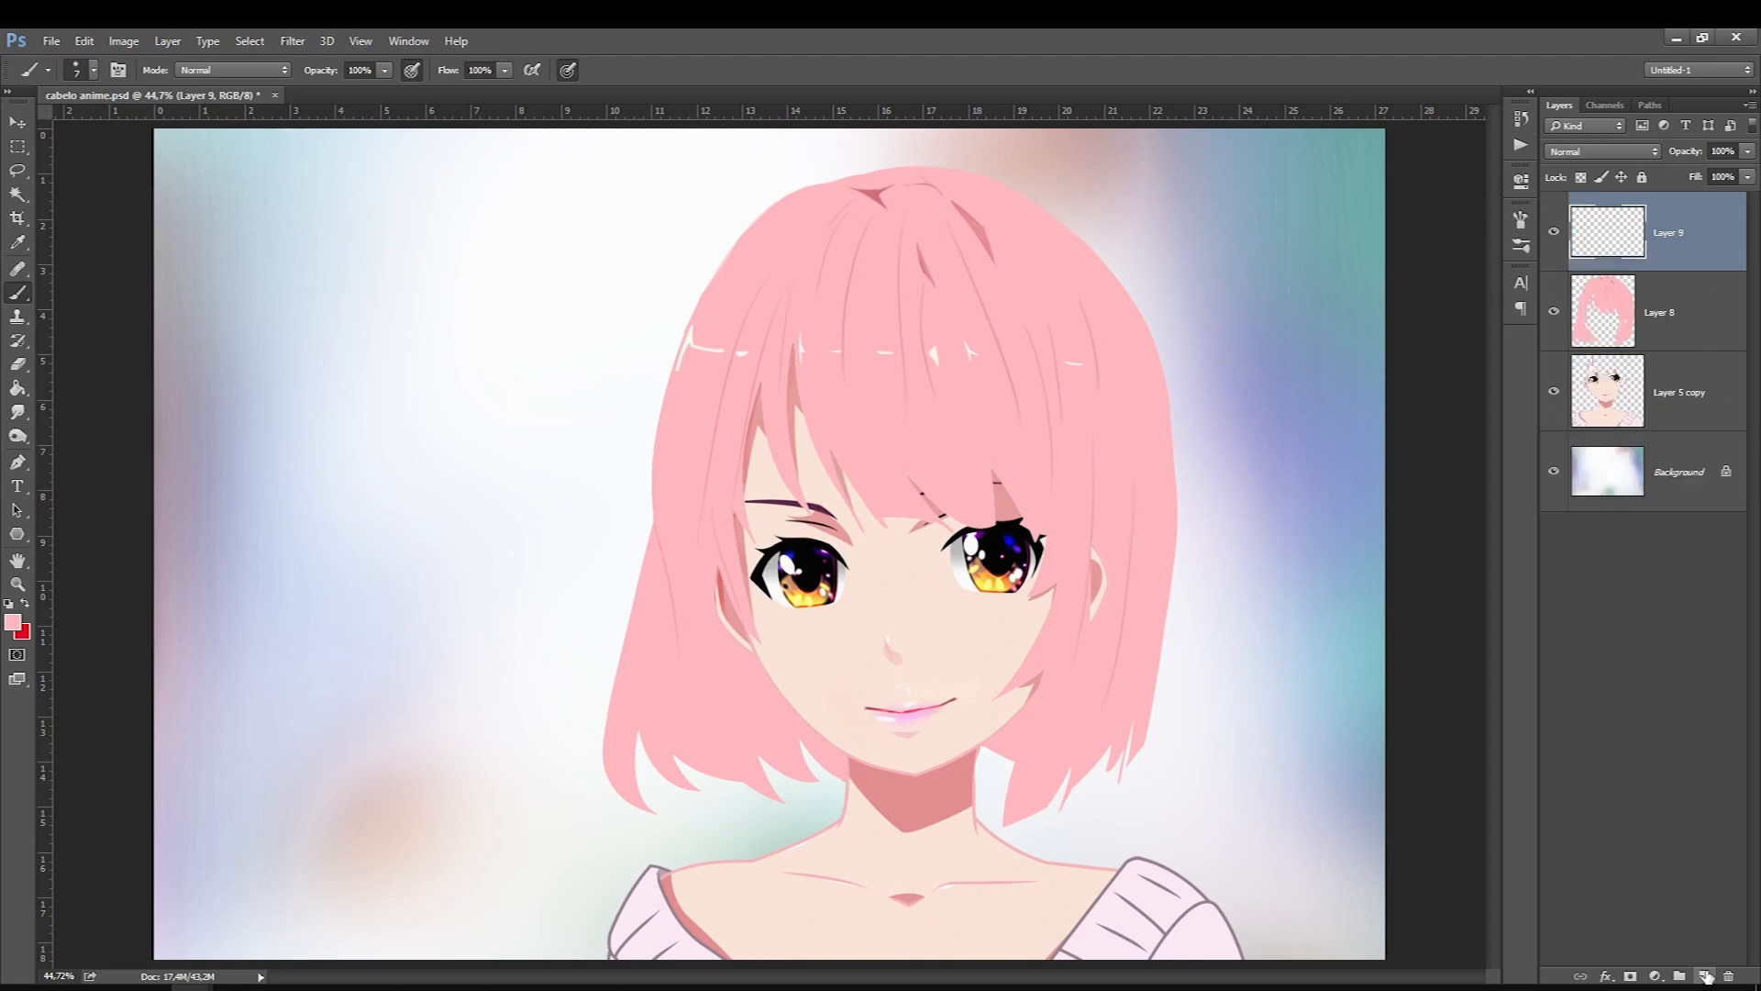
pyautogui.doubleClick(1669, 234)
pyautogui.write('sombras')
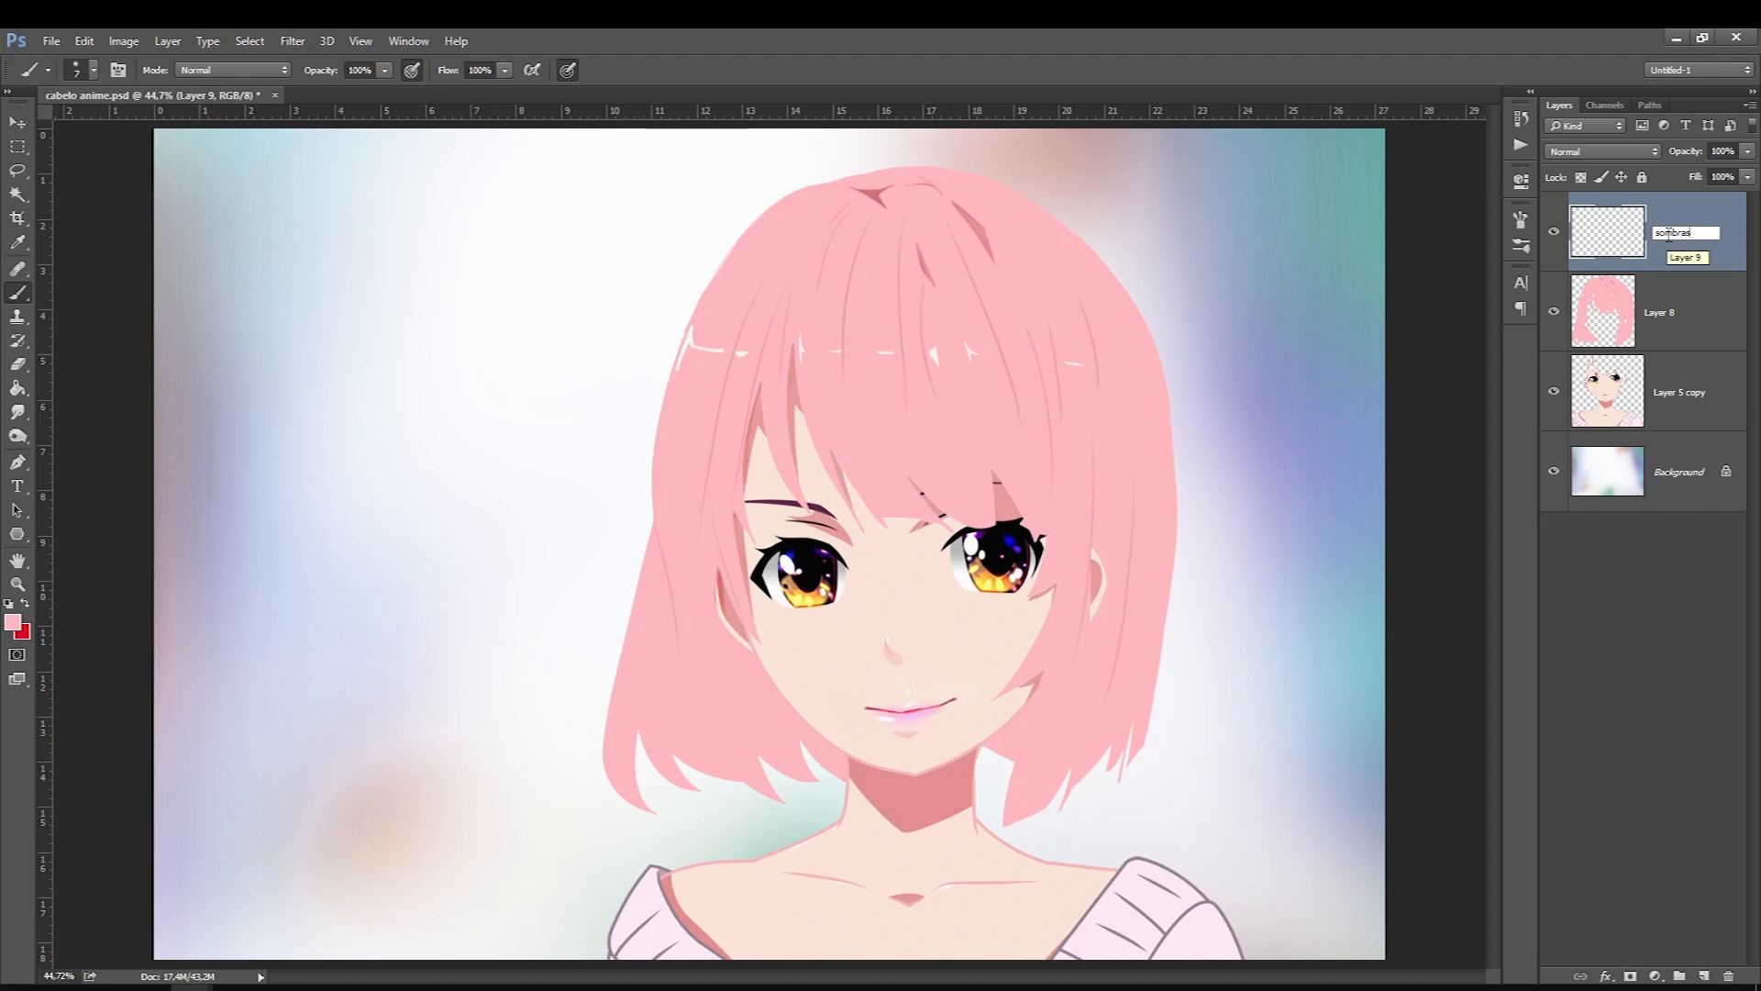
# Step: Rename the hair layer "base" and the character layer below it "personagem"
pyautogui.click(1700, 309)
pyautogui.doubleClick(1660, 310)
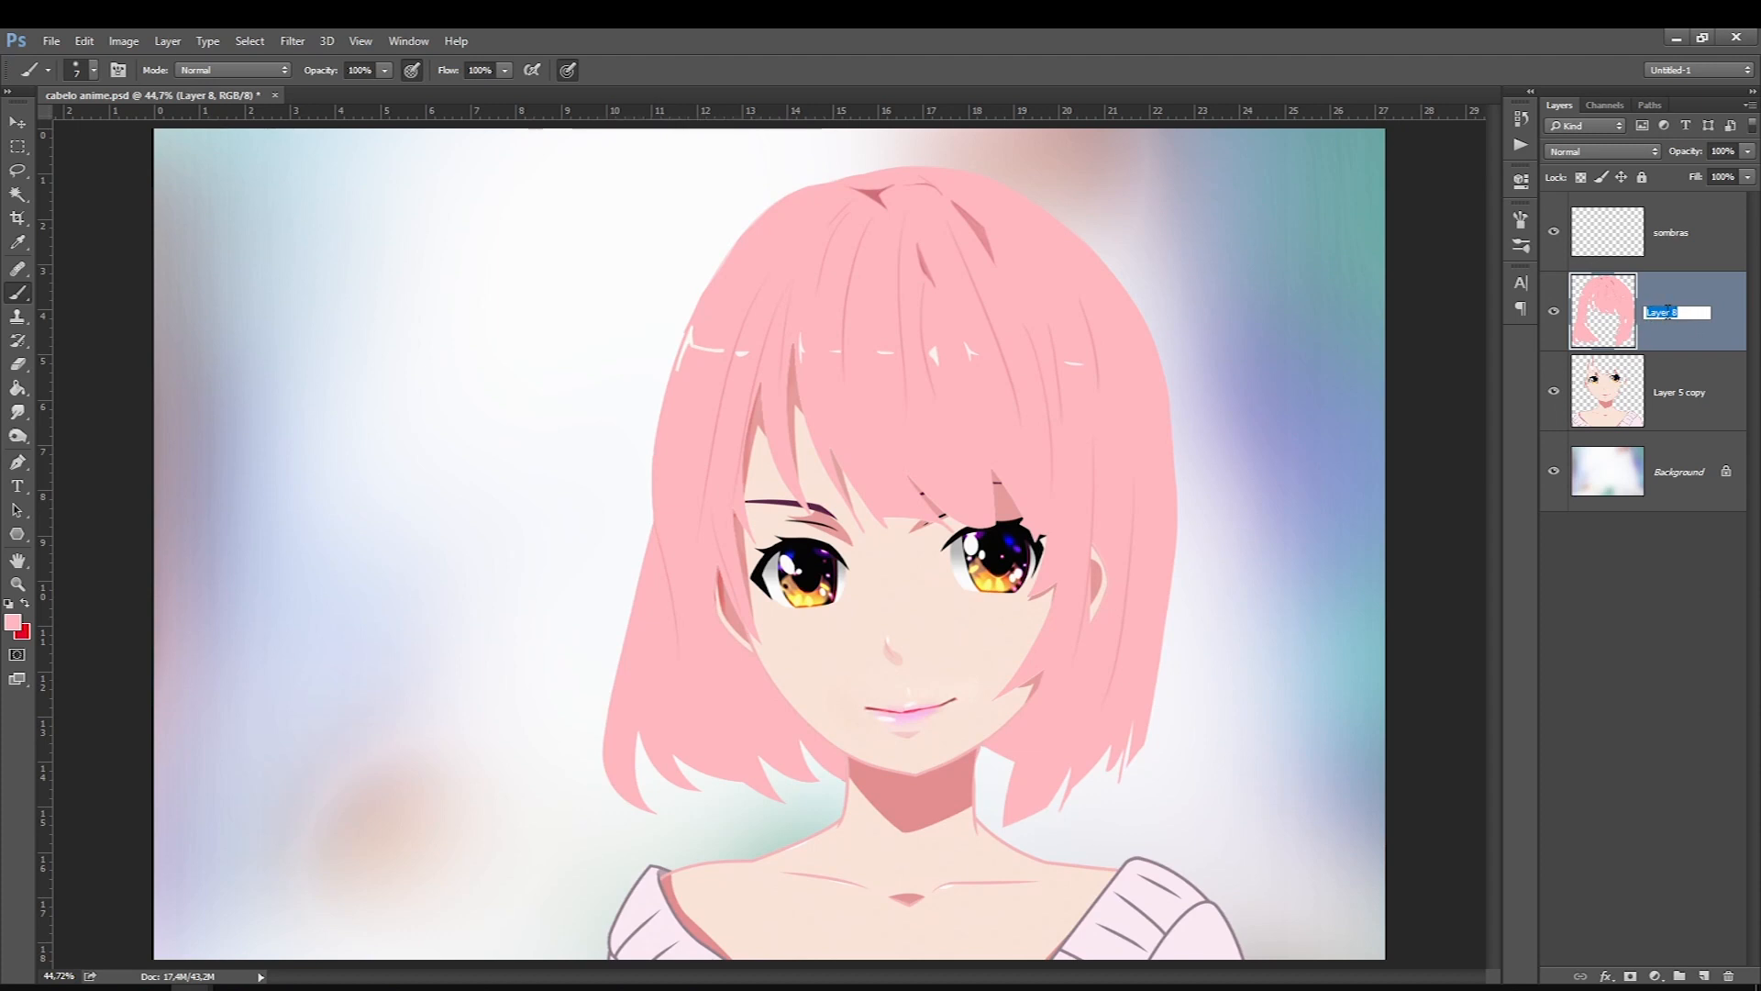
pyautogui.write('base')
pyautogui.doubleClick(1697, 392)
pyautogui.write('per')
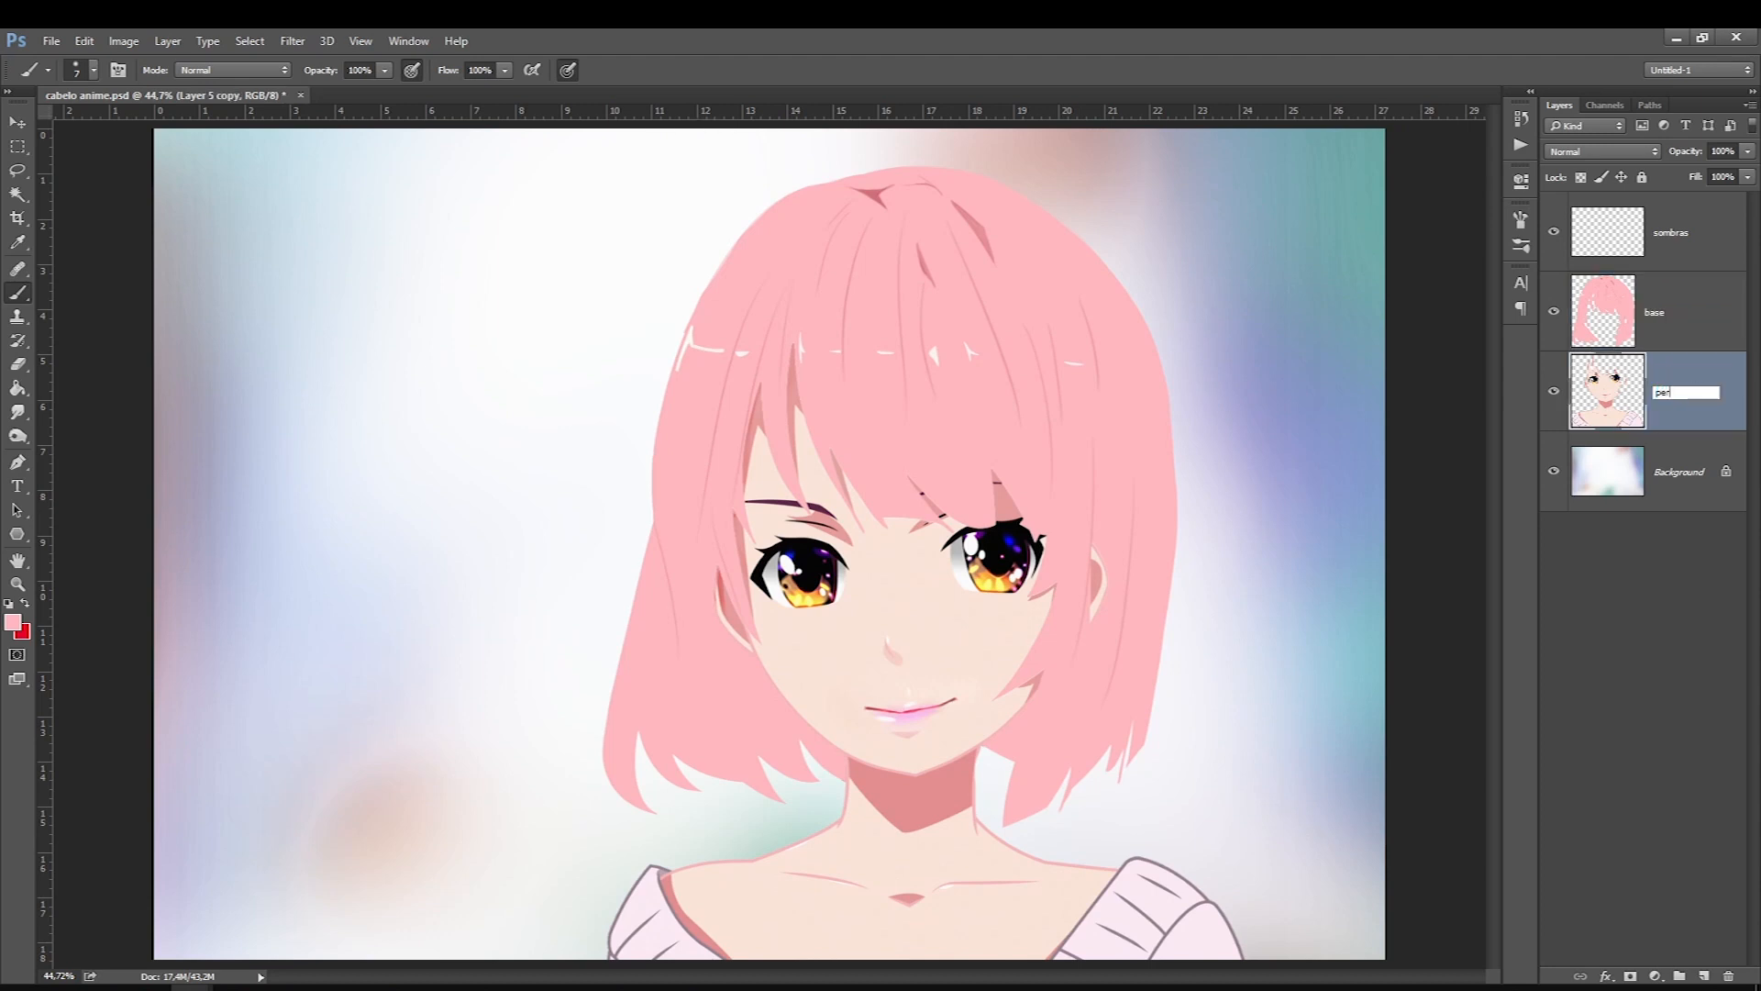
pyautogui.write('sonagem')
pyautogui.press('Return')
pyautogui.click(1668, 292)
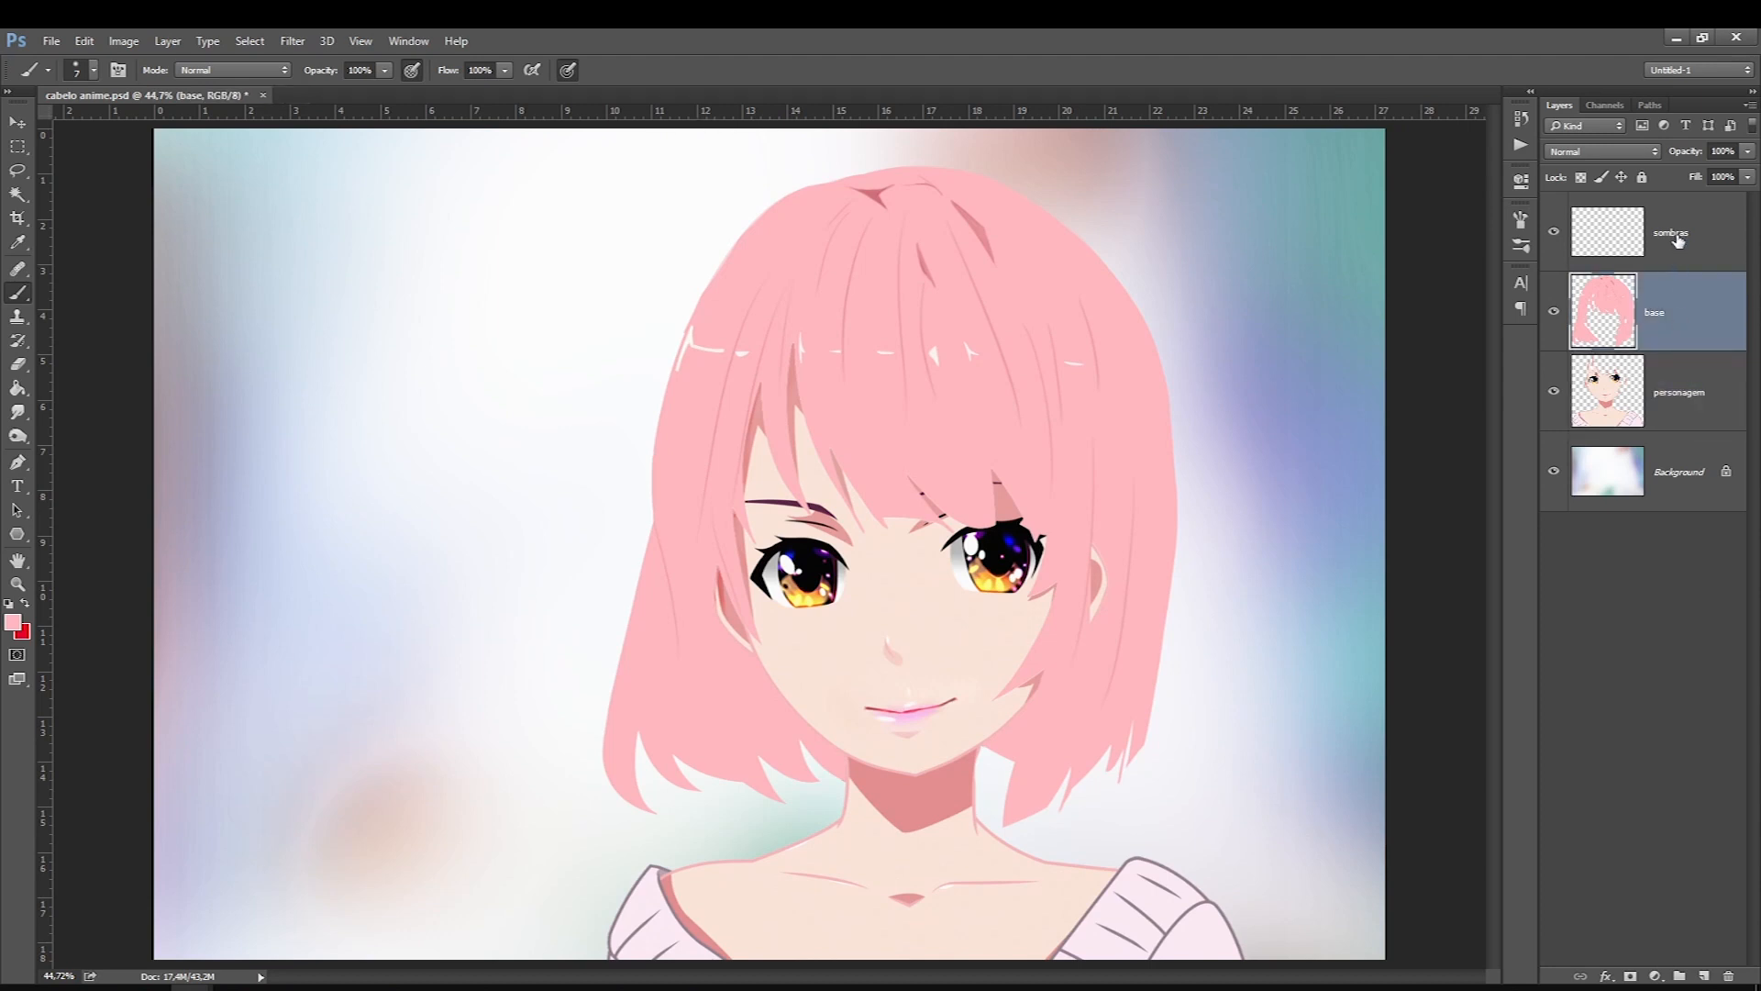
pyautogui.click(1630, 231)
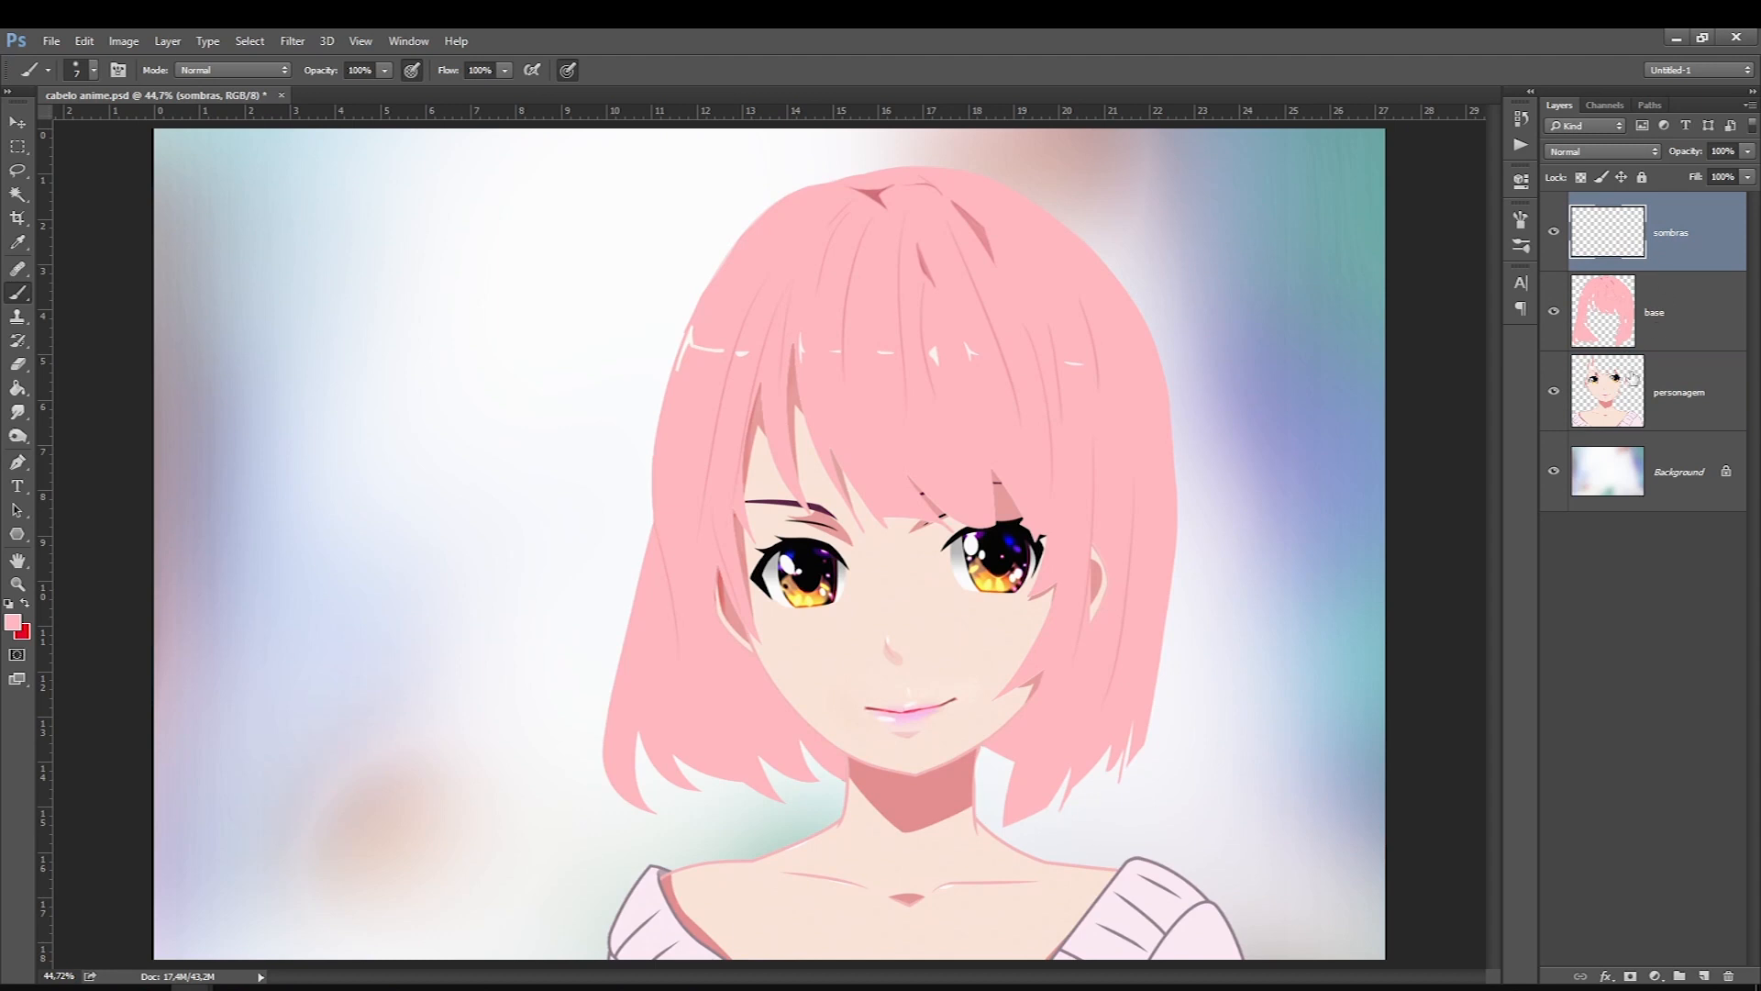
pyautogui.click(1595, 562)
pyautogui.rightClick(1593, 557)
pyautogui.click(1601, 545)
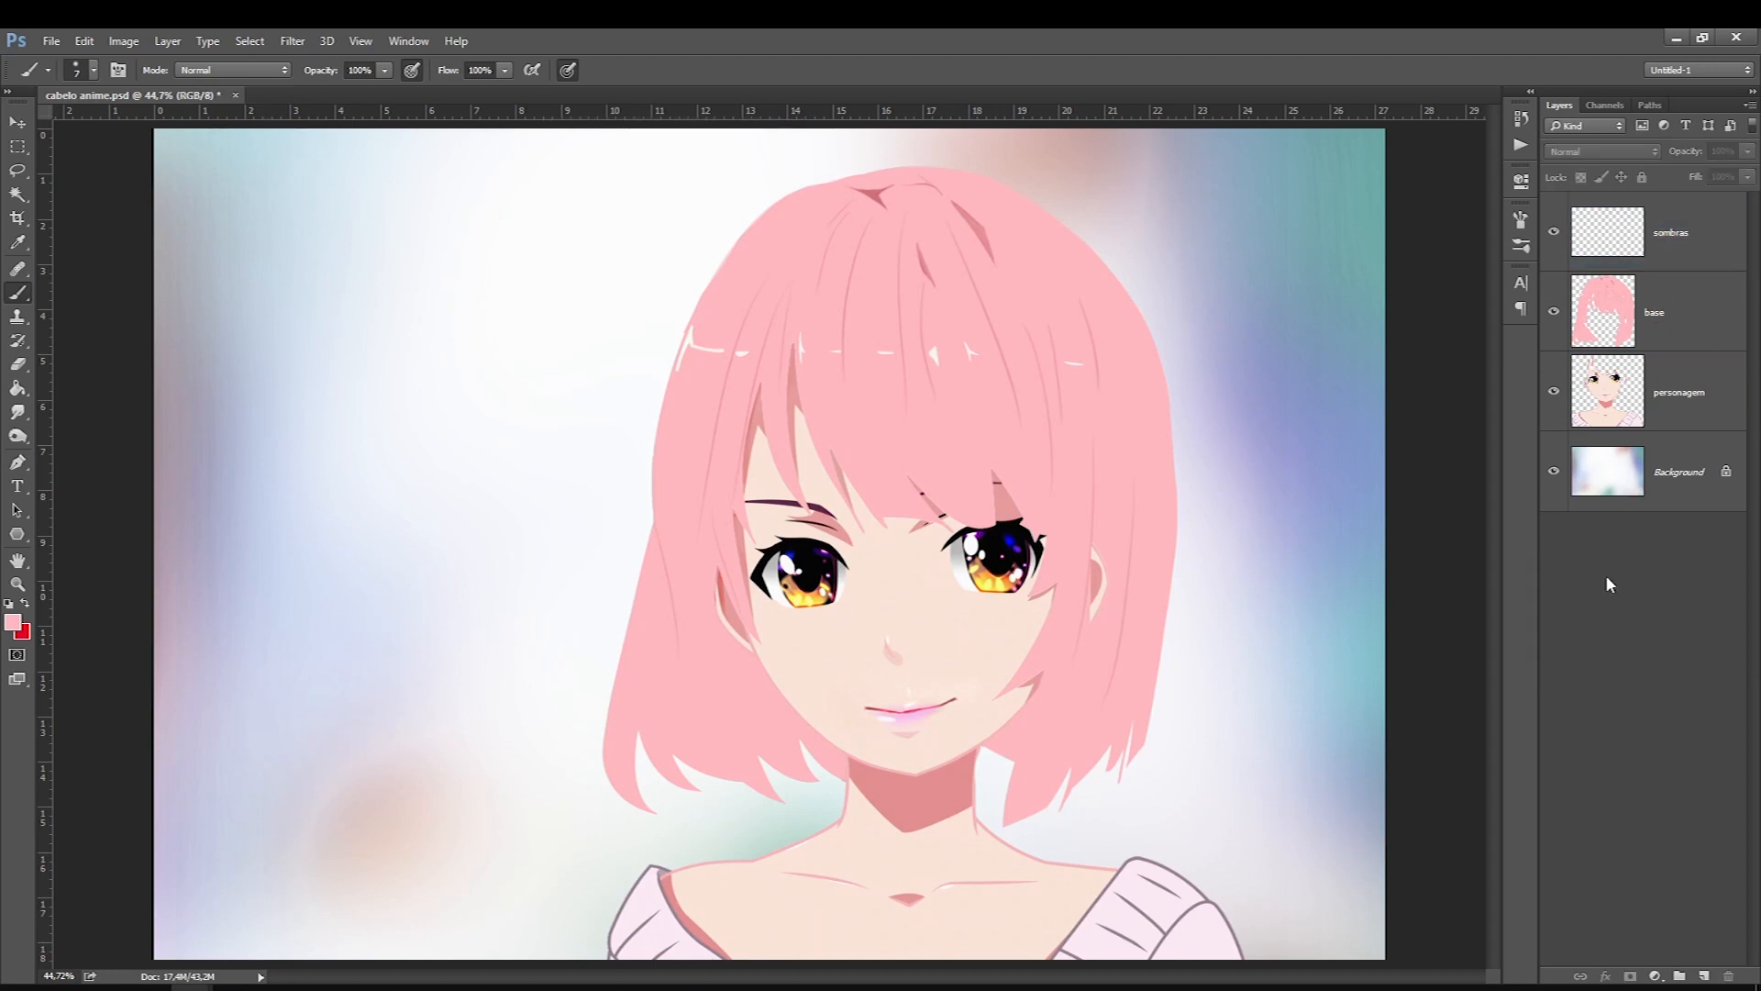
pyautogui.rightClick(1606, 576)
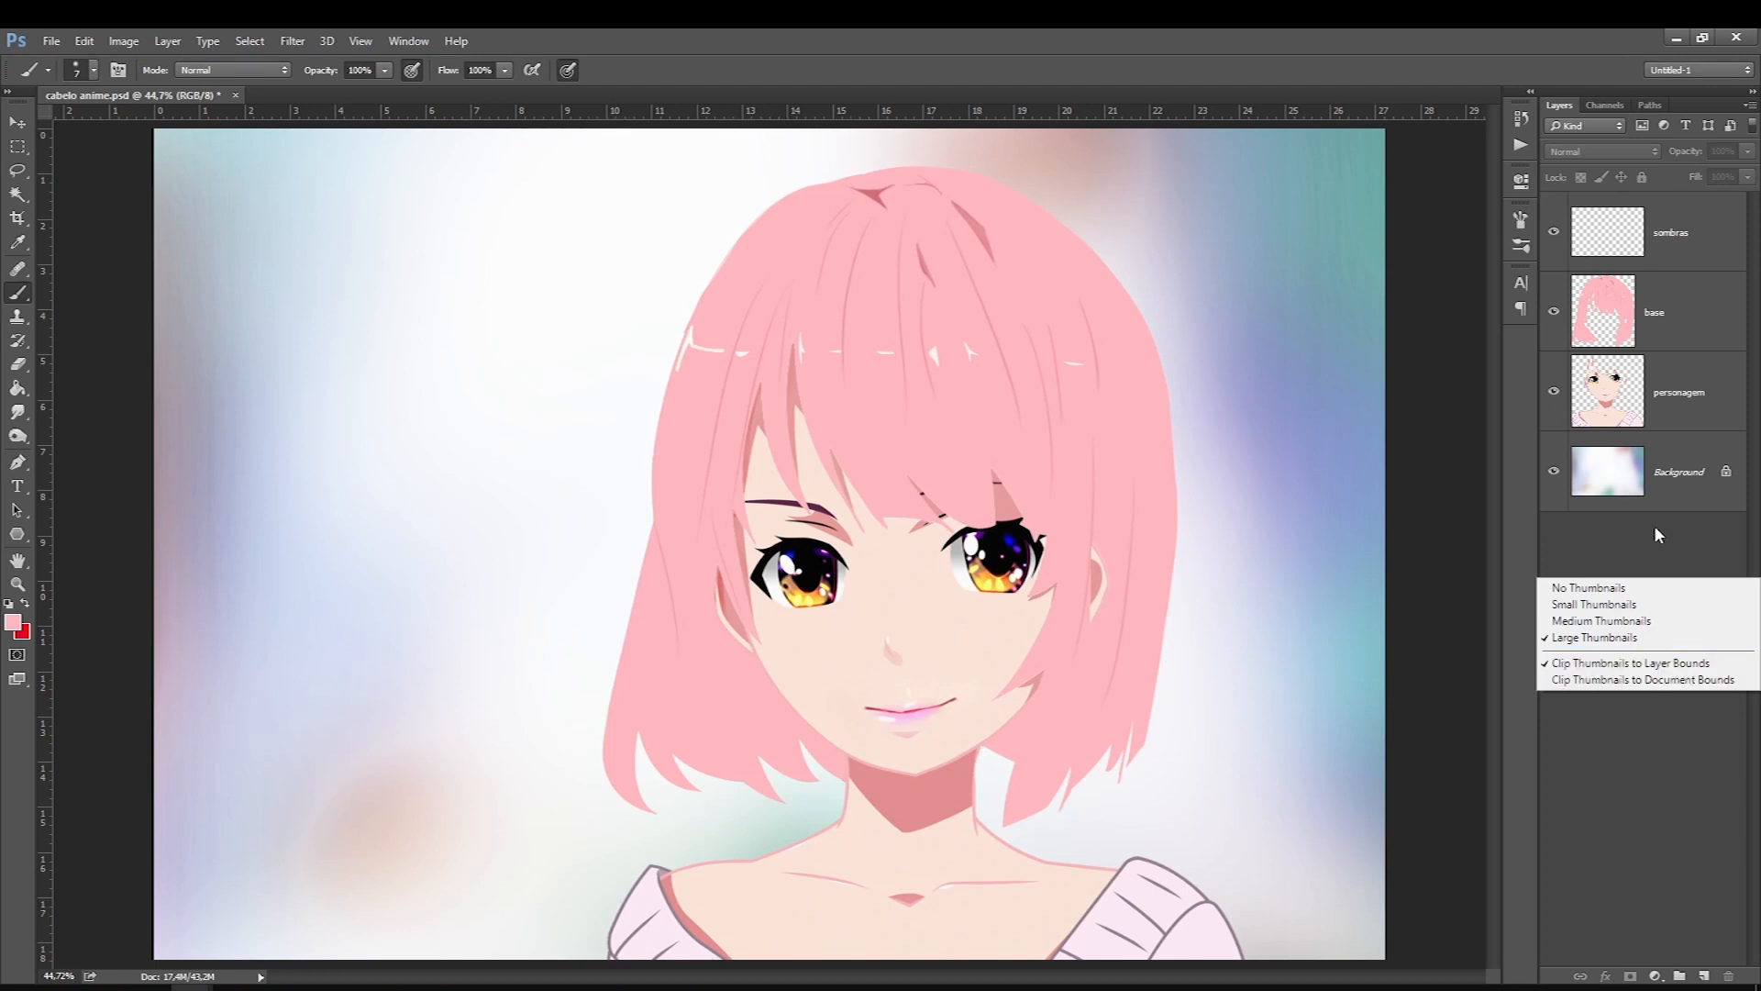
pyautogui.click(1632, 249)
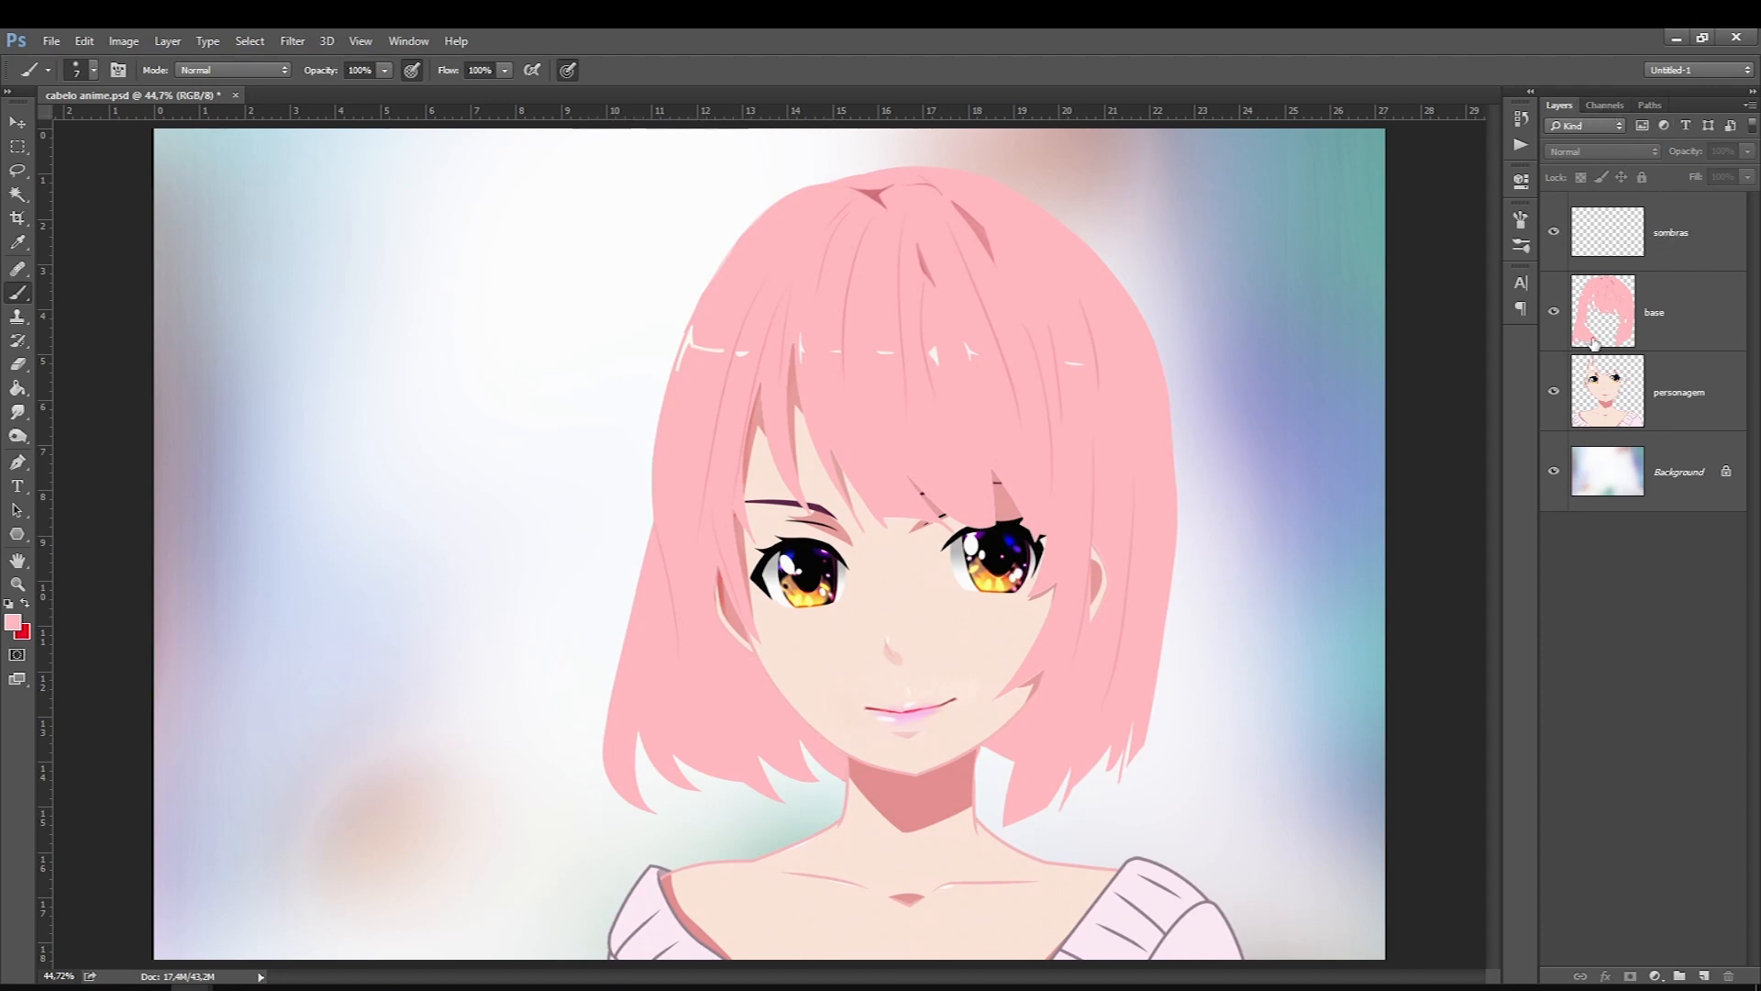
pyautogui.click(1606, 491)
pyautogui.click(1621, 330)
pyautogui.click(1620, 238)
pyautogui.click(1620, 394)
pyautogui.click(1619, 473)
pyautogui.click(1625, 287)
# Step: Make the sombras layer active and load the base layer's hair outline as a selection
pyautogui.click(1637, 253)
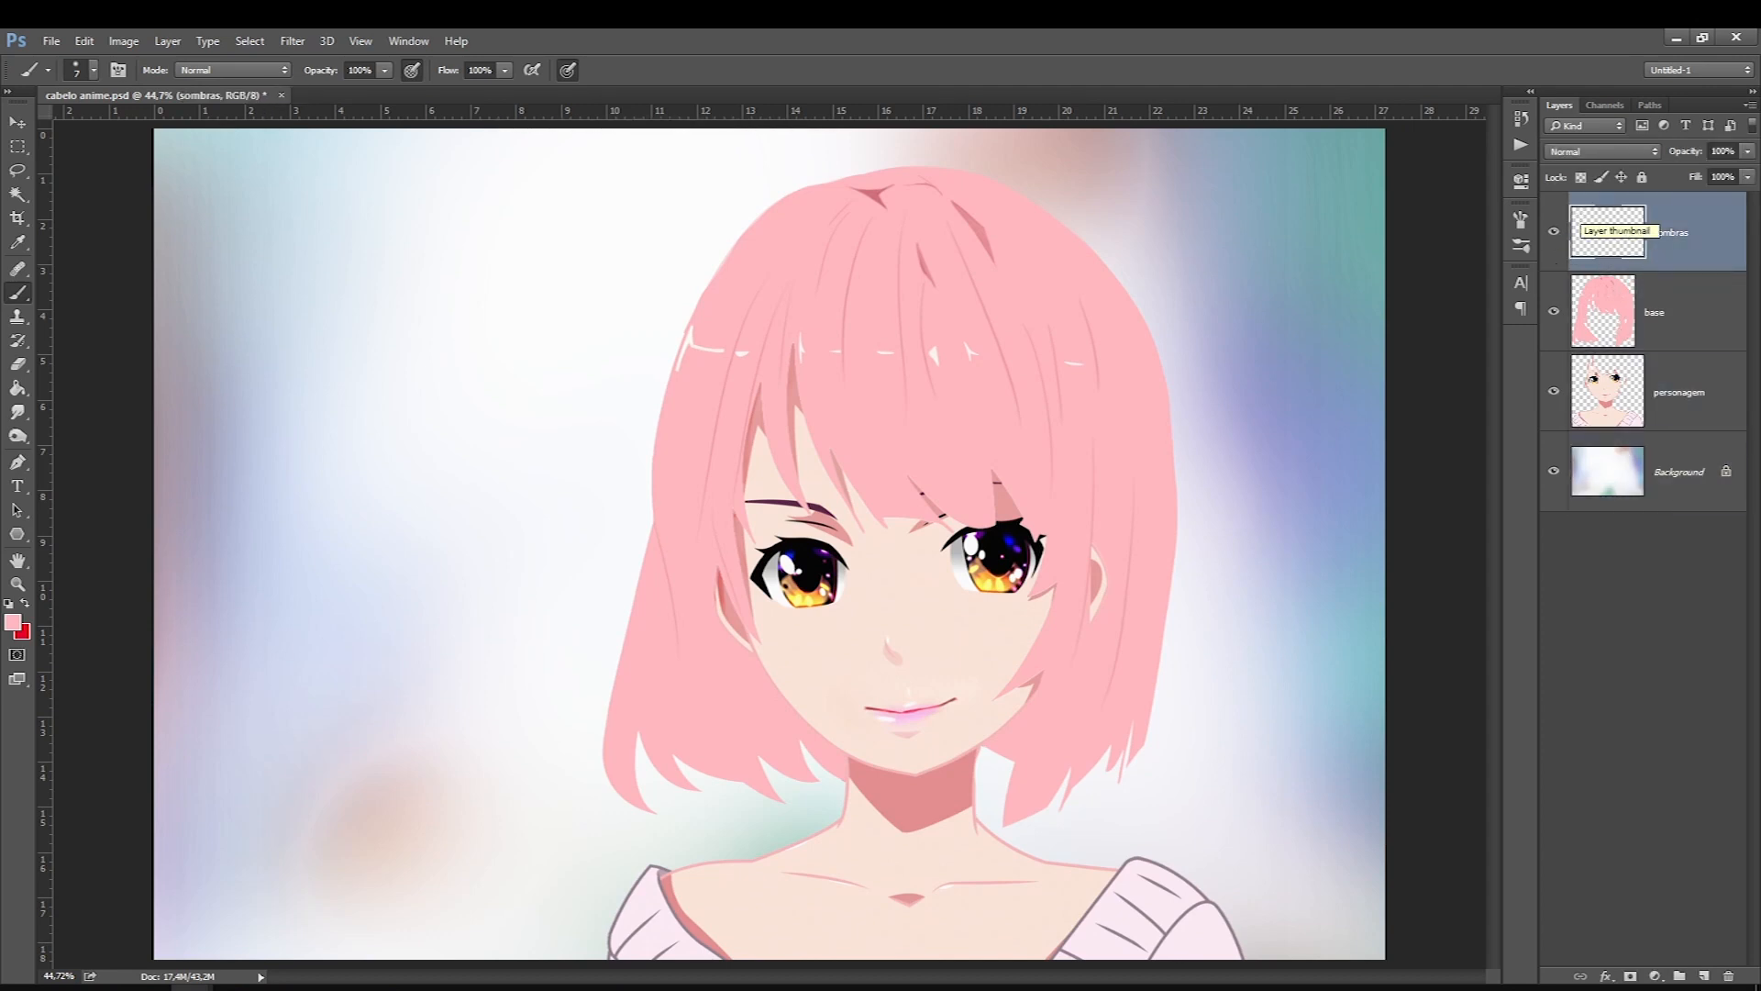
pyautogui.click(1610, 303)
pyautogui.click(1613, 238)
pyautogui.keyDown('ctrl'); pyautogui.click(1607, 299); pyautogui.keyUp('ctrl')
# Step: Try painting over the selected hair on the sombras layer with a large brush in bright red (#ff0019)
pyautogui.click(15, 624)
pyautogui.click(875, 282)
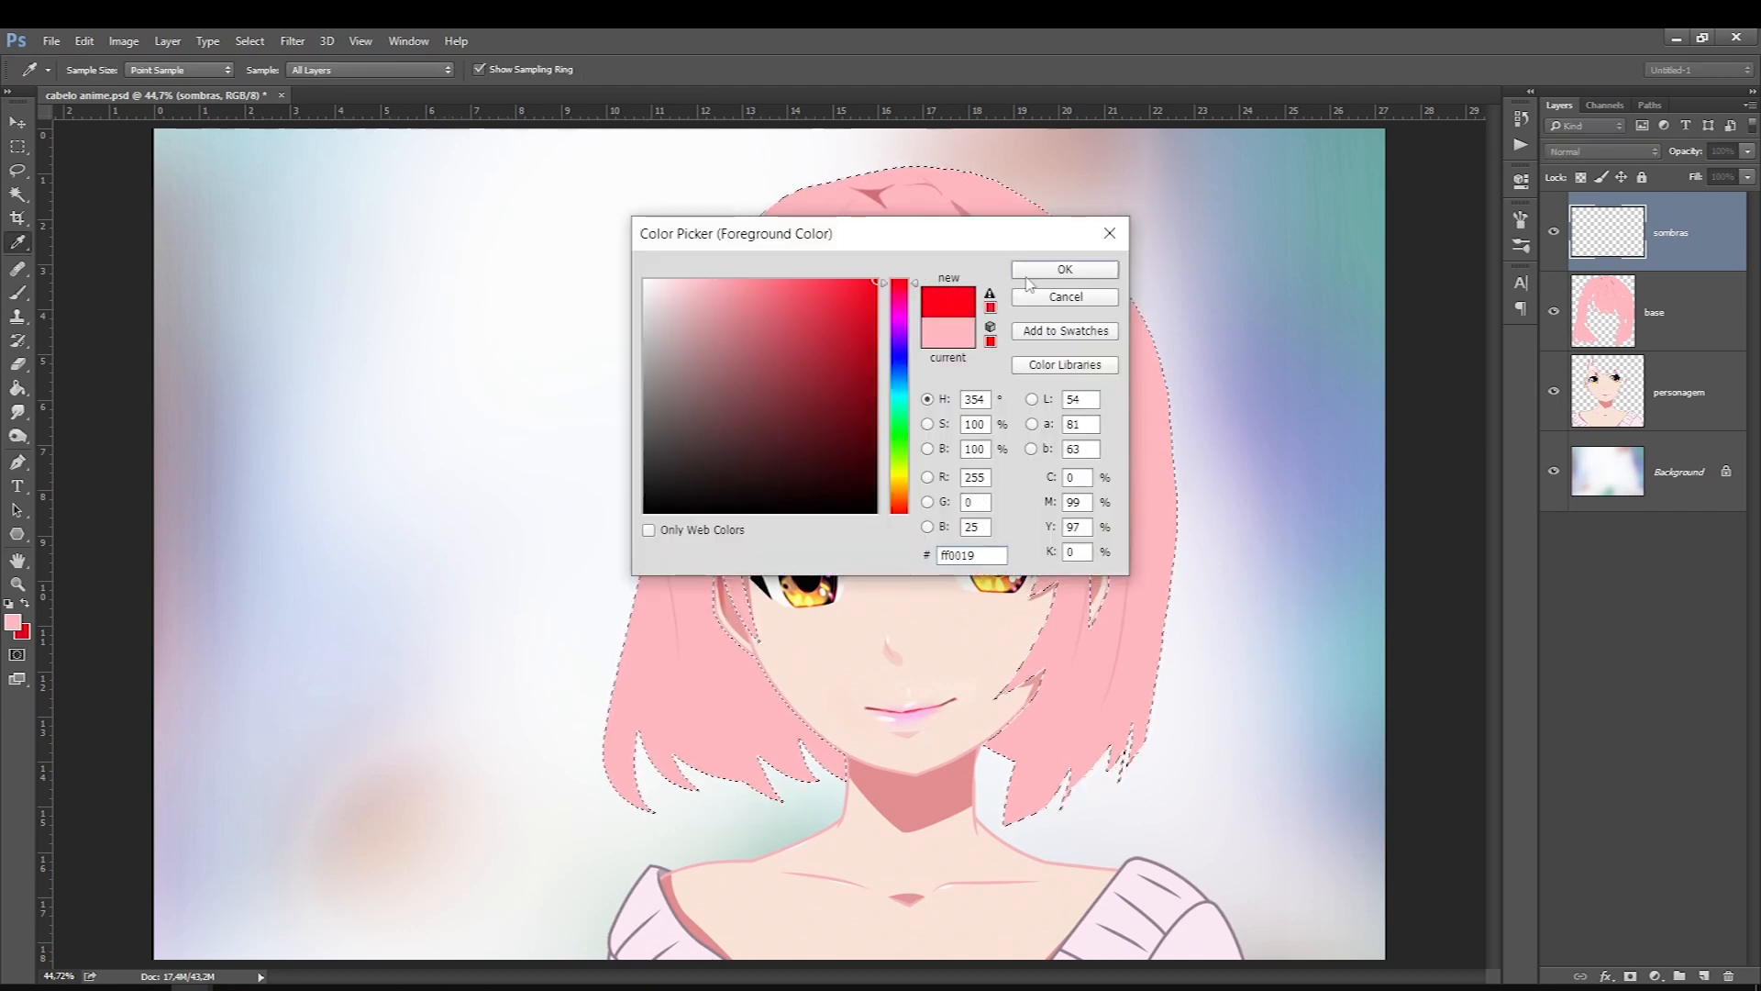
pyautogui.click(1027, 276)
pyautogui.press('b')
pyautogui.press('[')
pyautogui.press('[')
pyautogui.moveTo(1234, 339)
pyautogui.mouseDown()
pyautogui.moveTo(995, 349)
pyautogui.moveTo(378, 293)
pyautogui.mouseUp()
pyautogui.moveTo(747, 380); pyautogui.dragTo(419, 261)
pyautogui.moveTo(702, 413)
pyautogui.mouseDown()
pyautogui.moveTo(692, 359)
pyautogui.moveTo(752, 312)
pyautogui.mouseUp()
pyautogui.press('Delete')
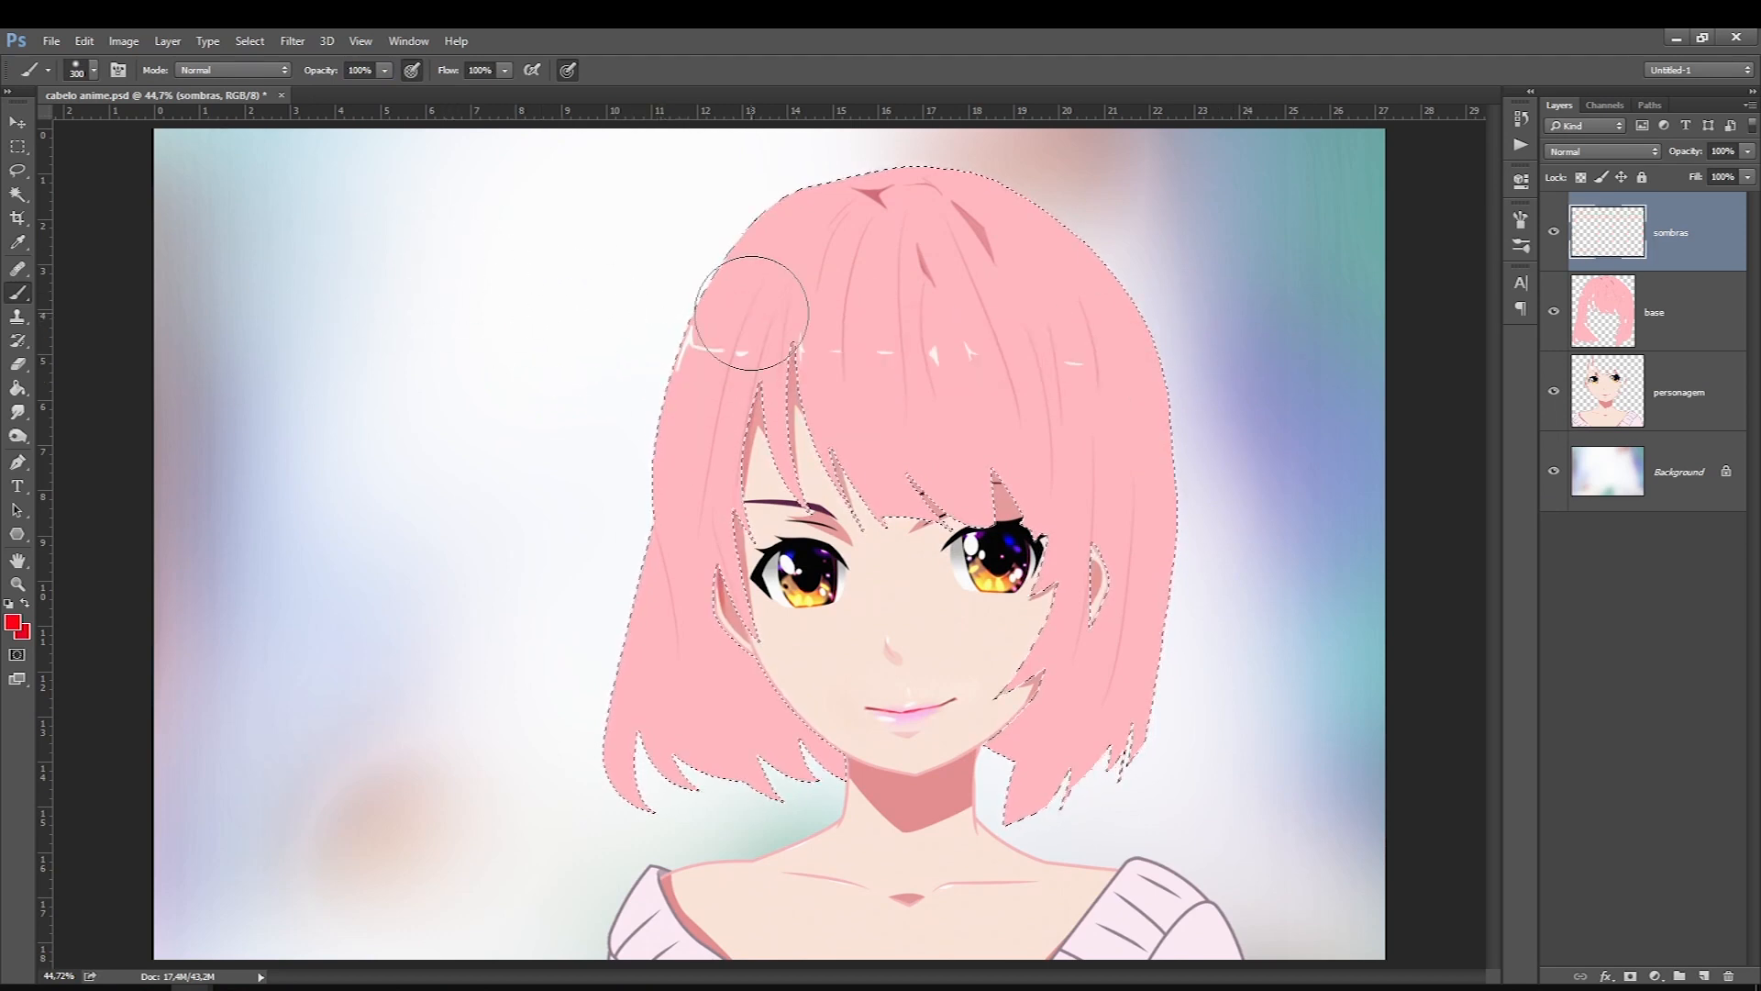
# Step: Sample the hair's light pink as foreground colour and shift it to a darker, more magenta pink for the shadows
pyautogui.press('[')
pyautogui.press('[')
pyautogui.press('[')
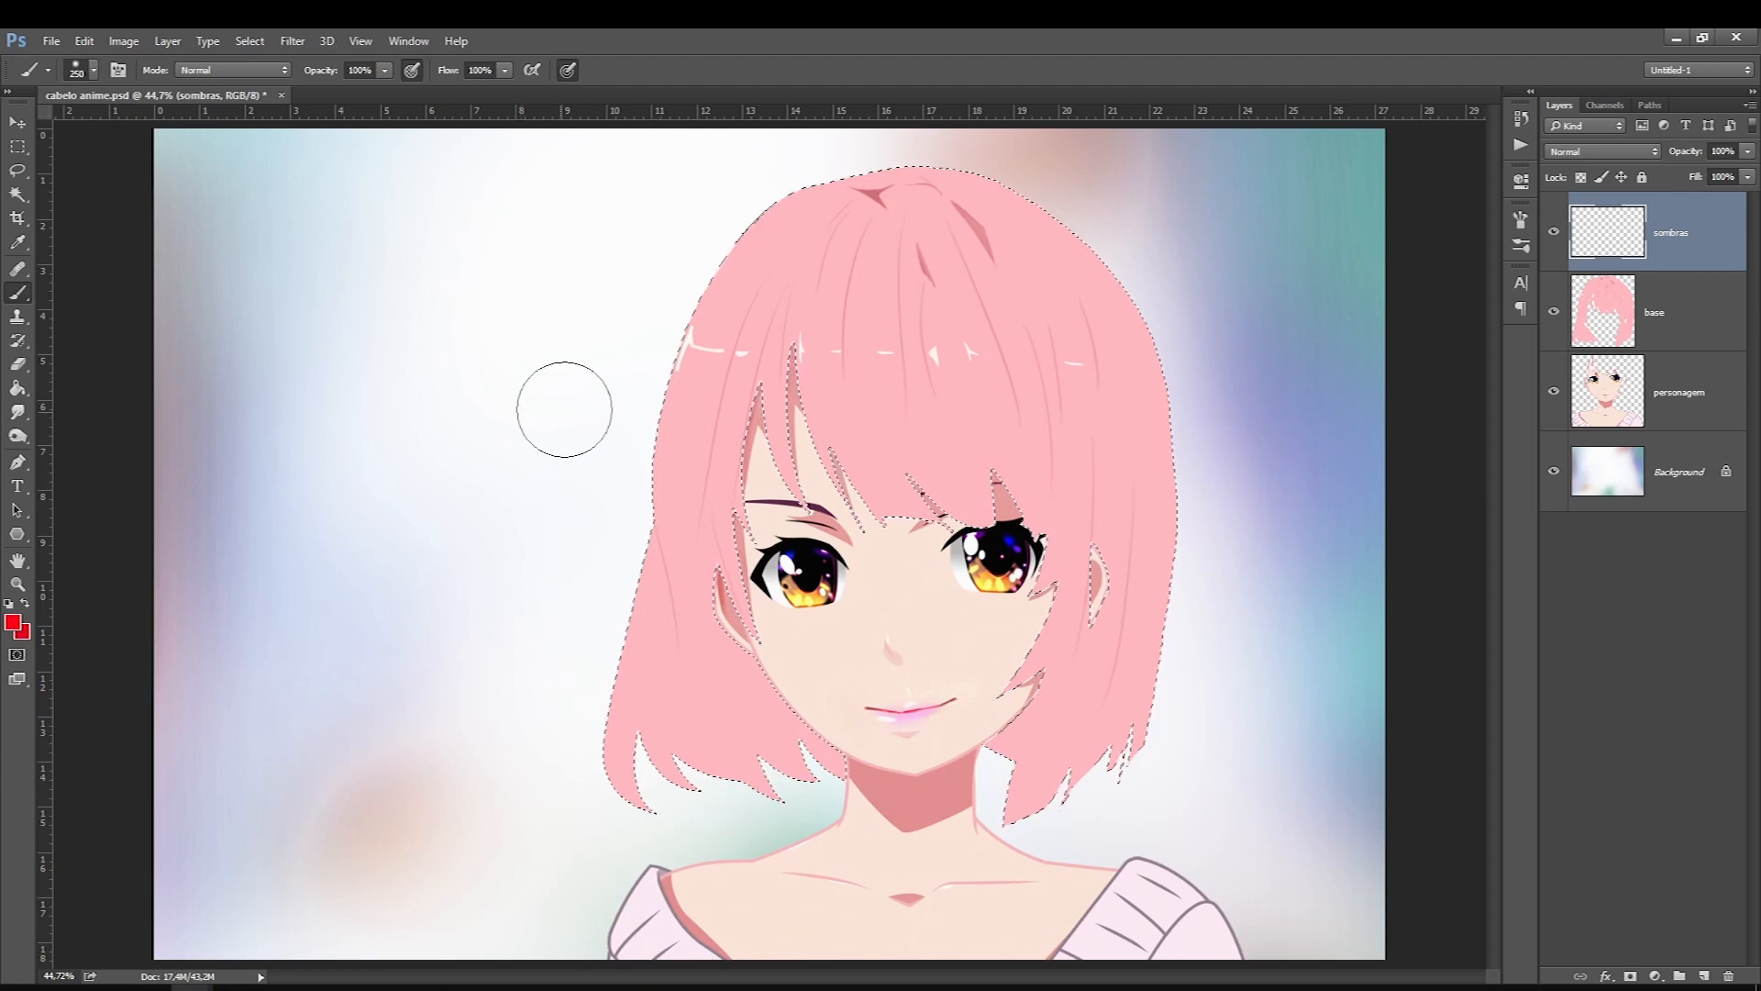
pyautogui.click(13, 622)
pyautogui.moveTo(842, 384); pyautogui.dragTo(847, 434)
pyautogui.click(800, 277)
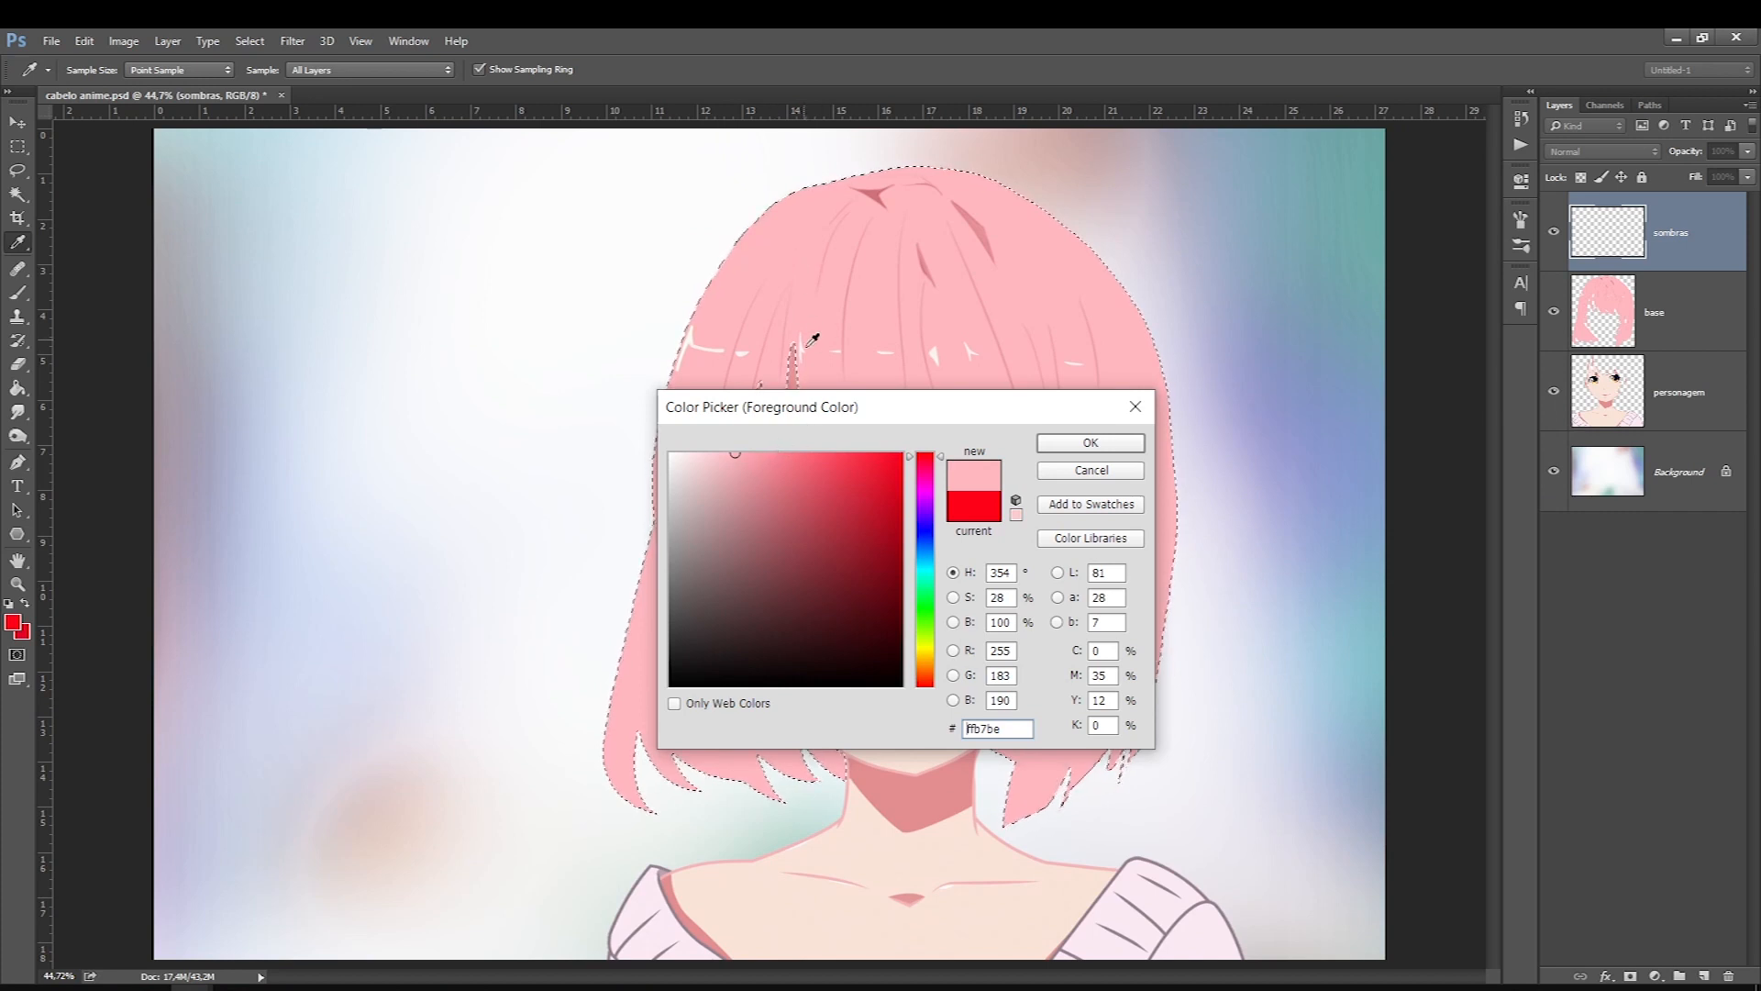
pyautogui.moveTo(926, 472); pyautogui.dragTo(927, 478)
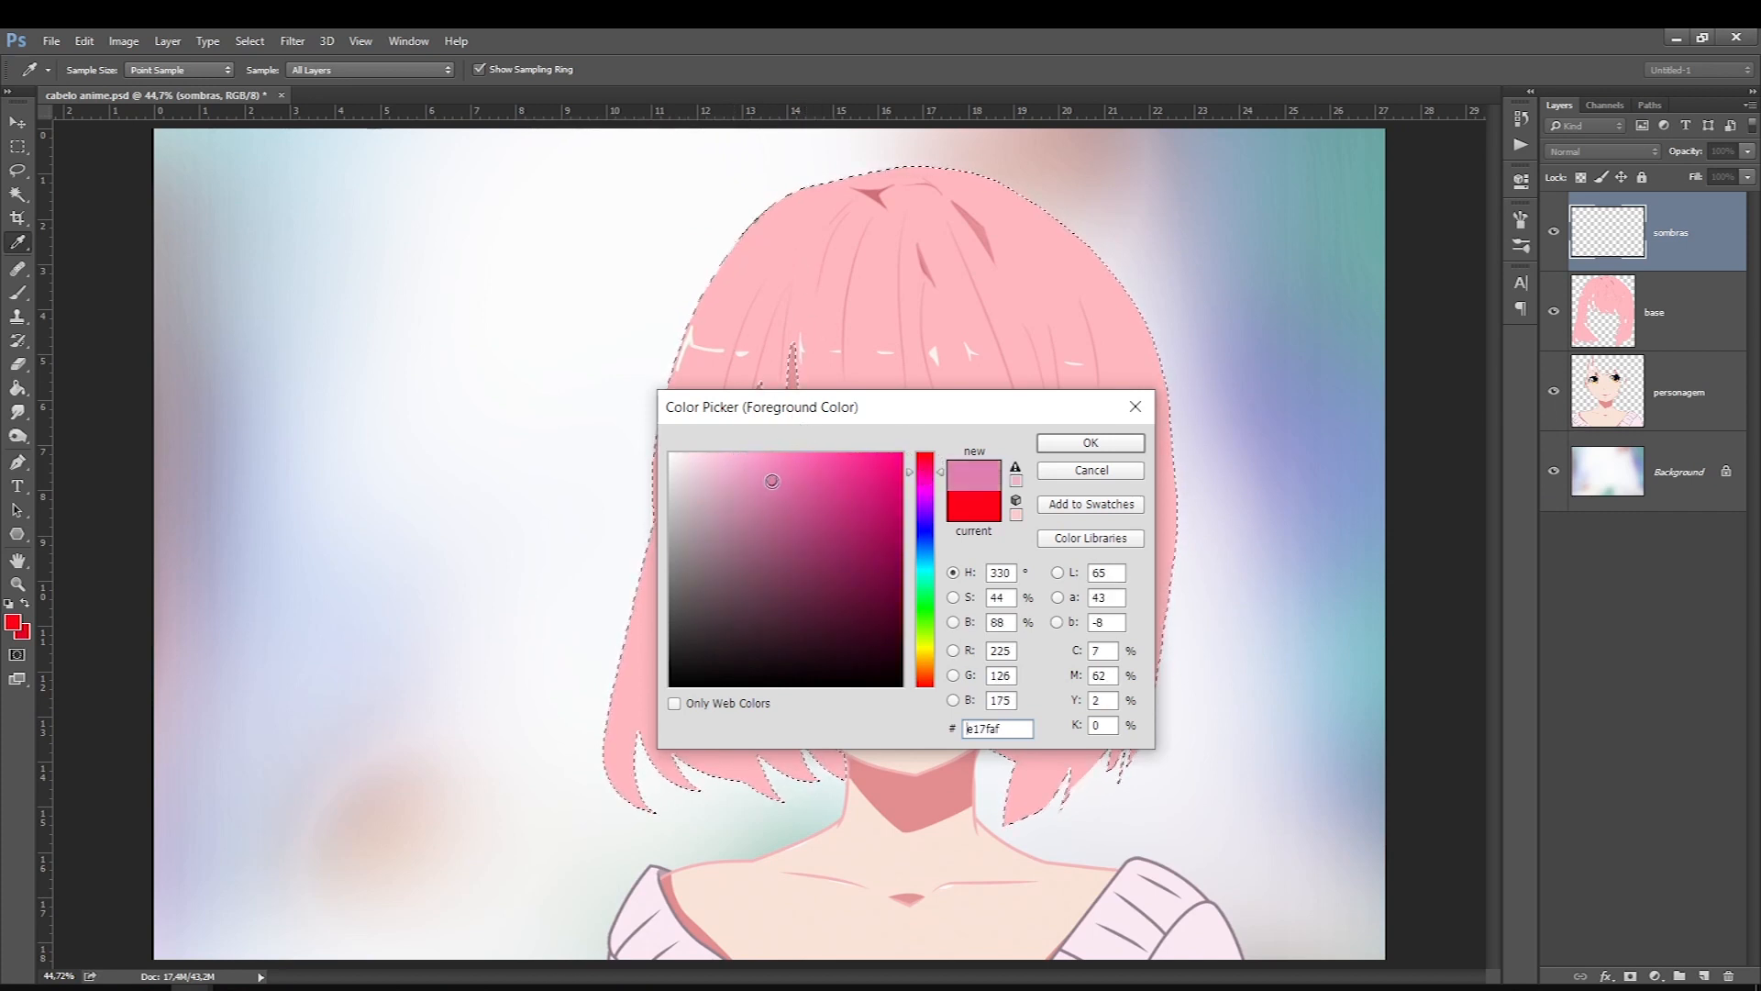
pyautogui.press('Return')
# Step: Try painting a thin shadow band across the fringe with a 200 px brush and undo the attempts
pyautogui.press('b')
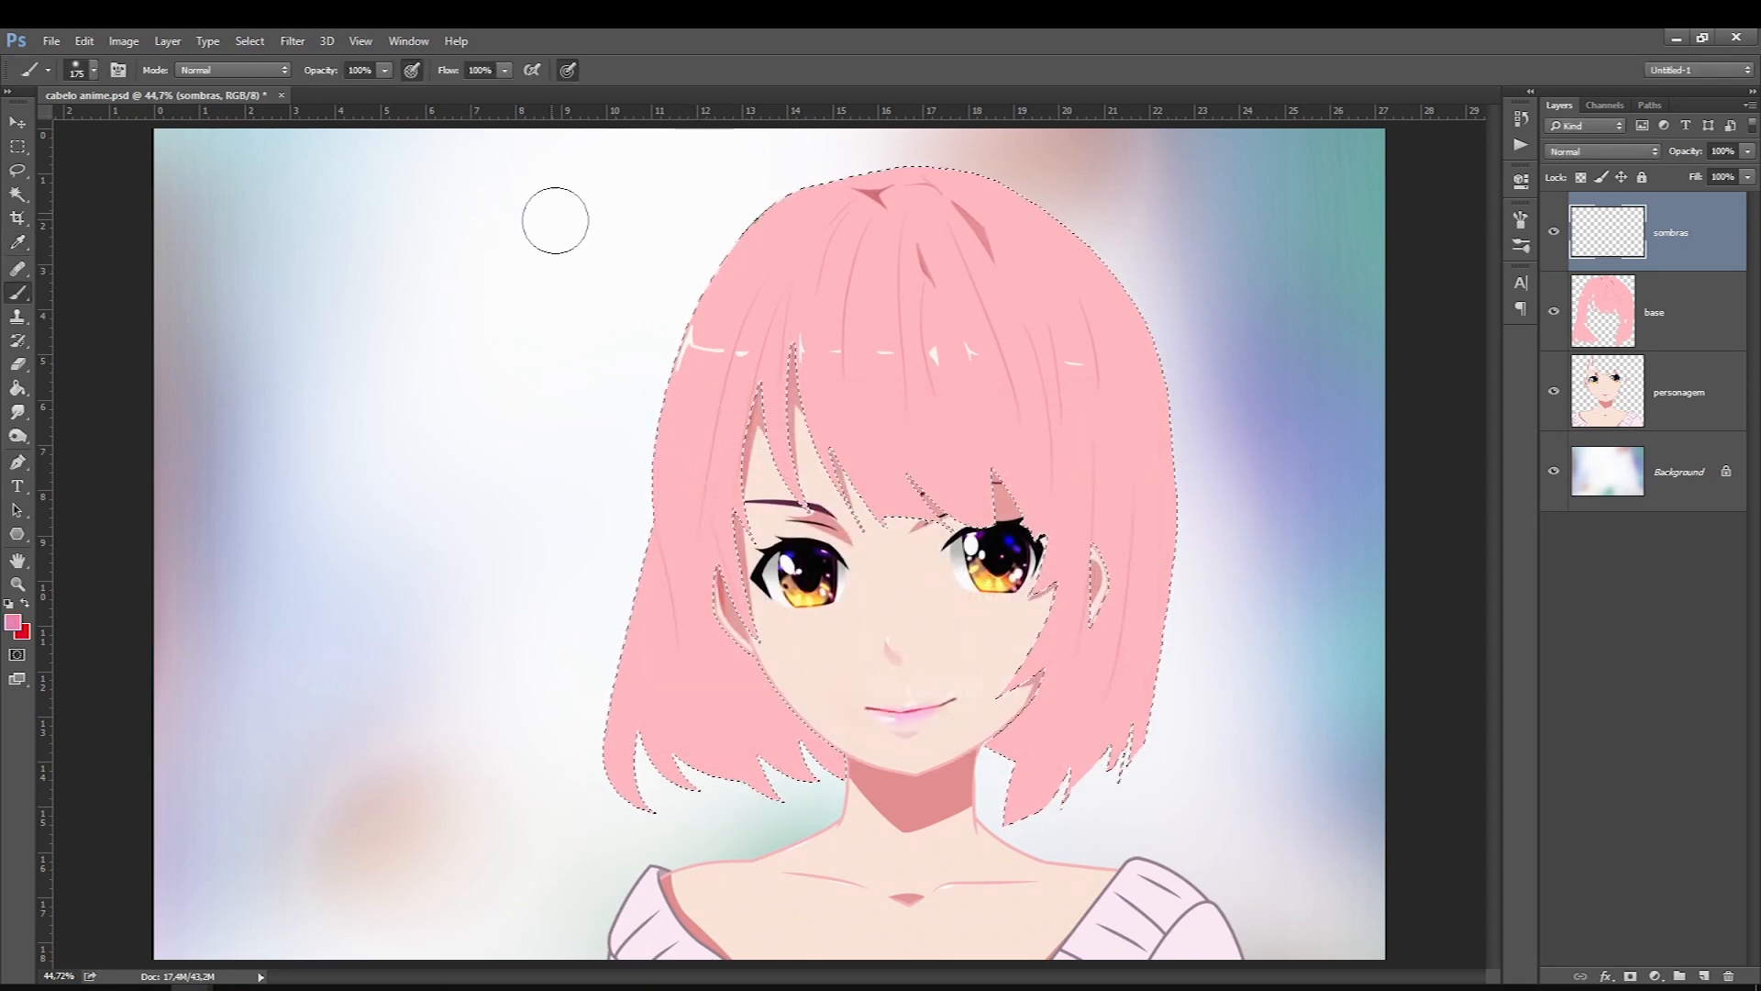
pyautogui.press(']')
pyautogui.moveTo(665, 390); pyautogui.dragTo(1175, 403)
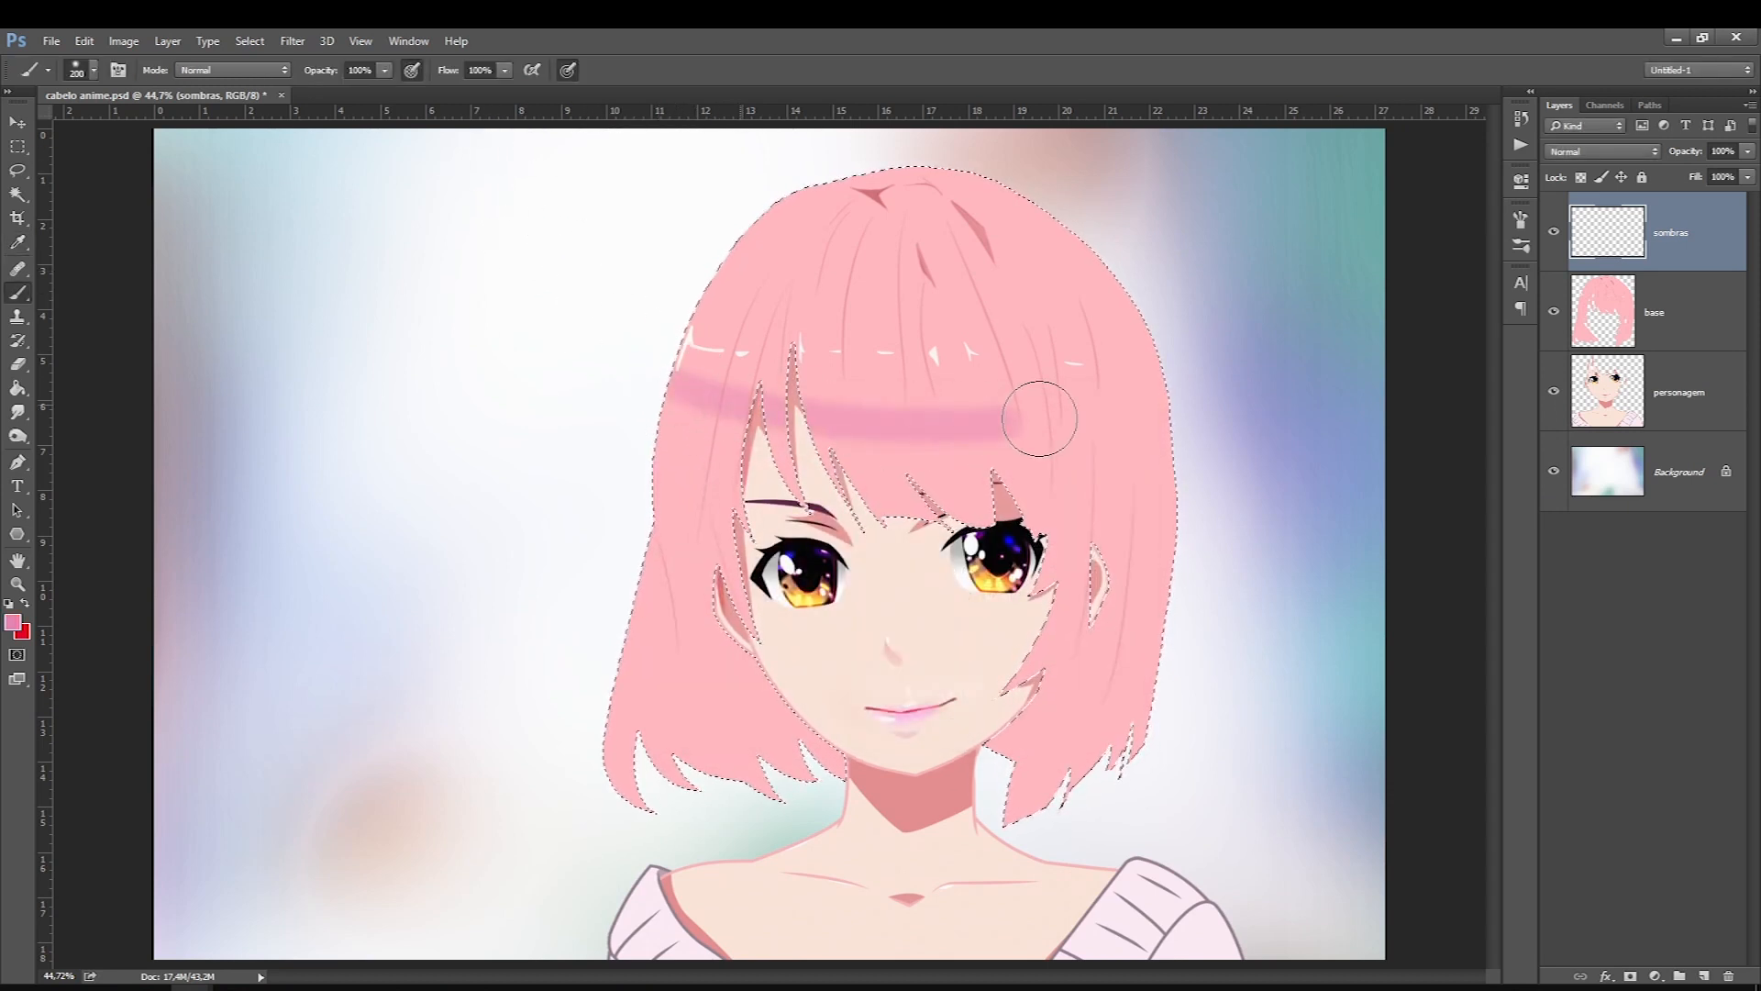
pyautogui.press(']')
pyautogui.moveTo(878, 404); pyautogui.dragTo(619, 344)
pyautogui.press('[')
pyautogui.hotkey('ctrl', 'z')
pyautogui.hotkey('ctrl', 'alt', 'z')
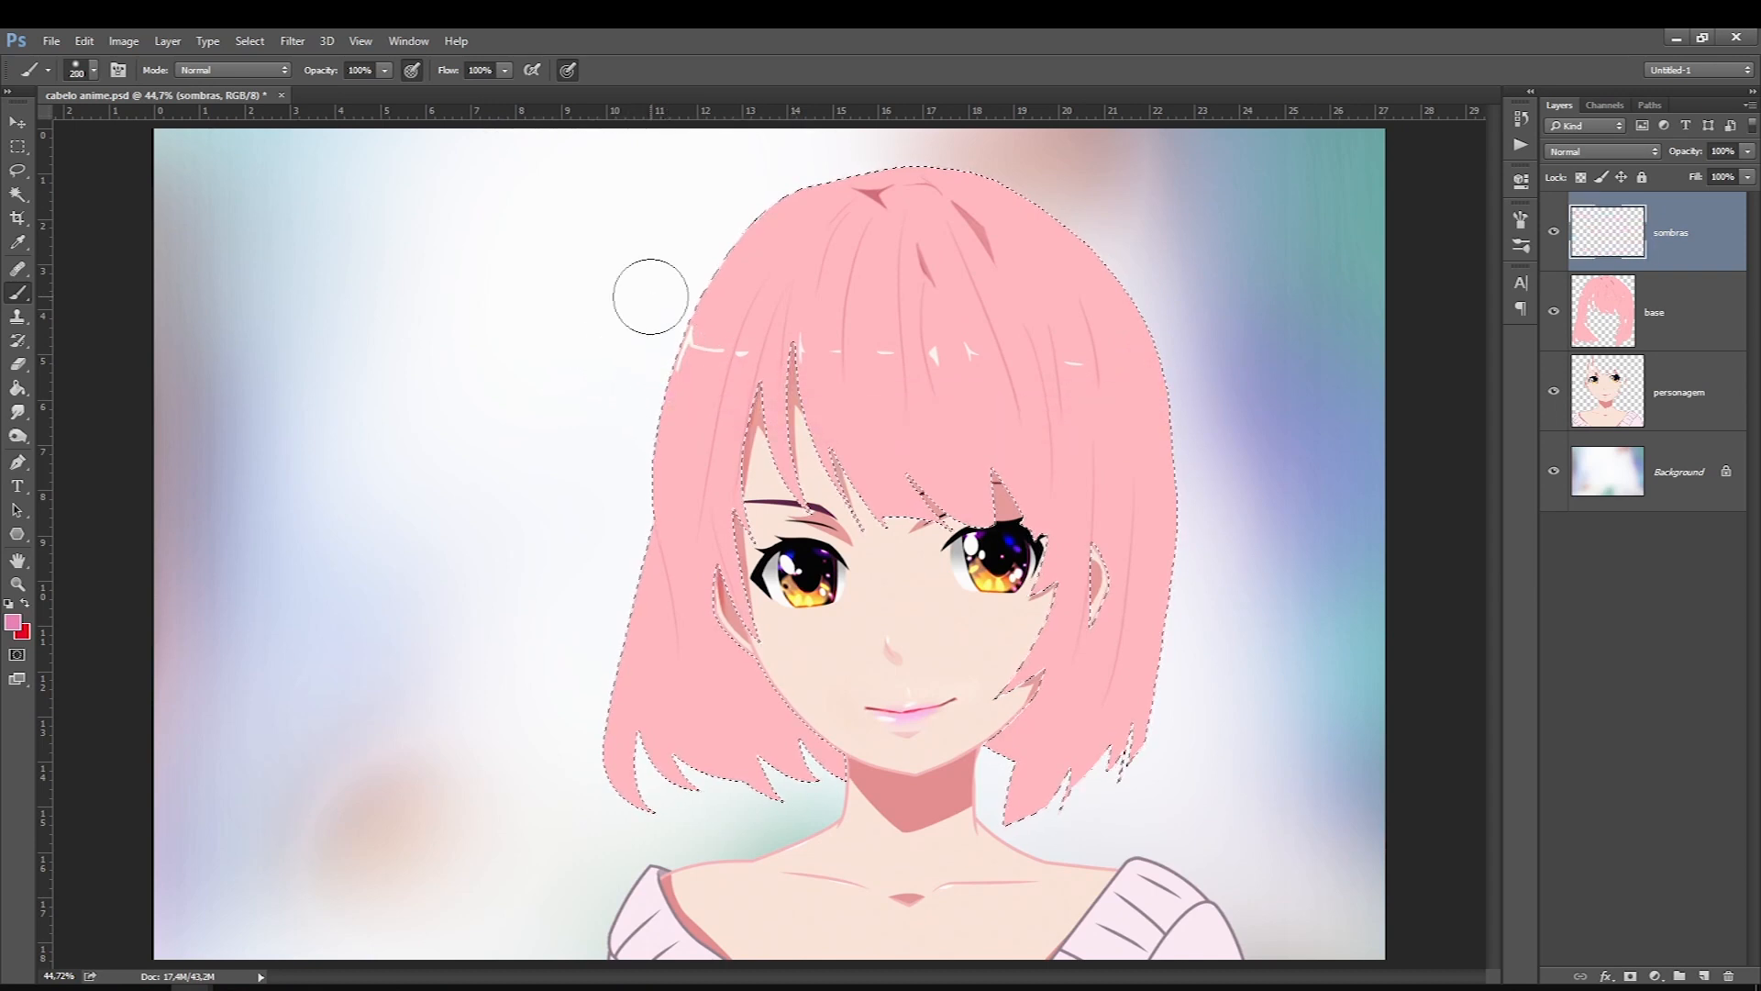
pyautogui.moveTo(648, 343)
pyautogui.mouseDown()
pyautogui.moveTo(788, 396)
pyautogui.moveTo(1070, 407)
pyautogui.moveTo(1195, 339)
pyautogui.mouseUp()
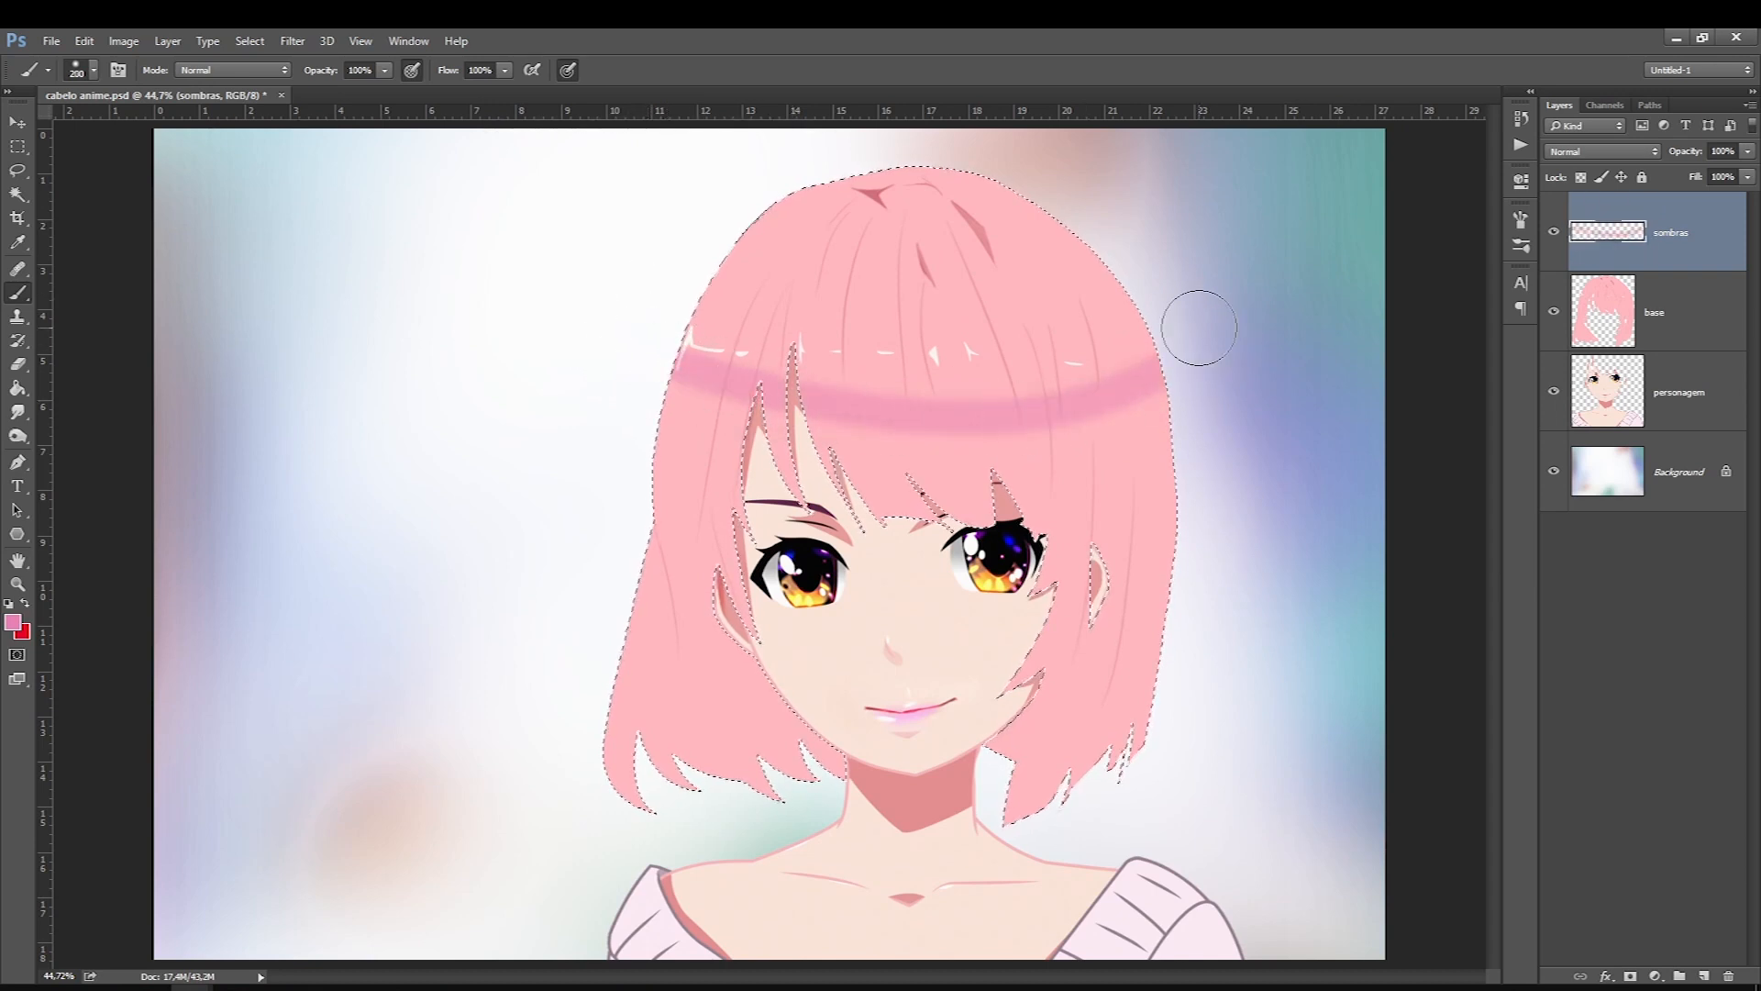
pyautogui.hotkey('ctrl', 'z')
# Step: Paint a wide curved shadow band across the fringe with a larger brush, from one side of the hair to the other
pyautogui.press(']')
pyautogui.press(']')
pyautogui.moveTo(629, 393); pyautogui.dragTo(861, 474)
pyautogui.moveTo(1207, 402)
pyautogui.mouseDown()
pyautogui.moveTo(640, 401)
pyautogui.moveTo(798, 461)
pyautogui.moveTo(1211, 399)
pyautogui.mouseUp()
# Step: Paint a broad shadow band across the lower hair on both sides of the face, just above the tips
pyautogui.press(']')
pyautogui.press(']')
pyautogui.moveTo(610, 630)
pyautogui.mouseDown()
pyautogui.moveTo(754, 704)
pyautogui.moveTo(1129, 683)
pyautogui.moveTo(1199, 629)
pyautogui.mouseUp()
pyautogui.moveTo(585, 642)
pyautogui.mouseDown()
pyautogui.moveTo(686, 705)
pyautogui.moveTo(1125, 694)
pyautogui.moveTo(676, 711)
pyautogui.moveTo(564, 635)
pyautogui.moveTo(779, 736)
pyautogui.moveTo(1213, 641)
pyautogui.mouseUp()
# Step: Enlarge the brush to 500 px and dab a soft shadow on the crown of the head
pyautogui.press('[')
pyautogui.press('[')
pyautogui.press('[')
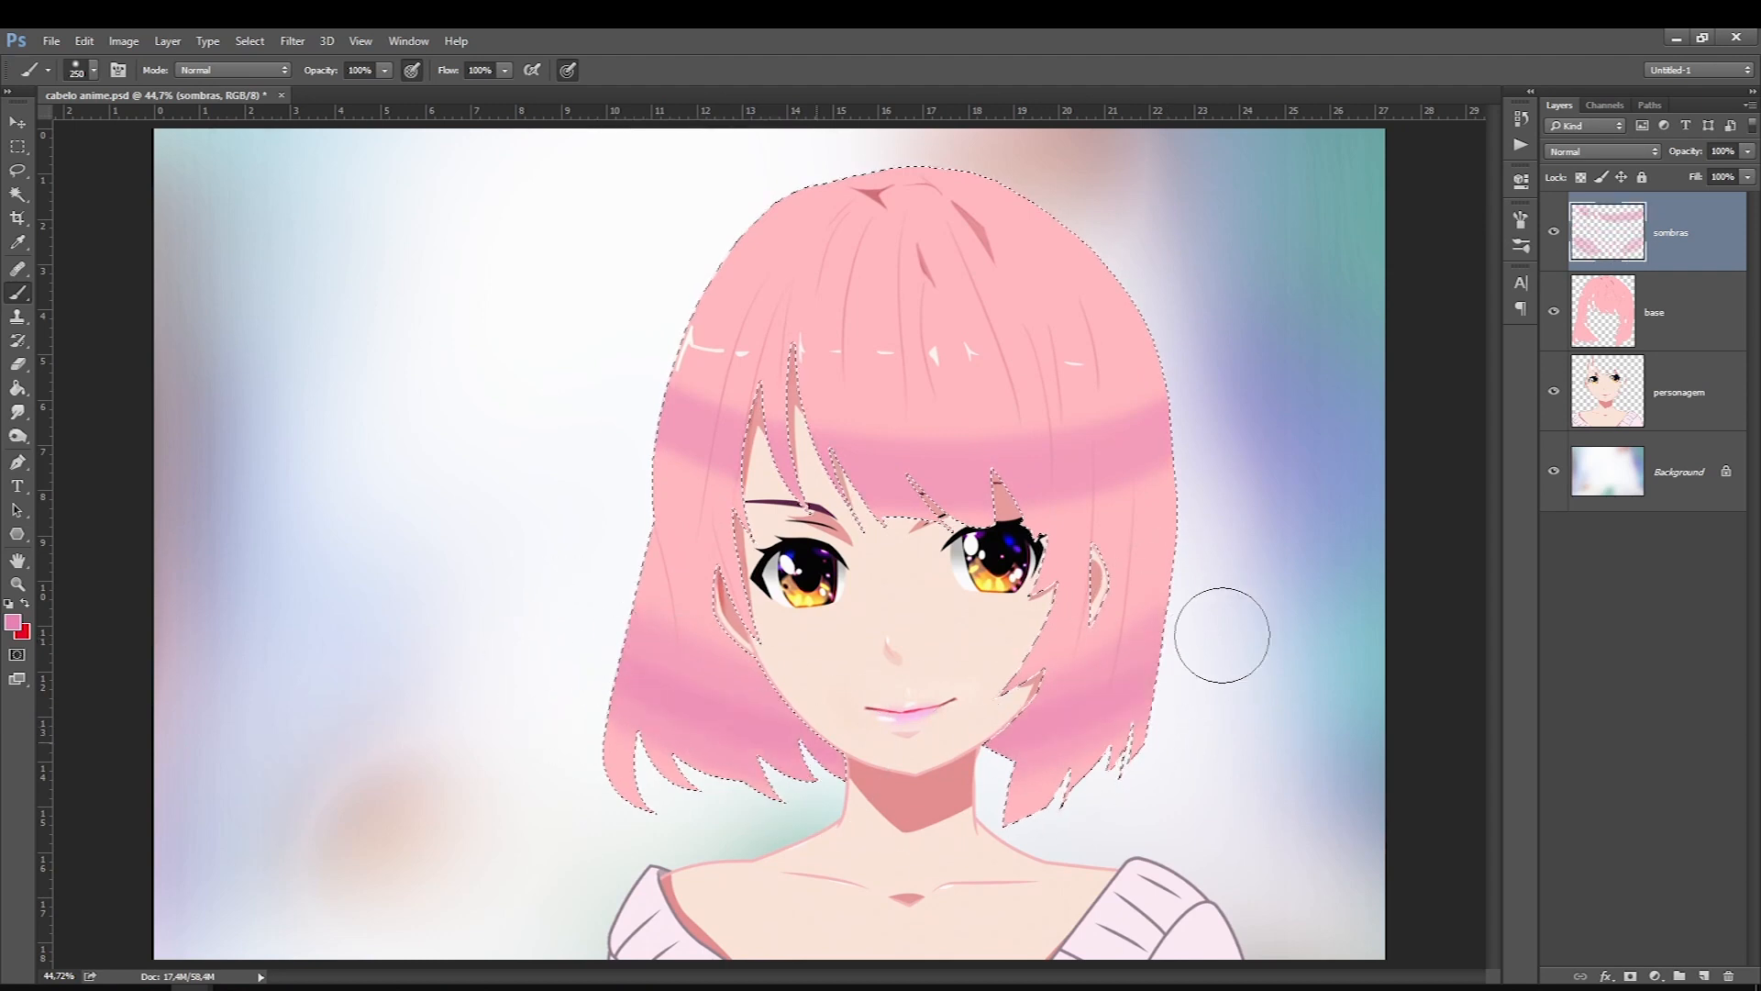
pyautogui.press(']')
pyautogui.press(']')
pyautogui.press(']')
pyautogui.click(907, 209)
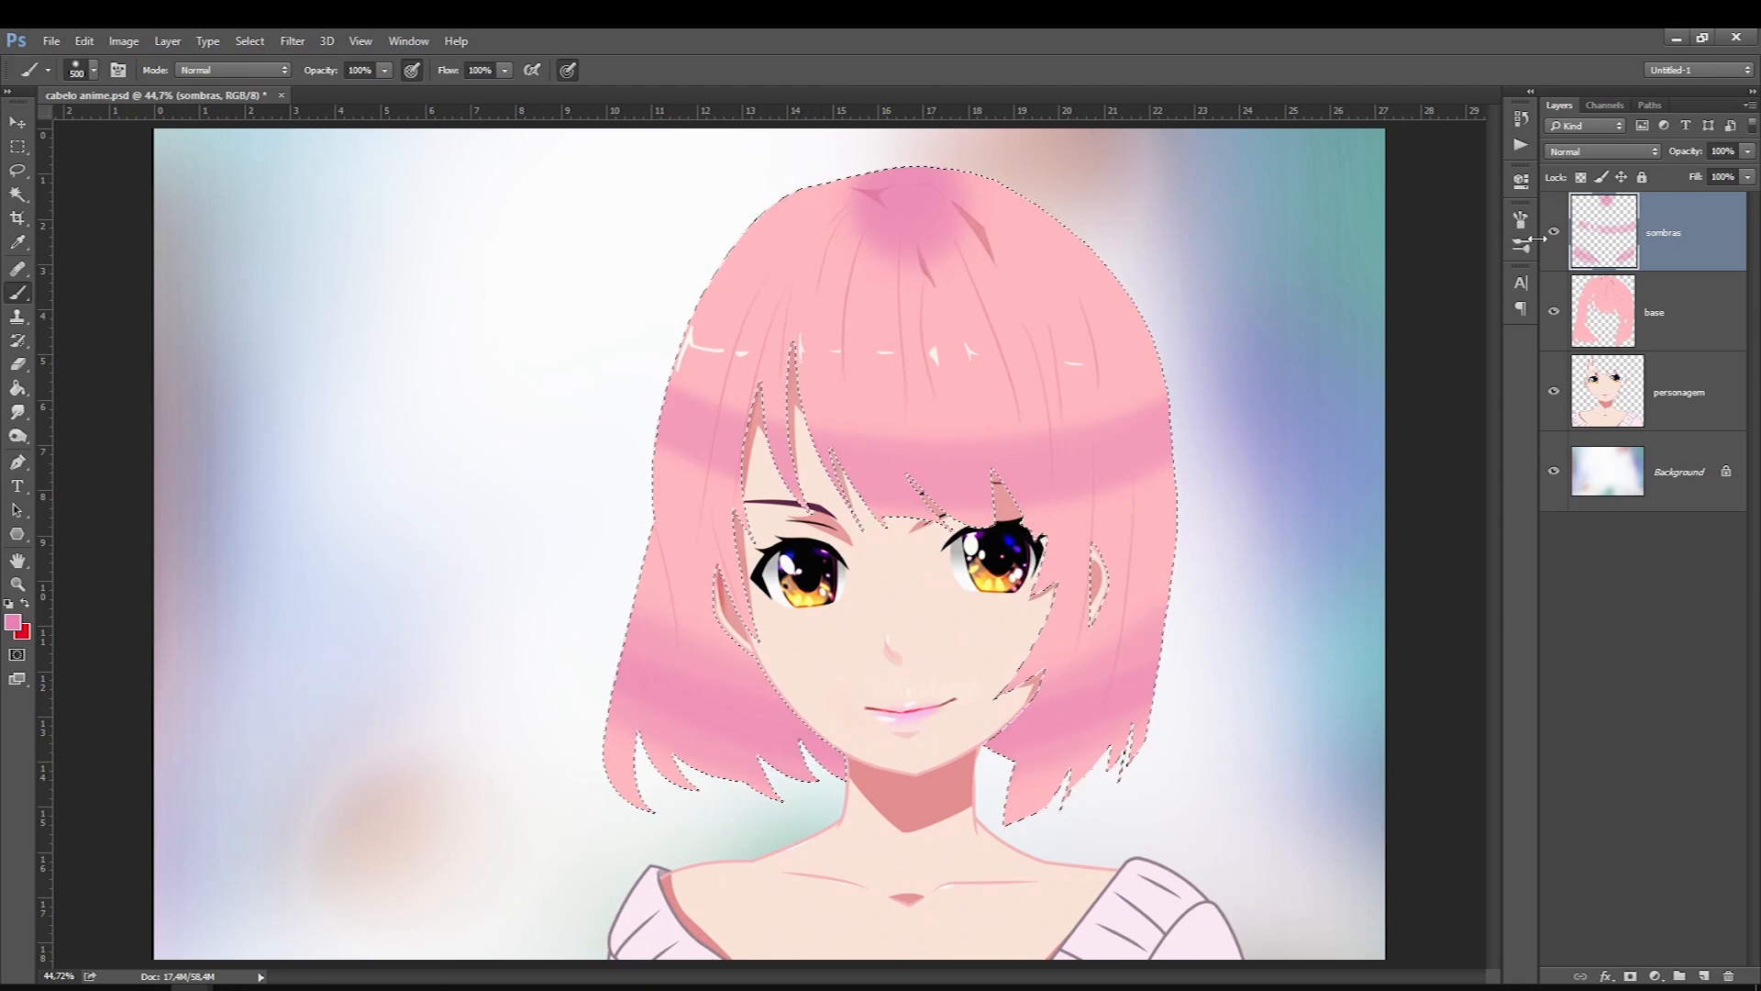
# Step: Compare the hair with and without shadows by toggling the sombras layer's visibility
pyautogui.click(1557, 230)
pyautogui.click(1557, 231)
pyautogui.click(1557, 230)
pyautogui.click(1557, 230)
pyautogui.click(1557, 231)
pyautogui.click(1557, 230)
pyautogui.click(1556, 230)
pyautogui.click(1557, 230)
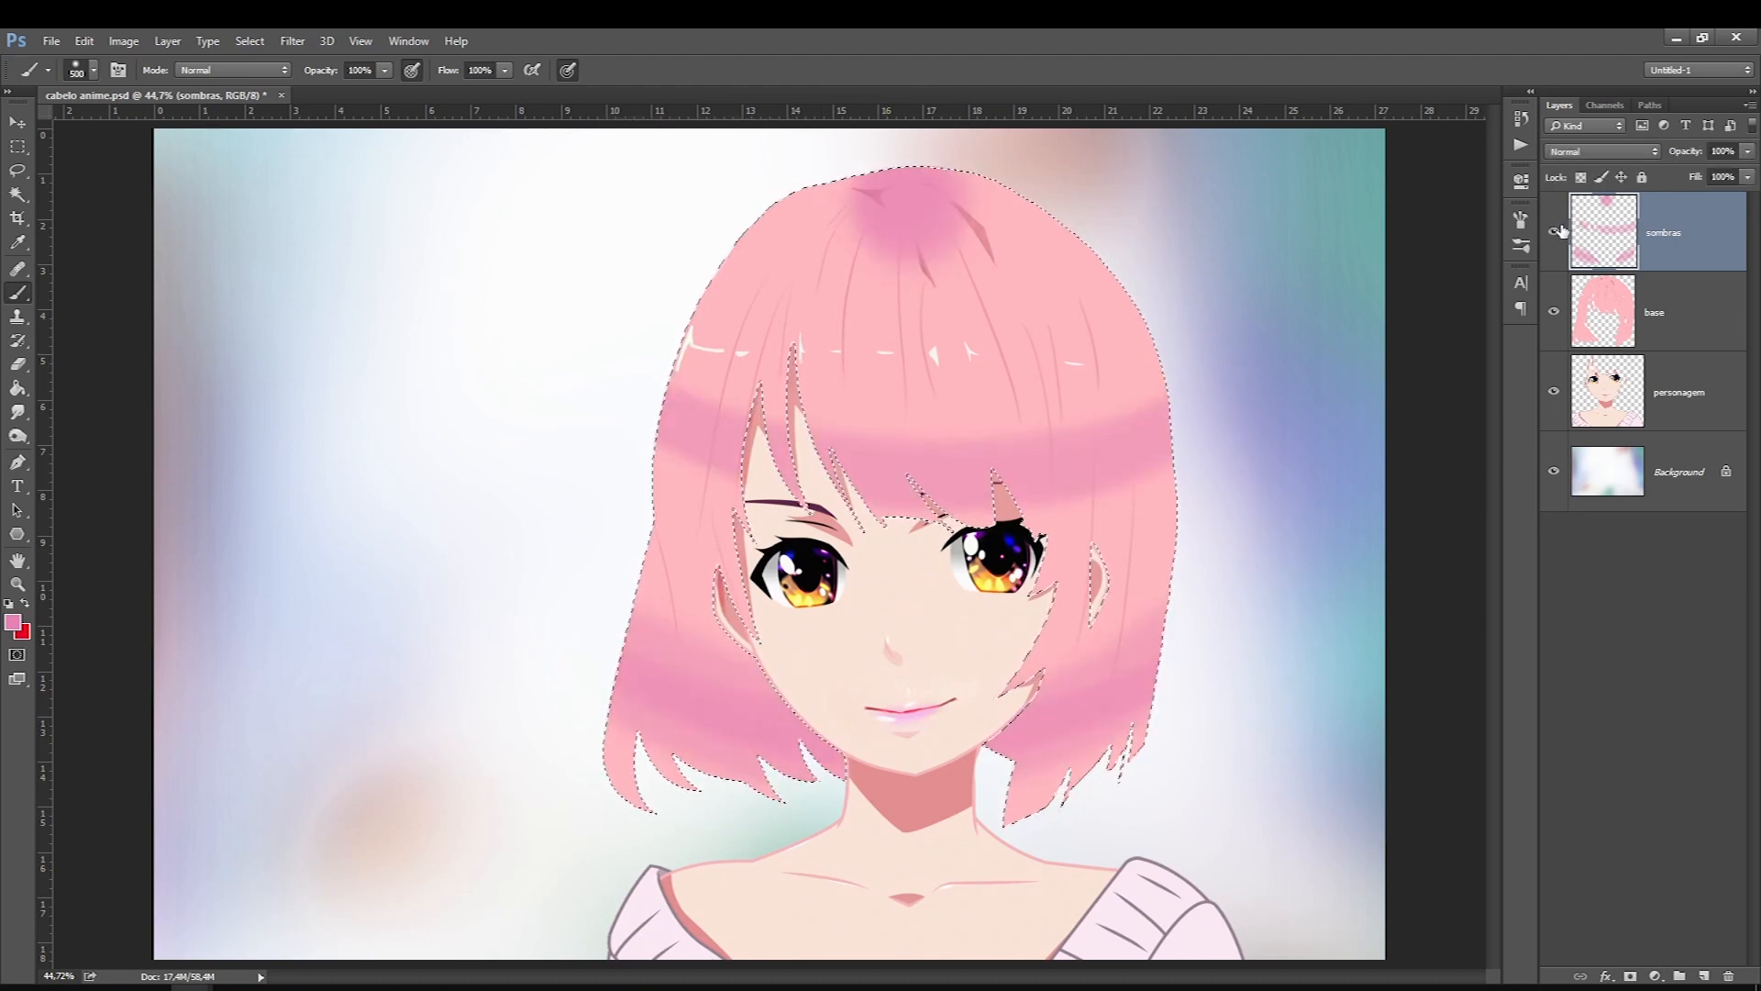
pyautogui.click(1557, 229)
pyautogui.click(1558, 229)
pyautogui.click(1558, 229)
pyautogui.click(1558, 229)
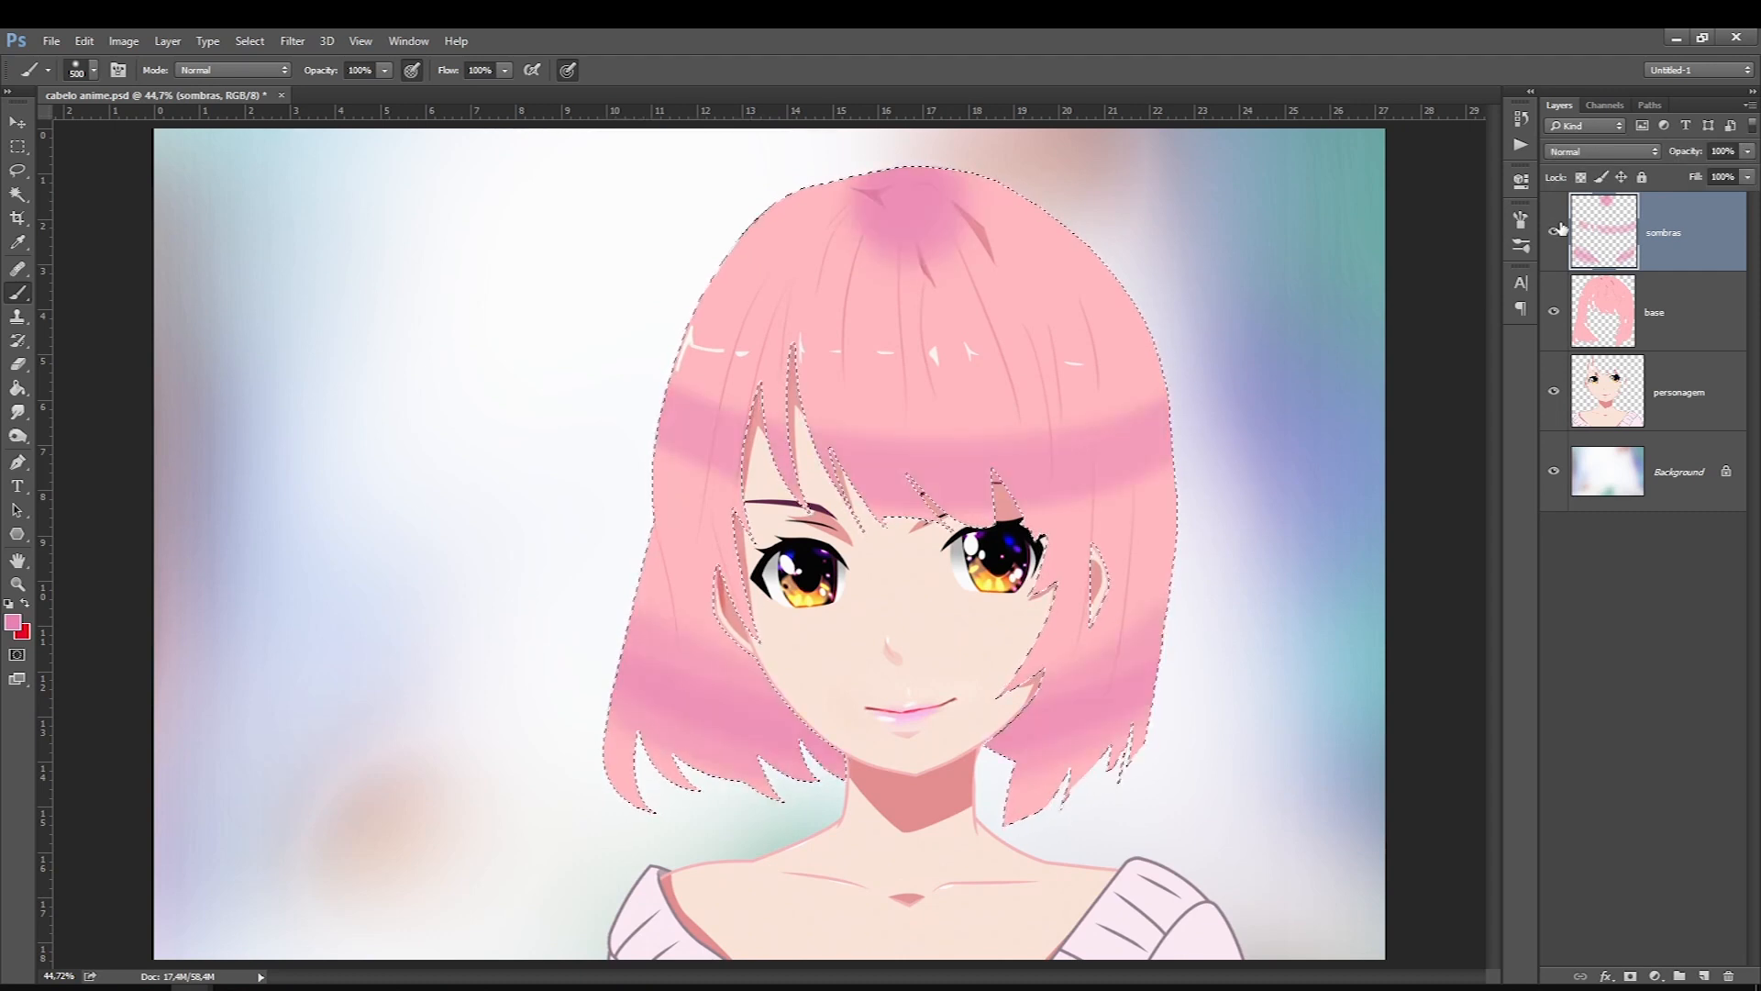
# Step: Paint a thinner curved shadow band across the upper hair, below the crown, with a 175 px brush
pyautogui.press('[')
pyautogui.press('[')
pyautogui.press('[')
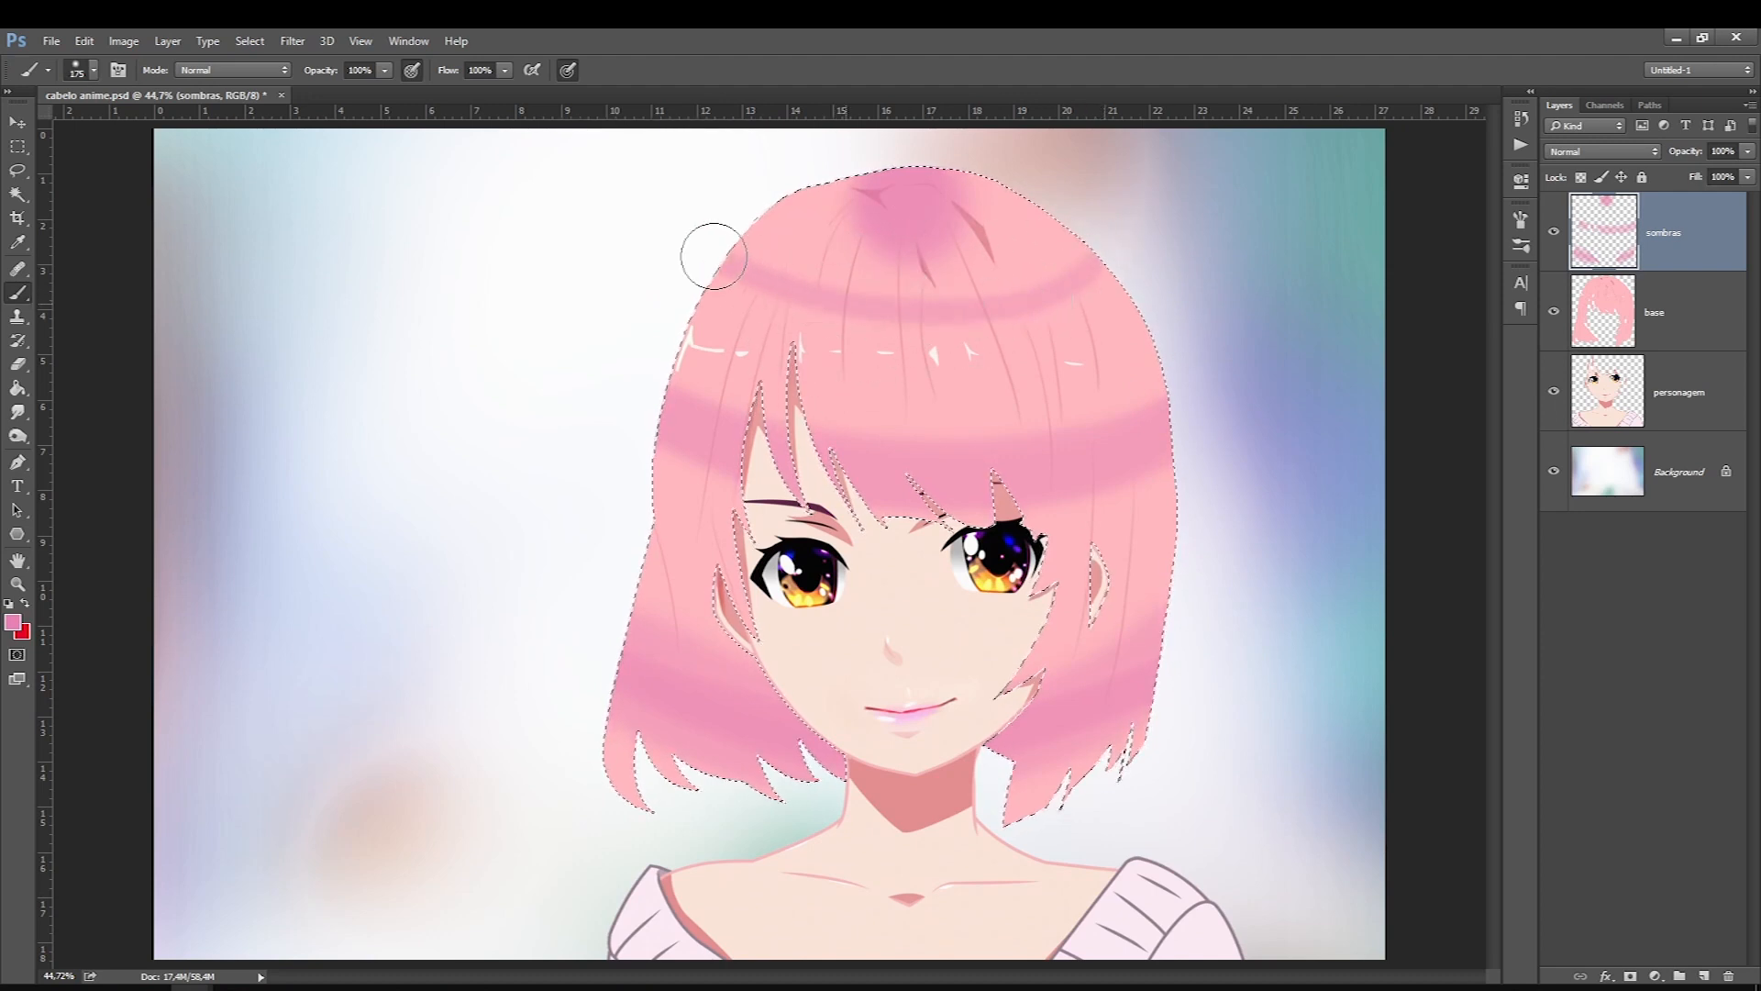
pyautogui.moveTo(713, 256); pyautogui.dragTo(686, 246)
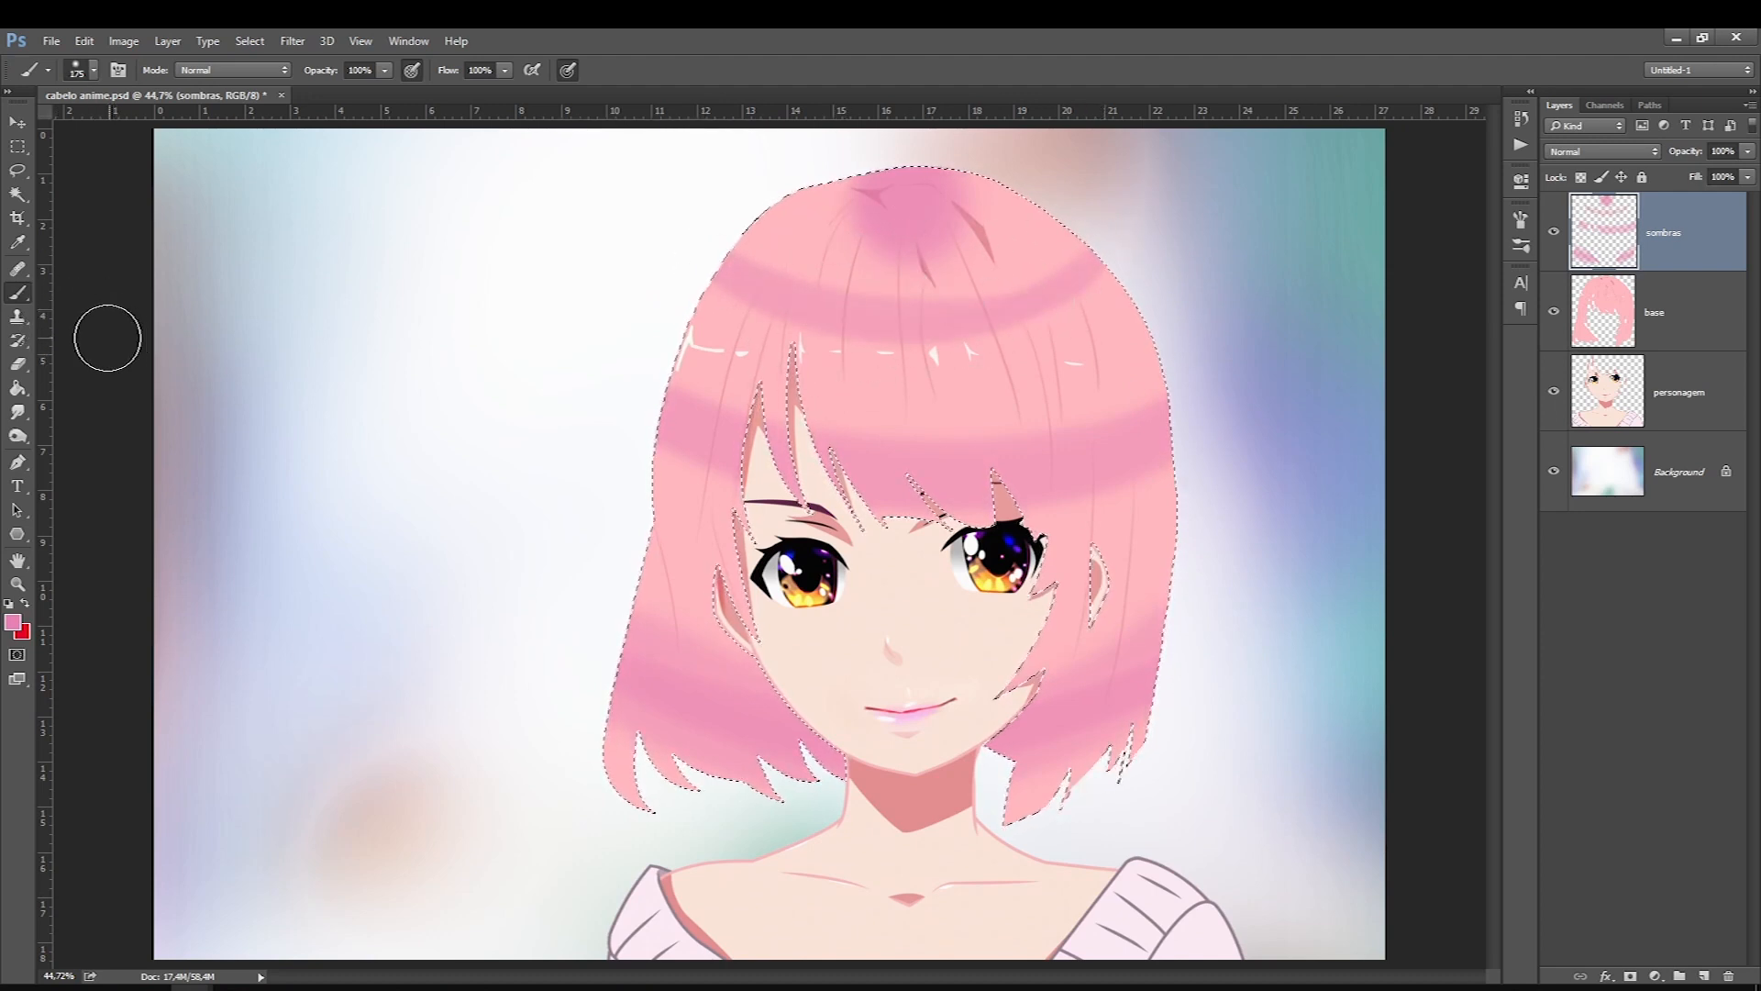
# Step: Look over the Mixer Brush and Smudge tools as options for blending the shadows
pyautogui.rightClick(17, 294)
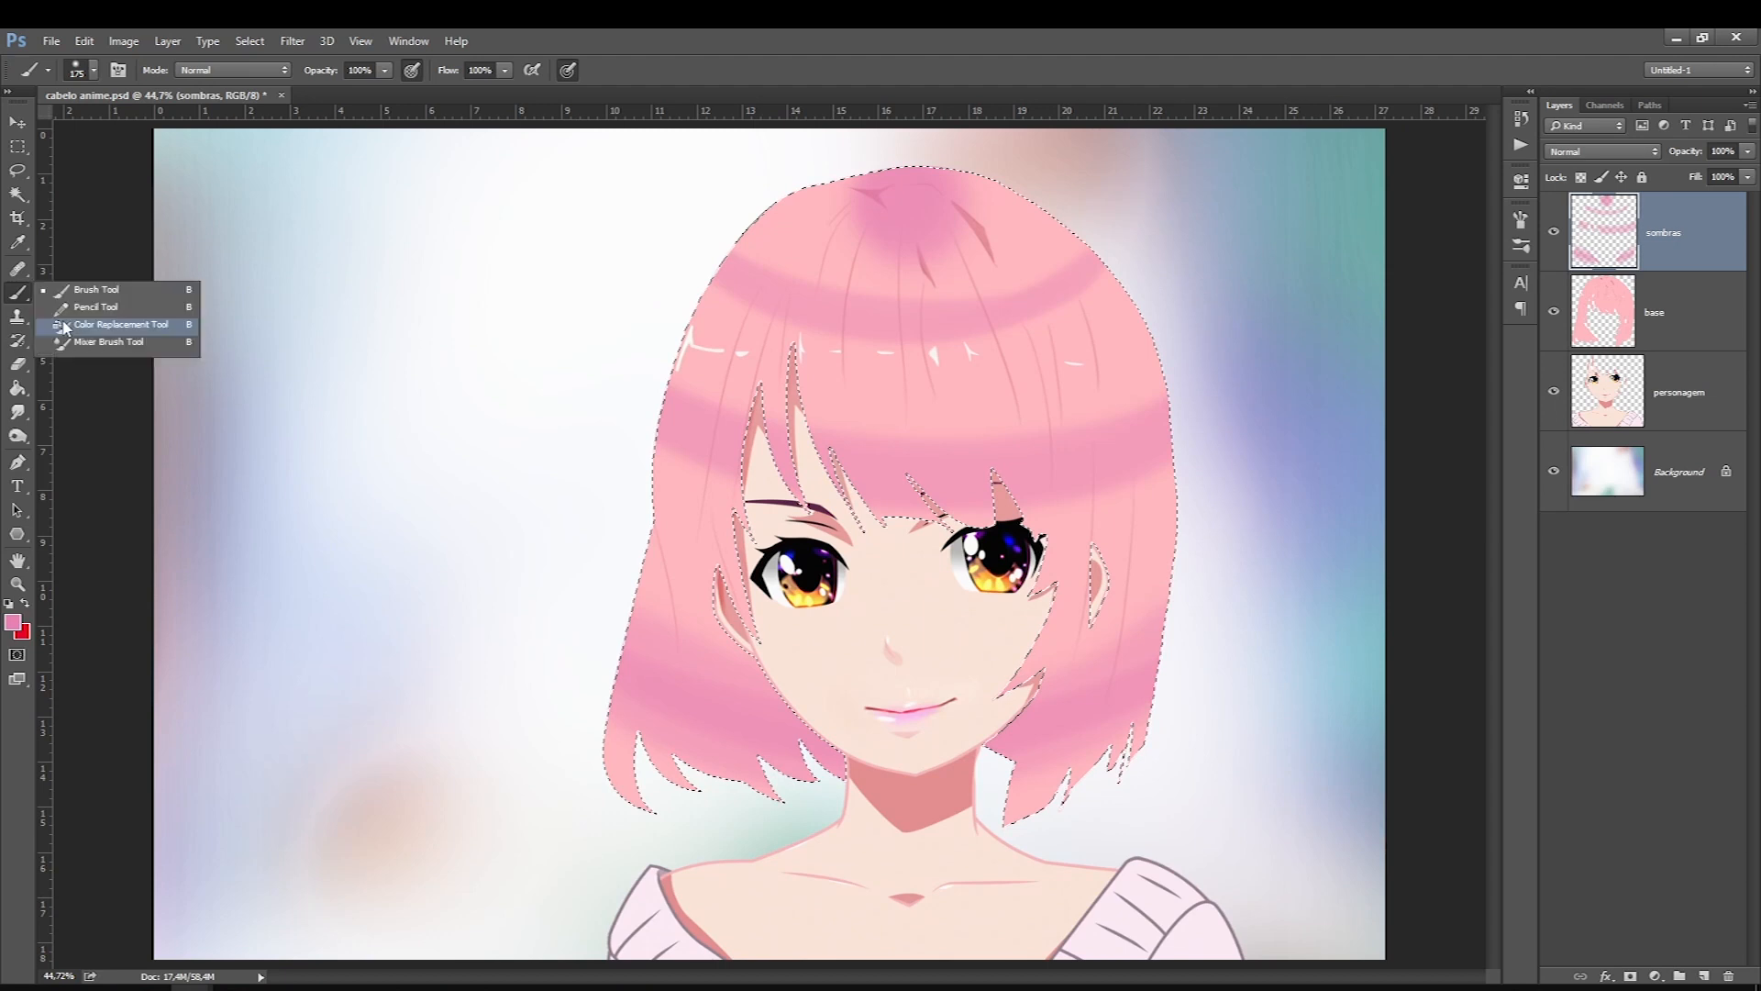
pyautogui.click(82, 344)
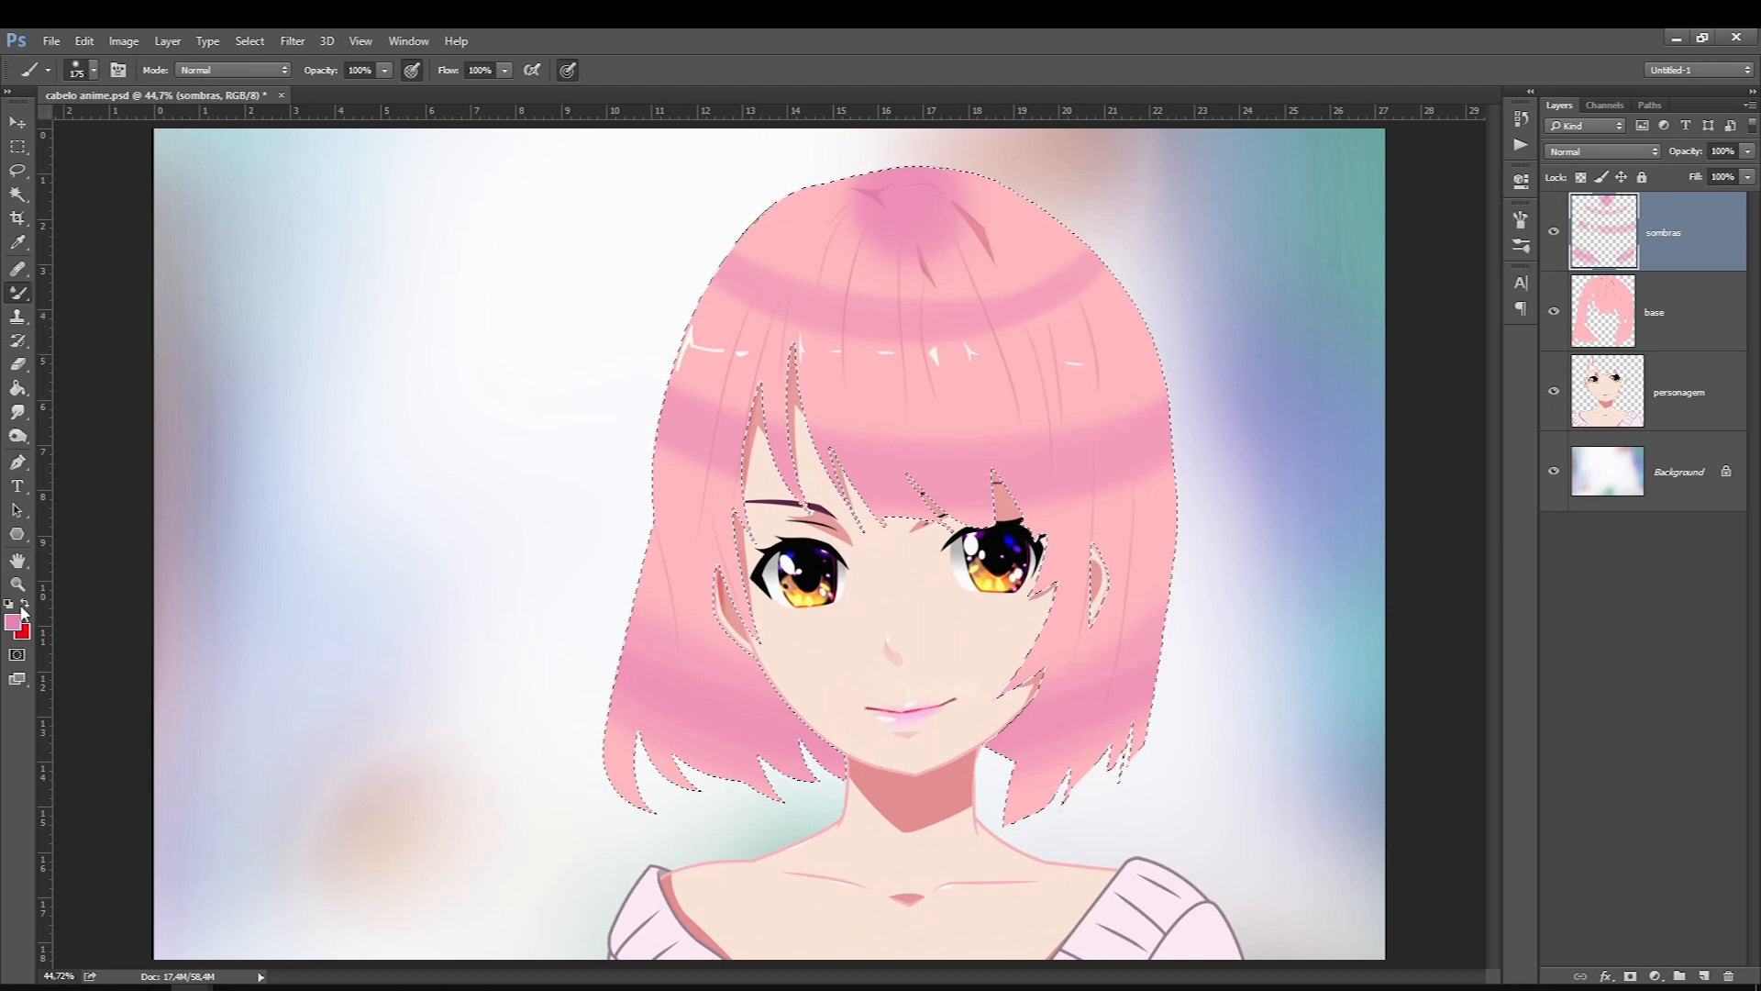
pyautogui.press('r')
pyautogui.rightClick(18, 412)
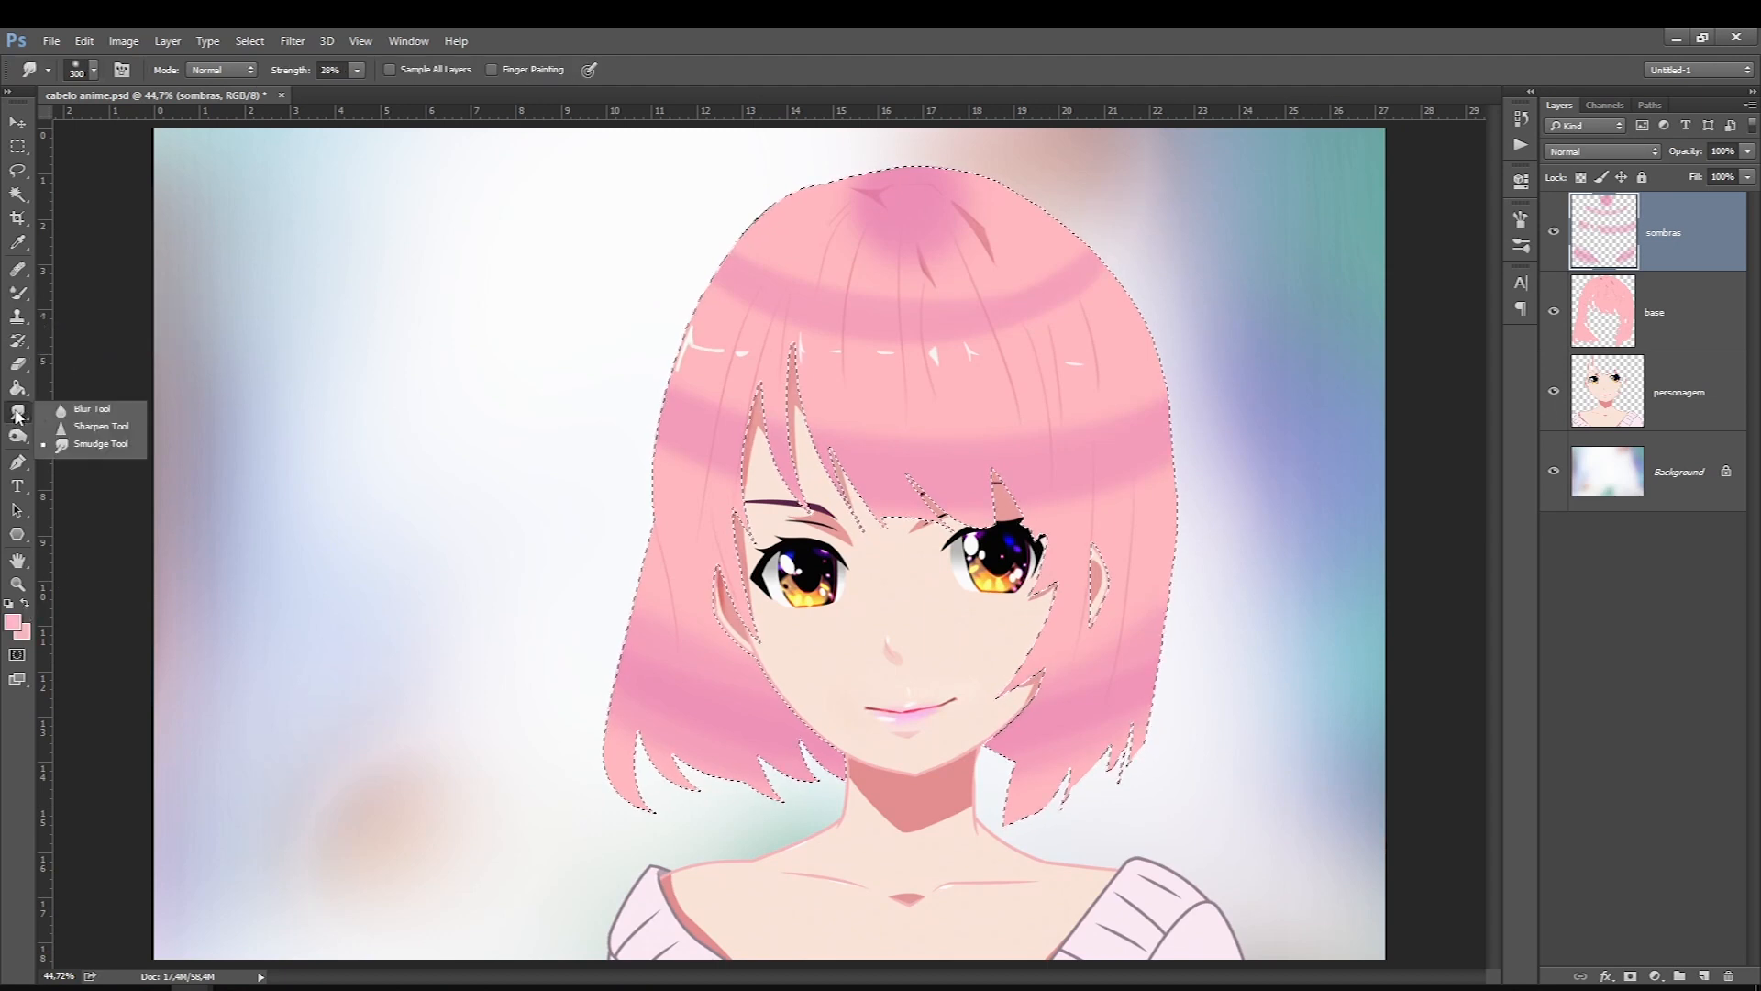
pyautogui.click(64, 449)
pyautogui.click(17, 294)
pyautogui.rightClick(17, 293)
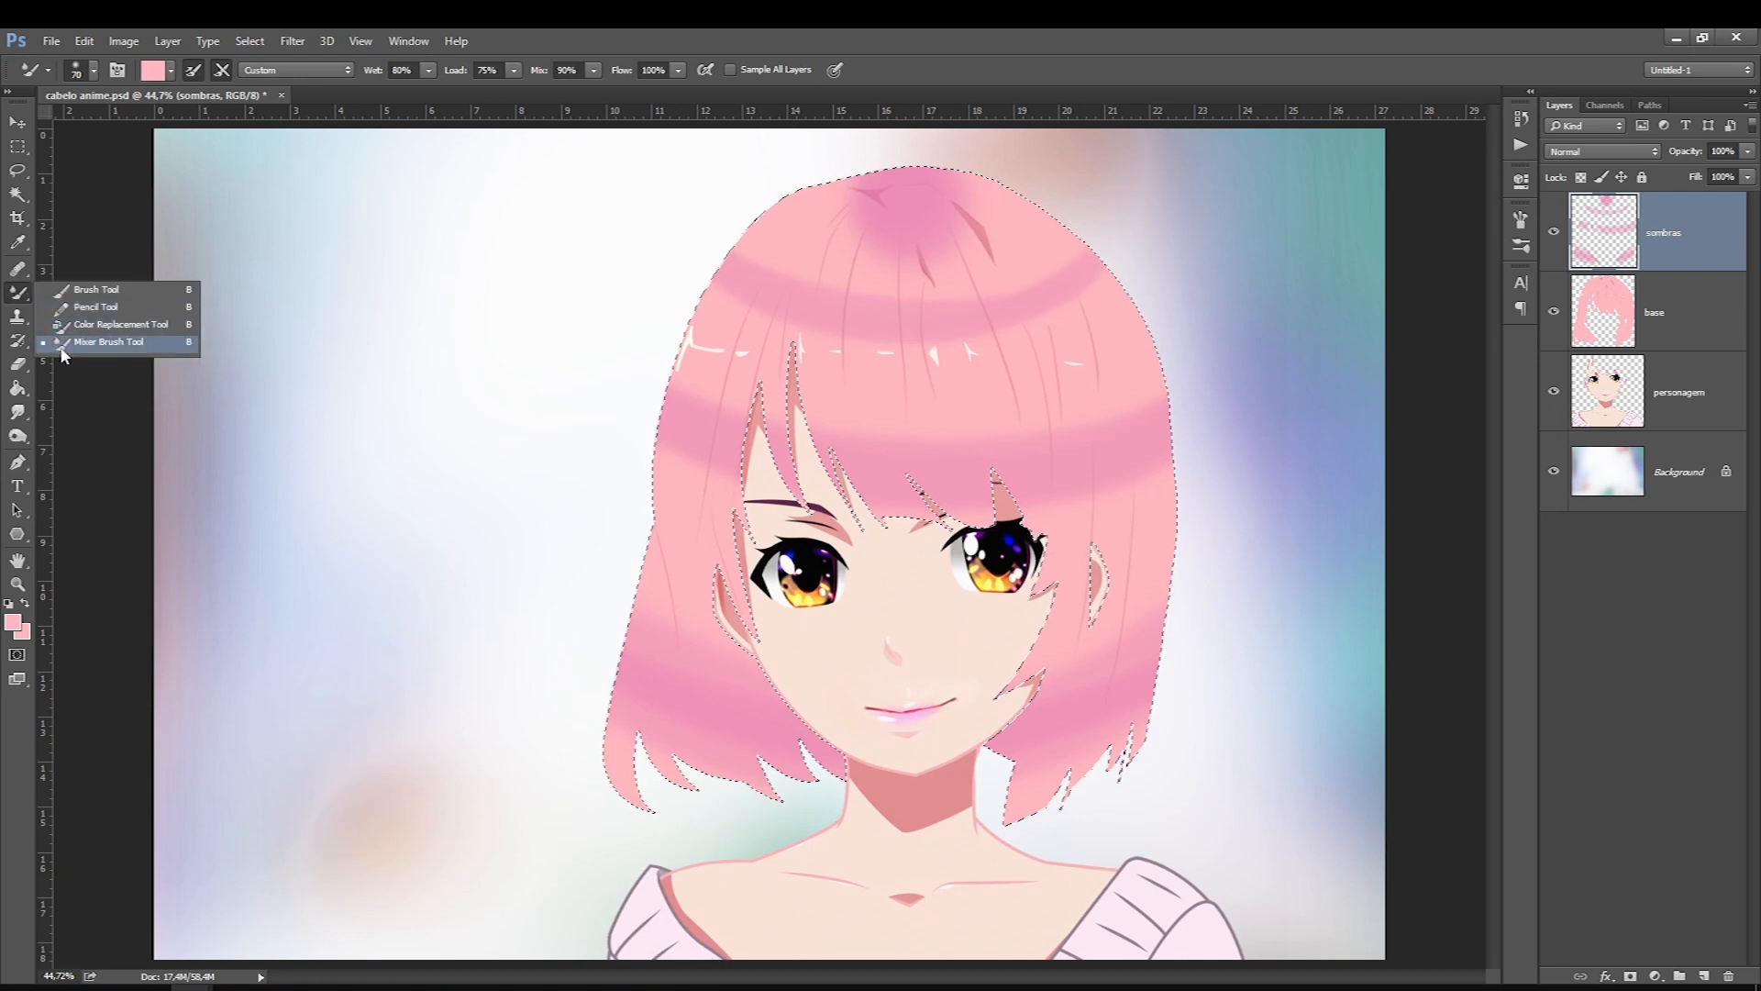
pyautogui.click(62, 349)
# Step: Clear the hair selection and smudge the fringe shadow band downward using a small Smudge tool tip at 28% strength
pyautogui.click(17, 412)
pyautogui.press('[')
pyautogui.press('[')
pyautogui.press('[')
pyautogui.press('[')
pyautogui.press('[')
pyautogui.press('[')
pyautogui.press('[')
pyautogui.press('[')
pyautogui.press('[')
pyautogui.press('[')
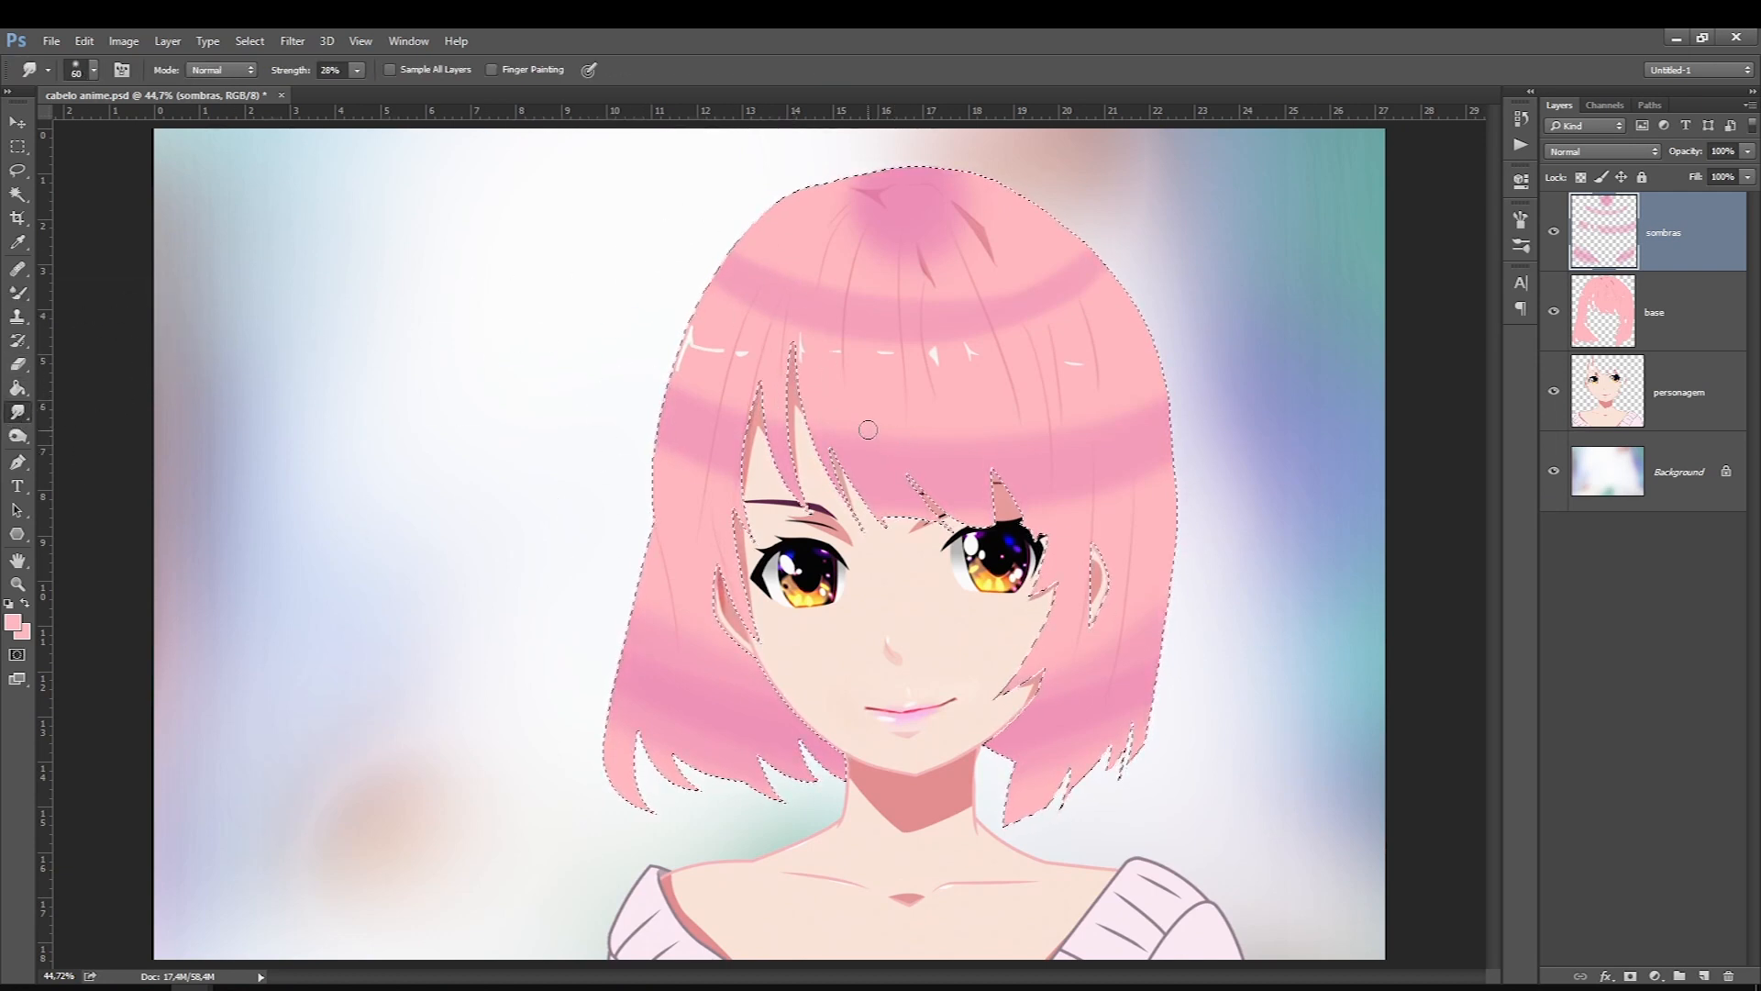
pyautogui.press(']')
pyautogui.hotkey('ctrl', 'd')
pyautogui.press(']')
pyautogui.press(']')
pyautogui.moveTo(859, 409); pyautogui.dragTo(867, 479)
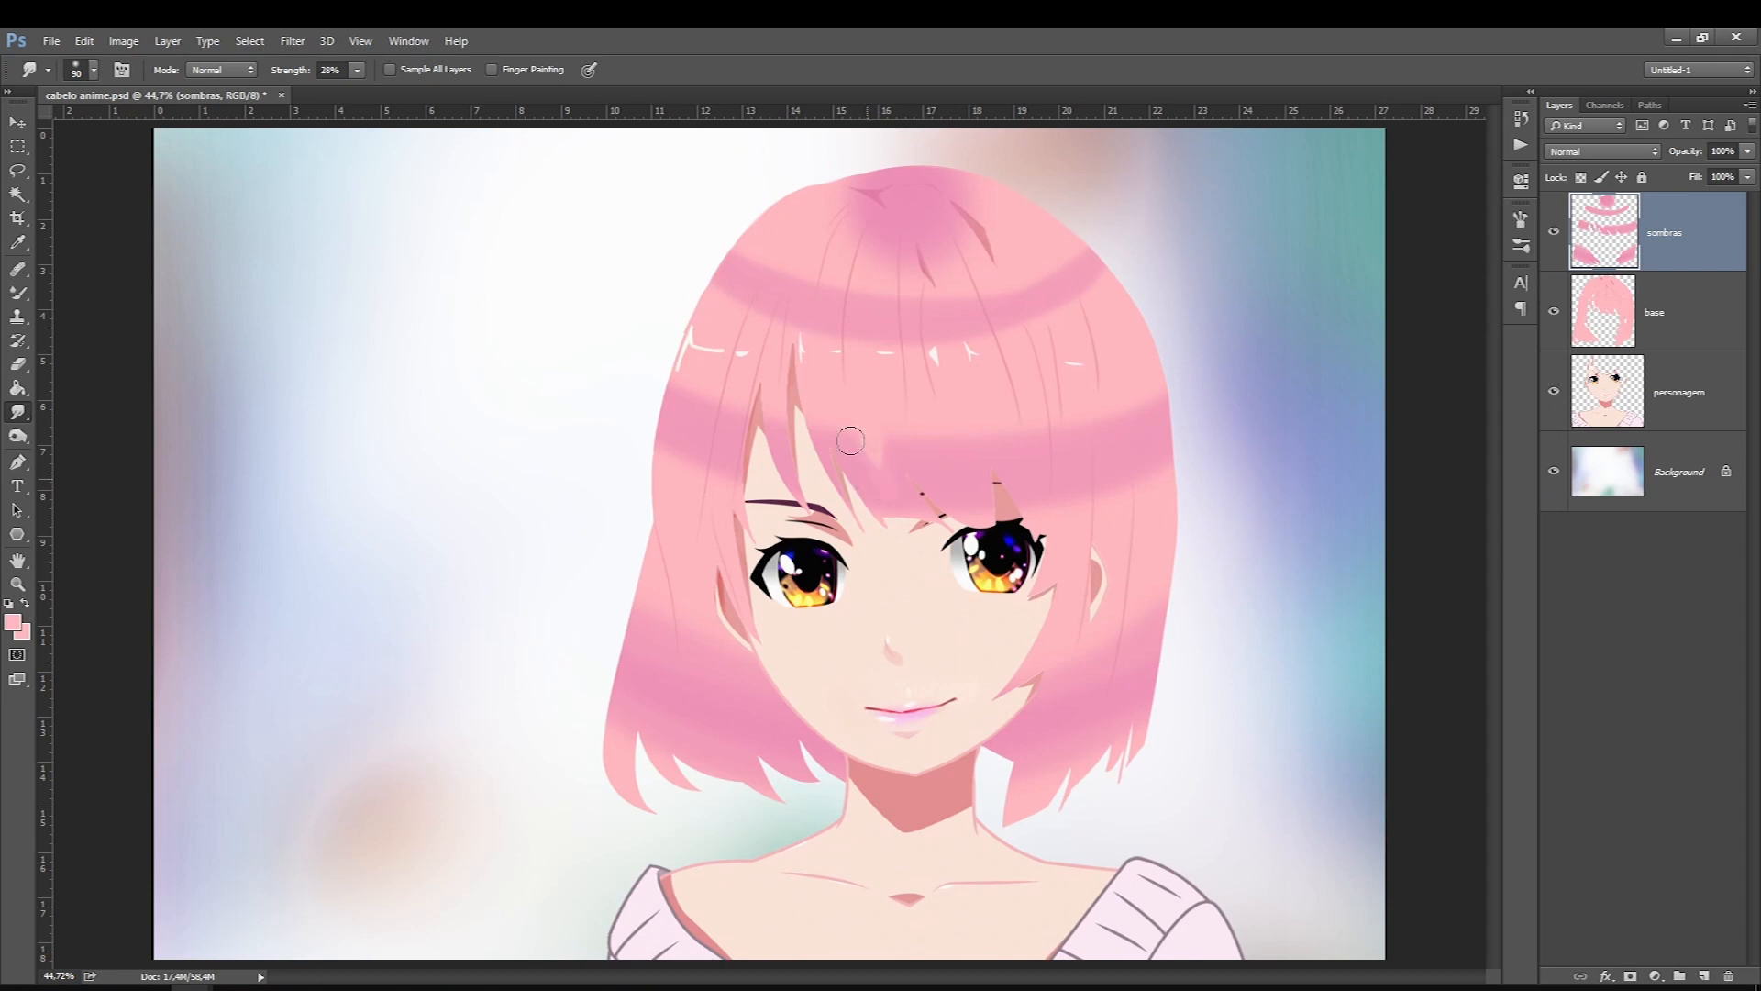
# Step: Raise the smudge strength to 72% and smudge the upper edge of the fringe shadow downward
pyautogui.click(357, 71)
pyautogui.moveTo(358, 91); pyautogui.dragTo(397, 91)
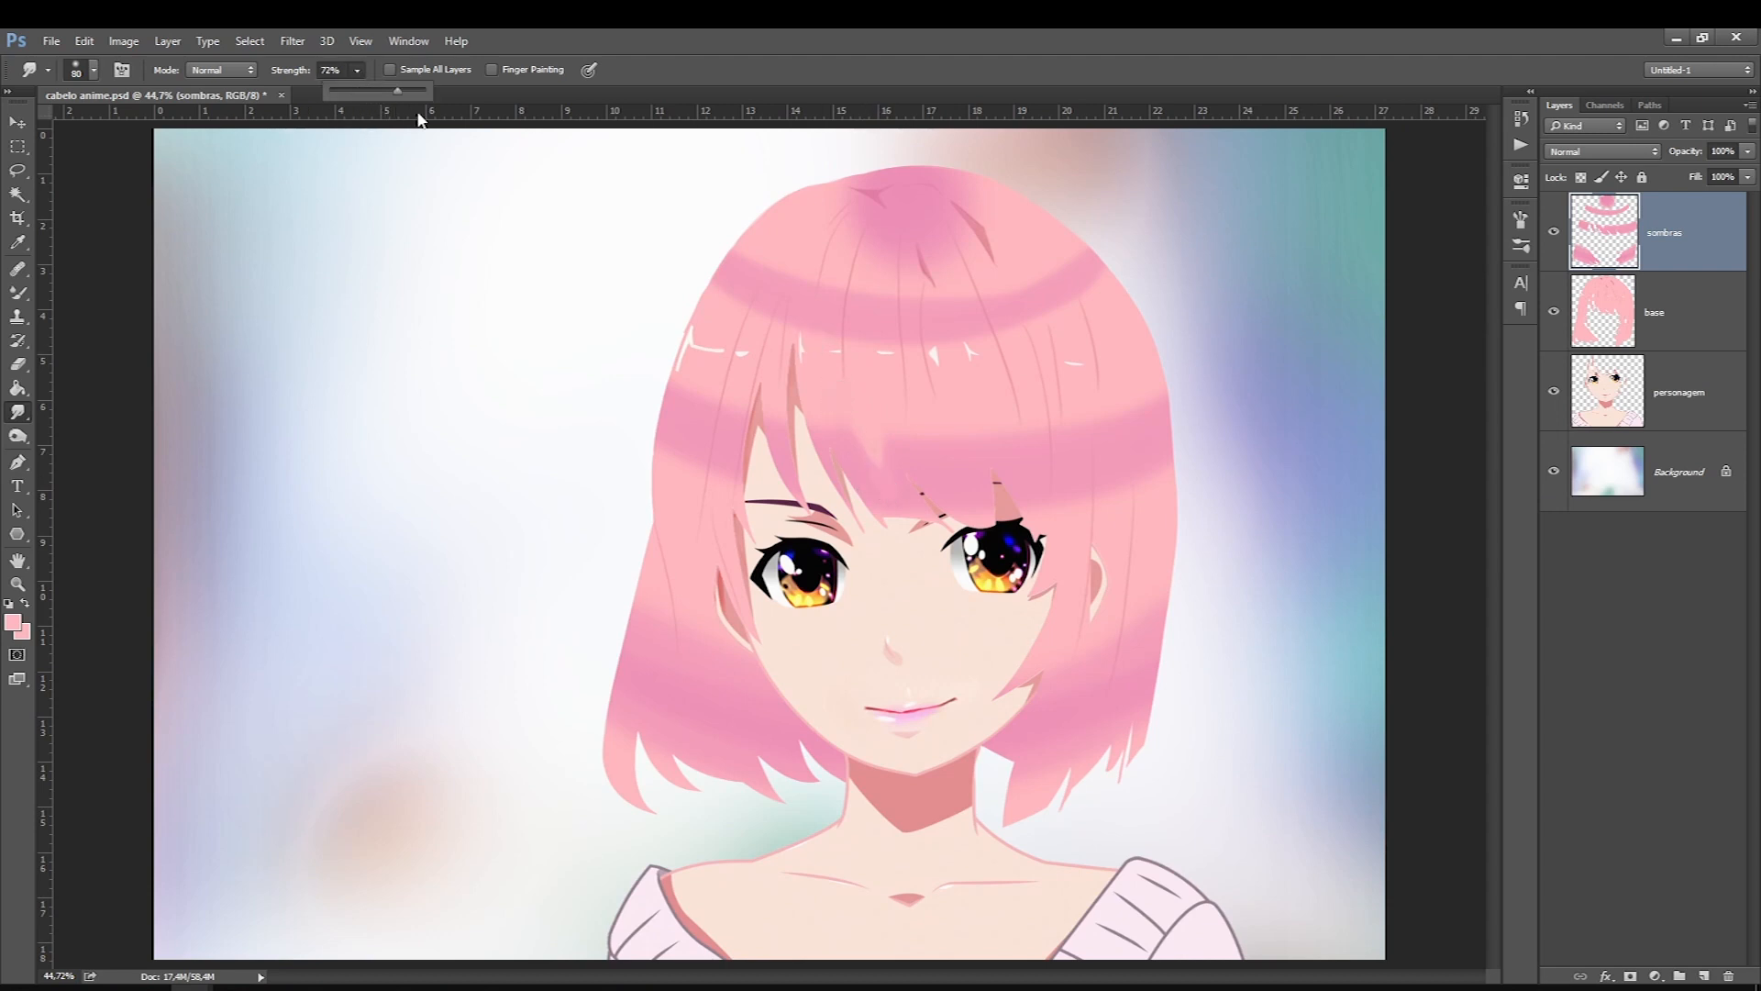
pyautogui.moveTo(848, 402); pyautogui.dragTo(874, 447)
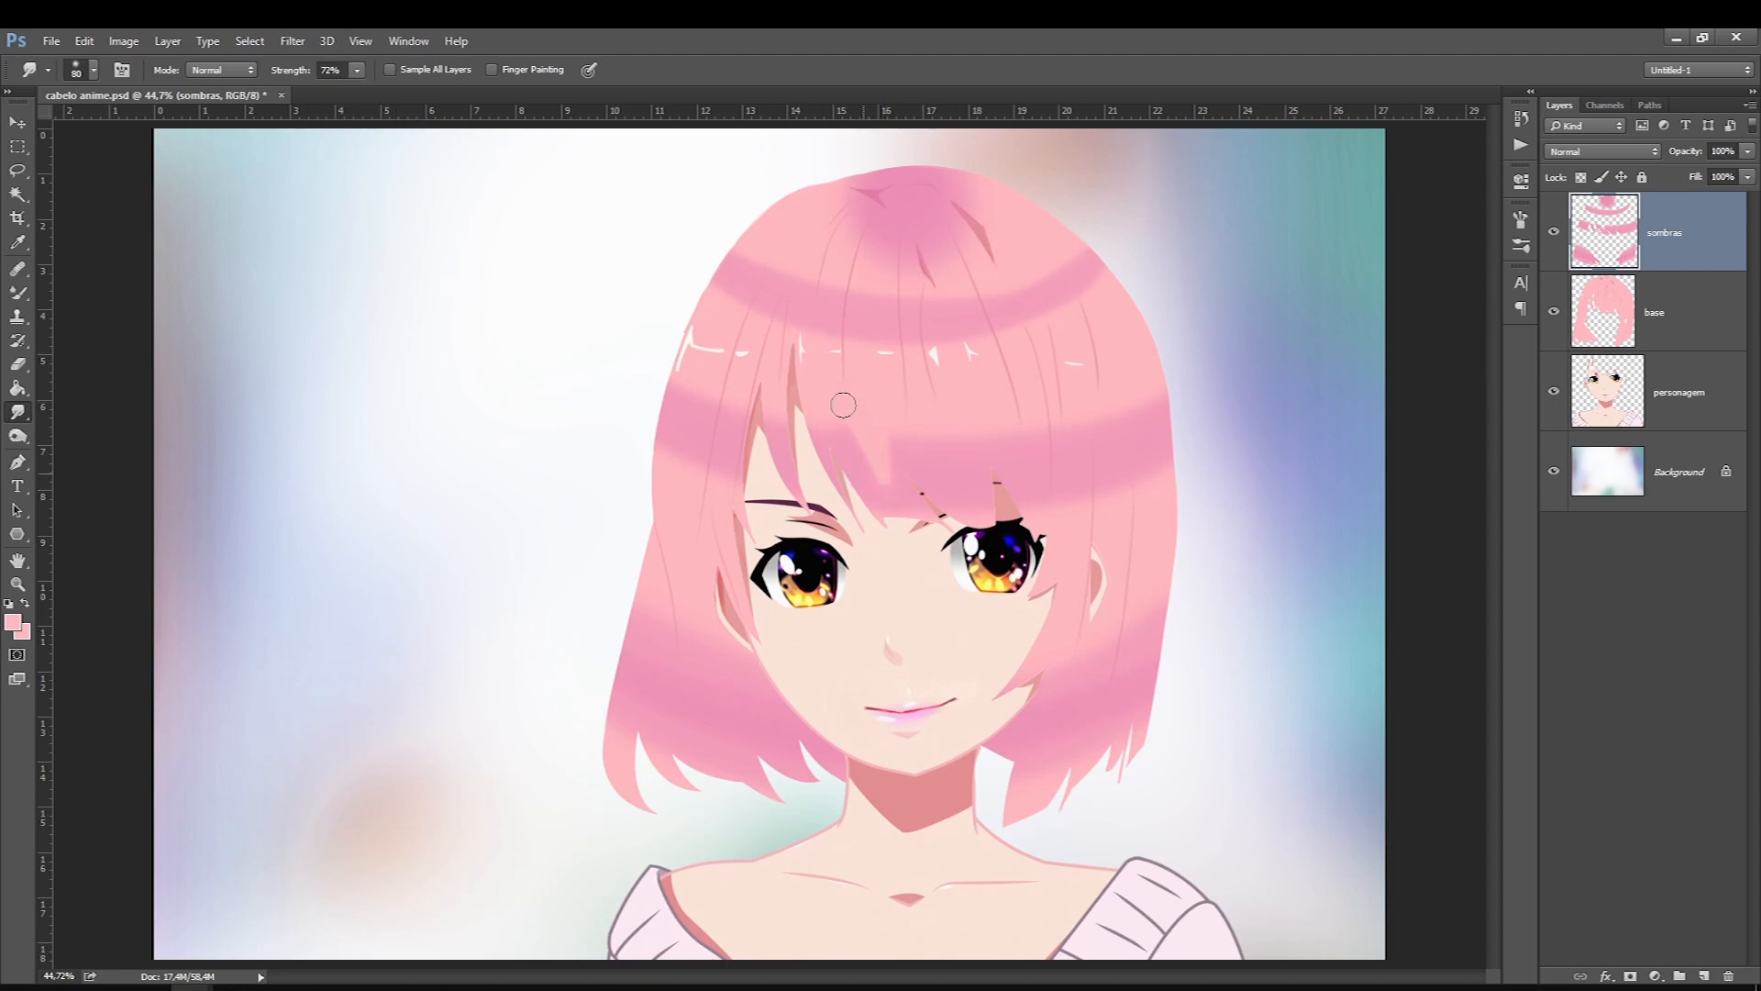
# Step: Set the smudge strength to 65% and smudge the fringe shadow's centre and the hair's left side into strands
pyautogui.click(357, 71)
pyautogui.moveTo(359, 91)
pyautogui.mouseDown()
pyautogui.moveTo(336, 92)
pyautogui.moveTo(358, 95)
pyautogui.mouseUp()
pyautogui.moveTo(894, 380); pyautogui.dragTo(896, 446)
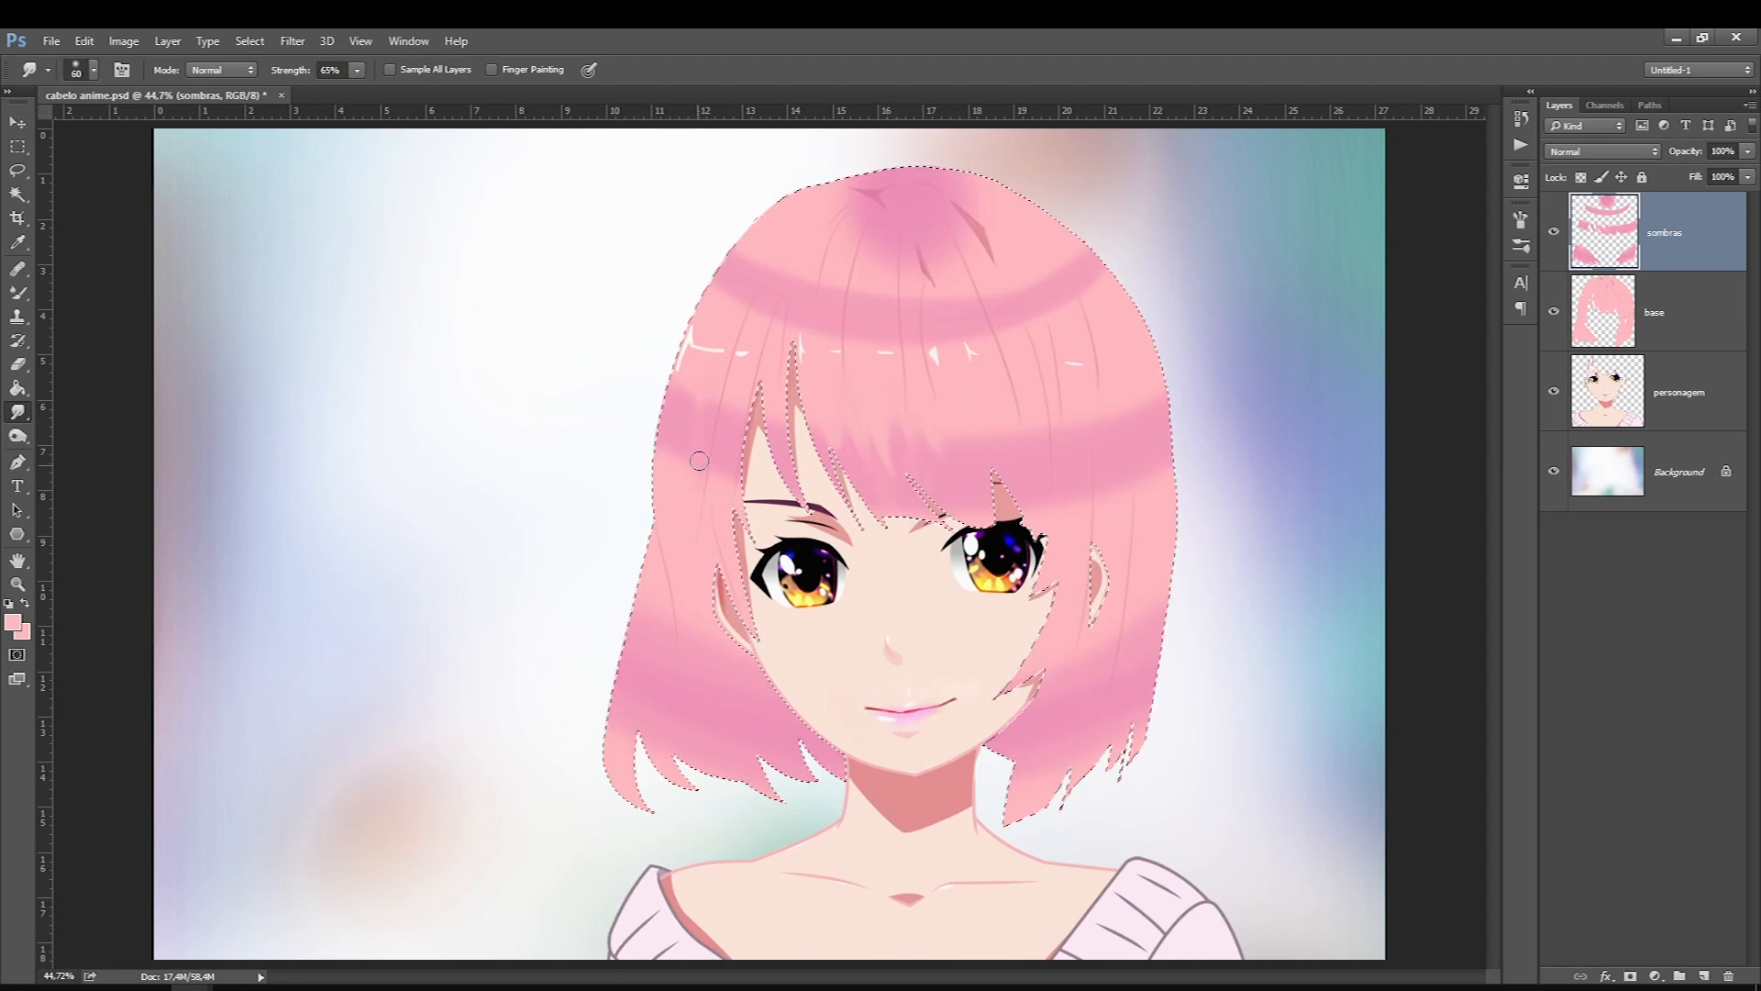
pyautogui.moveTo(700, 459); pyautogui.dragTo(698, 503)
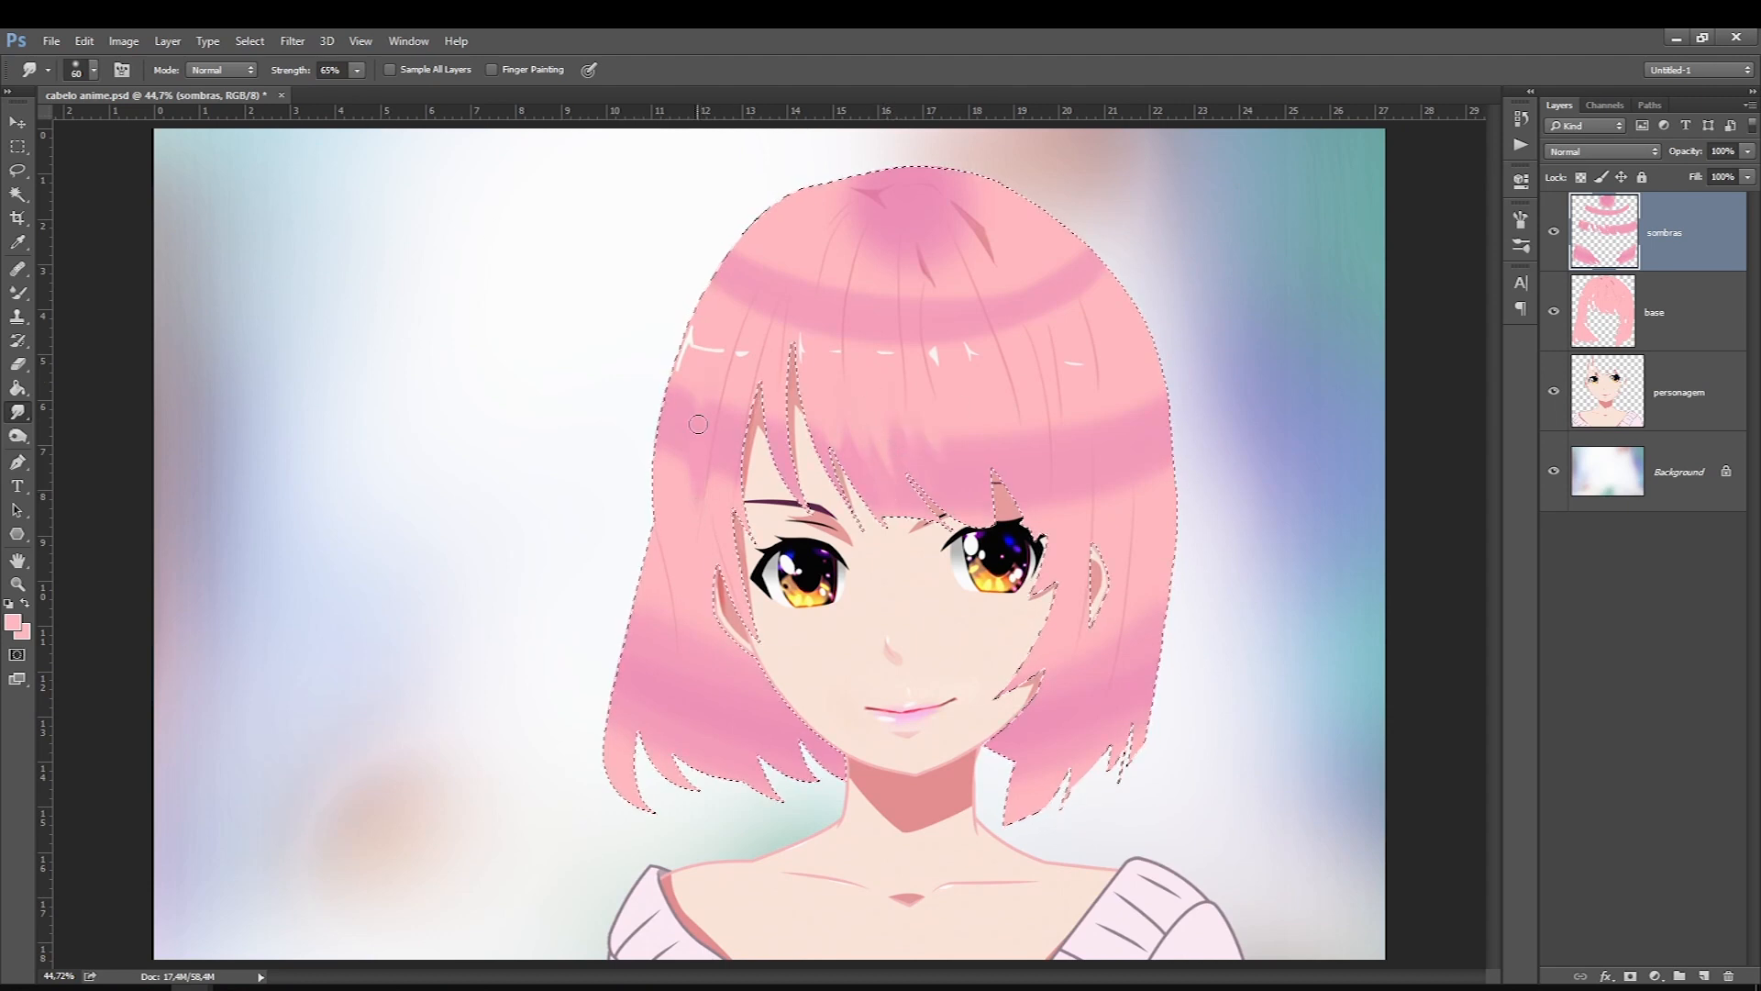
pyautogui.moveTo(701, 421); pyautogui.dragTo(712, 362)
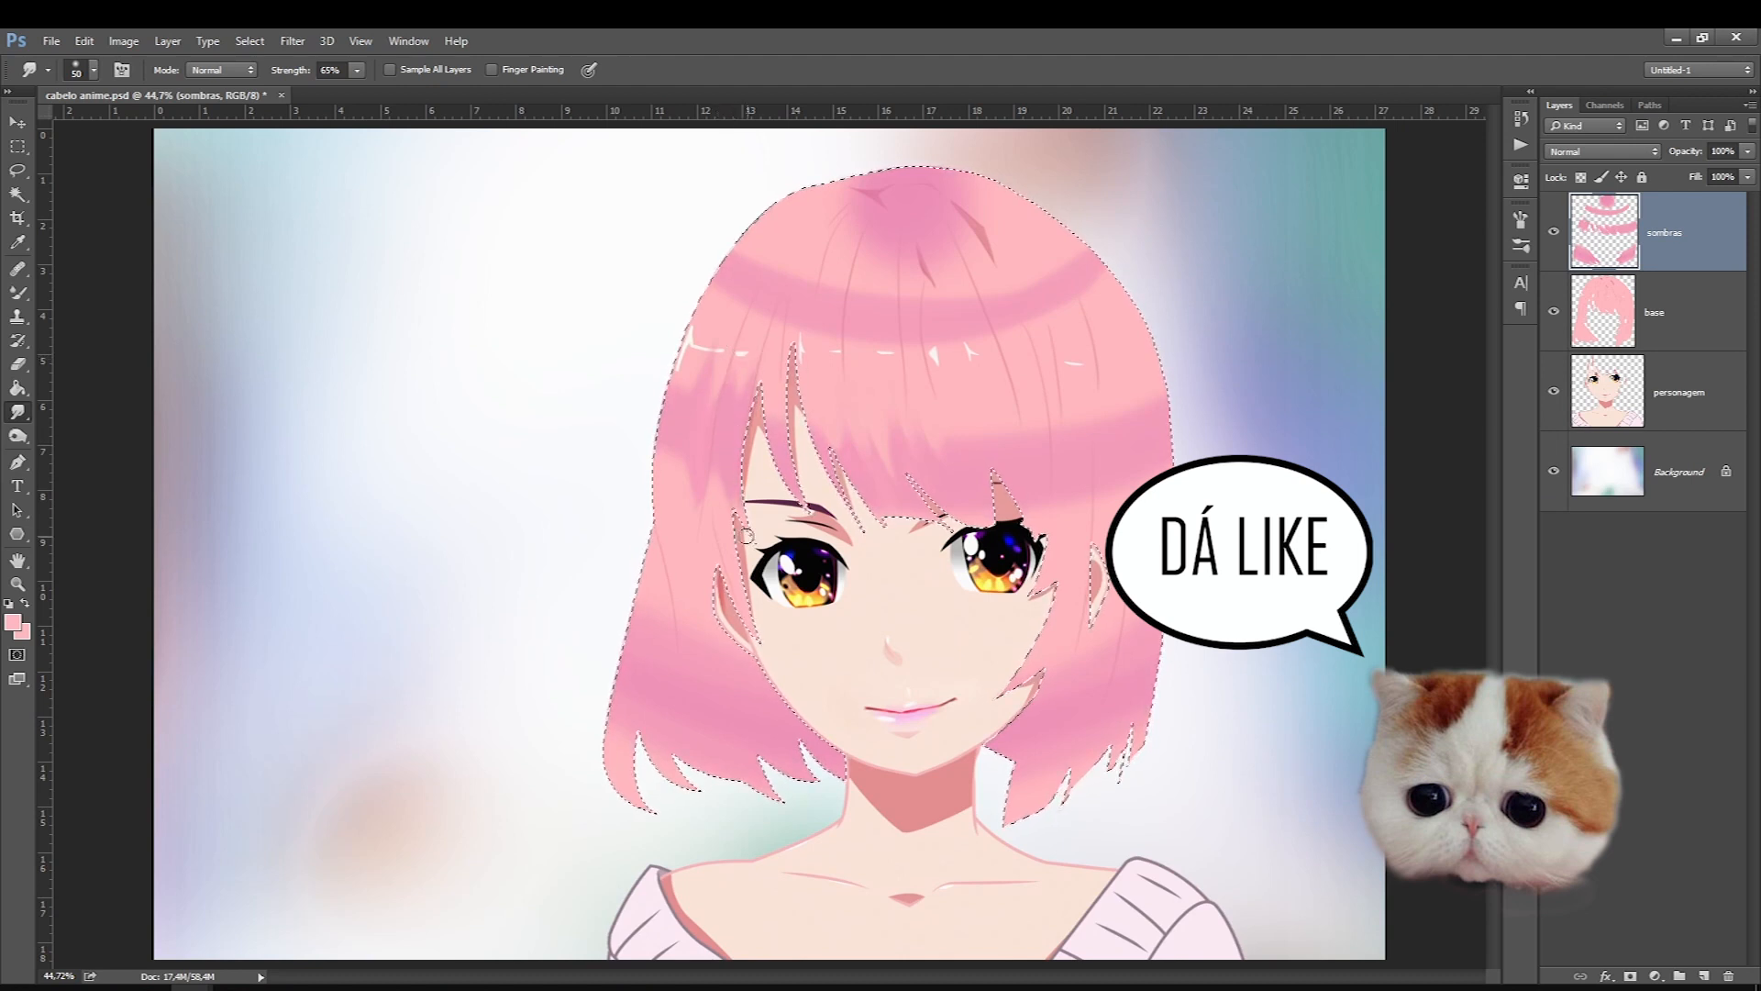
# Step: Smudge the shadow bands on the right side and upper part of the hair into strands, using tips up to 100 px
pyautogui.press(']')
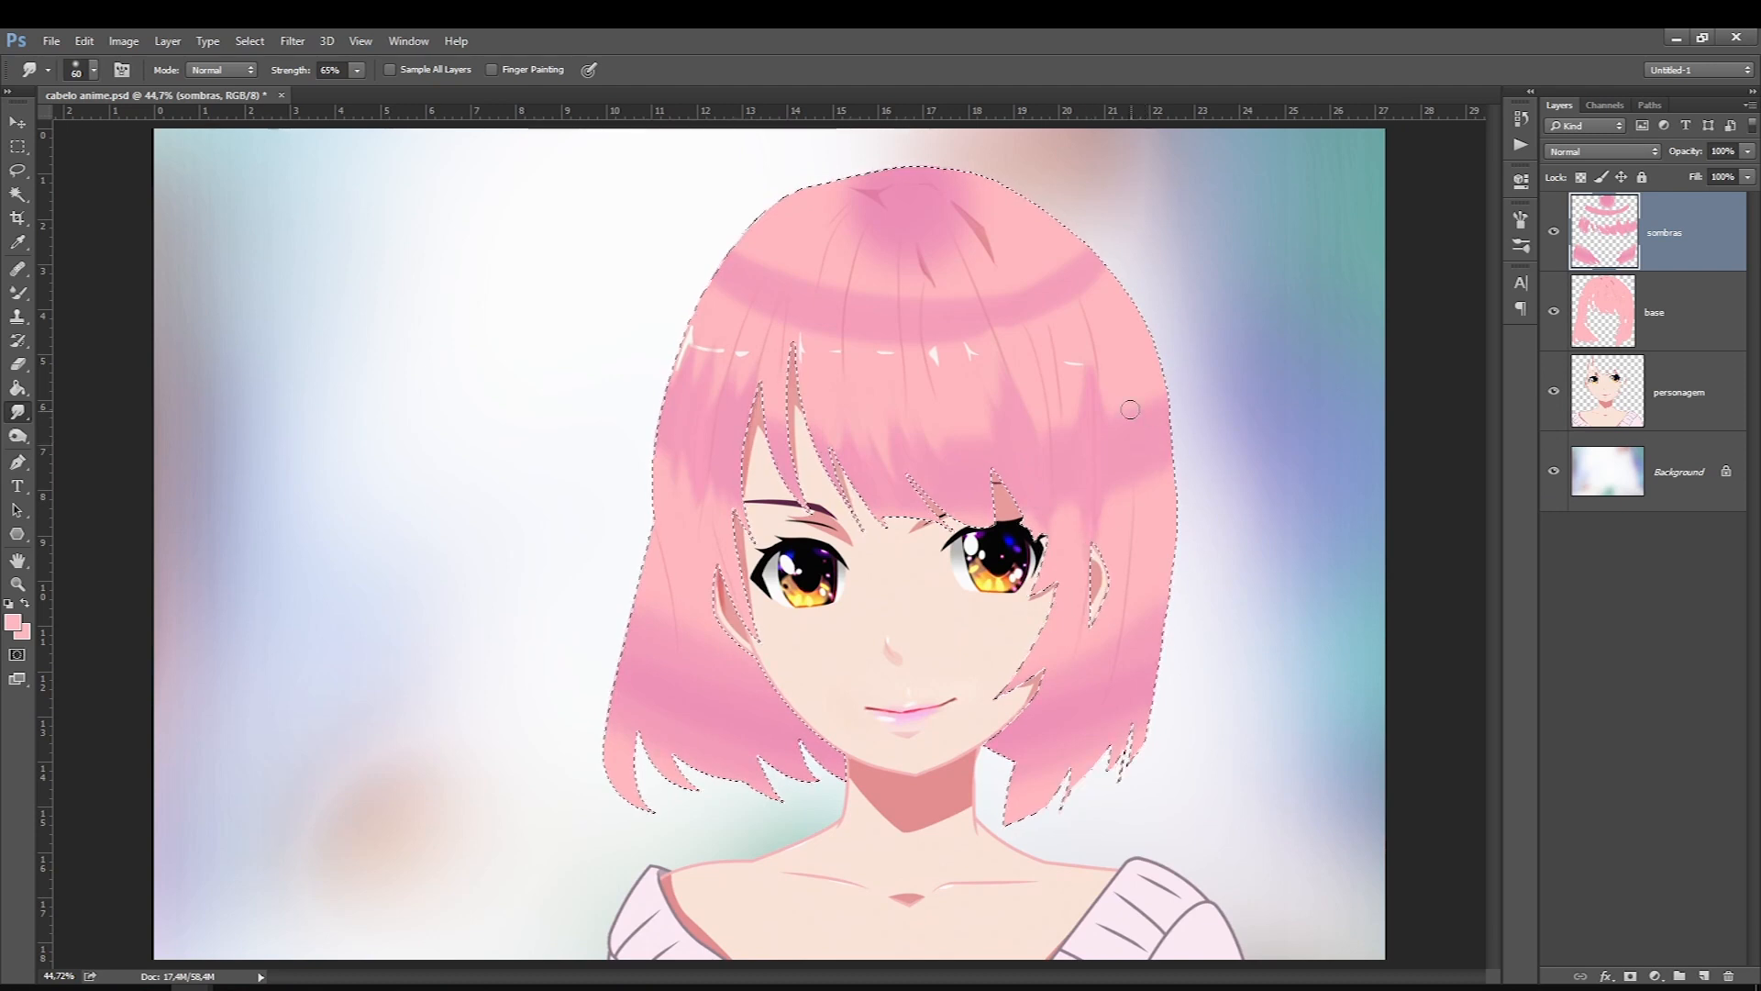
pyautogui.press(']')
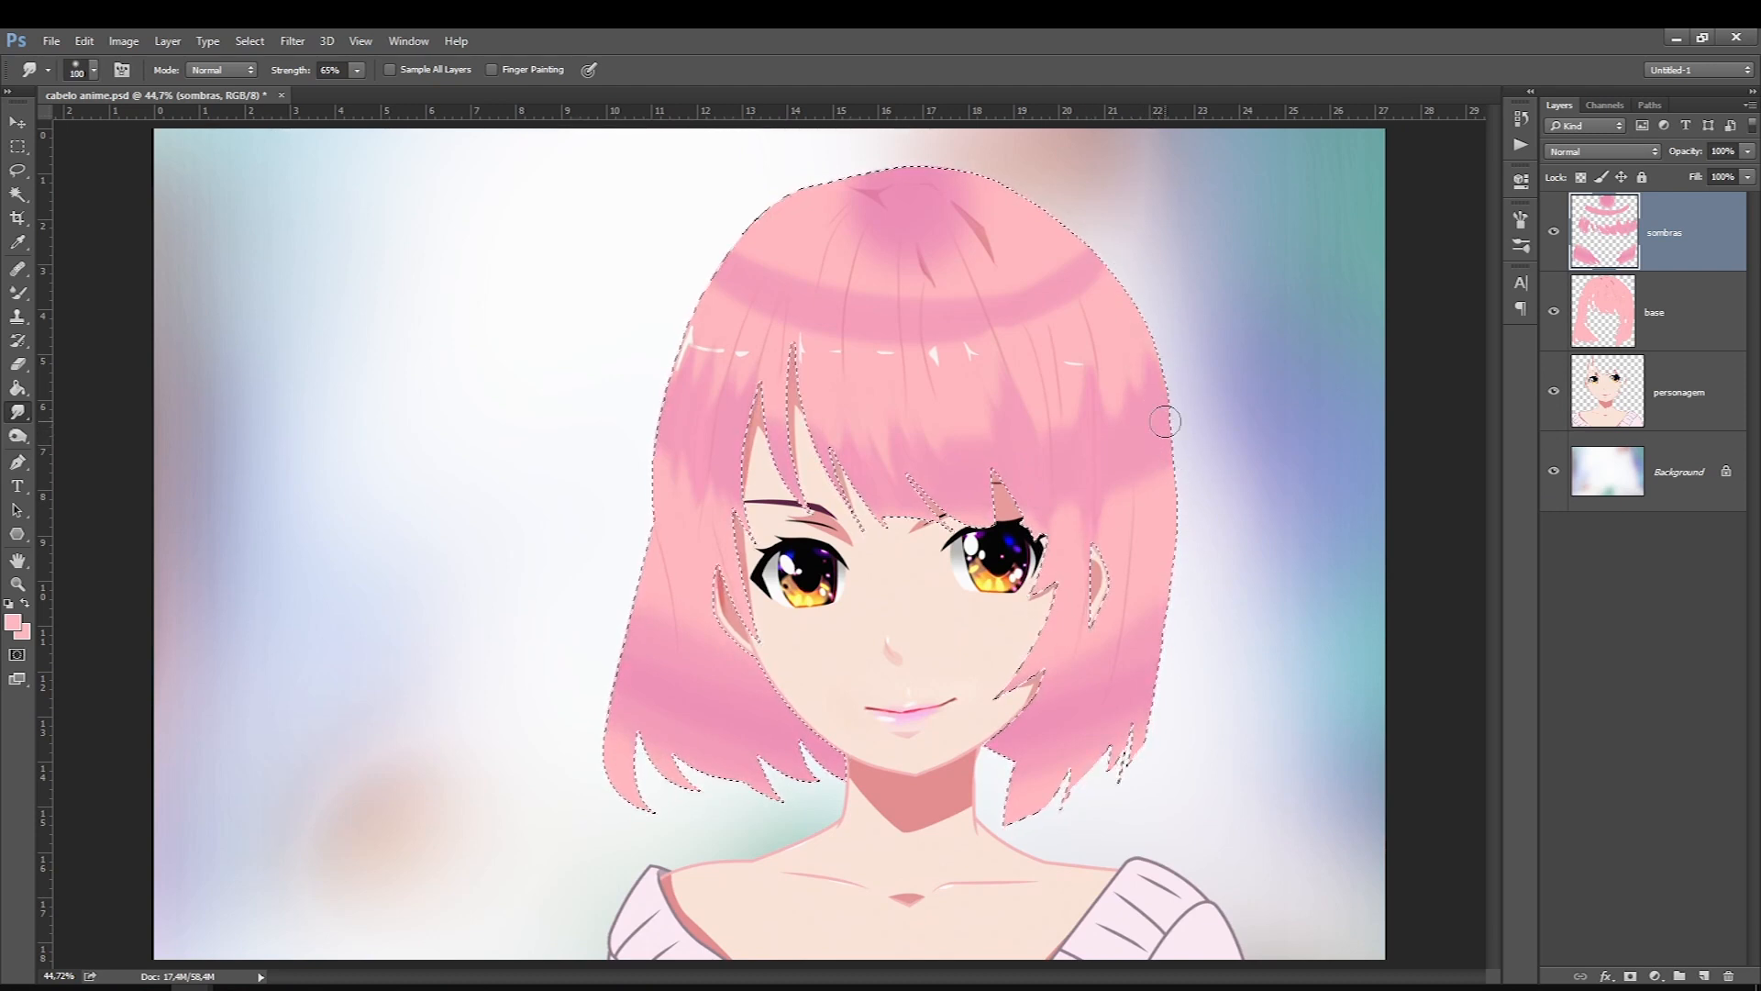
pyautogui.press('[')
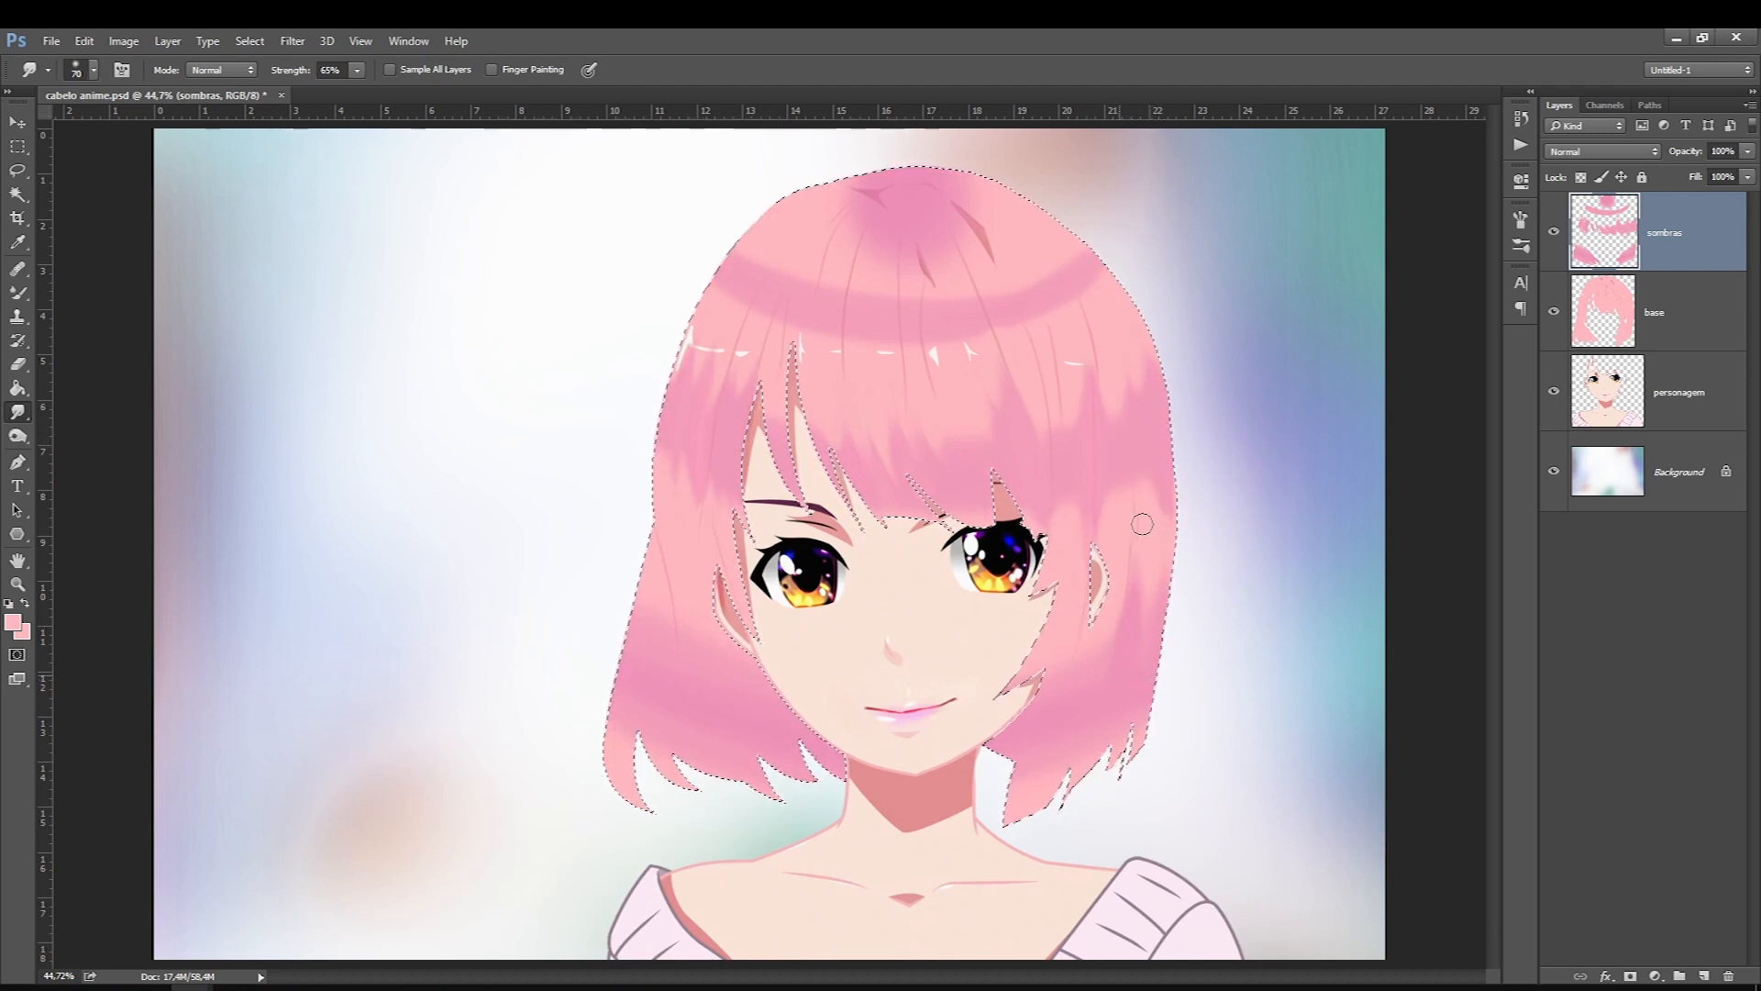
pyautogui.press(']')
pyautogui.press('[')
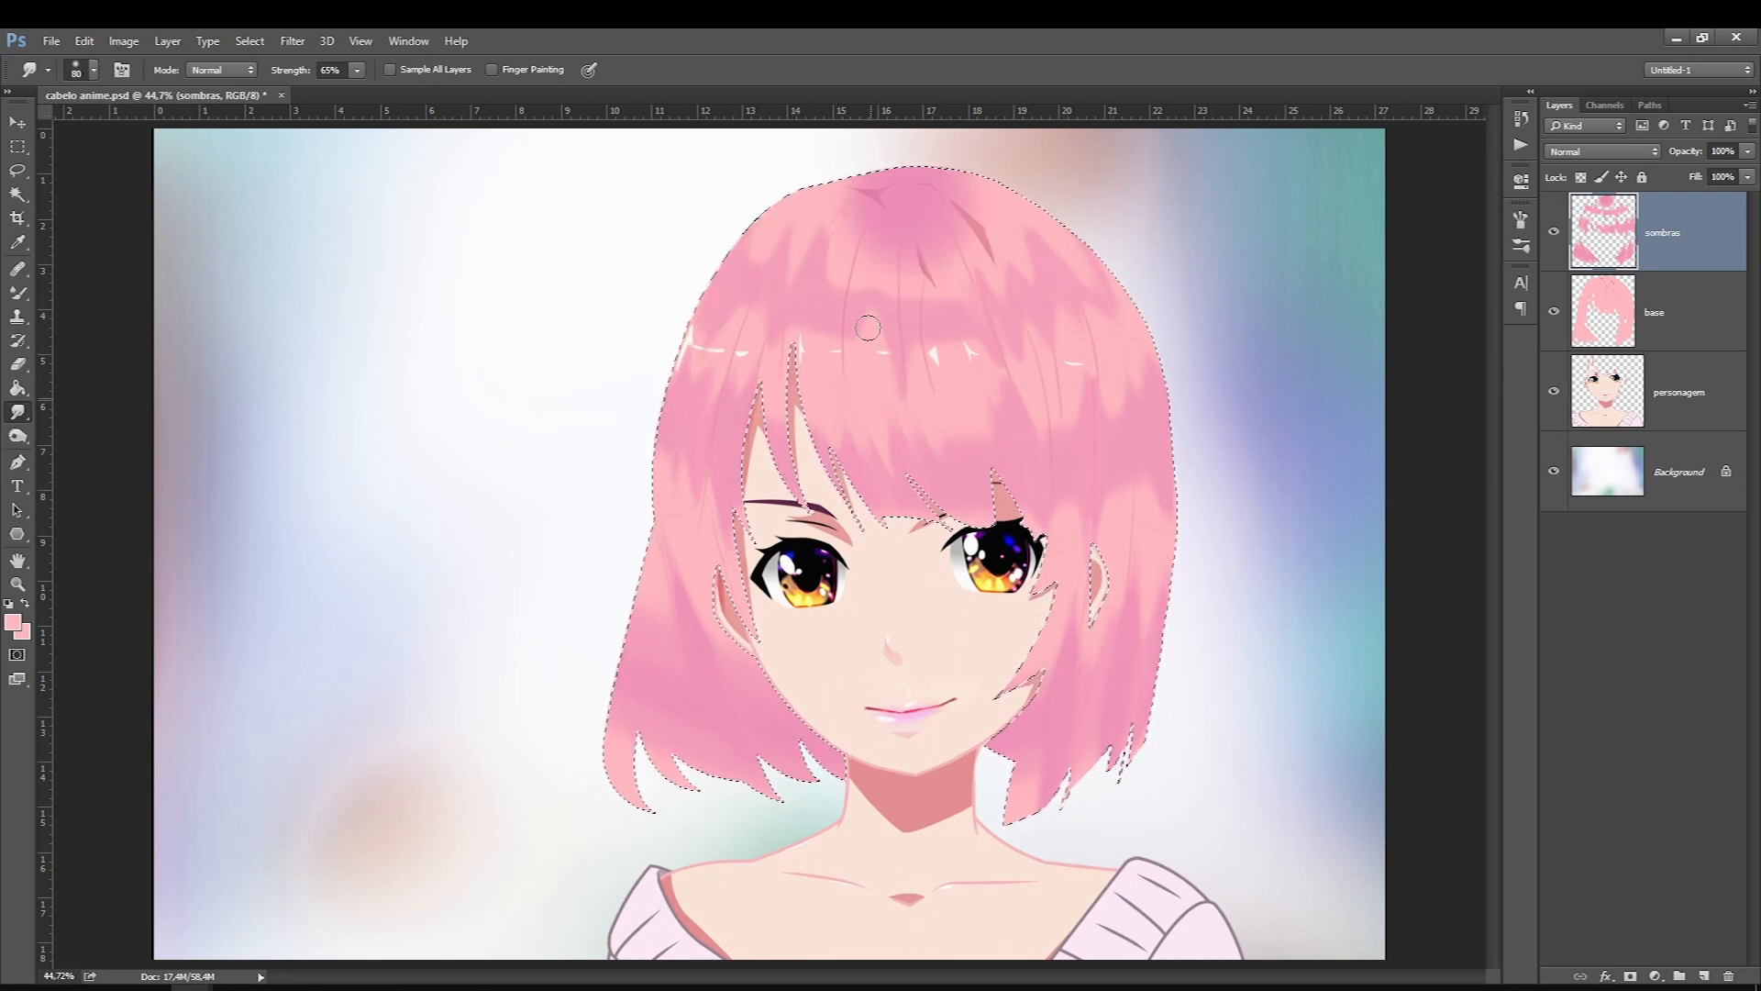
# Step: Smudge the crown shadow and the band below it into downward streaks with an 80 to 90 px tip
pyautogui.press(']')
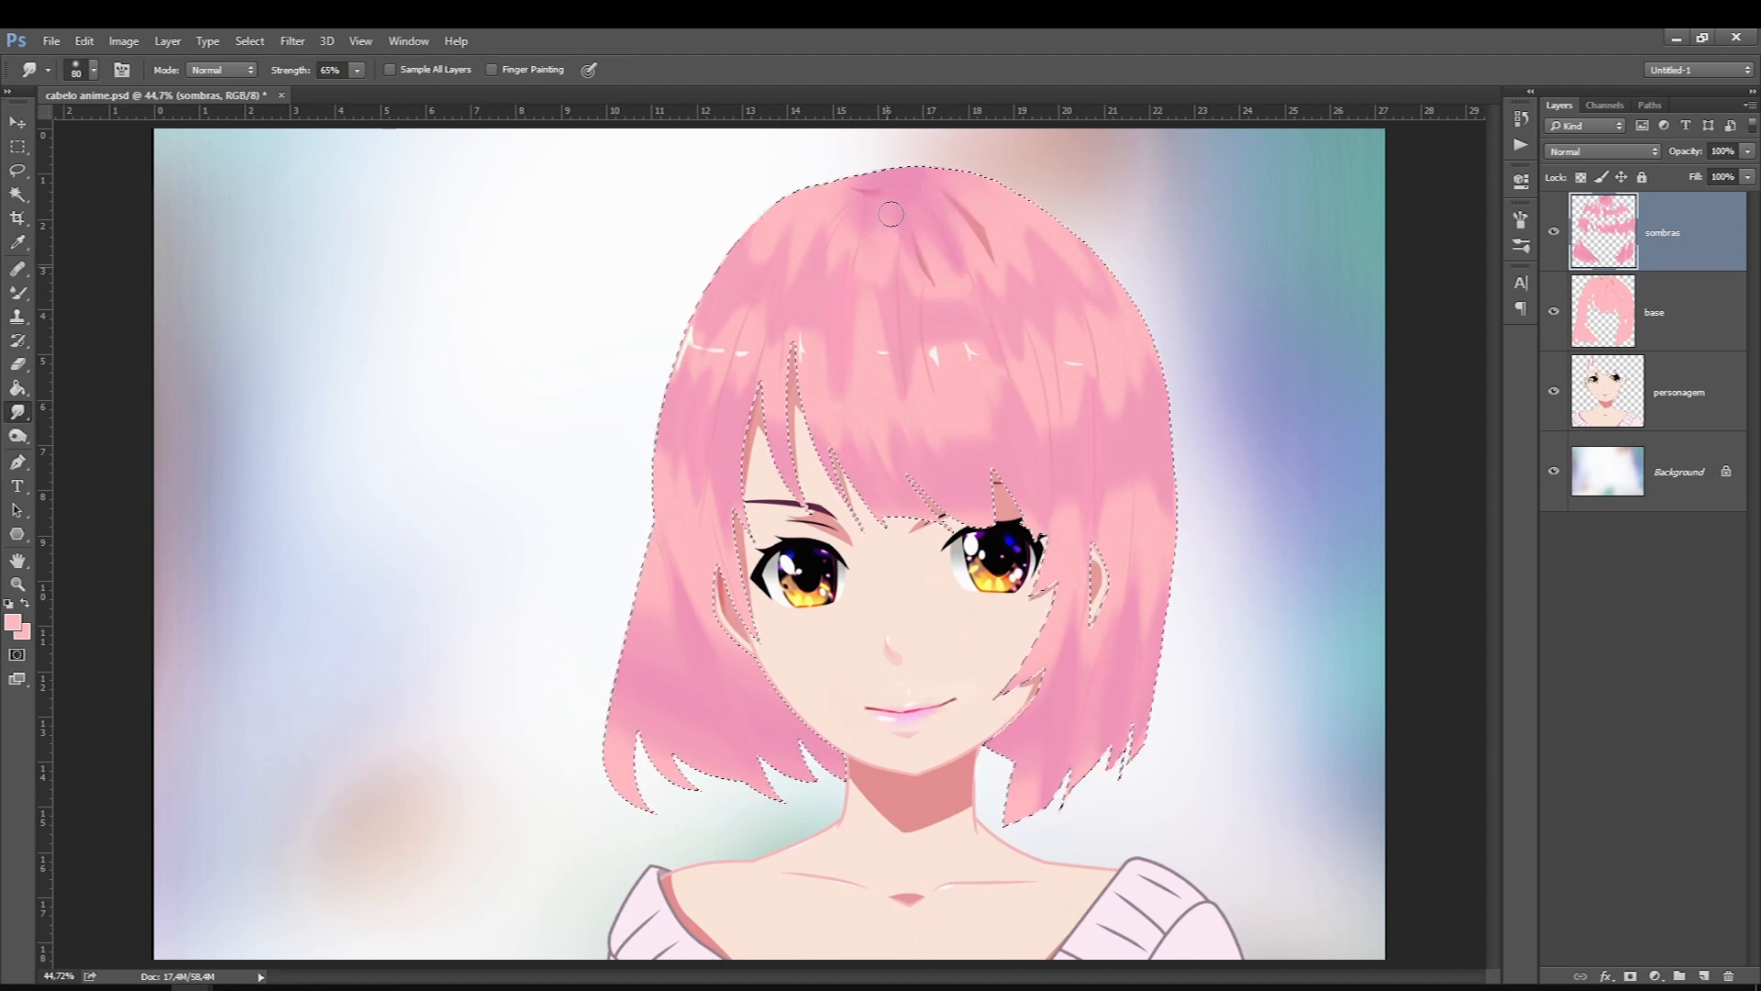
pyautogui.press('[')
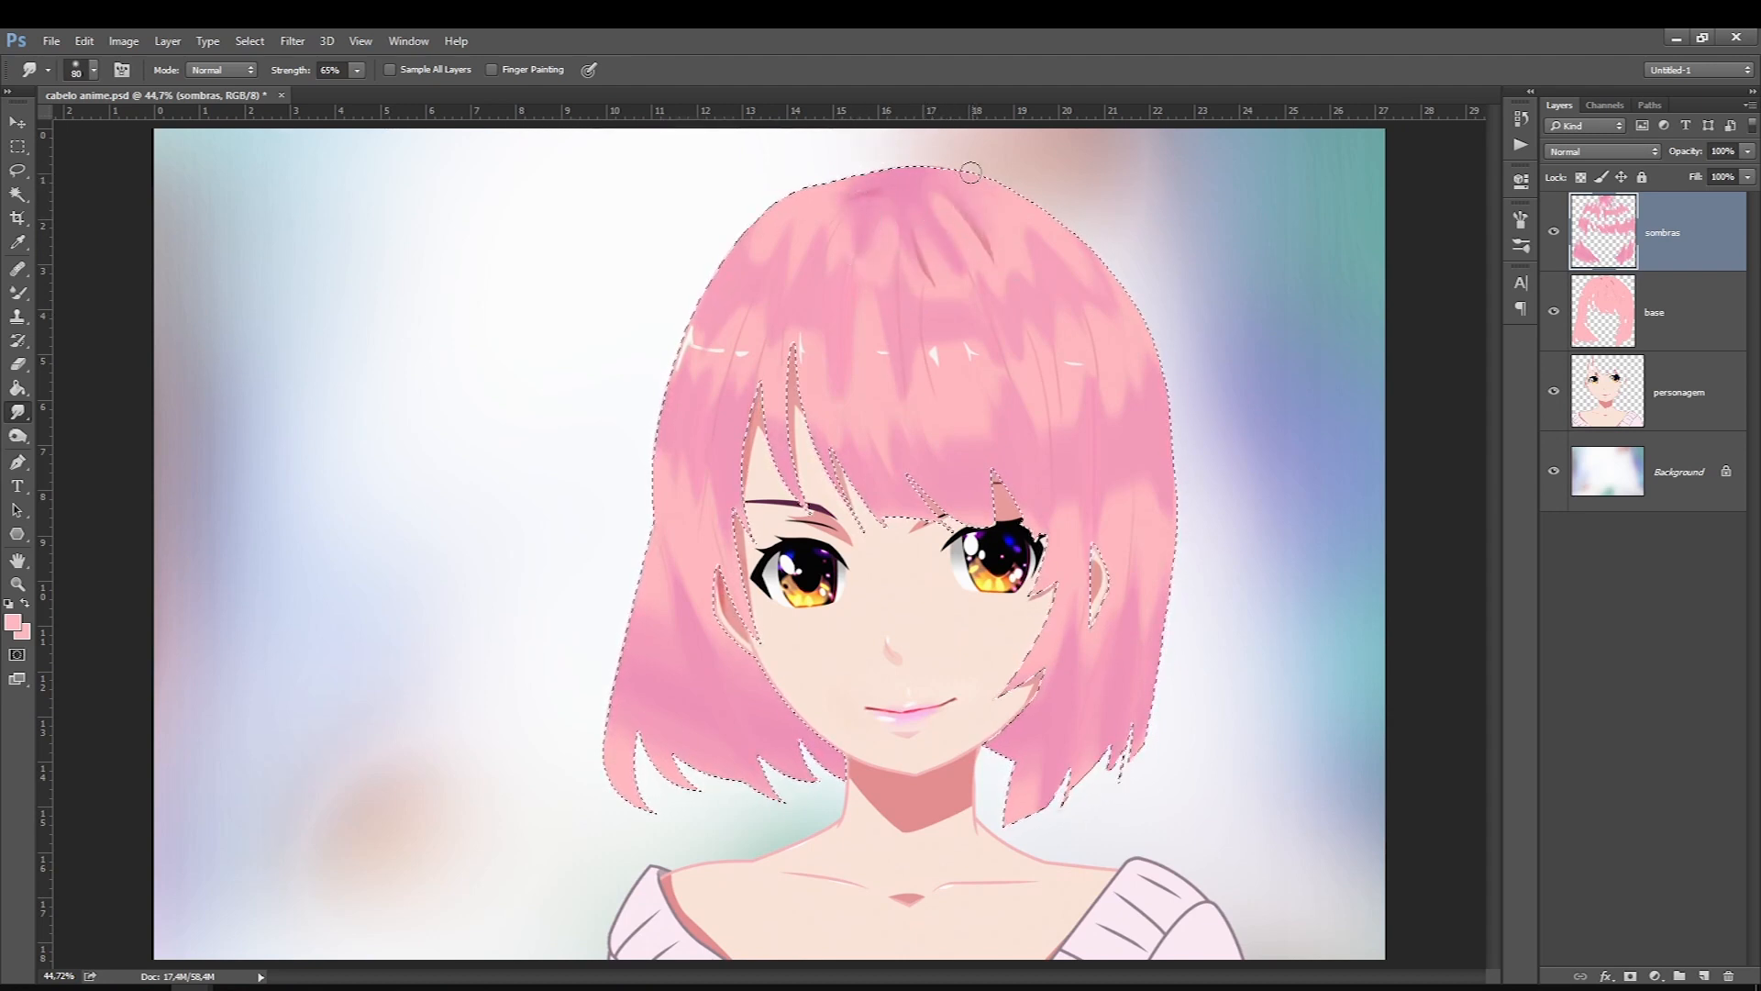
pyautogui.press(']')
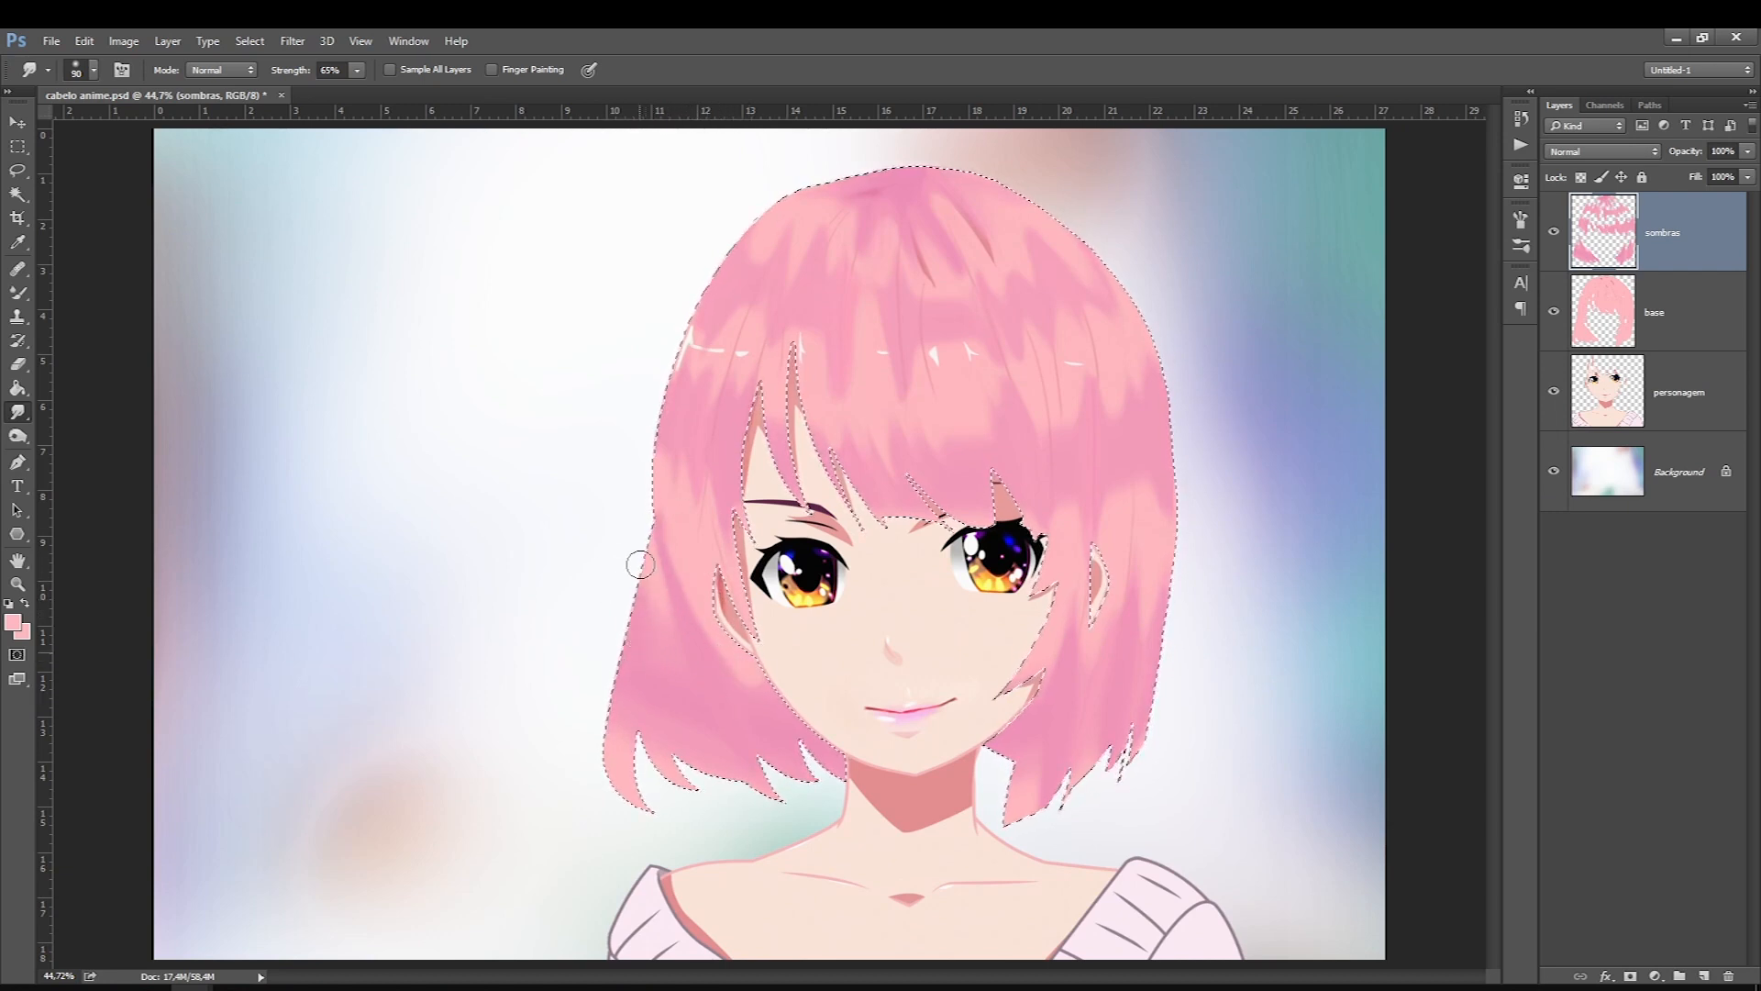
# Step: Blend the shadows on the lower left hair with a tip up to 175 px, and refine the crown strands with an 80 px tip
pyautogui.press(']')
pyautogui.press(']')
pyautogui.press(']')
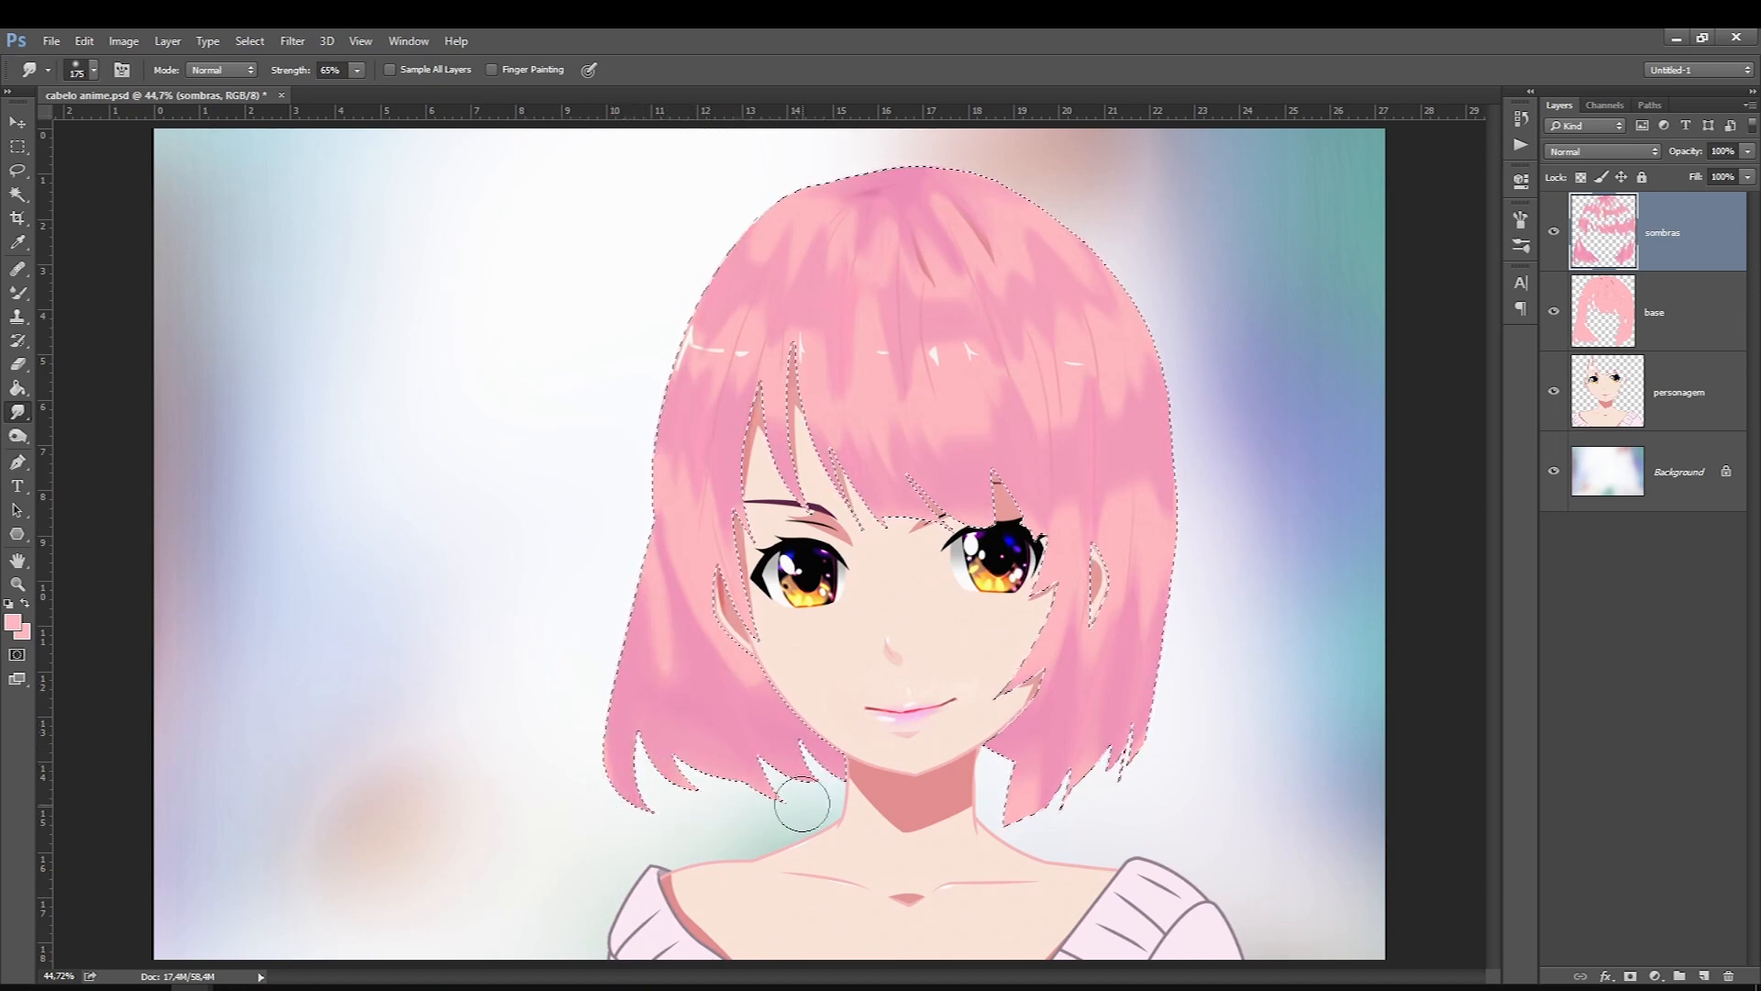
pyautogui.press('[')
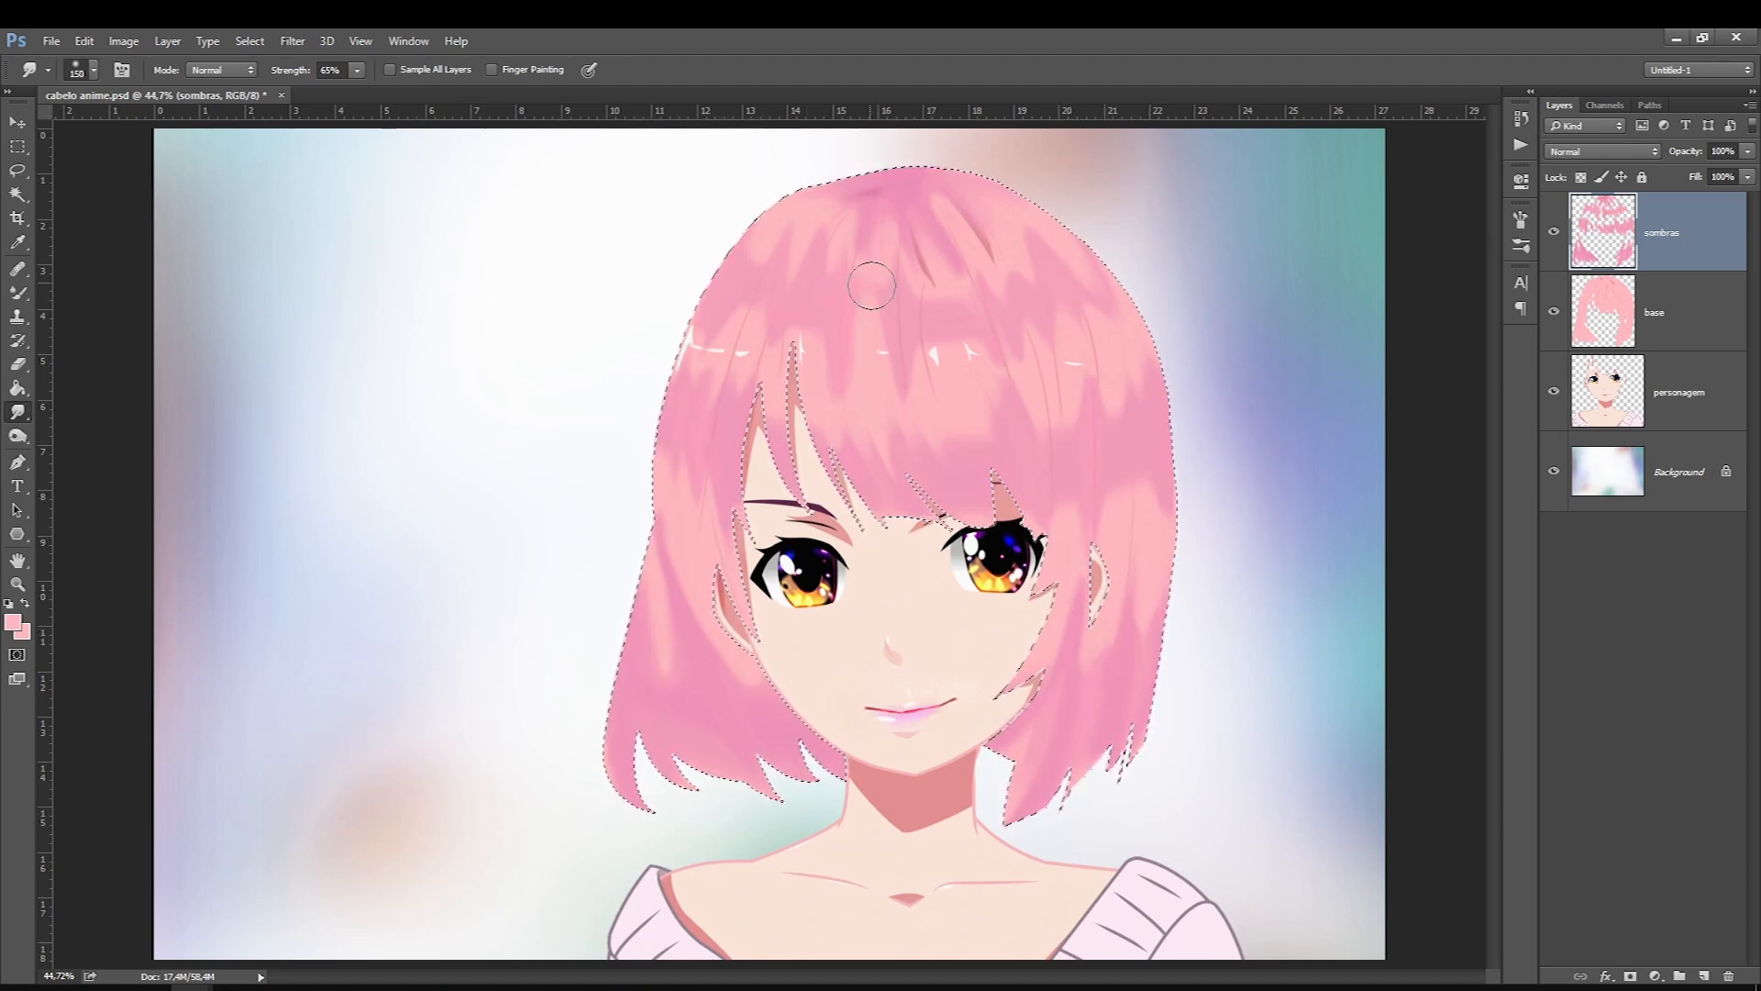
pyautogui.press('[')
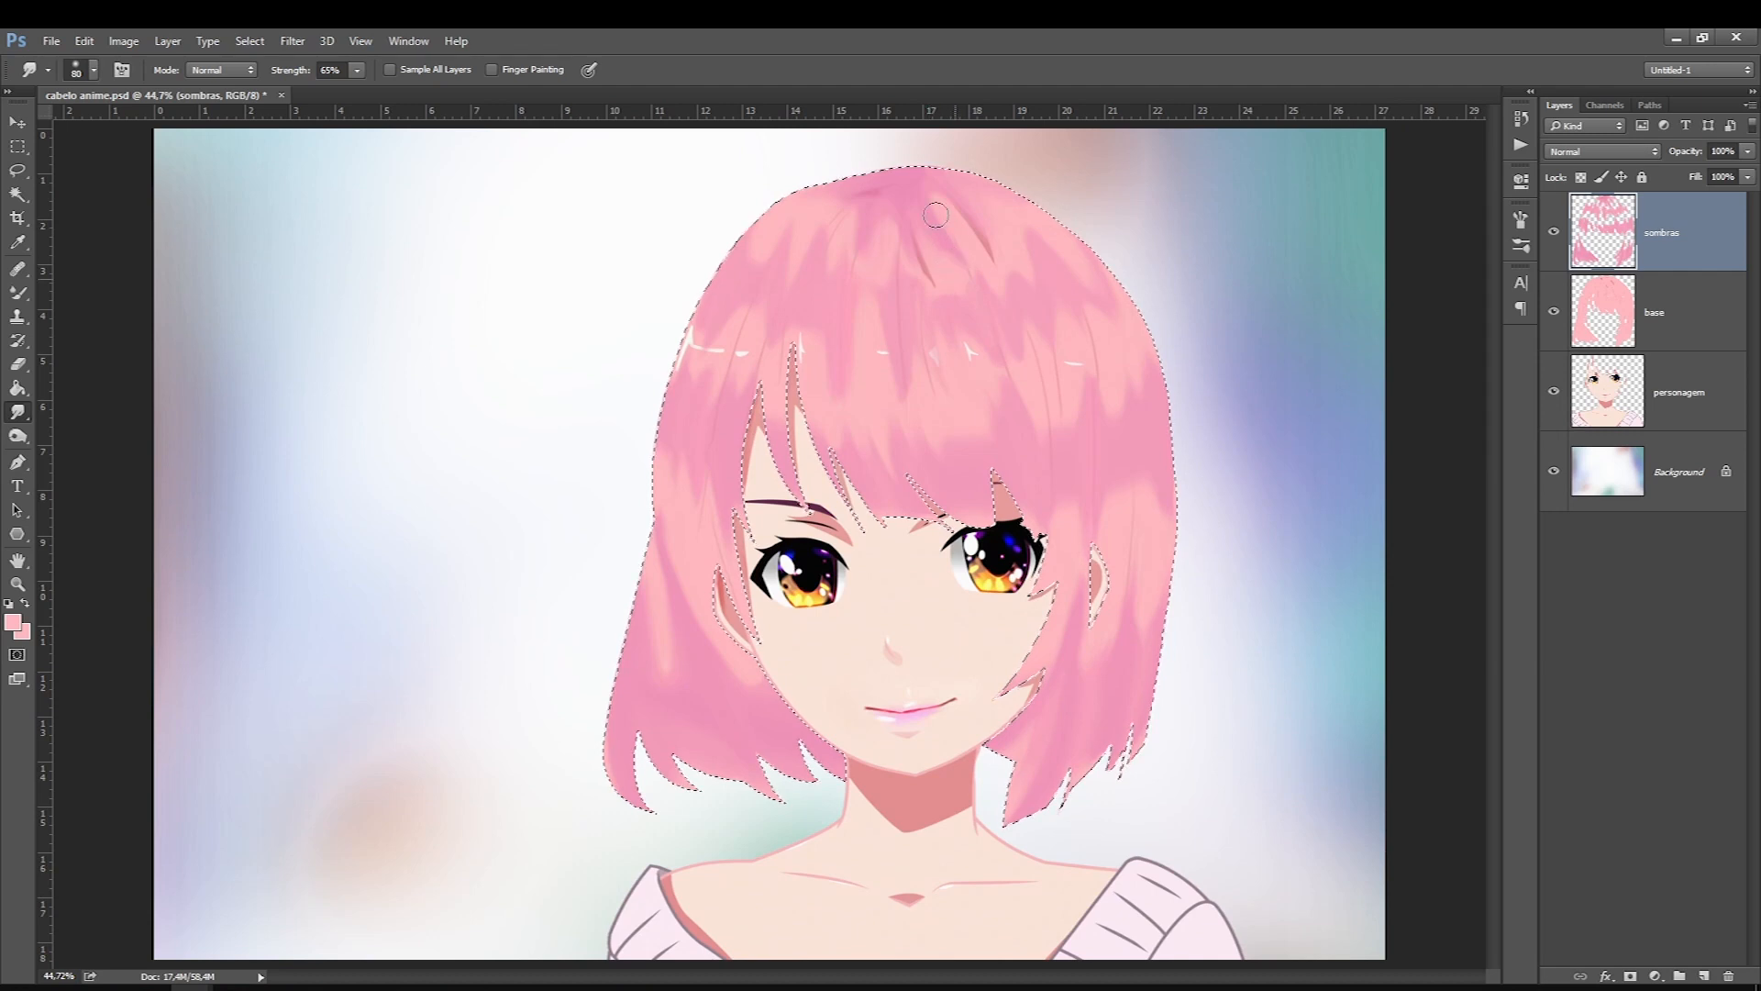
pyautogui.press(']')
pyautogui.press(']')
# Step: Clear the hair selection and compare the hair with and without the sombras layer
pyautogui.hotkey('ctrl', 'd')
pyautogui.click(1554, 233)
pyautogui.click(1553, 233)
pyautogui.click(1554, 235)
pyautogui.click(1554, 235)
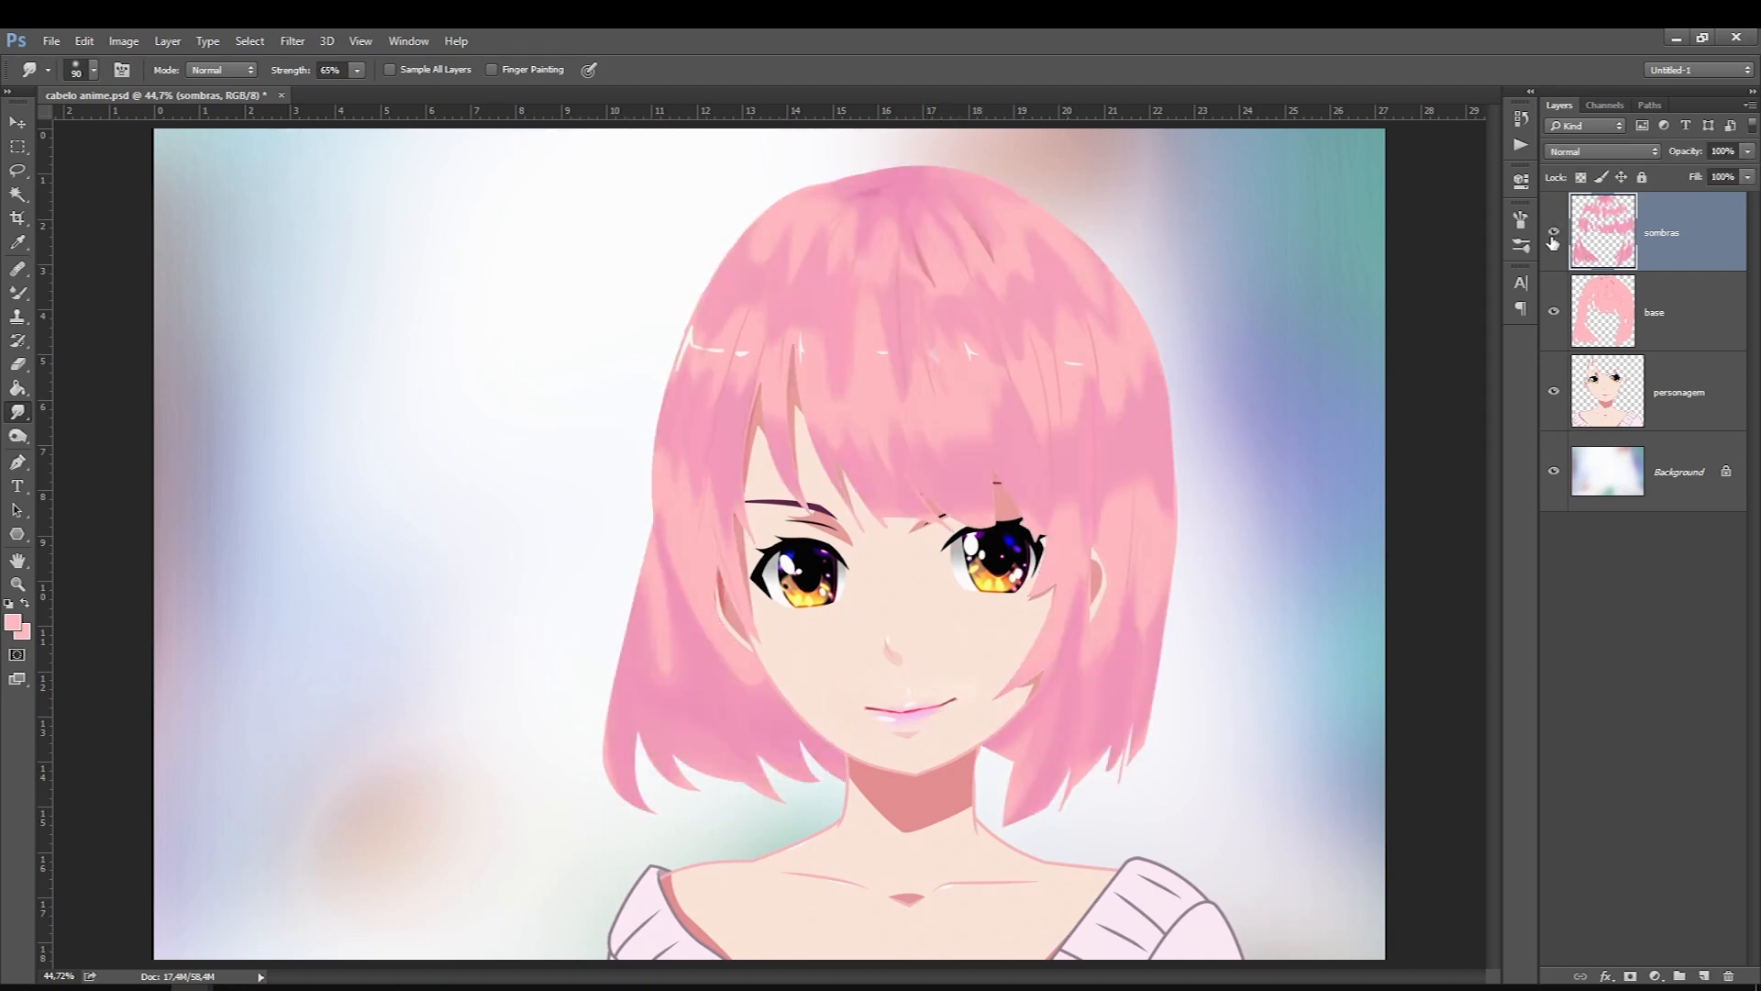
pyautogui.click(1555, 234)
pyautogui.click(1554, 234)
# Step: Set the sombras layer's blending mode to Multiply and compare the hair with the layer hidden and shown
pyautogui.click(1578, 151)
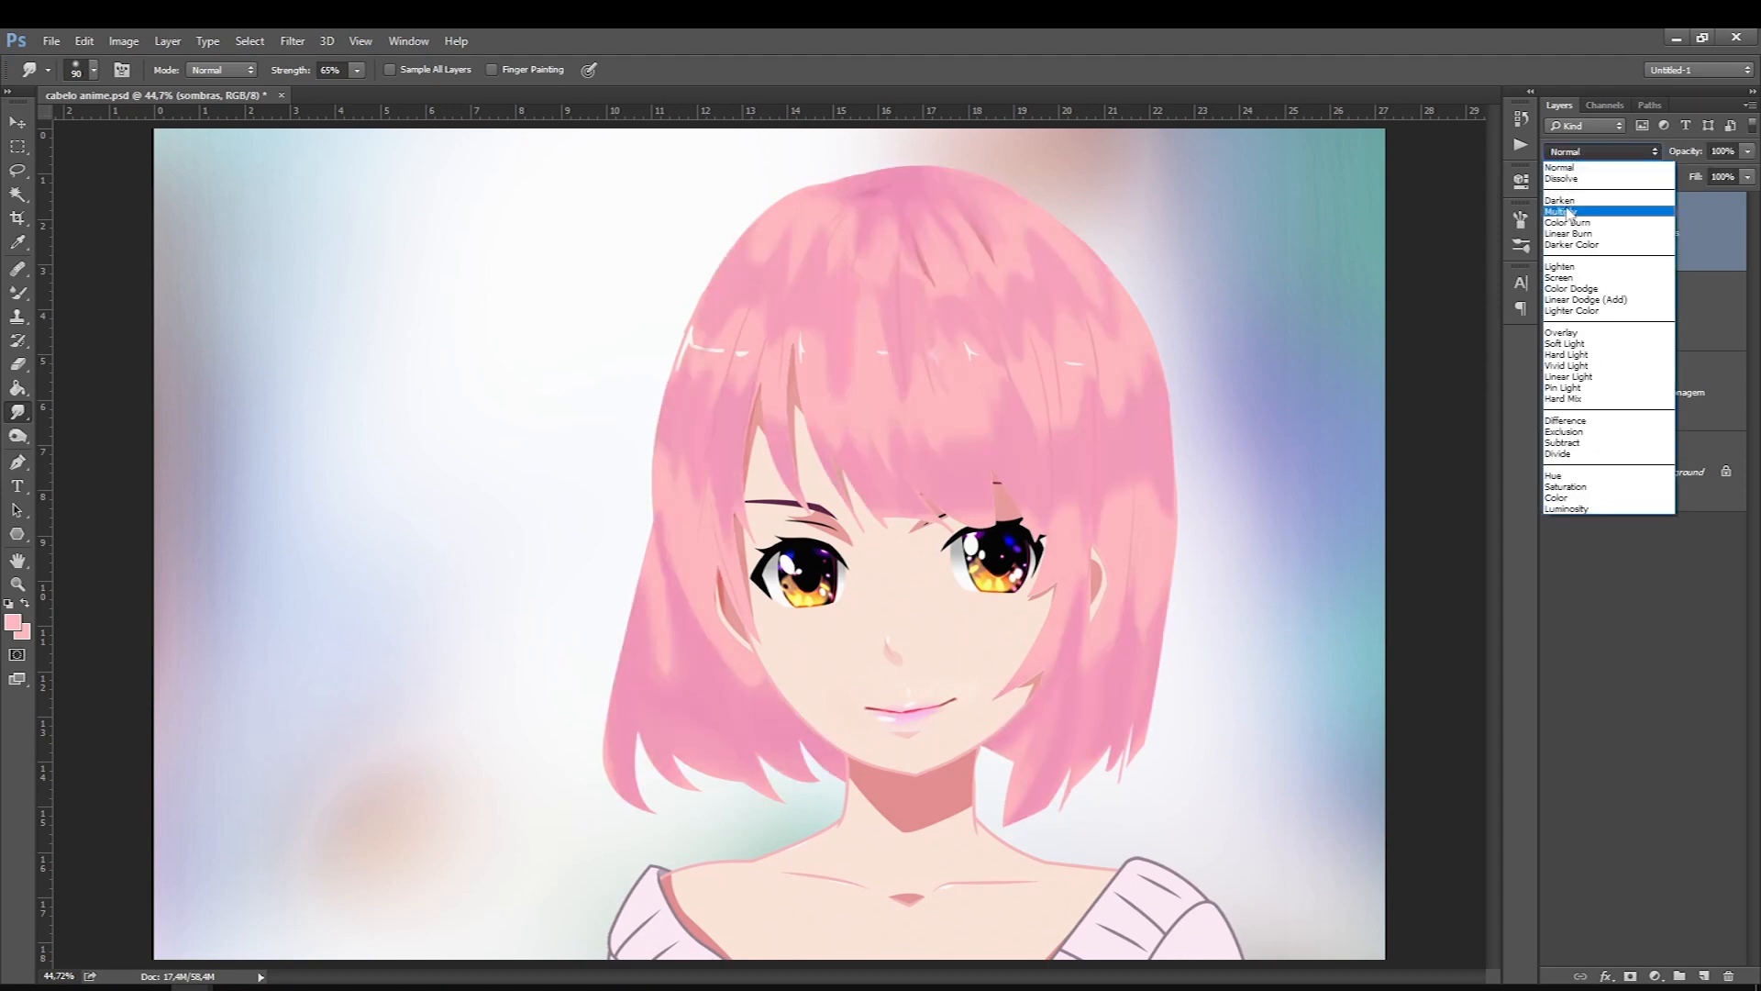
pyautogui.click(1568, 212)
pyautogui.click(1554, 228)
pyautogui.click(1554, 229)
pyautogui.click(1555, 228)
pyautogui.click(1554, 228)
pyautogui.click(1554, 228)
pyautogui.click(1554, 228)
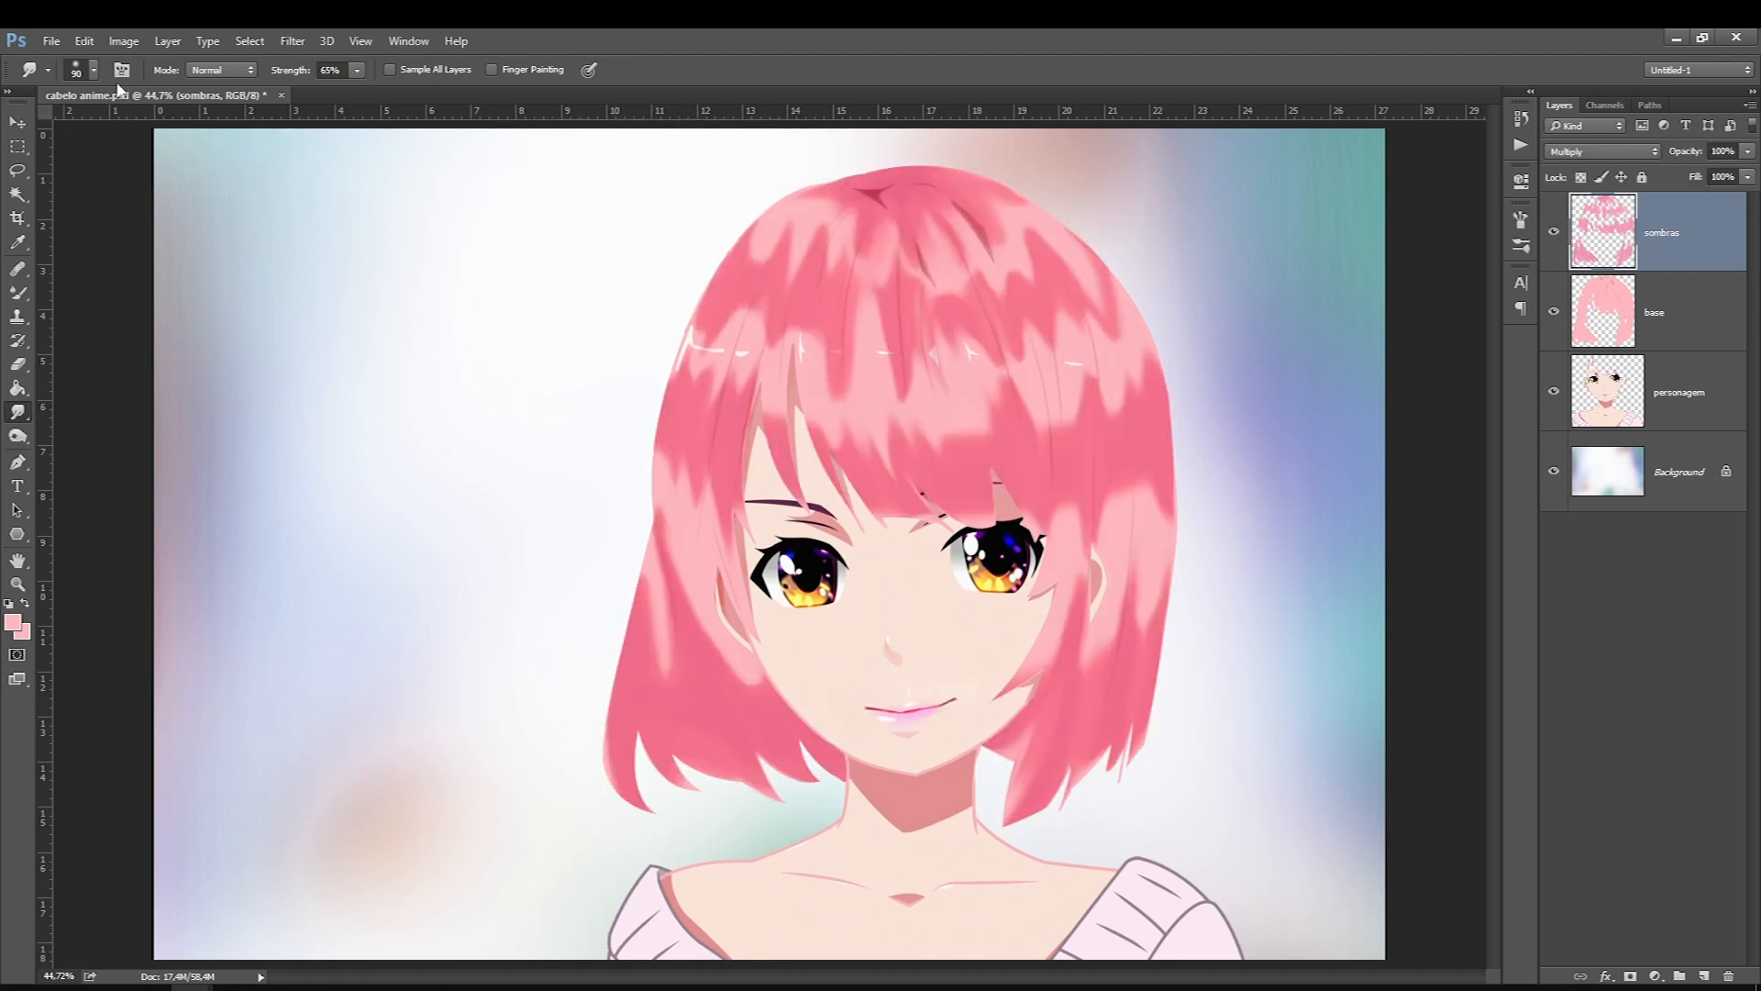
# Step: Adjust the sombras layer's Hue/Saturation with saturation -26 and lightness +29
pyautogui.click(124, 41)
pyautogui.moveTo(229, 90)
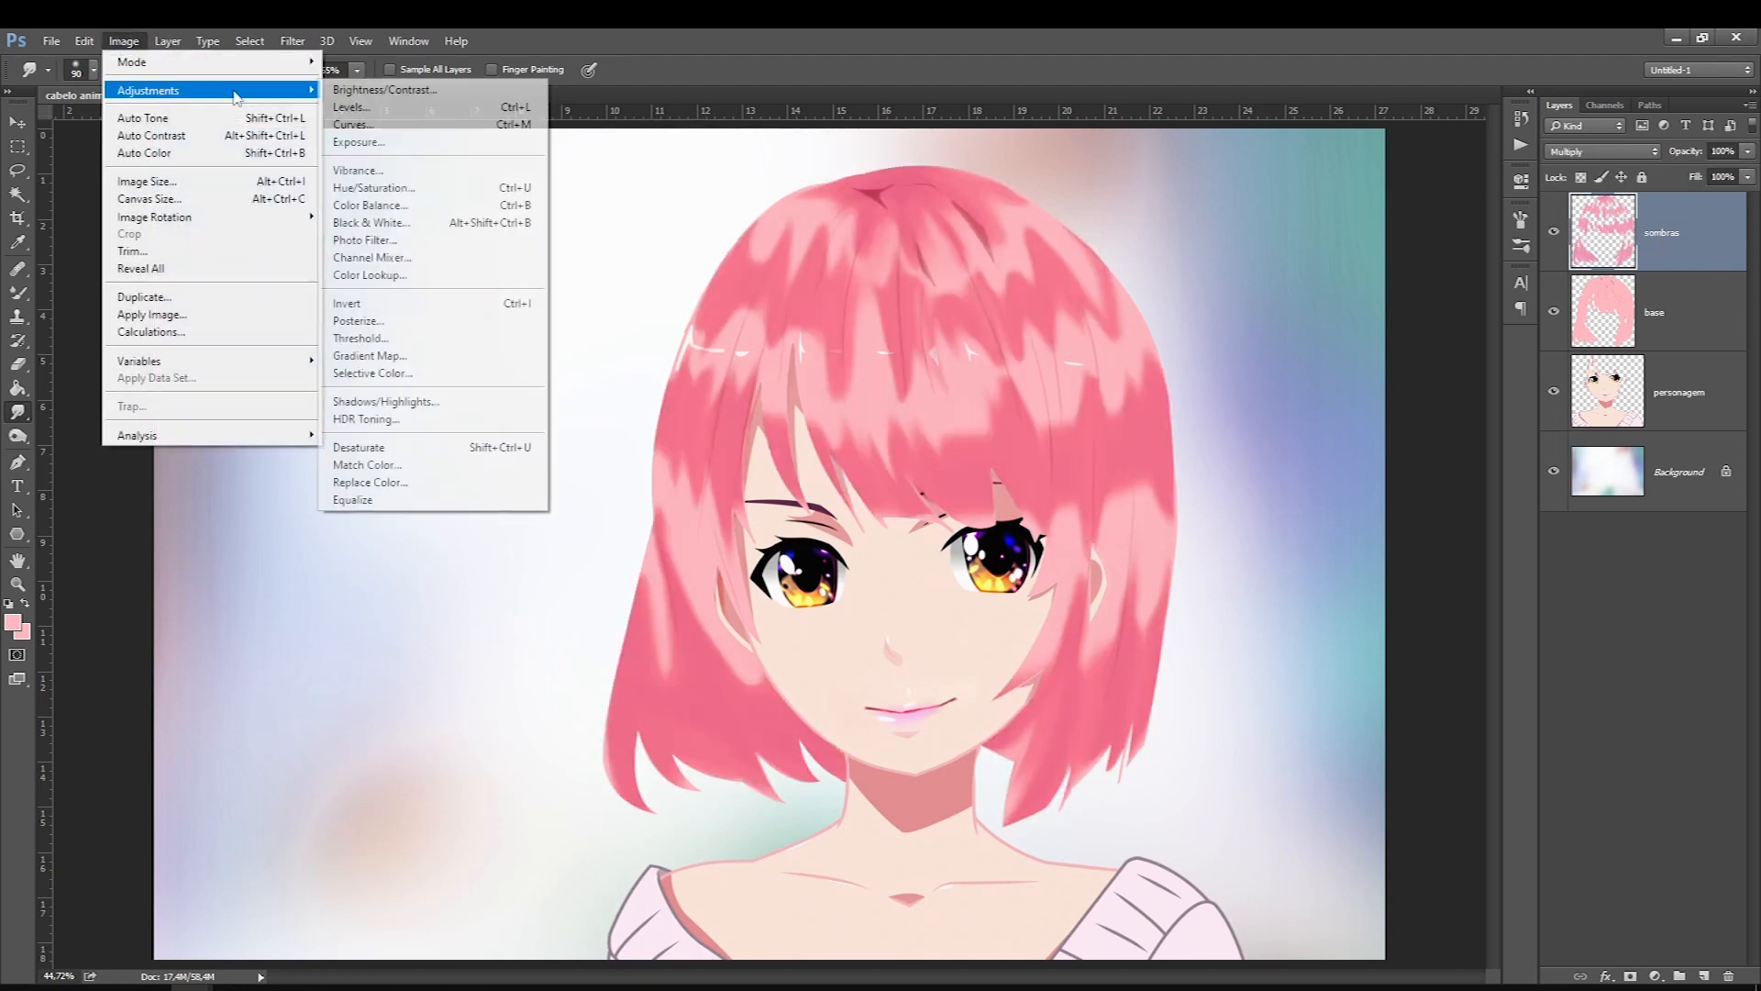
pyautogui.click(354, 187)
pyautogui.moveTo(365, 706); pyautogui.dragTo(396, 757)
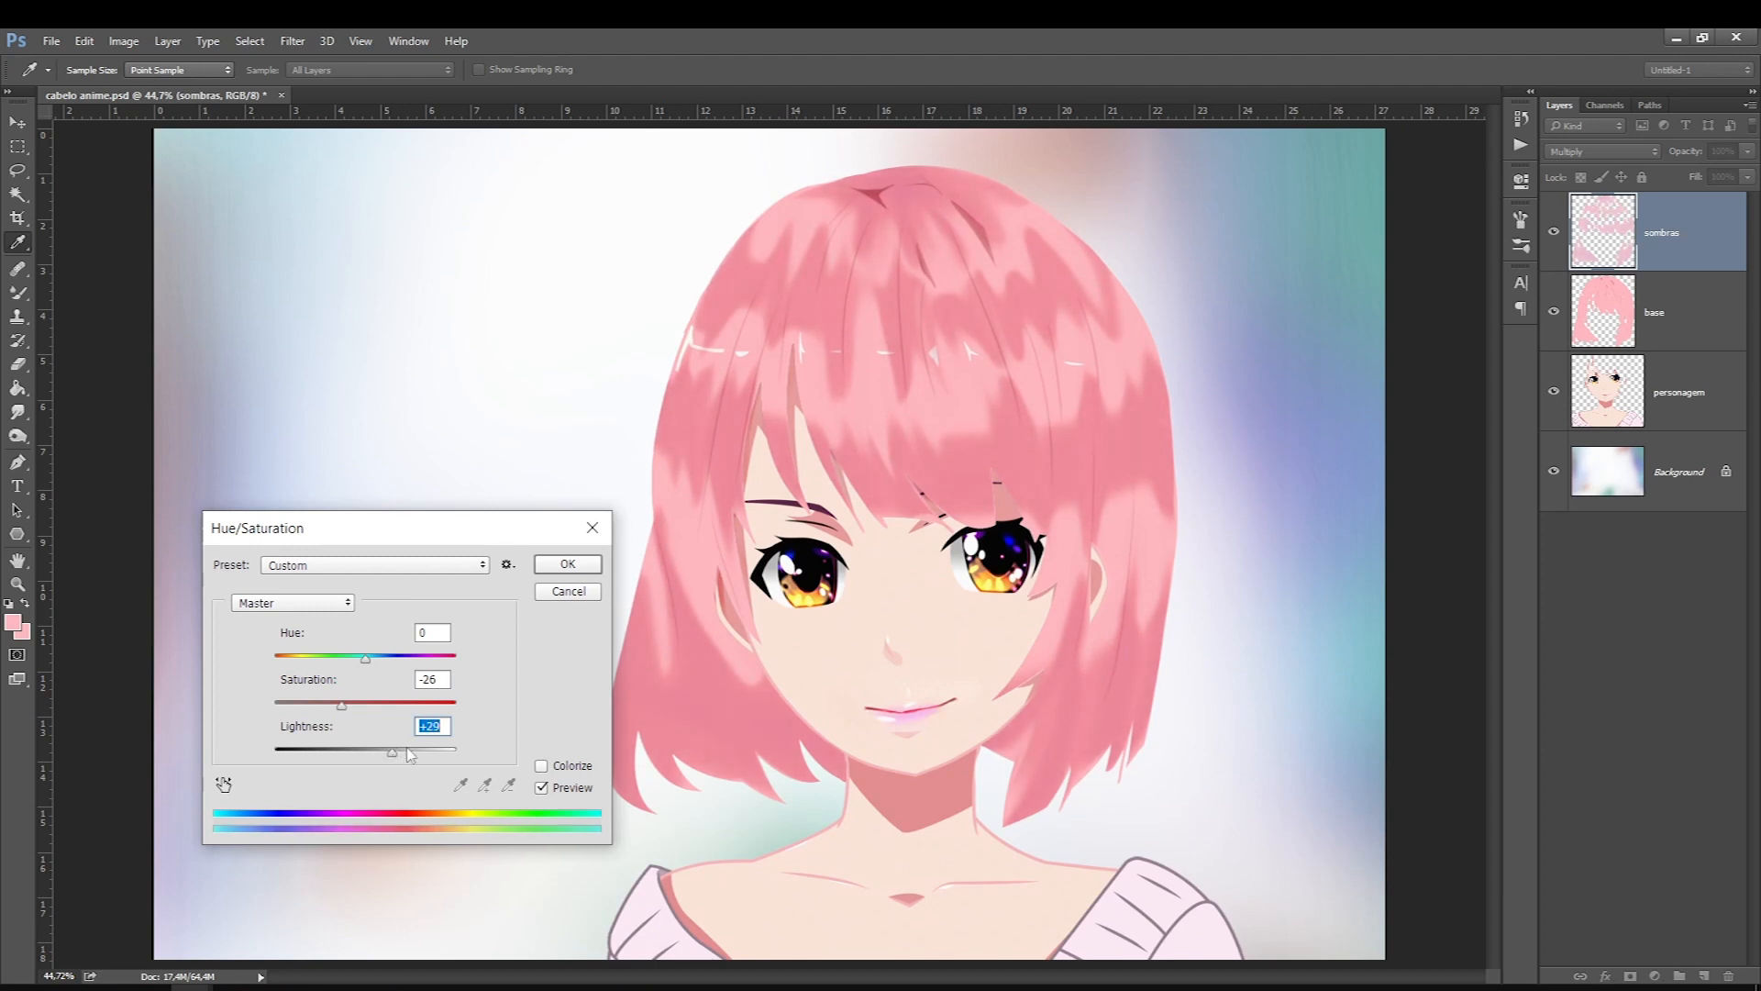
pyautogui.click(557, 568)
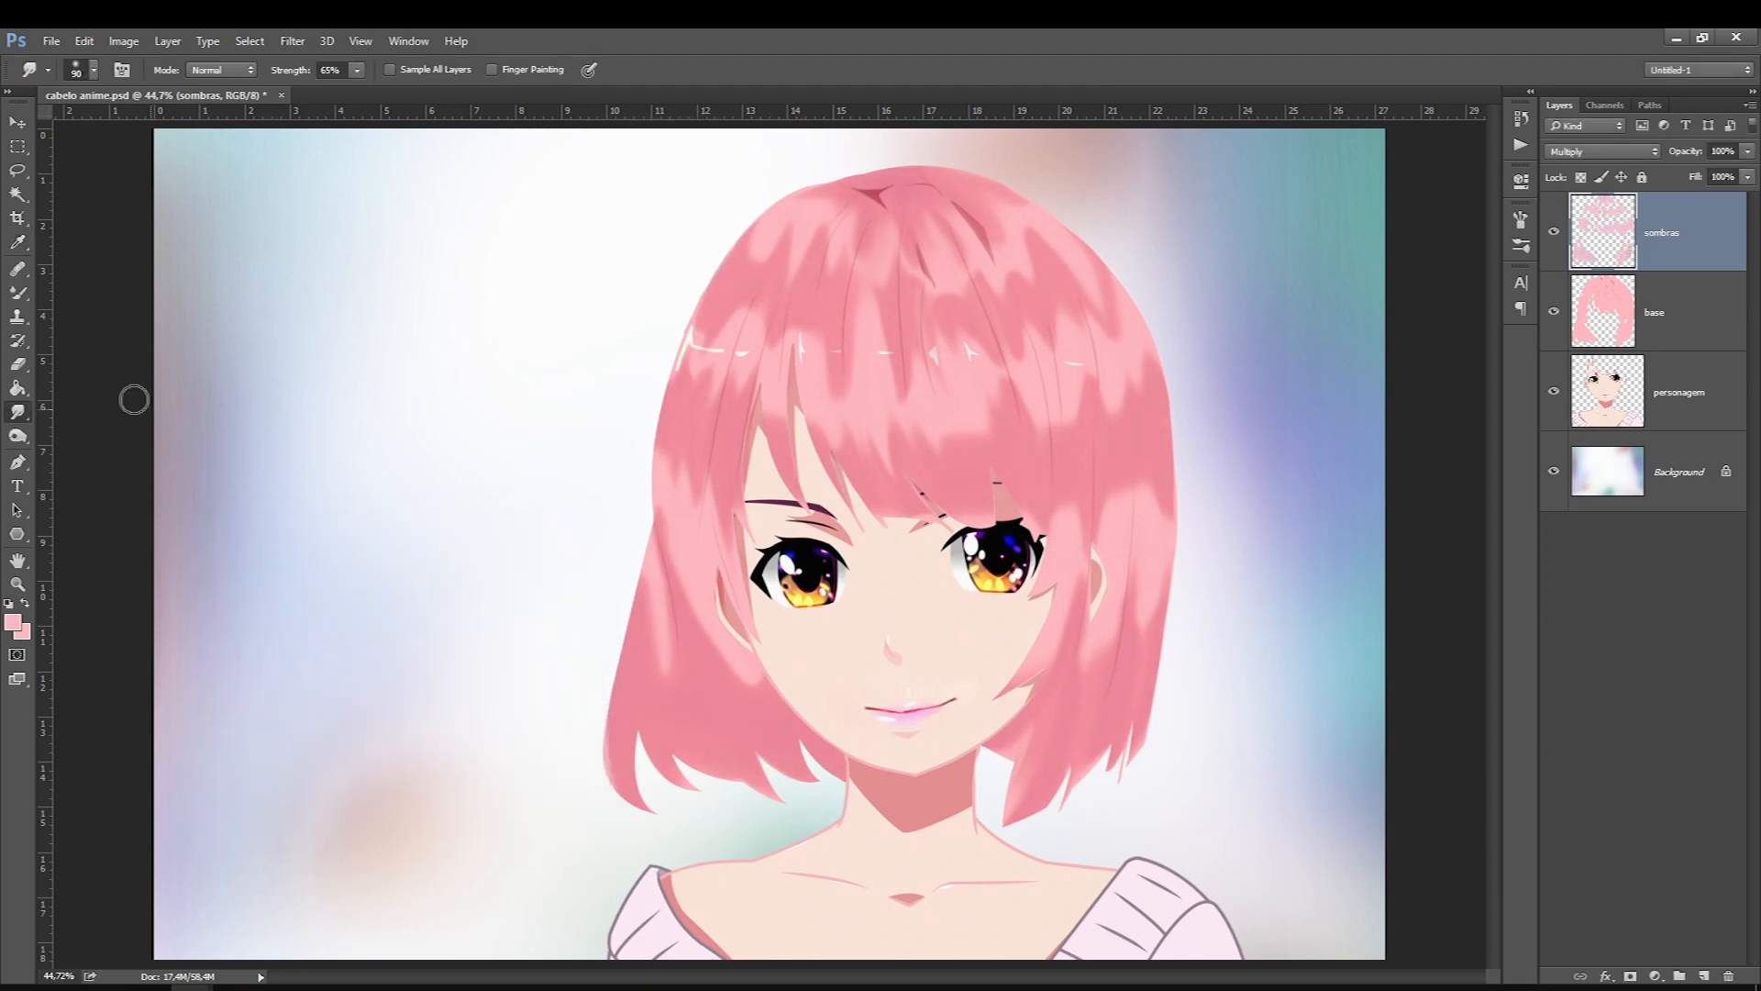
# Step: Reduce the Smudge tool tip to 40 px and smudge a strand downward beside the fringe on the hair's left side
pyautogui.press(']')
pyautogui.press('[')
pyautogui.press('[')
pyautogui.press('[')
pyautogui.press('[')
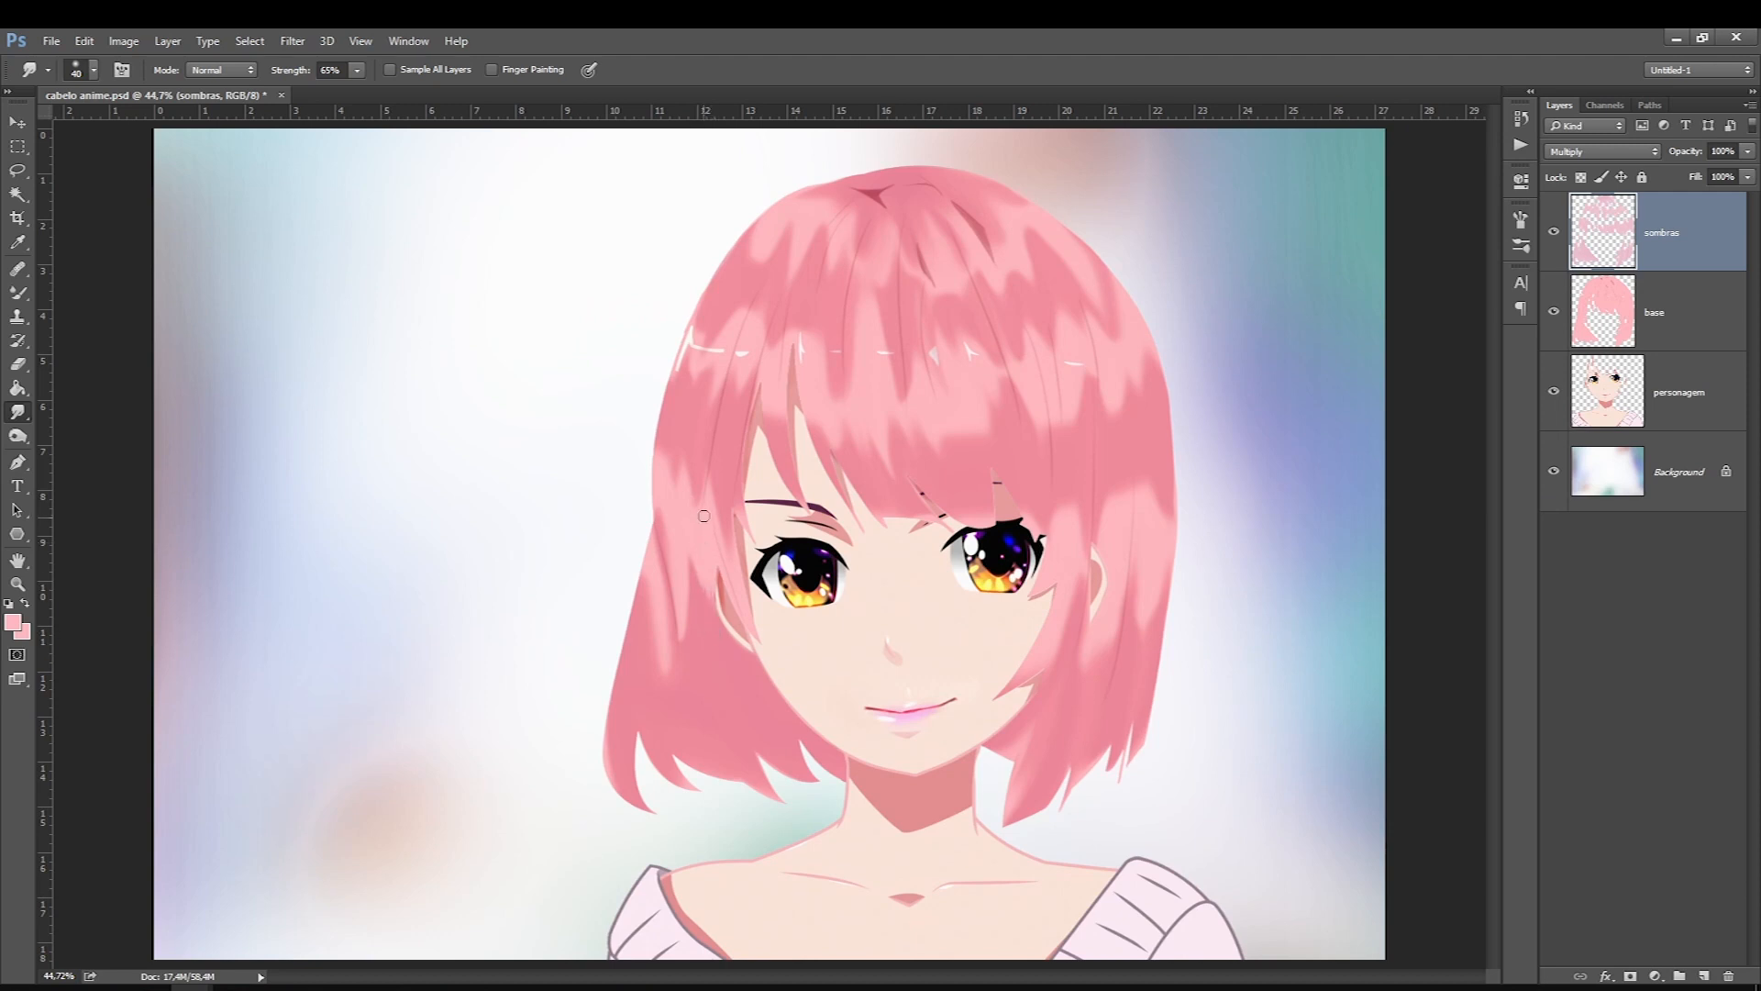
pyautogui.moveTo(713, 365); pyautogui.dragTo(714, 494)
# Step: Smudge light strands upward through the shadow on the hair's right side, using a tip up to 70 px
pyautogui.press(']')
pyautogui.moveTo(1123, 523); pyautogui.dragTo(1127, 475)
pyautogui.press(']')
pyautogui.moveTo(1073, 543); pyautogui.dragTo(1080, 393)
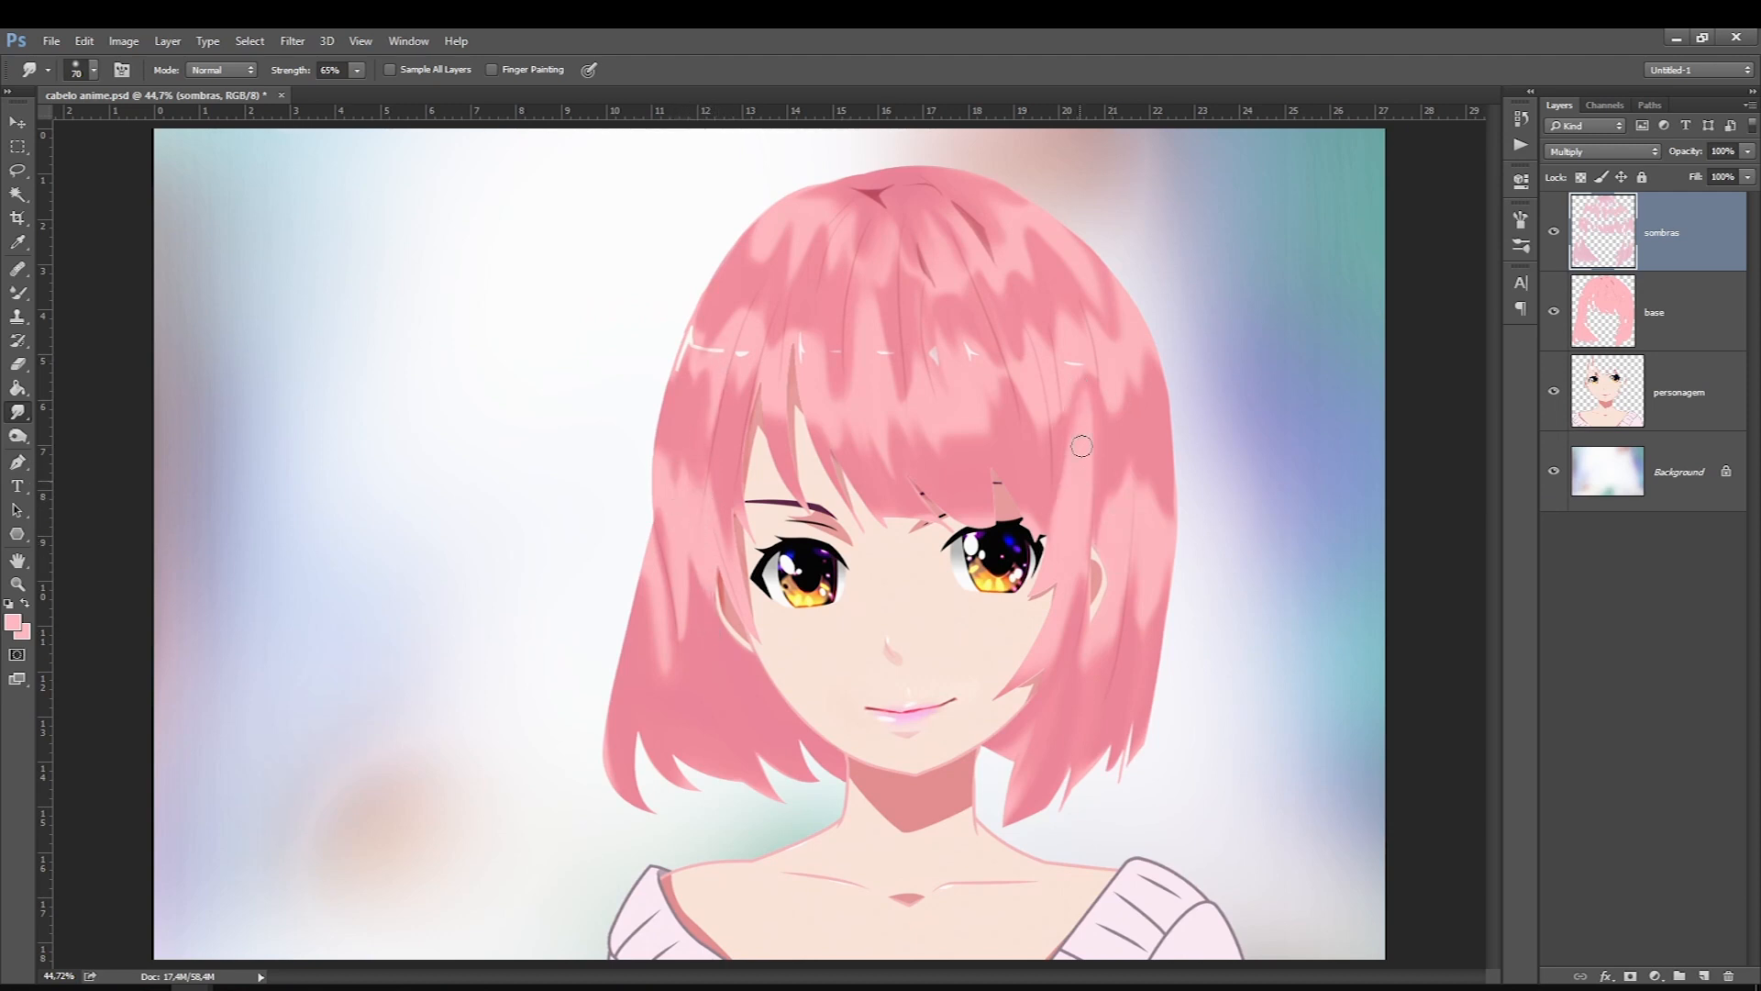
pyautogui.moveTo(1066, 506); pyautogui.dragTo(1070, 385)
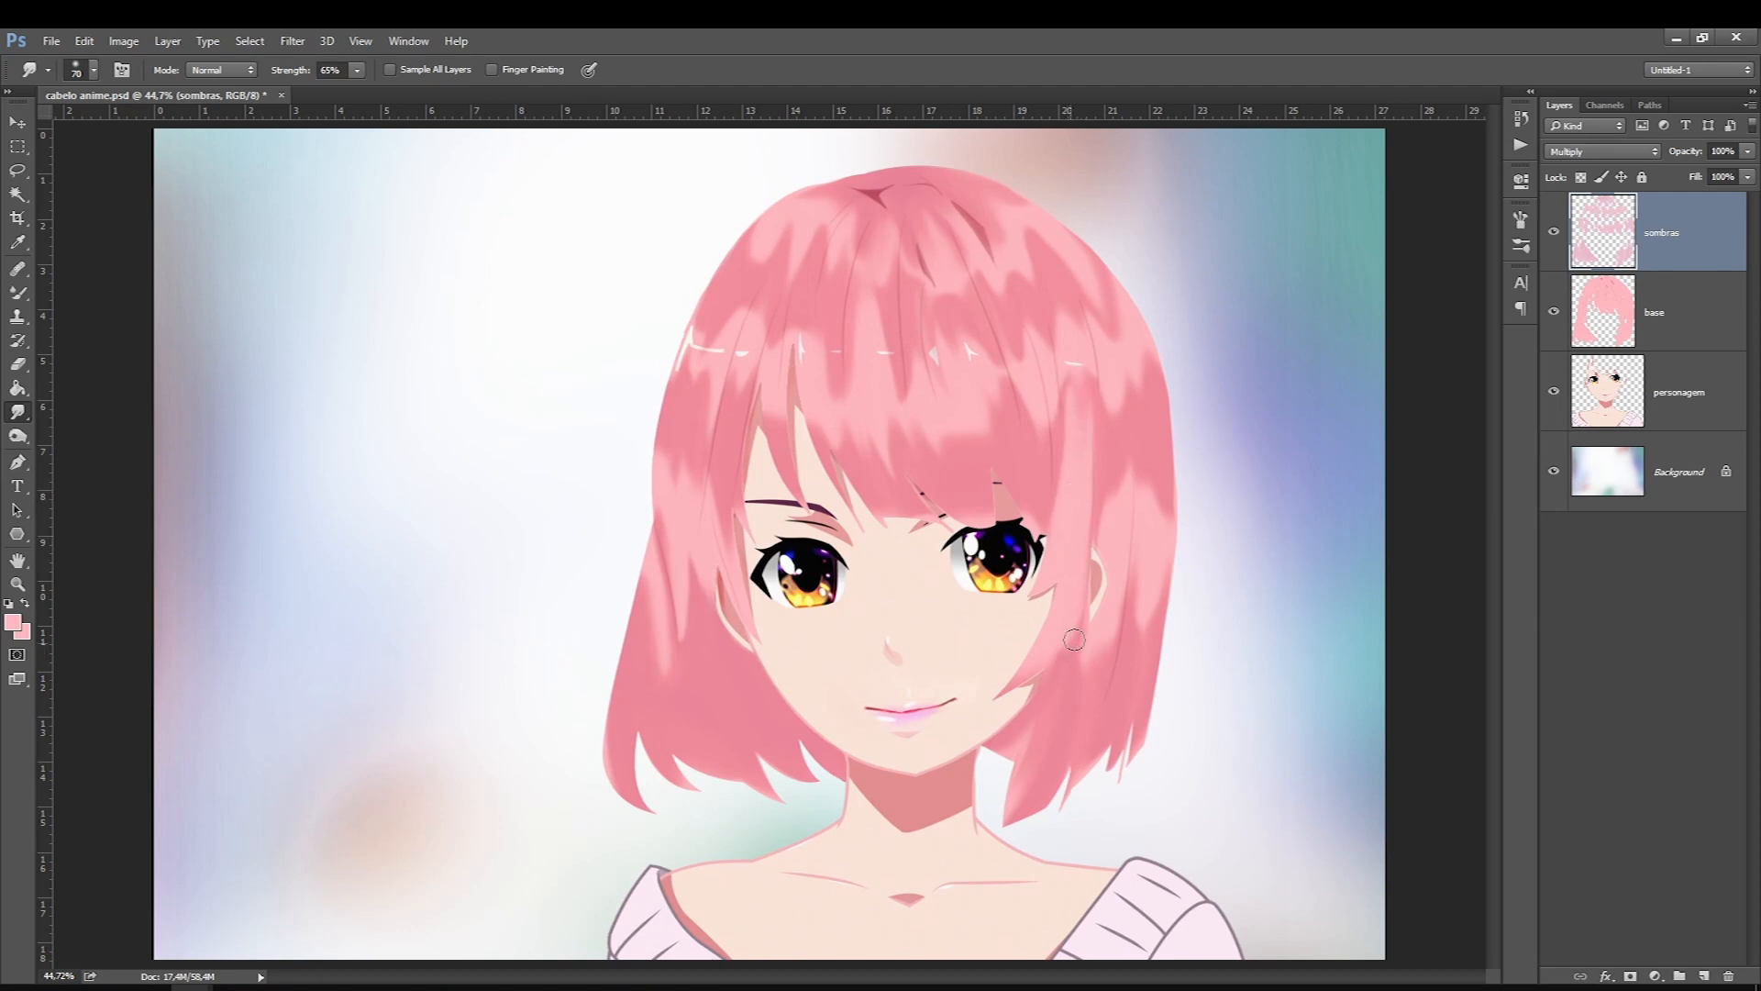
# Step: Restore the hair selection and smudge a light strand down the lower left outer edge to the hair tips, starting with a 90 px tip
pyautogui.hotkey('ctrl', 'h')
pyautogui.press(']')
pyautogui.press(']')
pyautogui.press(']')
pyautogui.moveTo(647, 580); pyautogui.dragTo(611, 741)
pyautogui.press(']')
pyautogui.moveTo(631, 646)
pyautogui.mouseDown()
pyautogui.moveTo(615, 748)
pyautogui.moveTo(648, 826)
pyautogui.mouseUp()
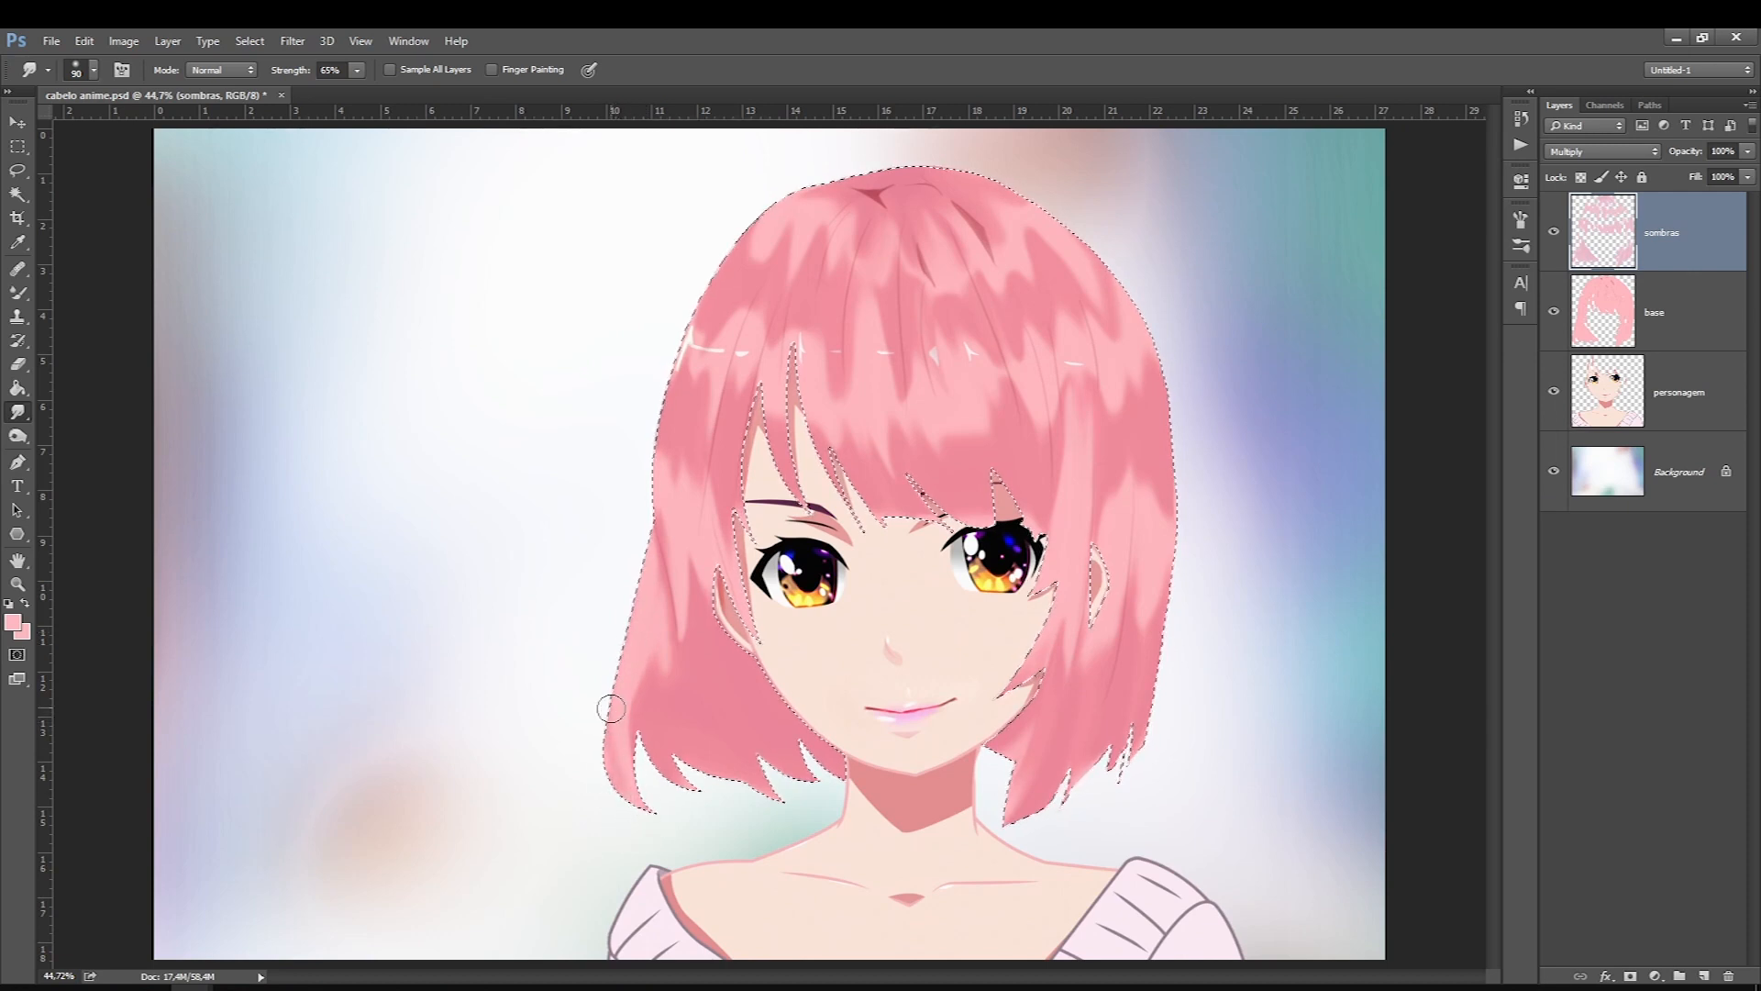
pyautogui.press(']')
pyautogui.moveTo(621, 679); pyautogui.dragTo(635, 806)
pyautogui.press('[')
pyautogui.press('[')
pyautogui.press('[')
pyautogui.press('[')
pyautogui.press('[')
pyautogui.press('[')
pyautogui.press('[')
# Step: Undo the last smudge and clear the hair selection
pyautogui.click(124, 41)
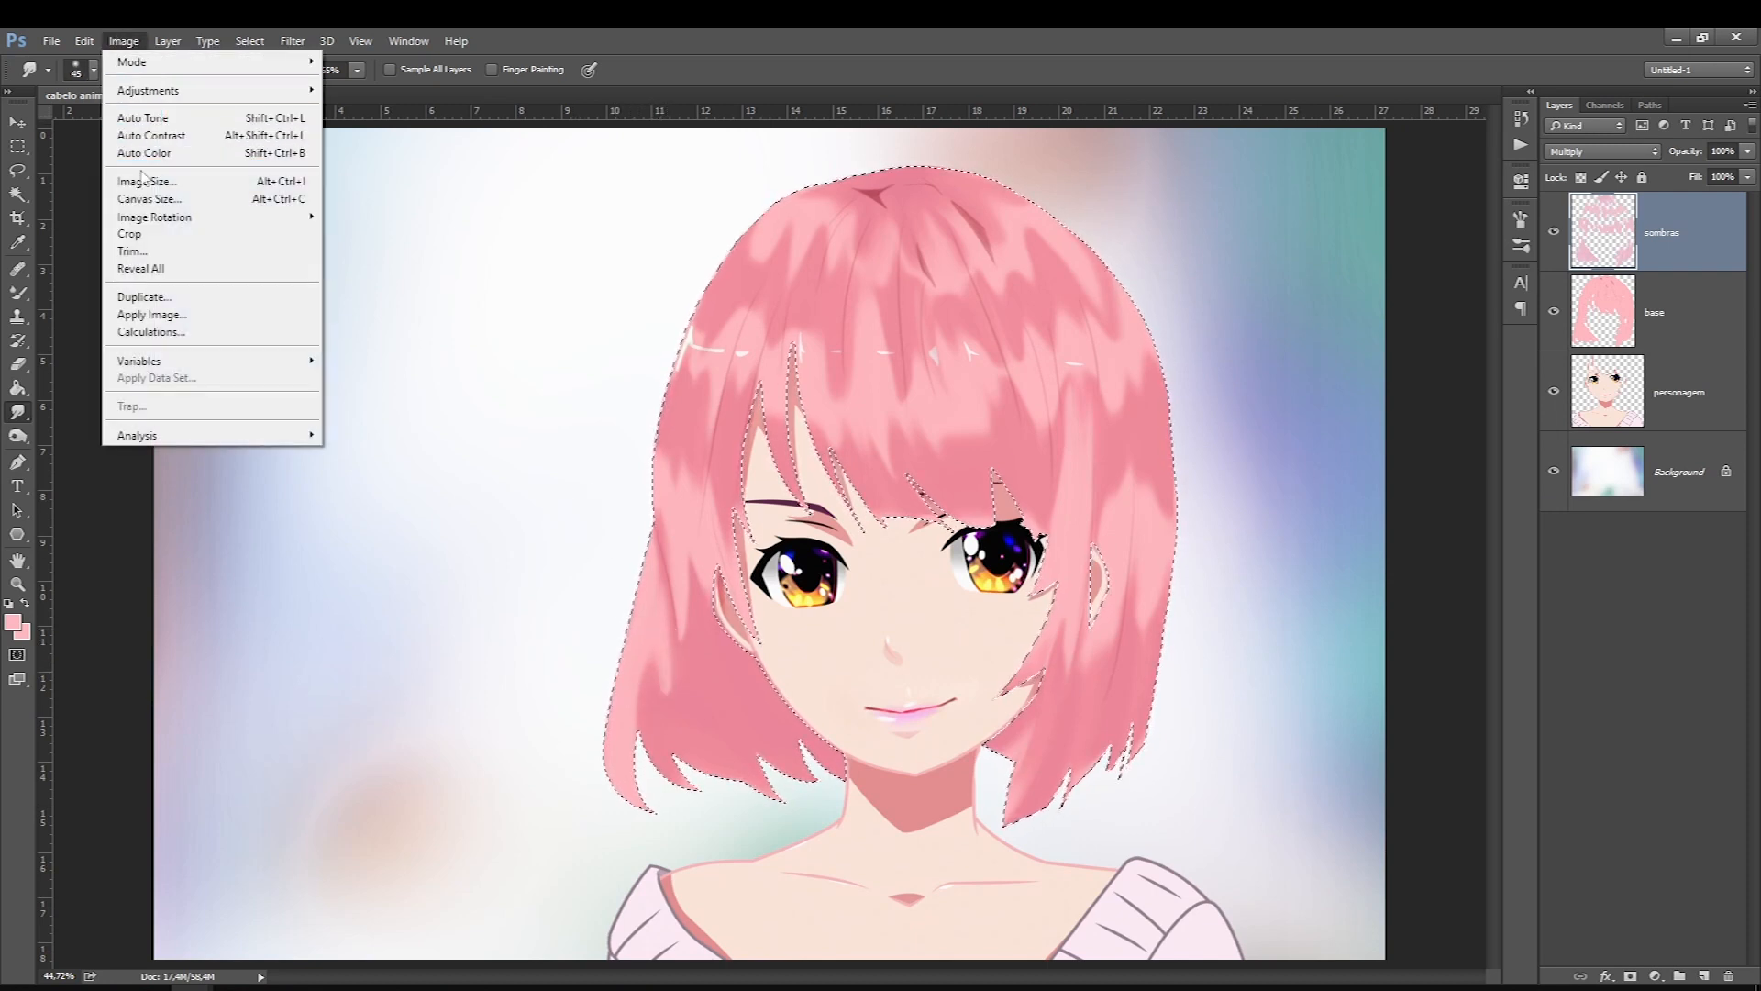
pyautogui.click(147, 177)
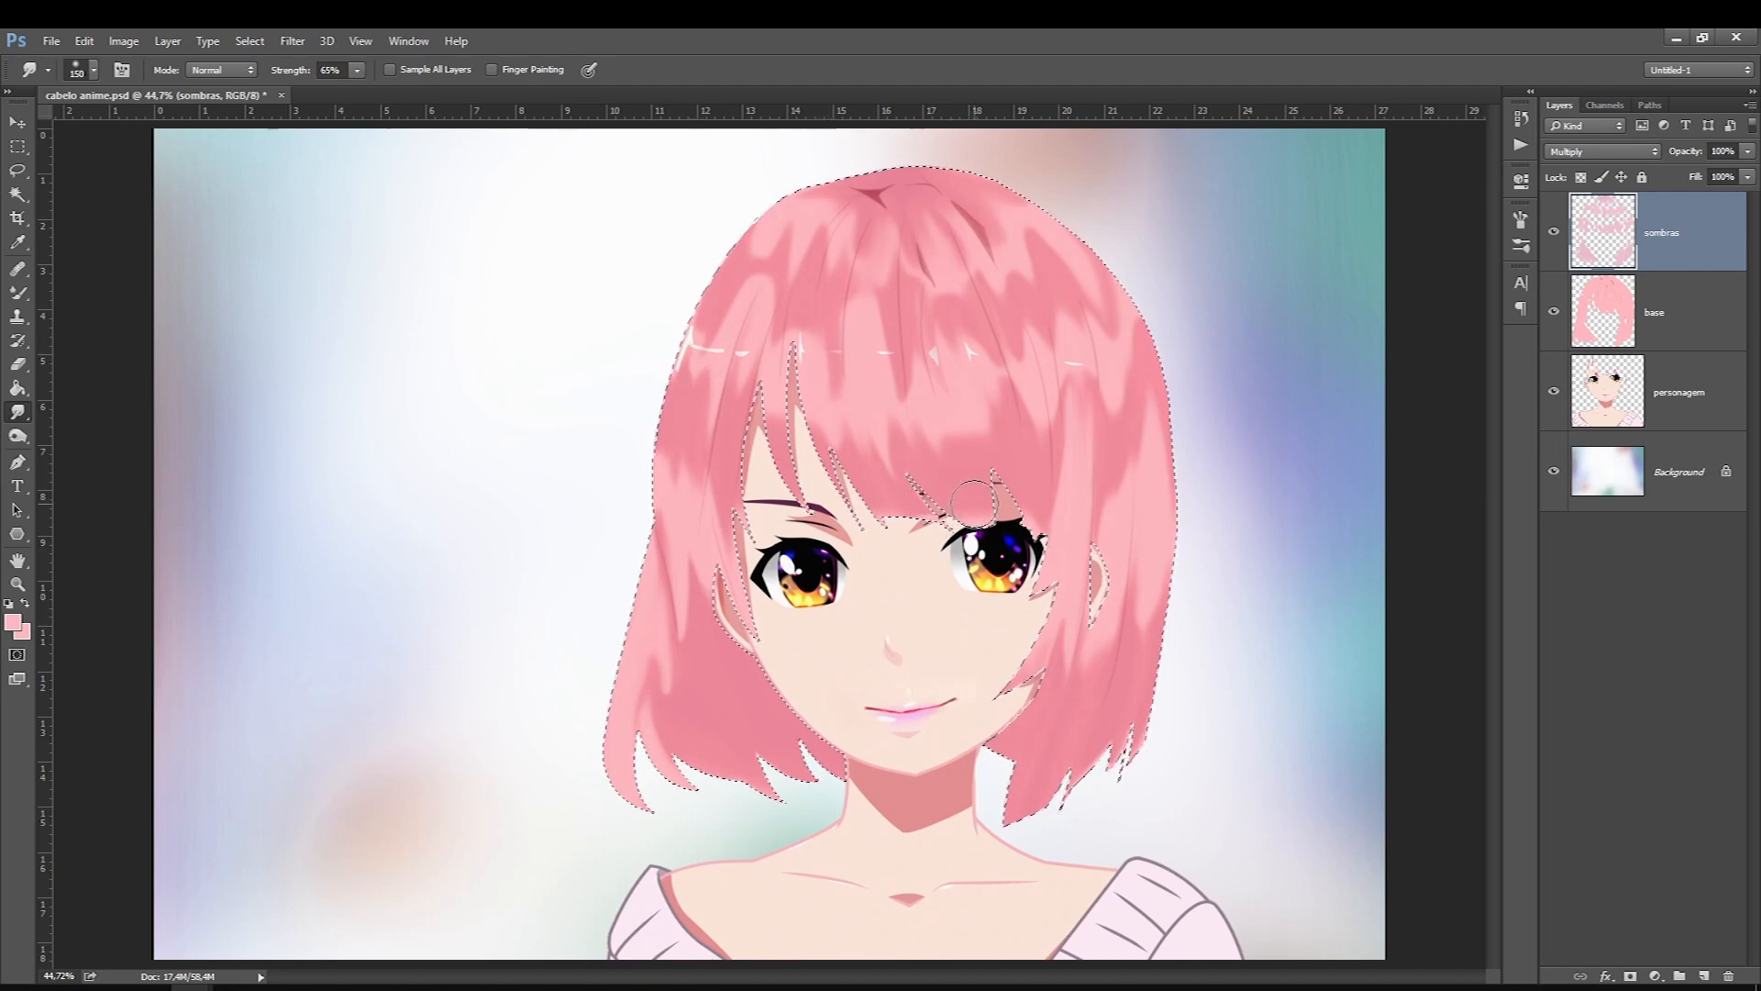
pyautogui.press(']')
pyautogui.hotkey('ctrl', 'z')
pyautogui.hotkey('ctrl', 'd')
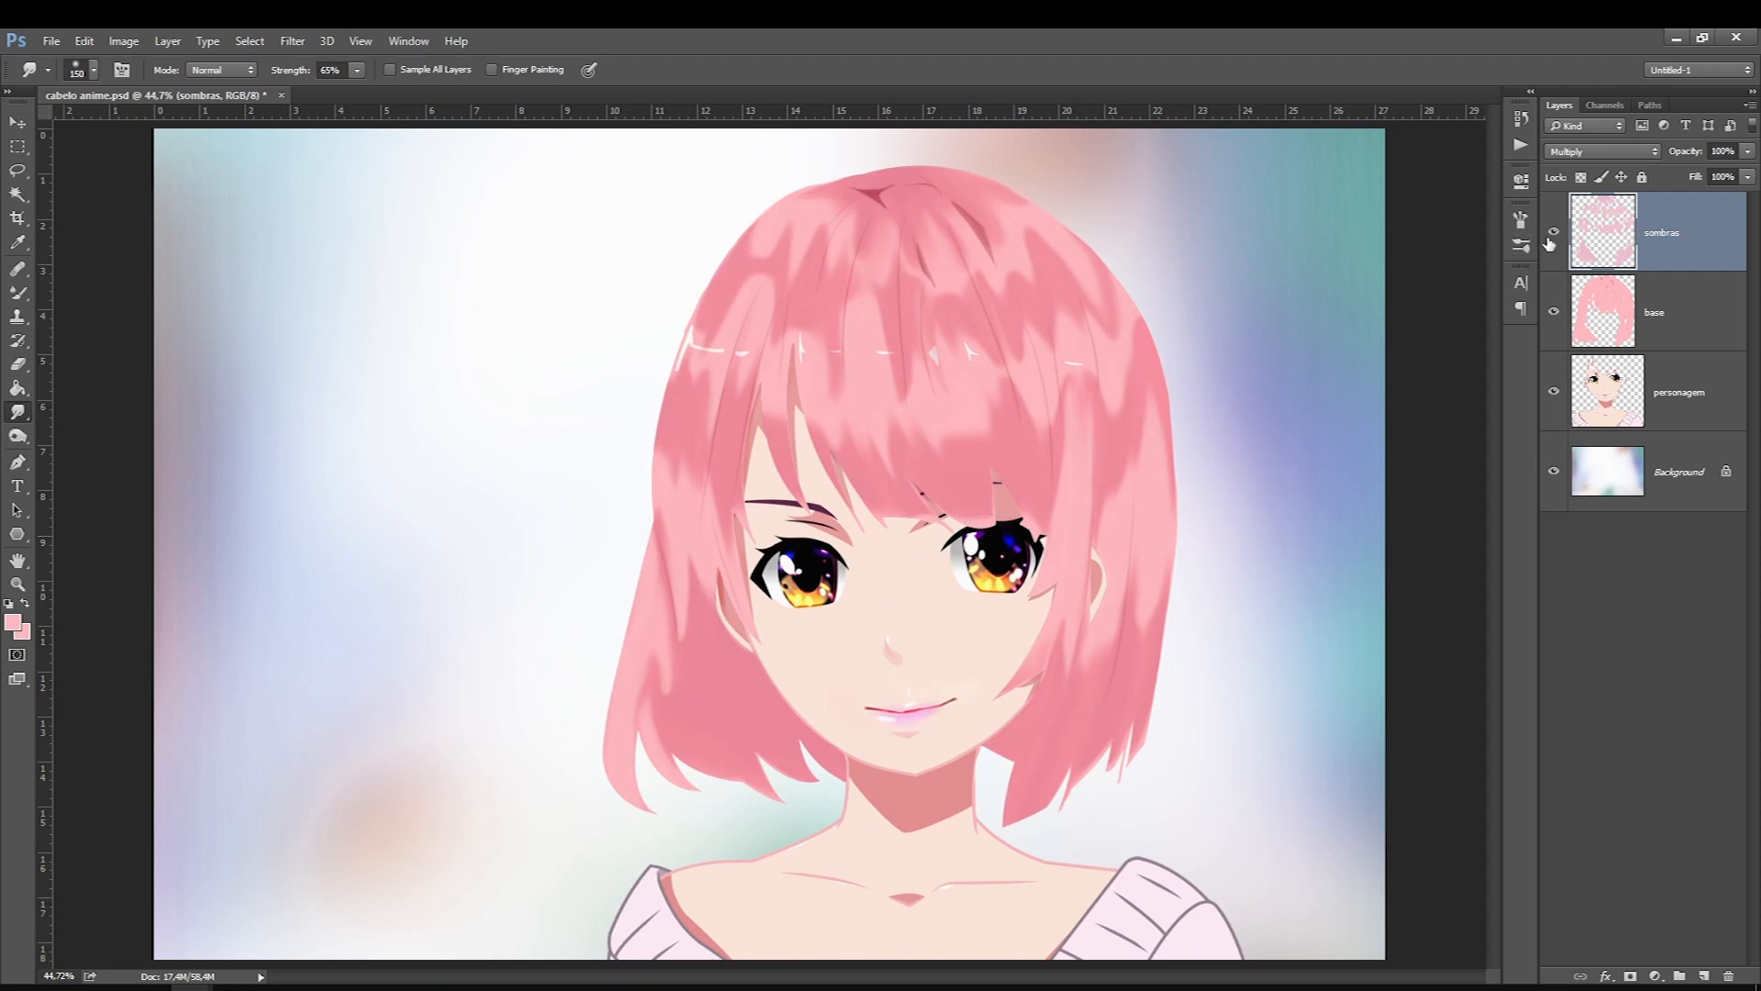
# Step: Compare the flat base hair with the shaded version by hiding and showing the sombras layer
pyautogui.click(1554, 231)
pyautogui.click(1610, 312)
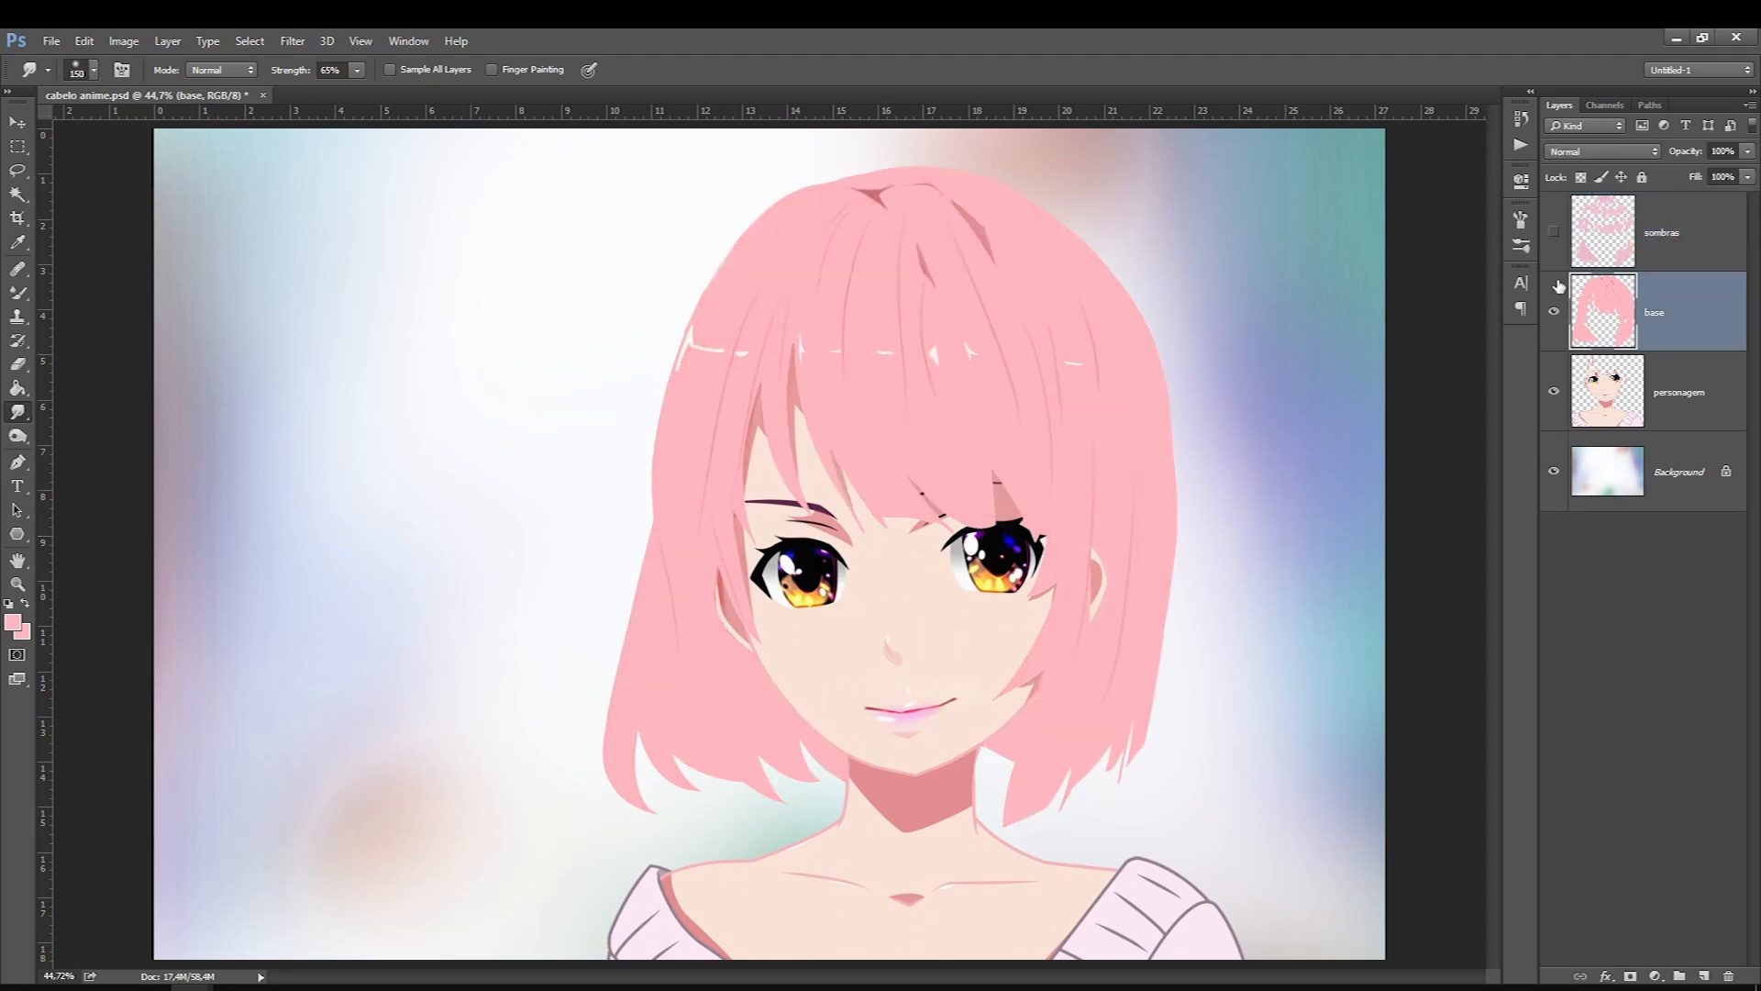
pyautogui.click(1554, 231)
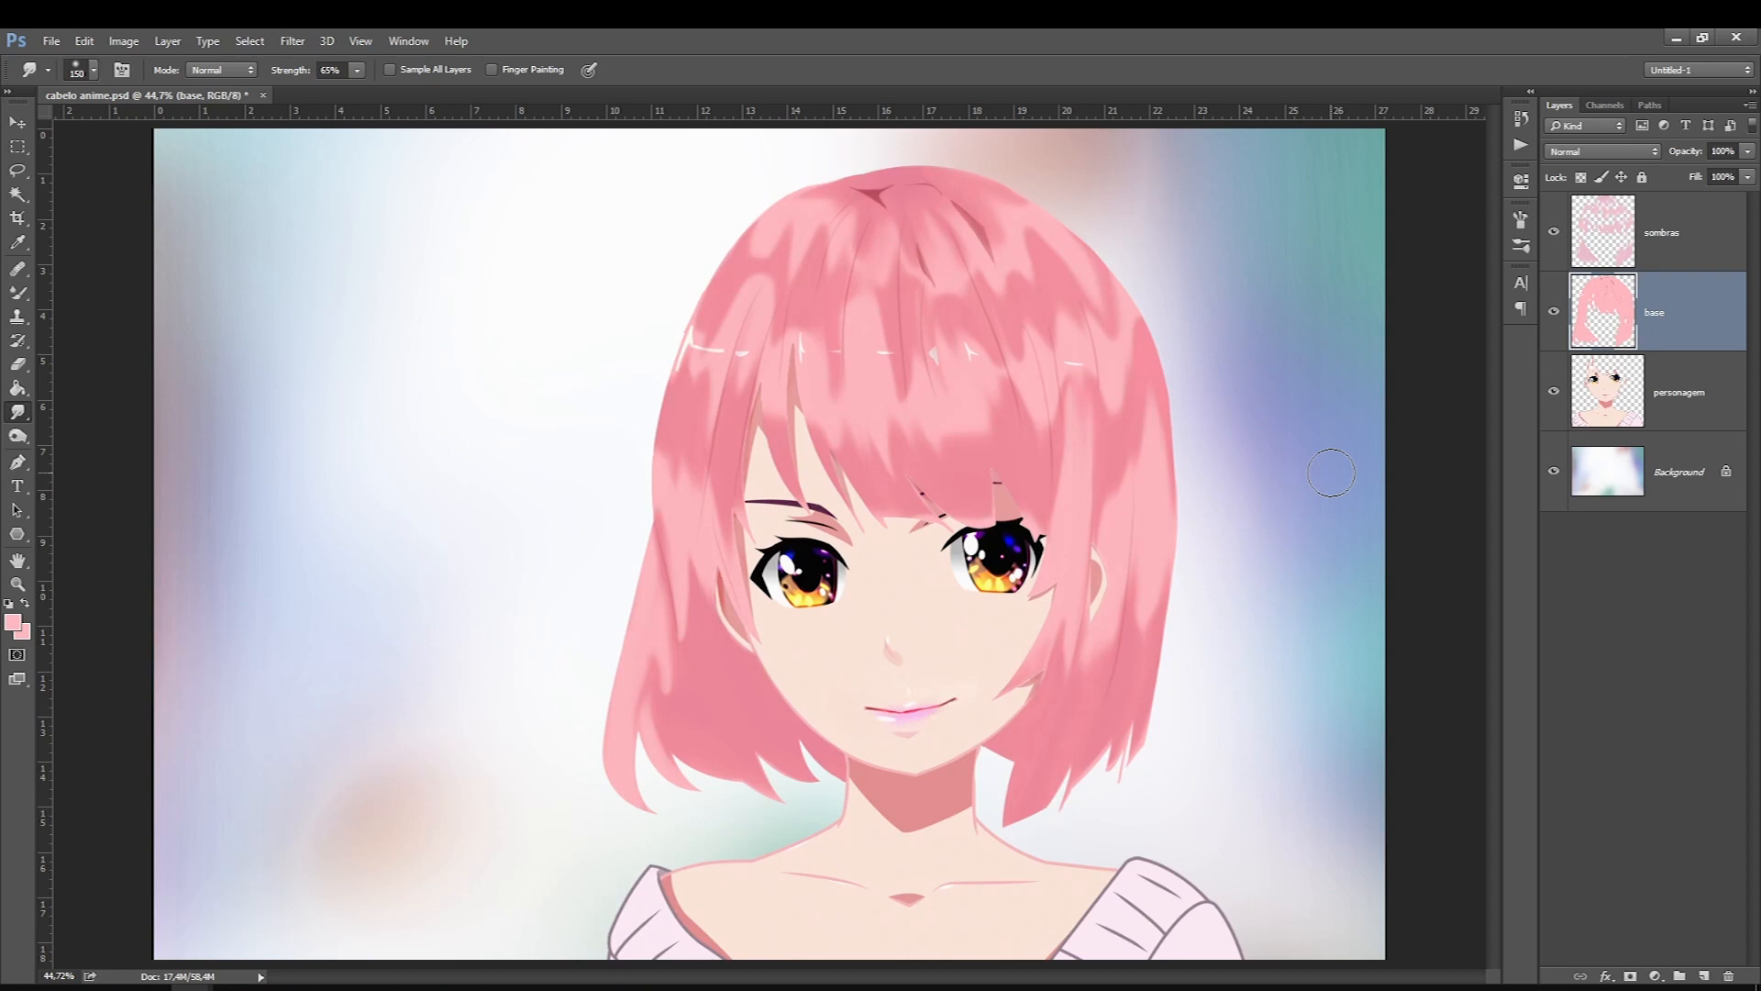
pyautogui.click(1625, 235)
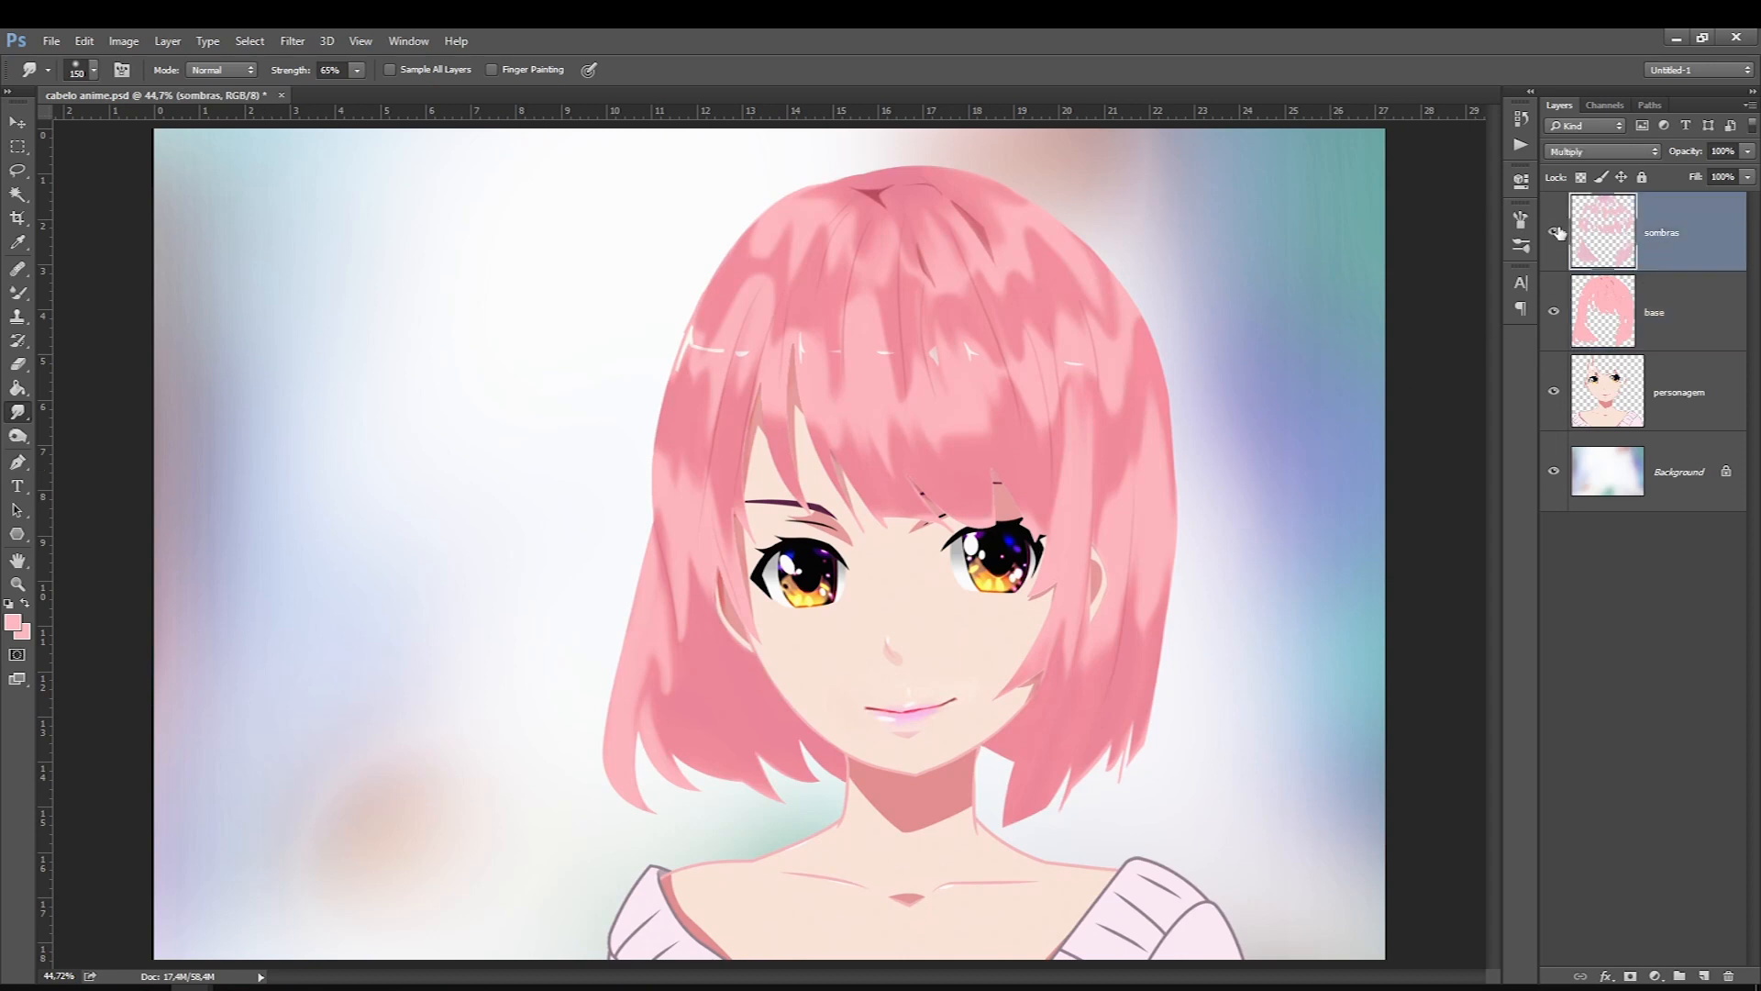
# Step: Hide the sombras layer, make the base layer active and switch to the Lasso tool
pyautogui.click(1554, 231)
pyautogui.click(1651, 312)
pyautogui.click(18, 170)
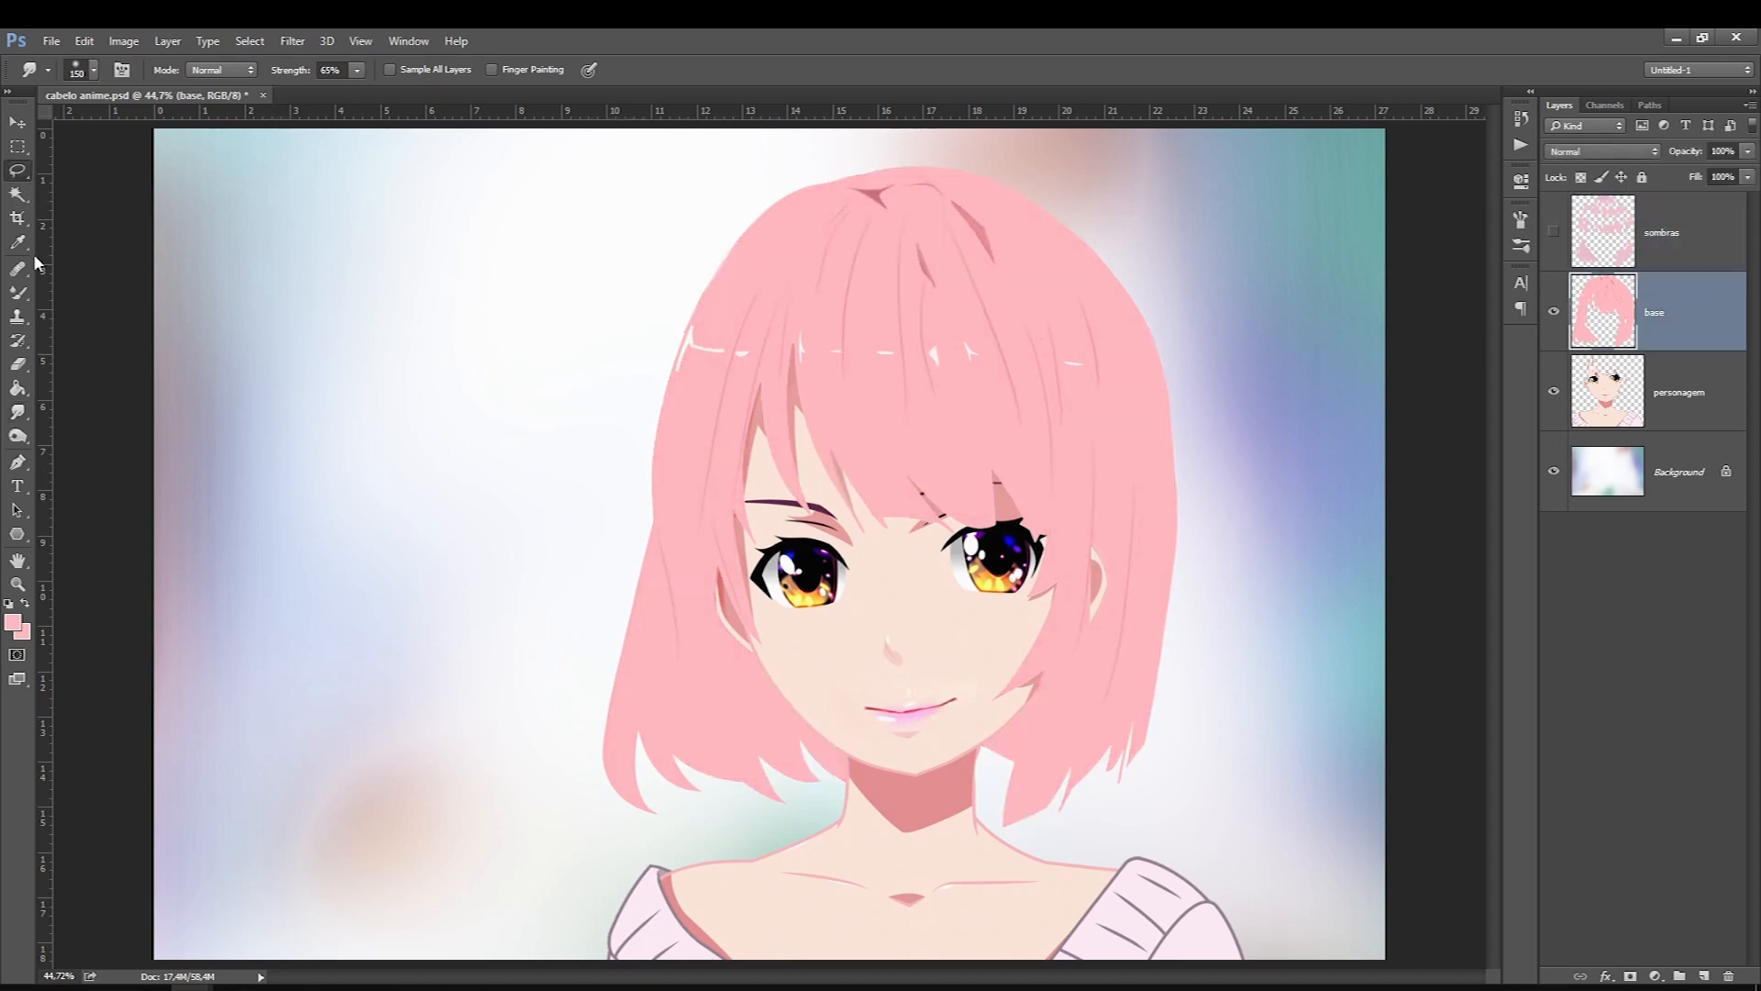
pyautogui.click(13, 623)
pyautogui.press('Escape')
pyautogui.click(13, 624)
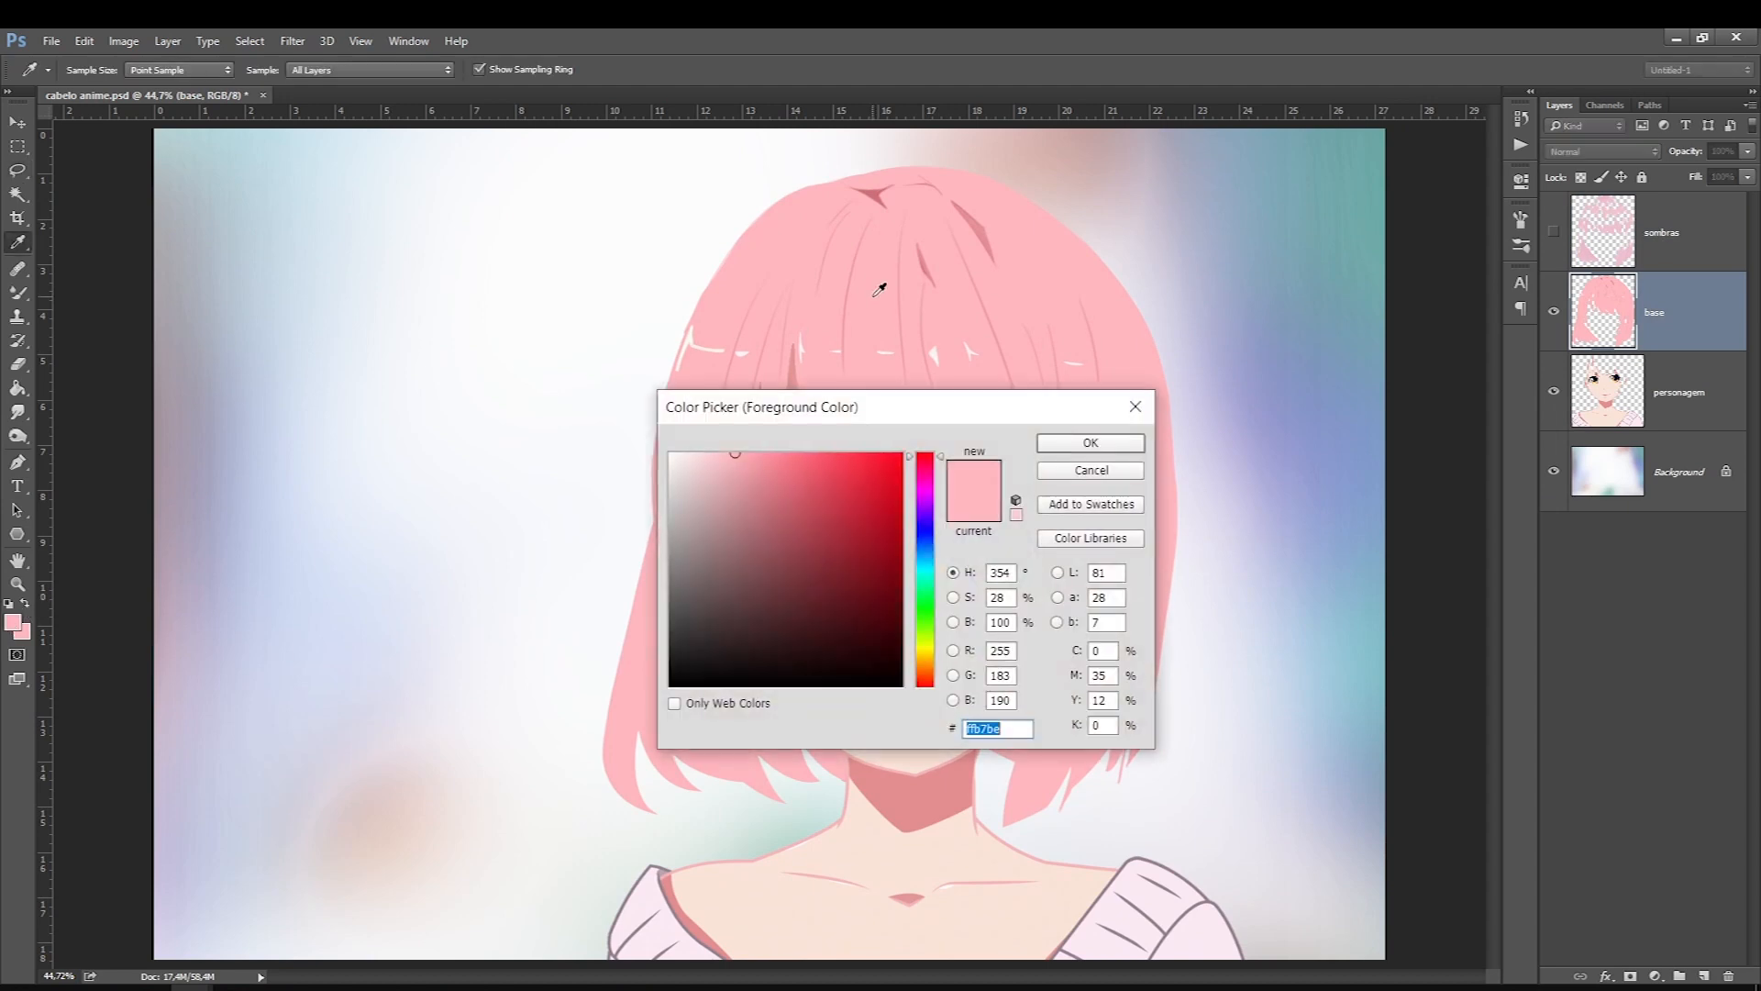
pyautogui.press('Escape')
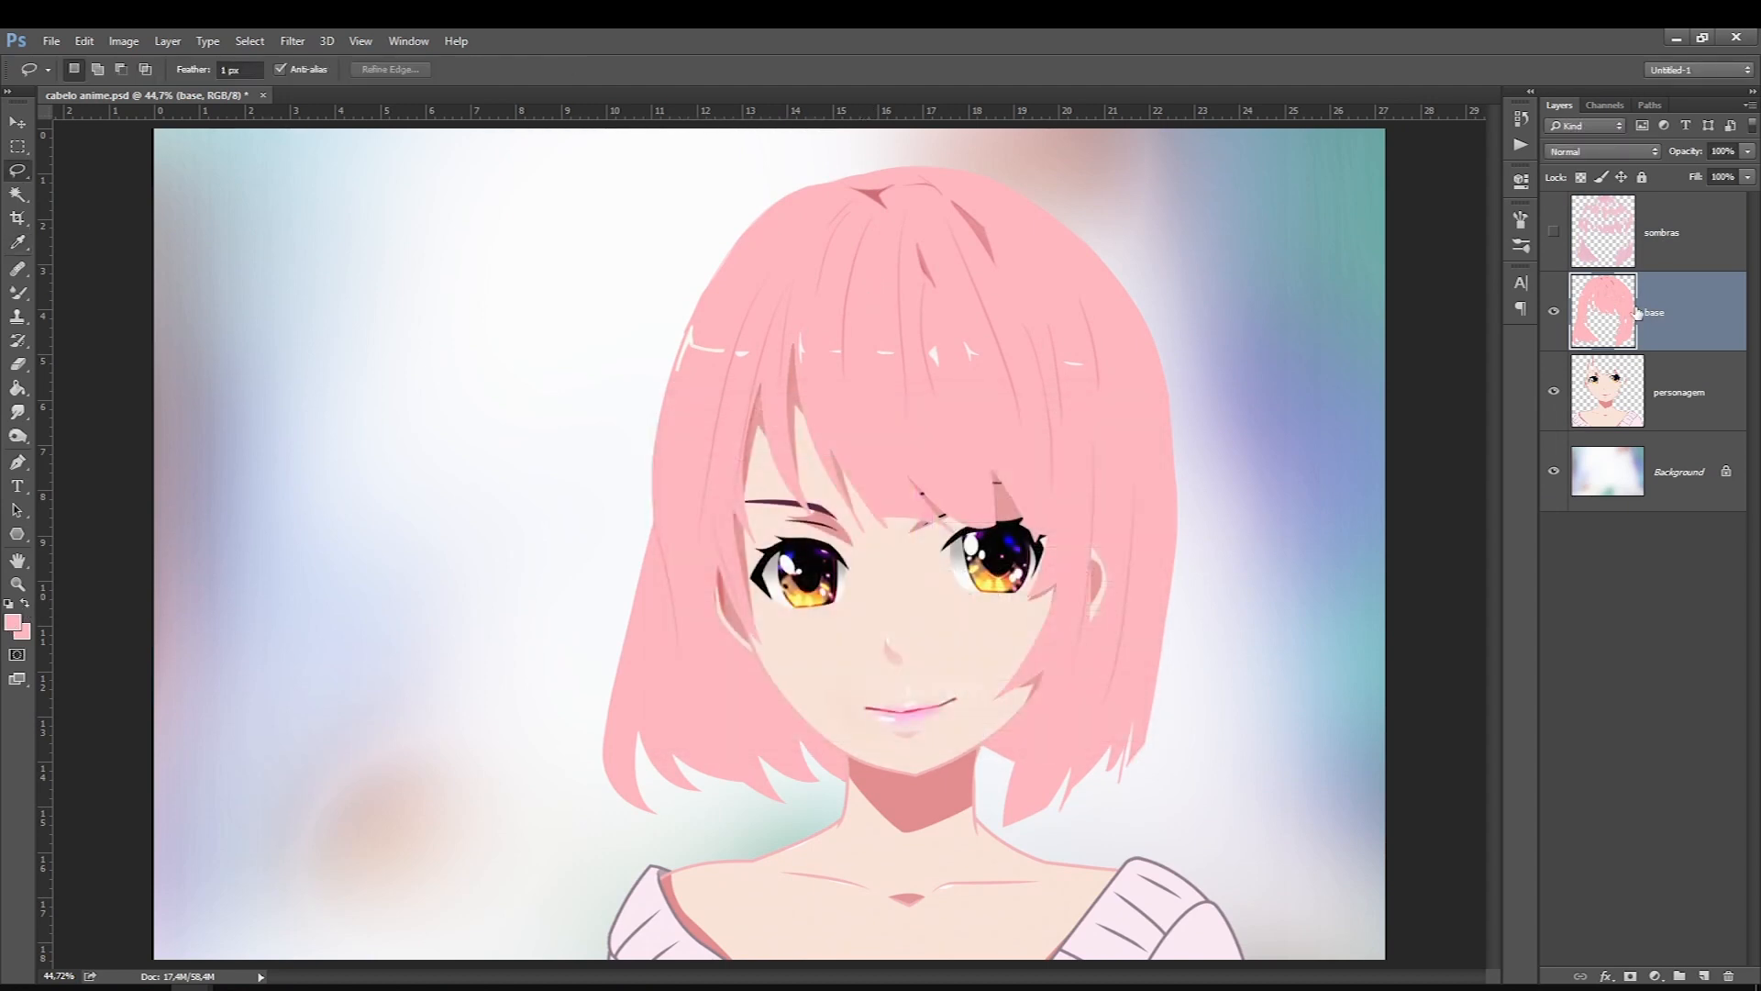
# Step: Duplicate the base layer as a Multiply layer and add a layer mask to the copy
pyautogui.hotkey('ctrl', 'j')
pyautogui.click(1569, 153)
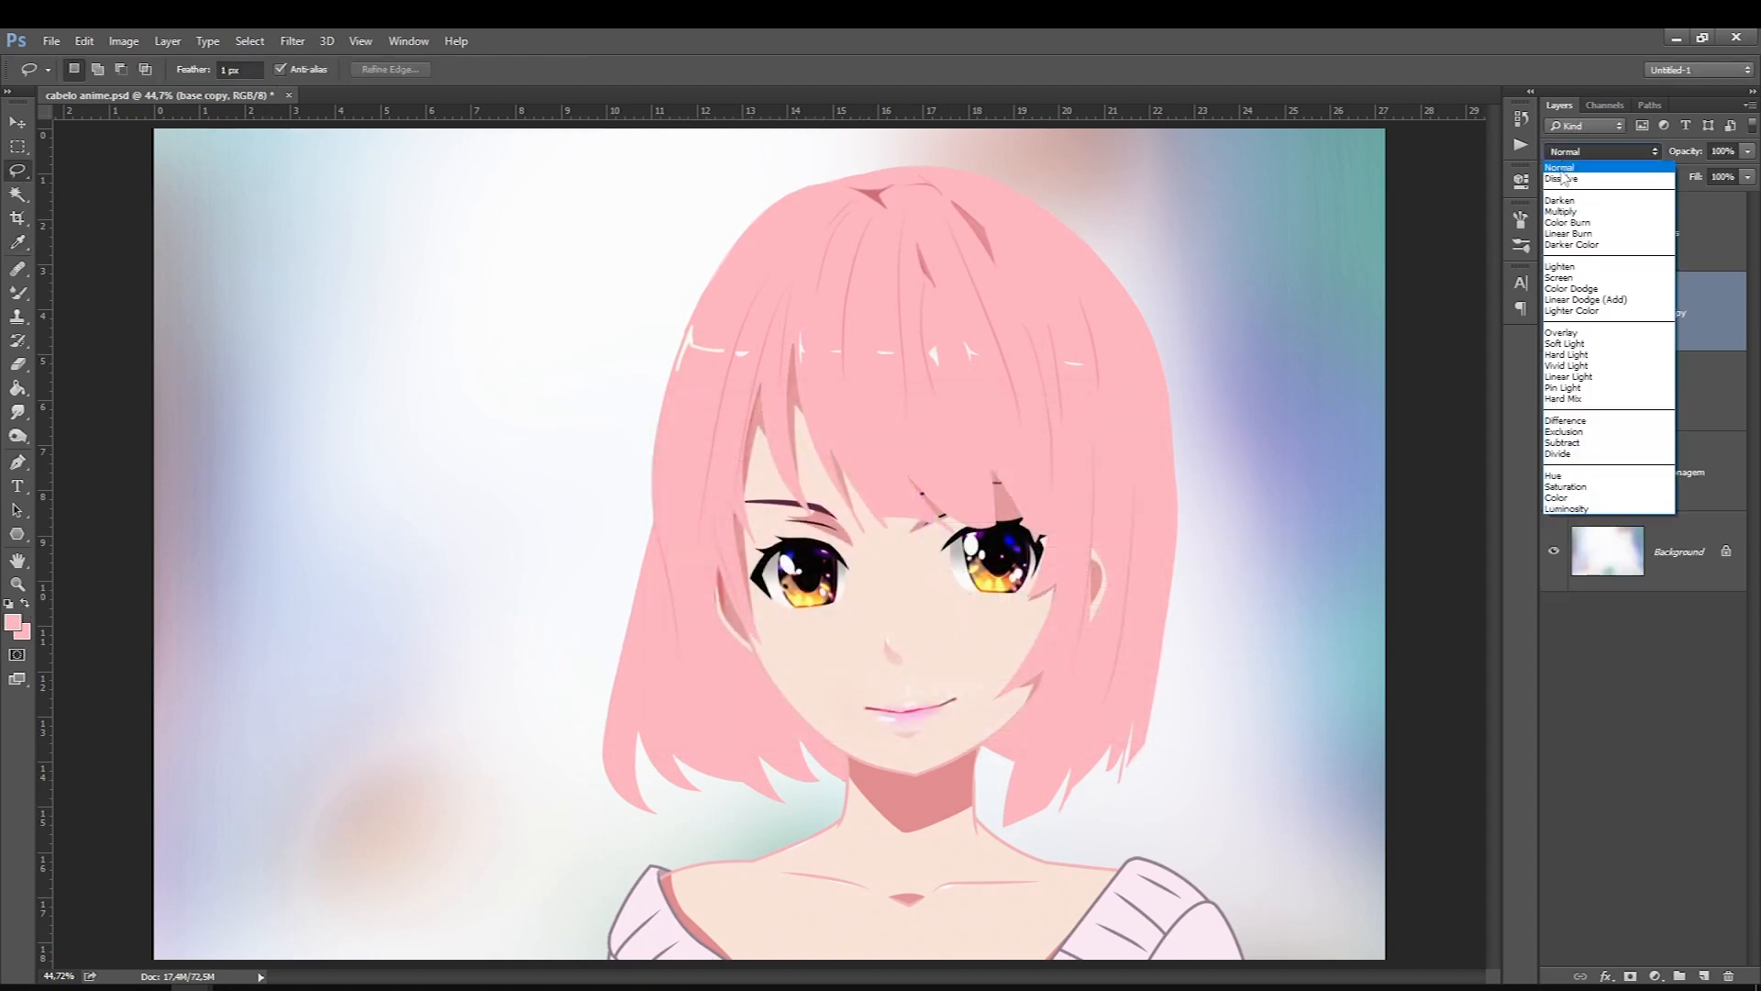
pyautogui.click(1571, 209)
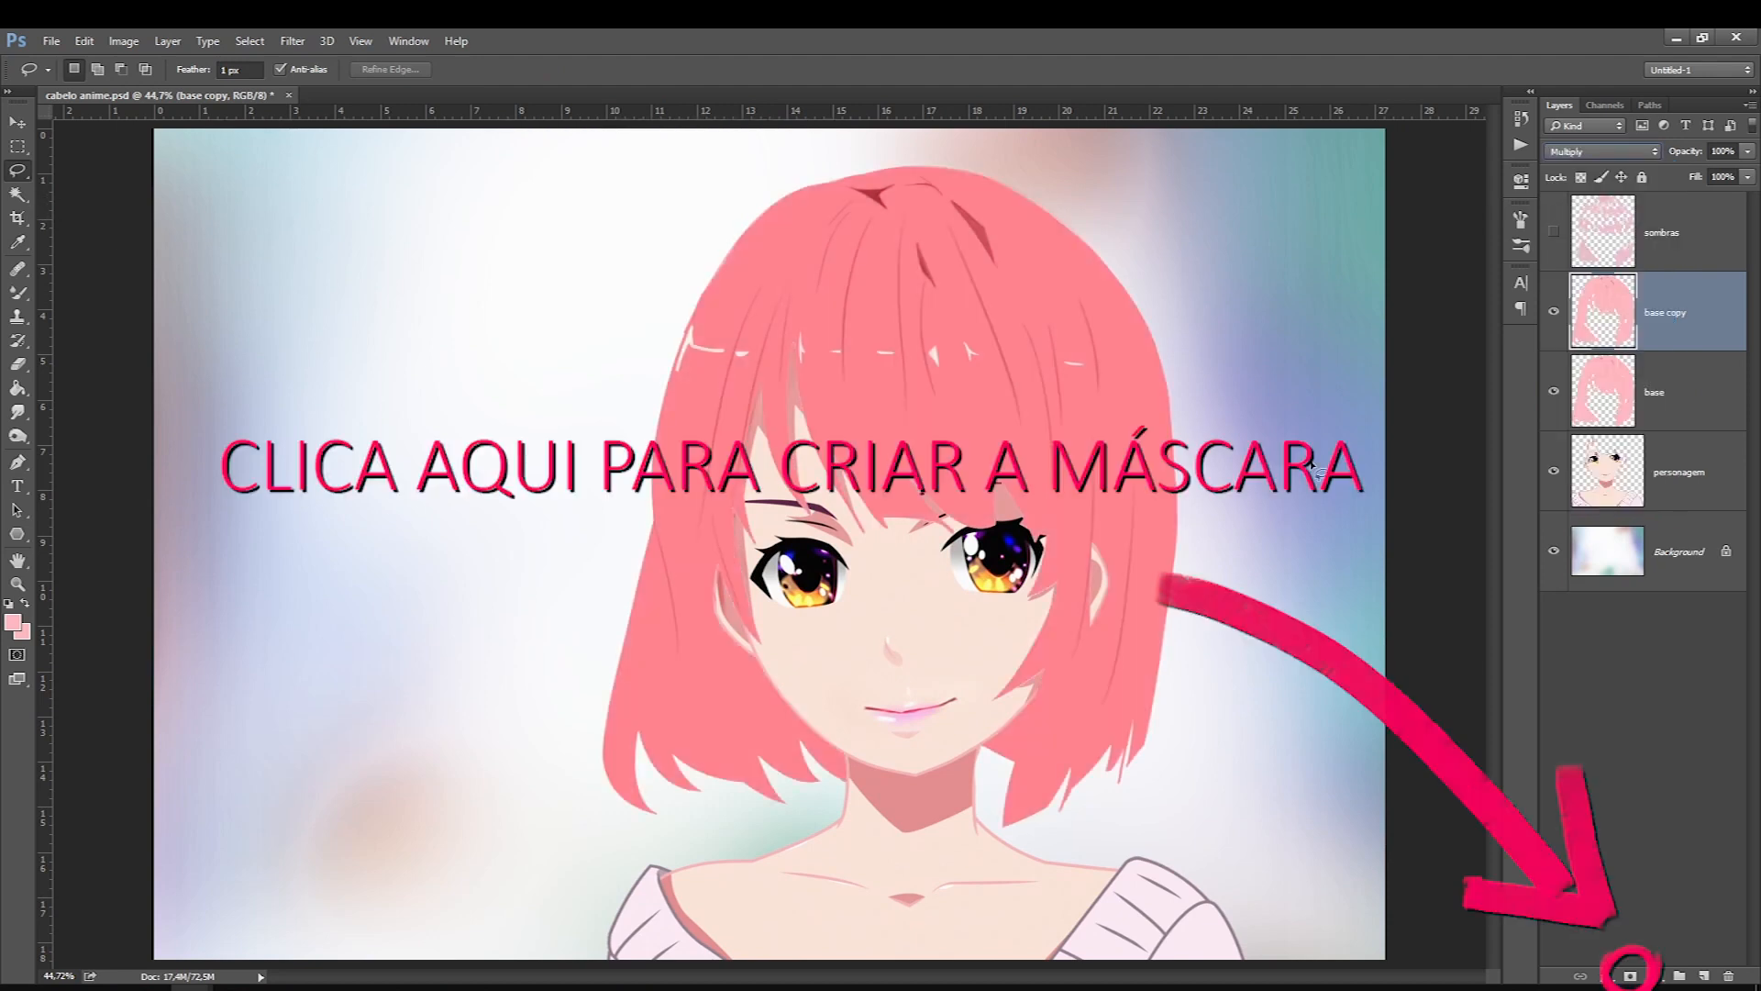
pyautogui.click(1631, 975)
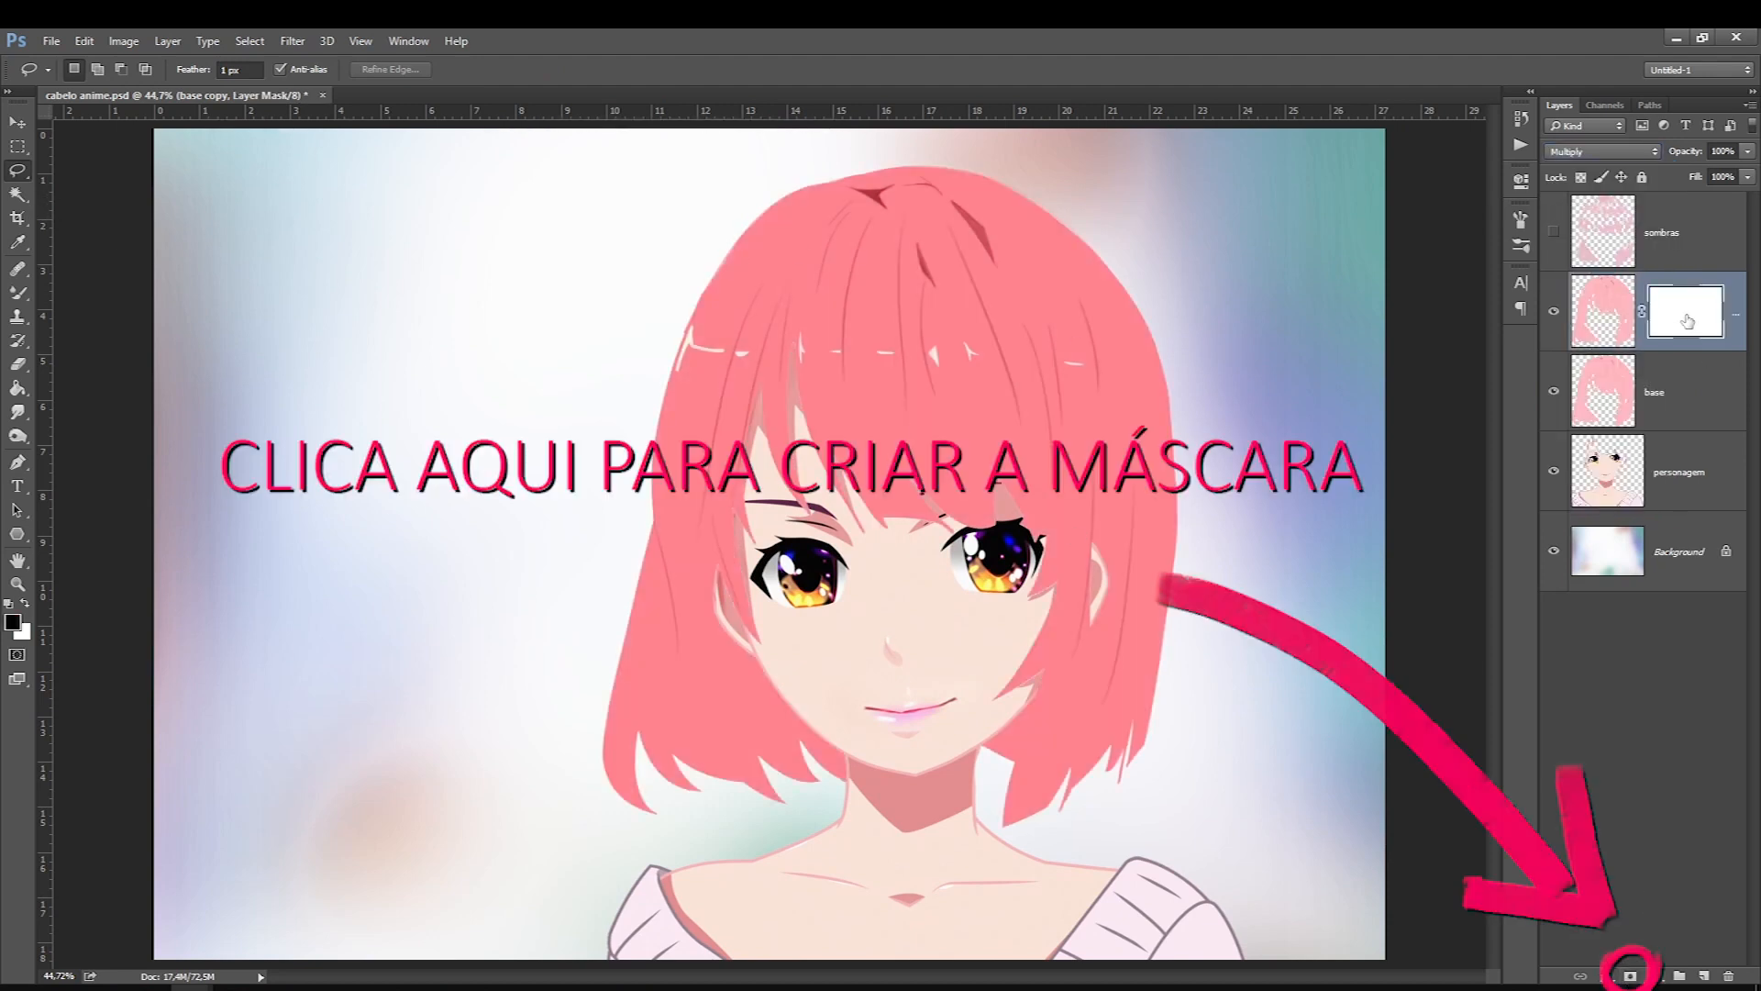
# Step: Invert the copy's layer mask to black and lasso pointed strand shapes along the lower edge of the fringe's middle
pyautogui.hotkey('ctrl', 'i')
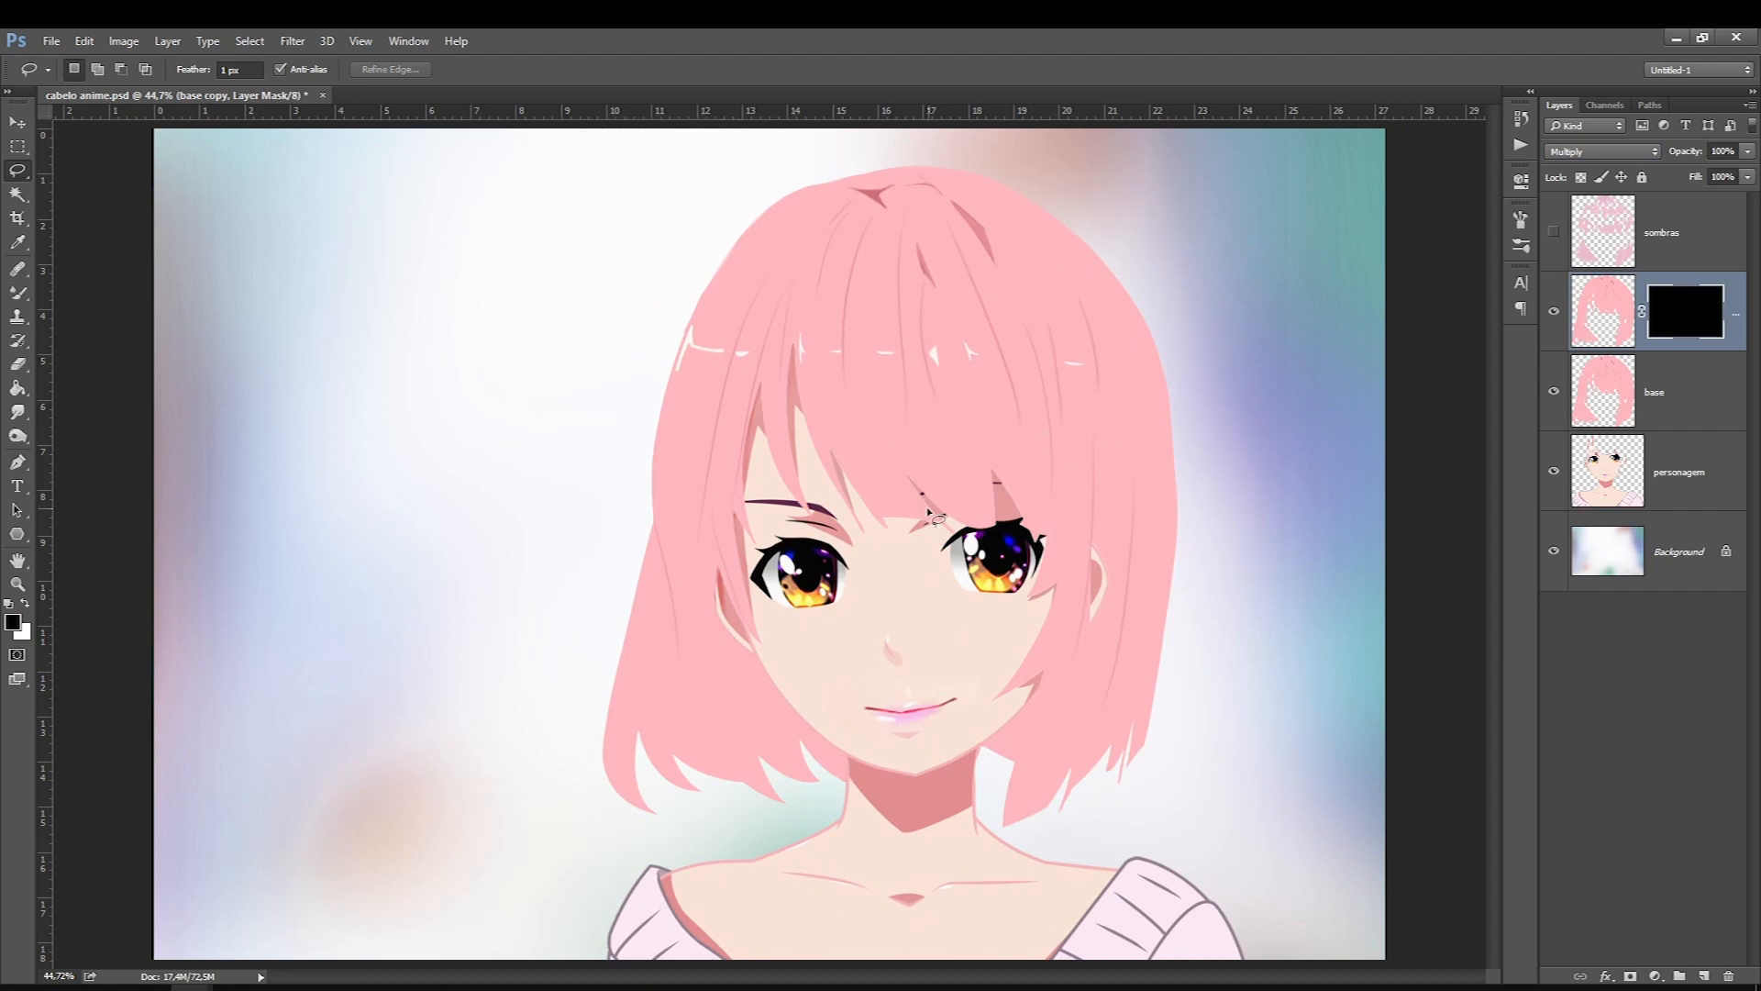
pyautogui.moveTo(918, 493); pyautogui.dragTo(876, 401)
pyautogui.moveTo(892, 476)
pyautogui.mouseDown()
pyautogui.moveTo(867, 446)
pyautogui.moveTo(882, 499)
pyautogui.moveTo(860, 485)
pyautogui.moveTo(819, 403)
pyautogui.mouseUp()
pyautogui.moveTo(862, 496); pyautogui.dragTo(864, 500)
# Step: Paint white on the mask inside the fringe selection with a 400 px brush, and clear the selection
pyautogui.moveTo(13, 301)
pyautogui.mouseDown()
pyautogui.moveTo(101, 326)
pyautogui.moveTo(101, 289)
pyautogui.mouseUp()
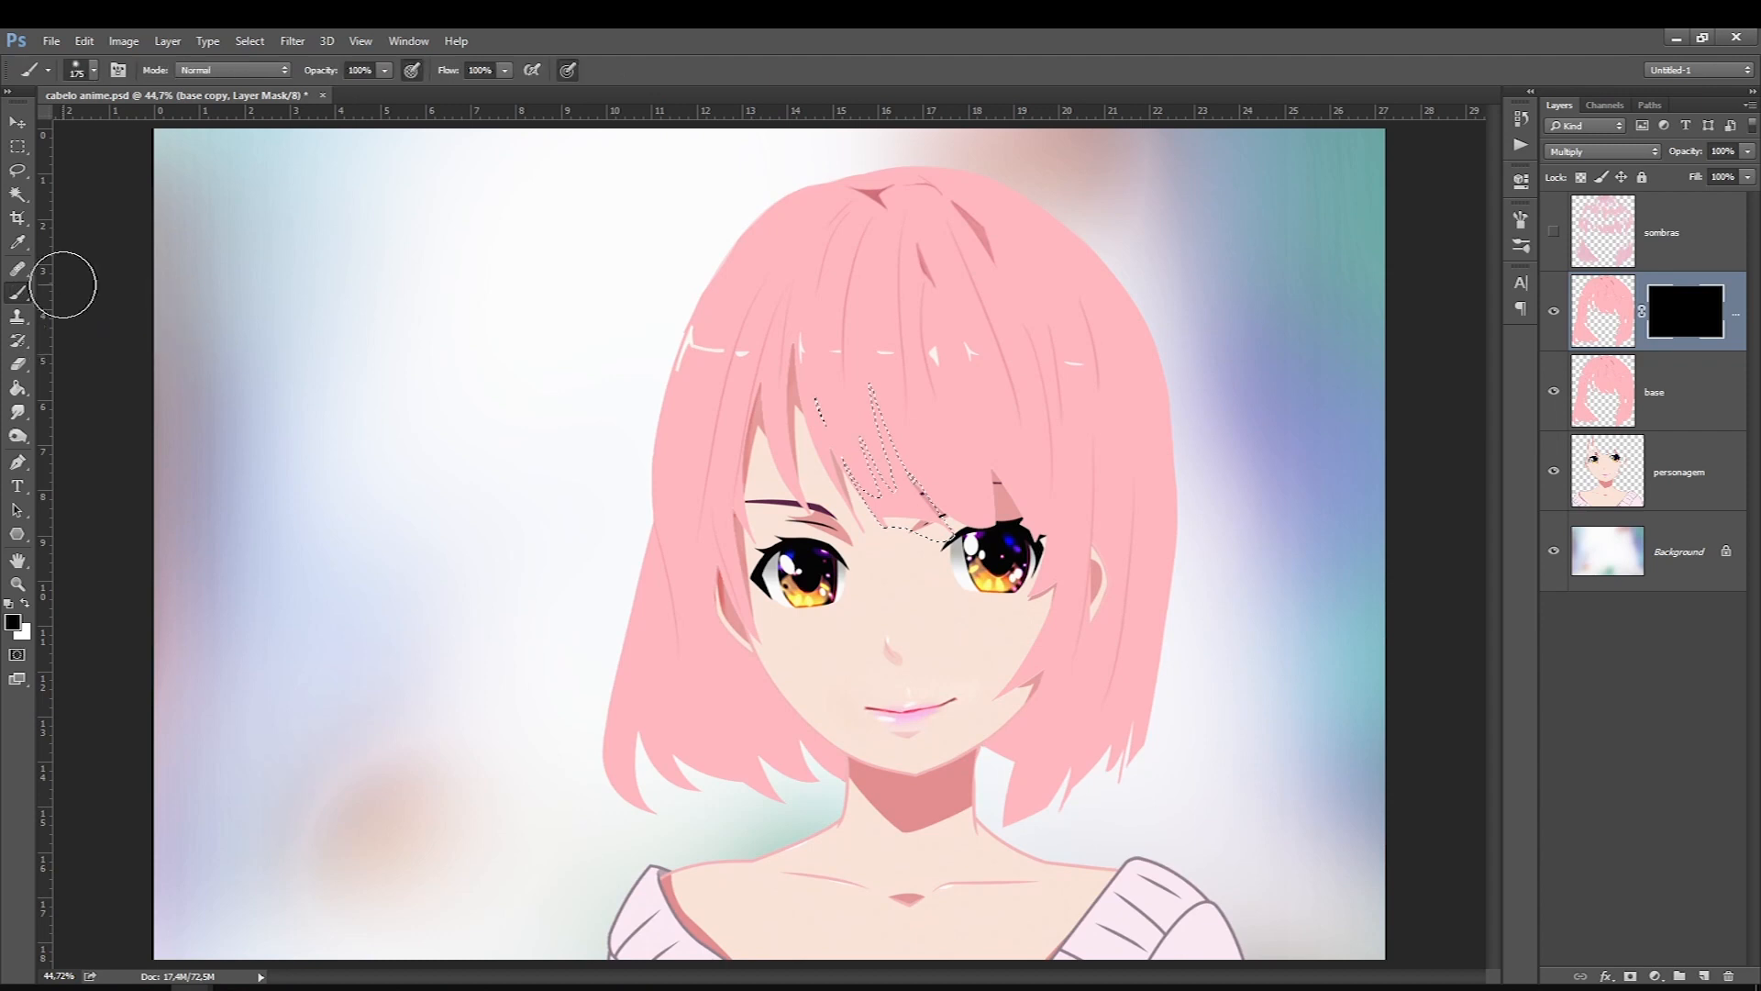
pyautogui.click(25, 604)
pyautogui.press(']')
pyautogui.press(']')
pyautogui.press(']')
pyautogui.moveTo(849, 385)
pyautogui.mouseDown()
pyautogui.moveTo(938, 551)
pyautogui.moveTo(905, 610)
pyautogui.mouseUp()
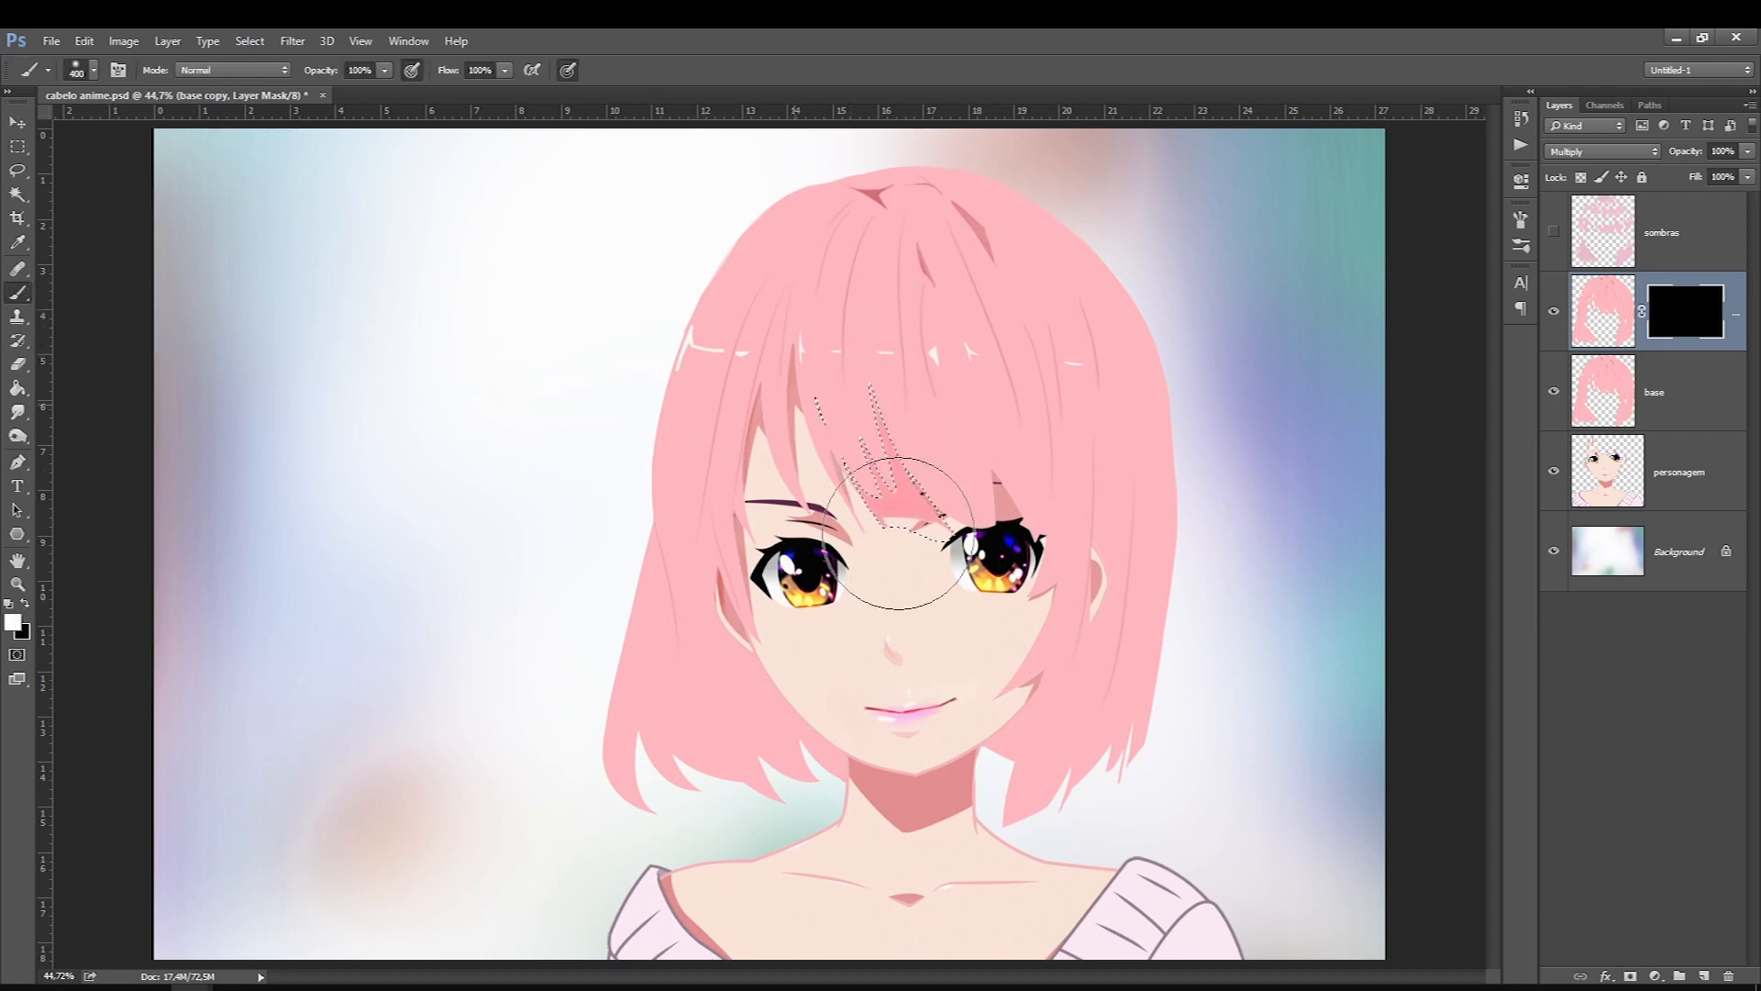
pyautogui.click(249, 40)
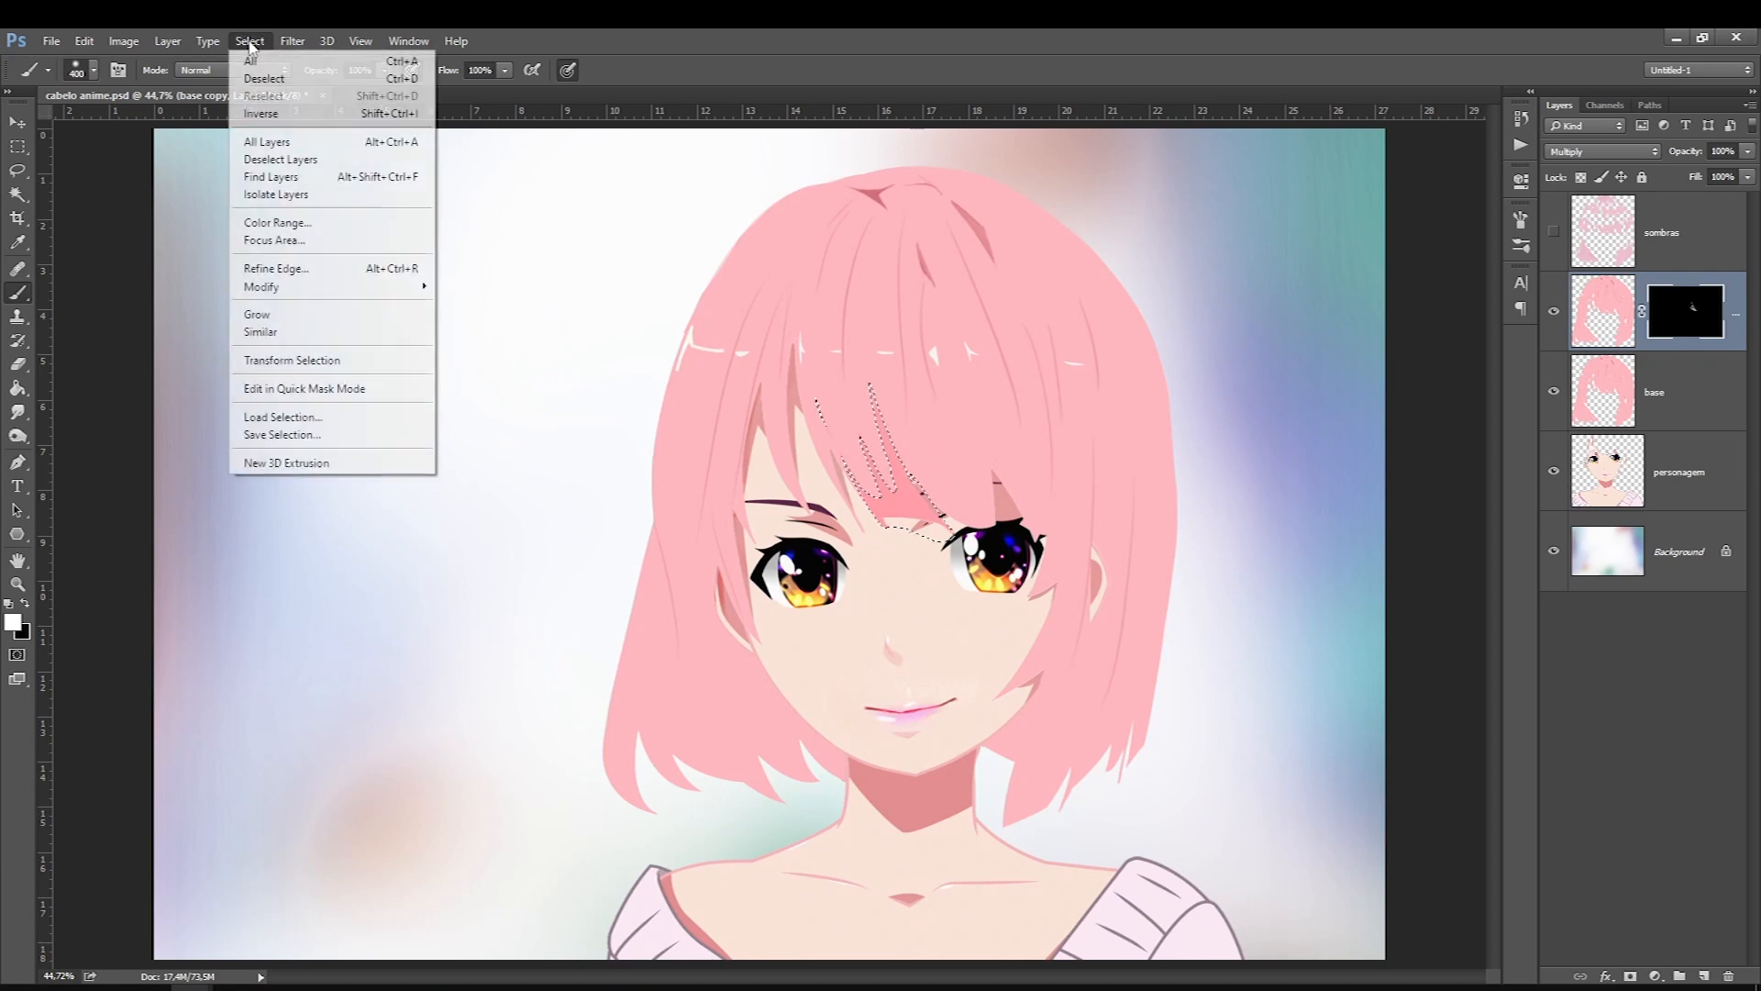
pyautogui.click(406, 79)
# Step: Lasso jagged strand shapes over the fringe above the amber eye near the ear, adding the side hair down to the neck
pyautogui.press('l')
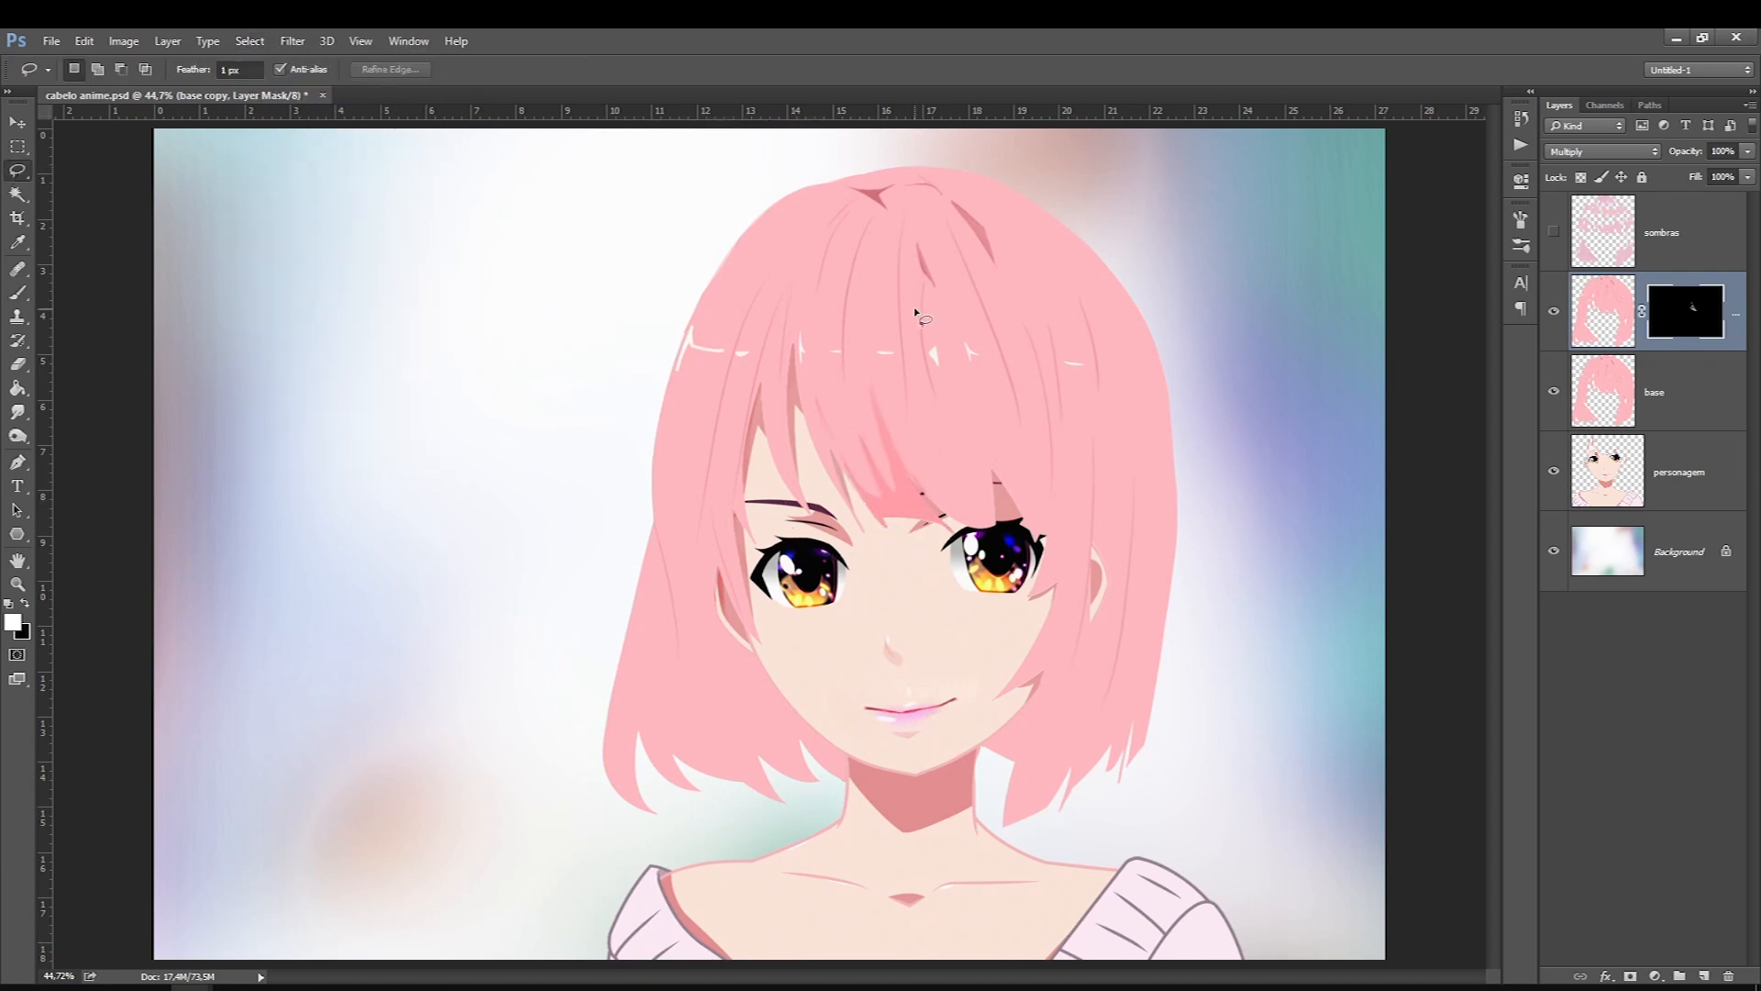
pyautogui.moveTo(890, 408); pyautogui.dragTo(942, 518)
pyautogui.moveTo(988, 451)
pyautogui.mouseDown()
pyautogui.moveTo(931, 377)
pyautogui.moveTo(942, 505)
pyautogui.mouseUp()
pyautogui.press('shift')
pyautogui.moveTo(1011, 488)
pyautogui.mouseDown()
pyautogui.moveTo(1043, 550)
pyautogui.moveTo(1066, 472)
pyautogui.moveTo(1035, 350)
pyautogui.moveTo(1010, 397)
pyautogui.moveTo(1015, 500)
pyautogui.moveTo(1037, 537)
pyautogui.mouseUp()
pyautogui.press('shift')
pyautogui.moveTo(1094, 553)
pyautogui.mouseDown()
pyautogui.moveTo(1115, 427)
pyautogui.moveTo(1106, 458)
pyautogui.moveTo(1094, 375)
pyautogui.moveTo(1158, 499)
pyautogui.moveTo(1116, 605)
pyautogui.moveTo(1086, 644)
pyautogui.moveTo(1084, 598)
pyautogui.moveTo(1069, 609)
pyautogui.moveTo(971, 794)
pyautogui.moveTo(1058, 848)
pyautogui.moveTo(1178, 739)
pyautogui.moveTo(1181, 516)
pyautogui.mouseUp()
pyautogui.press('shift')
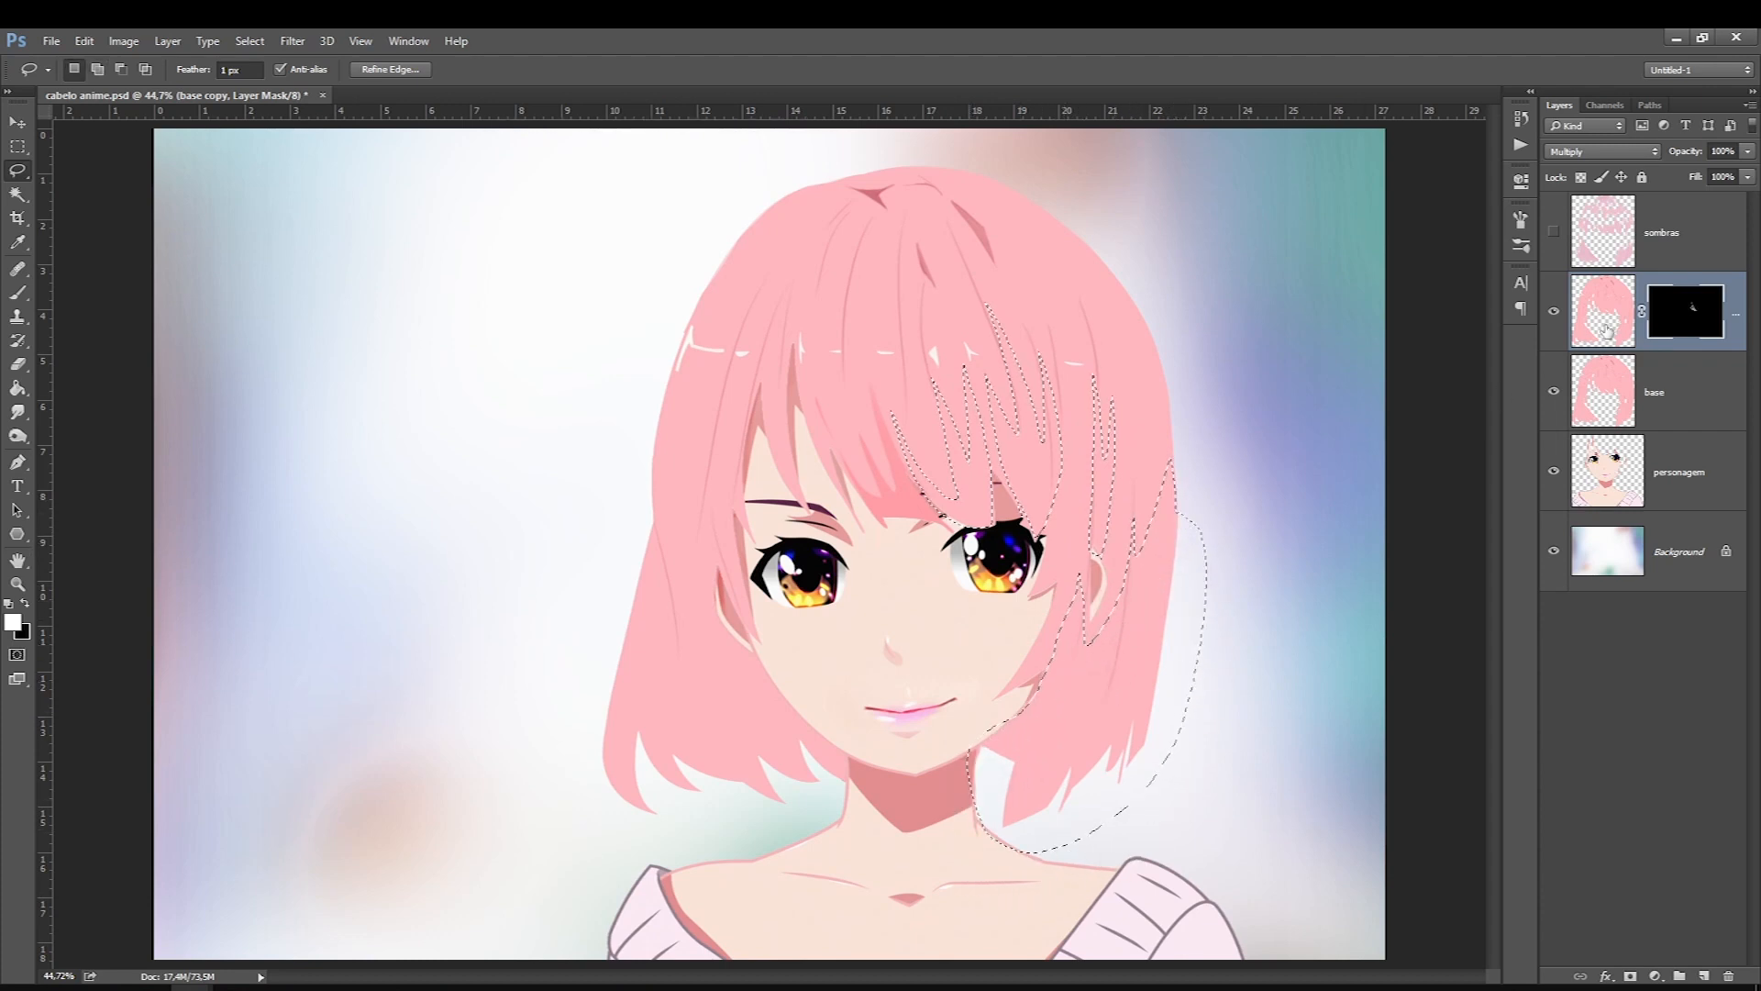
# Step: Paint the mask white inside the new strand selection with a brush enlarged up to 1200 px, and deselect
pyautogui.click(19, 296)
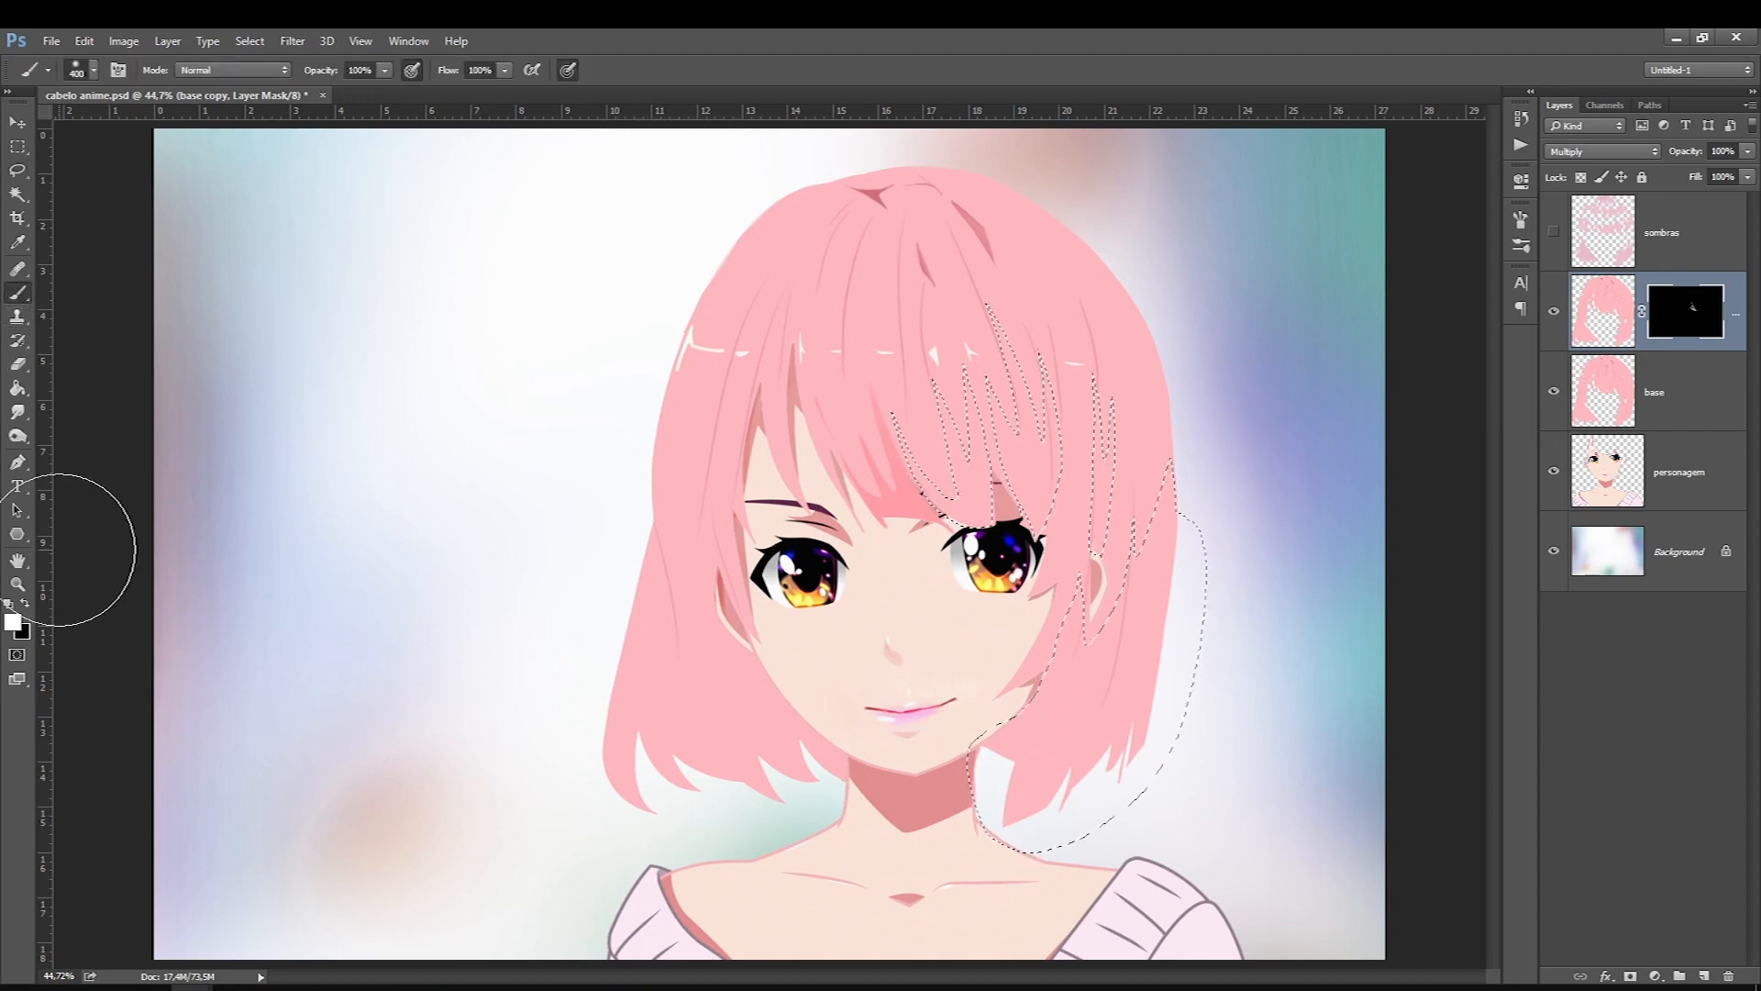
pyautogui.press(']')
pyautogui.press(']')
pyautogui.press(']')
pyautogui.press(']')
pyautogui.press(']')
pyautogui.press(']')
pyautogui.press(']')
pyautogui.moveTo(1068, 743)
pyautogui.mouseDown()
pyautogui.moveTo(1082, 700)
pyautogui.moveTo(1158, 656)
pyautogui.moveTo(1089, 477)
pyautogui.moveTo(1199, 665)
pyautogui.mouseUp()
pyautogui.press(']')
pyautogui.click(250, 42)
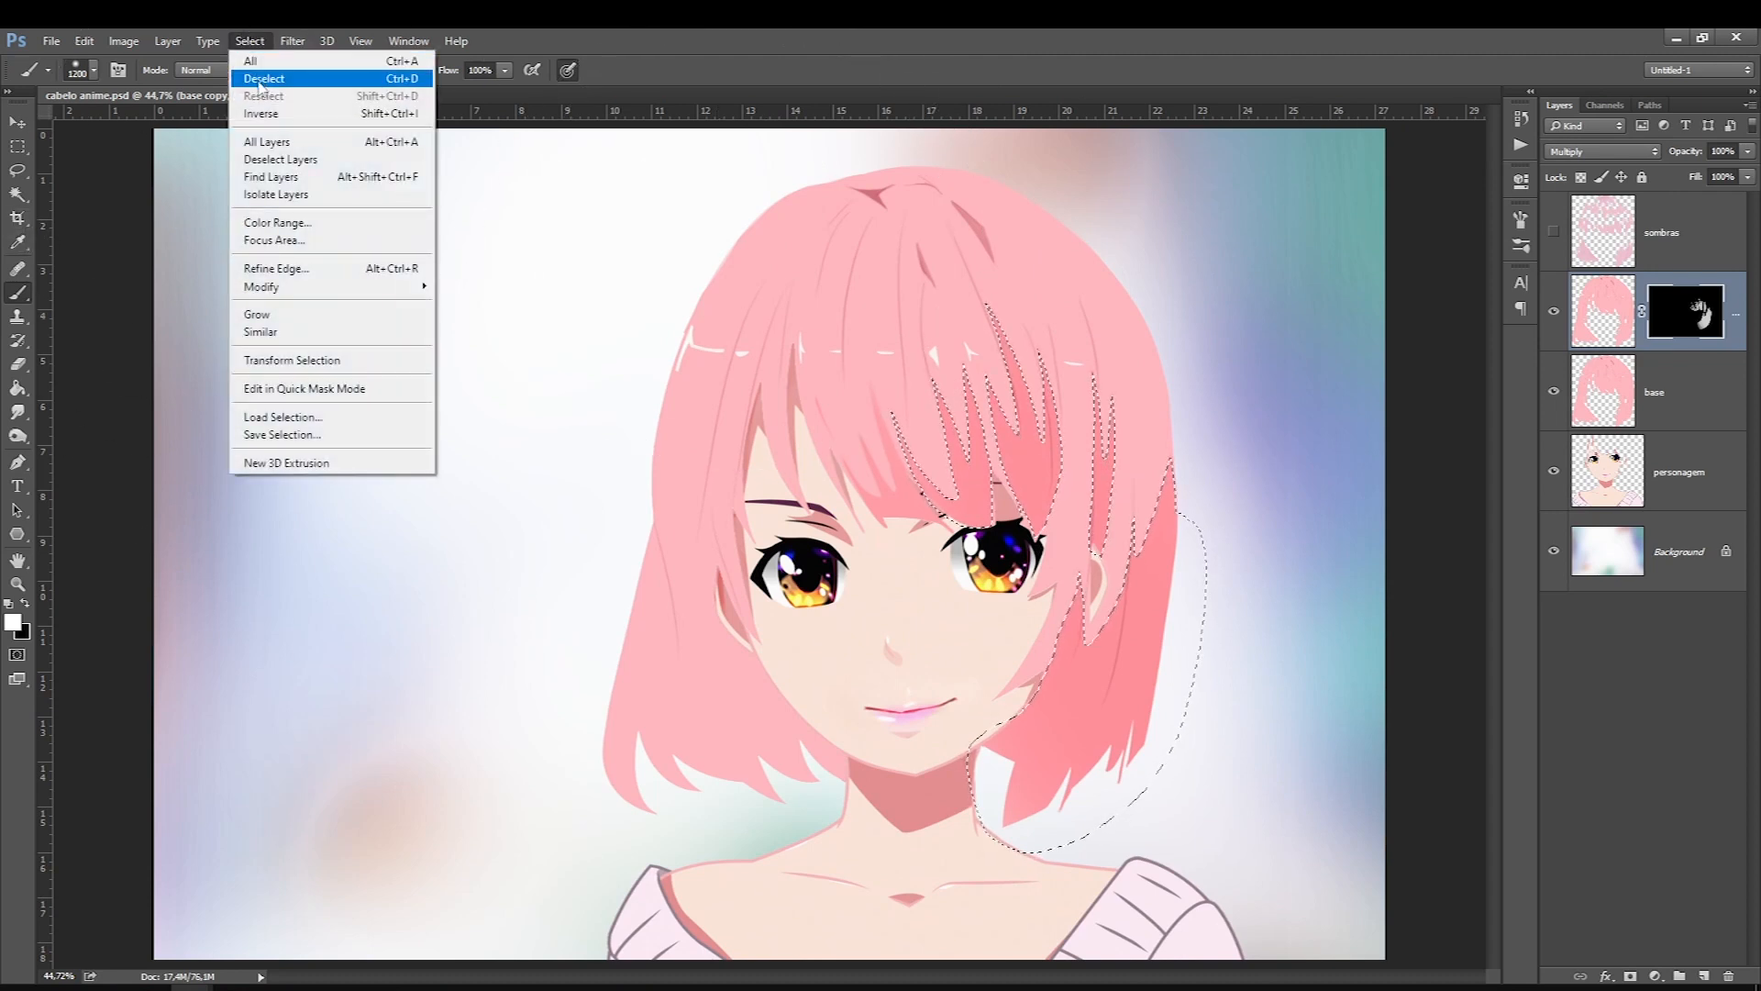
pyautogui.click(263, 79)
# Step: Reduce the brush to 50 px and paint shadow on the mask along the thin lock between the cheek and the ear
pyautogui.press('[')
pyautogui.press('[')
pyautogui.press('[')
pyautogui.press('[')
pyautogui.press('[')
pyautogui.press('[')
pyautogui.press('[')
pyautogui.press('[')
pyautogui.press('[')
pyautogui.press('[')
pyautogui.press('[')
pyautogui.press('[')
pyautogui.press('[')
pyautogui.press('[')
pyautogui.press('[')
pyautogui.press('[')
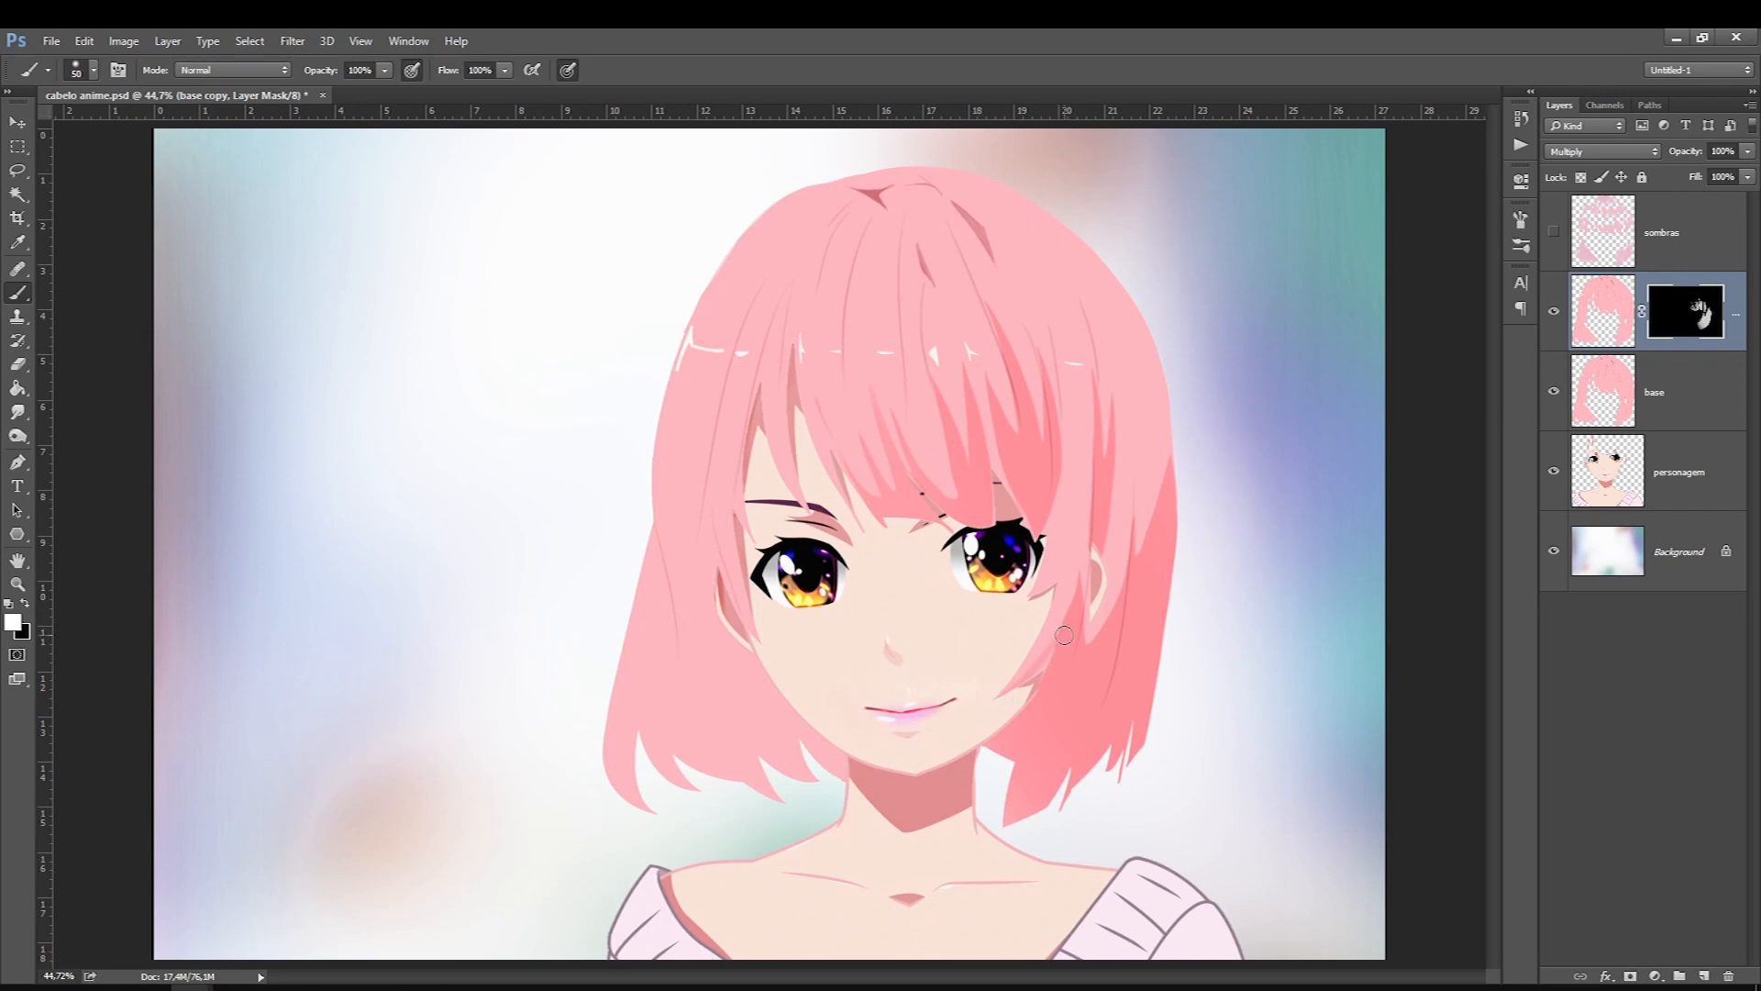
pyautogui.moveTo(976, 711); pyautogui.dragTo(1070, 575)
# Step: Brush soft shadow onto the mask over the opposite side hair, from beside the cheek down to its tips, varying the brush size
pyautogui.press(']')
pyautogui.press(']')
pyautogui.press(']')
pyautogui.press(']')
pyautogui.press(']')
pyautogui.press(']')
pyautogui.press(']')
pyautogui.press(']')
pyautogui.press(']')
pyautogui.press(']')
pyautogui.press(']')
pyautogui.press(']')
pyautogui.press(']')
pyautogui.press(']')
pyautogui.press(']')
pyautogui.press(']')
pyautogui.moveTo(717, 713)
pyautogui.mouseDown()
pyautogui.moveTo(787, 669)
pyautogui.moveTo(754, 542)
pyautogui.moveTo(735, 639)
pyautogui.moveTo(775, 785)
pyautogui.mouseUp()
pyautogui.press('[')
pyautogui.press('[')
pyautogui.press('[')
pyautogui.press('[')
pyautogui.press('[')
pyautogui.press('[')
pyautogui.press('[')
pyautogui.press('[')
pyautogui.press('[')
pyautogui.press('[')
pyautogui.press('[')
pyautogui.press('[')
pyautogui.press('[')
pyautogui.press('[')
pyautogui.press('[')
pyautogui.press(']')
pyautogui.press(']')
pyautogui.press(']')
pyautogui.press(']')
pyautogui.press(']')
pyautogui.press(']')
pyautogui.press(']')
pyautogui.press(']')
pyautogui.press(']')
pyautogui.press(']')
pyautogui.press(']')
pyautogui.press(']')
pyautogui.press(']')
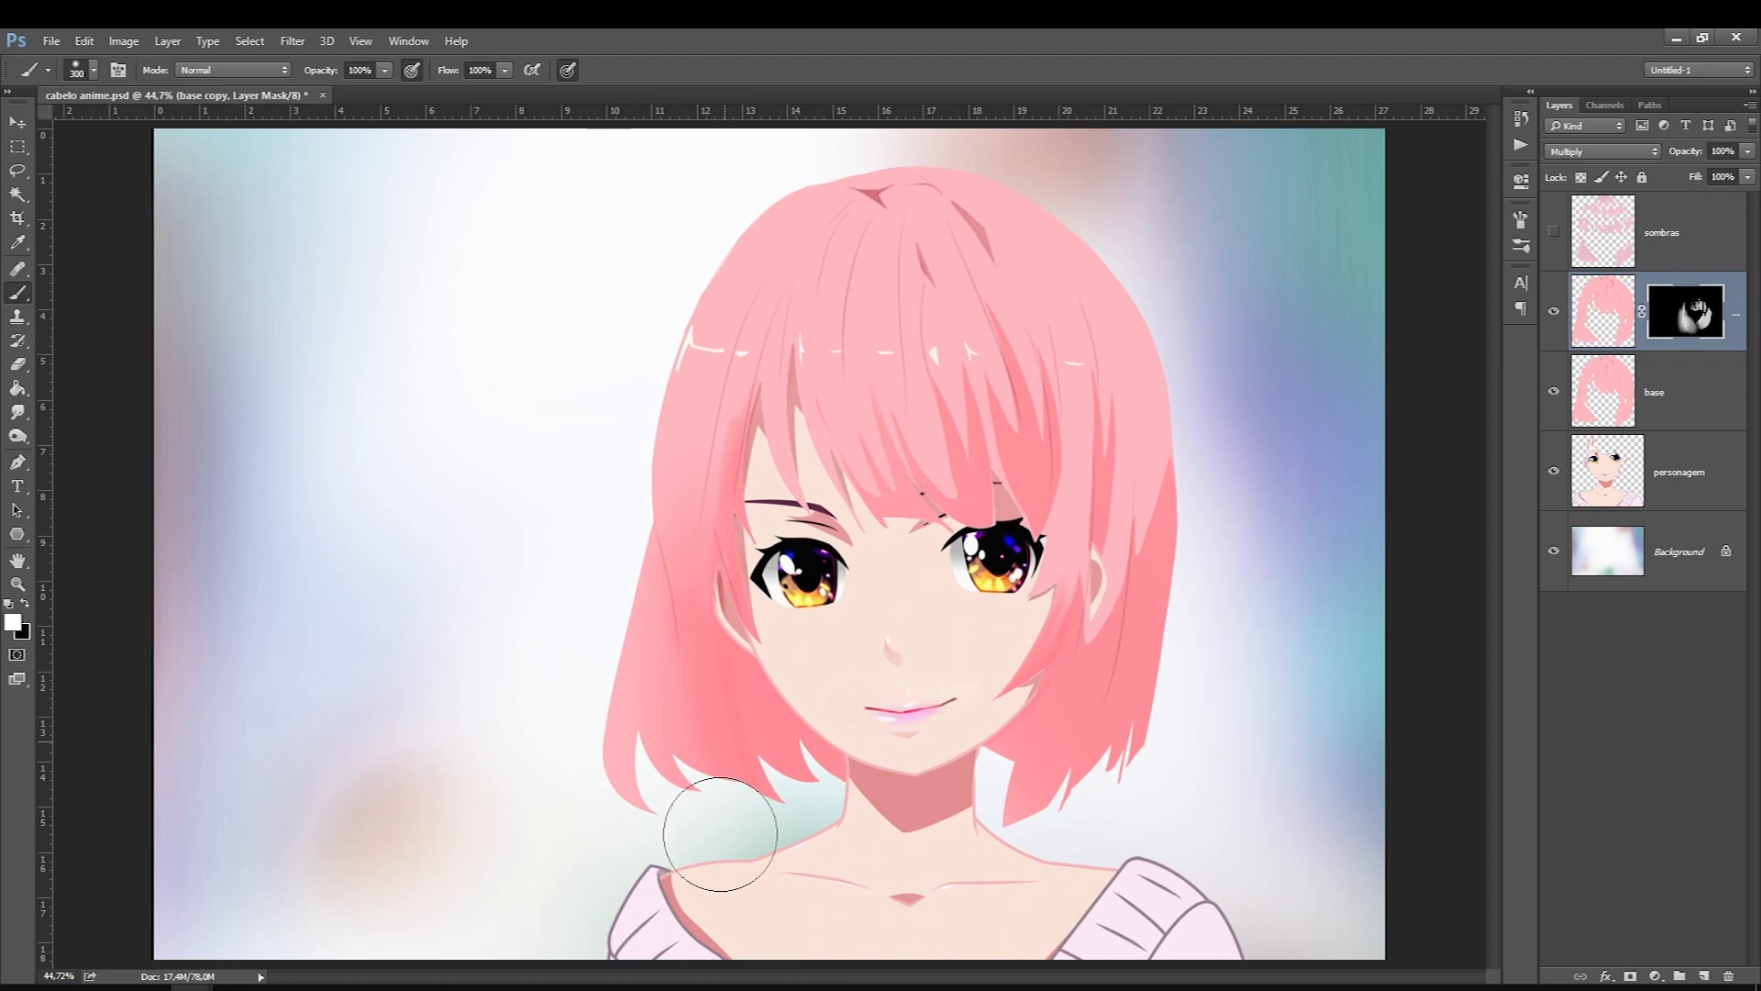
# Step: Paint narrow shadow strands with a smaller brush on the side hair and around the gap in the fringe
pyautogui.press('[')
pyautogui.press('[')
pyautogui.press('[')
pyautogui.press('[')
pyautogui.press('[')
pyautogui.press('[')
pyautogui.press('[')
pyautogui.press('[')
pyautogui.press('[')
pyautogui.press('[')
pyautogui.press('[')
pyautogui.press('[')
pyautogui.moveTo(705, 525); pyautogui.dragTo(710, 445)
pyautogui.press(']')
pyautogui.press(']')
pyautogui.press(']')
pyautogui.moveTo(787, 319); pyautogui.dragTo(780, 509)
pyautogui.moveTo(785, 391); pyautogui.dragTo(797, 503)
# Step: Enlarge the brush and paint a soft shadow on the mask around the parting at the crown
pyautogui.press(']')
pyautogui.press(']')
pyautogui.press(']')
pyautogui.press(']')
pyautogui.press(']')
pyautogui.press(']')
pyautogui.press(']')
pyautogui.press(']')
pyautogui.press(']')
pyautogui.press(']')
pyautogui.press(']')
pyautogui.press(']')
pyautogui.press(']')
pyautogui.press(']')
pyautogui.press(']')
pyautogui.press(']')
pyautogui.press(']')
pyautogui.moveTo(881, 193); pyautogui.dragTo(890, 191)
# Step: Deepen the crown shadow with a 125 px brush and shade the hair's outer edge at 175 px
pyautogui.press('[')
pyautogui.press('[')
pyautogui.press('[')
pyautogui.press('[')
pyautogui.press('[')
pyautogui.press('[')
pyautogui.press('[')
pyautogui.press('[')
pyautogui.press('[')
pyautogui.press('[')
pyautogui.press('[')
pyautogui.press('[')
pyautogui.press('[')
pyautogui.press('[')
pyautogui.press('[')
pyautogui.press('[')
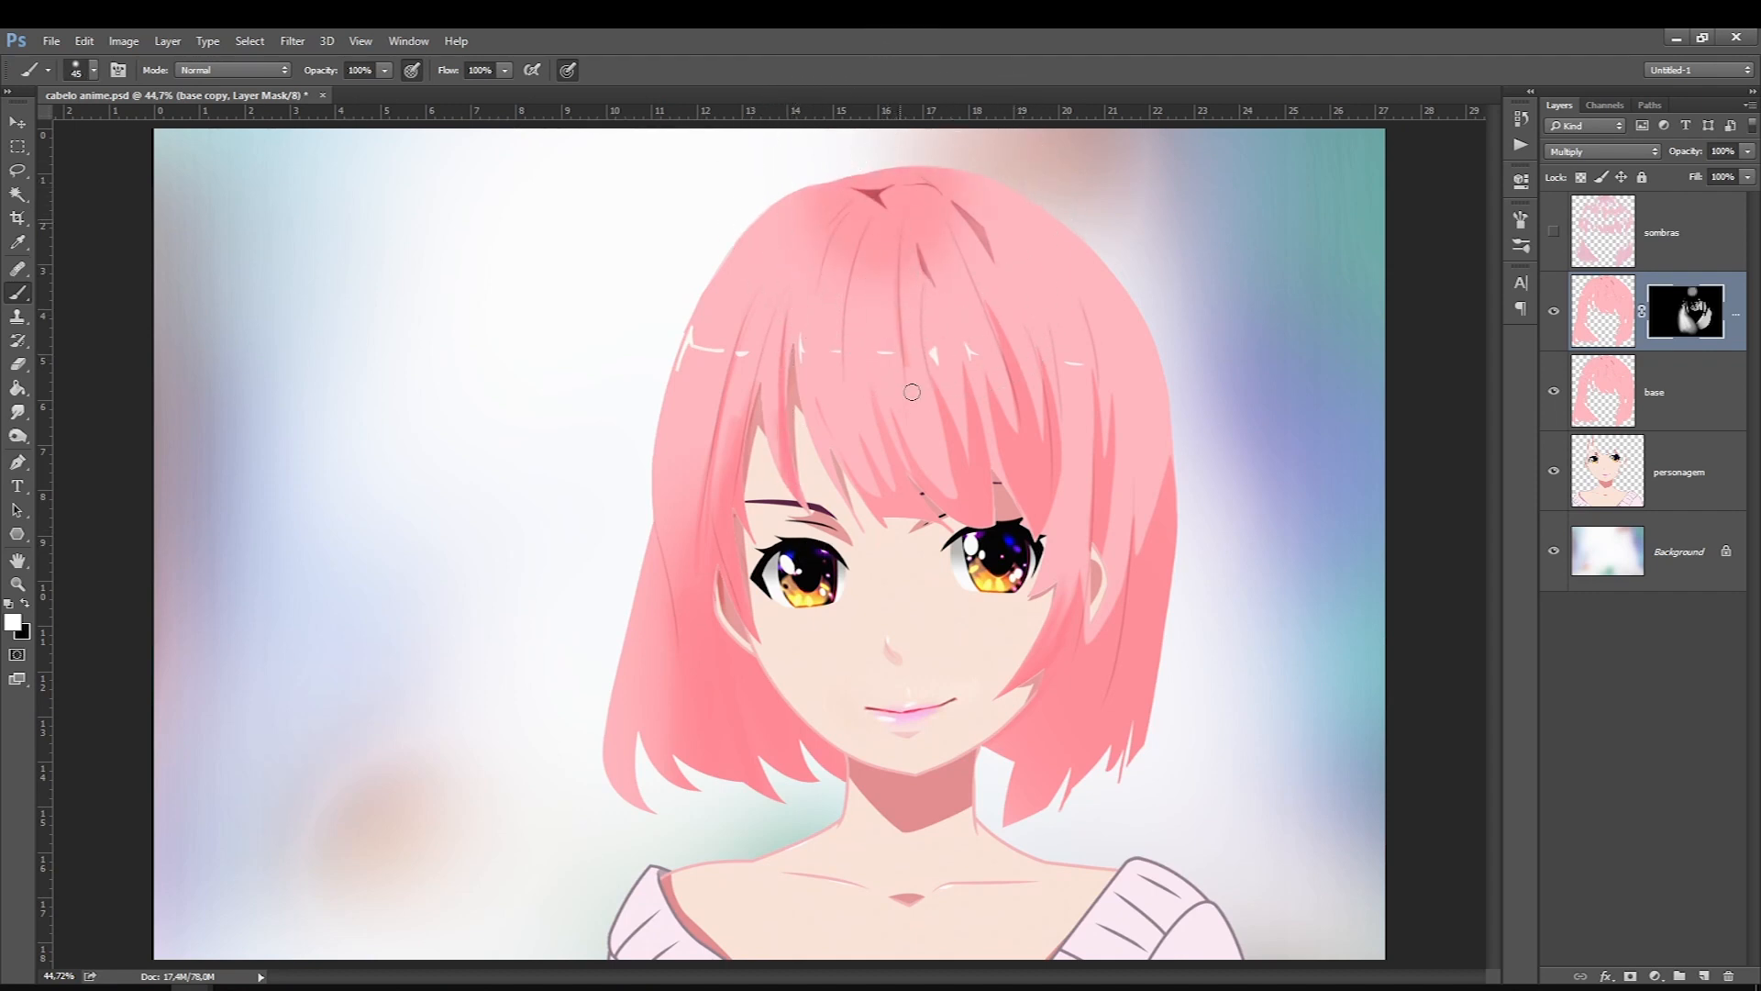
pyautogui.press(']')
pyautogui.press(']')
pyautogui.press(']')
pyautogui.press(']')
pyautogui.moveTo(868, 198); pyautogui.dragTo(911, 176)
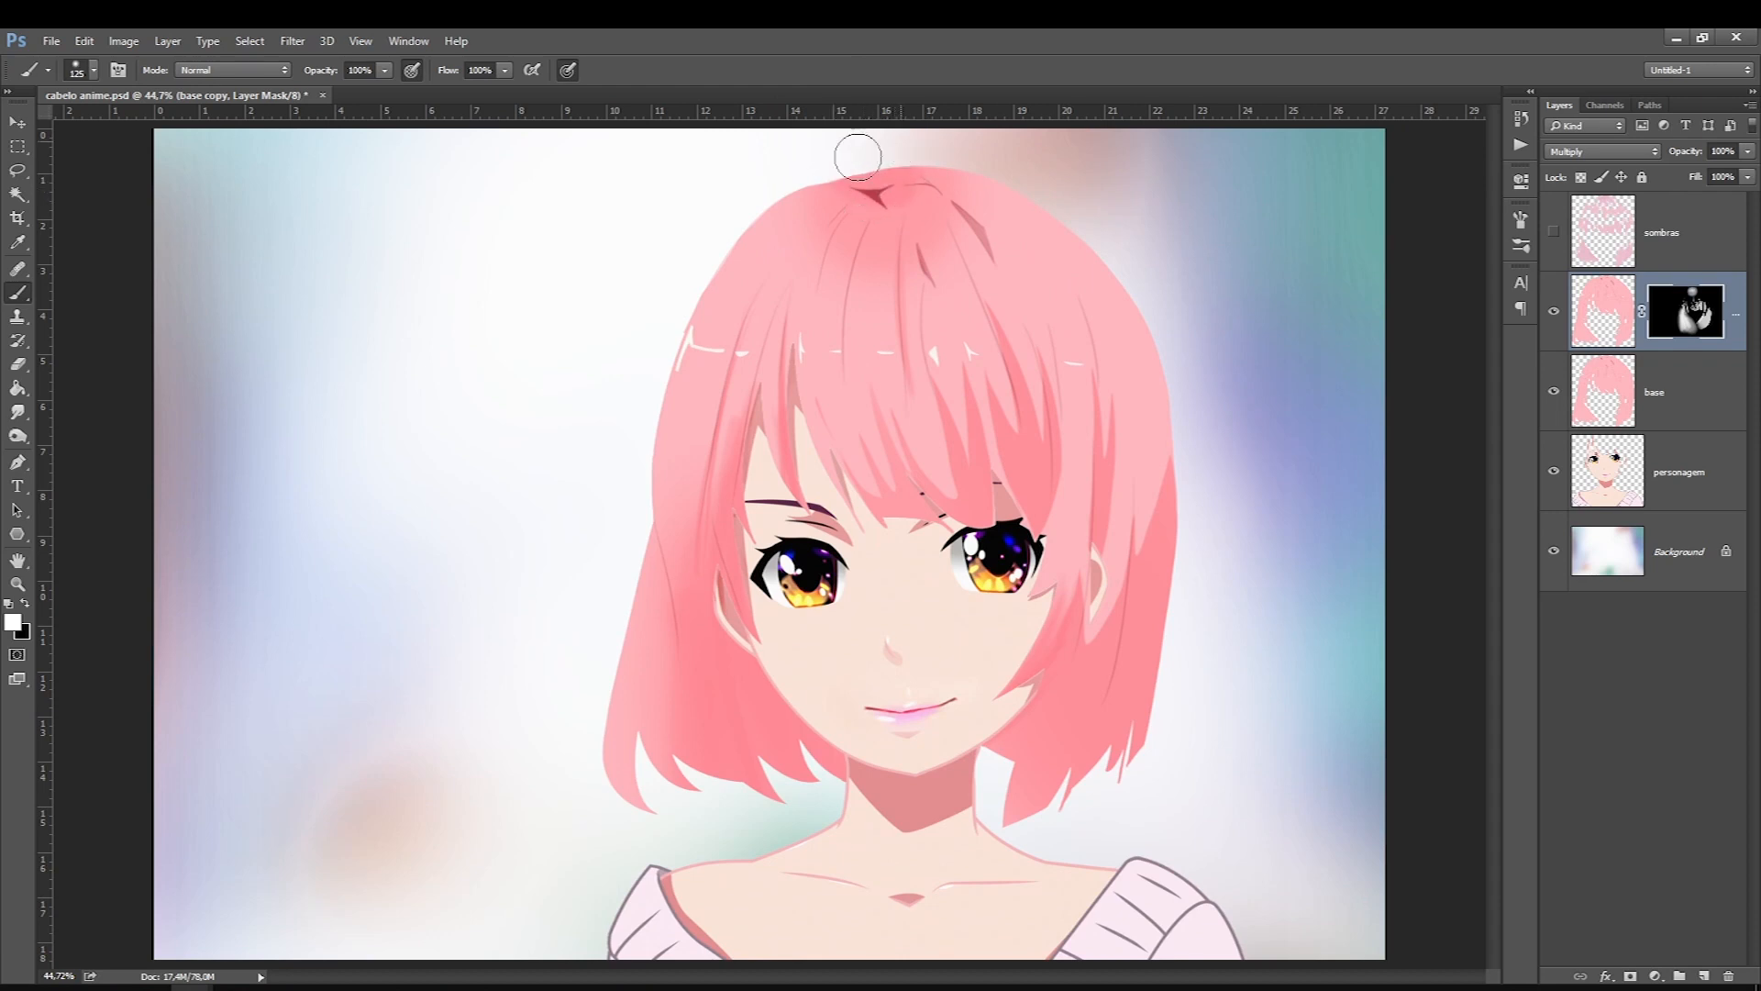
pyautogui.press(']')
pyautogui.press(']')
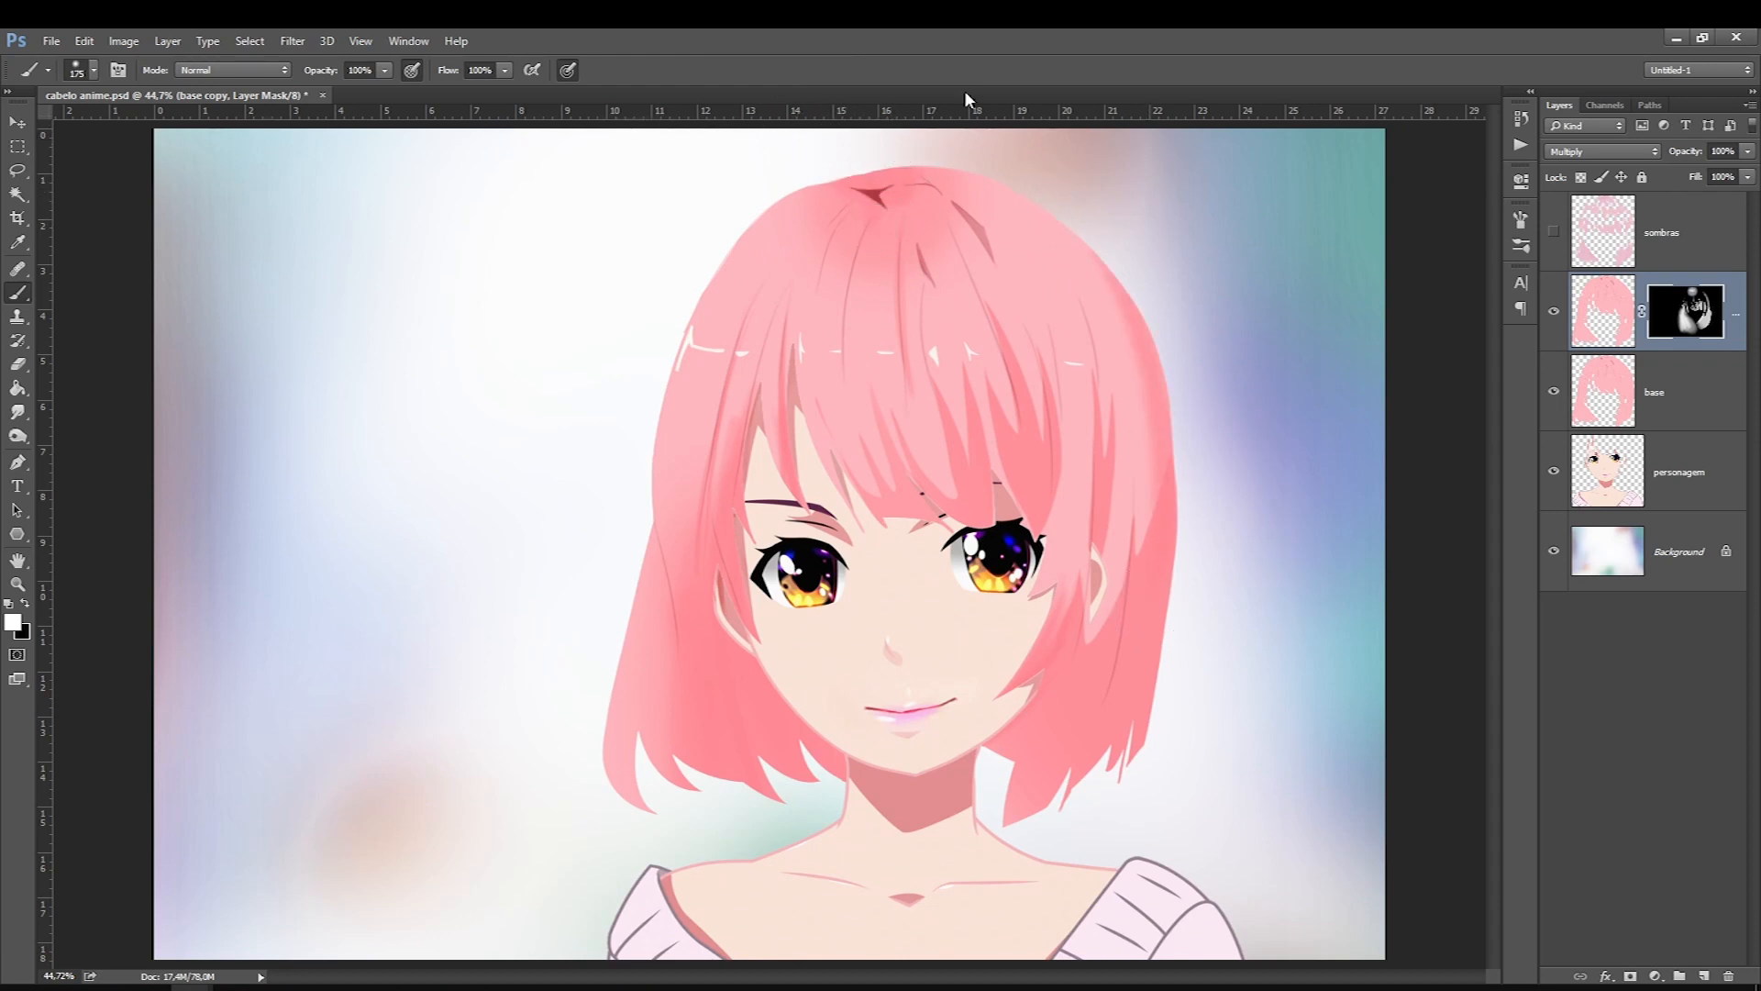
# Step: Compare the hair with and without the masked base copy, and make the sombras layer active and visible above it
pyautogui.click(1552, 312)
pyautogui.click(1551, 311)
pyautogui.click(1587, 257)
pyautogui.click(1554, 237)
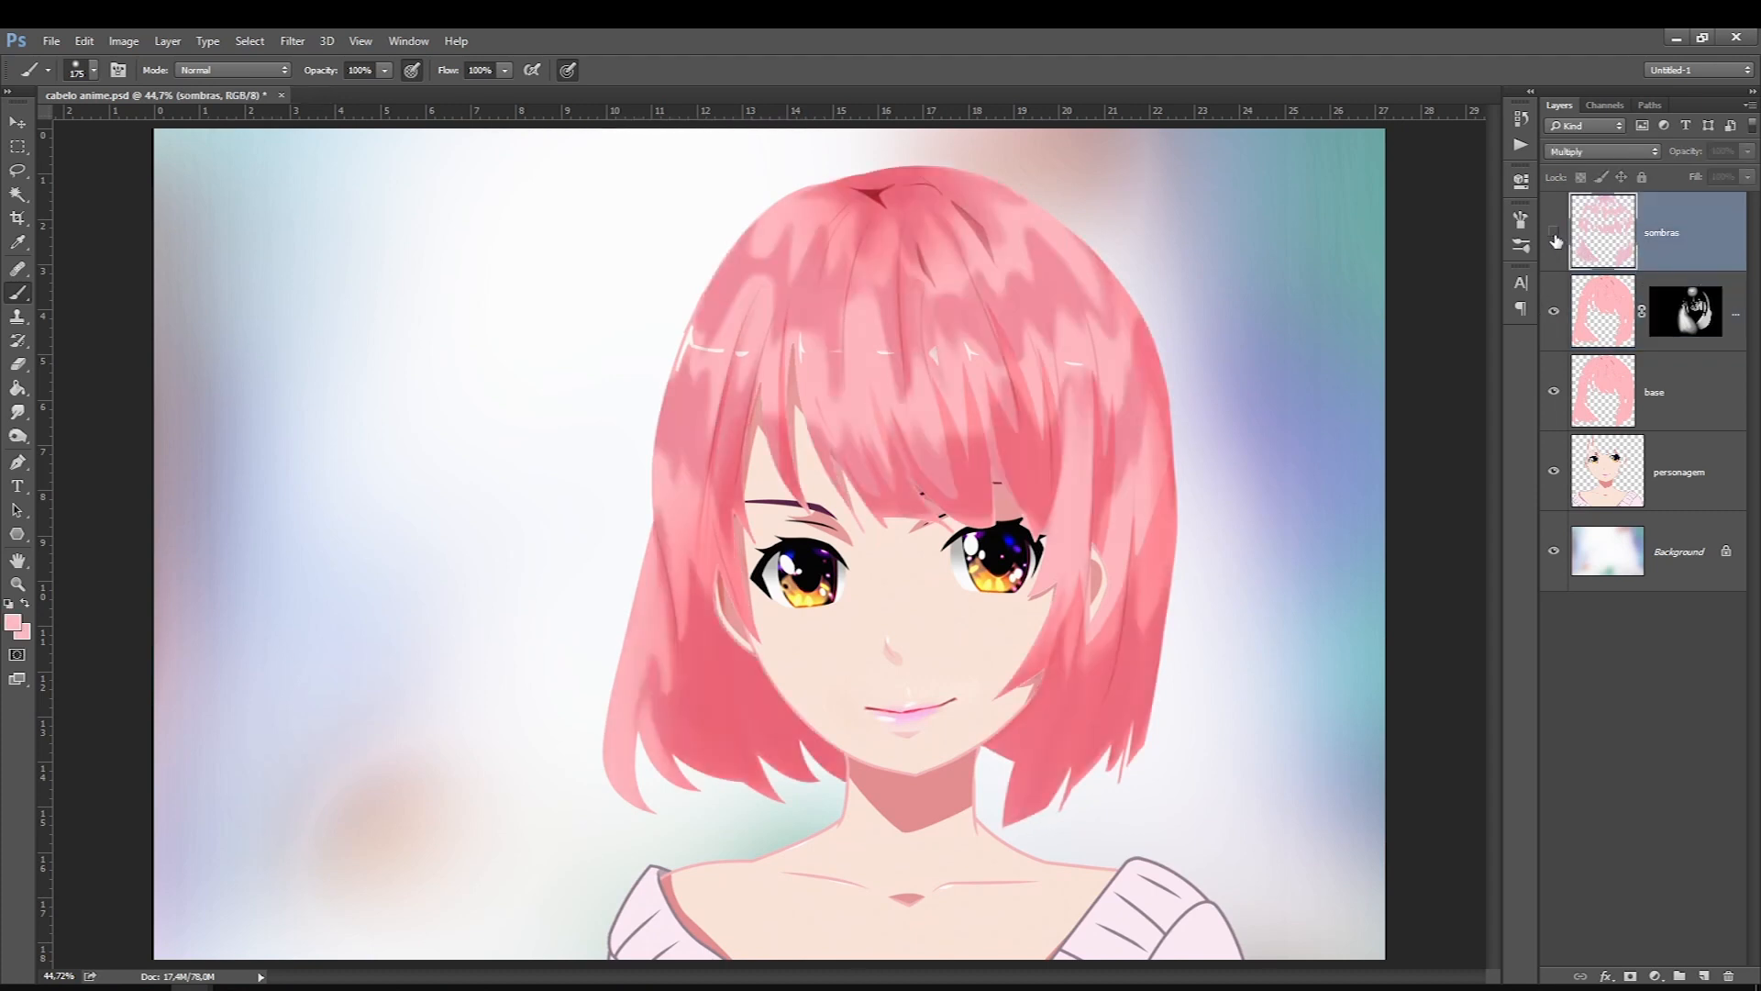
pyautogui.click(1555, 235)
pyautogui.click(1555, 235)
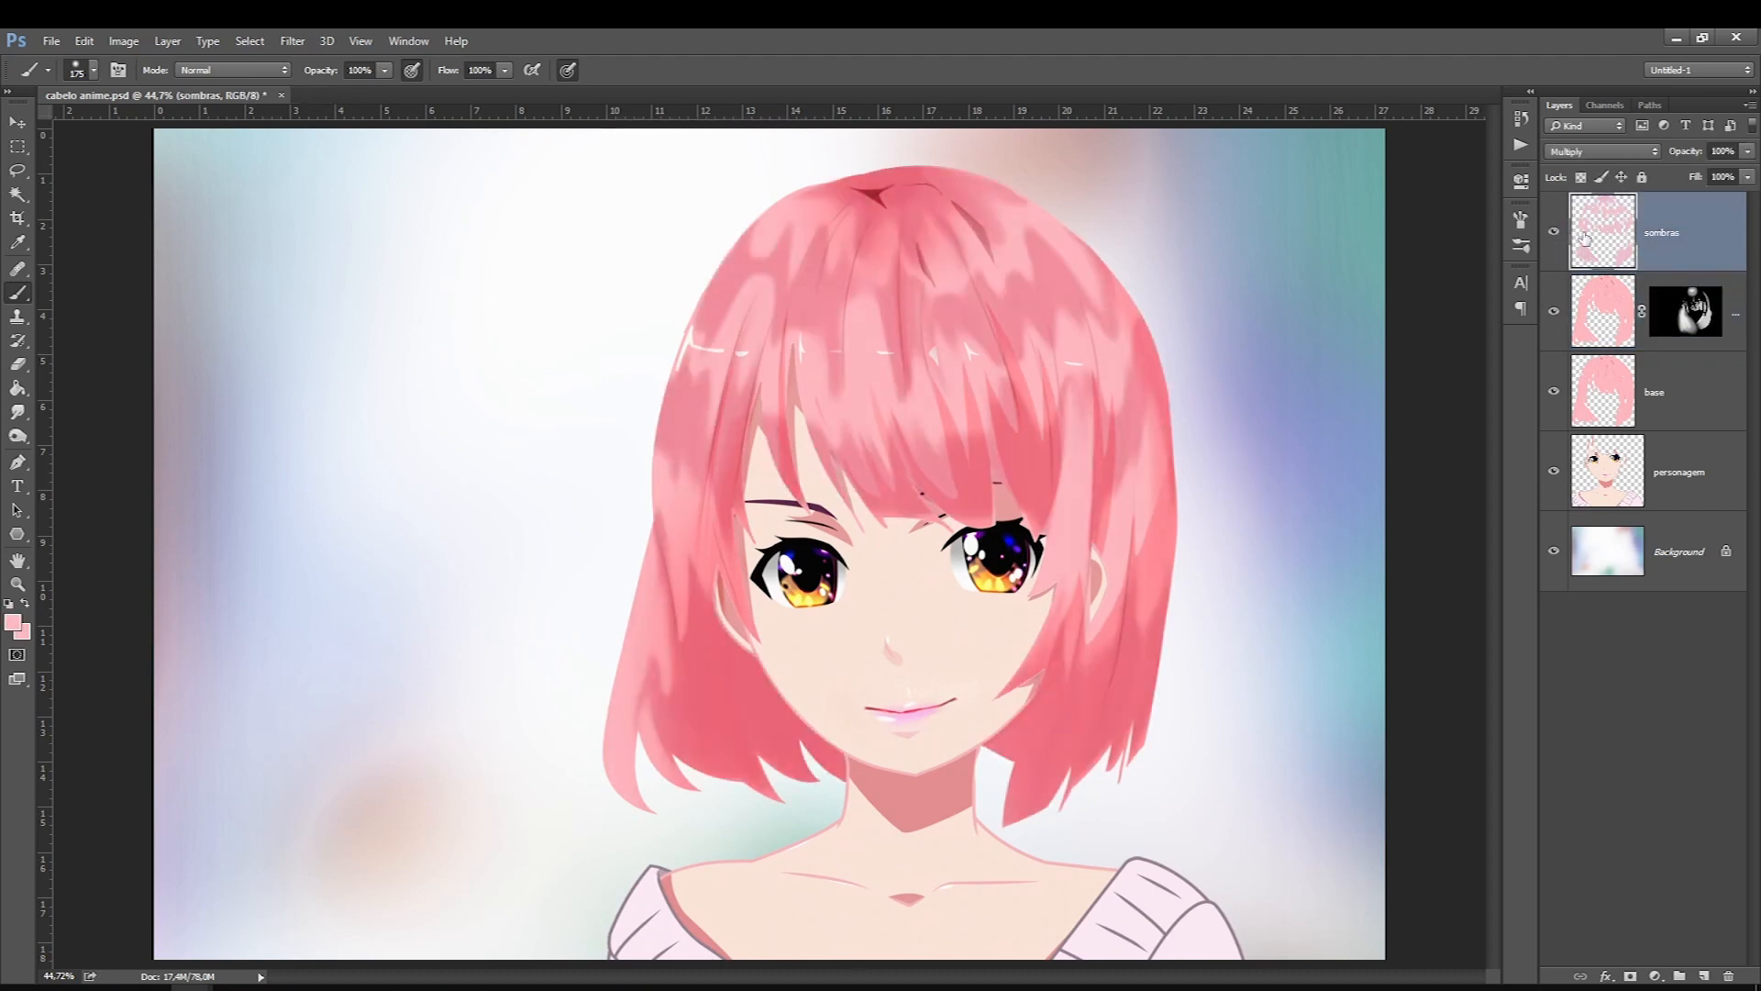
# Step: Lower the sombras layer's opacity to 37% and compare the hair with and without it
pyautogui.click(1749, 152)
pyautogui.moveTo(1747, 177); pyautogui.dragTo(1730, 176)
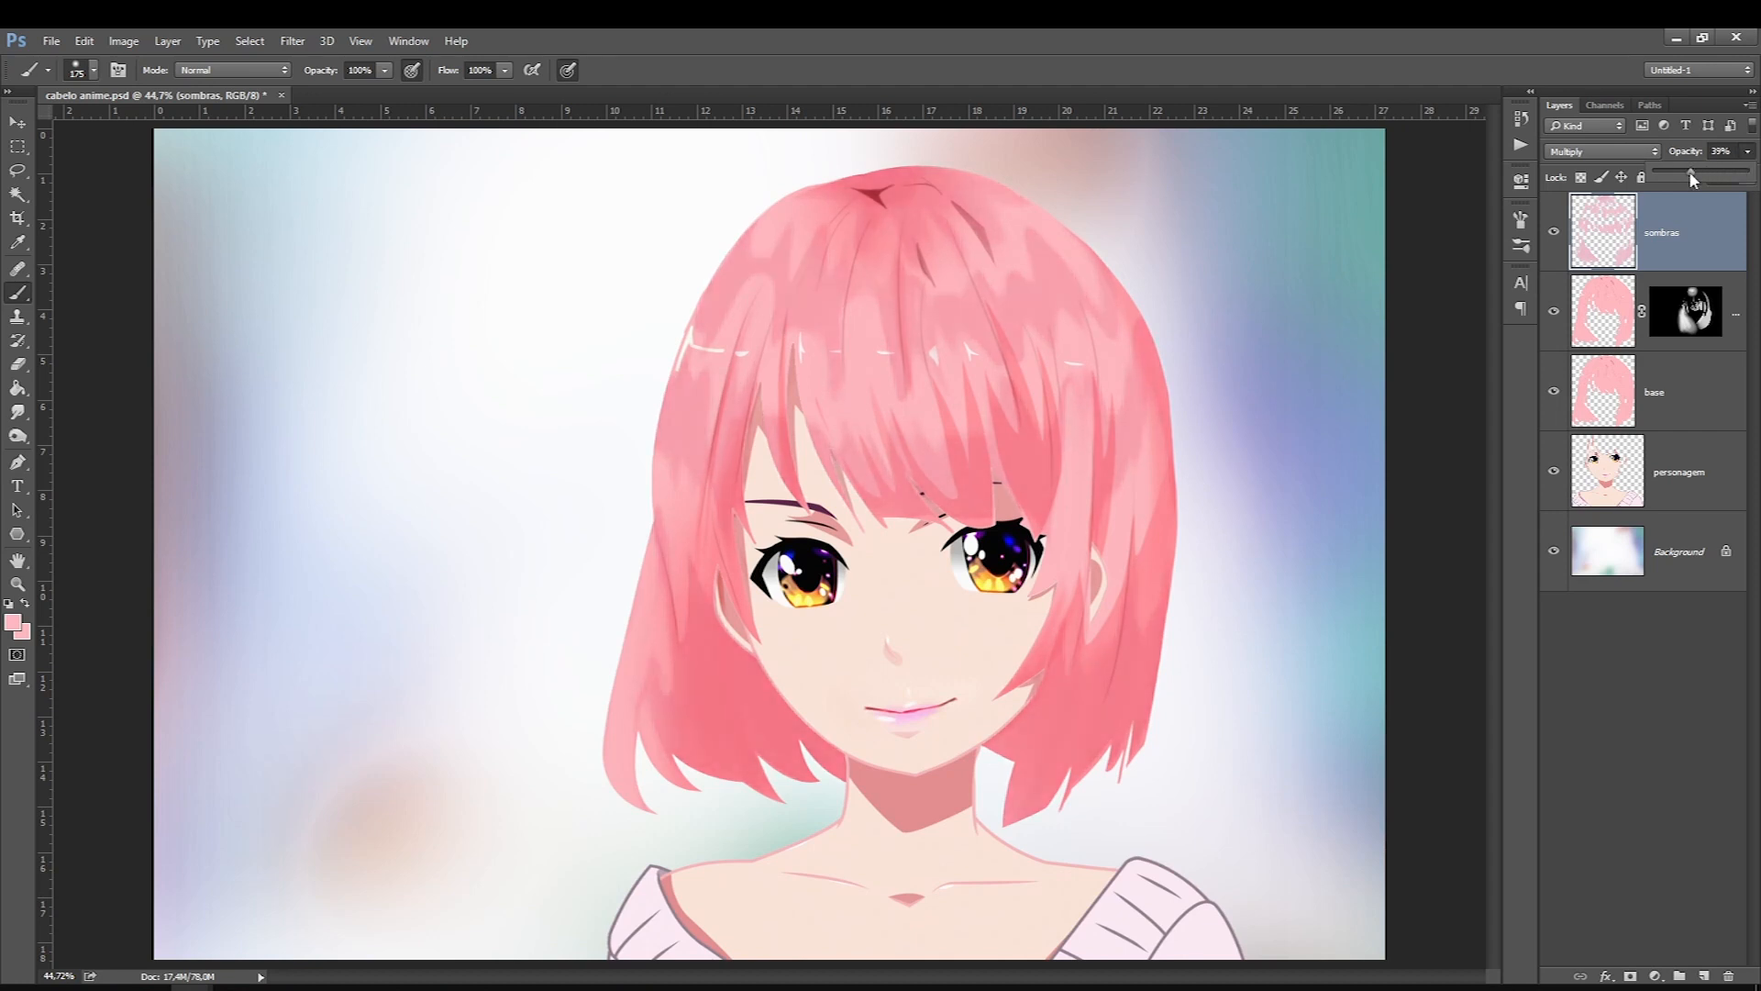
pyautogui.click(1555, 234)
pyautogui.click(1555, 235)
pyautogui.click(1555, 235)
pyautogui.click(1556, 235)
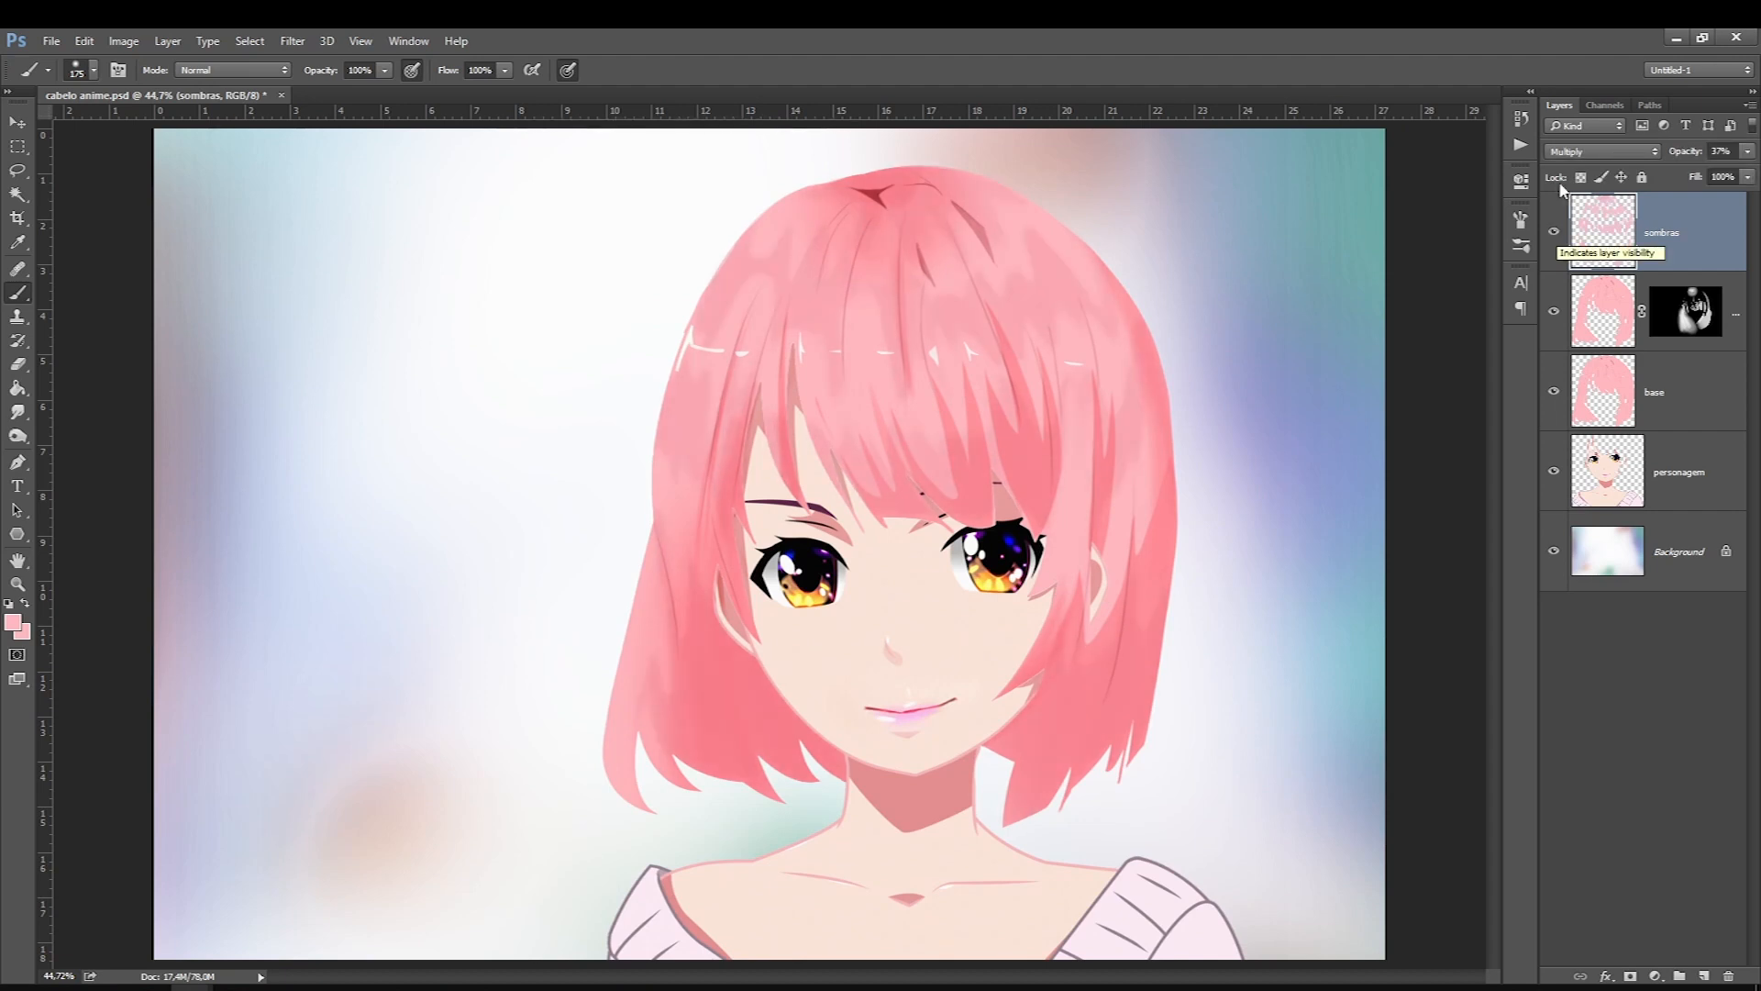
pyautogui.click(1557, 246)
pyautogui.click(1557, 246)
pyautogui.click(1556, 232)
pyautogui.click(1557, 232)
# Step: Merge the sombras layer with the masked base copy and set the merged layer's blend mode to Multiply
pyautogui.keyDown('ctrl'); pyautogui.click(1731, 343); pyautogui.keyUp('ctrl')
pyautogui.rightClick(1731, 341)
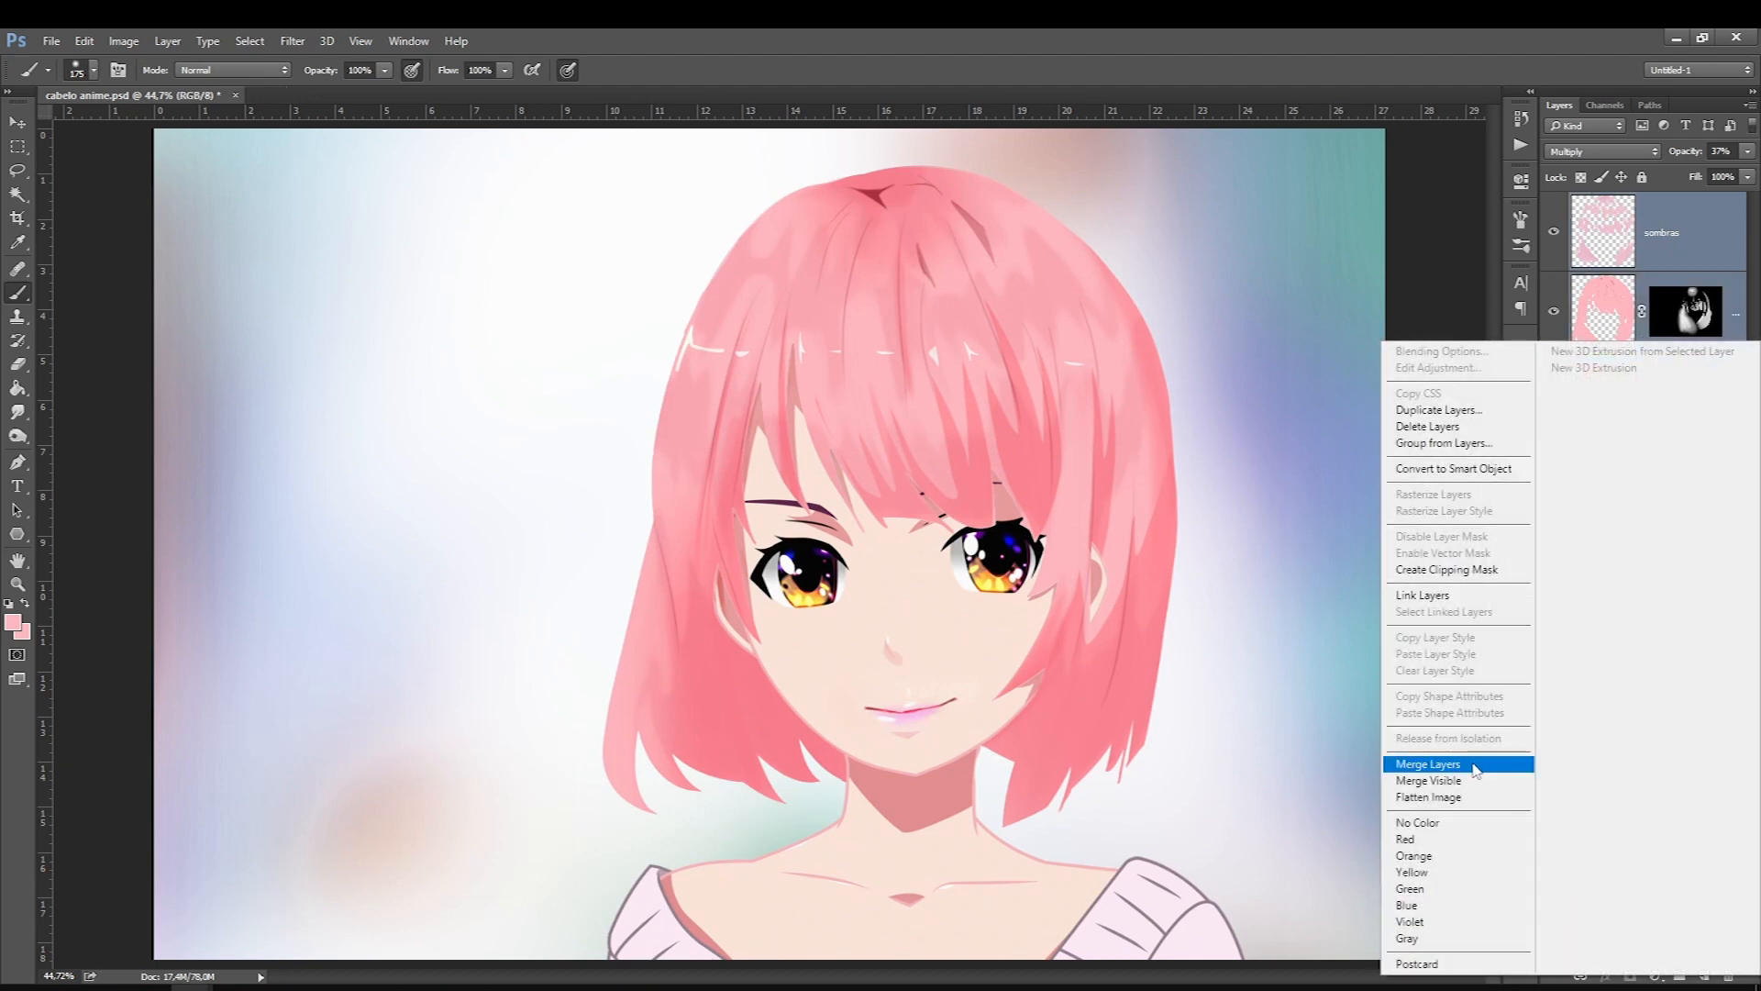
pyautogui.click(1429, 764)
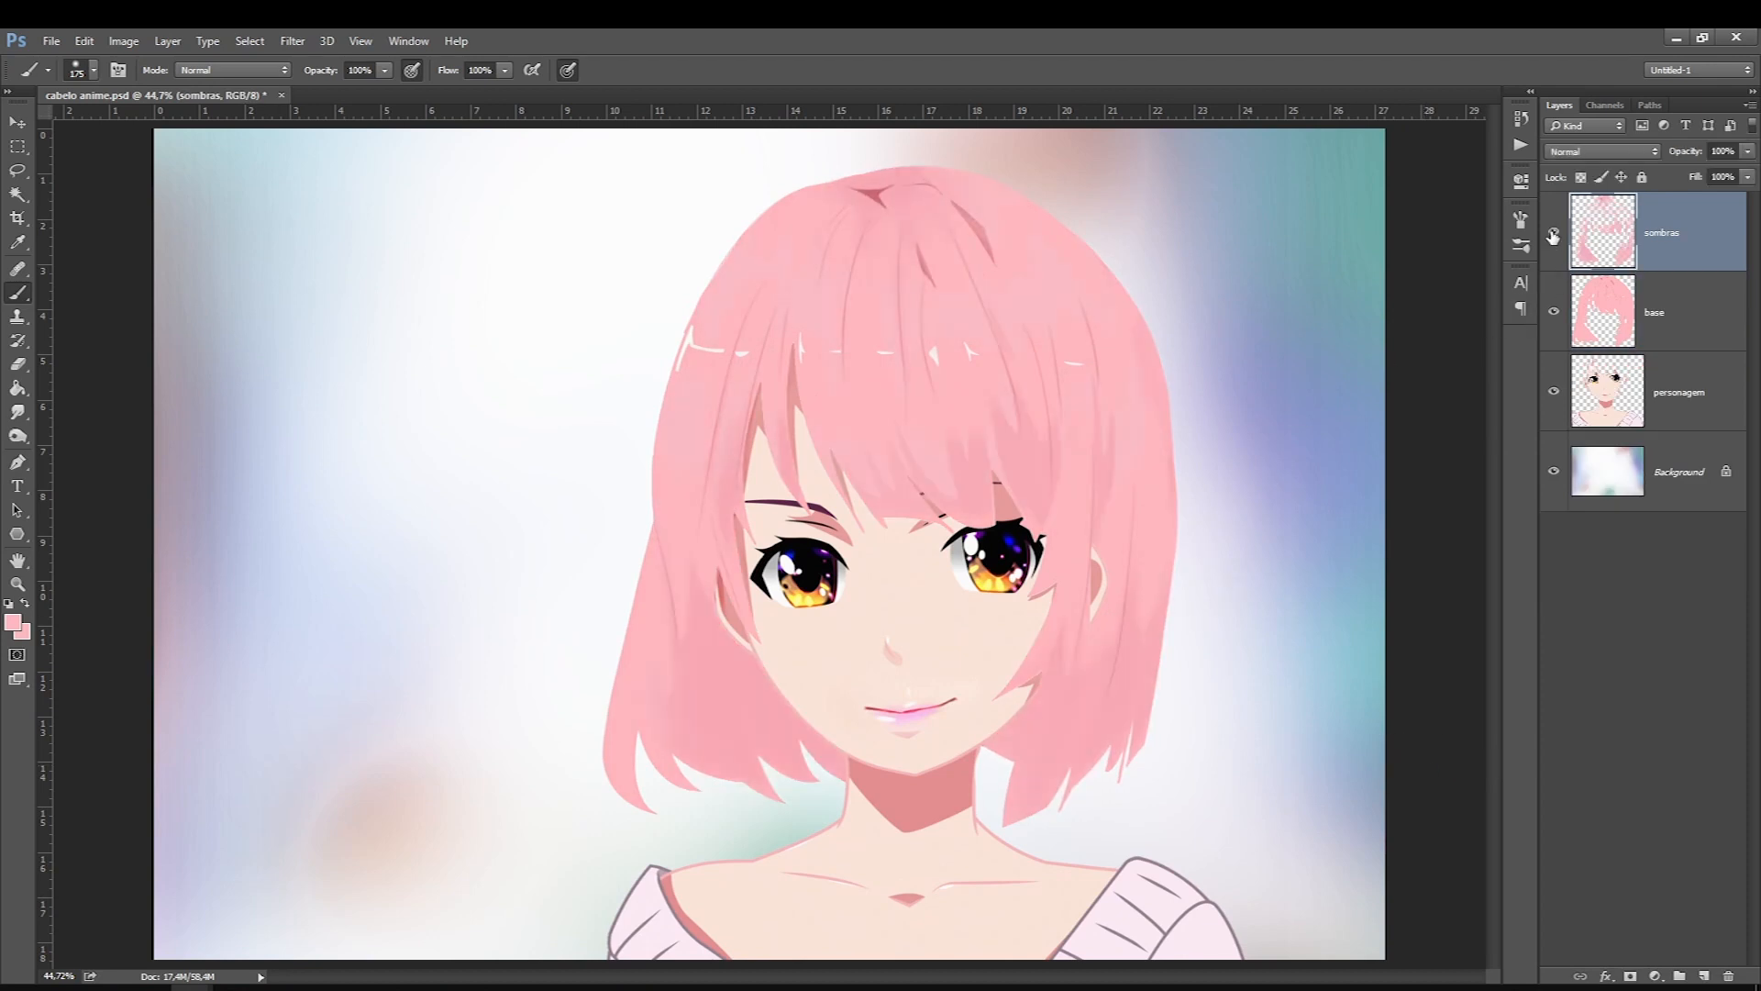
pyautogui.click(1587, 151)
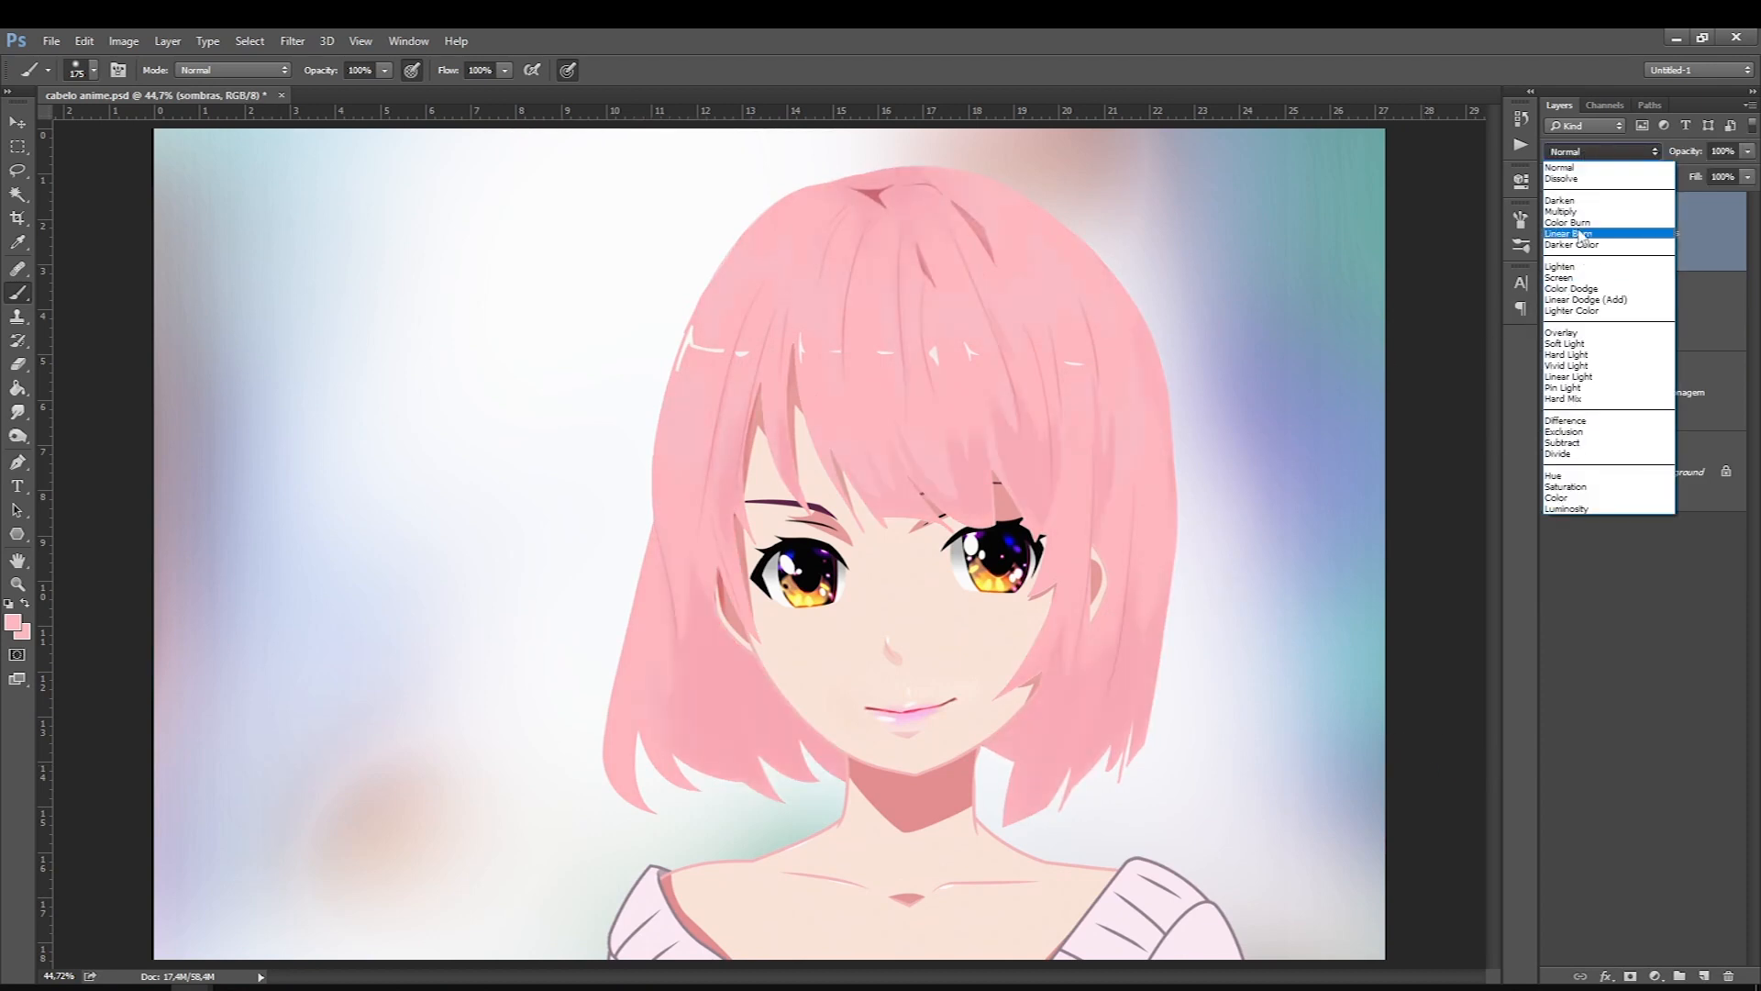
pyautogui.click(1564, 211)
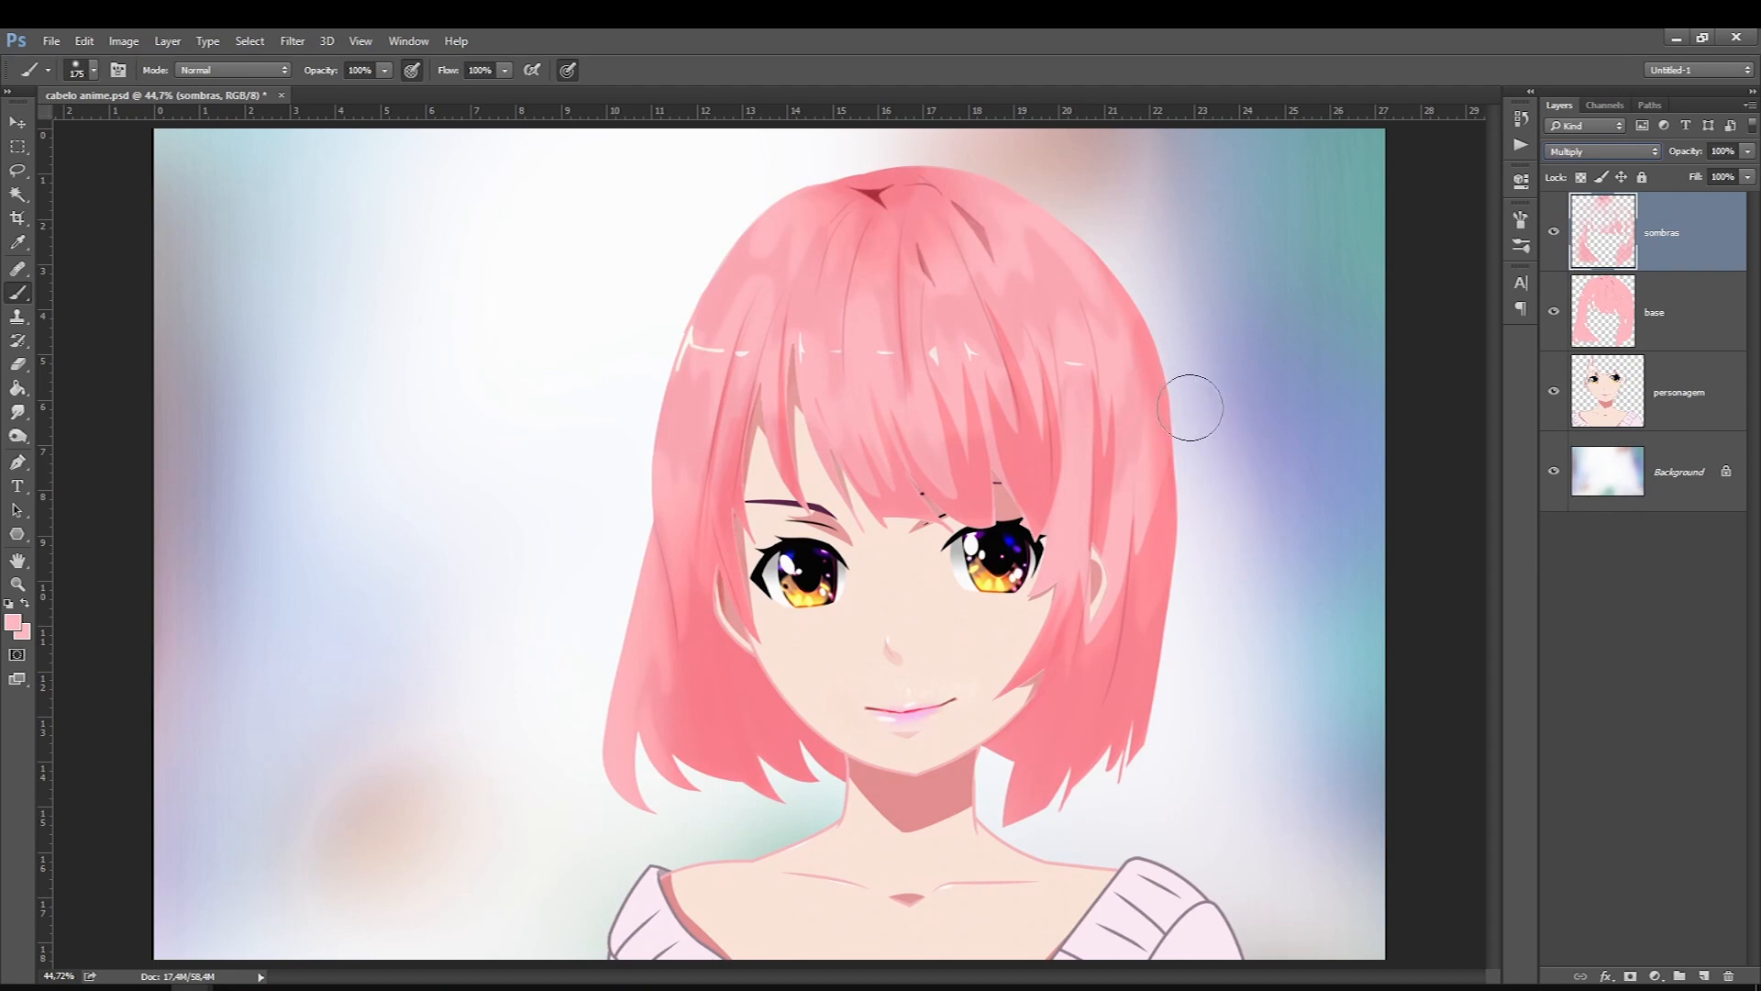
# Step: Compare the hair with and without the merged sombras layer, and strengthen its shadows with a duplicate
pyautogui.click(1554, 233)
pyautogui.click(1555, 234)
pyautogui.click(1555, 237)
pyautogui.click(1554, 234)
pyautogui.hotkey('ctrl', 'j')
pyautogui.press('r')
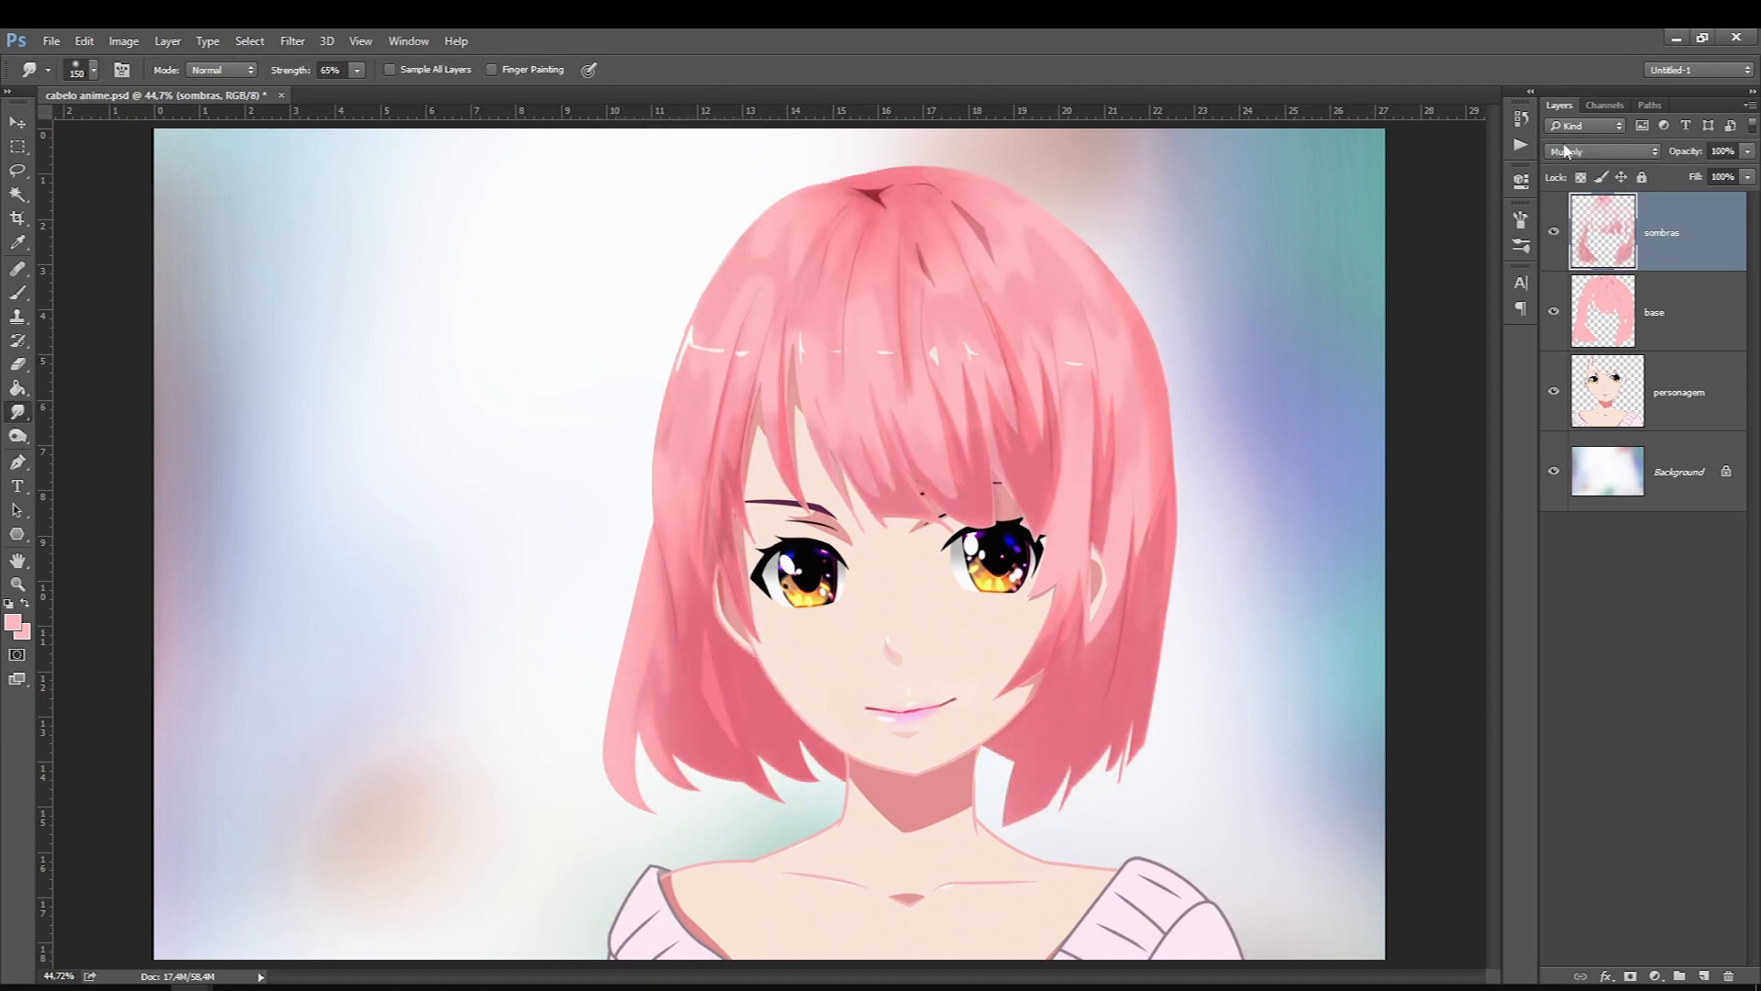
# Step: Try stacking several duplicates of the sombras layer to darken the hair, and undo the surplus copies
pyautogui.hotkey('ctrl', 'j')
pyautogui.hotkey('ctrl', 'j')
pyautogui.hotkey('ctrl', 'j')
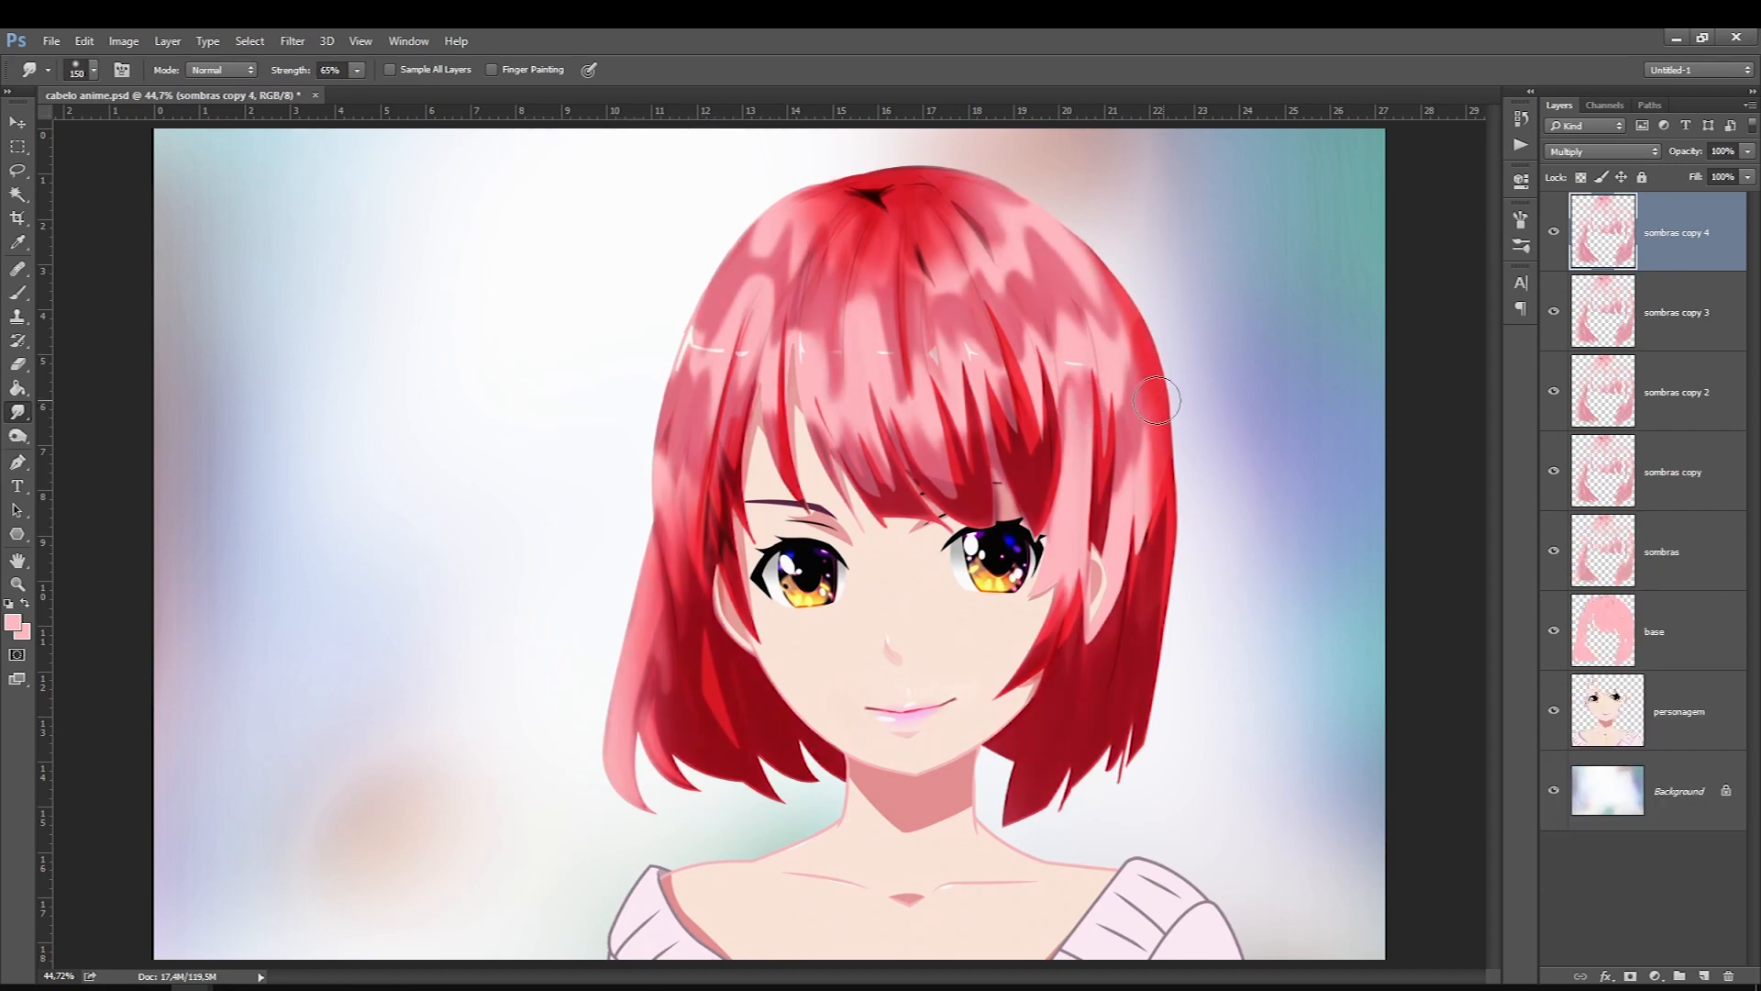
pyautogui.hotkey('ctrl', 'alt', 'z')
pyautogui.hotkey('ctrl', 'alt', 'z')
pyautogui.hotkey('ctrl', 'alt', 'z')
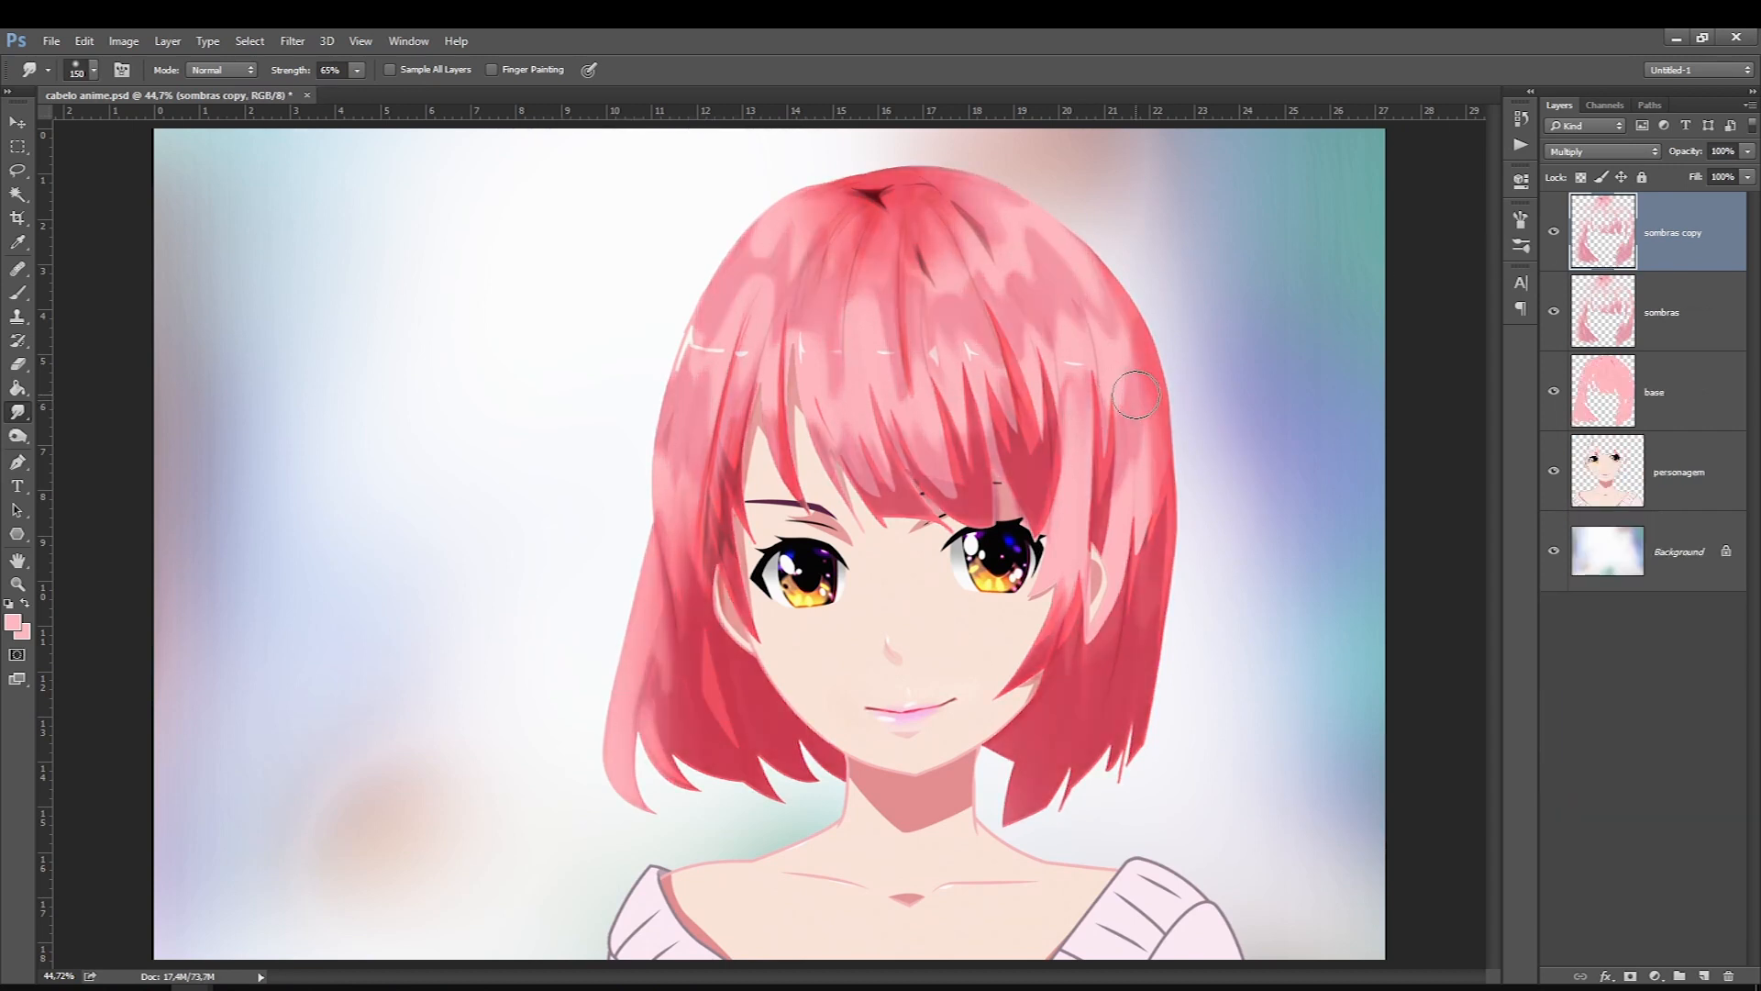
# Step: Compare the hair with and without the sombras copy, try a Hue/Saturation change, and delete the copy
pyautogui.click(1554, 231)
pyautogui.click(1554, 231)
pyautogui.hotkey('ctrl', 'u')
pyautogui.moveTo(365, 705); pyautogui.dragTo(316, 706)
pyautogui.press('Return')
pyautogui.click(17, 293)
pyautogui.press('Delete')
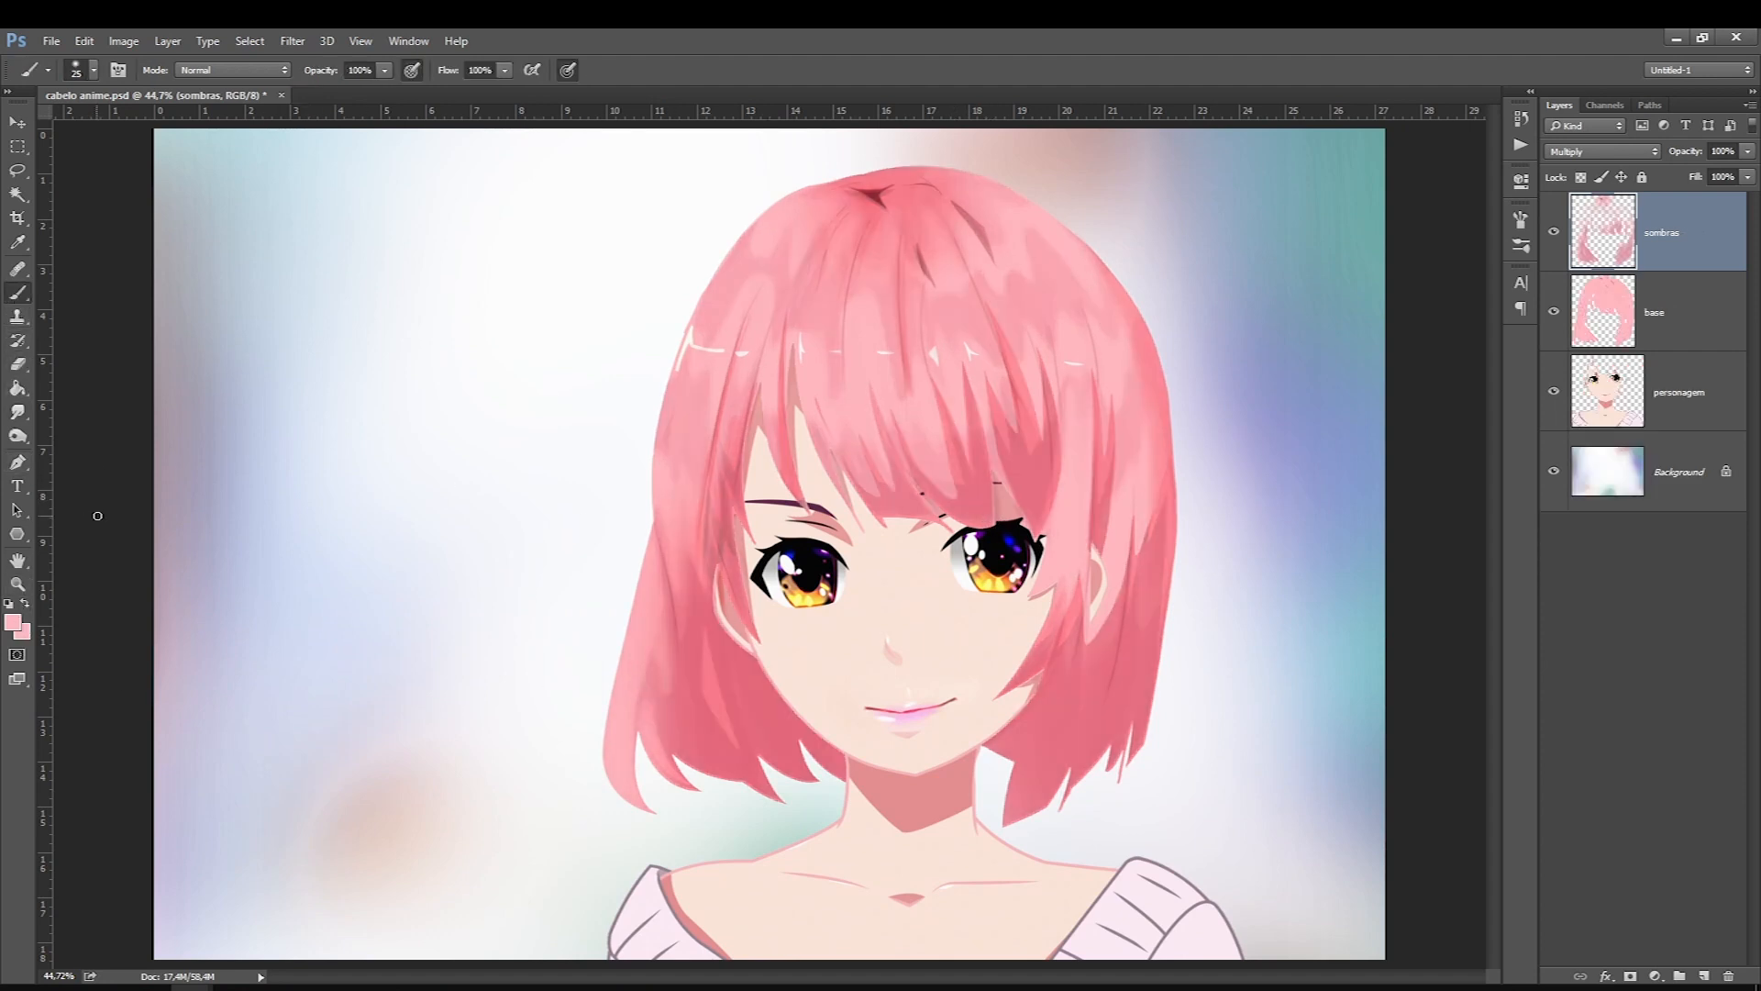
# Step: Sample the dark pink of the fringe shadow, #e67082, as the foreground colour and make the base layer active
pyautogui.click(13, 623)
pyautogui.click(985, 496)
pyautogui.press('Return')
pyautogui.click(1604, 312)
# Step: Compare the hair repeatedly with and without the sombras shadows, and make the sombras layer active
pyautogui.click(1550, 235)
pyautogui.click(1550, 235)
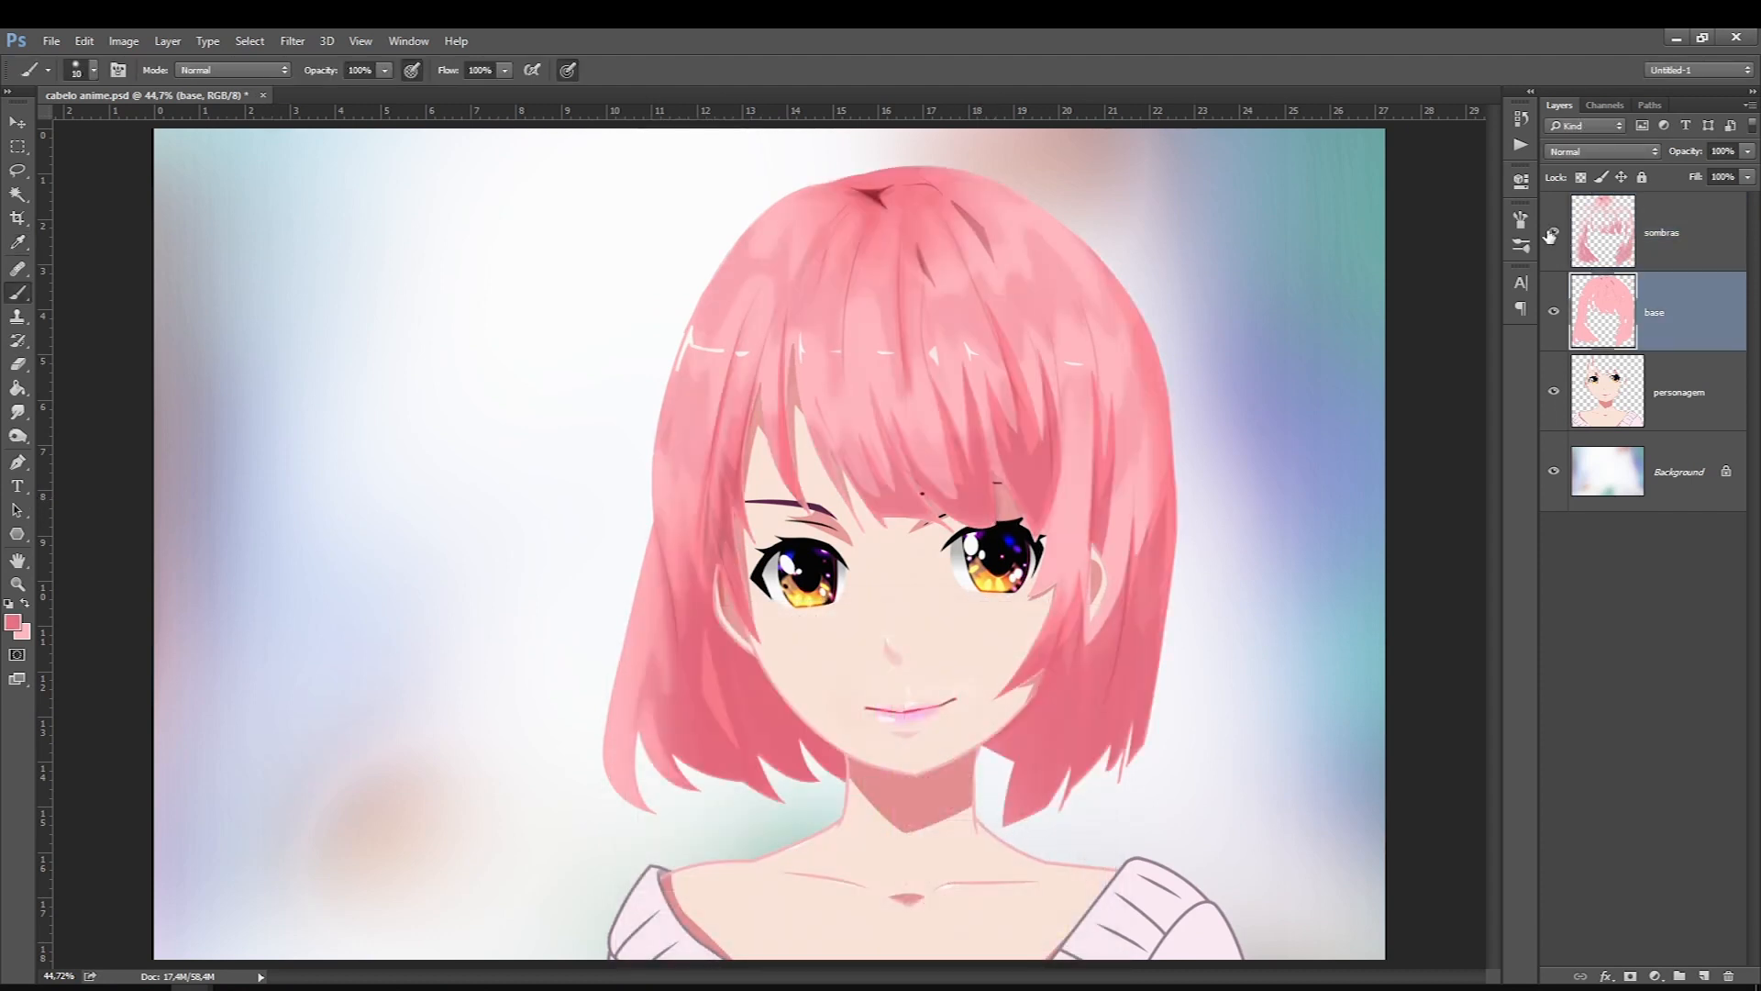
pyautogui.click(1550, 235)
pyautogui.click(1550, 235)
pyautogui.click(1550, 234)
pyautogui.click(1550, 235)
pyautogui.click(1550, 235)
pyautogui.click(1550, 235)
pyautogui.click(1551, 235)
pyautogui.click(1551, 235)
pyautogui.click(1550, 235)
pyautogui.click(1550, 235)
pyautogui.click(1604, 230)
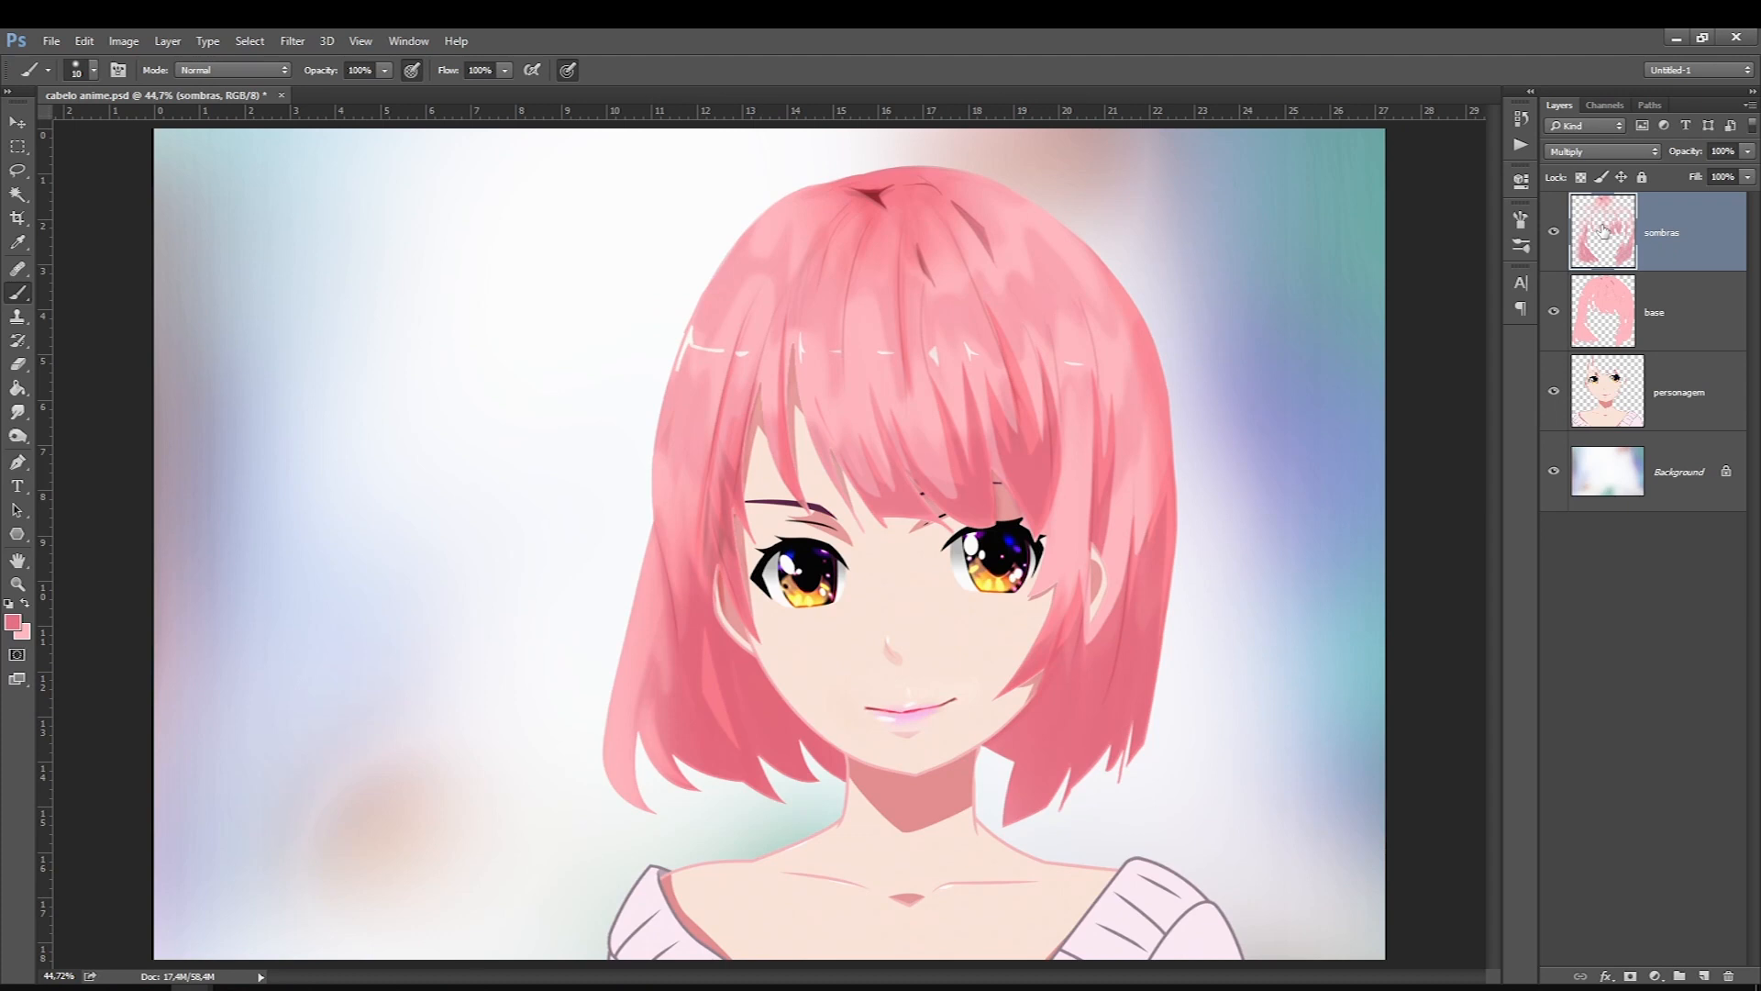
pyautogui.click(18, 171)
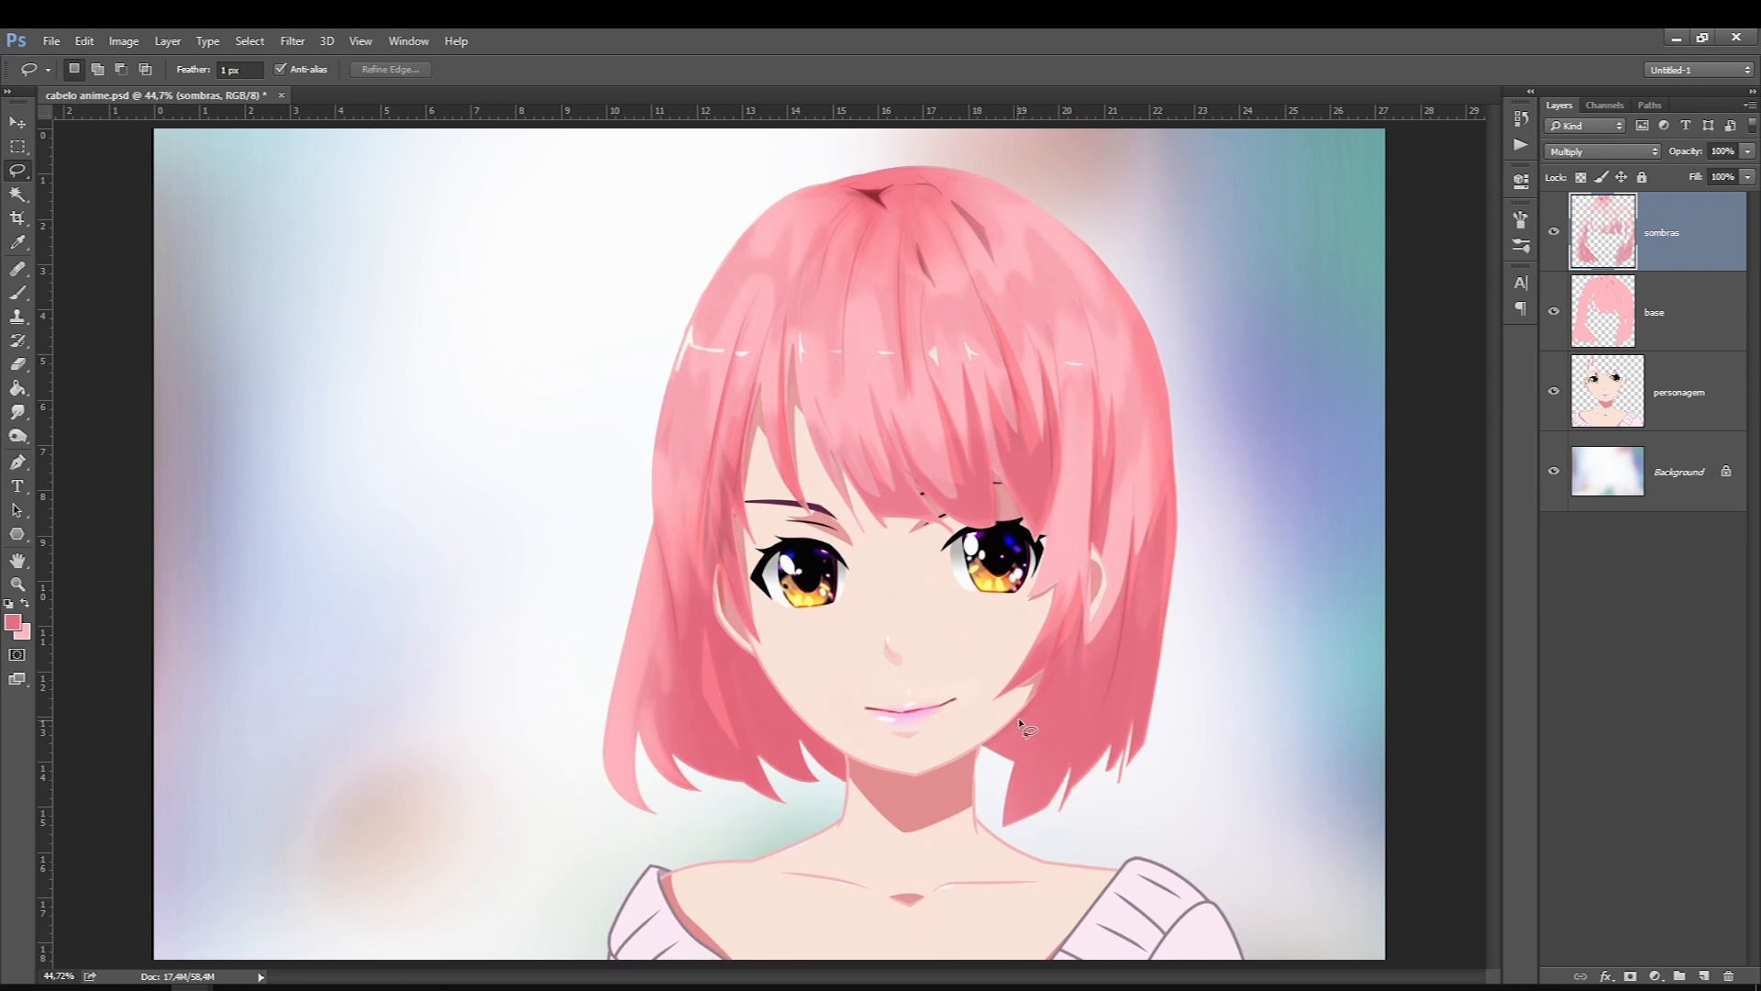
pyautogui.moveTo(1014, 768)
pyautogui.mouseDown()
pyautogui.moveTo(1042, 704)
pyautogui.moveTo(968, 744)
pyautogui.moveTo(1015, 767)
pyautogui.mouseUp()
pyautogui.hotkey('ctrl', 'd')
pyautogui.moveTo(789, 789)
pyautogui.mouseDown()
pyautogui.moveTo(795, 691)
pyautogui.moveTo(815, 776)
pyautogui.mouseUp()
pyautogui.hotkey('ctrl', 'd')
# Step: Load the base layer's hair shape as a selection and add a new layer above sombras
pyautogui.keyDown('ctrl'); pyautogui.click(1614, 321); pyautogui.keyUp('ctrl')
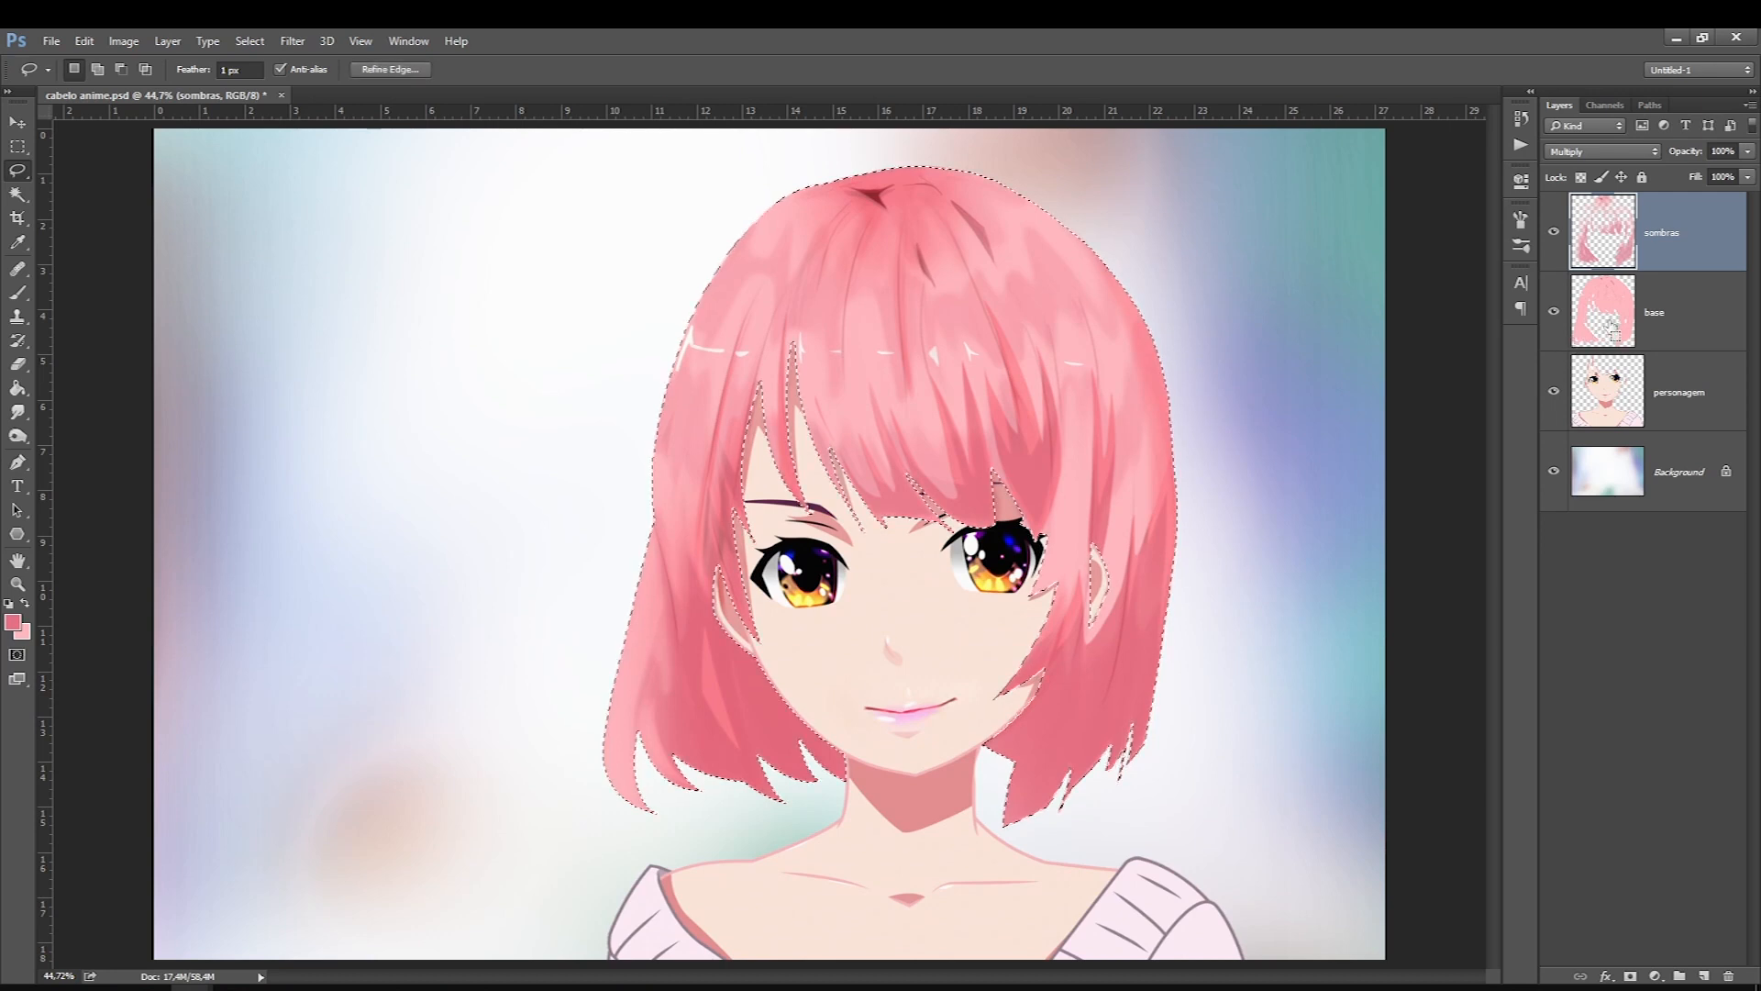
pyautogui.click(1617, 319)
pyautogui.click(1622, 264)
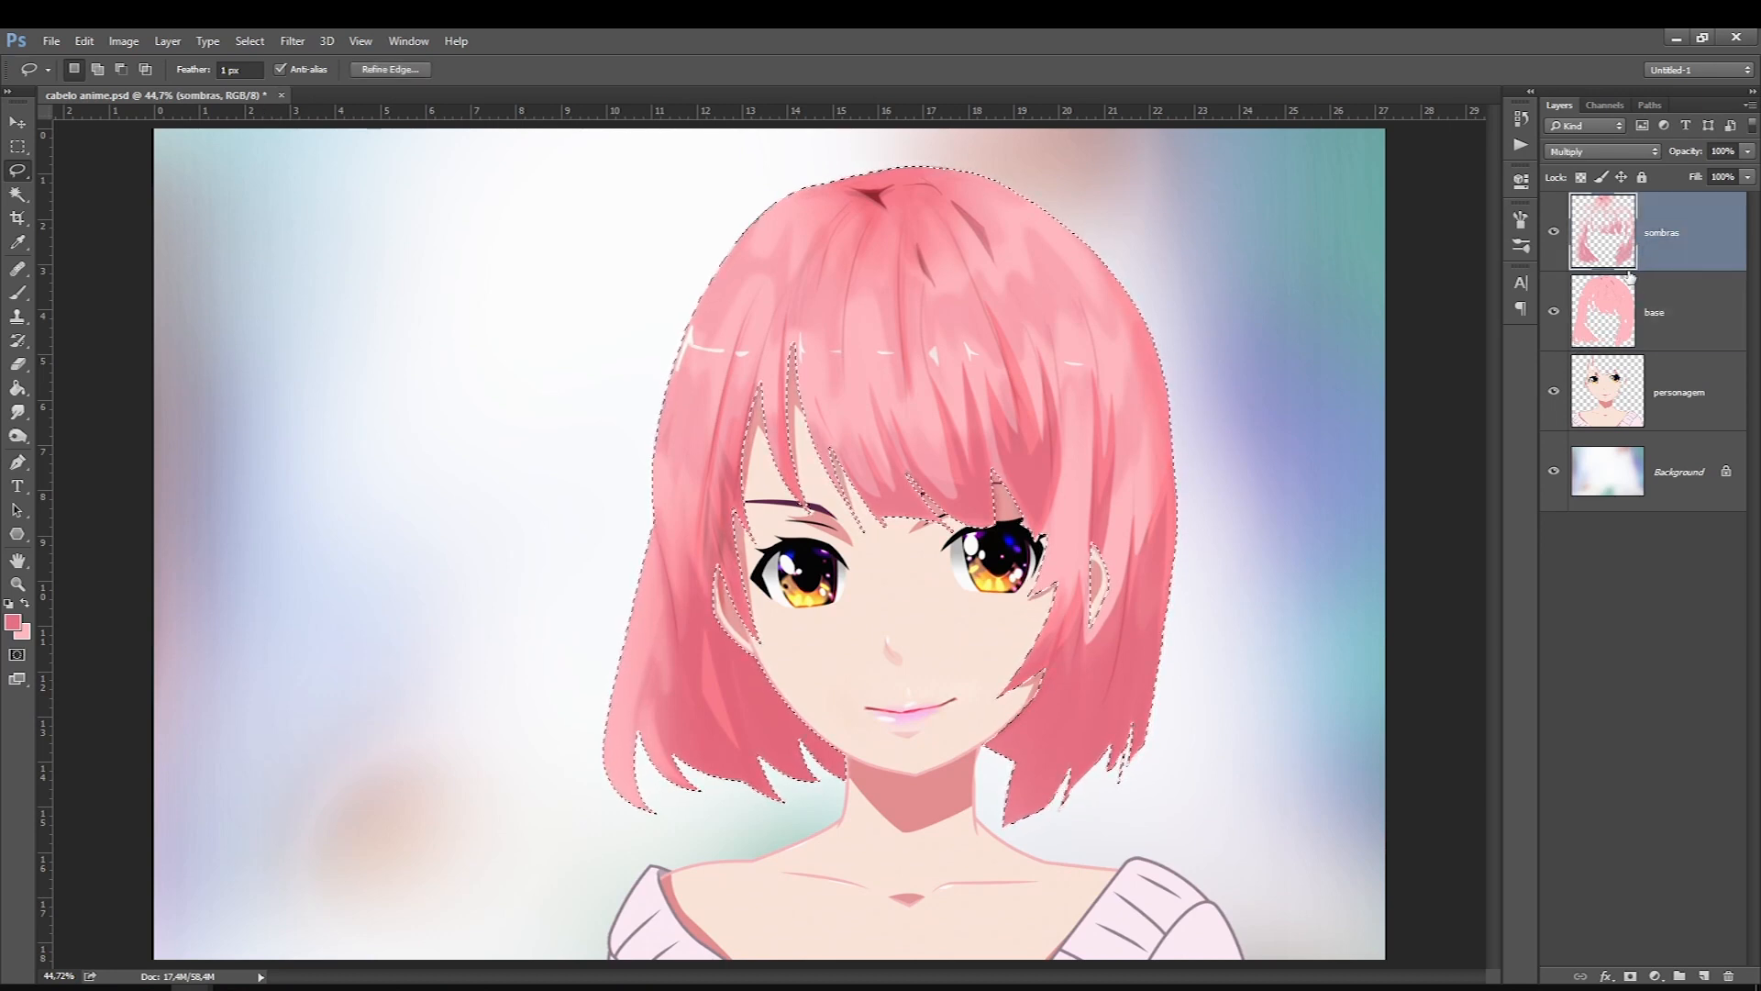
pyautogui.hotkey('ctrl', 'shift', 'alt', 'n')
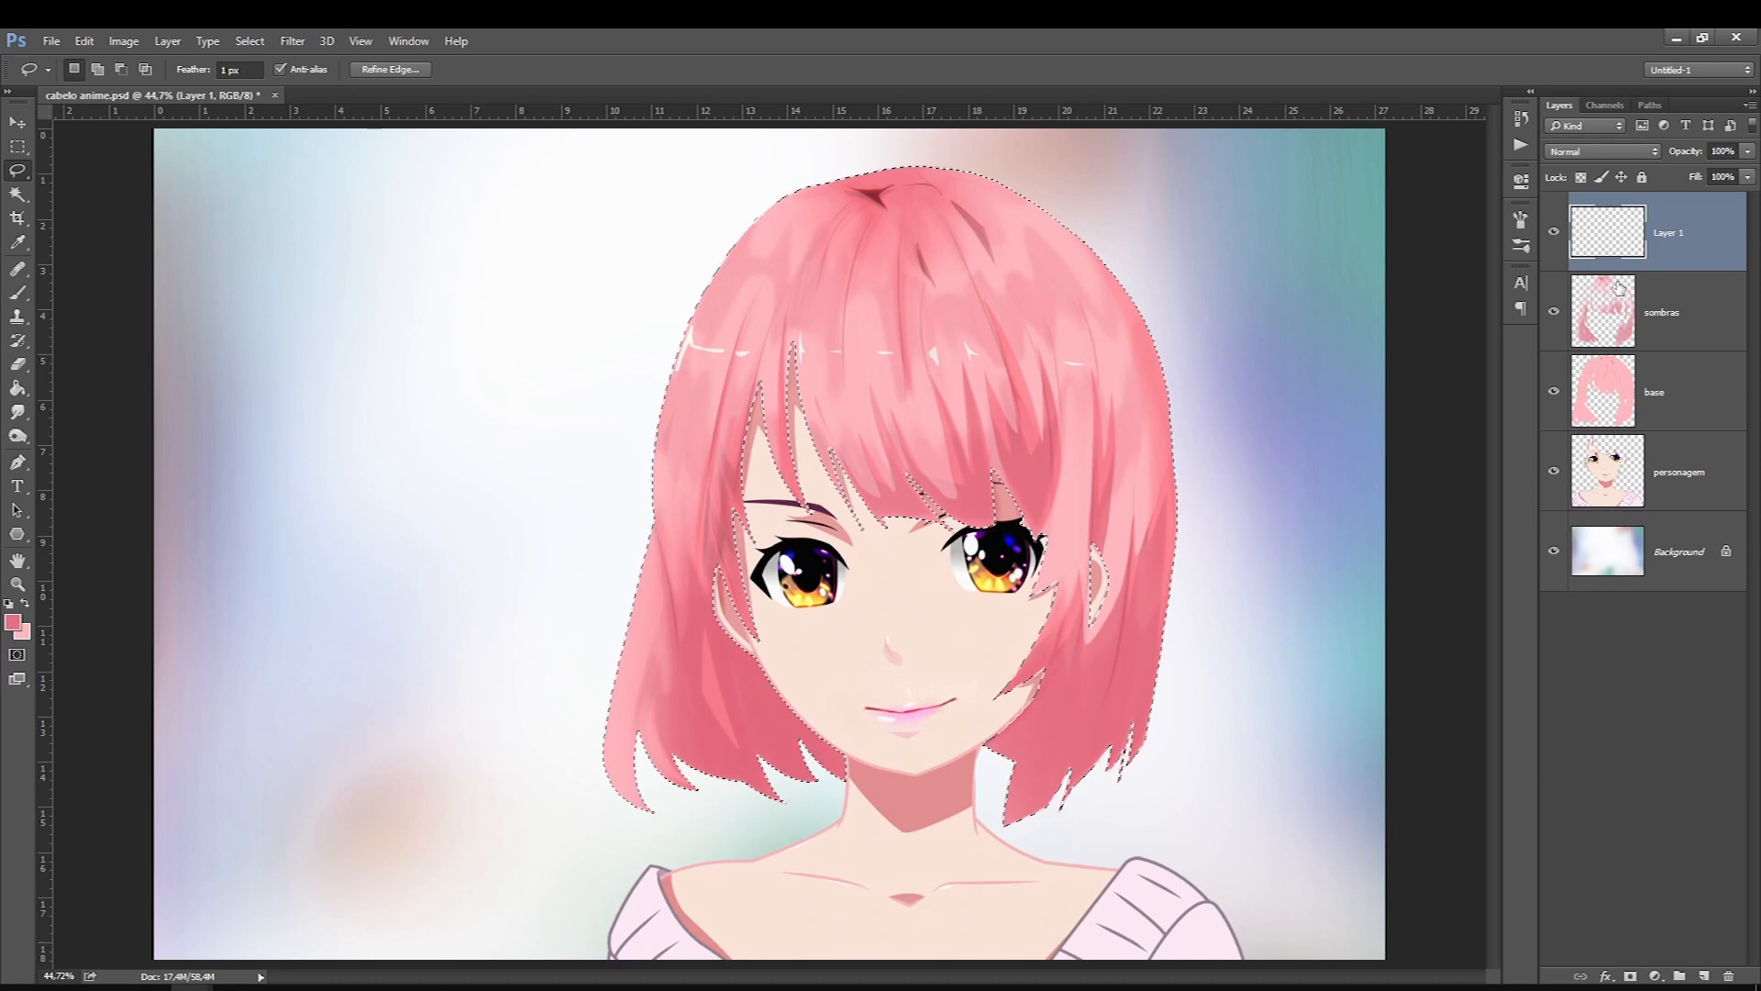
# Step: Set the foreground colour to a muted purple, #704ca6
pyautogui.click(13, 623)
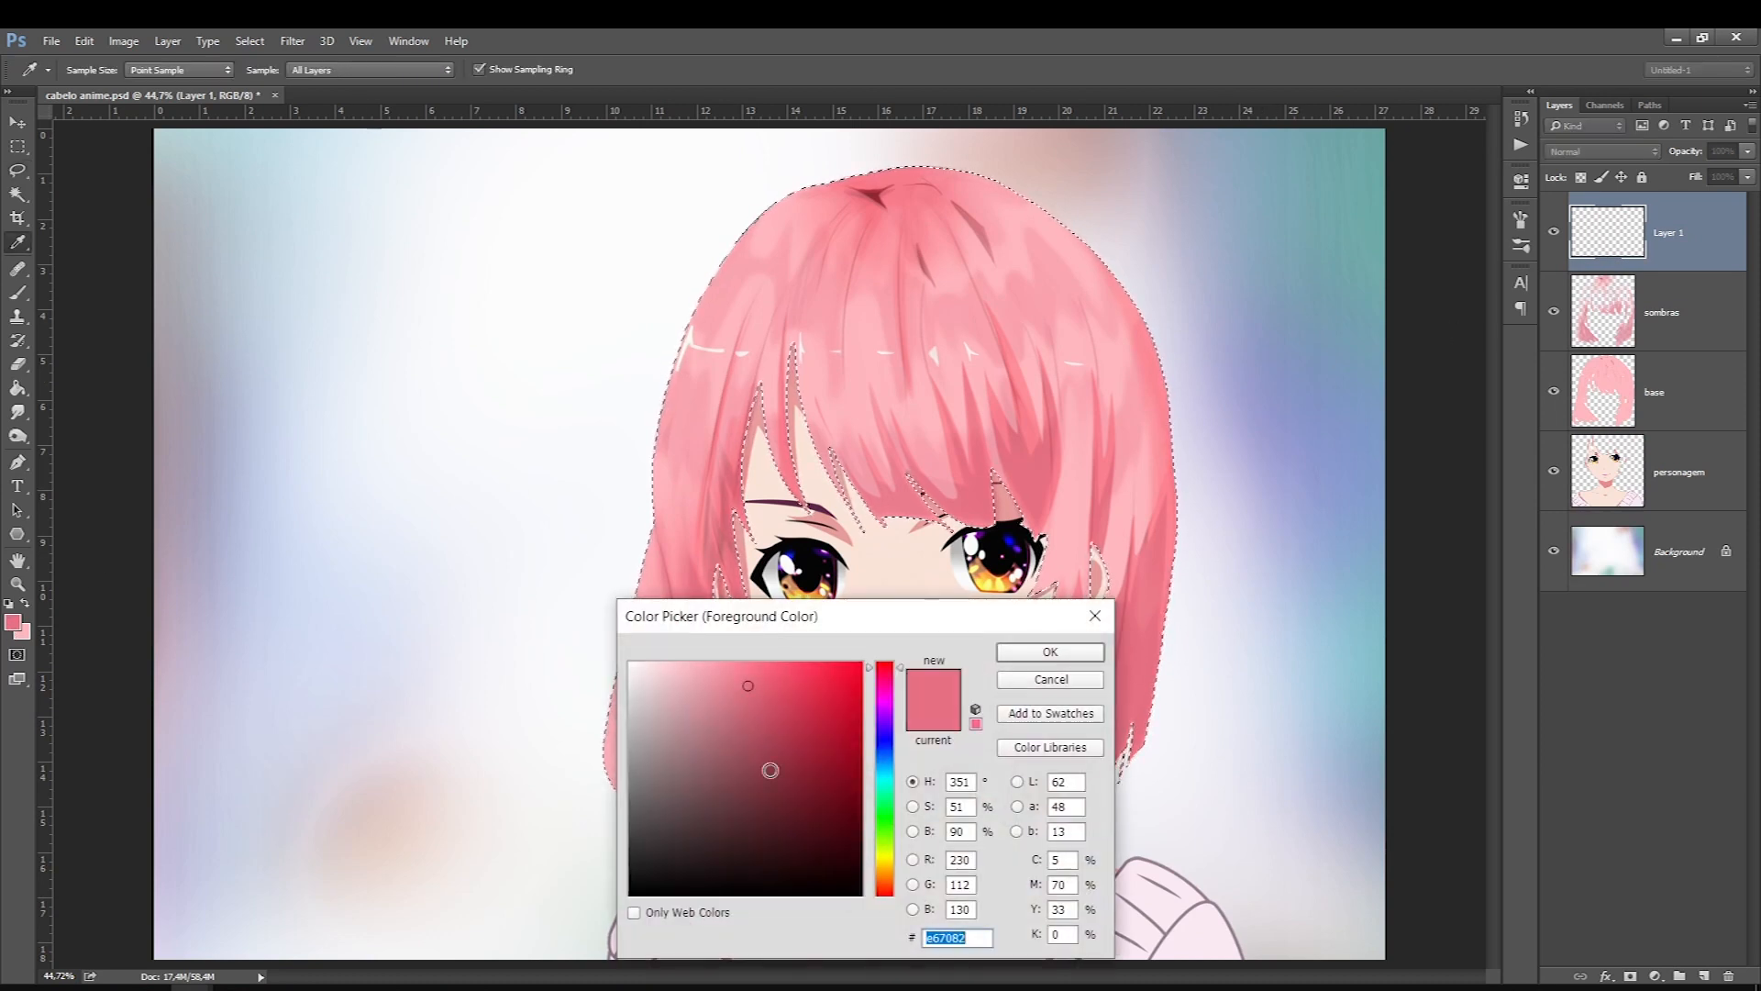
pyautogui.click(887, 687)
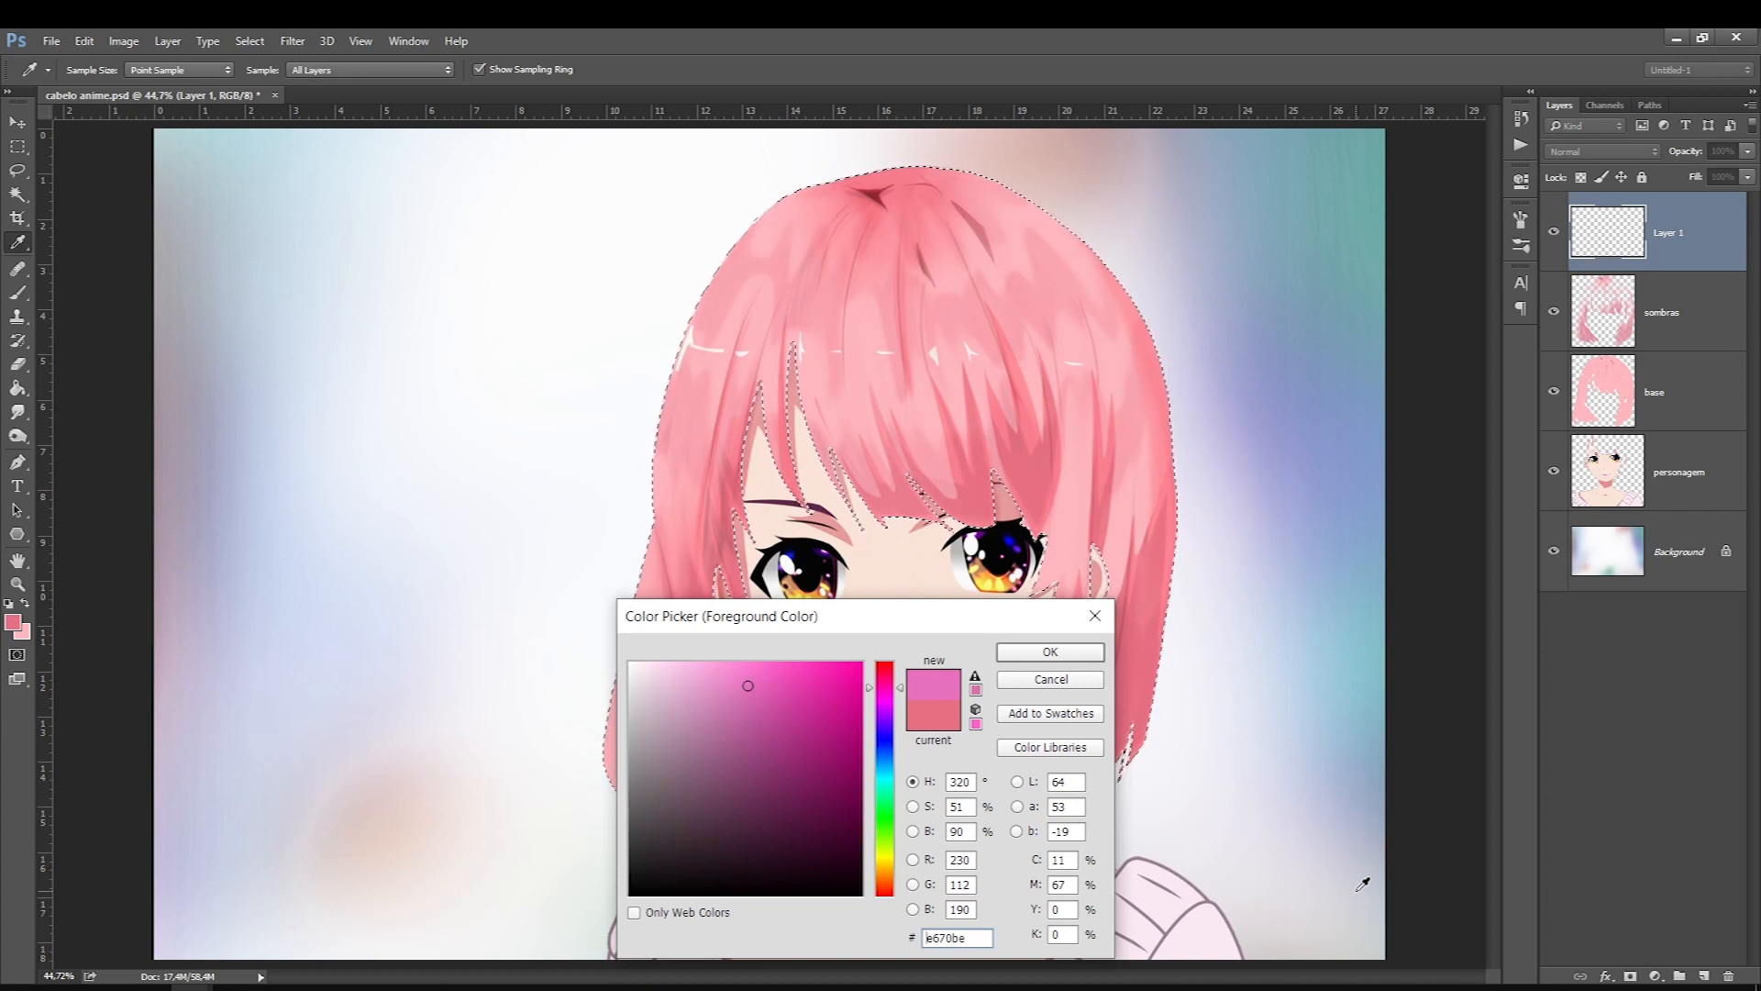
pyautogui.click(1293, 370)
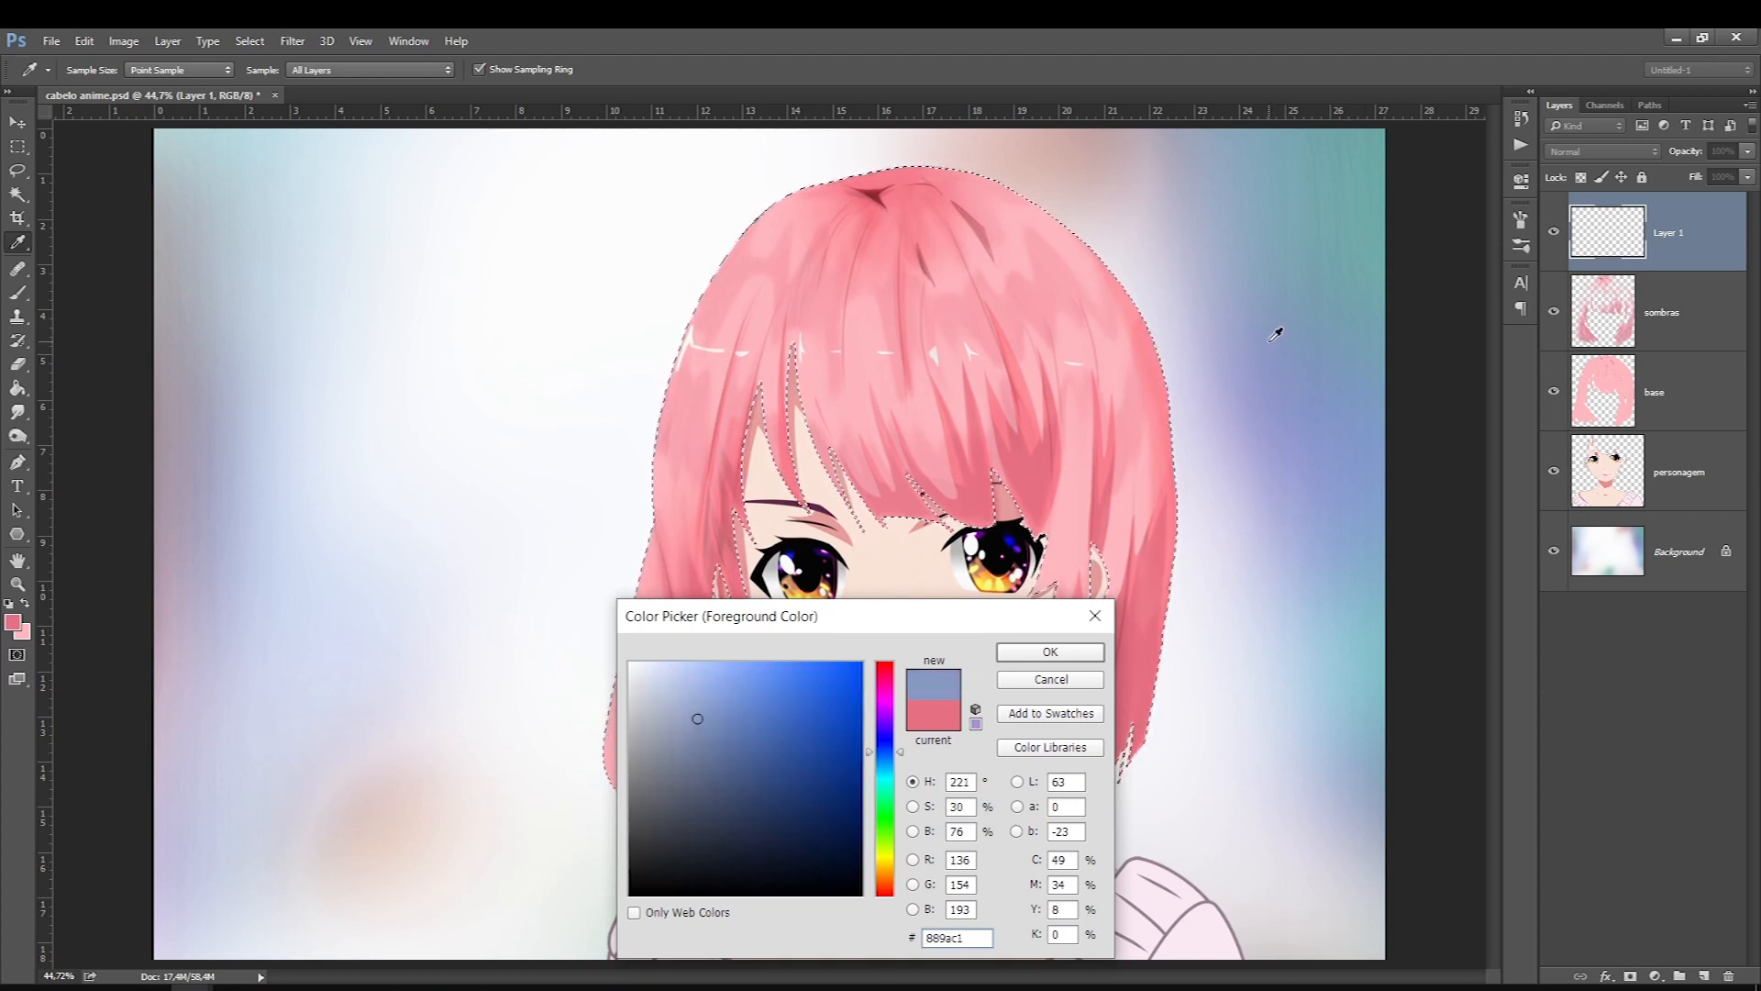
pyautogui.moveTo(887, 752); pyautogui.dragTo(887, 725)
pyautogui.moveTo(708, 727); pyautogui.dragTo(775, 738)
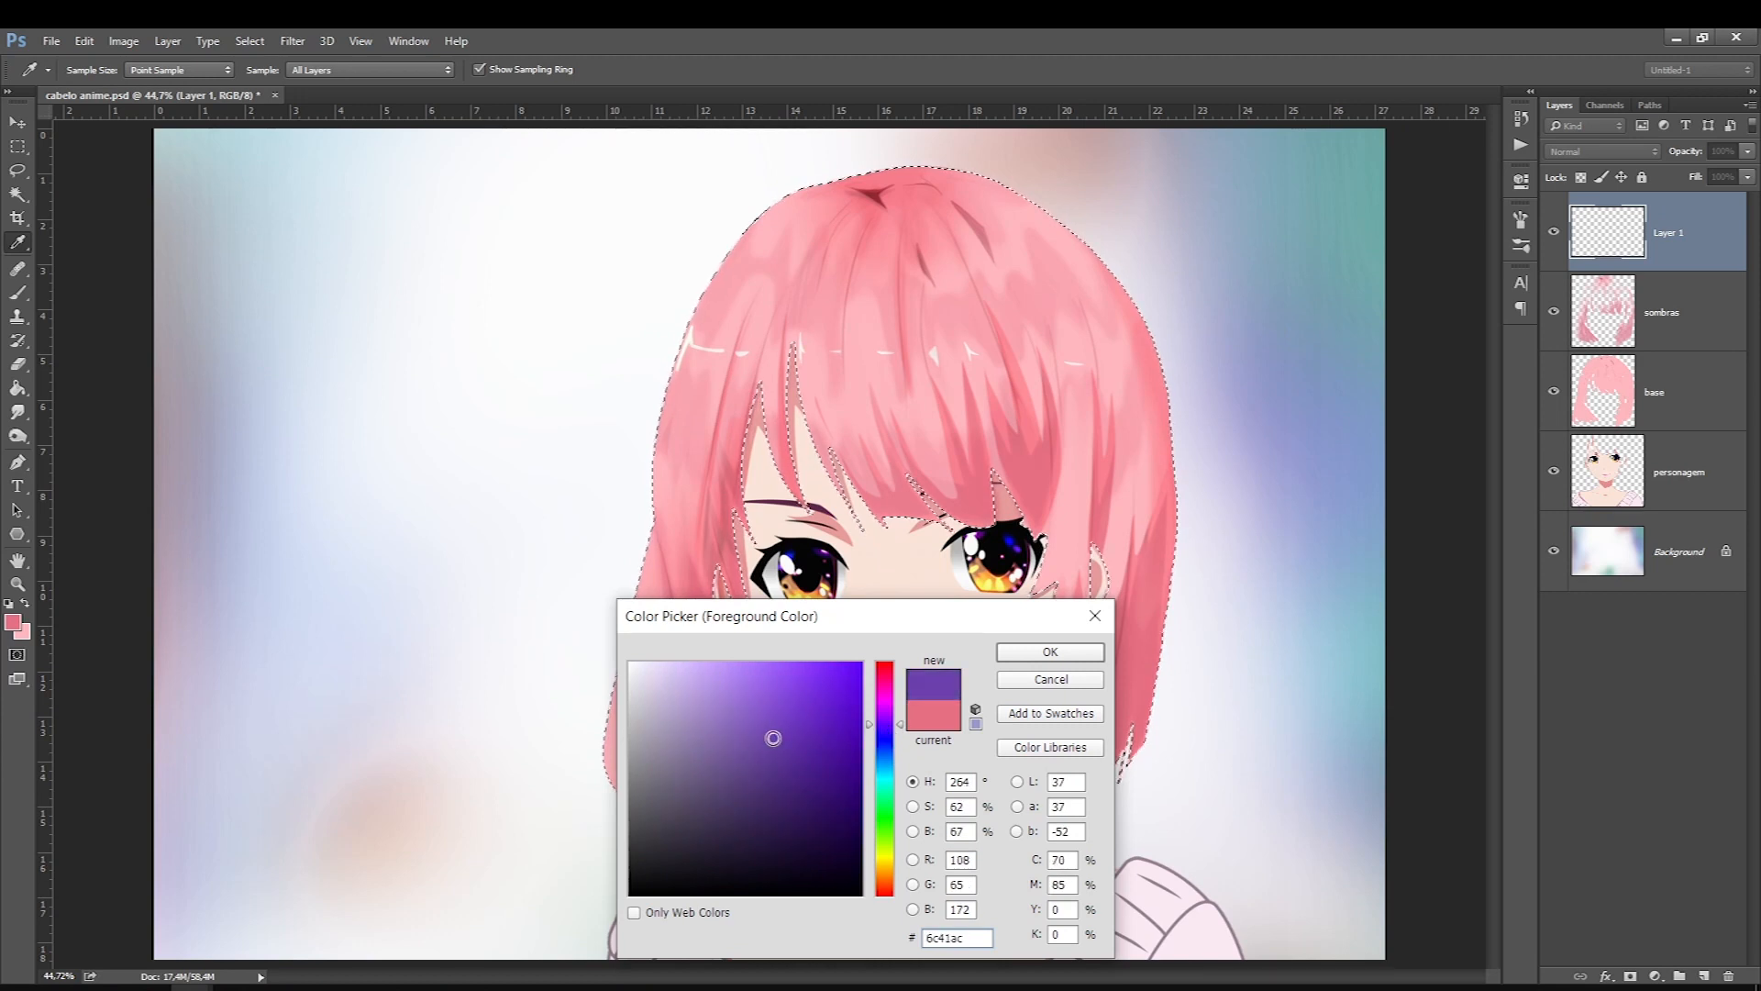
pyautogui.press('Return')
pyautogui.click(16, 295)
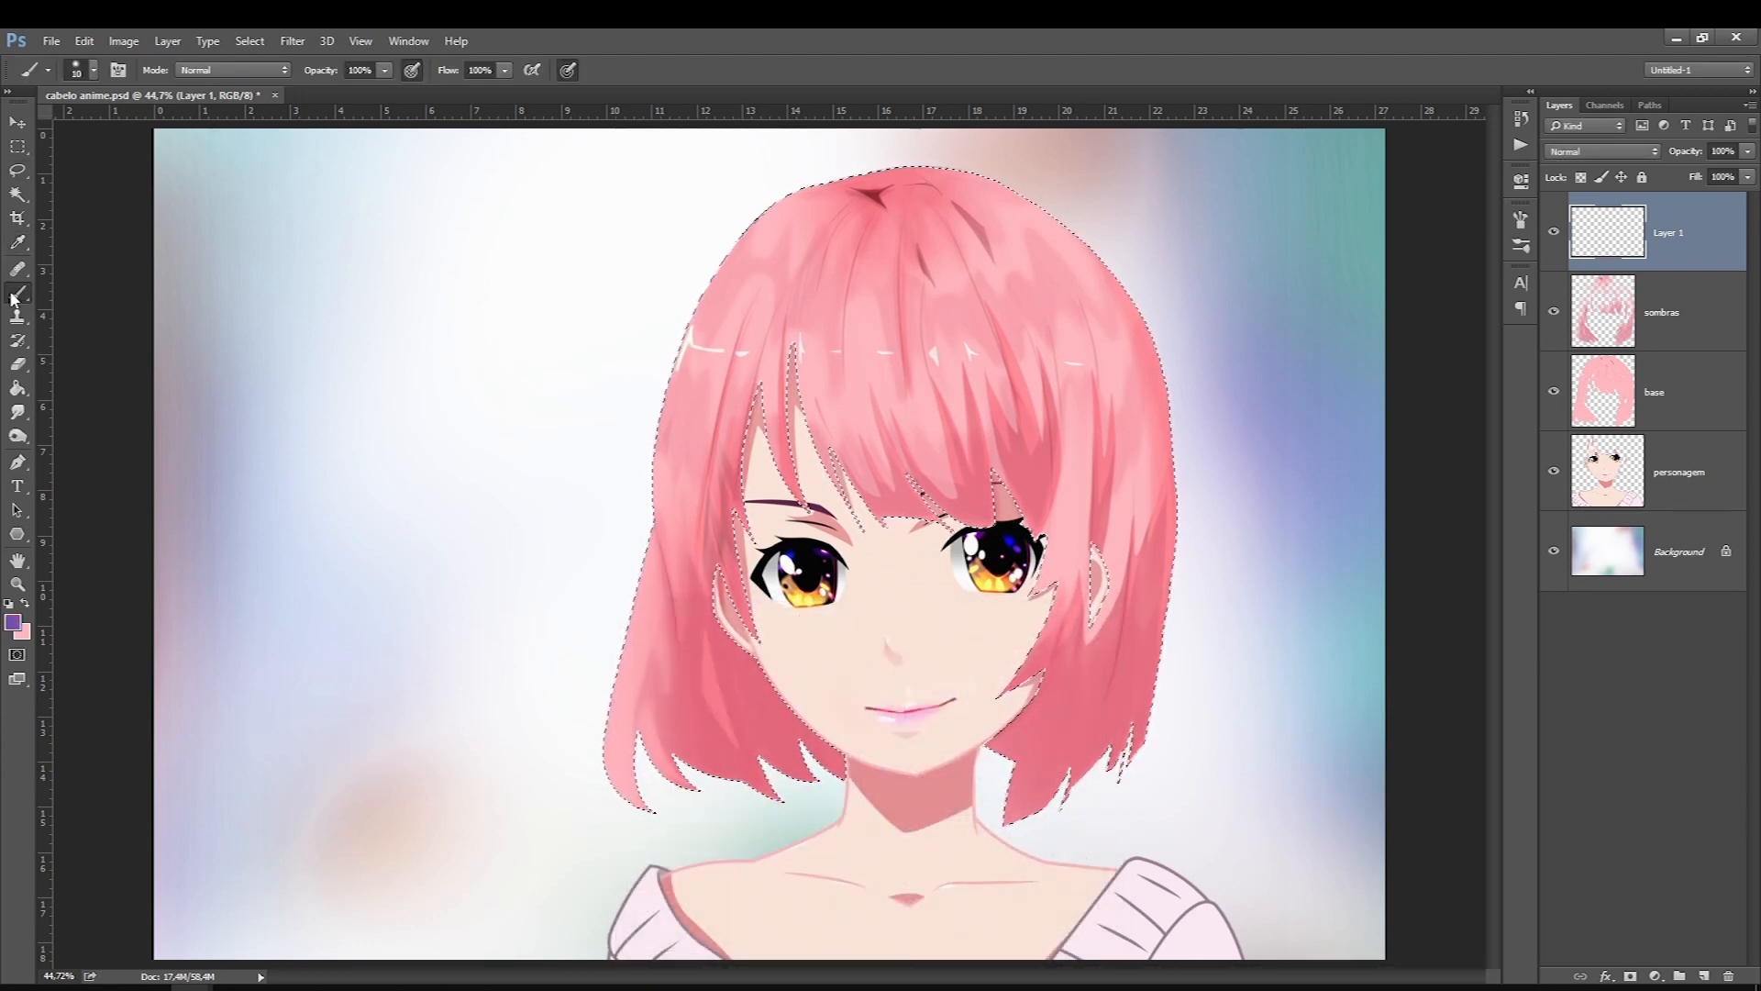
pyautogui.click(13, 623)
pyautogui.click(755, 745)
pyautogui.press('Return')
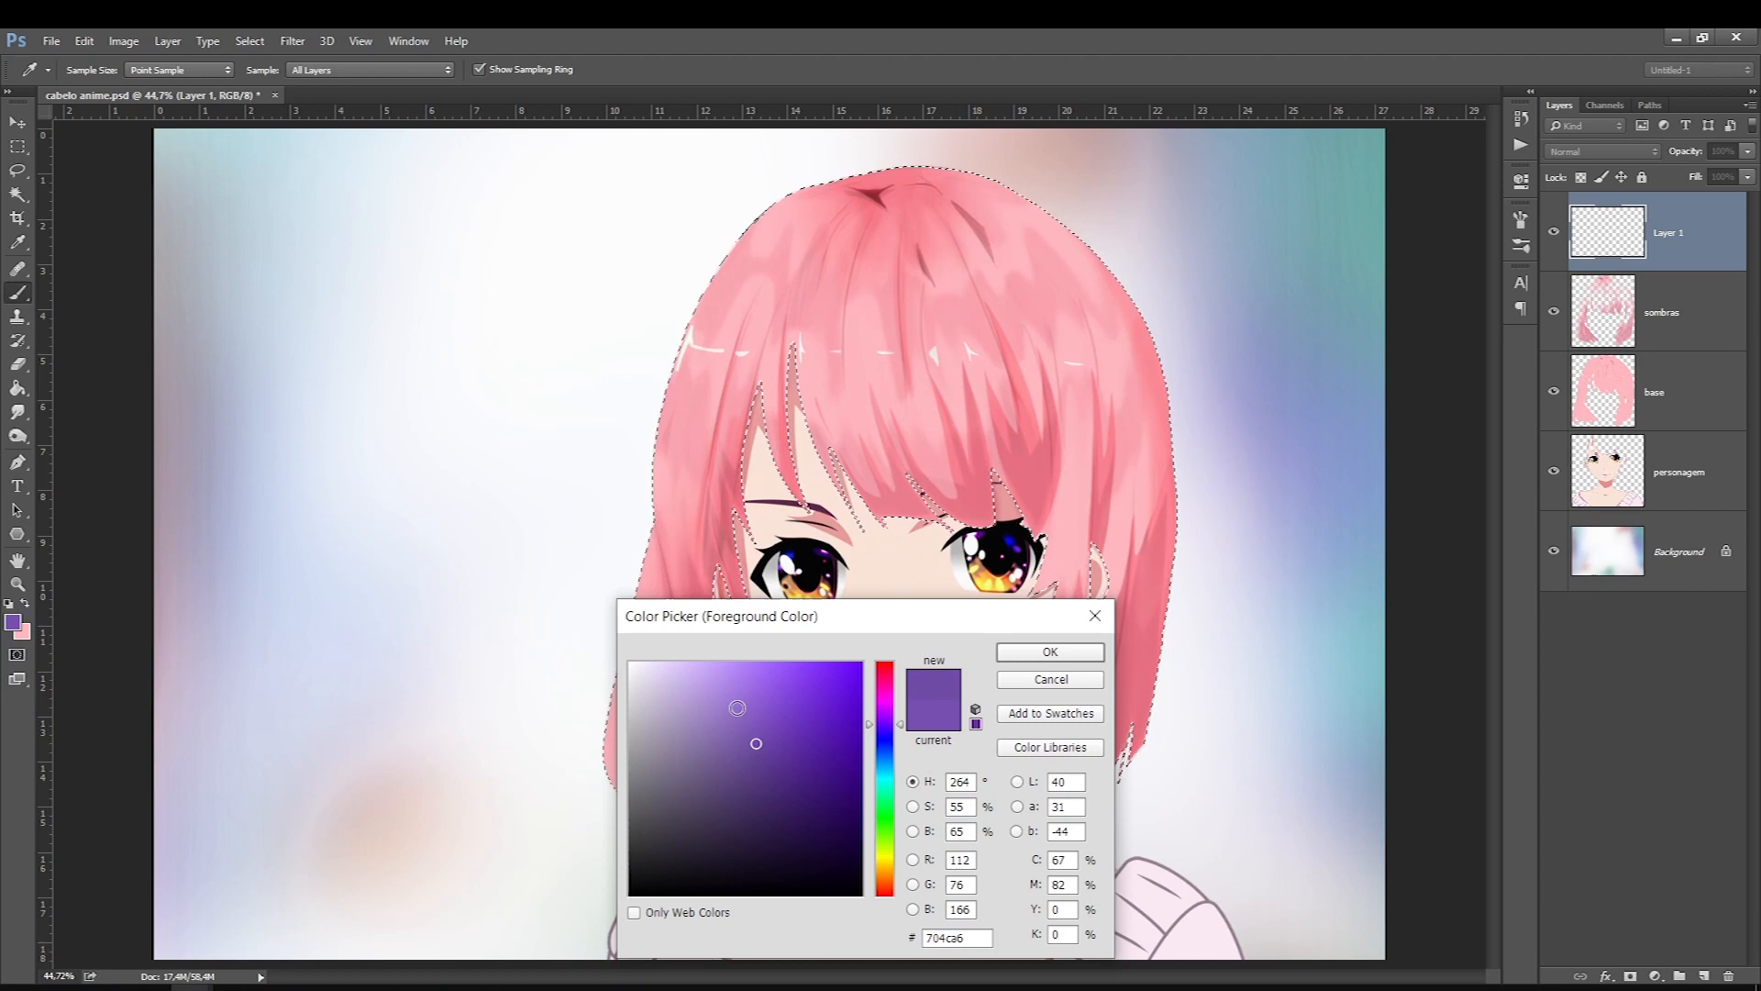
# Step: Set the new layer to Multiply and paint purple shade on the hair right of the neck at 12% brush opacity
pyautogui.click(1603, 152)
pyautogui.click(1562, 218)
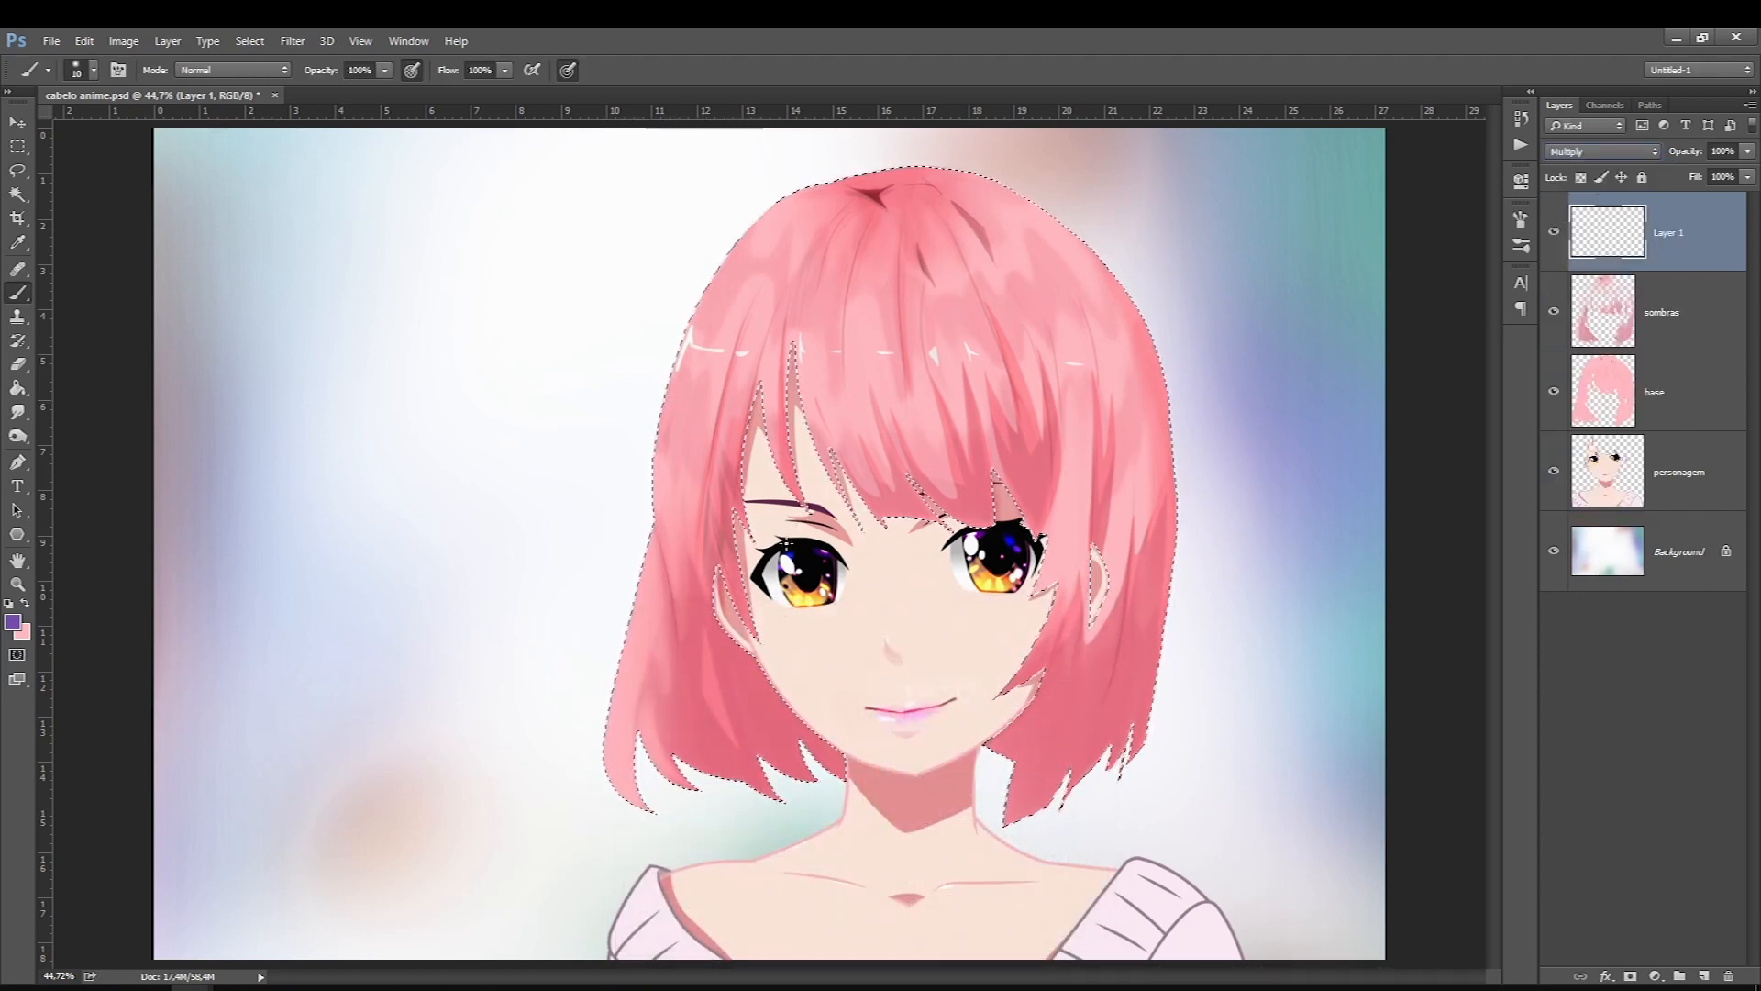
pyautogui.press(']')
pyautogui.press(']')
pyautogui.press(']')
pyautogui.press(']')
pyautogui.press(']')
pyautogui.press(']')
pyautogui.press(']')
pyautogui.press(']')
pyautogui.press(']')
pyautogui.press(']')
pyautogui.press(']')
pyautogui.press(']')
pyautogui.press(']')
pyautogui.press('[')
pyautogui.click(384, 71)
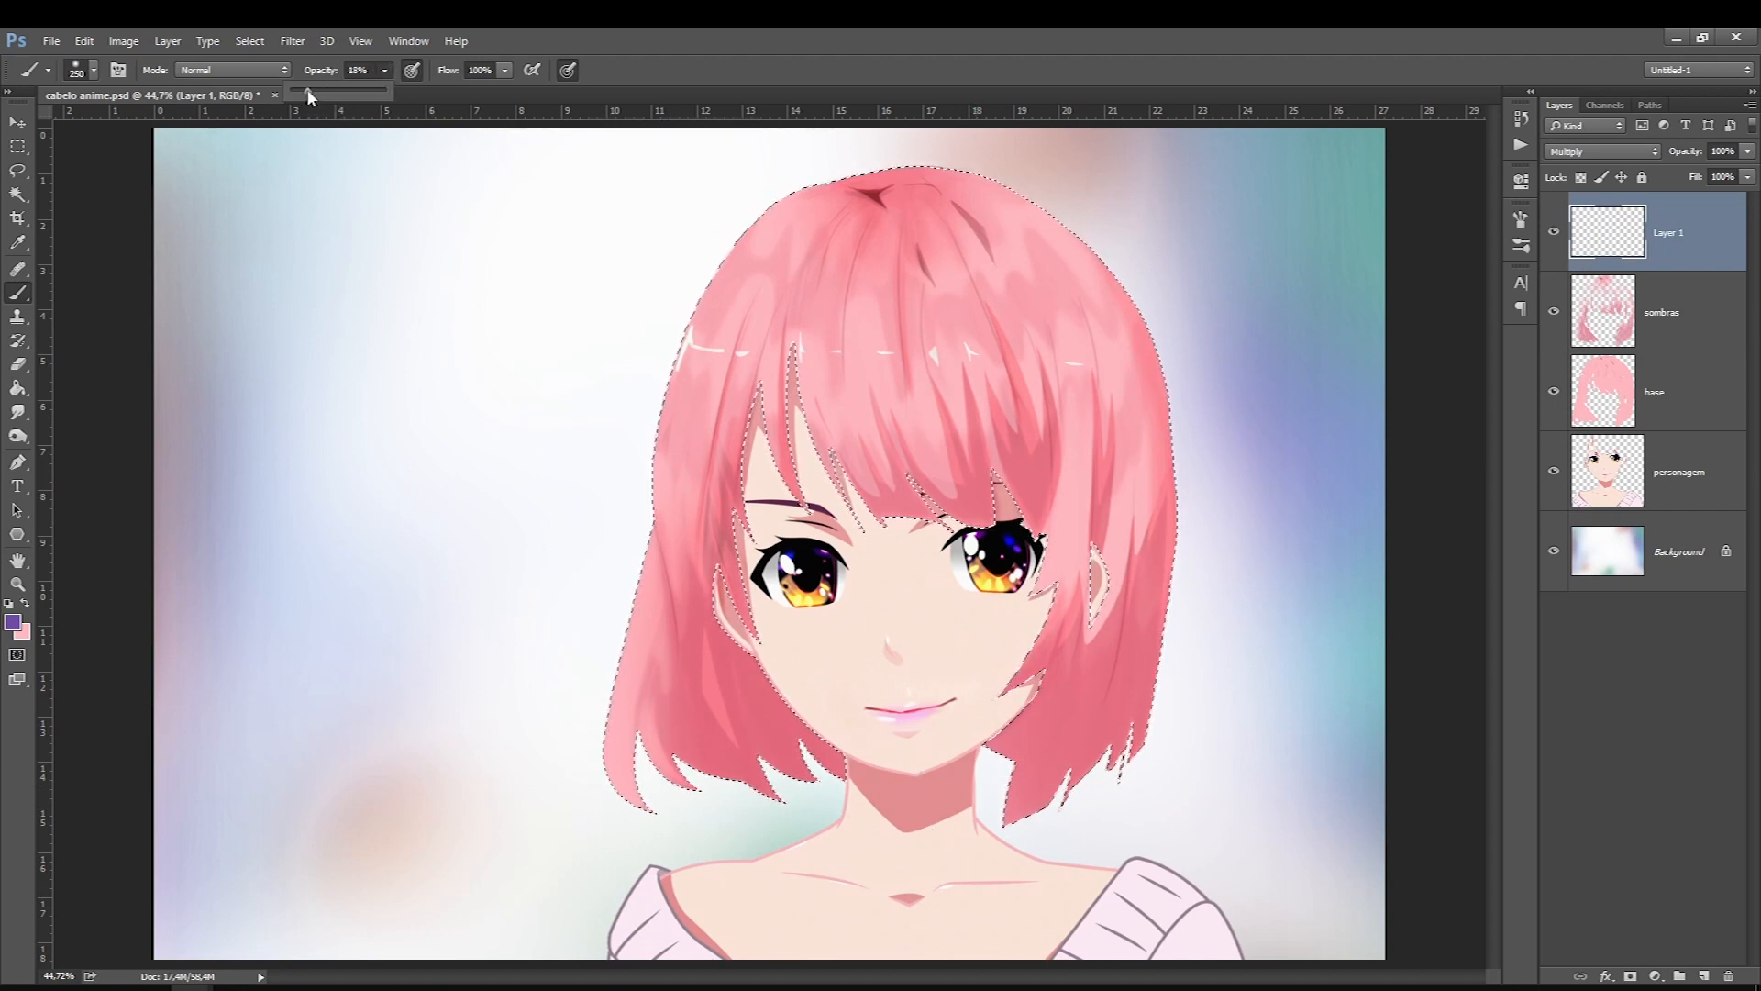
pyautogui.moveTo(1008, 707); pyautogui.dragTo(996, 772)
# Step: Deepen the purple shade on the lower hair right of the neck, varying the brush between 150 and 1100 px
pyautogui.press('[')
pyautogui.press('[')
pyautogui.press('[')
pyautogui.press('[')
pyautogui.press(']')
pyautogui.press(']')
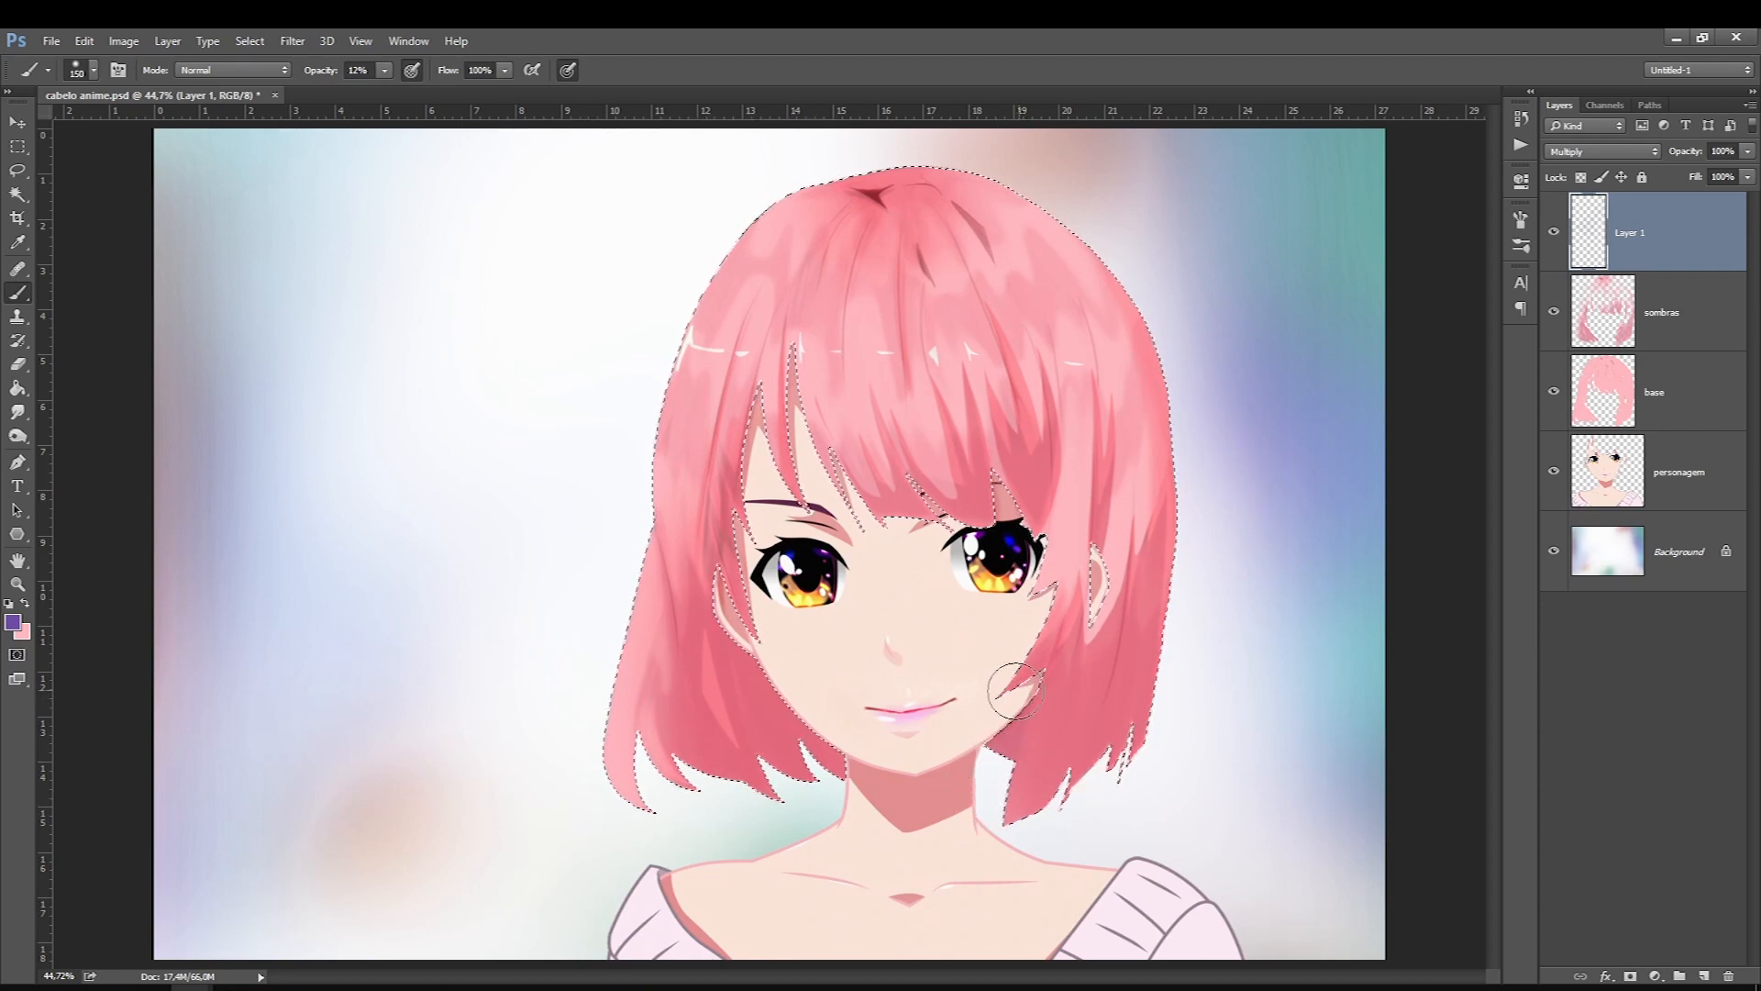
pyautogui.press(']')
pyautogui.press(']')
pyautogui.press(']')
pyautogui.press(']')
pyautogui.press(']')
pyautogui.press(']')
pyautogui.press(']')
pyautogui.press(']')
pyautogui.press(']')
pyautogui.press(']')
pyautogui.press(']')
pyautogui.press(']')
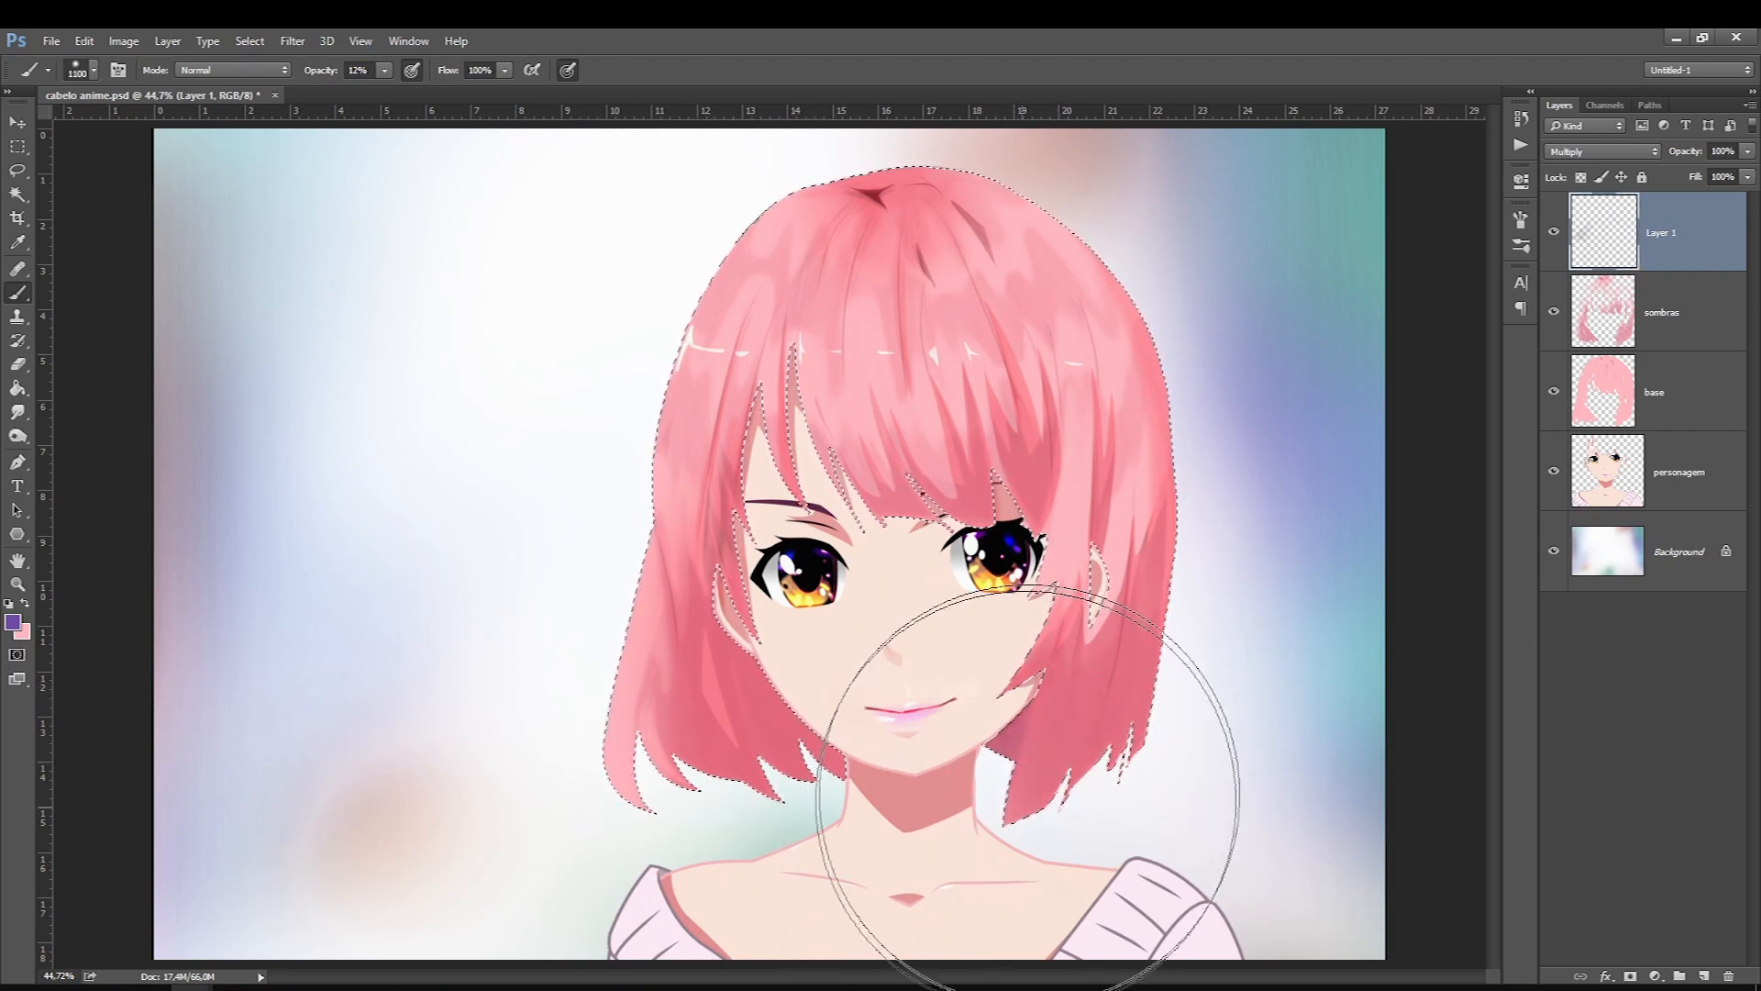
pyautogui.press('[')
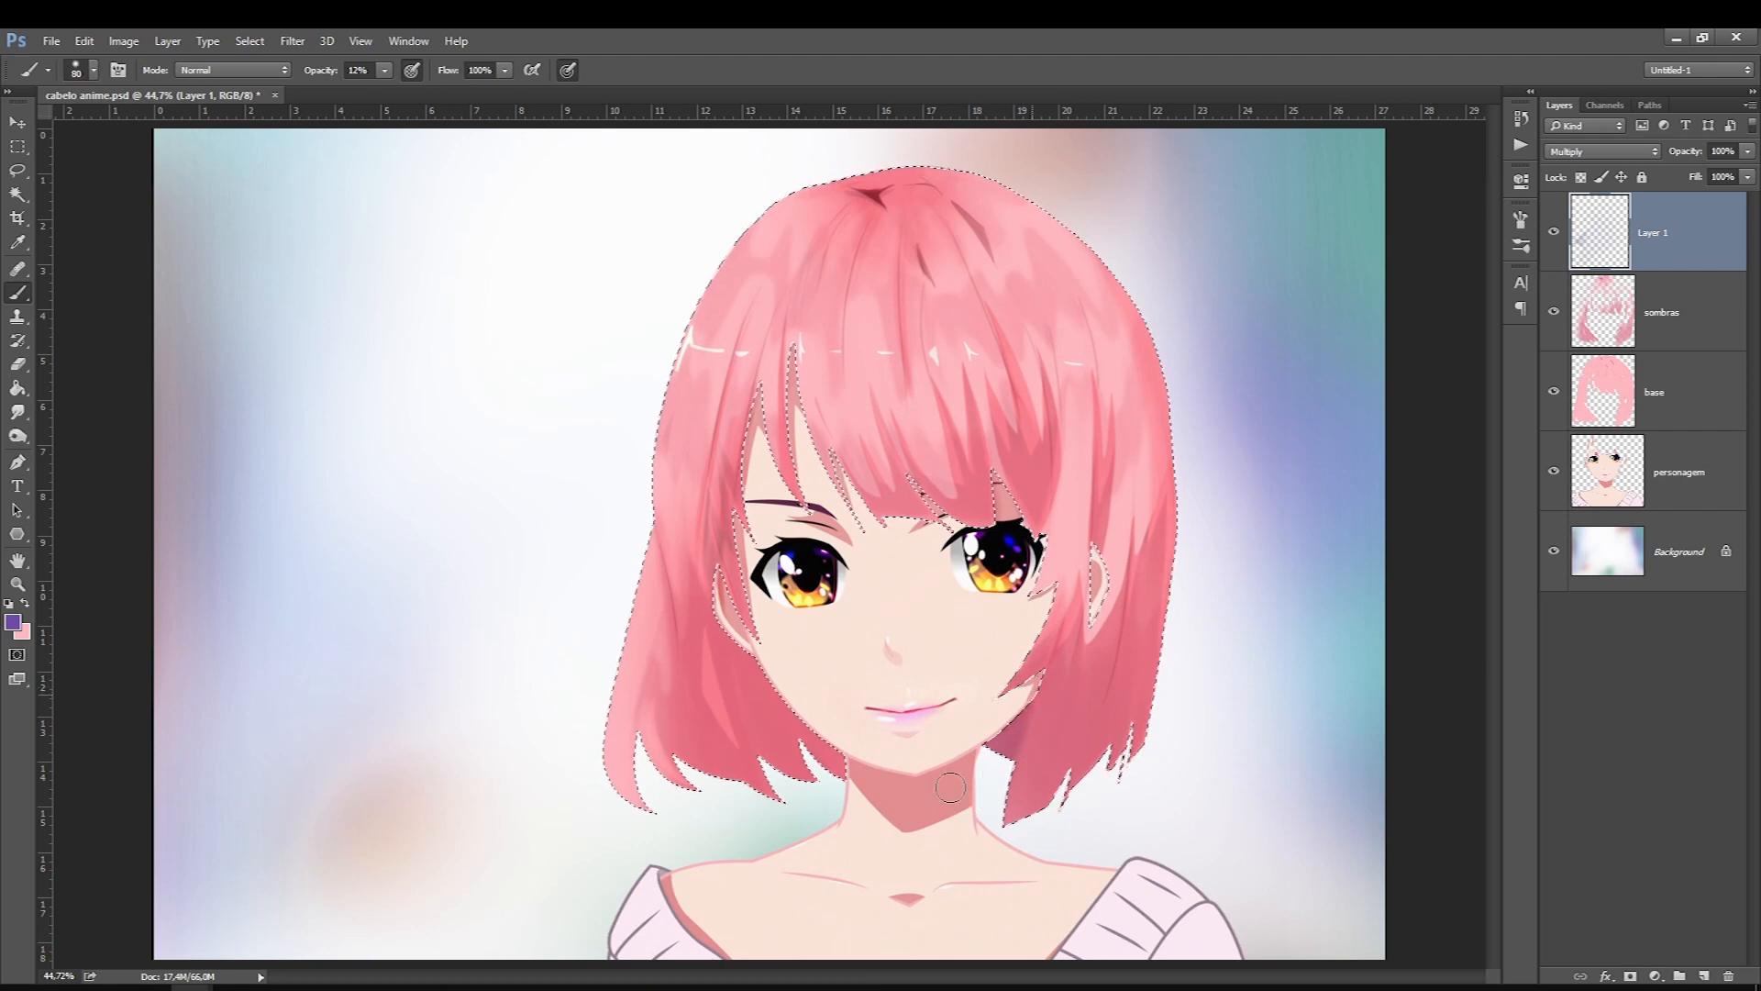
# Step: Change the foreground colour to a brighter purple and softly shade the lower hair left of the neck with a large brush
pyautogui.click(13, 622)
pyautogui.moveTo(772, 706); pyautogui.dragTo(789, 681)
pyautogui.click(1044, 655)
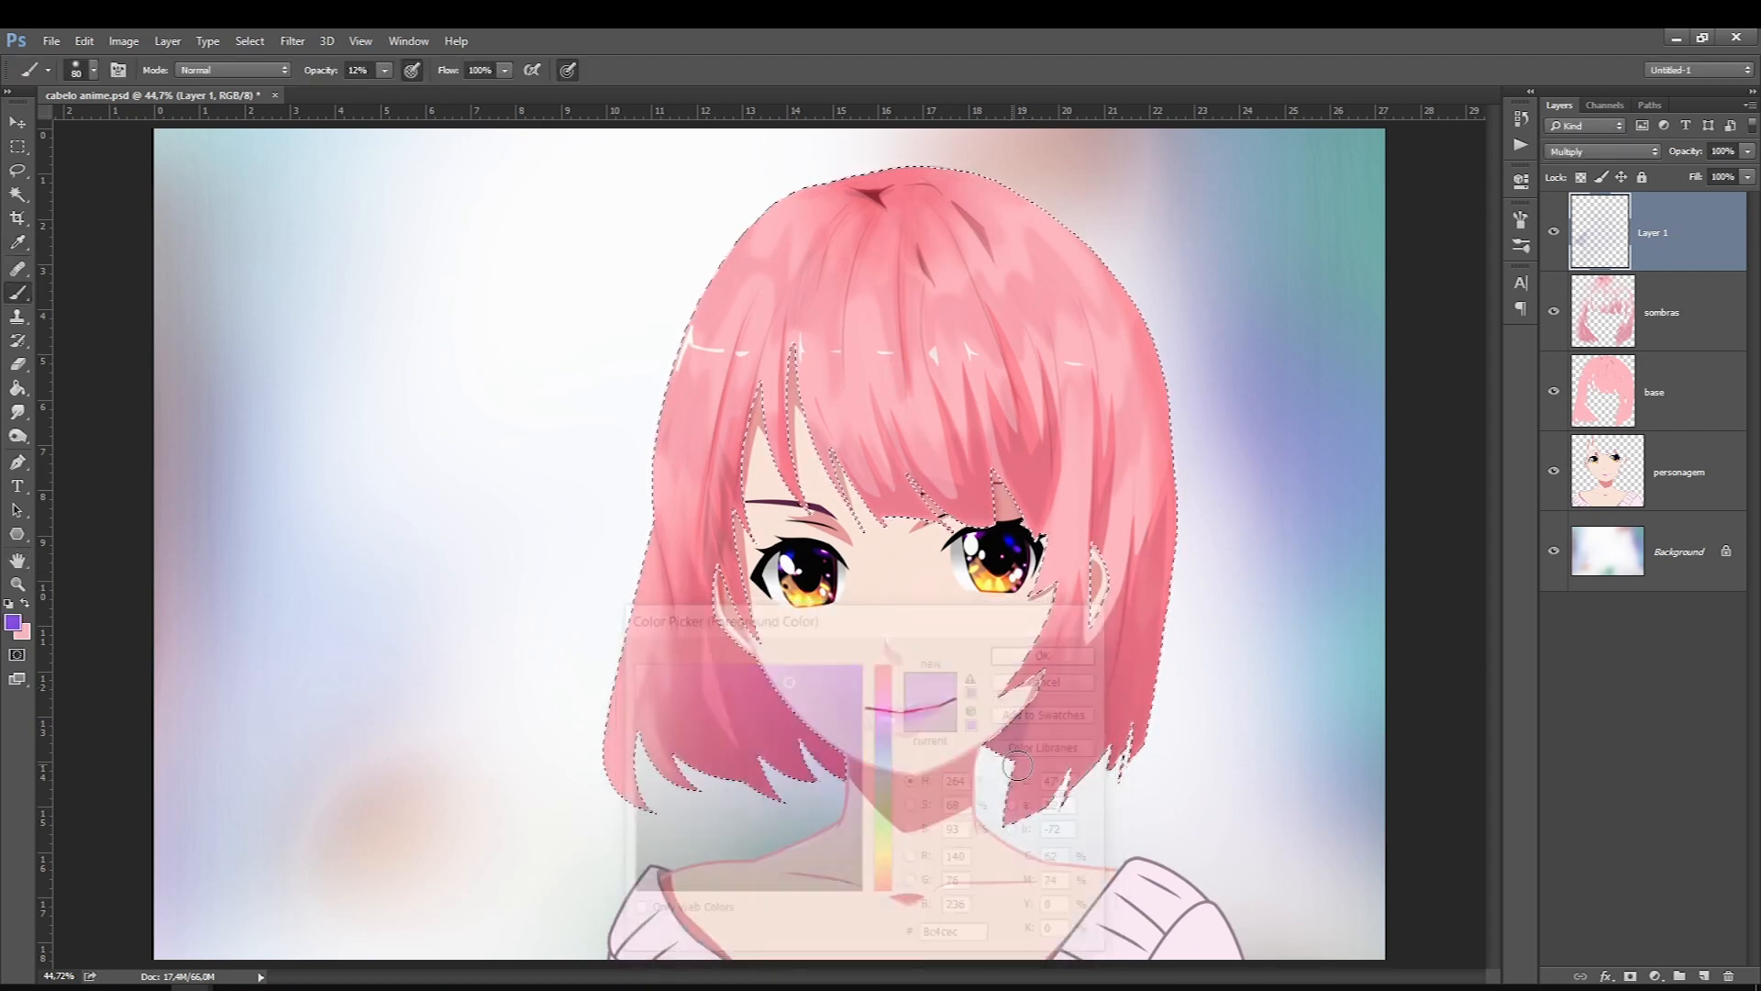
pyautogui.press(']')
pyautogui.press(']')
pyautogui.press(']')
pyautogui.press(']')
pyautogui.moveTo(617, 606); pyautogui.dragTo(846, 813)
pyautogui.press('[')
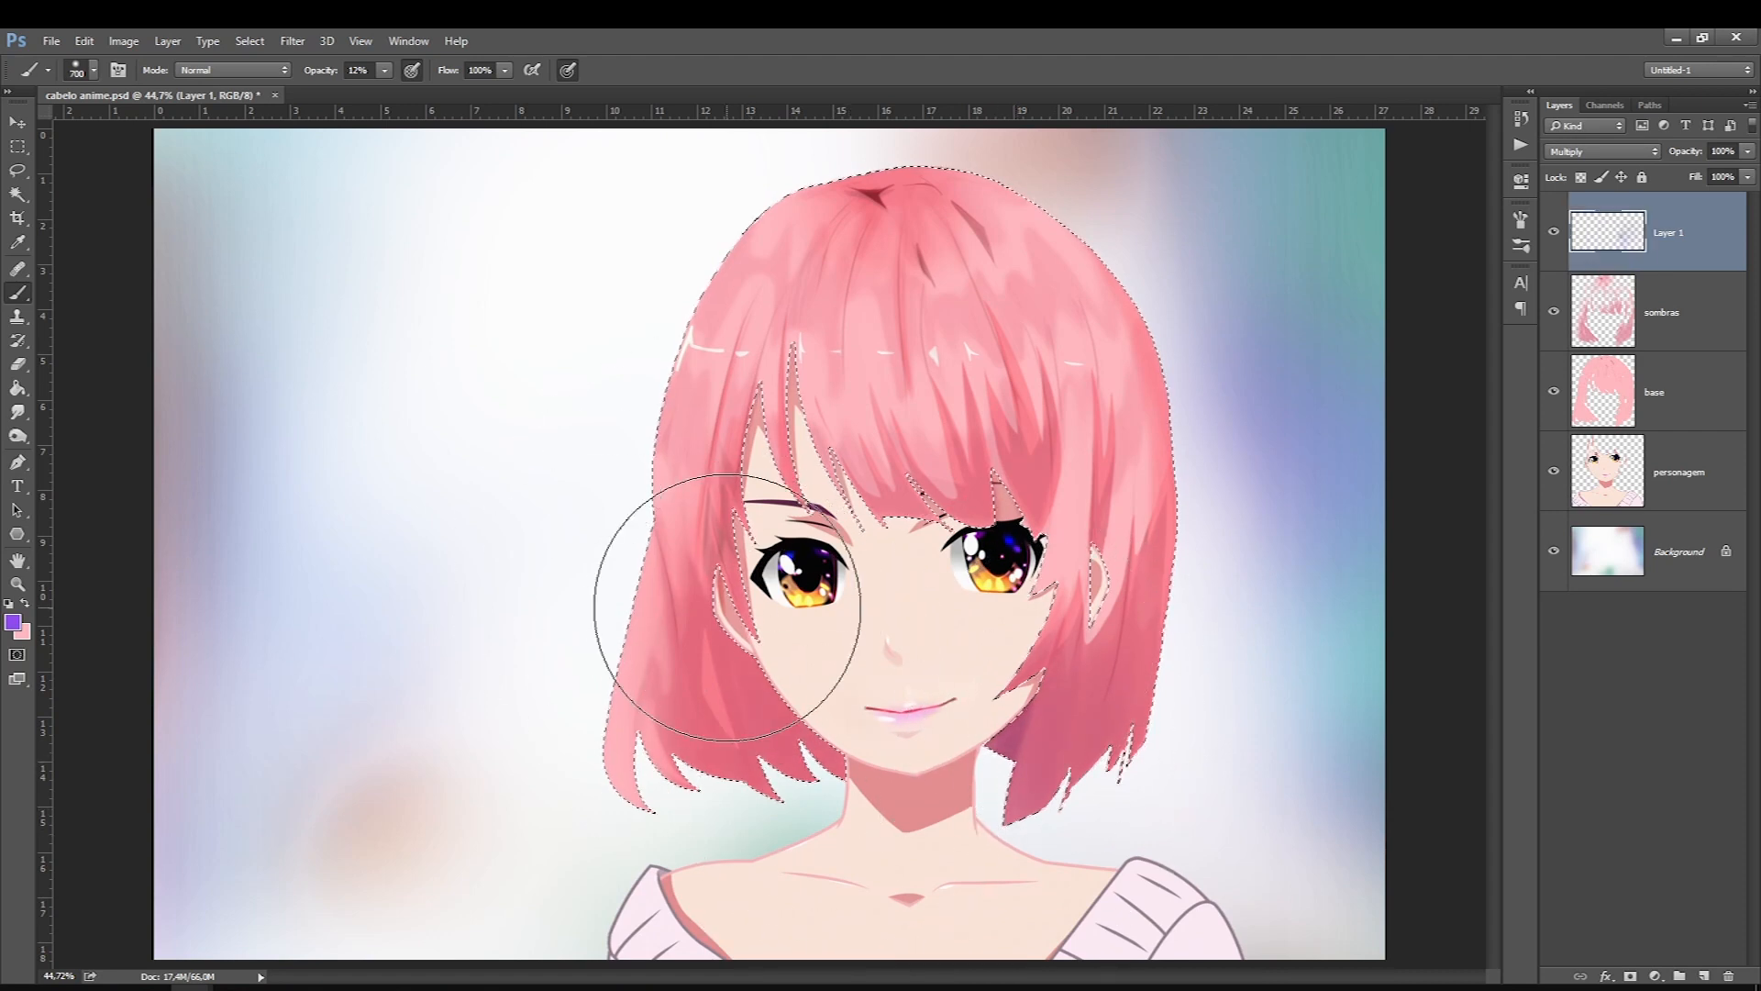
# Step: Paint stronger purple into the inner hair beside the jaw with smaller brushes, and set the layer's blend mode to Normal
pyautogui.press('[')
pyautogui.press('[')
pyautogui.press('[')
pyautogui.press('[')
pyautogui.press('[')
pyautogui.press('[')
pyautogui.press('[')
pyautogui.press('[')
pyautogui.press('[')
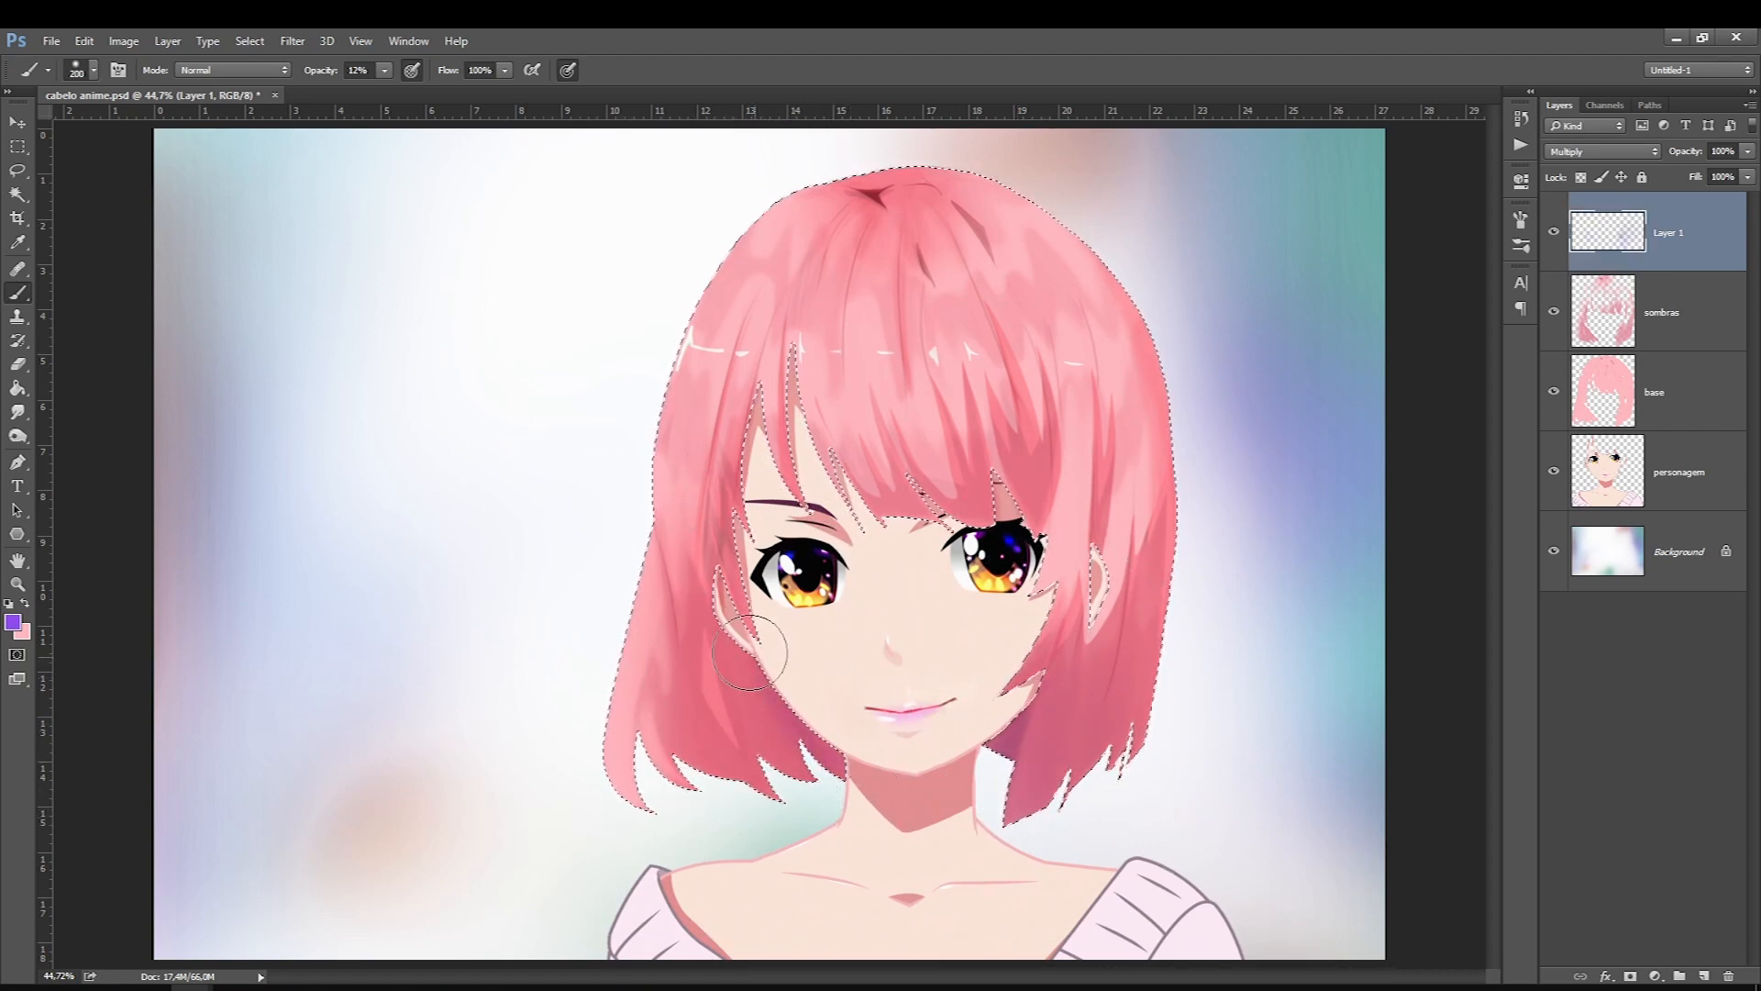
pyautogui.moveTo(791, 751); pyautogui.dragTo(776, 725)
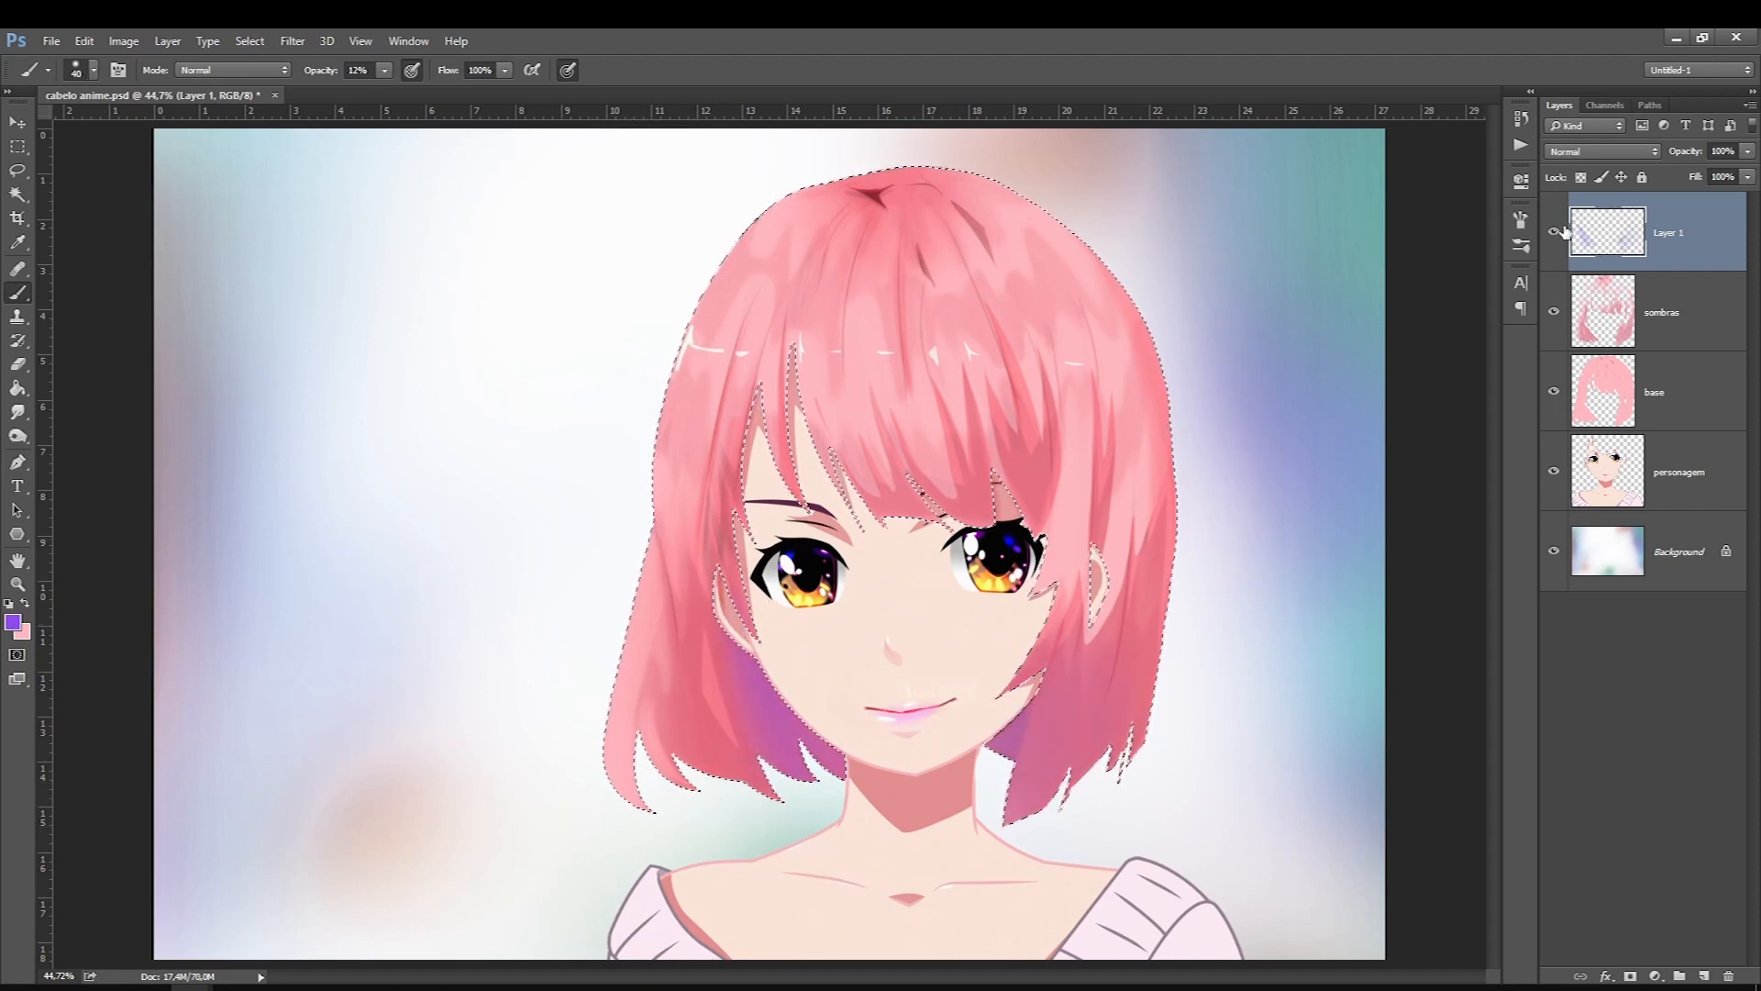
# Step: Compare the hair with and without the purple shading layer in Normal blend mode
pyautogui.click(1555, 233)
pyautogui.click(1555, 233)
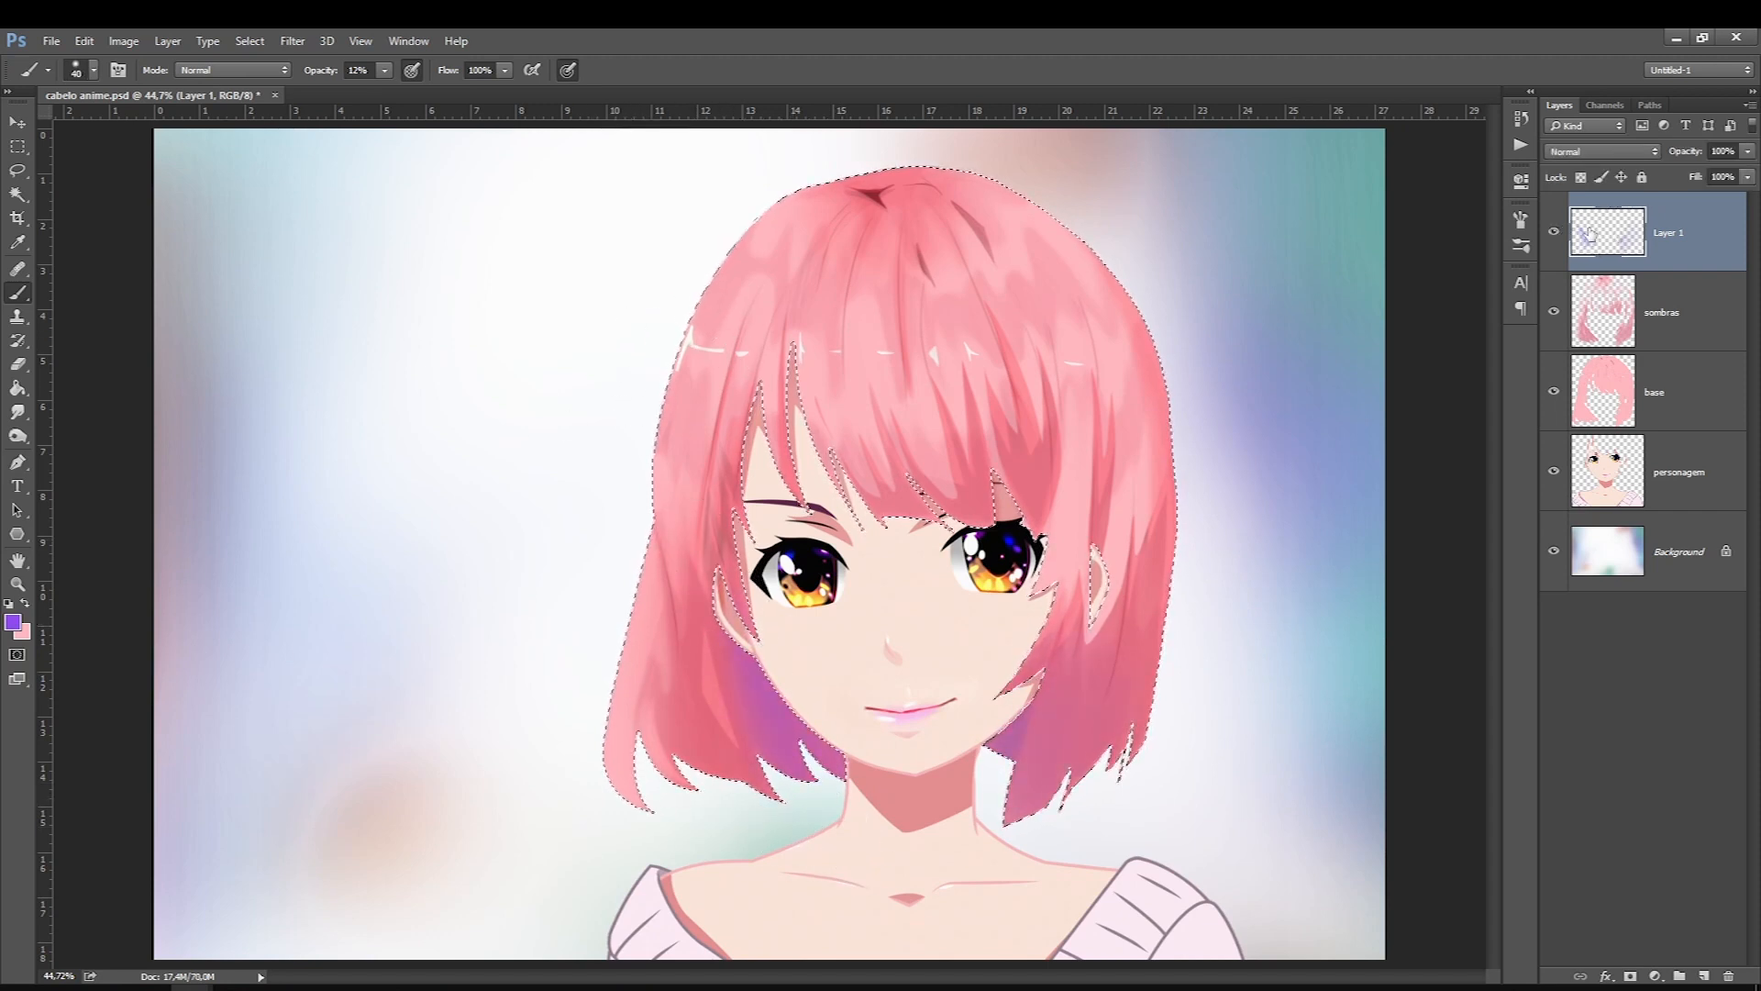
pyautogui.press(']')
pyautogui.press(']')
pyautogui.press(']')
pyautogui.click(1554, 152)
pyautogui.click(1554, 156)
# Step: Set the foreground colour to the darker purple #5e25b3 and softly shade the hair's crown with a large brush
pyautogui.click(13, 623)
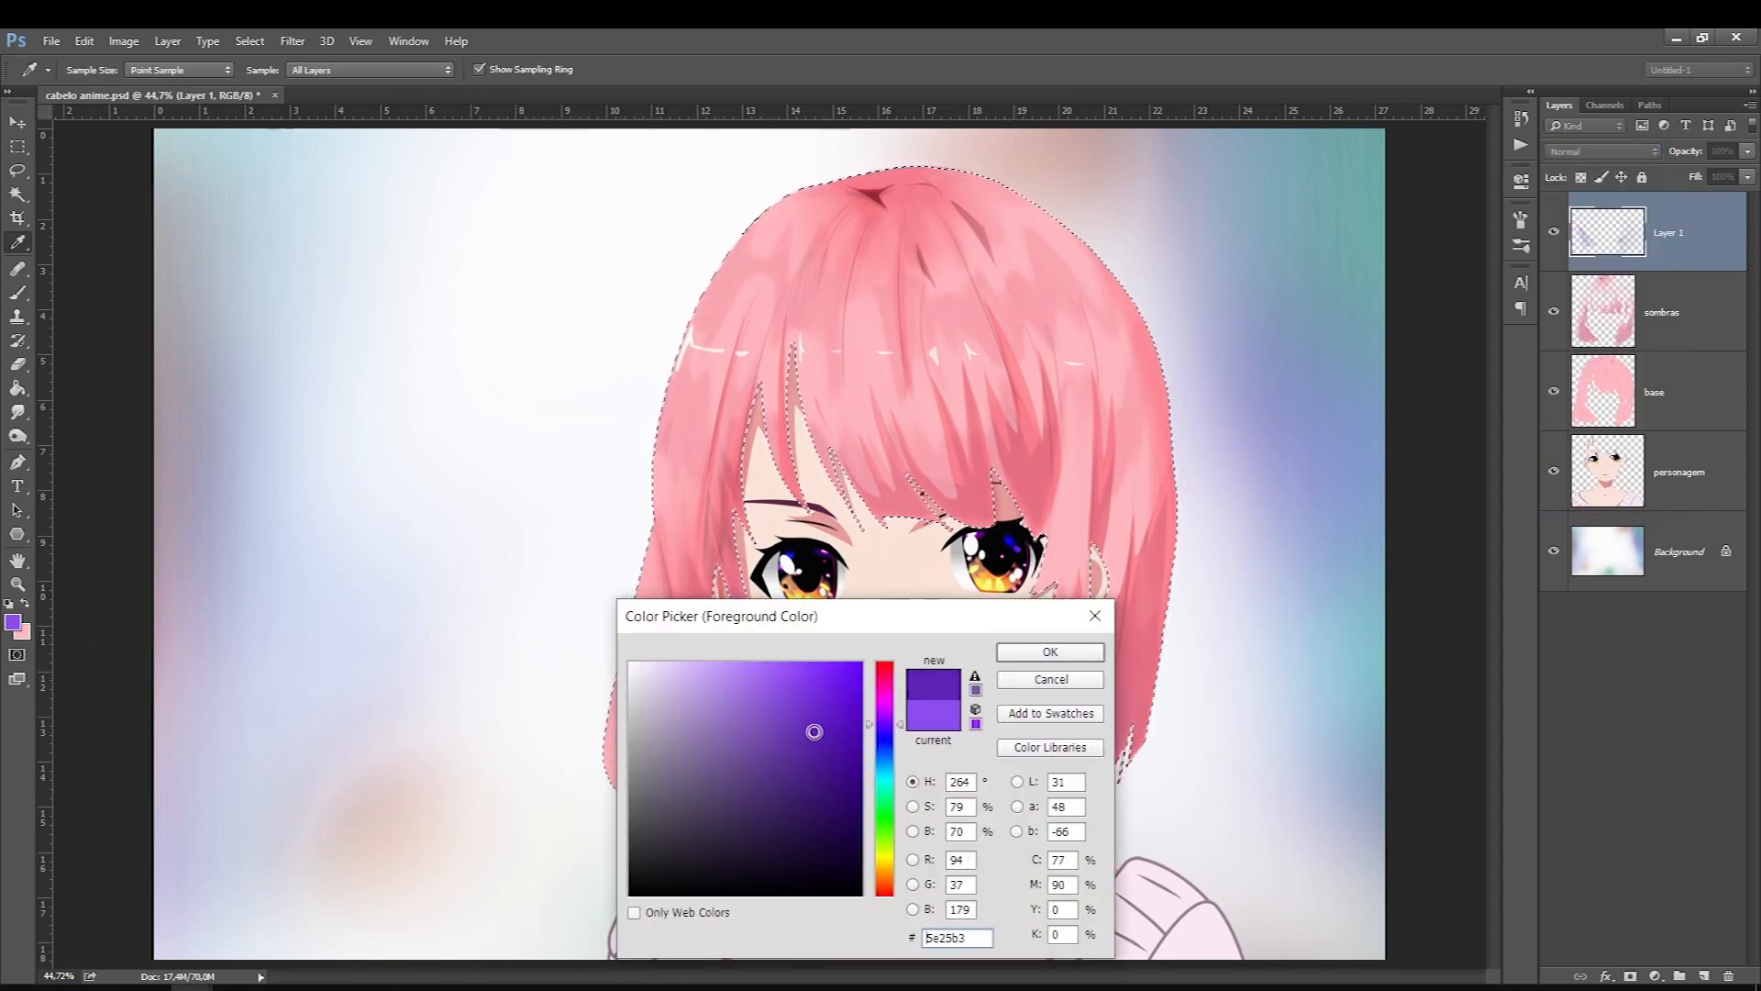
pyautogui.press('Return')
pyautogui.press(']')
pyautogui.press(']')
pyautogui.press(']')
pyautogui.press(']')
pyautogui.click(878, 189)
pyautogui.press('[')
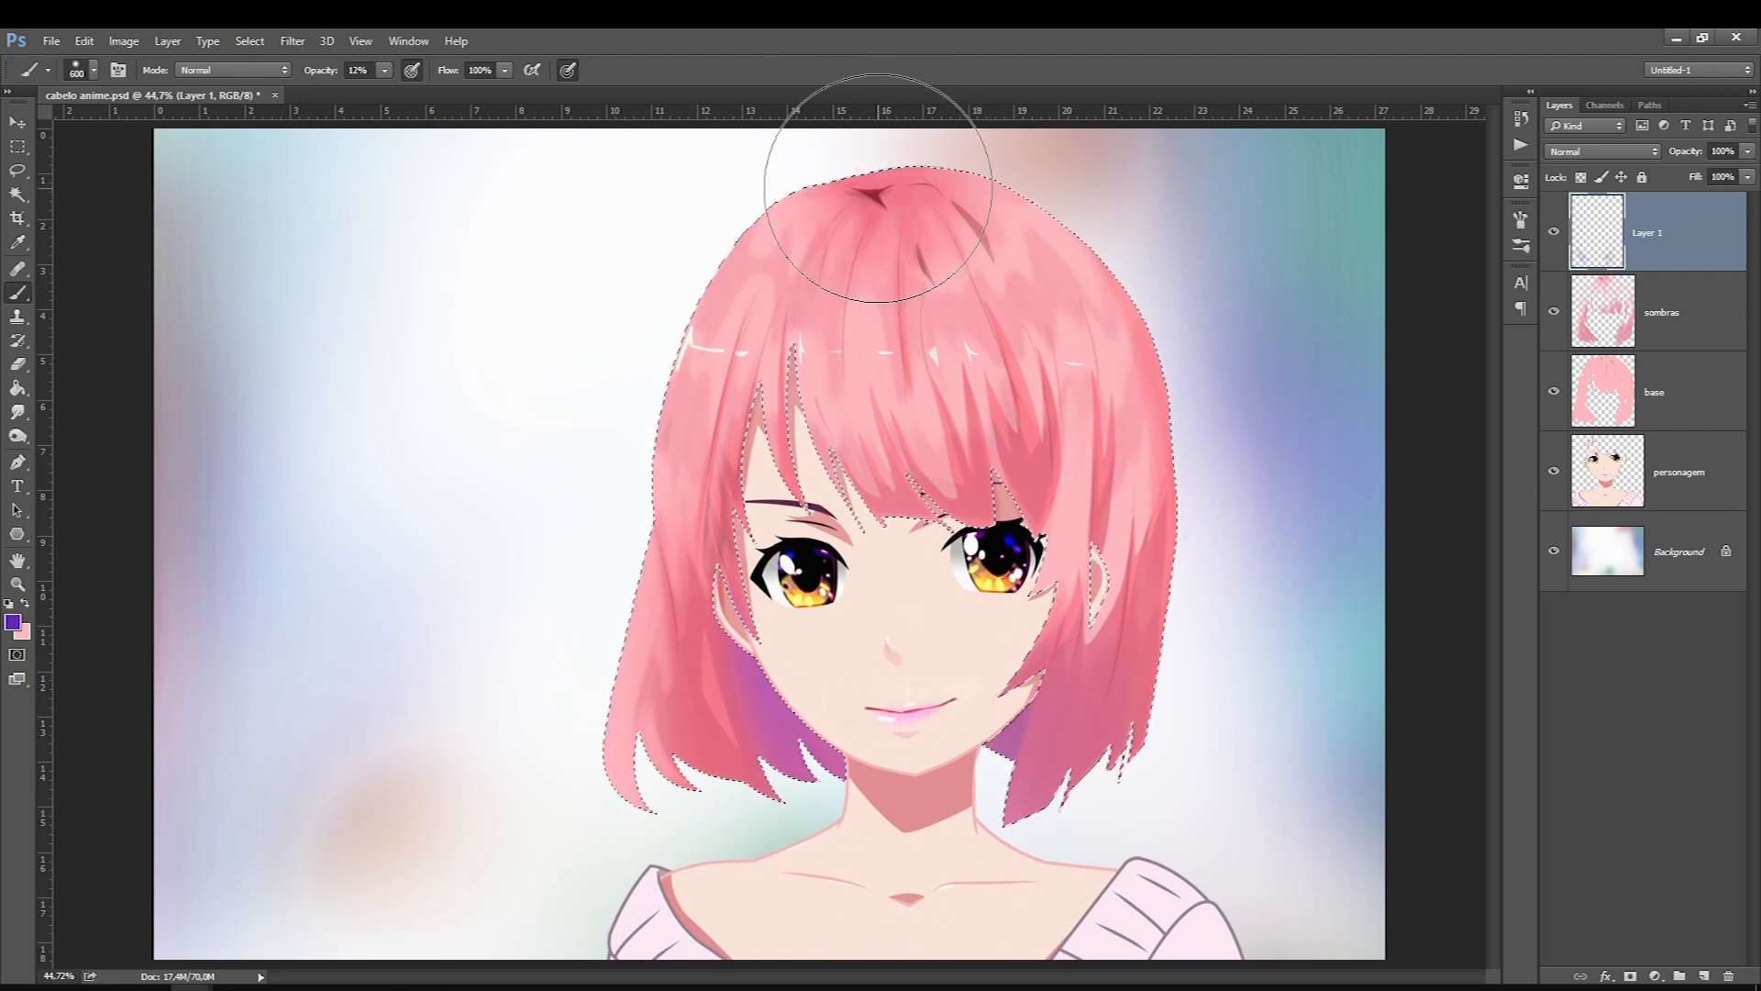
pyautogui.click(867, 194)
pyautogui.press(']')
pyautogui.press(']')
pyautogui.press(']')
pyautogui.press(']')
pyautogui.press(']')
pyautogui.press(']')
pyautogui.click(878, 170)
# Step: Paint thin purple strand lines running down from the parting, reducing the brush to 30 px
pyautogui.press('[')
pyautogui.press('[')
pyautogui.press('[')
pyautogui.press('[')
pyautogui.press('[')
pyautogui.press('[')
pyautogui.press('[')
pyautogui.press('[')
pyautogui.press('[')
pyautogui.press('[')
pyautogui.press('[')
pyautogui.press('[')
pyautogui.press('[')
pyautogui.press('[')
pyautogui.press('[')
pyautogui.press('[')
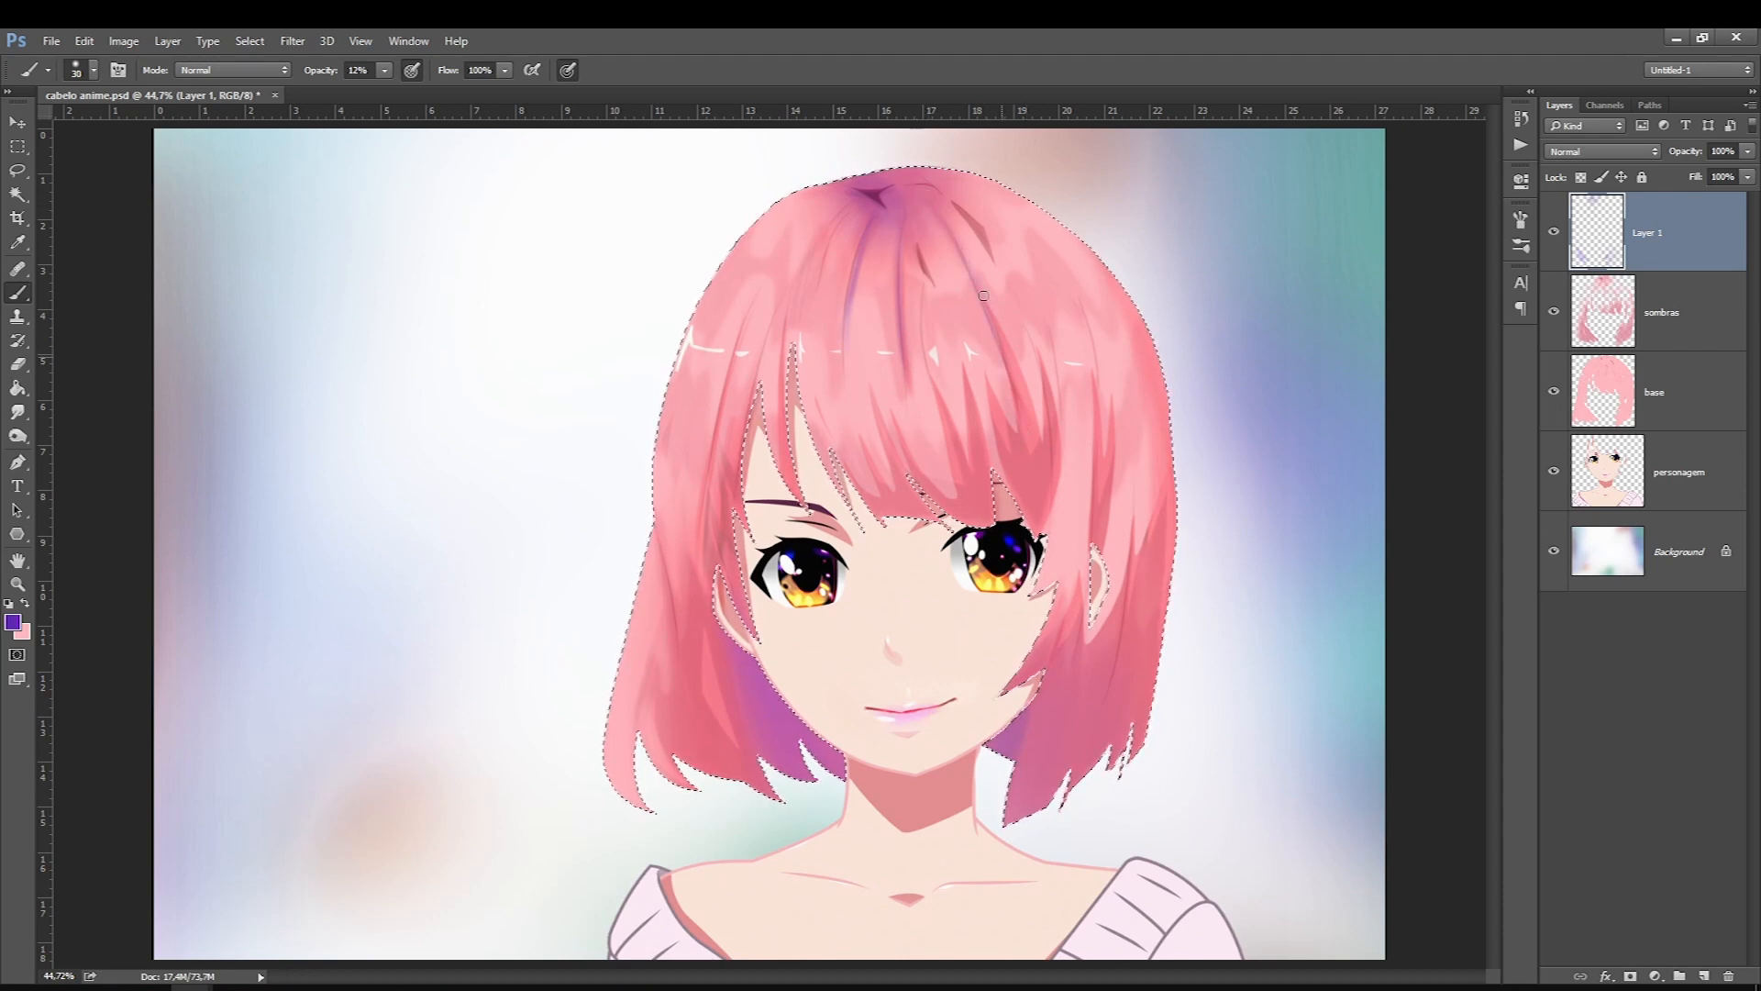
# Step: Refine the purple creases around the parting with a 15 px brush
pyautogui.press('[')
pyautogui.press('[')
pyautogui.press('[')
pyautogui.press('[')
pyautogui.press('[')
pyautogui.press('[')
pyautogui.press('[')
pyautogui.press('[')
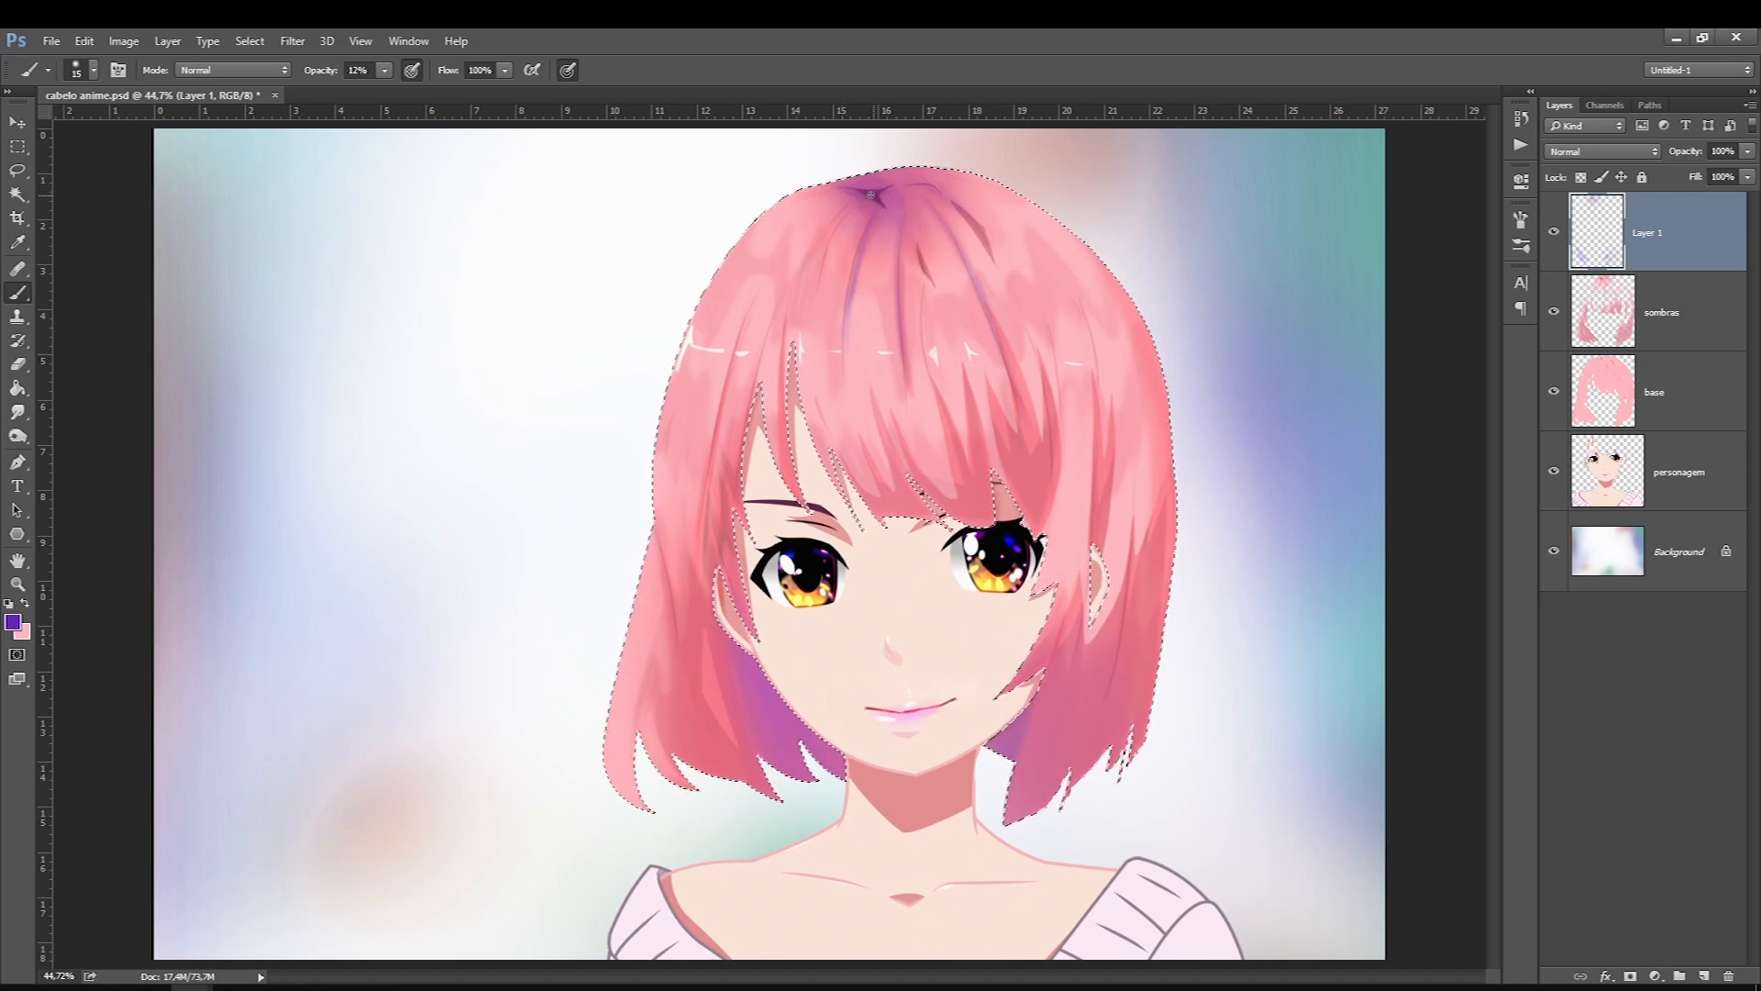
# Step: Paint purple strands down the side hair beside both ears with a brush of 35 to 45 px
pyautogui.press(']')
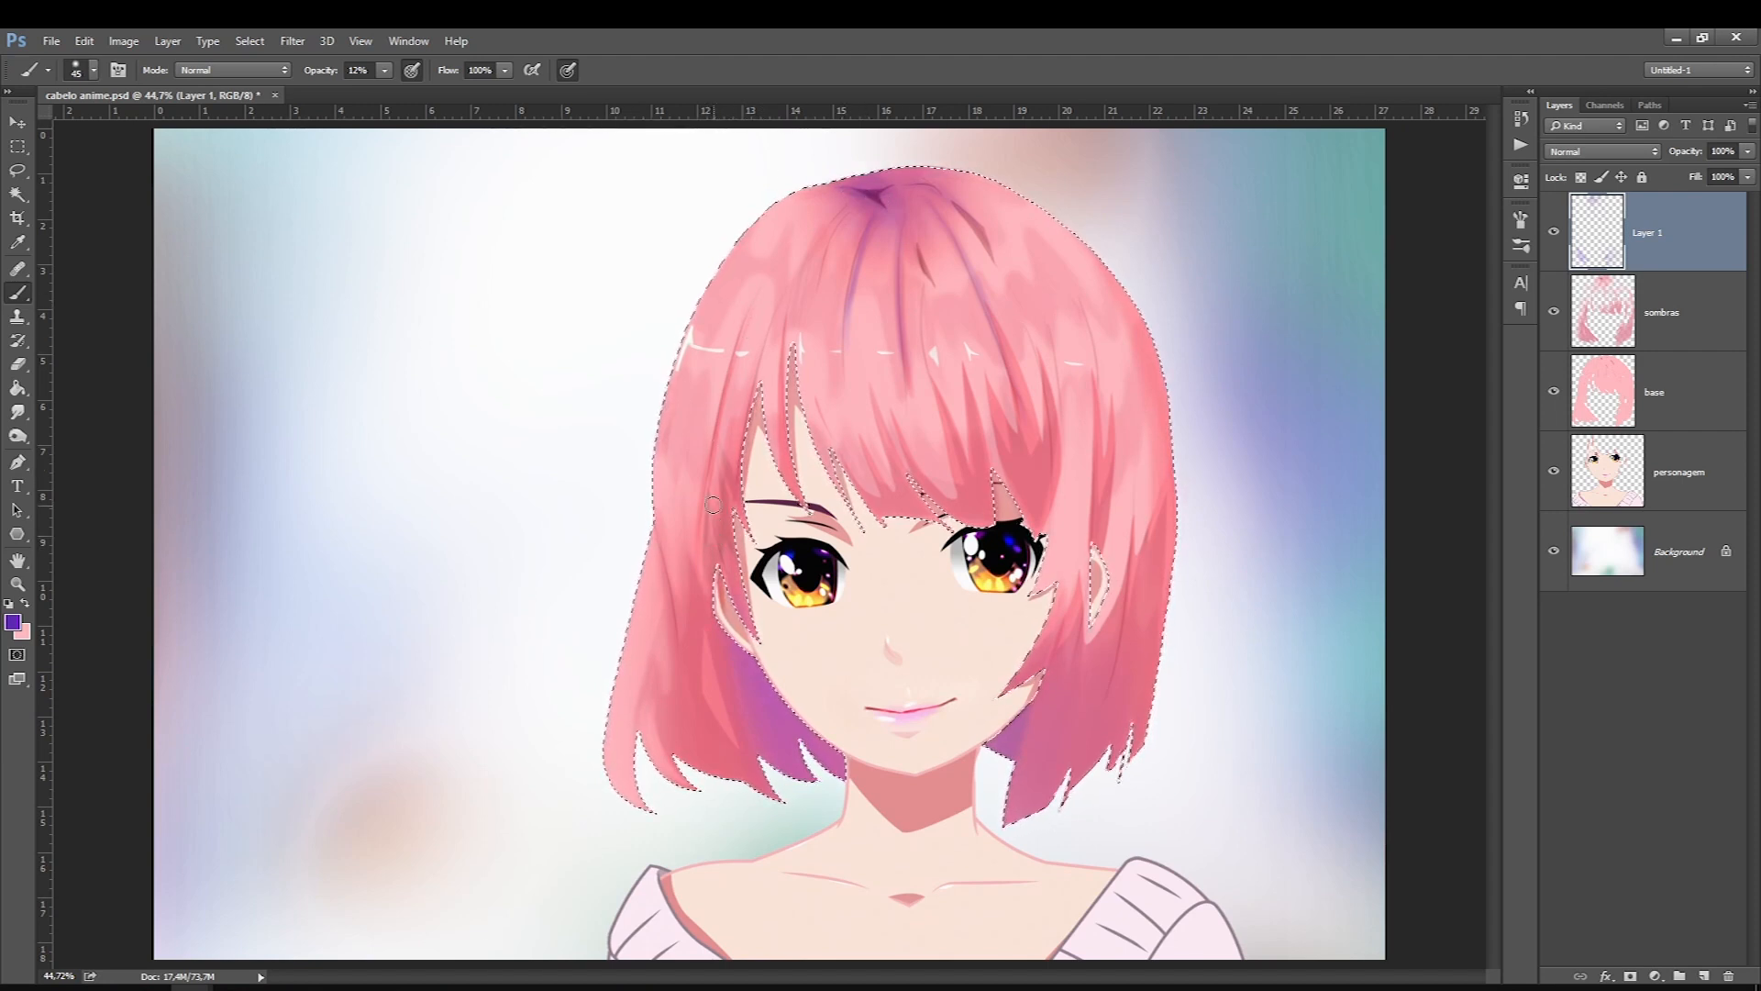
pyautogui.press('[')
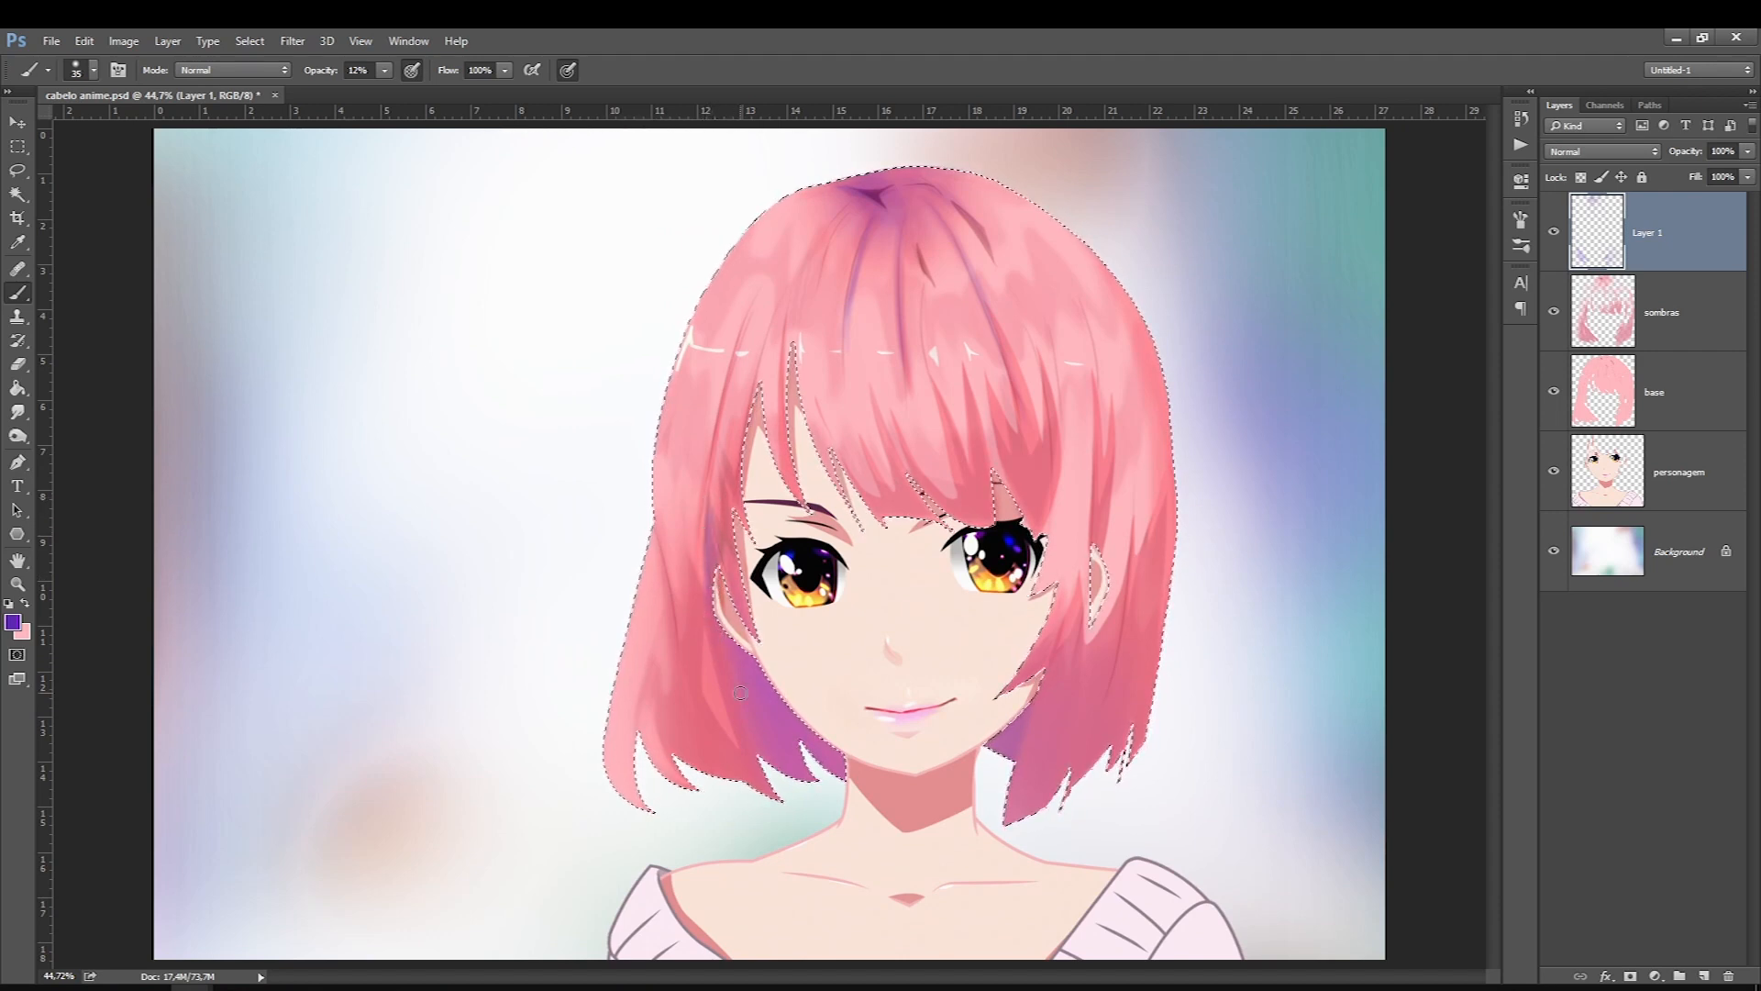
pyautogui.press(']')
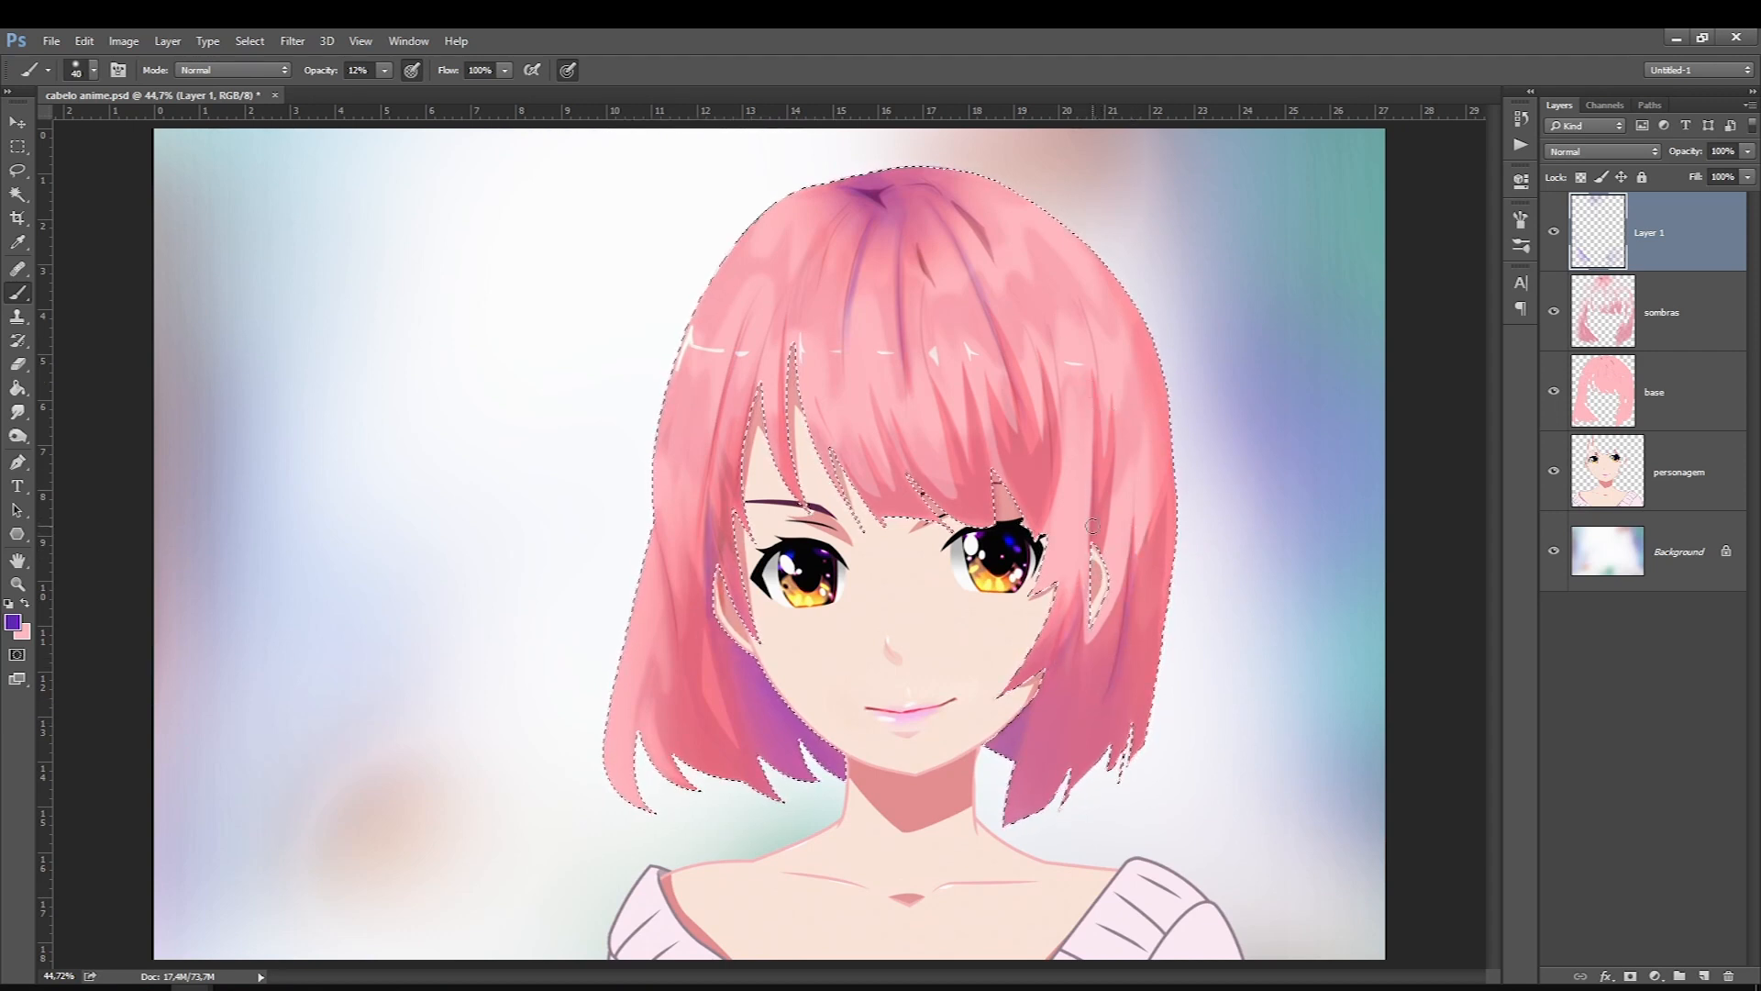
pyautogui.moveTo(675, 610); pyautogui.dragTo(683, 715)
# Step: Enlarge the brush to 900 px and softly tint the lower tips of the hair left of the face purple
pyautogui.press(']')
pyautogui.press(']')
pyautogui.press(']')
pyautogui.press(']')
pyautogui.press(']')
pyautogui.press(']')
pyautogui.press(']')
pyautogui.press(']')
pyautogui.press(']')
pyautogui.press(']')
pyautogui.press(']')
pyautogui.press(']')
pyautogui.press(']')
pyautogui.press(']')
pyautogui.press(']')
pyautogui.press(']')
pyautogui.press(']')
pyautogui.press(']')
pyautogui.press(']')
pyautogui.moveTo(642, 816); pyautogui.dragTo(734, 825)
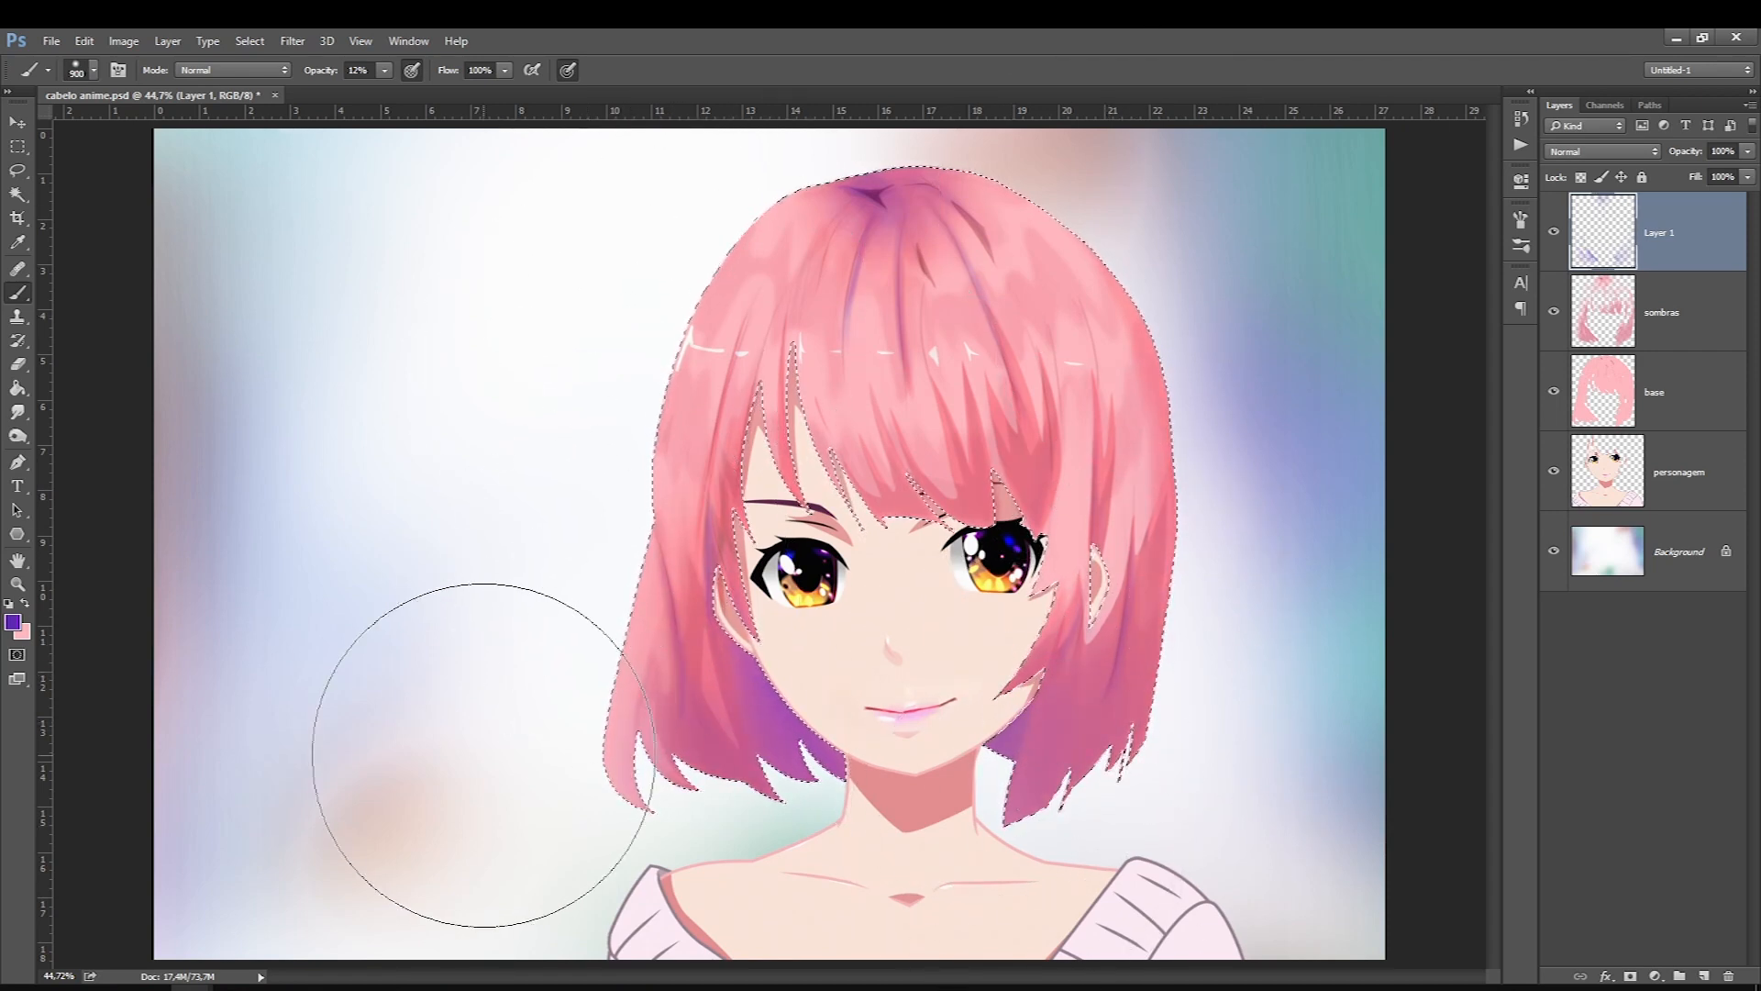
# Step: Reduce the brush to 40 px, set its opacity to 43% and swap the foreground and background colours
pyautogui.press('[')
pyautogui.press('[')
pyautogui.press('[')
pyautogui.press('[')
pyautogui.press('[')
pyautogui.press('[')
pyautogui.press('[')
pyautogui.press('[')
pyautogui.press('[')
pyautogui.press('[')
pyautogui.press('[')
pyautogui.press('[')
pyautogui.press('[')
pyautogui.press('[')
pyautogui.press('[')
pyautogui.press('[')
pyautogui.press('[')
pyautogui.press('[')
pyautogui.press('[')
pyautogui.press('4')
pyautogui.press('3')
pyautogui.press('x')
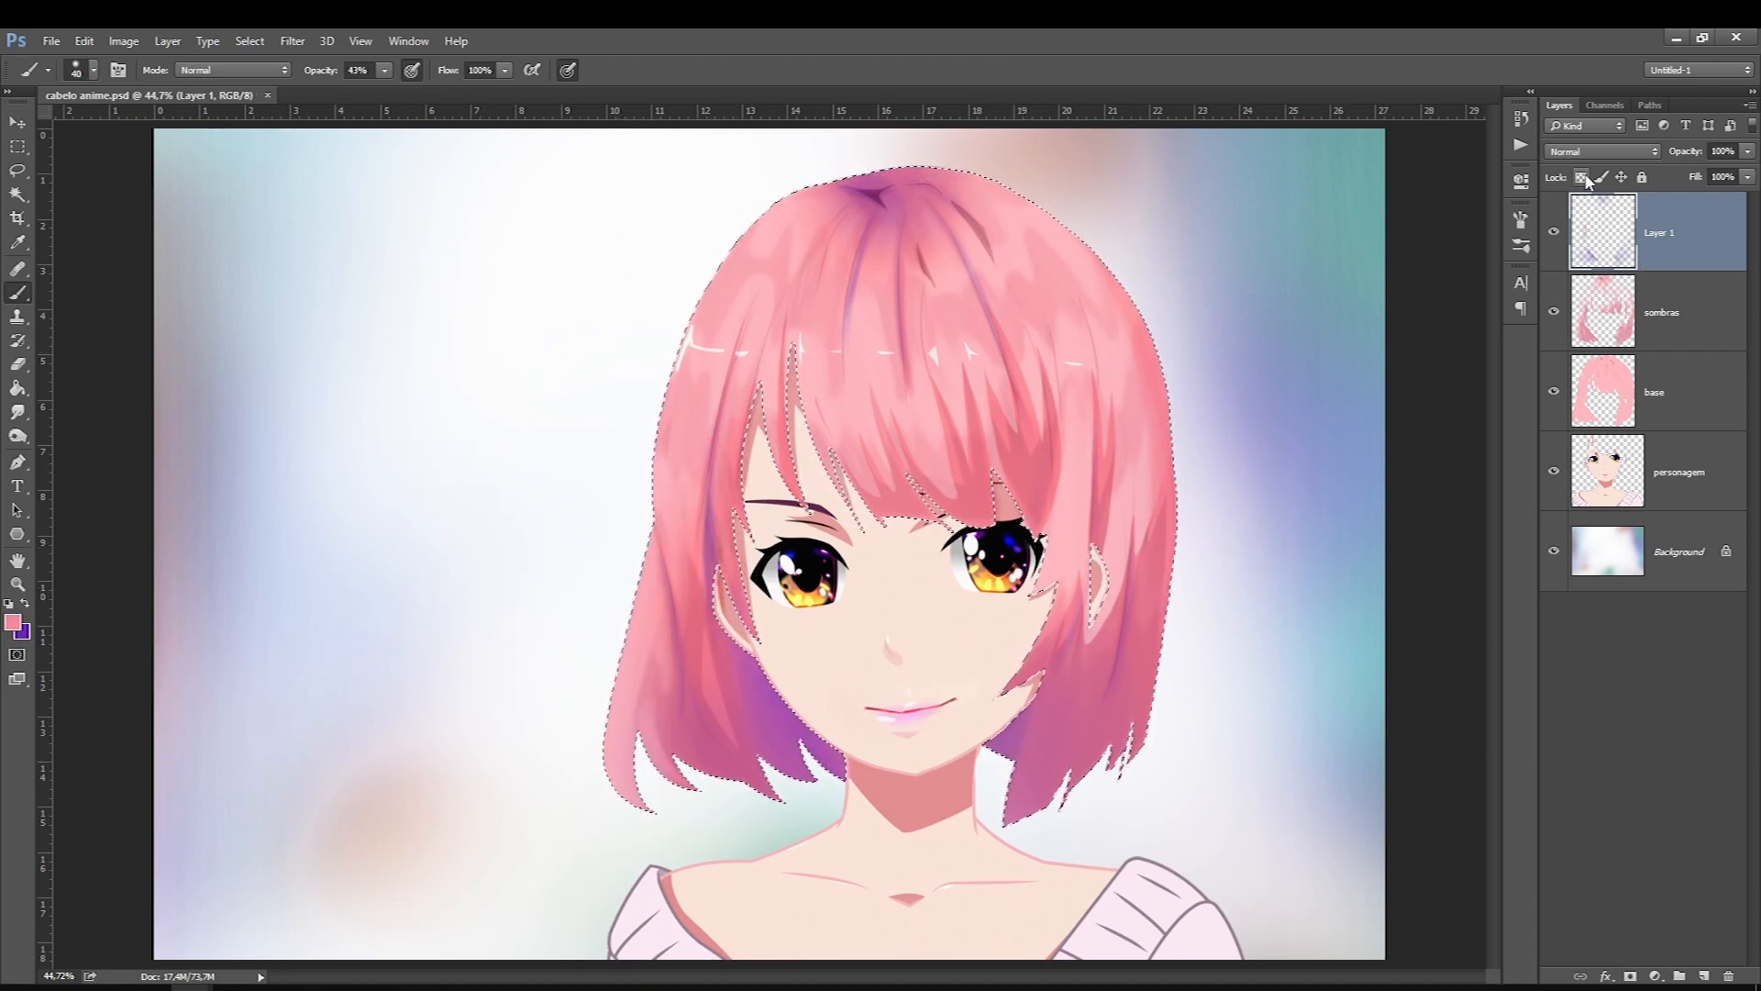
# Step: Try the Multiply blend mode on the purple shading layer, and return it to Normal
pyautogui.click(1614, 152)
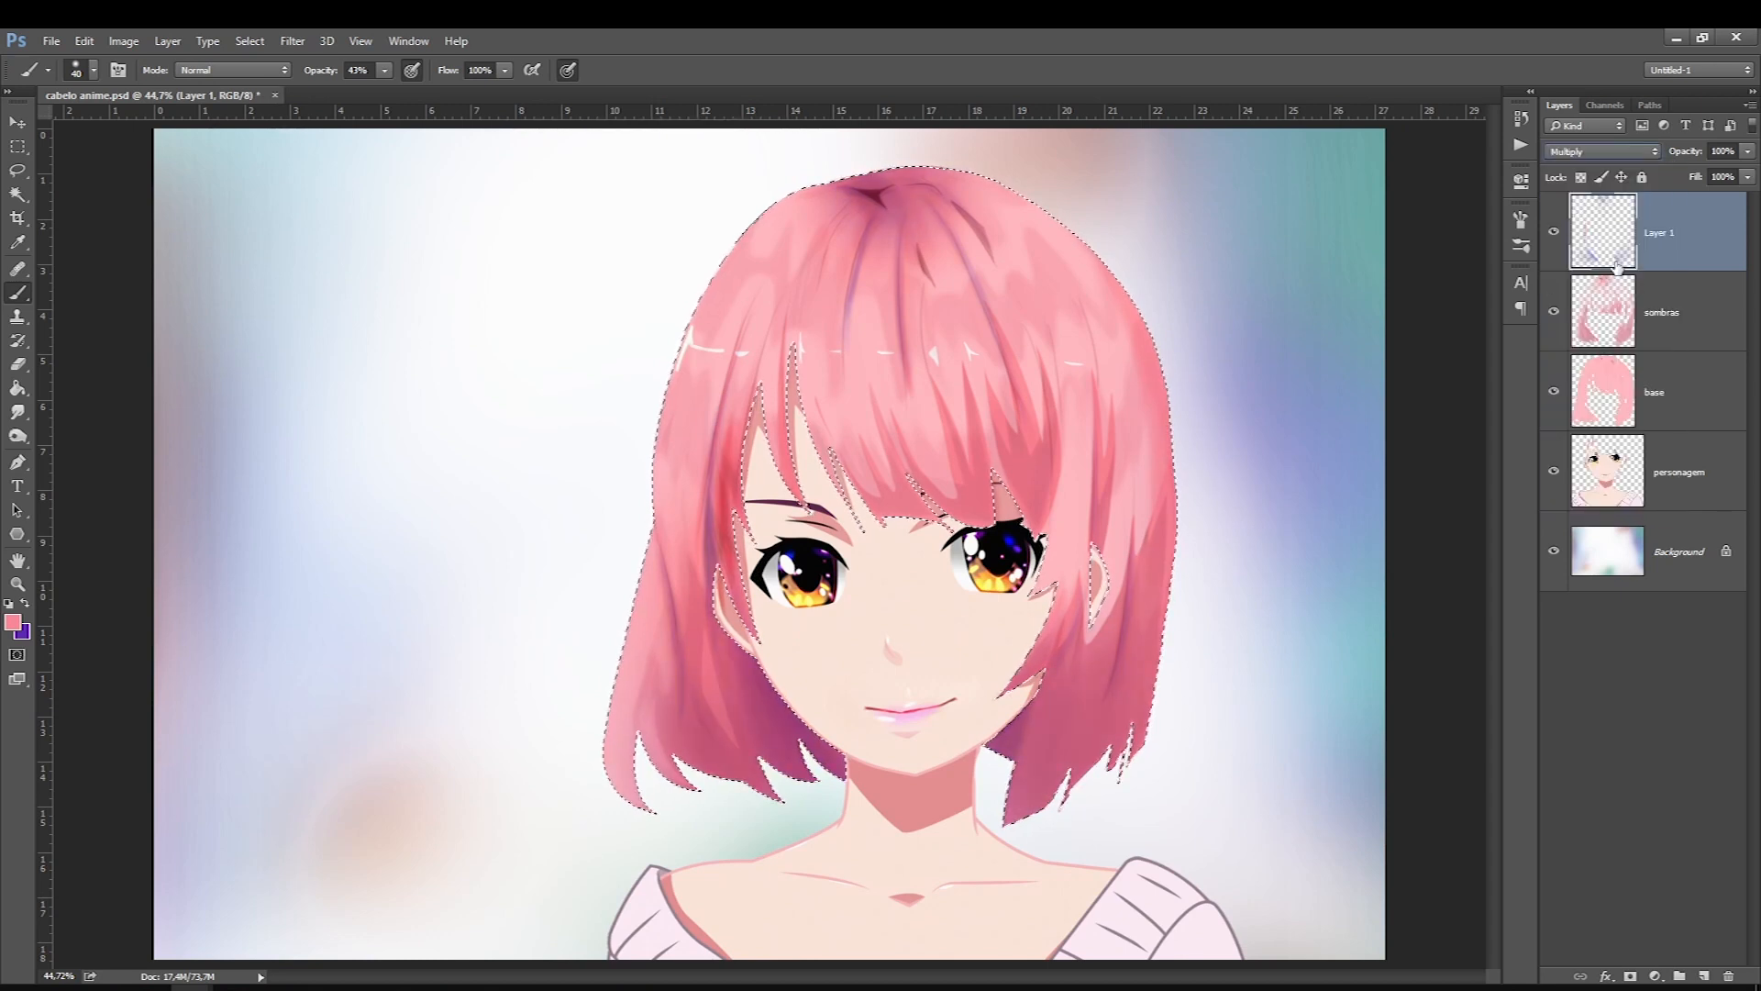
pyautogui.click(1604, 152)
pyautogui.click(1575, 169)
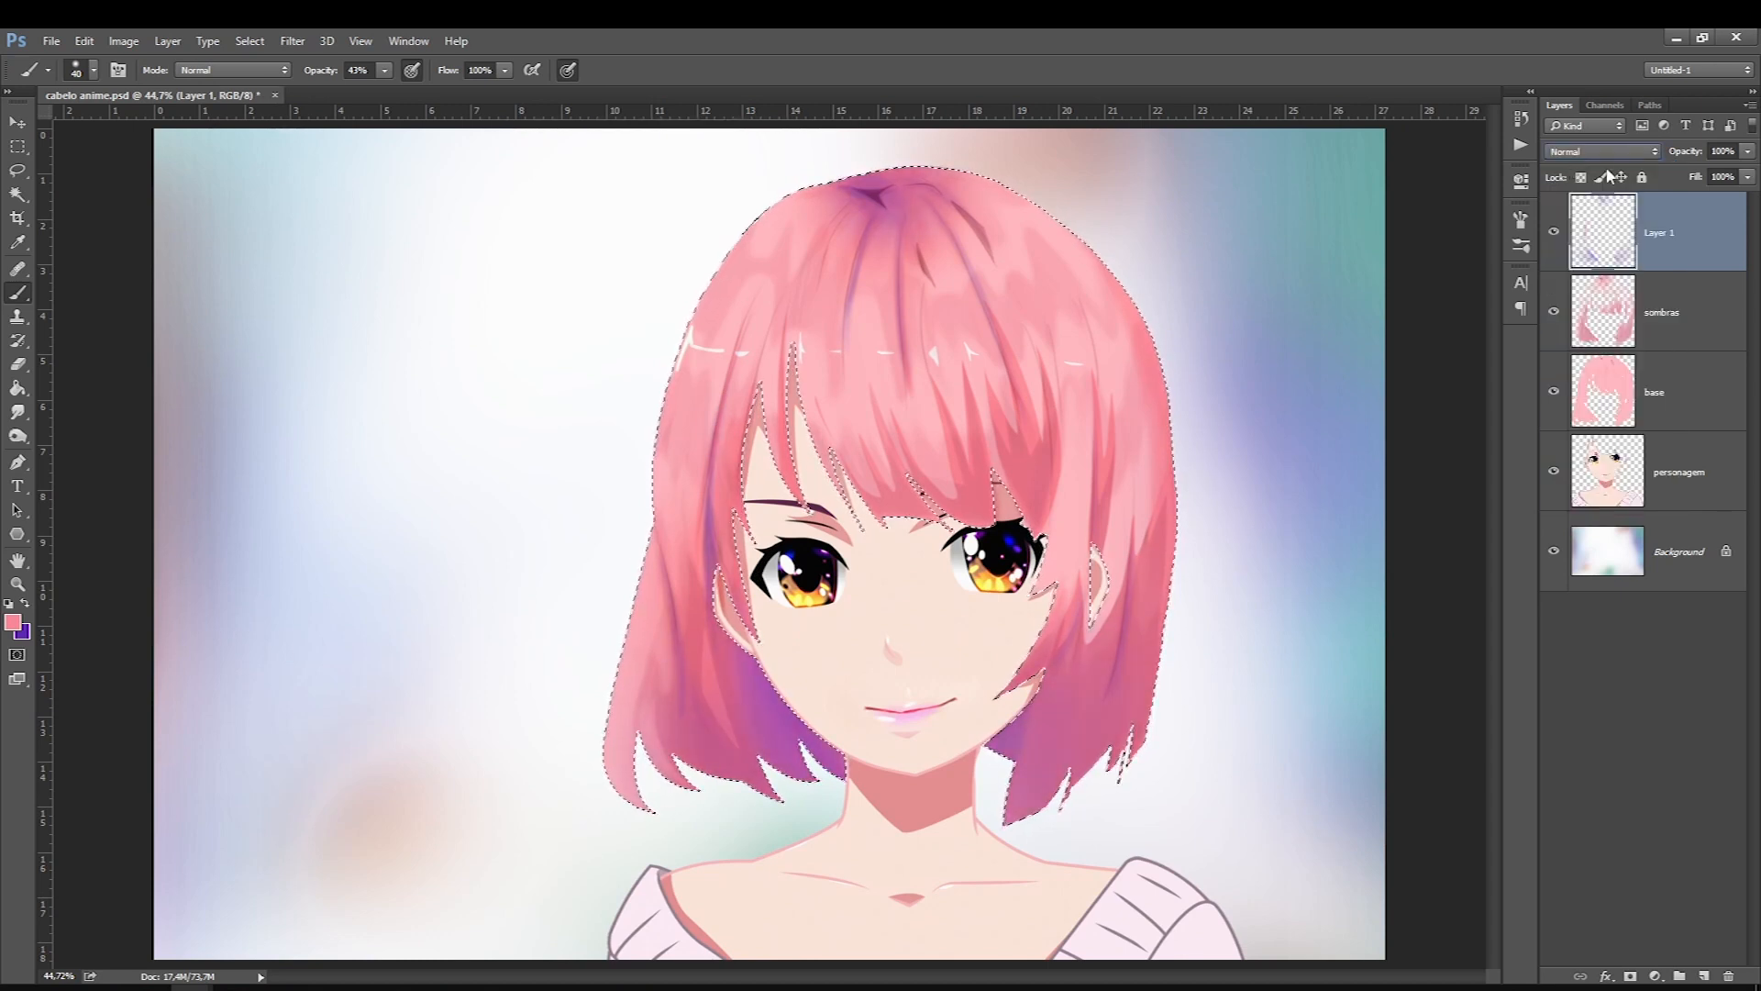
# Step: Pick a darker purple as the foreground colour and deepen the inner hair left of the neck with 125 to 200 px brushes
pyautogui.press('x')
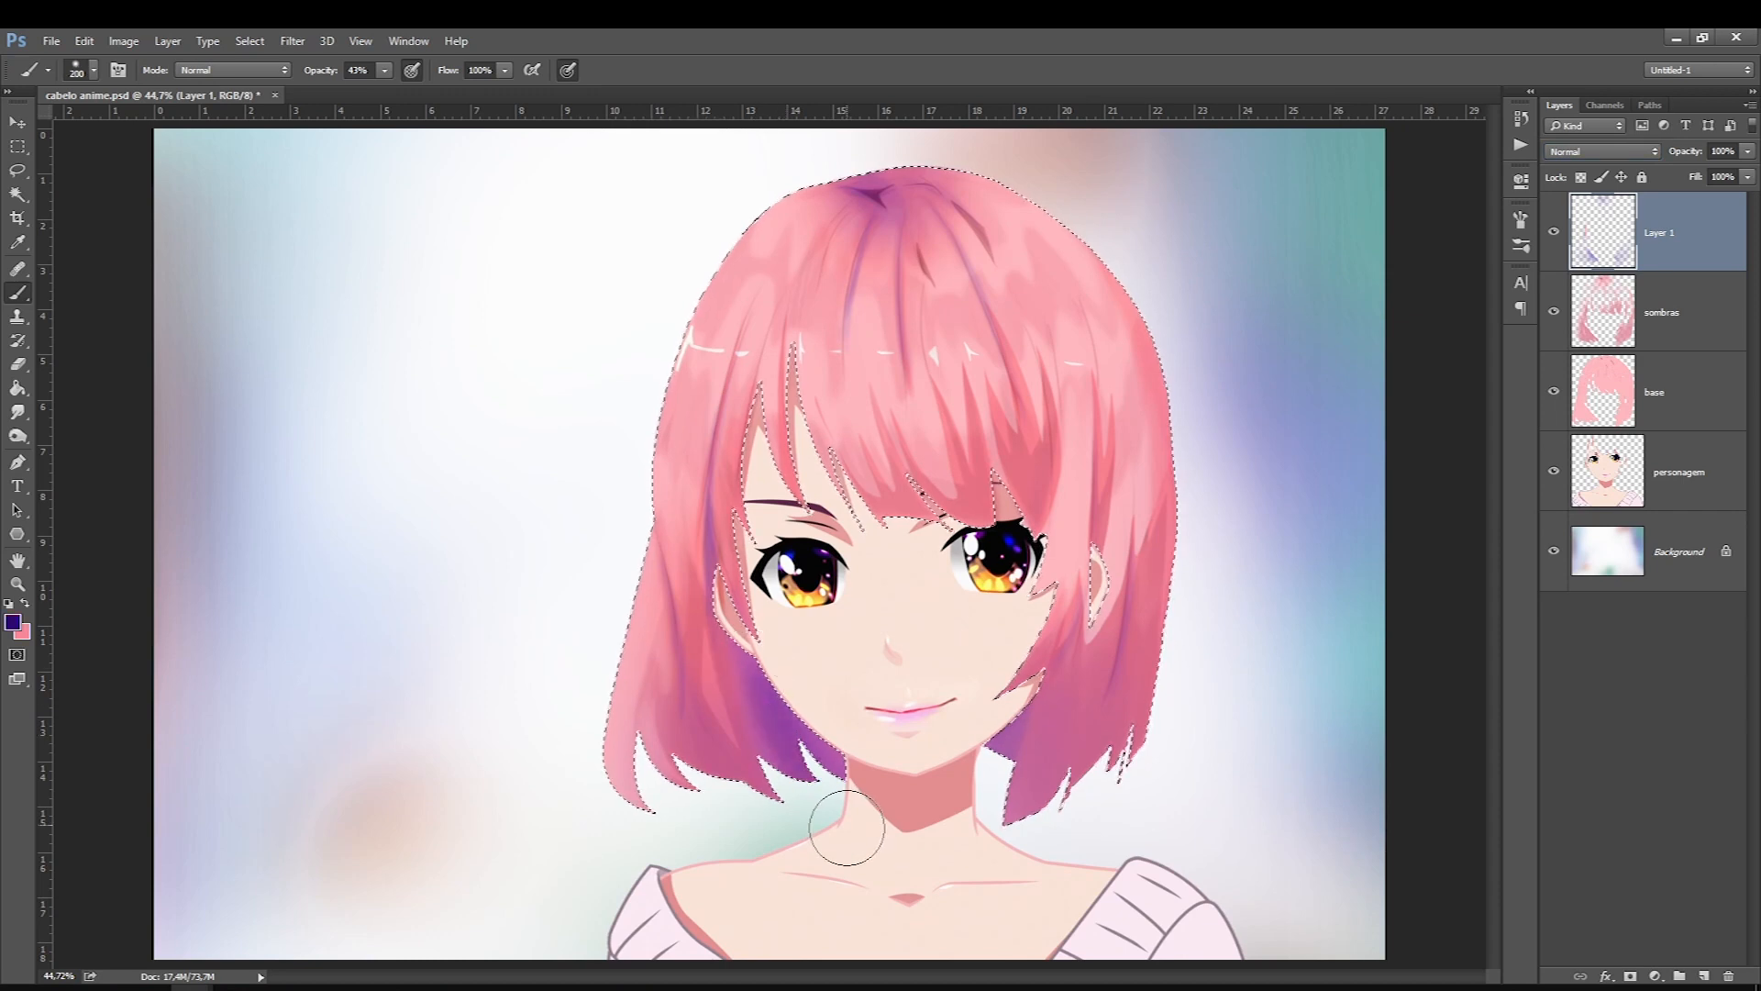
pyautogui.click(13, 623)
pyautogui.click(811, 783)
pyautogui.press('Return')
pyautogui.press(']')
pyautogui.moveTo(801, 710); pyautogui.dragTo(857, 817)
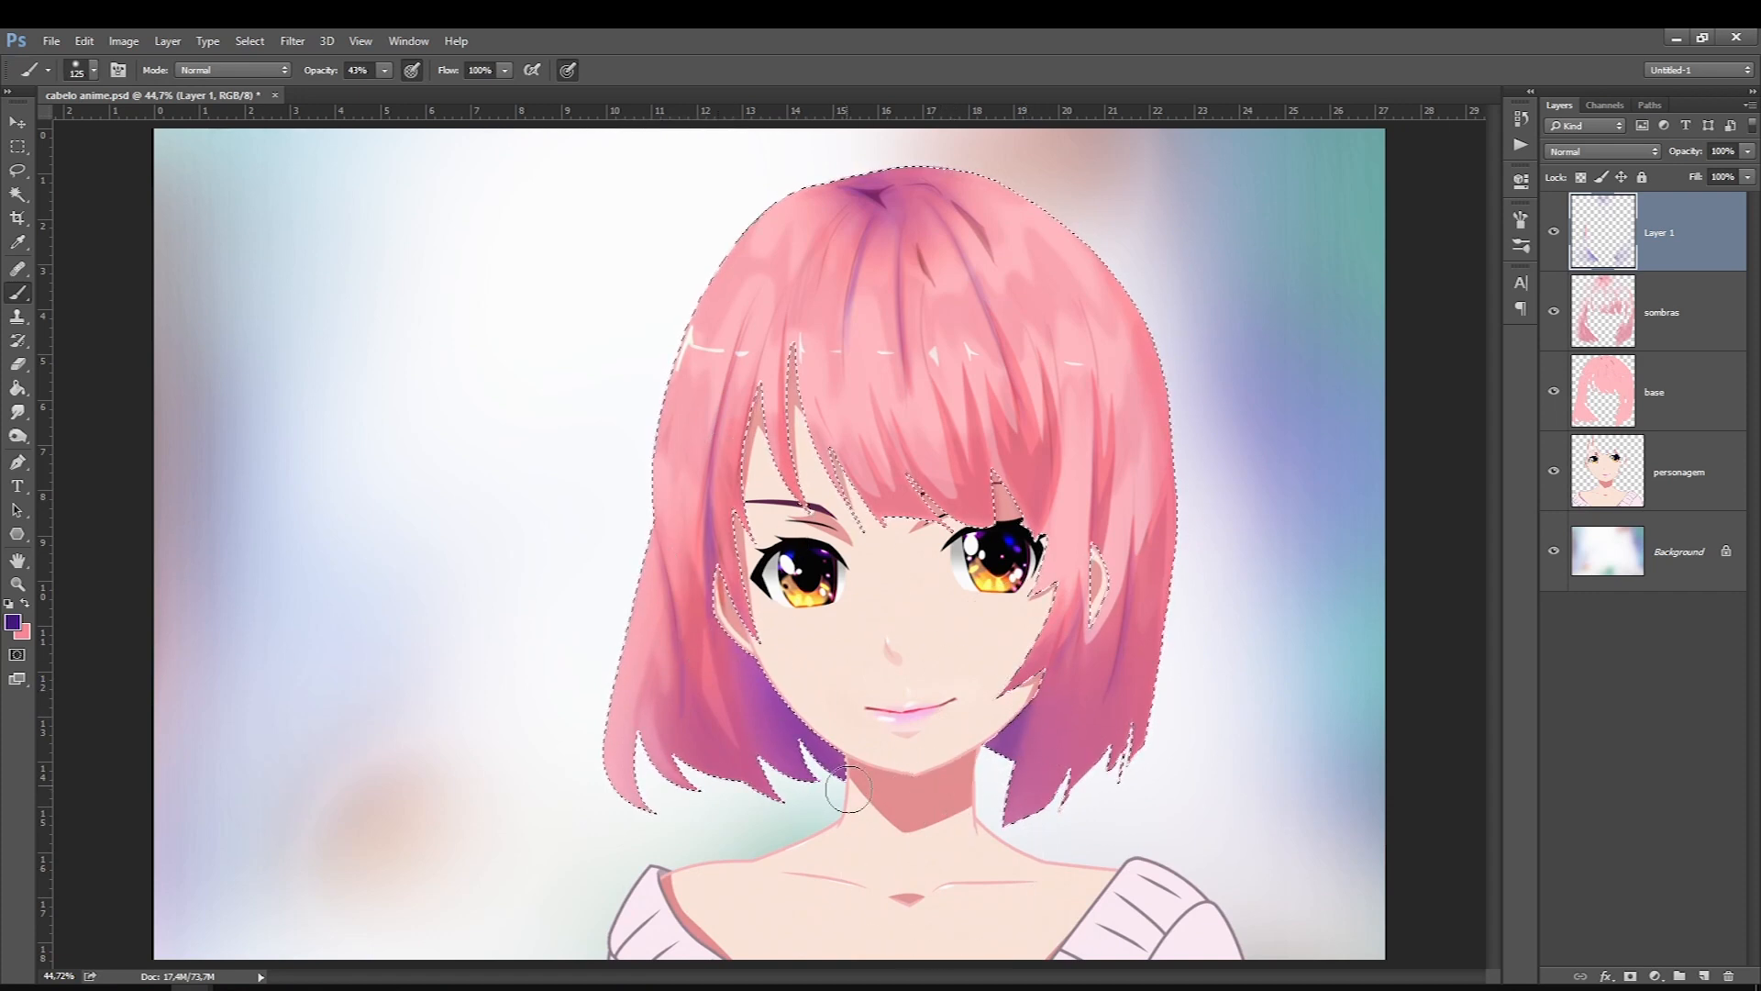
pyautogui.press(']')
pyautogui.press(']')
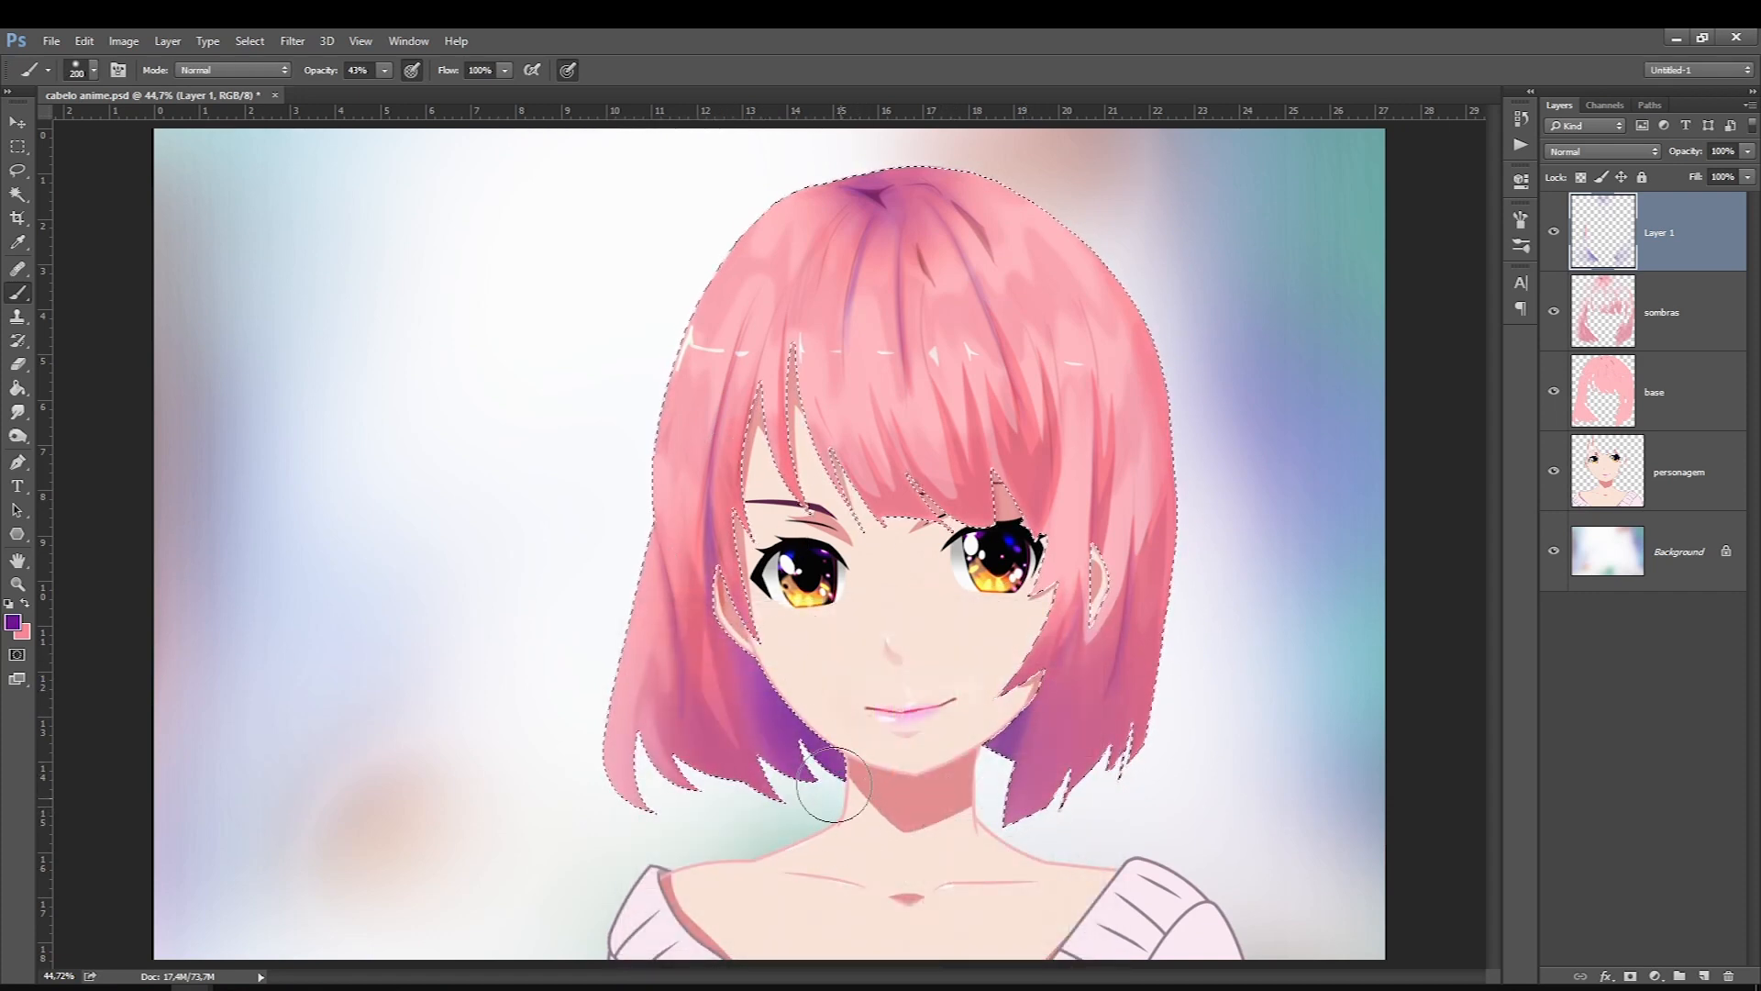
# Step: Softly deepen the purple on the hair right of the neck and face with a 500 to 800 px brush
pyautogui.press(']')
pyautogui.press(']')
pyautogui.press(']')
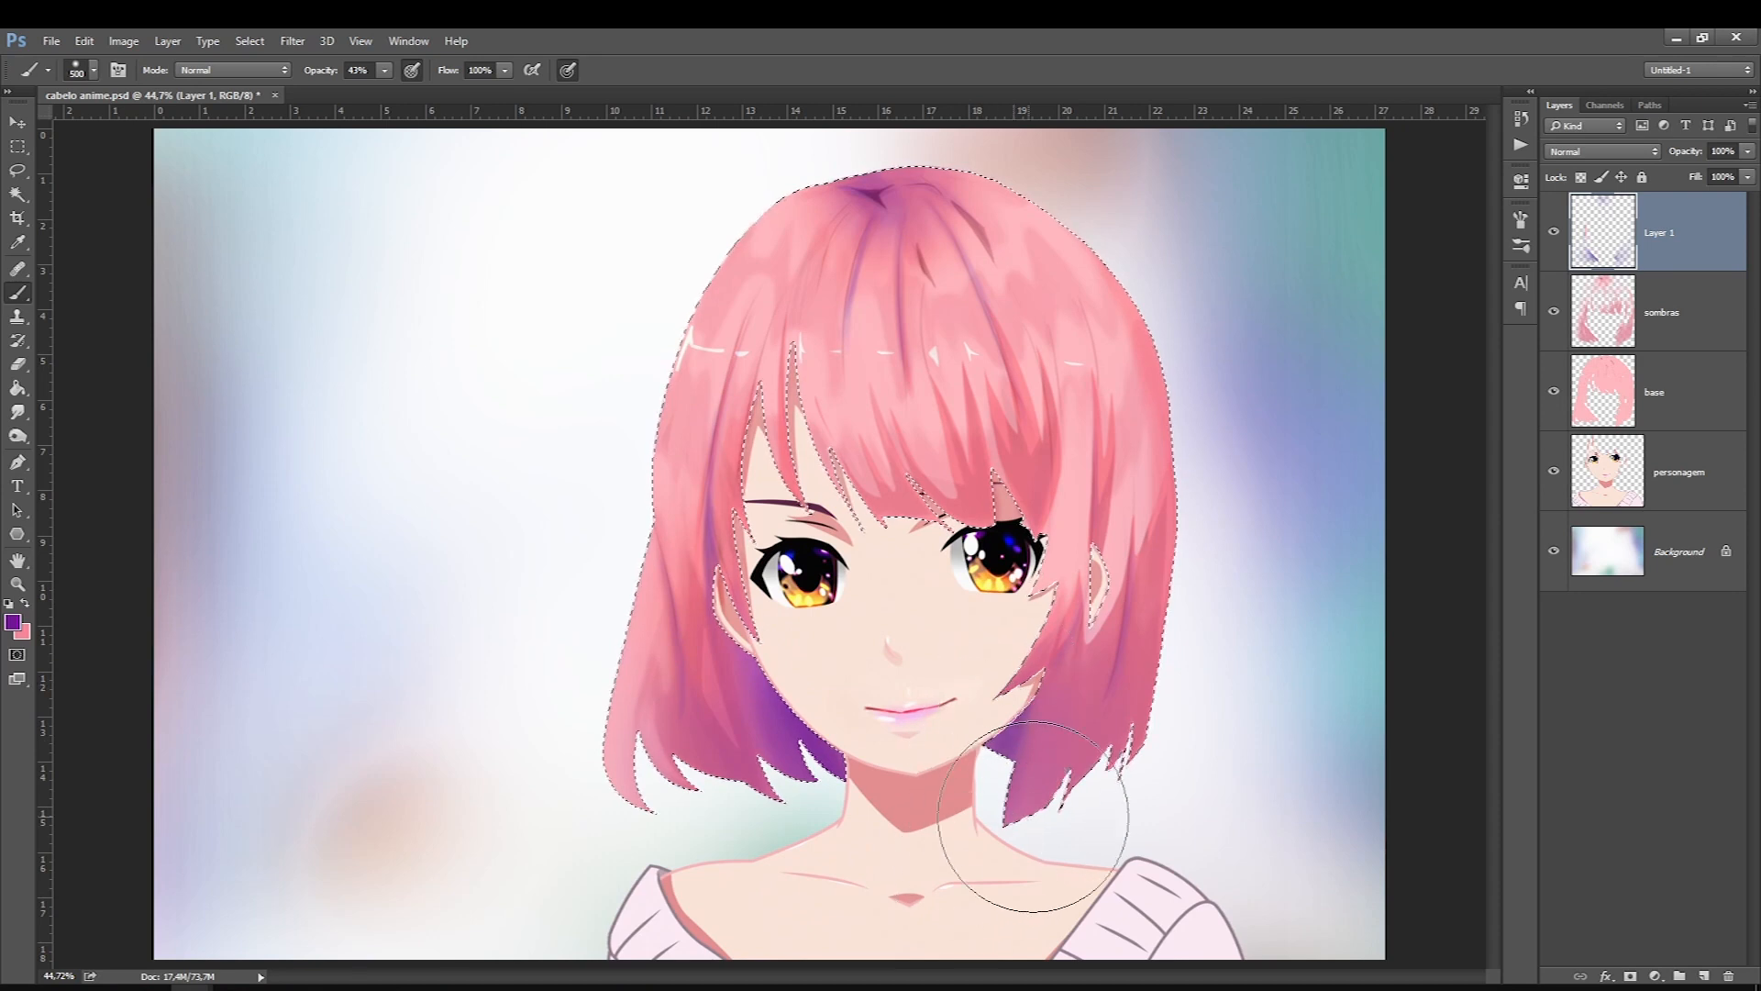
pyautogui.press(']')
pyautogui.press(']')
pyautogui.press(']')
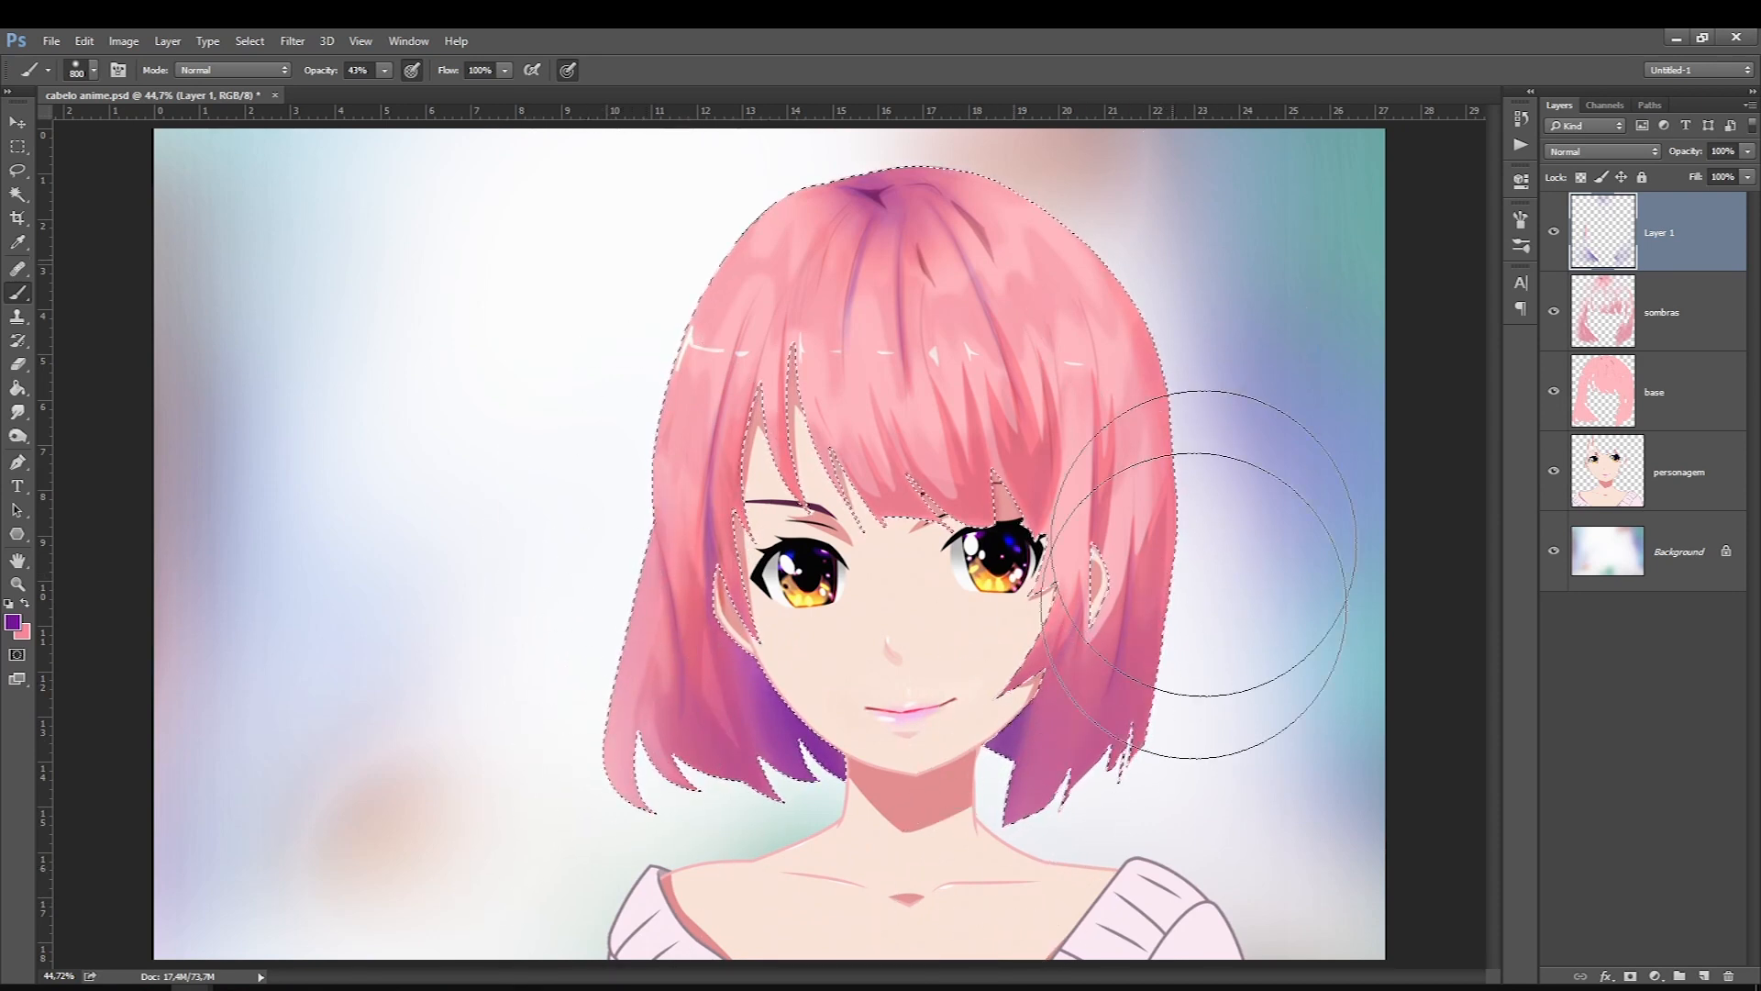
# Step: Clear the hair selection and save the document
pyautogui.hotkey('ctrl', 'd')
pyautogui.hotkey('ctrl', 's')
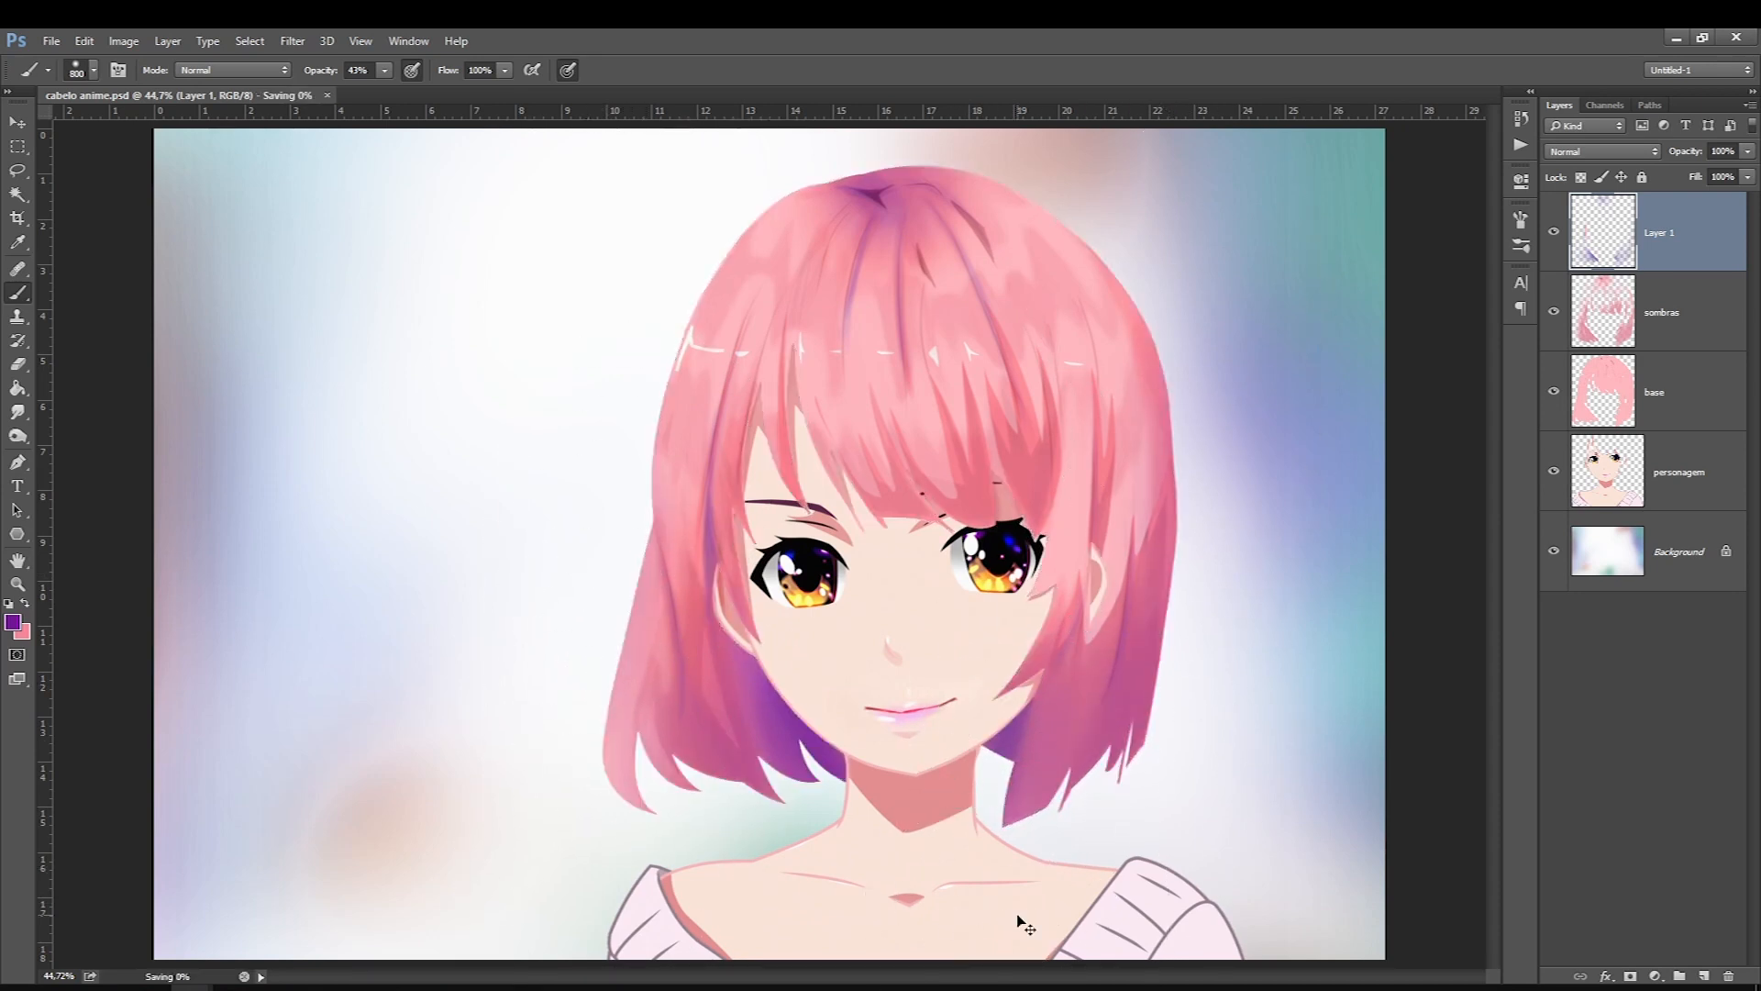
# Step: Create a new layer above the purple shading and change the foreground colour to a light orange
pyautogui.click(1678, 229)
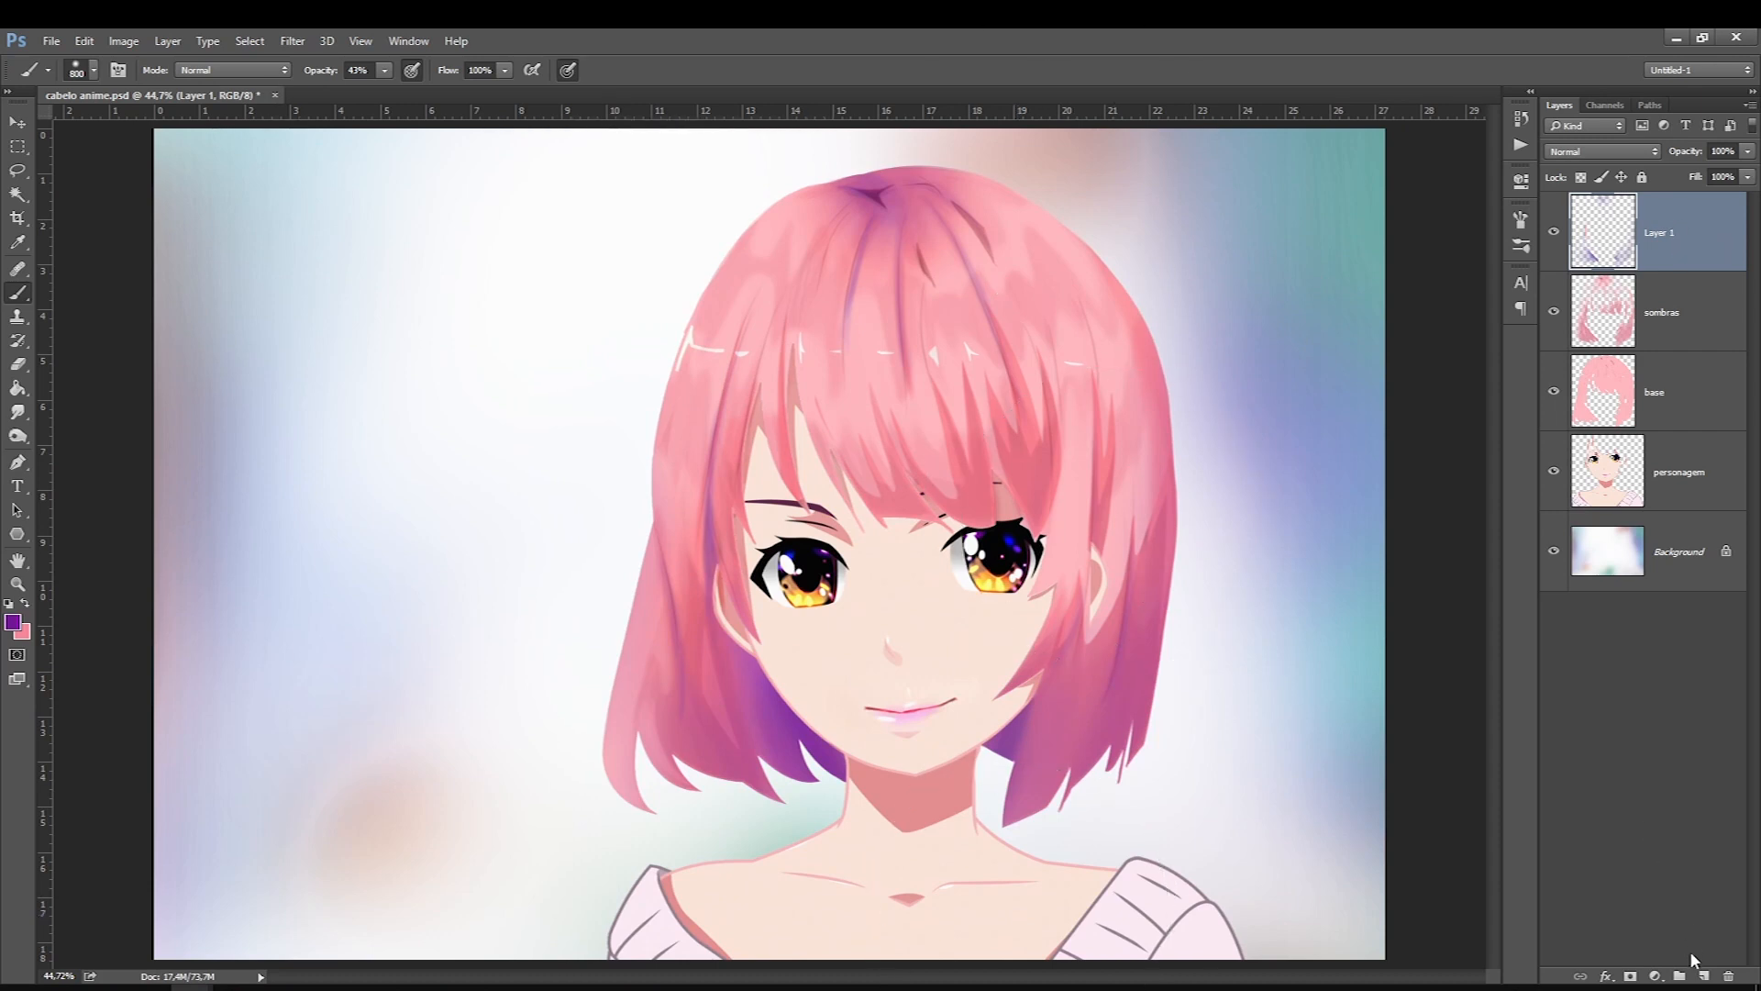
pyautogui.click(1701, 976)
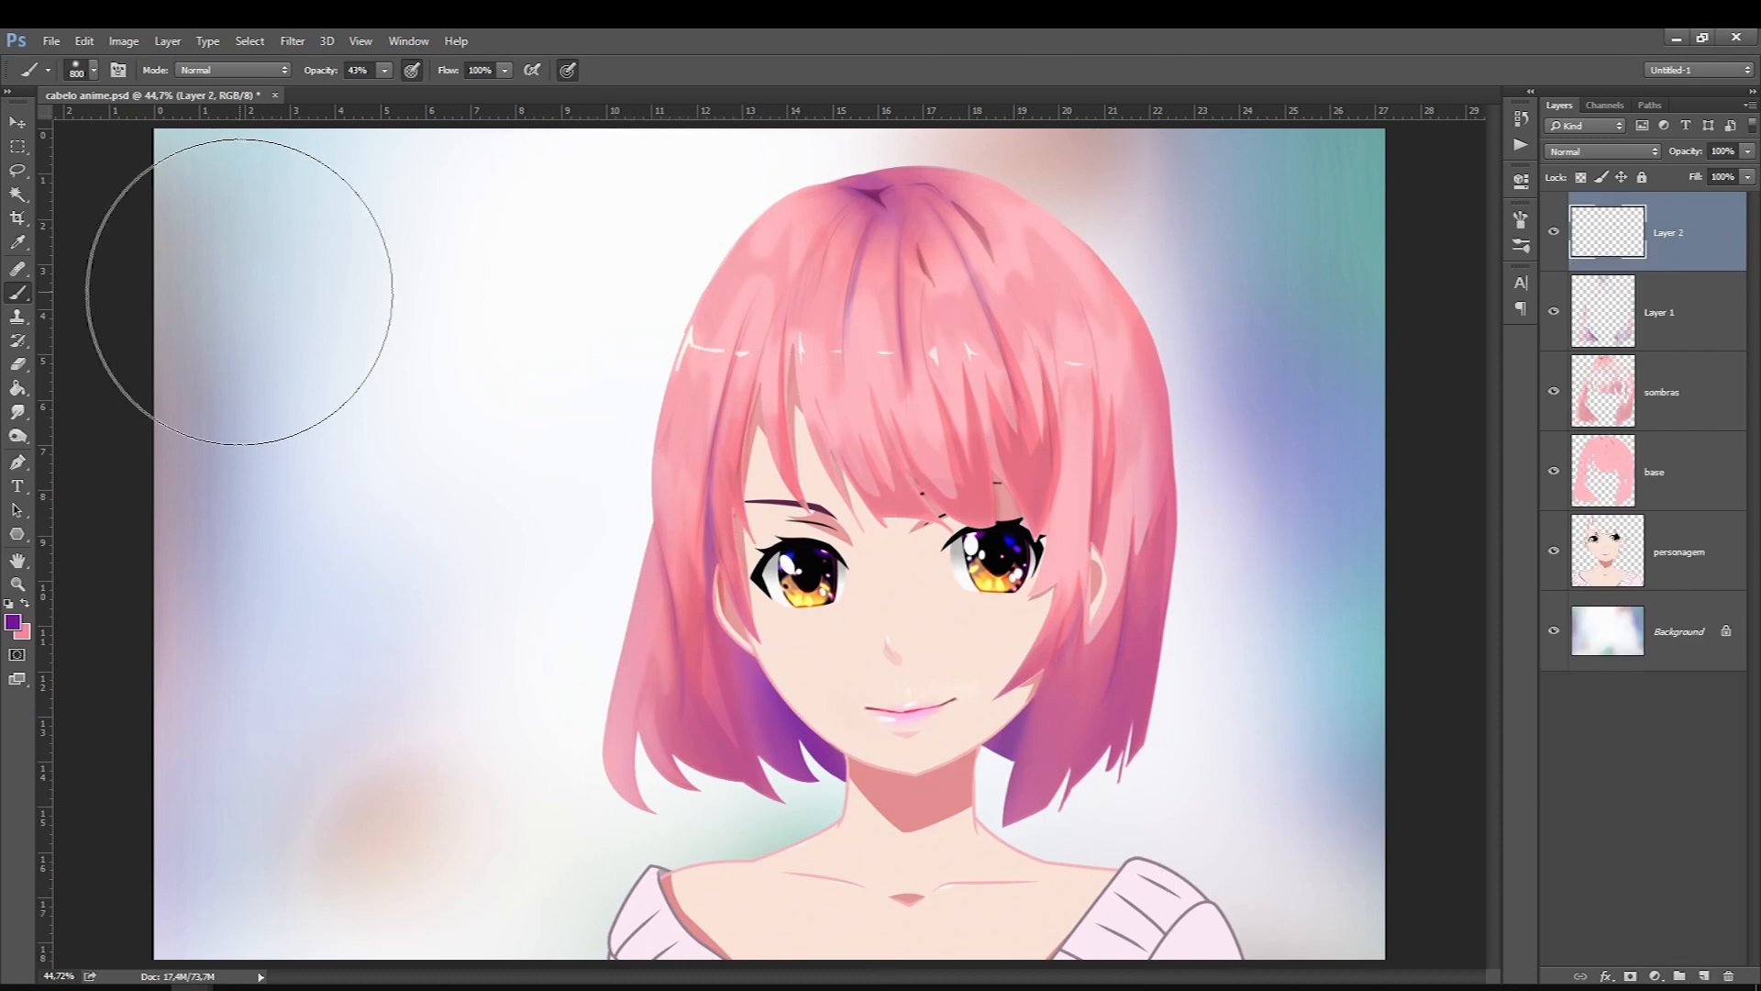
pyautogui.click(14, 624)
pyautogui.click(860, 363)
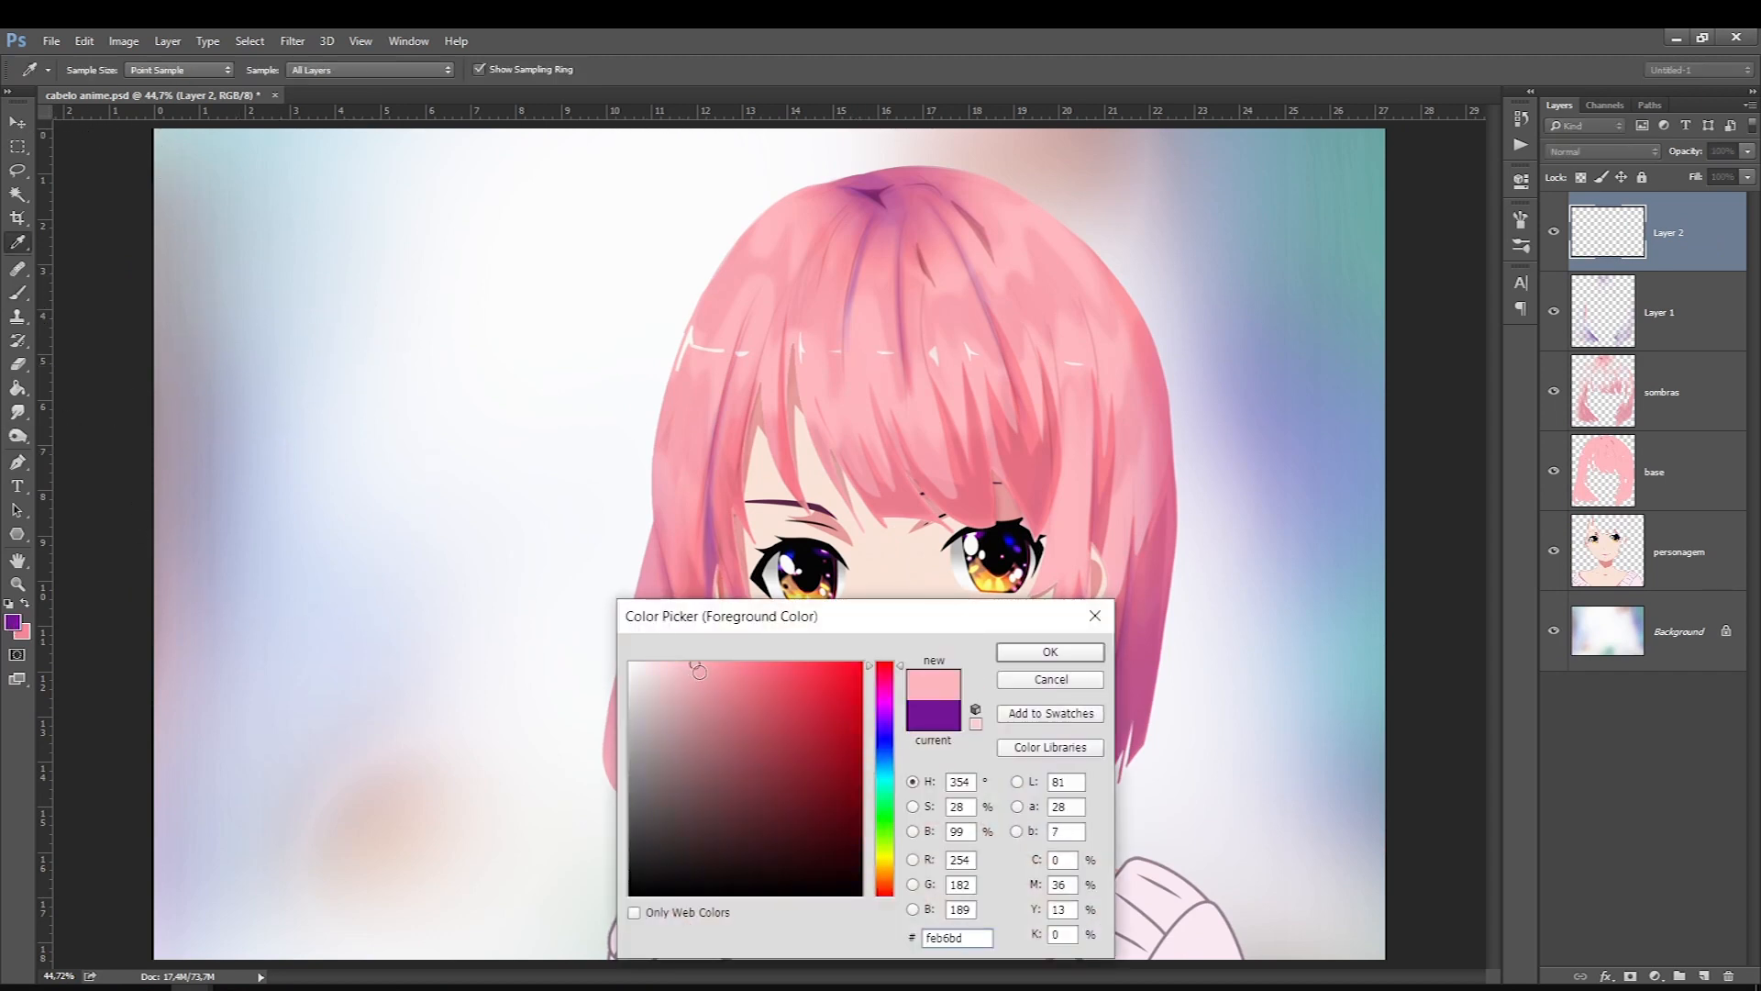
pyautogui.click(883, 884)
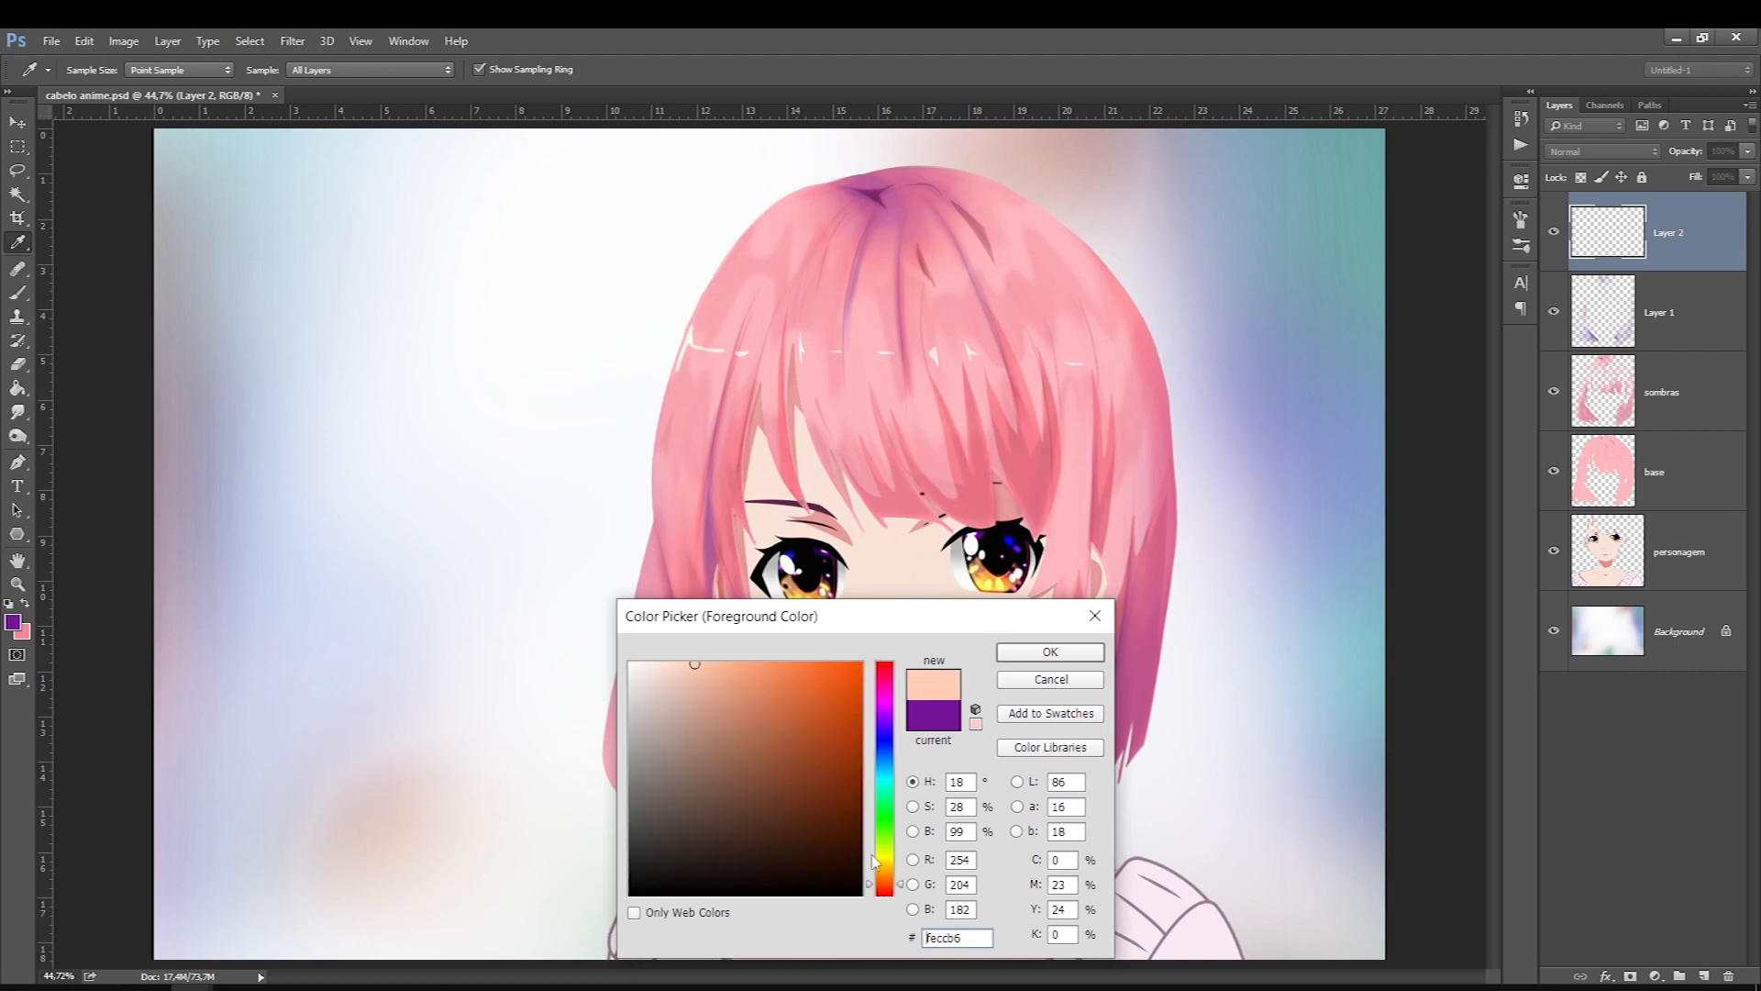
pyautogui.moveTo(699, 678); pyautogui.dragTo(754, 580)
pyautogui.press('Return')
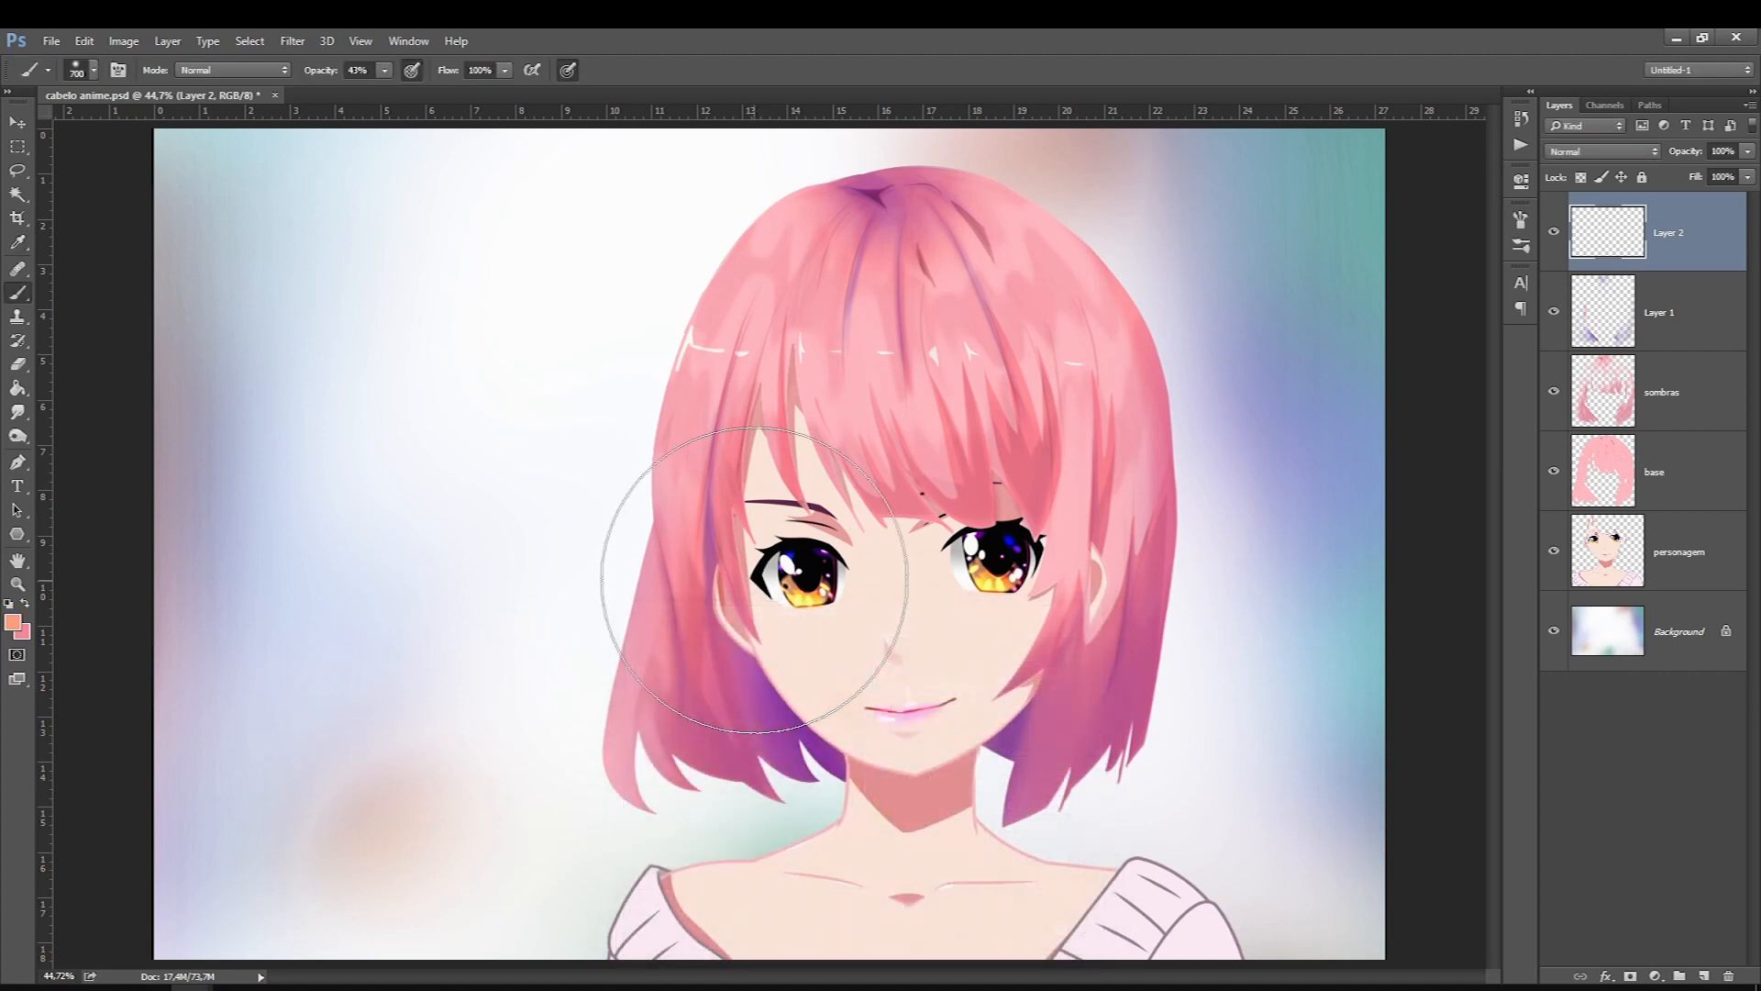
# Step: Set the brush size to 300 px and load the base layer's hair outline as a selection
pyautogui.press('[')
pyautogui.press('[')
pyautogui.press('[')
pyautogui.press('[')
pyautogui.press('[')
pyautogui.press('[')
pyautogui.press('[')
pyautogui.press('[')
pyautogui.press('[')
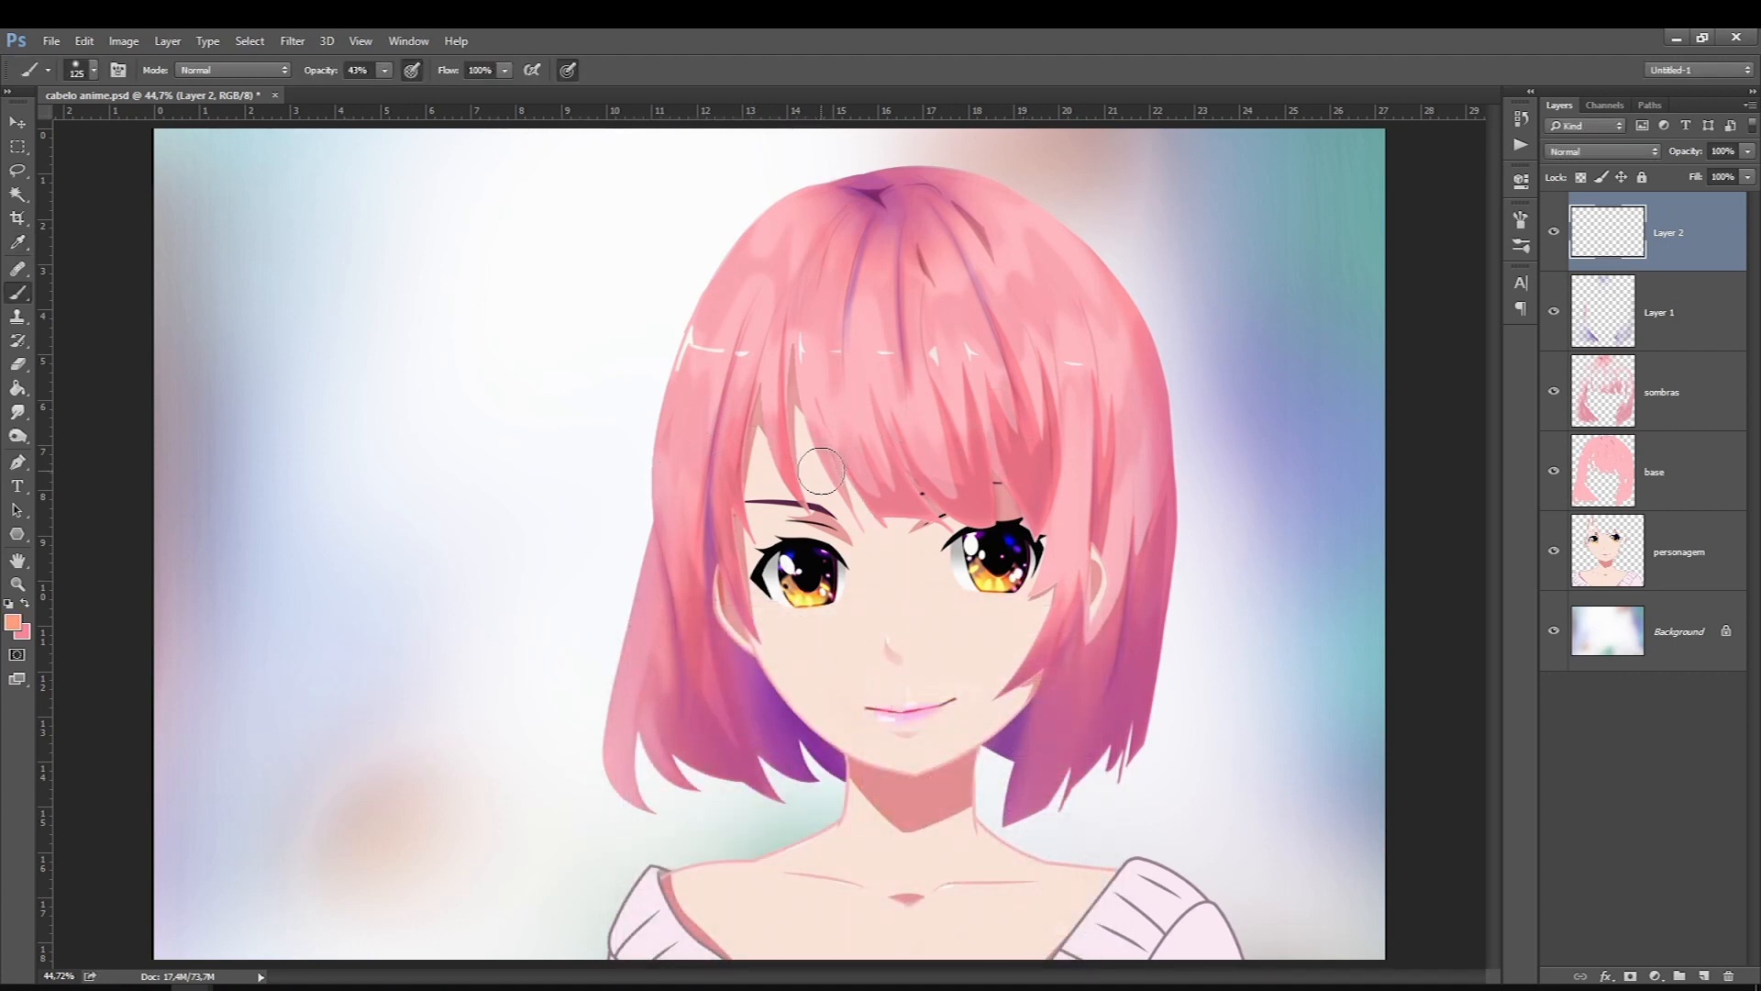
pyautogui.press(']')
pyautogui.press(']')
pyautogui.press(']')
pyautogui.press(']')
pyautogui.press(']')
pyautogui.keyDown('ctrl'); pyautogui.click(1582, 473); pyautogui.keyUp('ctrl')
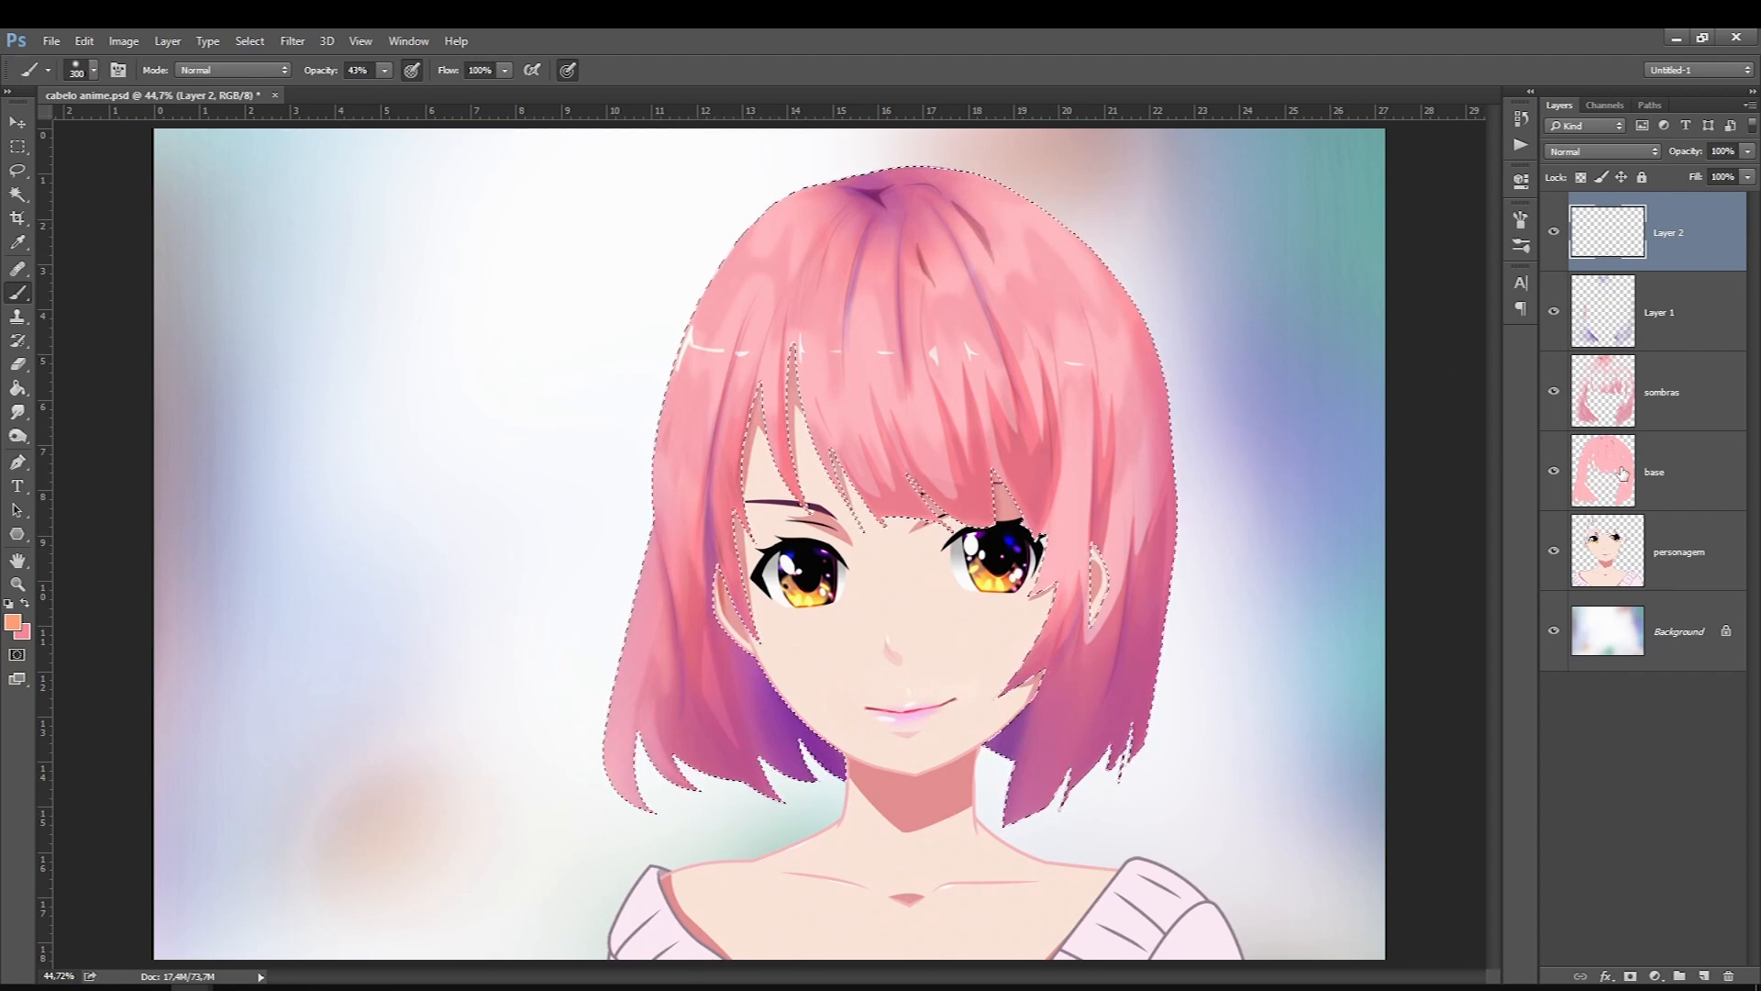
# Step: Paint broad orange highlight bands across the crown, the fringe and the side hair with a brush of about 300 px
pyautogui.press('[')
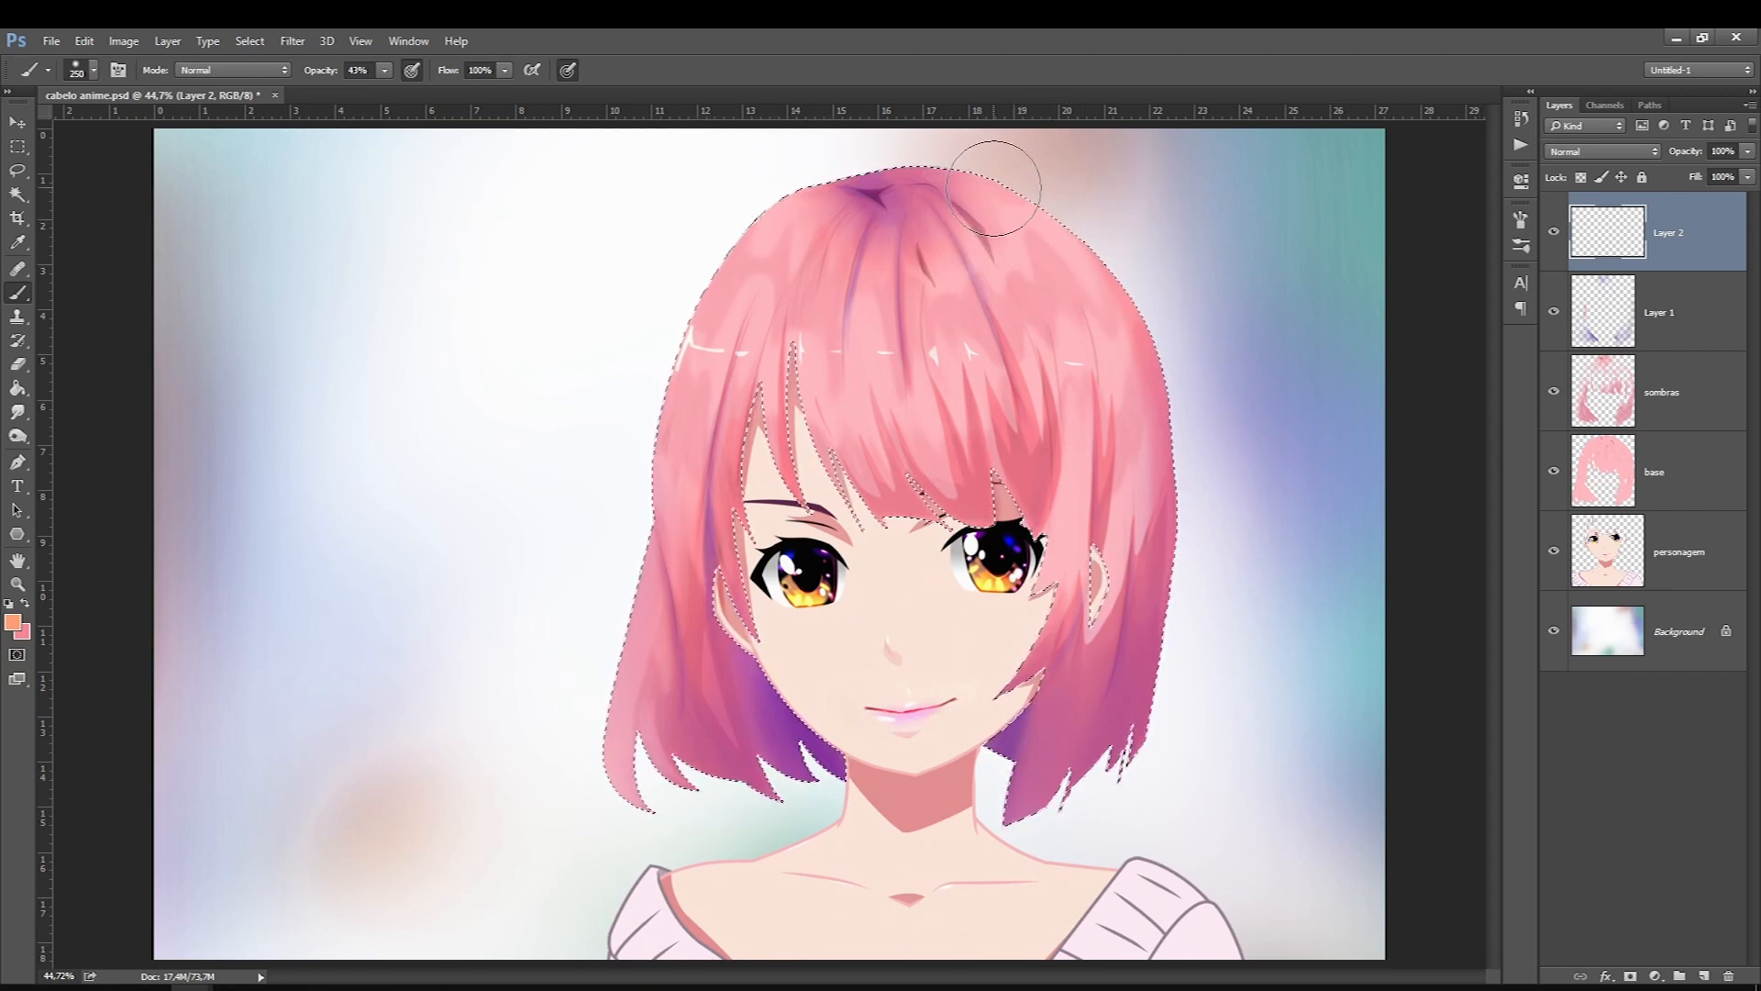
pyautogui.press(']')
pyautogui.press(']')
pyautogui.press(']')
pyautogui.moveTo(1149, 299)
pyautogui.mouseDown()
pyautogui.moveTo(988, 365)
pyautogui.moveTo(652, 307)
pyautogui.moveTo(803, 374)
pyautogui.moveTo(1158, 301)
pyautogui.mouseUp()
pyautogui.moveTo(1076, 365); pyautogui.dragTo(649, 338)
pyautogui.press(']')
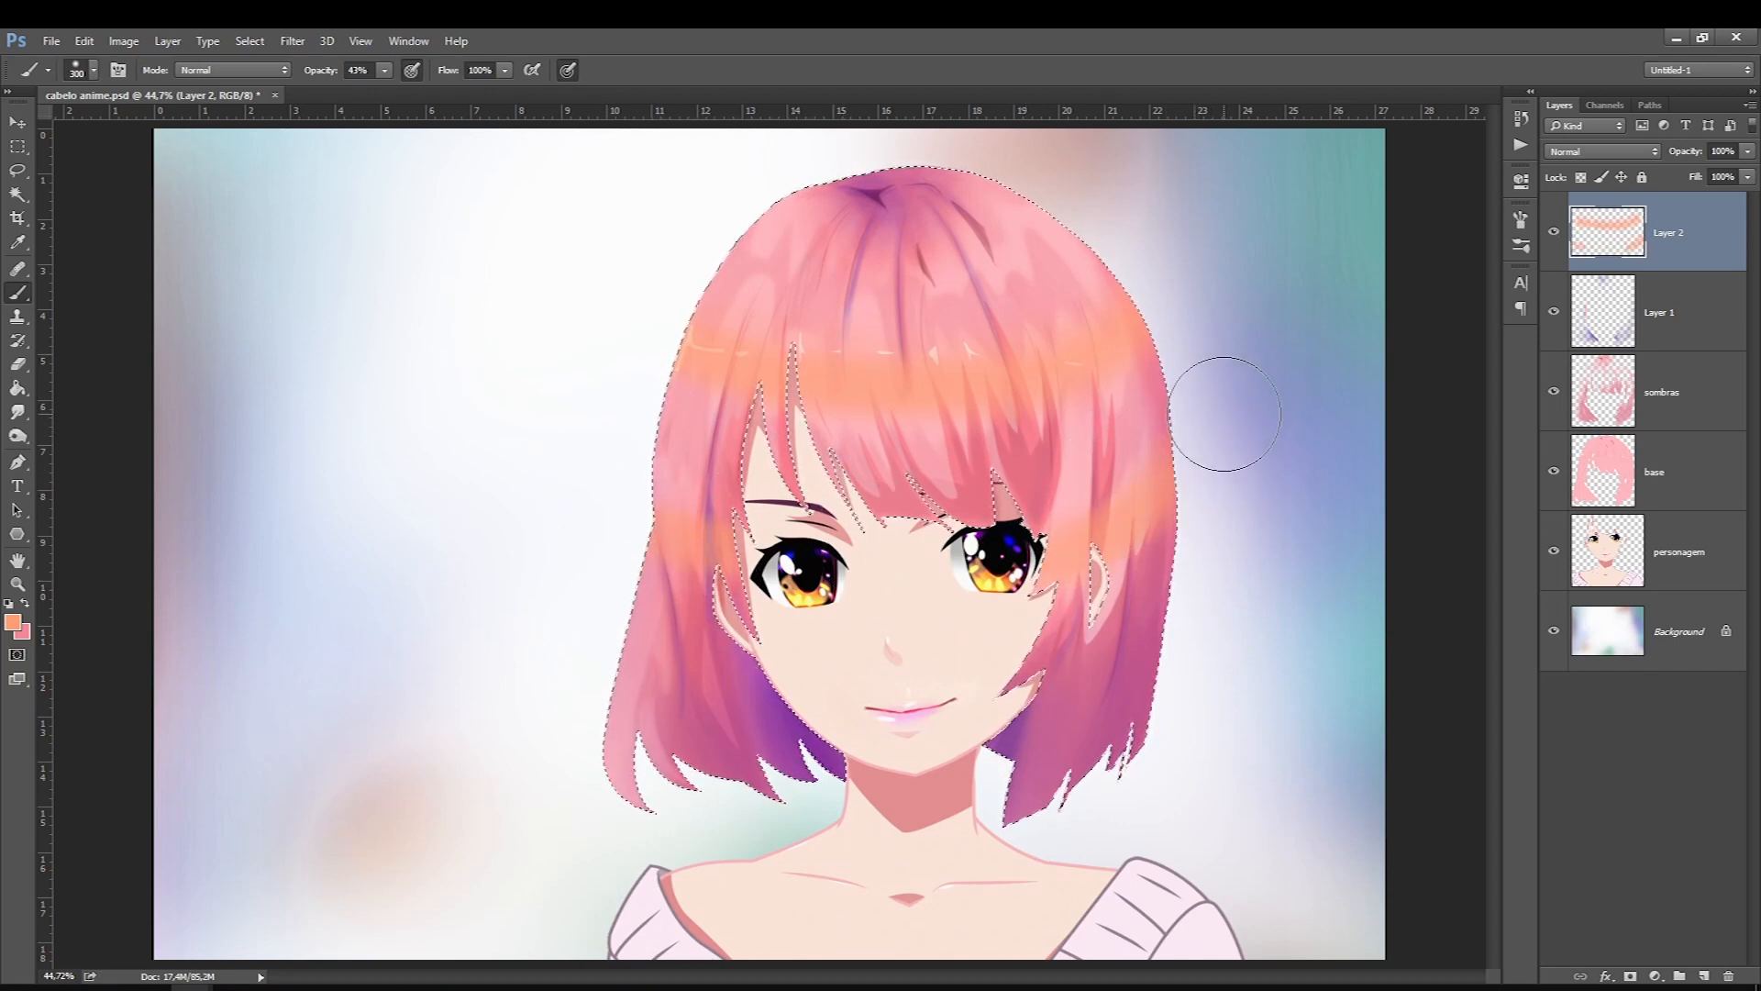
pyautogui.moveTo(1019, 232)
pyautogui.mouseDown()
pyautogui.moveTo(758, 222)
pyautogui.moveTo(1006, 243)
pyautogui.mouseUp()
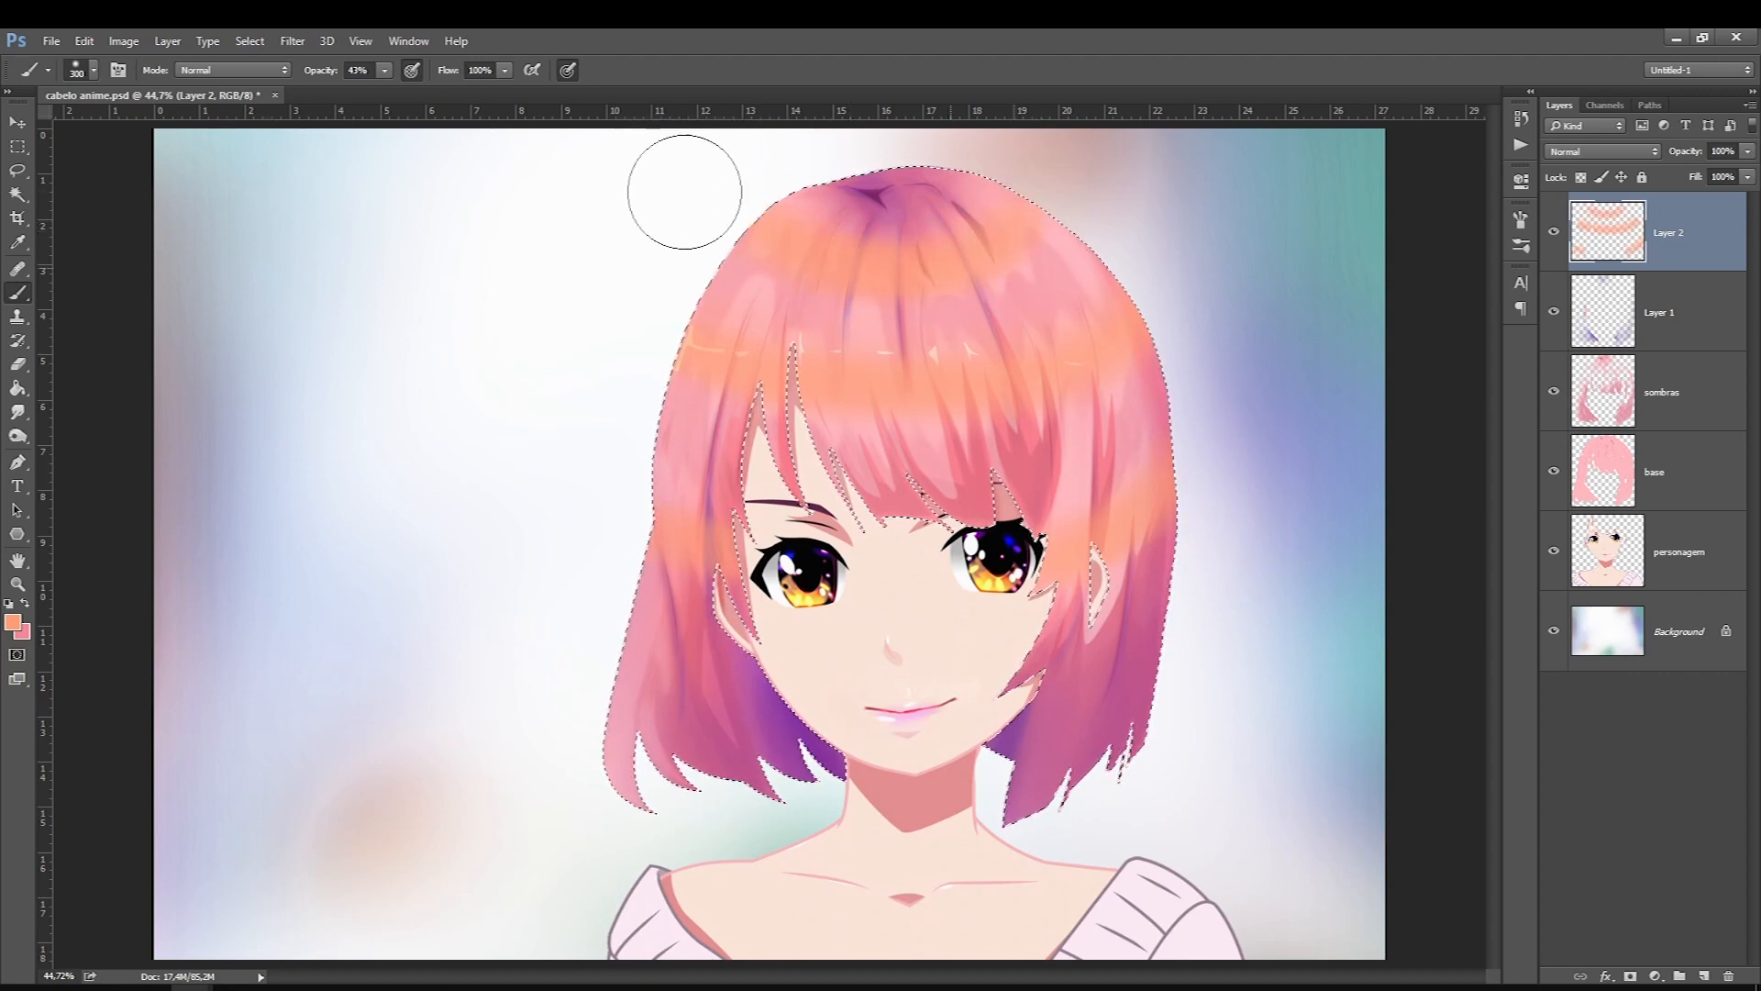
# Step: Set the orange highlight layer's blend mode to Vivid Light and compare the hair with and without the layer
pyautogui.click(1557, 230)
pyautogui.click(1557, 230)
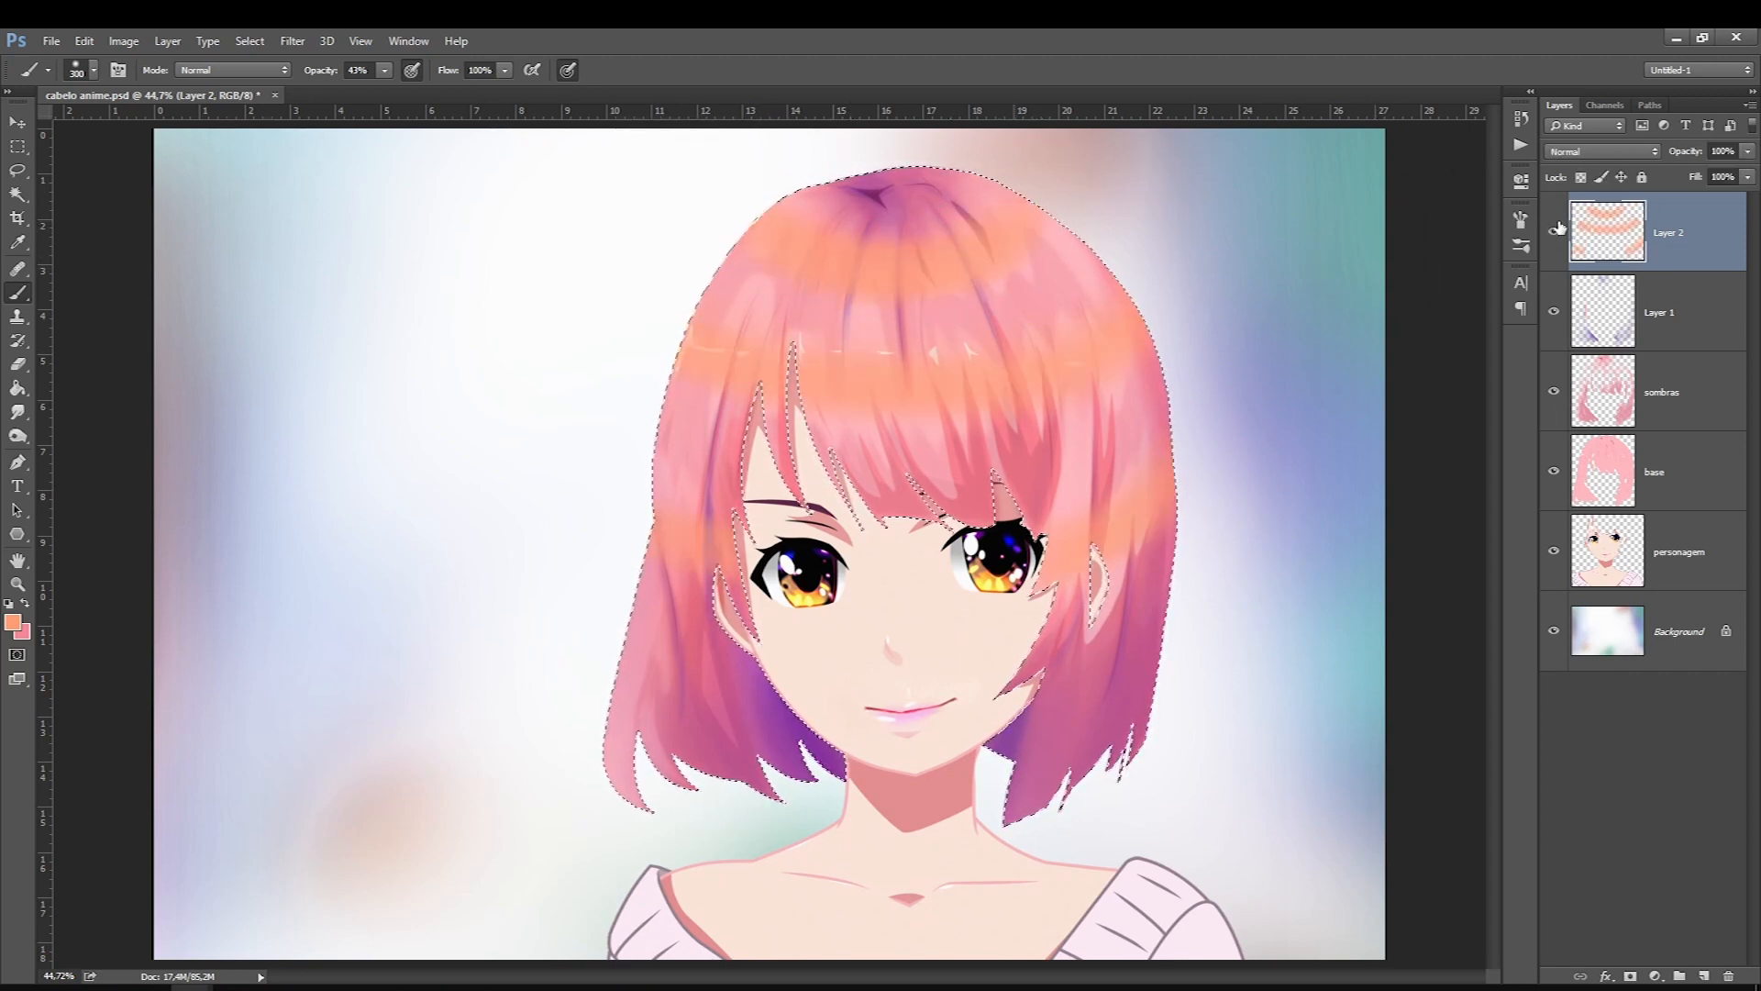
pyautogui.click(1573, 153)
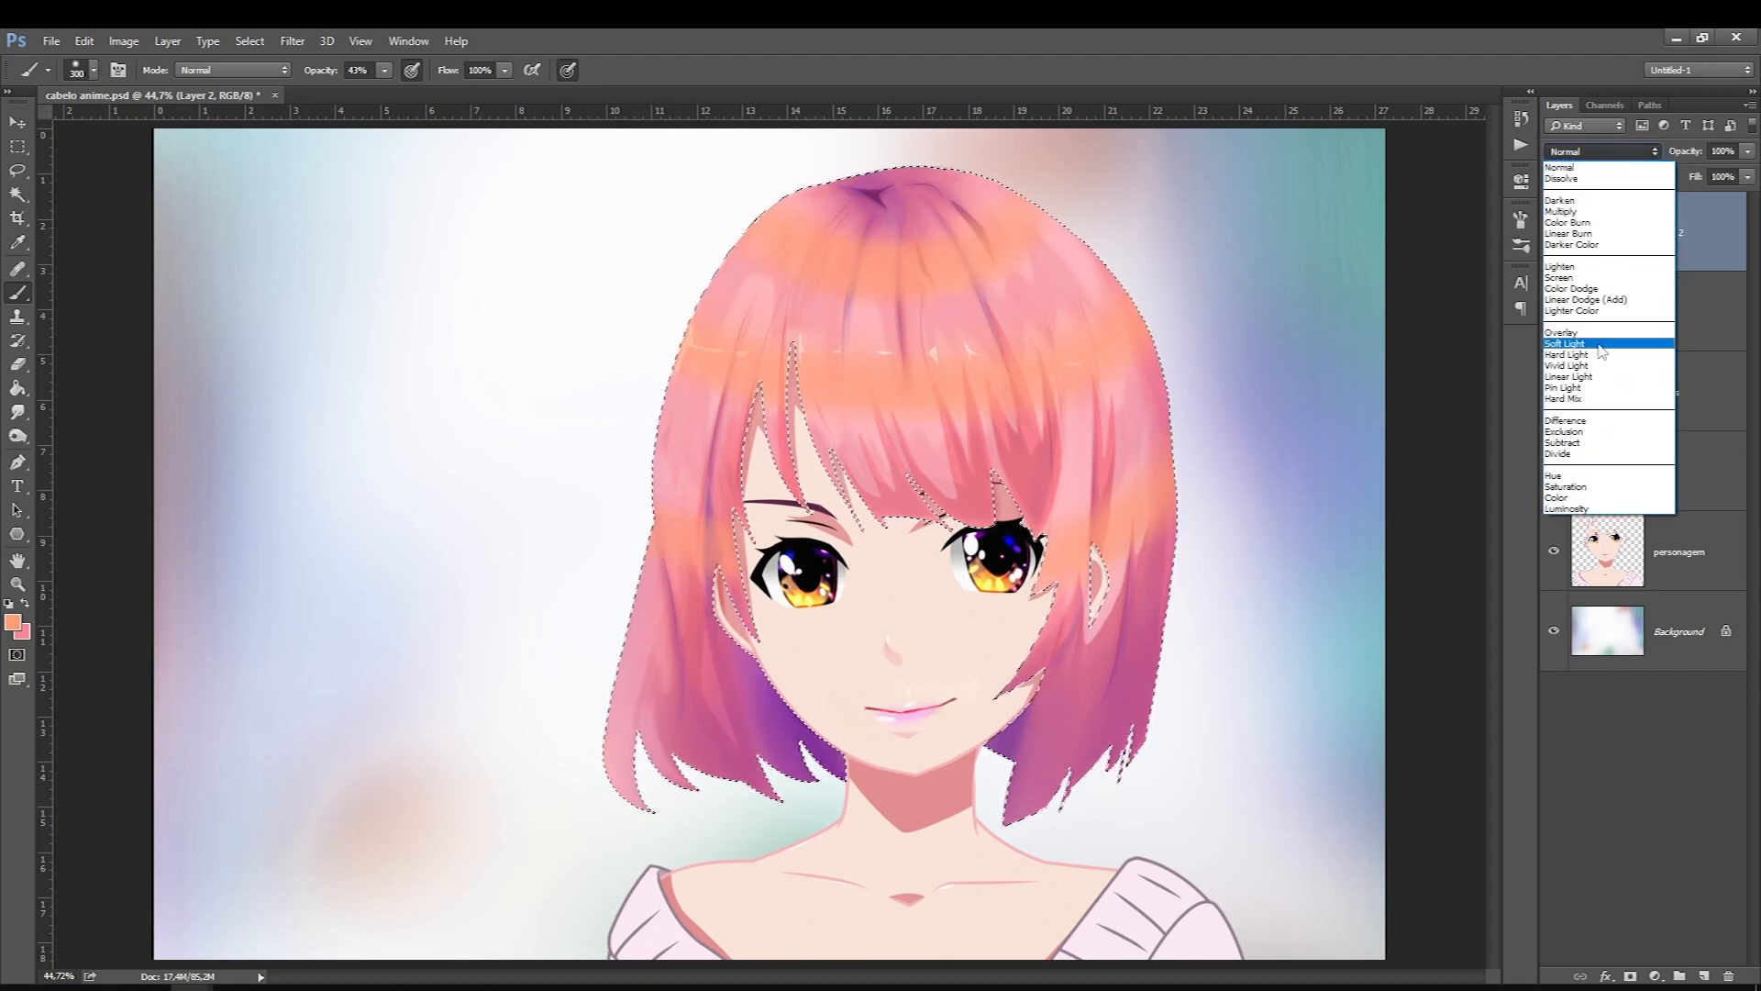
pyautogui.click(1569, 365)
pyautogui.click(1554, 233)
pyautogui.click(1554, 233)
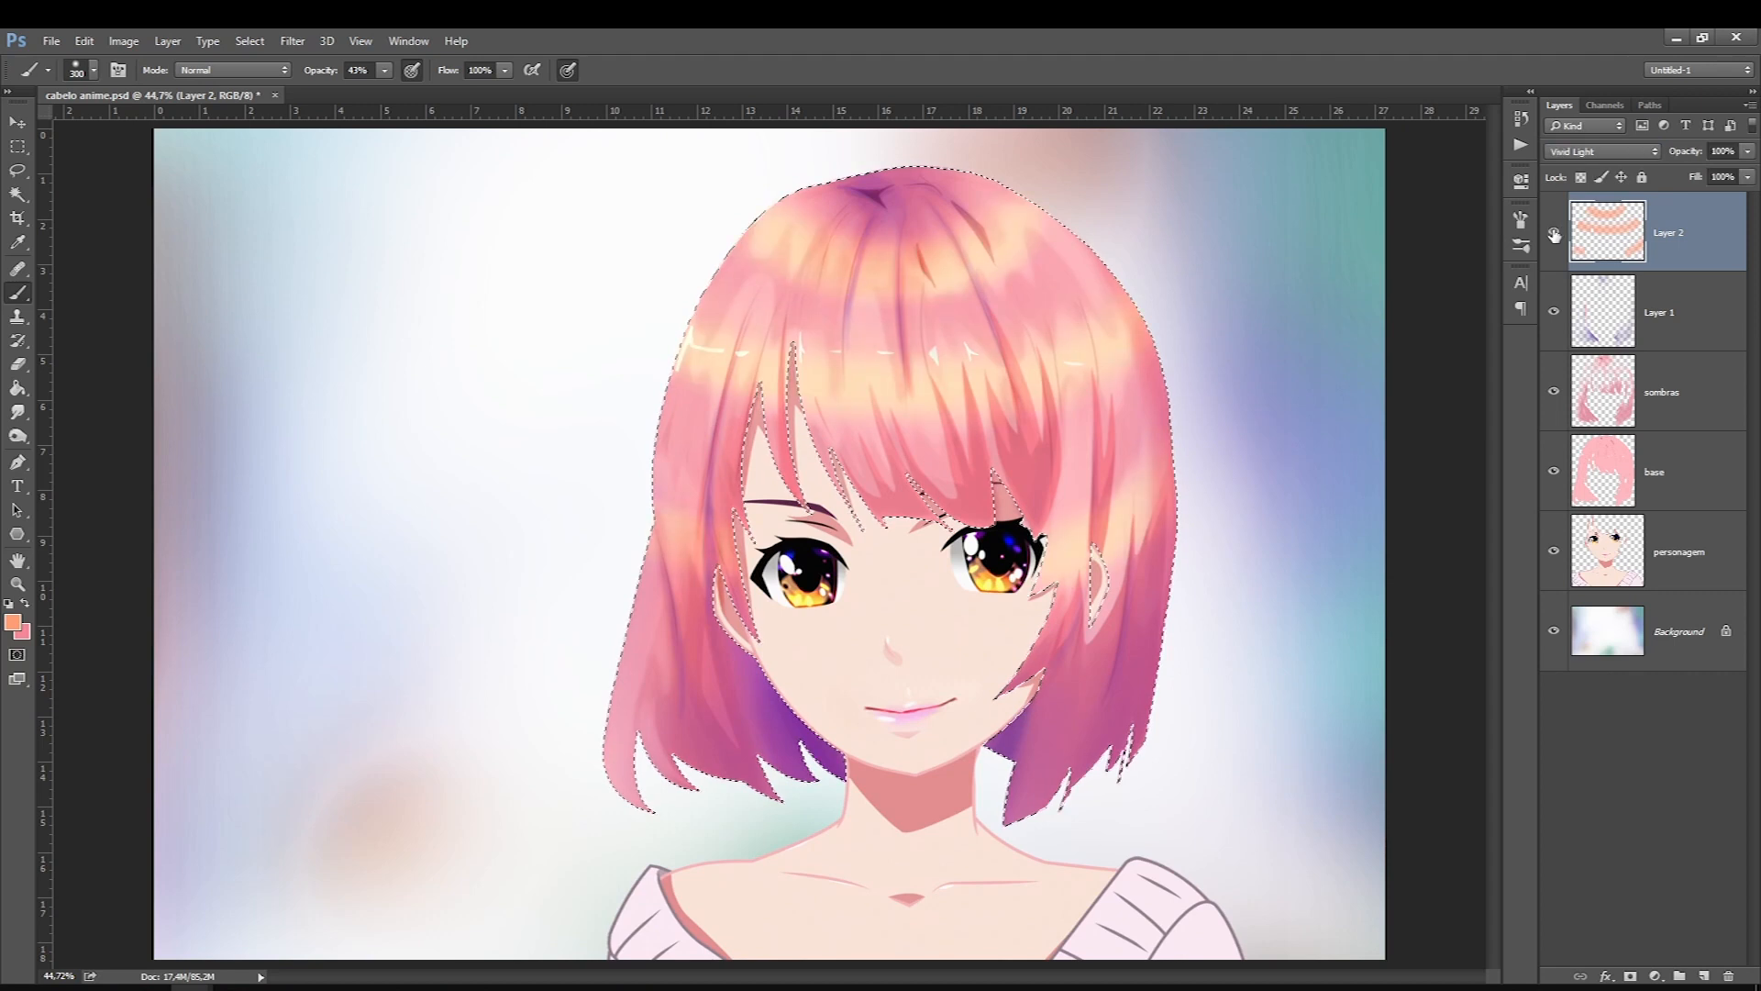
pyautogui.click(1555, 235)
pyautogui.click(1554, 235)
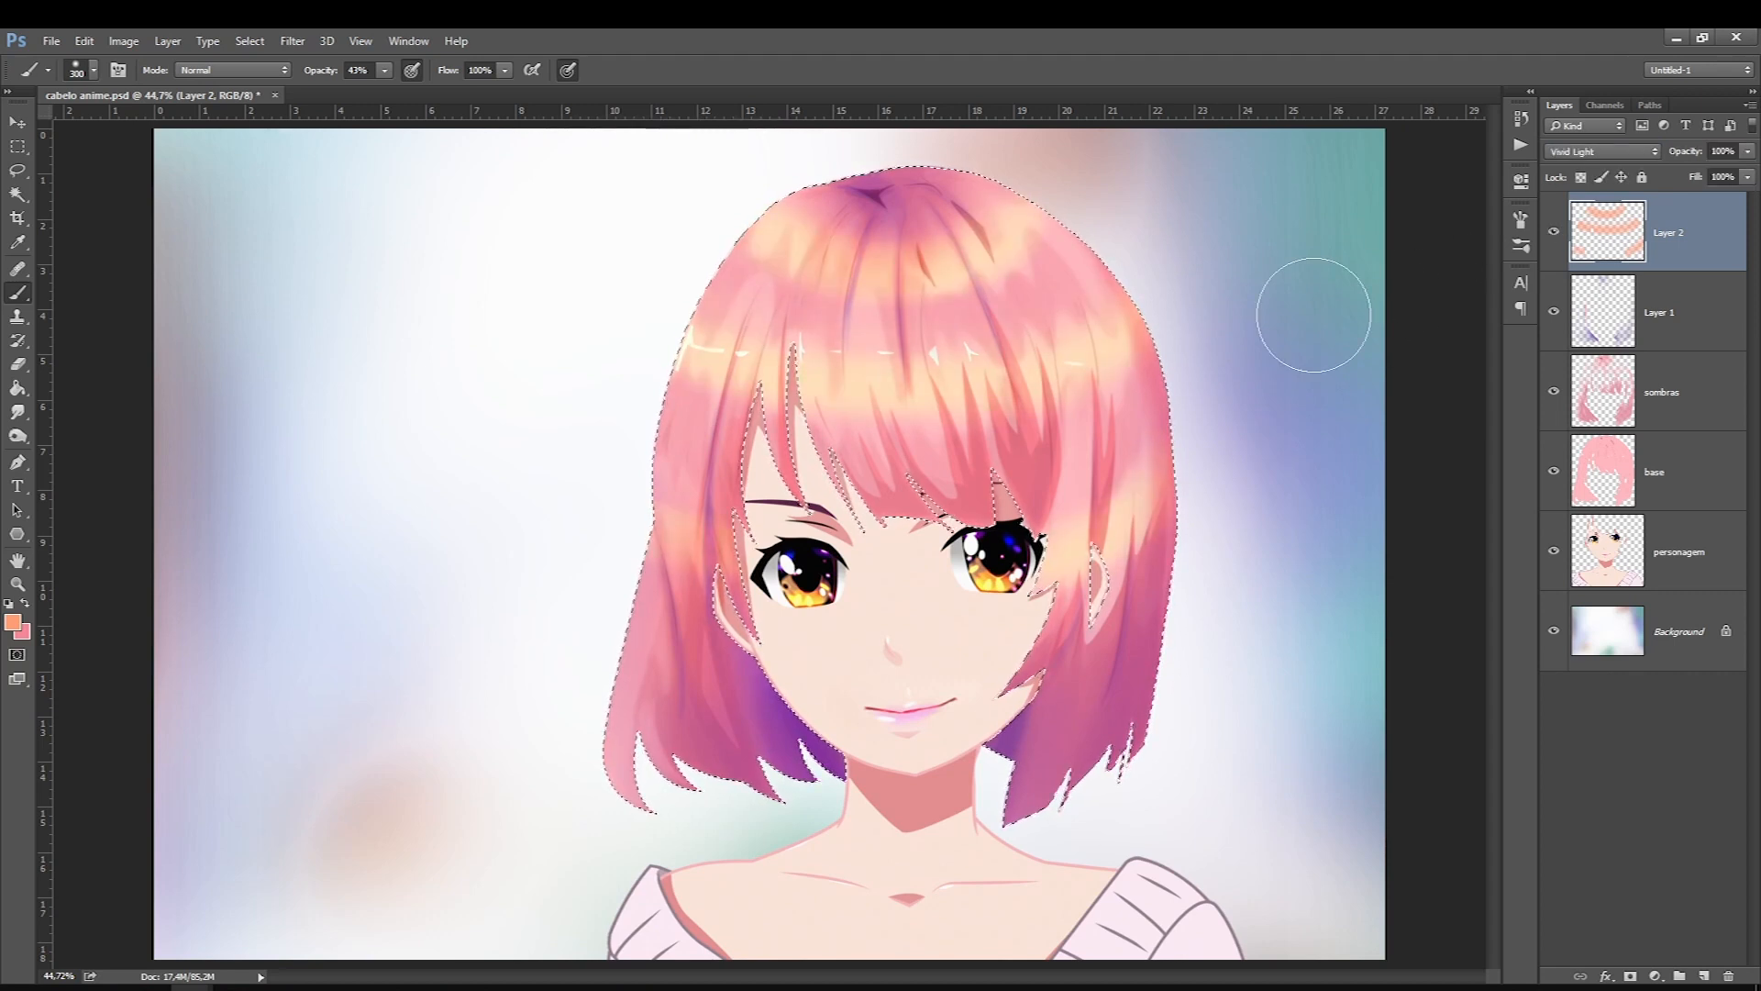
# Step: Apply Hue/Saturation to the orange highlight layer with hue -9, a slightly raised saturation and lightness +13
pyautogui.click(123, 41)
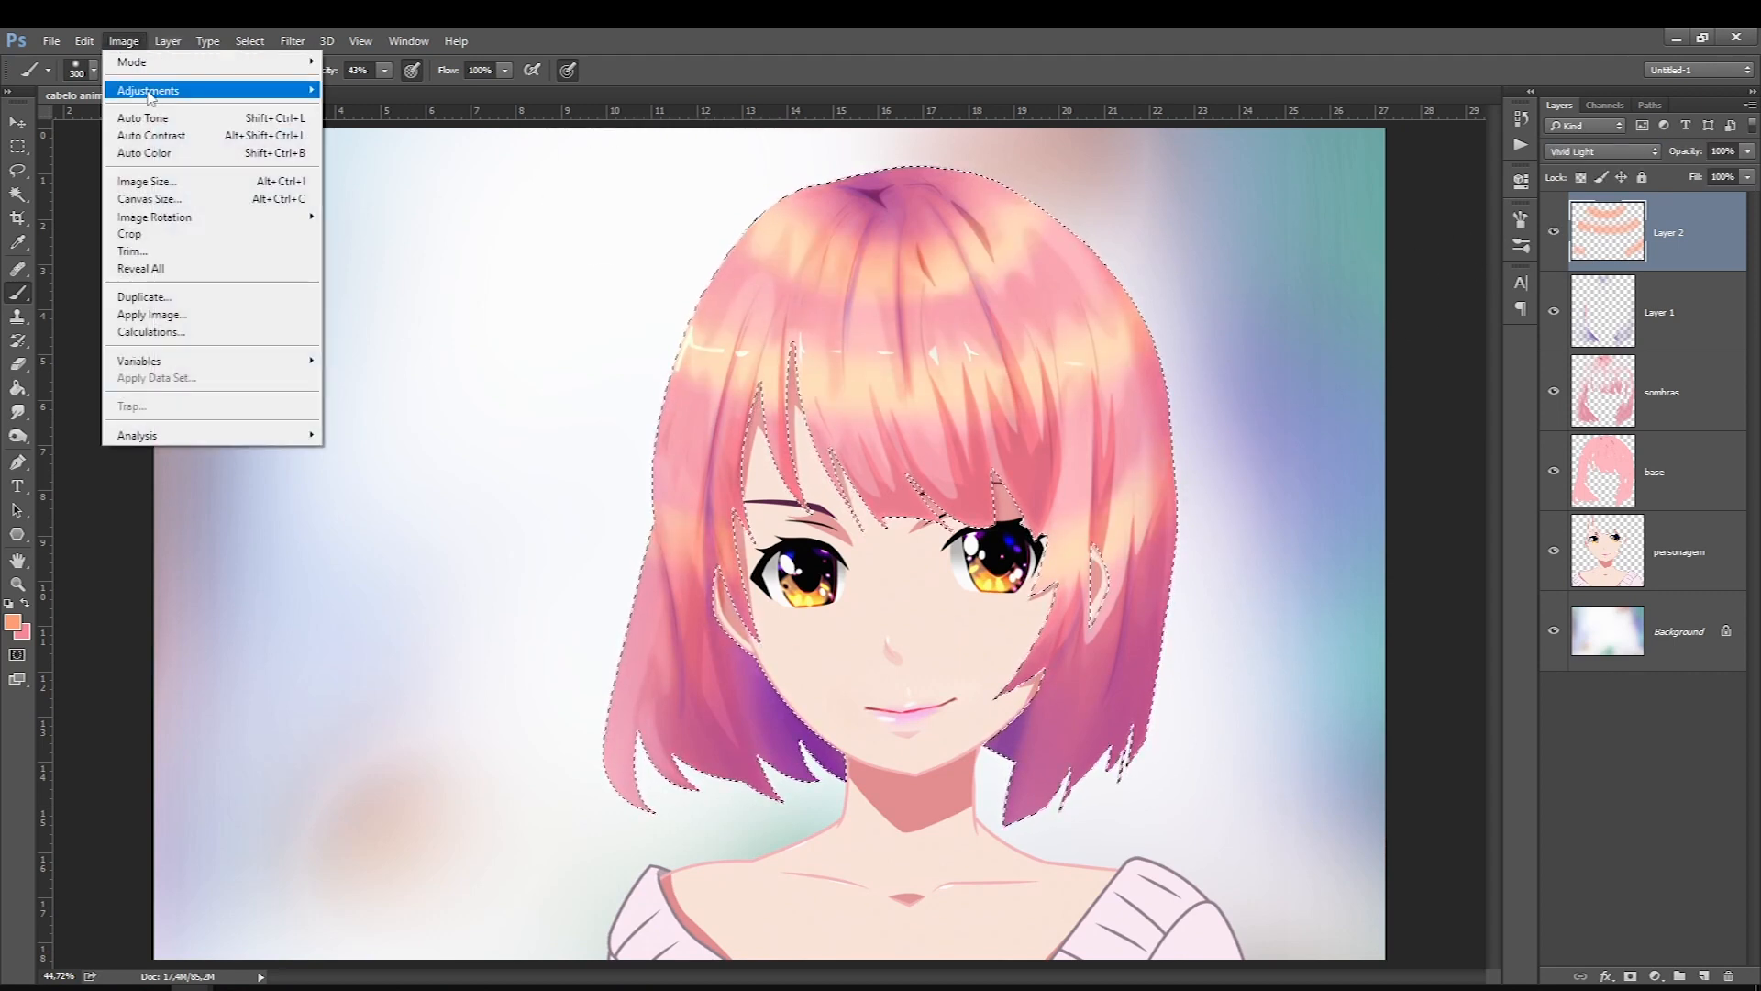
pyautogui.moveTo(190, 87)
pyautogui.click(367, 187)
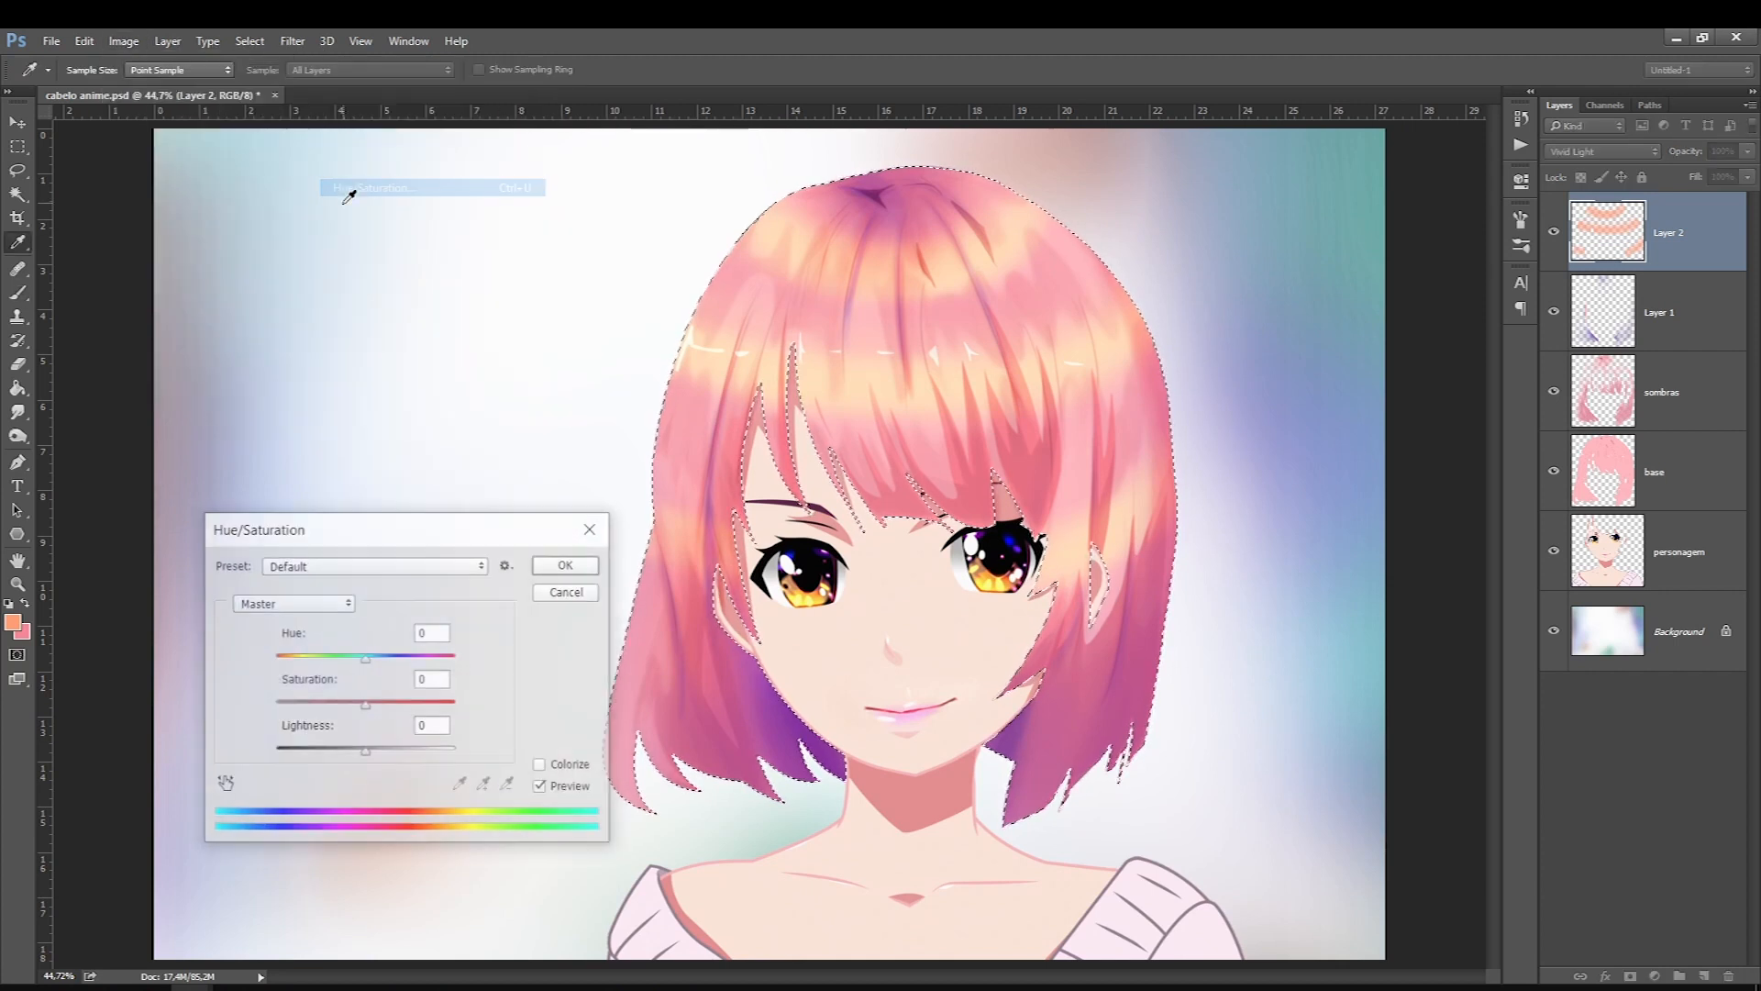
pyautogui.moveTo(365, 659)
pyautogui.mouseDown()
pyautogui.moveTo(266, 659)
pyautogui.moveTo(469, 668)
pyautogui.moveTo(358, 661)
pyautogui.mouseUp()
pyautogui.moveTo(365, 706)
pyautogui.mouseDown()
pyautogui.moveTo(346, 707)
pyautogui.moveTo(385, 707)
pyautogui.mouseUp()
pyautogui.moveTo(366, 752)
pyautogui.mouseDown()
pyautogui.moveTo(379, 759)
pyautogui.moveTo(349, 759)
pyautogui.moveTo(387, 764)
pyautogui.mouseUp()
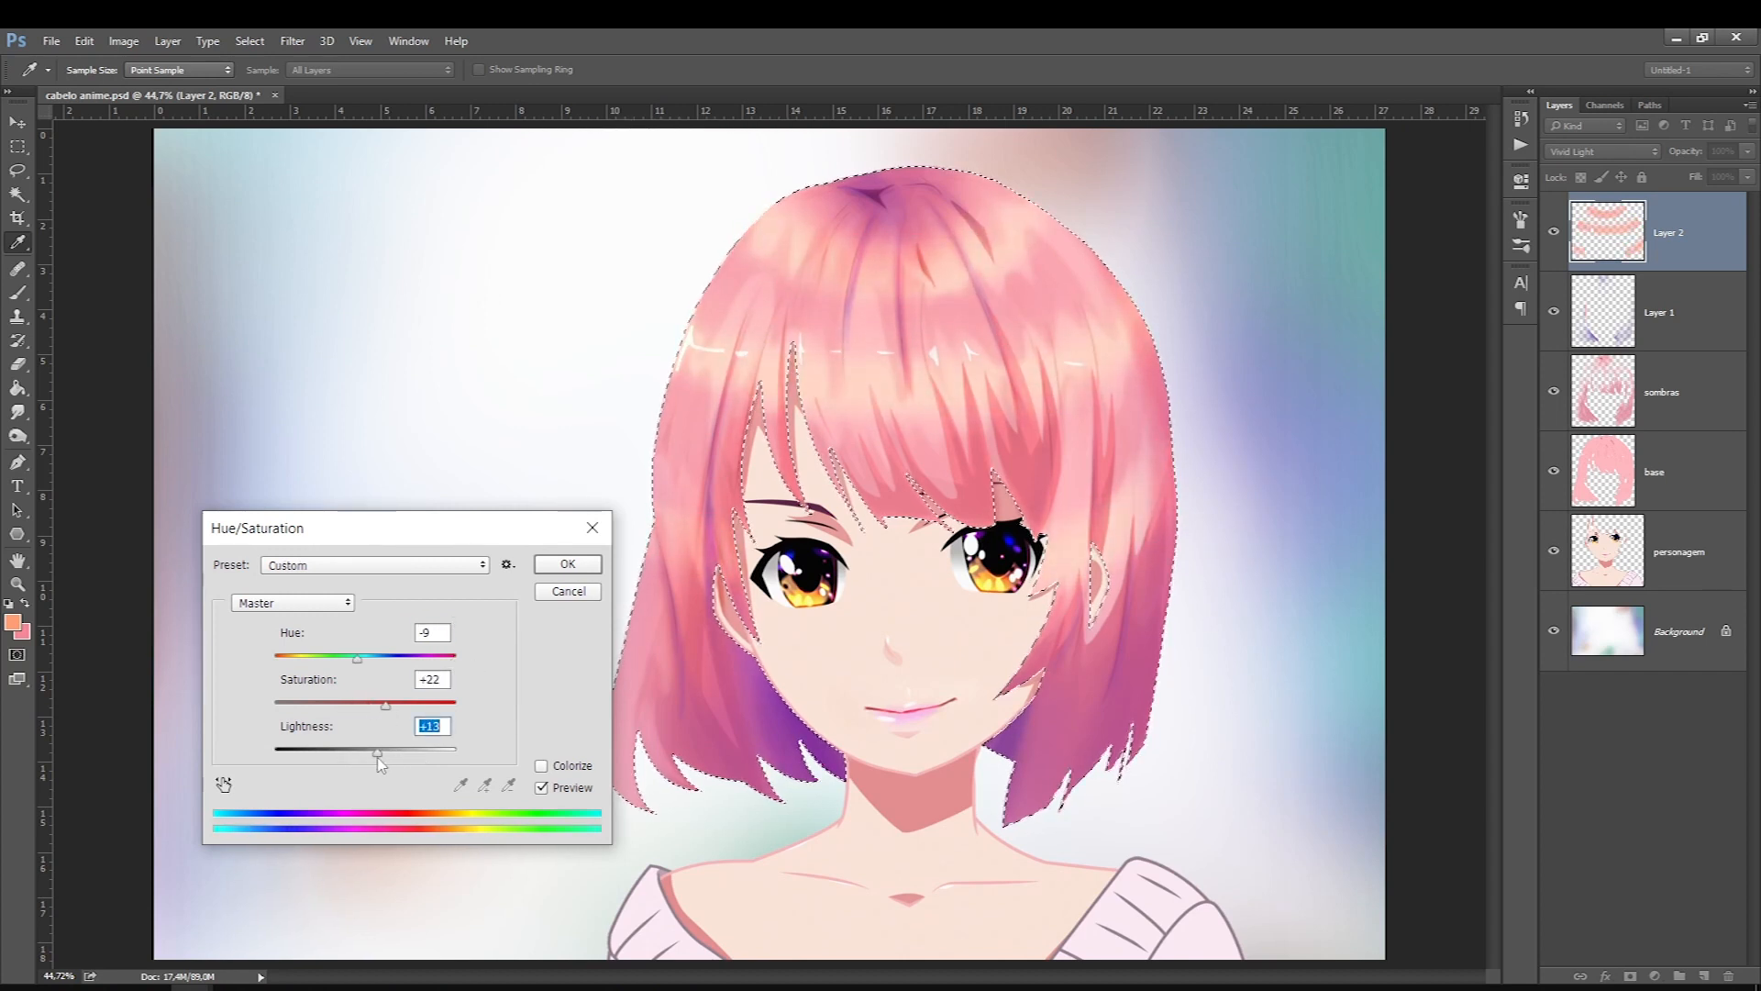
pyautogui.moveTo(385, 704); pyautogui.dragTo(376, 706)
pyautogui.click(551, 567)
pyautogui.press('b')
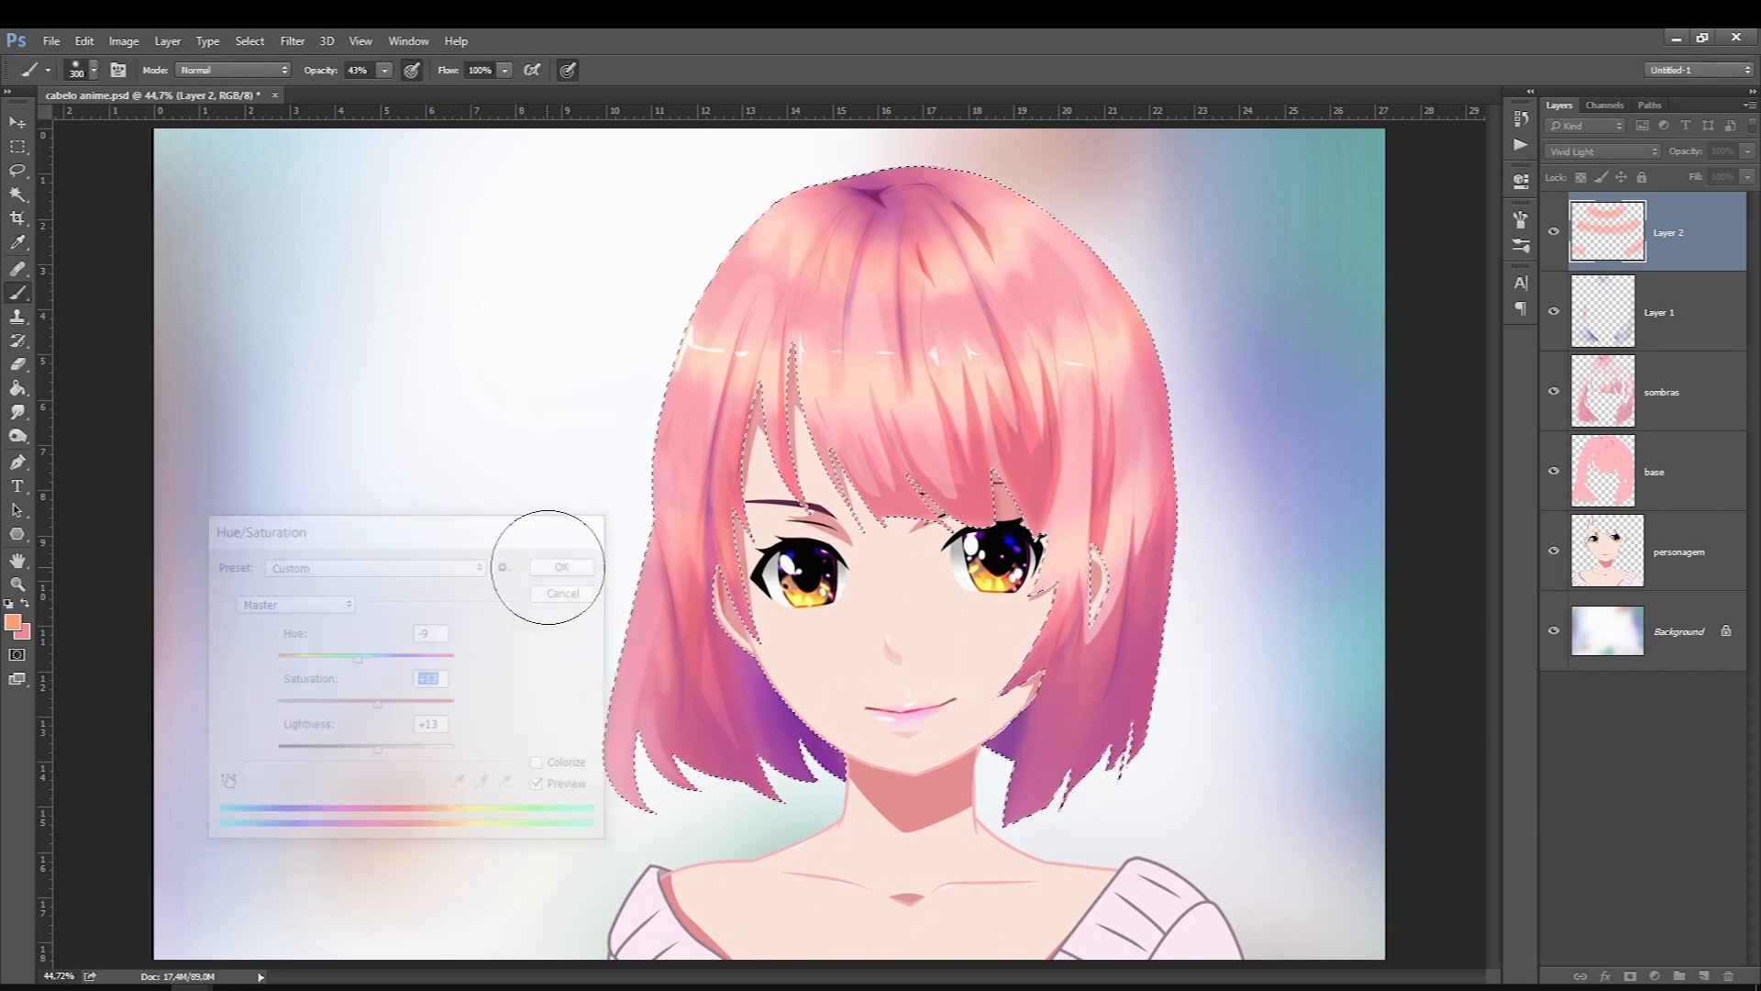
# Step: Review the orange highlight layer's blend modes, keep Vivid Light and lower the layer's fill to 56%
pyautogui.click(1562, 156)
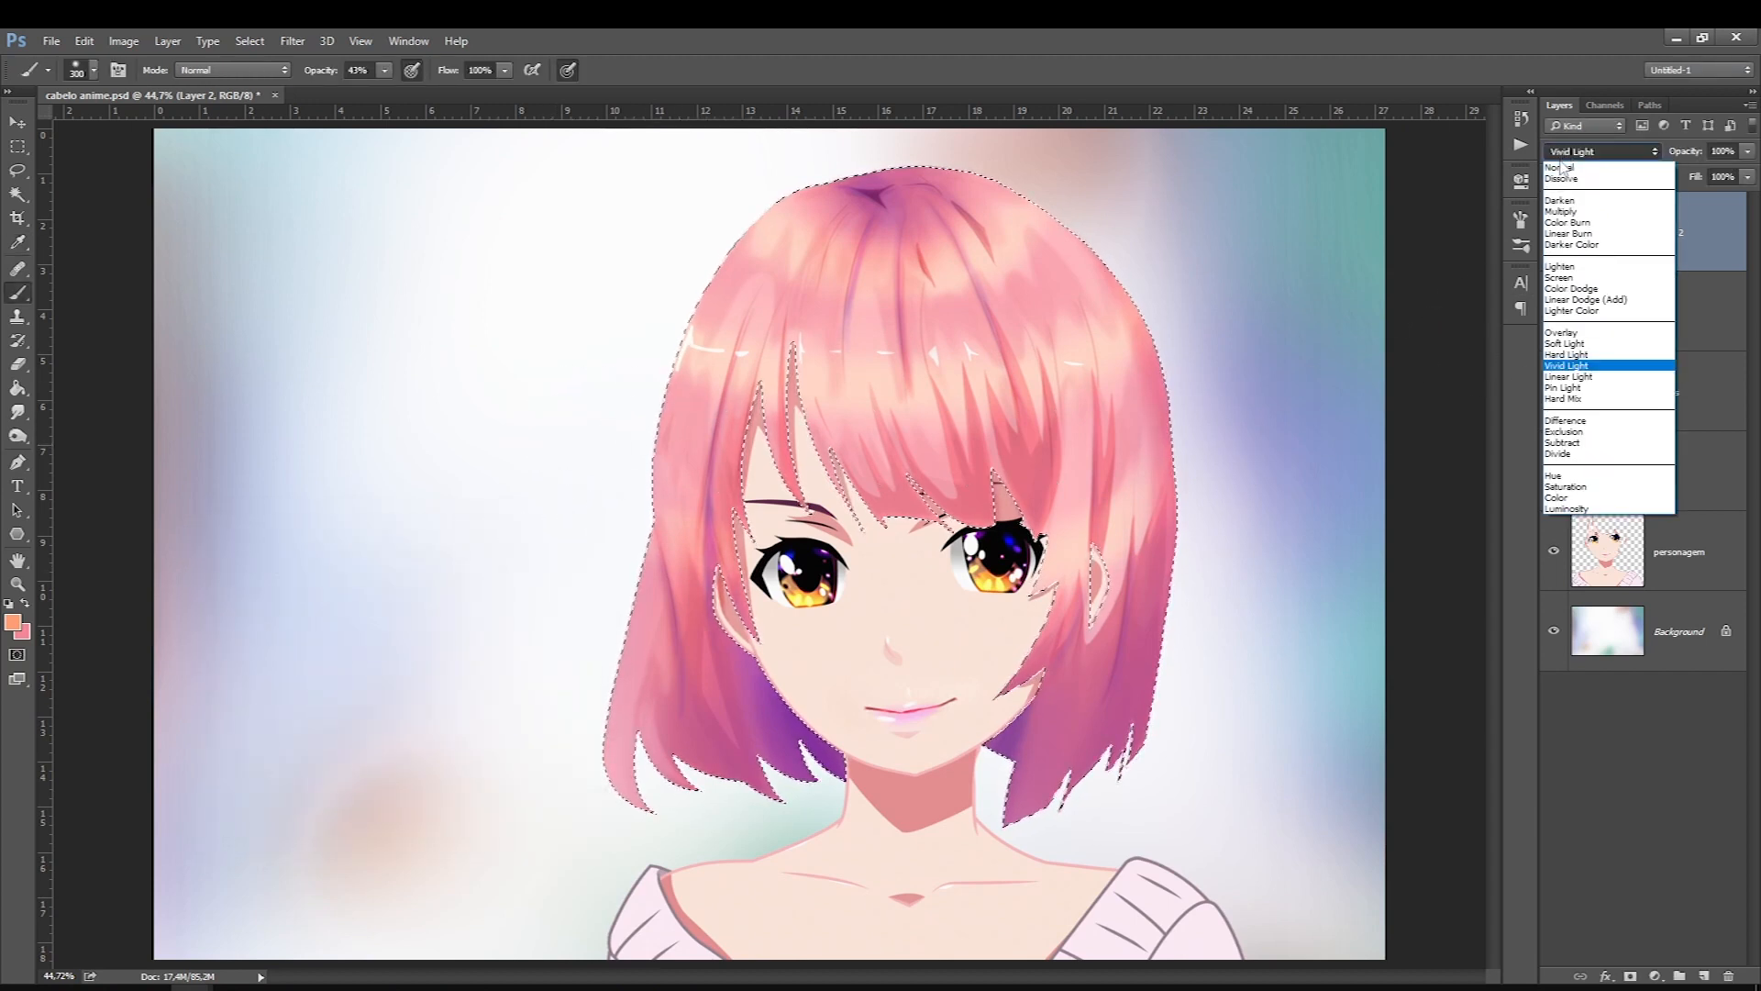
pyautogui.click(1558, 337)
pyautogui.press('Down')
pyautogui.press('Down')
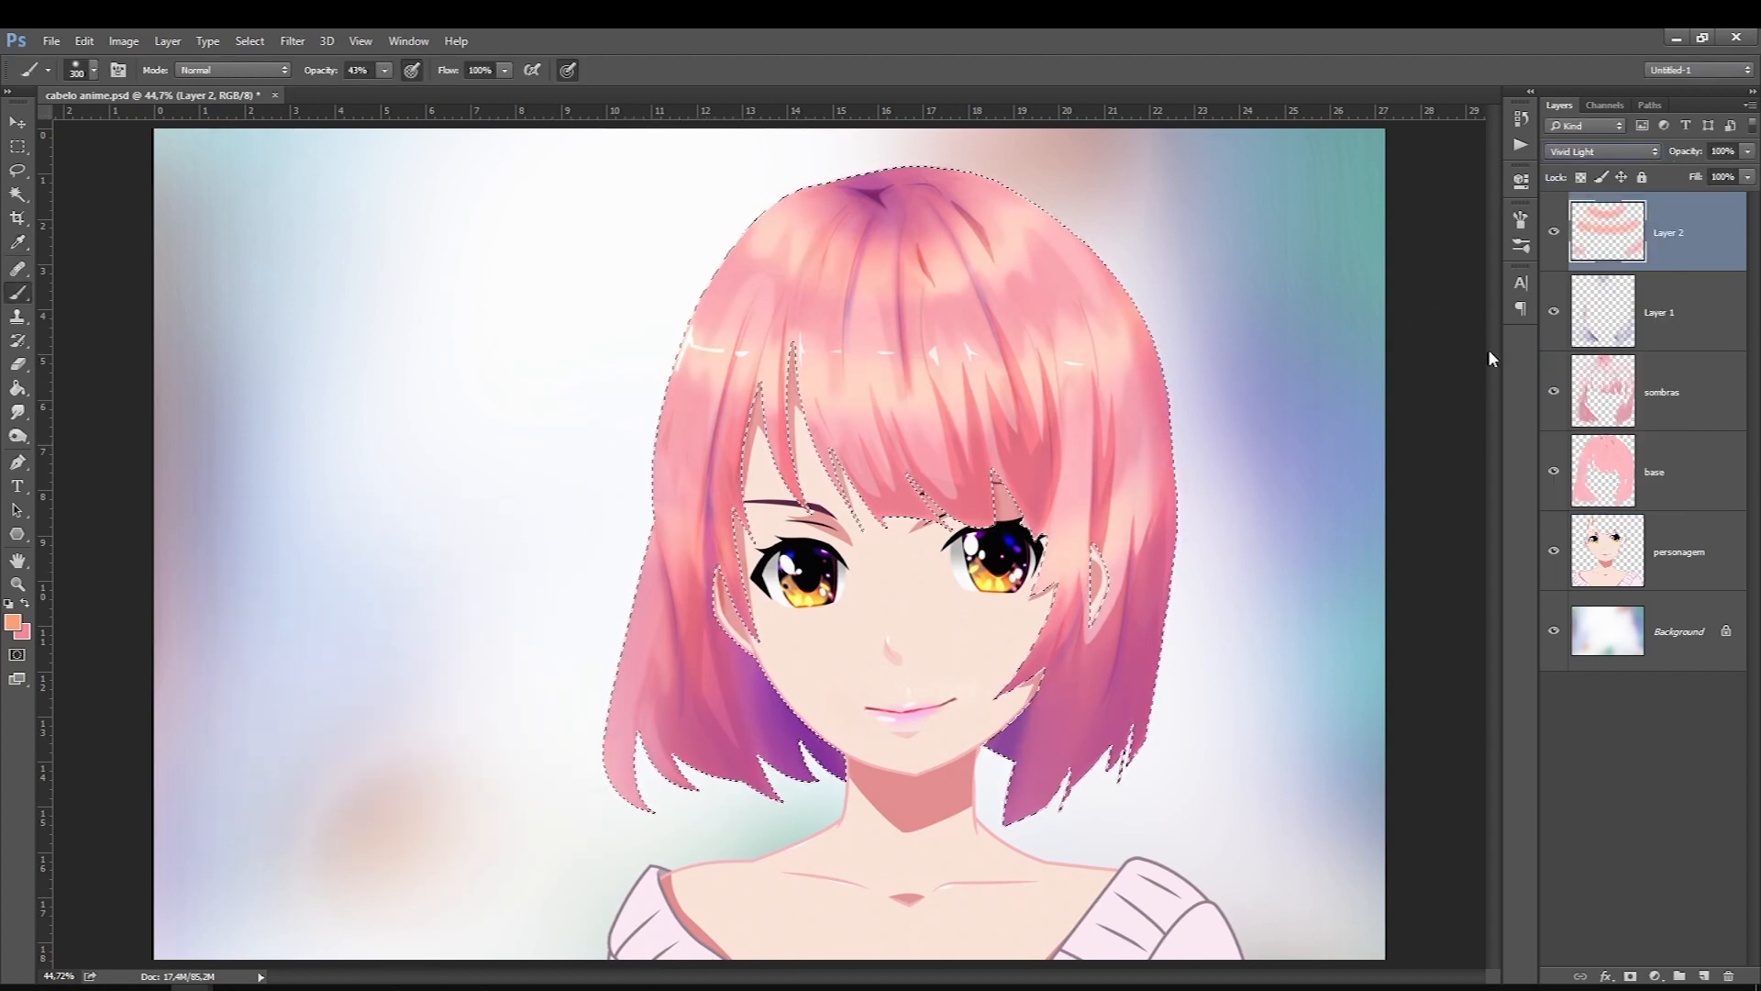
pyautogui.click(1554, 233)
pyautogui.click(1554, 233)
pyautogui.click(1748, 176)
pyautogui.moveTo(1748, 196); pyautogui.dragTo(1723, 204)
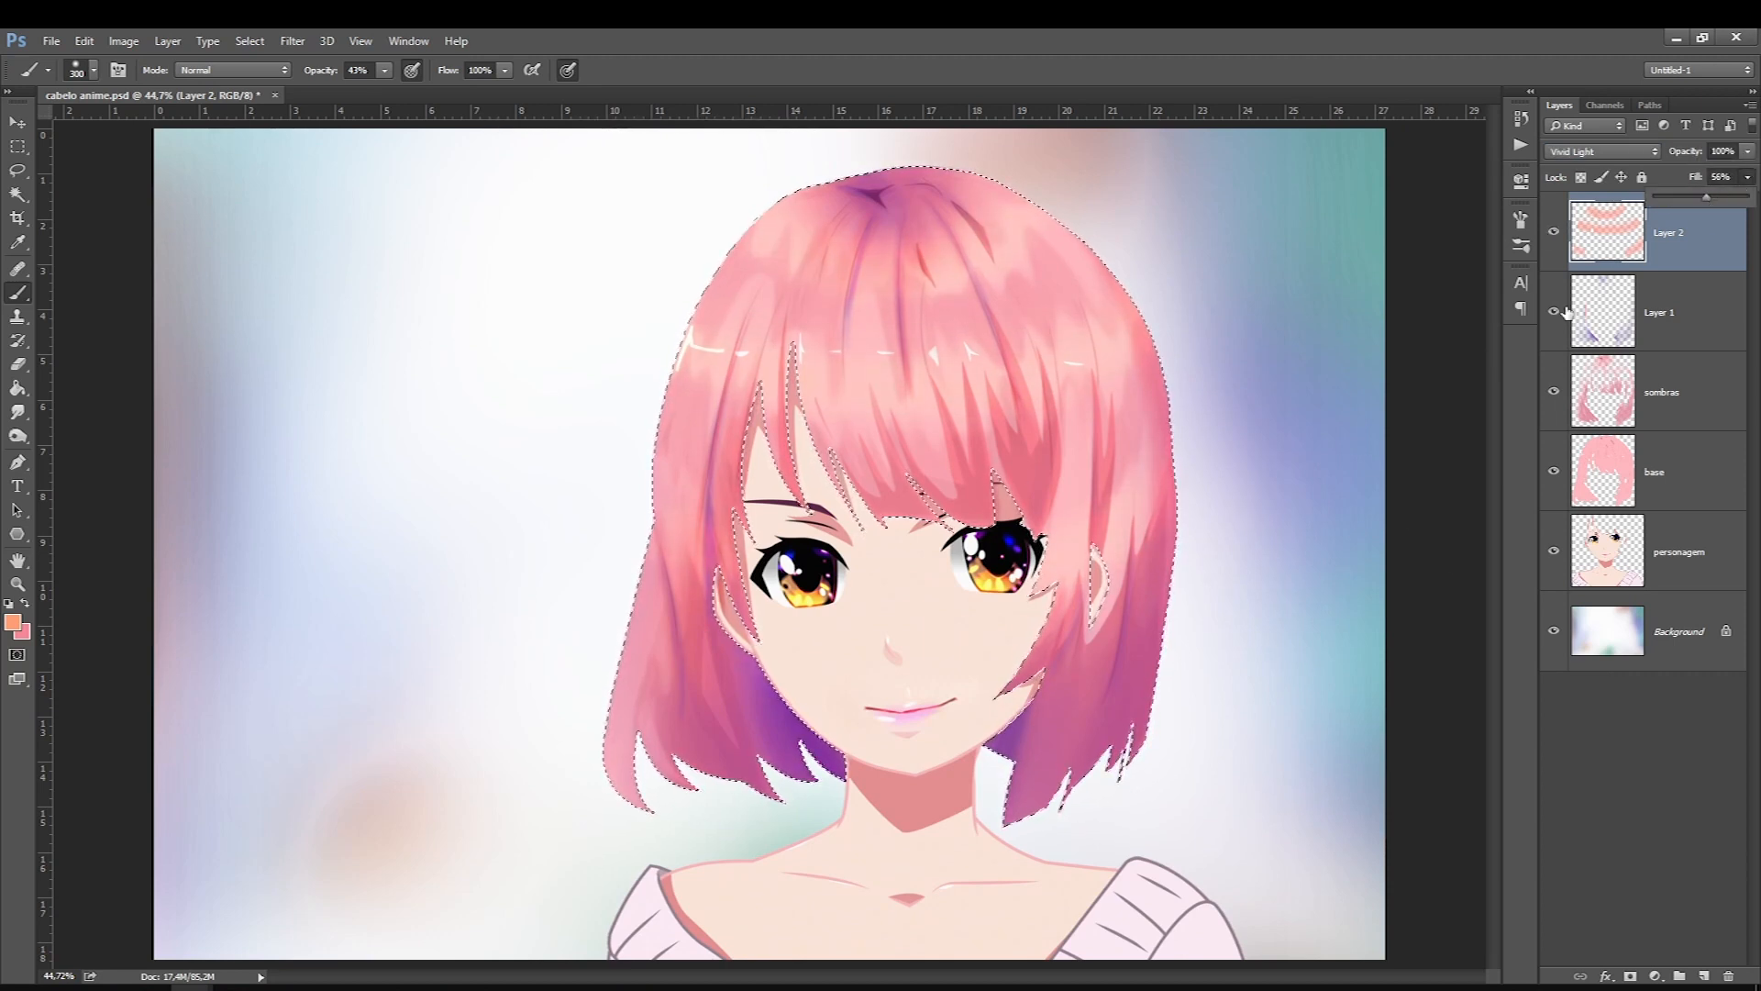
# Step: Add a new layer above the orange highlights and choose a bright magenta foreground colour
pyautogui.click(1703, 976)
pyautogui.click(13, 622)
pyautogui.click(885, 699)
pyautogui.moveTo(825, 684); pyautogui.dragTo(867, 602)
pyautogui.press('Return')
# Step: Paint a magenta band across the crown with a resized brush and set the new layer's blend mode to Color Dodge
pyautogui.press('[')
pyautogui.press('[')
pyautogui.press('[')
pyautogui.press('[')
pyautogui.press(']')
pyautogui.press(']')
pyautogui.moveTo(836, 225)
pyautogui.mouseDown()
pyautogui.moveTo(796, 206)
pyautogui.moveTo(1005, 204)
pyautogui.mouseUp()
pyautogui.click(1603, 152)
pyautogui.click(1587, 307)
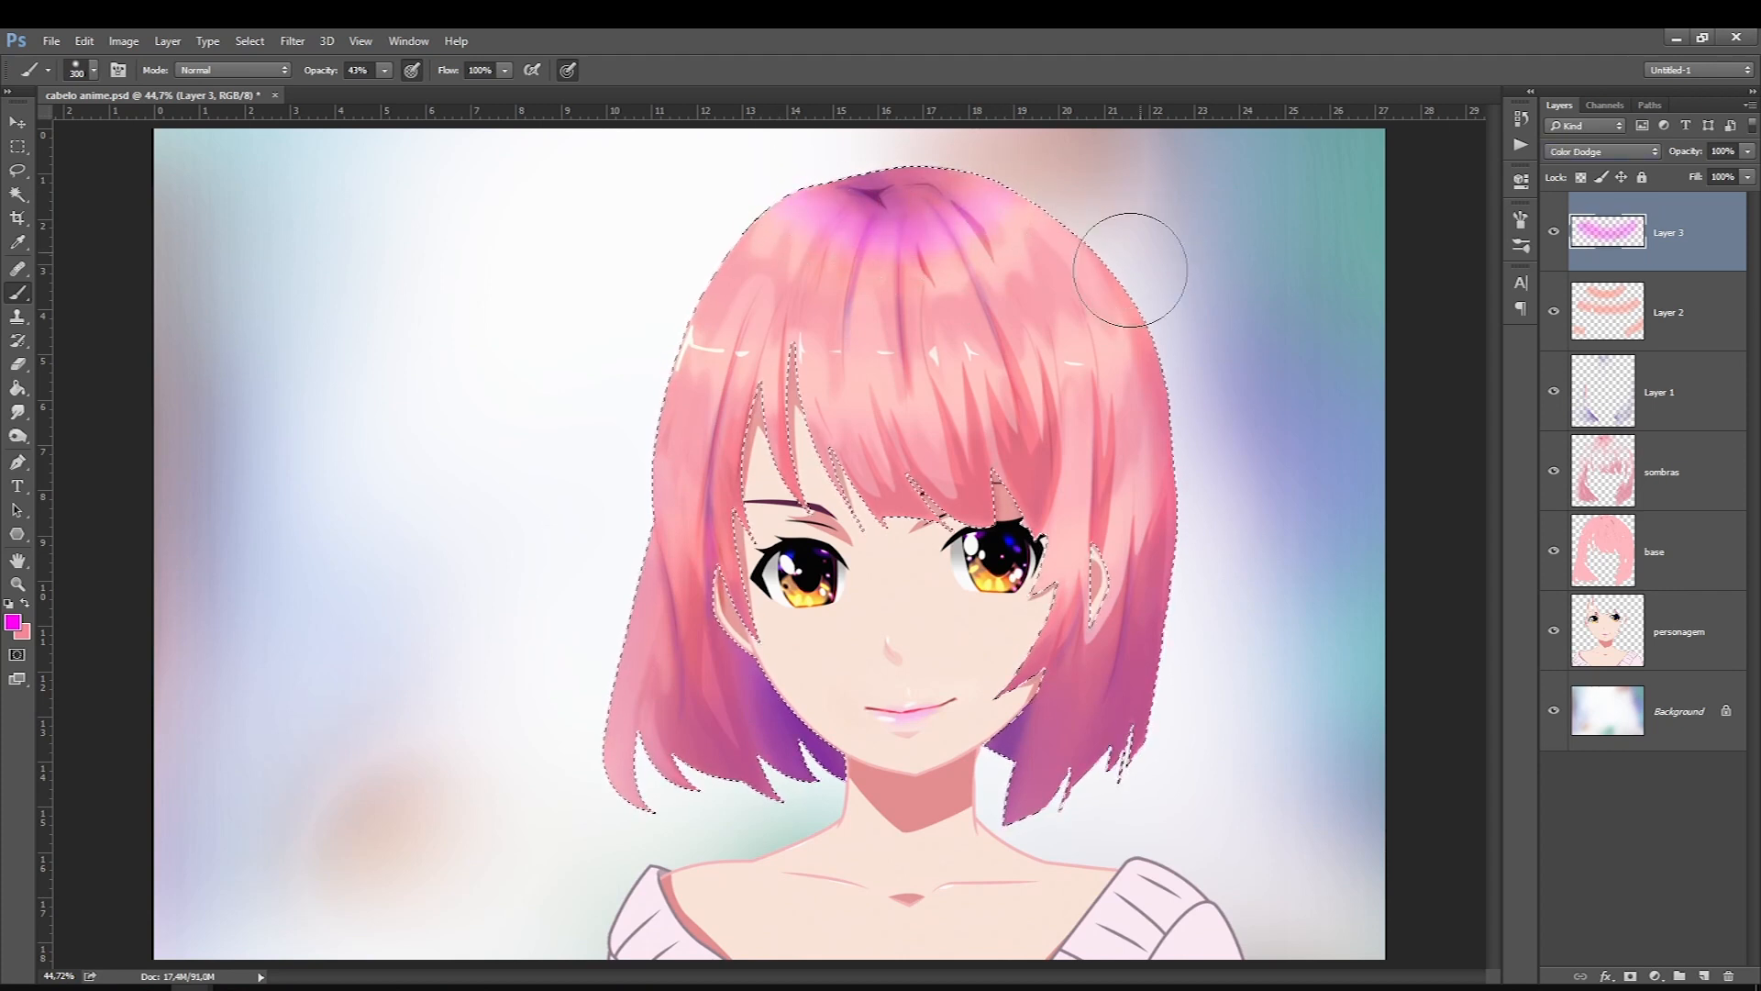
# Step: Paint more magenta glow bands across the upper hair, the fringe and the side hair, enlarging the brush to 600 px
pyautogui.moveTo(660, 276); pyautogui.dragTo(1125, 290)
pyautogui.press(']')
pyautogui.press(']')
pyautogui.press(']')
pyautogui.moveTo(1184, 413)
pyautogui.mouseDown()
pyautogui.moveTo(780, 493)
pyautogui.moveTo(617, 395)
pyautogui.mouseUp()
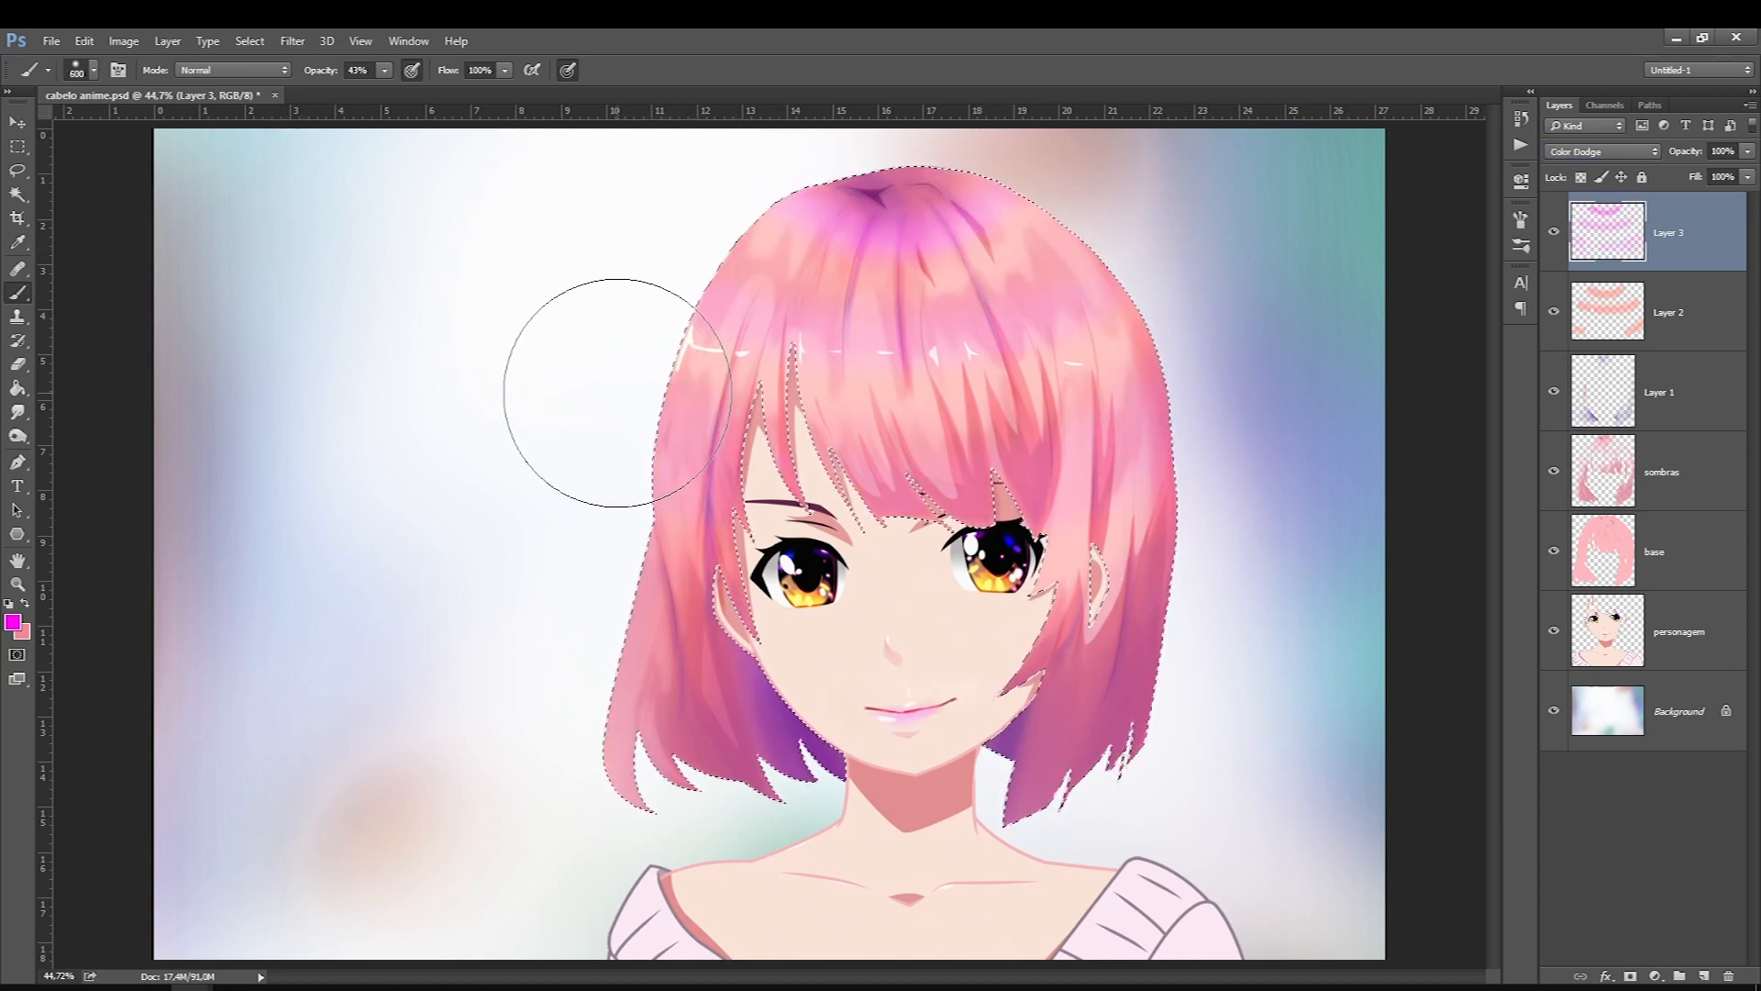
pyautogui.moveTo(664, 451)
pyautogui.mouseDown()
pyautogui.moveTo(1201, 518)
pyautogui.moveTo(1114, 647)
pyautogui.mouseUp()
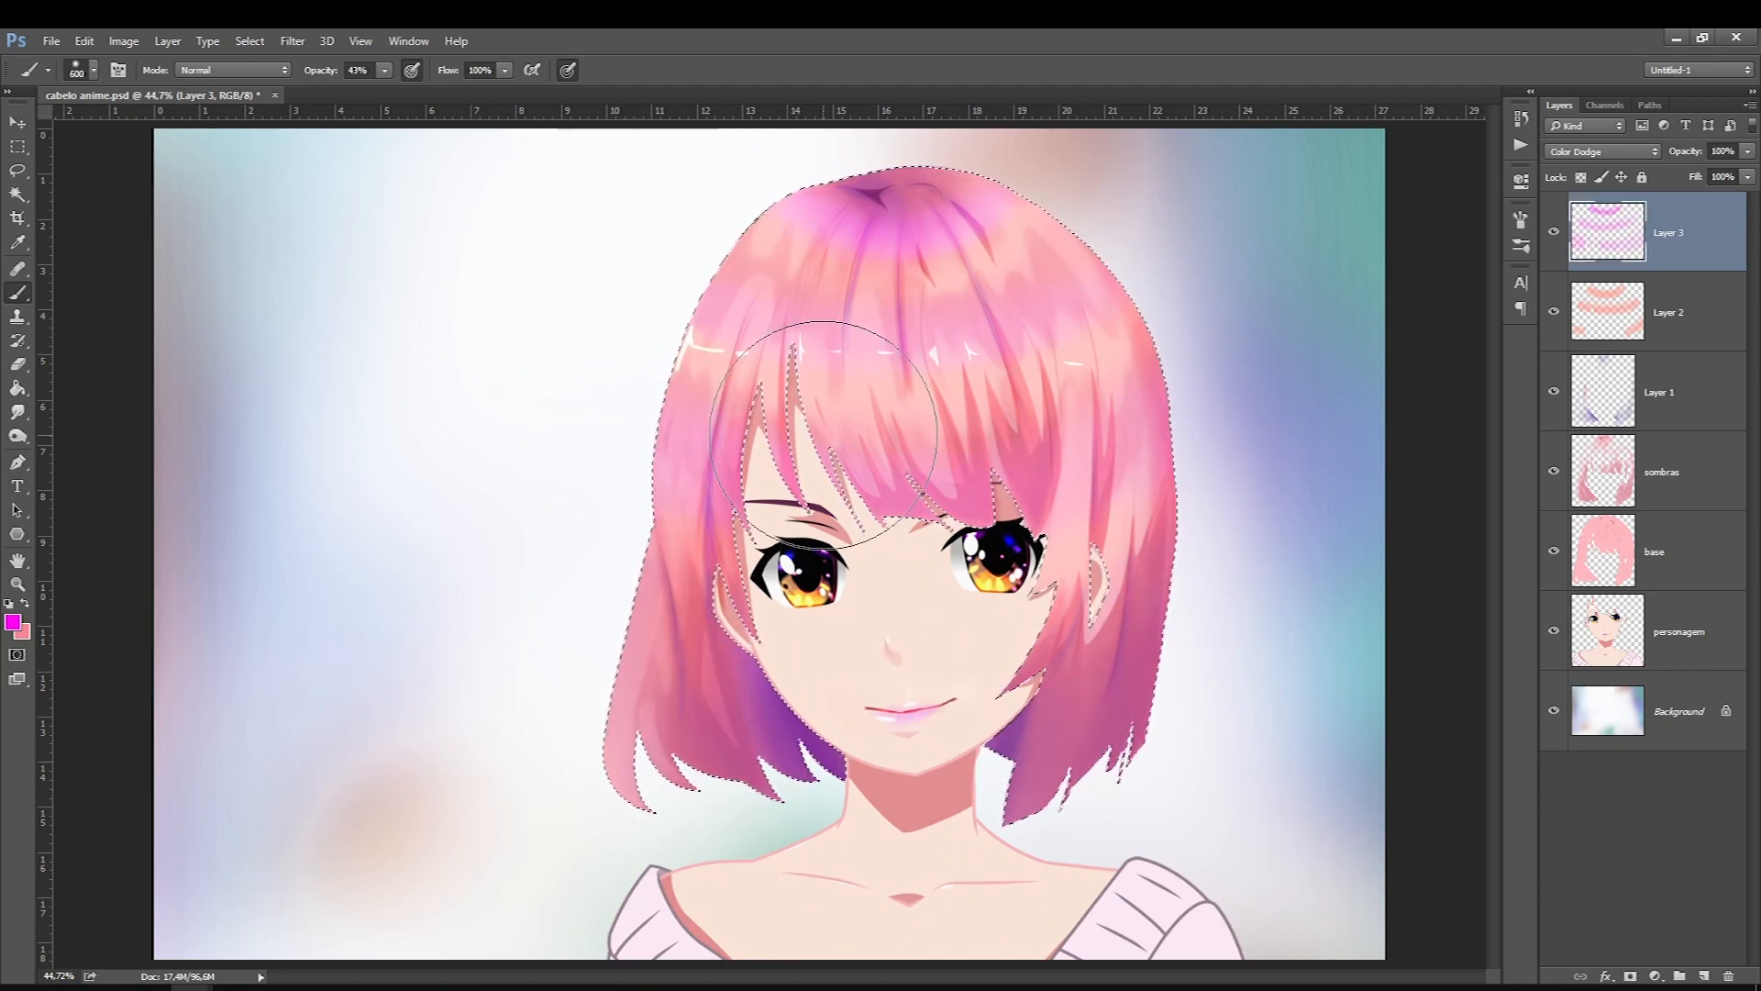
# Step: Try a pale pink highlight stroke across the crown with a 100 px brush
pyautogui.click(13, 623)
pyautogui.moveTo(731, 704); pyautogui.dragTo(662, 664)
pyautogui.click(1050, 652)
pyautogui.press('[')
pyautogui.press('[')
pyautogui.press('[')
pyautogui.press('[')
pyautogui.press('[')
pyautogui.press('[')
pyautogui.press('[')
pyautogui.press('[')
pyautogui.press('[')
pyautogui.press('[')
pyautogui.press(']')
pyautogui.press(']')
pyautogui.press(']')
pyautogui.moveTo(786, 196); pyautogui.dragTo(1007, 195)
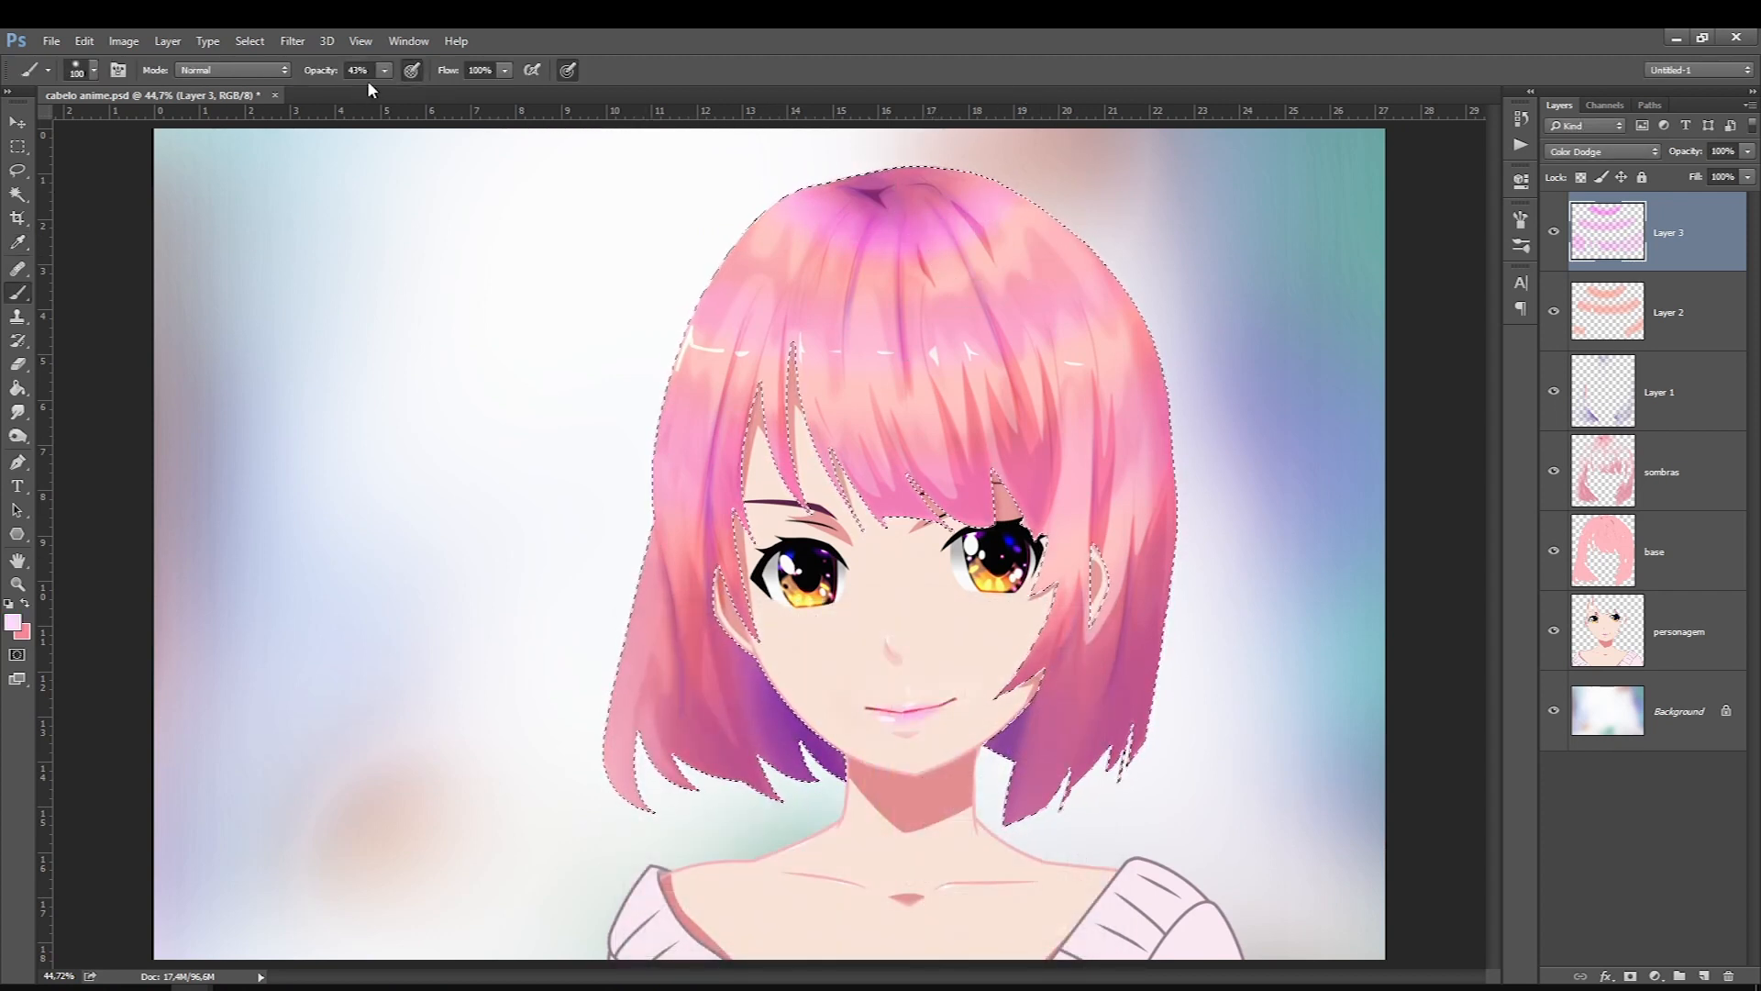
# Step: Lower the brush opacity to 19% and enlarge the brush to 400 px for softer strokes on the crown
pyautogui.moveTo(384, 71); pyautogui.dragTo(364, 99)
pyautogui.press(']')
pyautogui.press(']')
pyautogui.press(']')
pyautogui.press(']')
pyautogui.press(']')
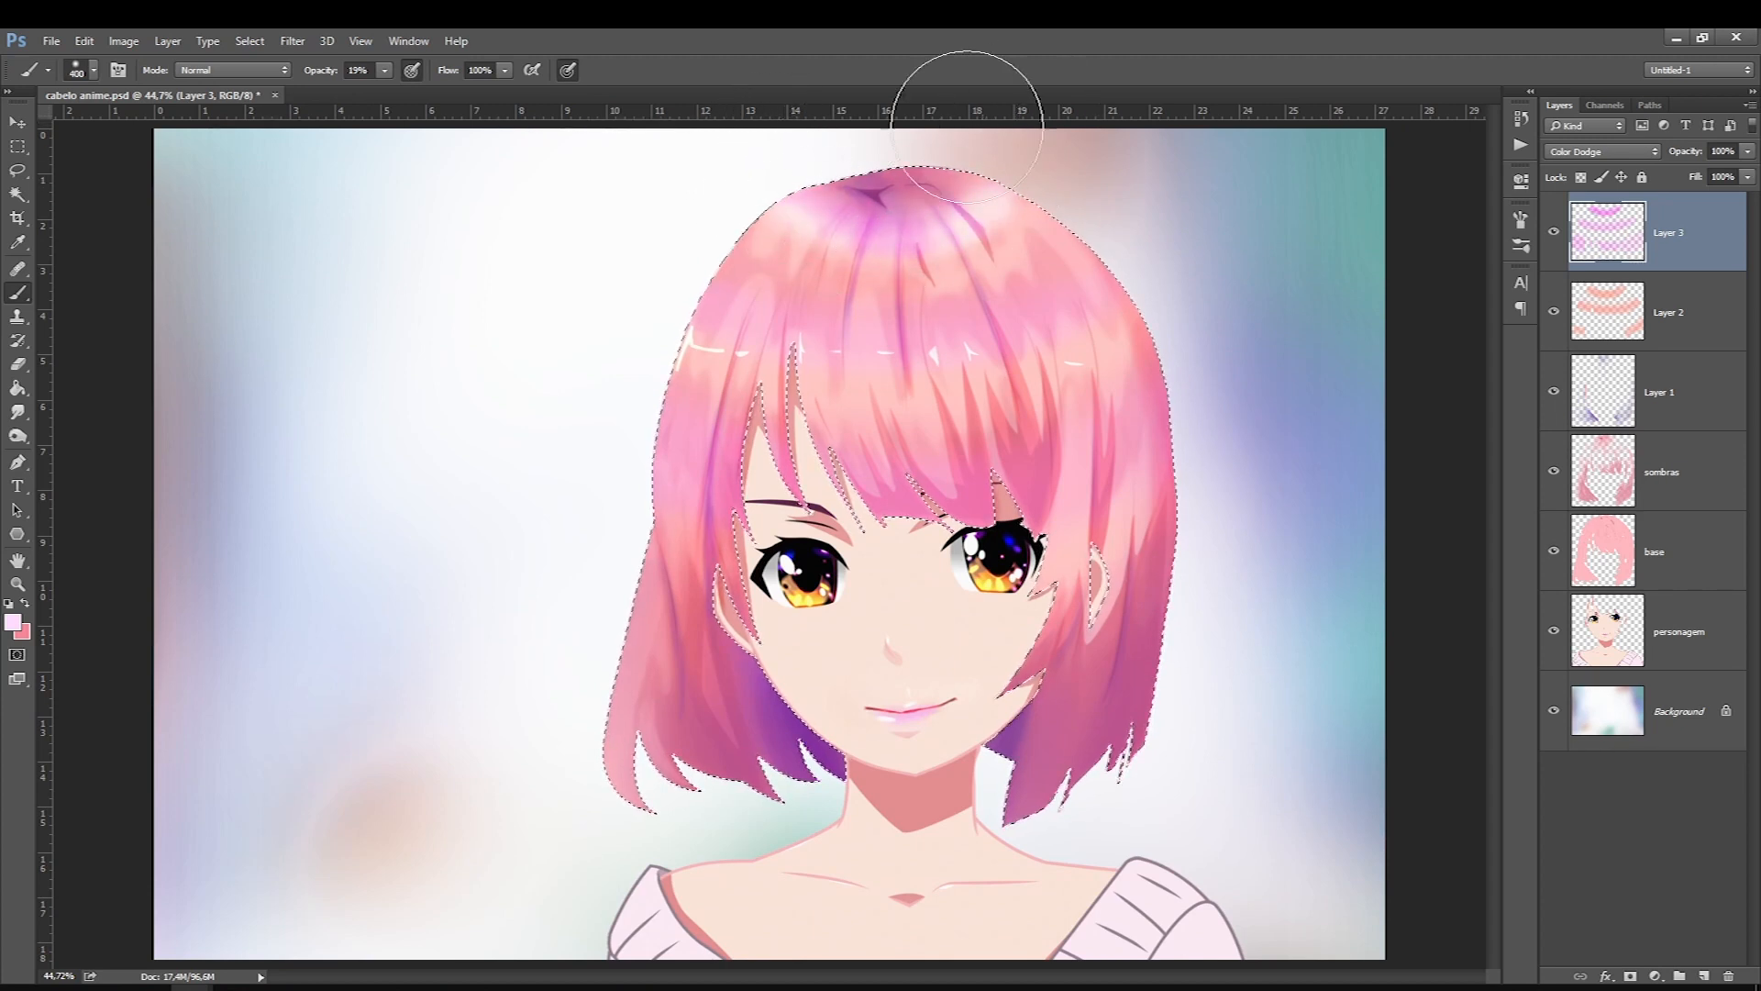
pyautogui.press(']')
pyautogui.press(']')
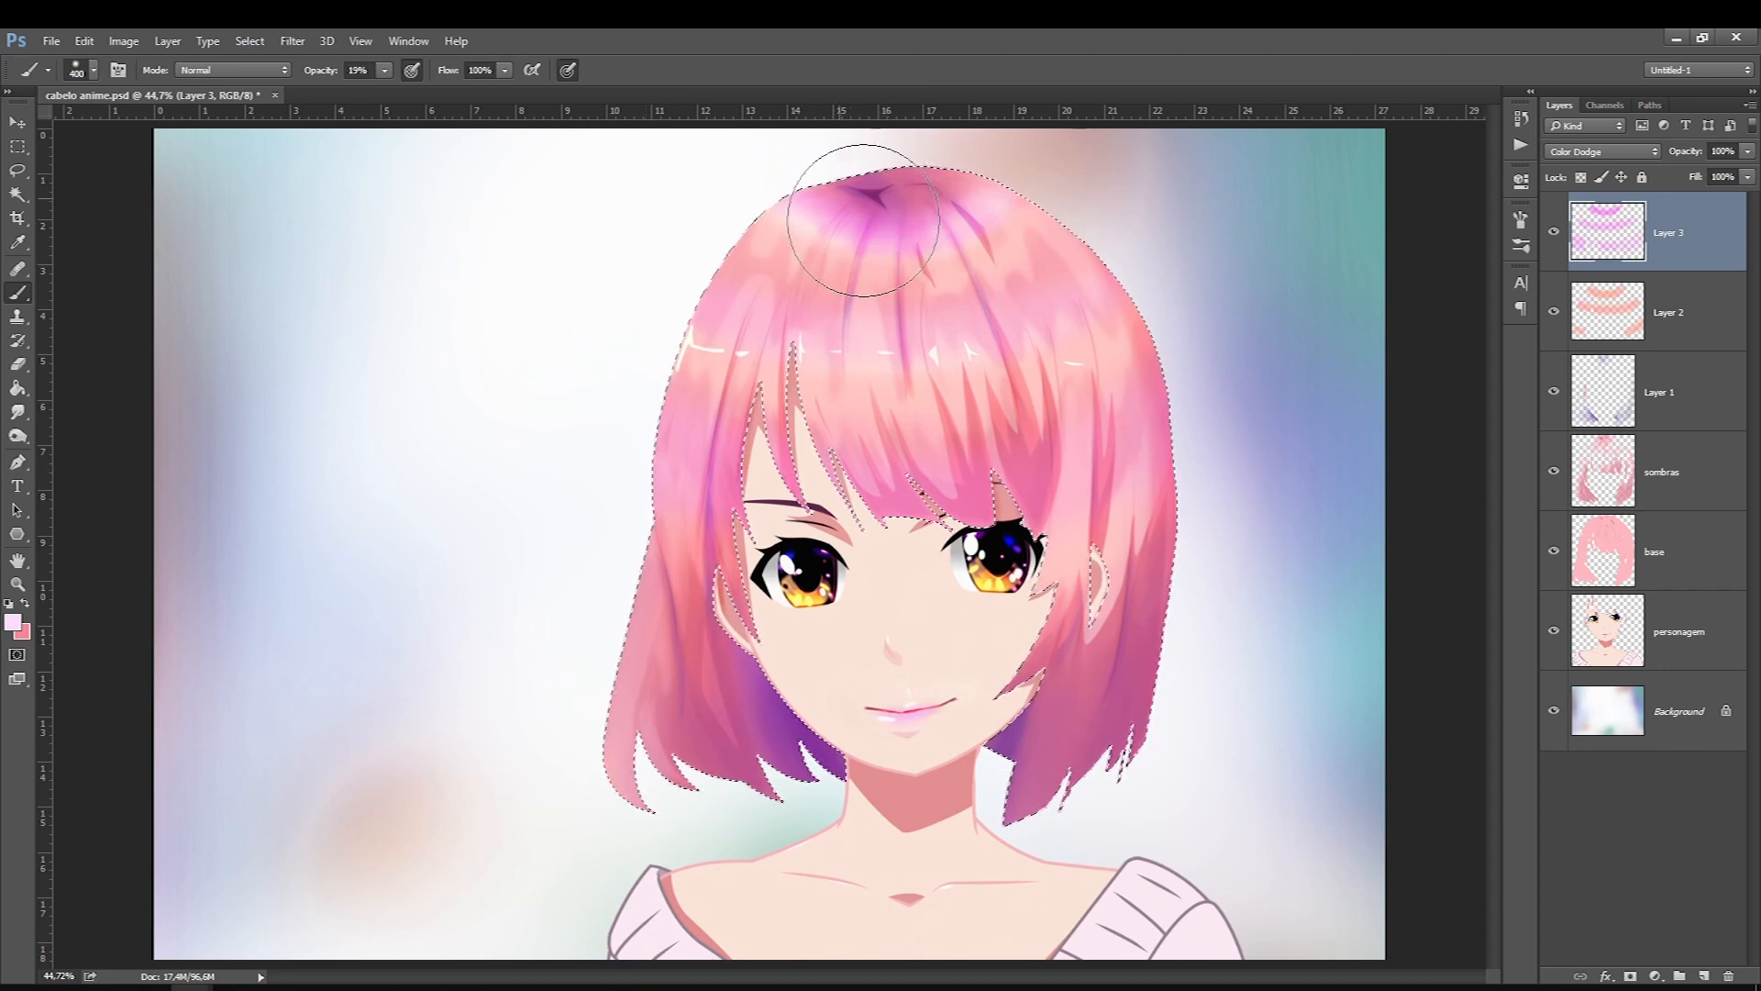
# Step: Set the magenta layer's fill to 73% and opacity to 82%, and compare the hair with and without the layer
pyautogui.click(1748, 176)
pyautogui.moveTo(1746, 197)
pyautogui.mouseDown()
pyautogui.moveTo(1699, 203)
pyautogui.moveTo(1728, 206)
pyautogui.moveTo(1730, 176)
pyautogui.mouseUp()
pyautogui.click(1747, 152)
pyautogui.click(1553, 232)
pyautogui.click(1553, 232)
pyautogui.click(1553, 232)
pyautogui.click(1552, 232)
pyautogui.click(1552, 232)
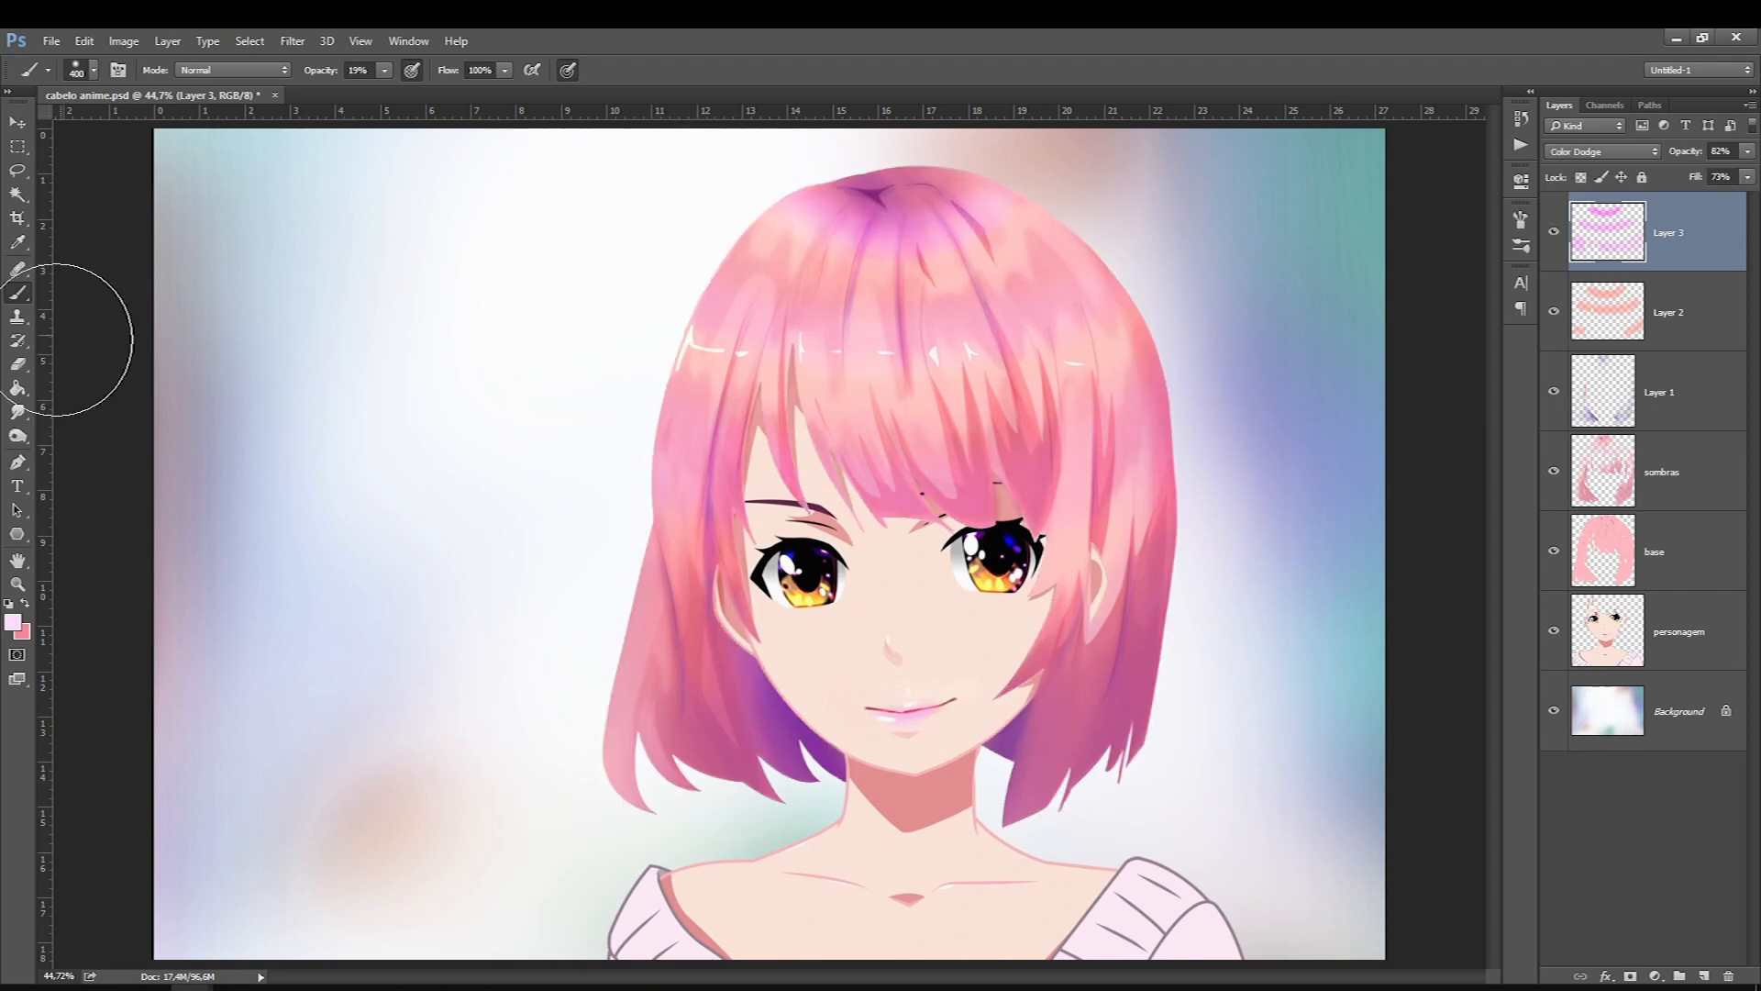
# Step: Erase the magenta glow from the crown with an enlarged eraser and return to the Brush tool
pyautogui.click(17, 364)
pyautogui.press(']')
pyautogui.press(']')
pyautogui.click(17, 292)
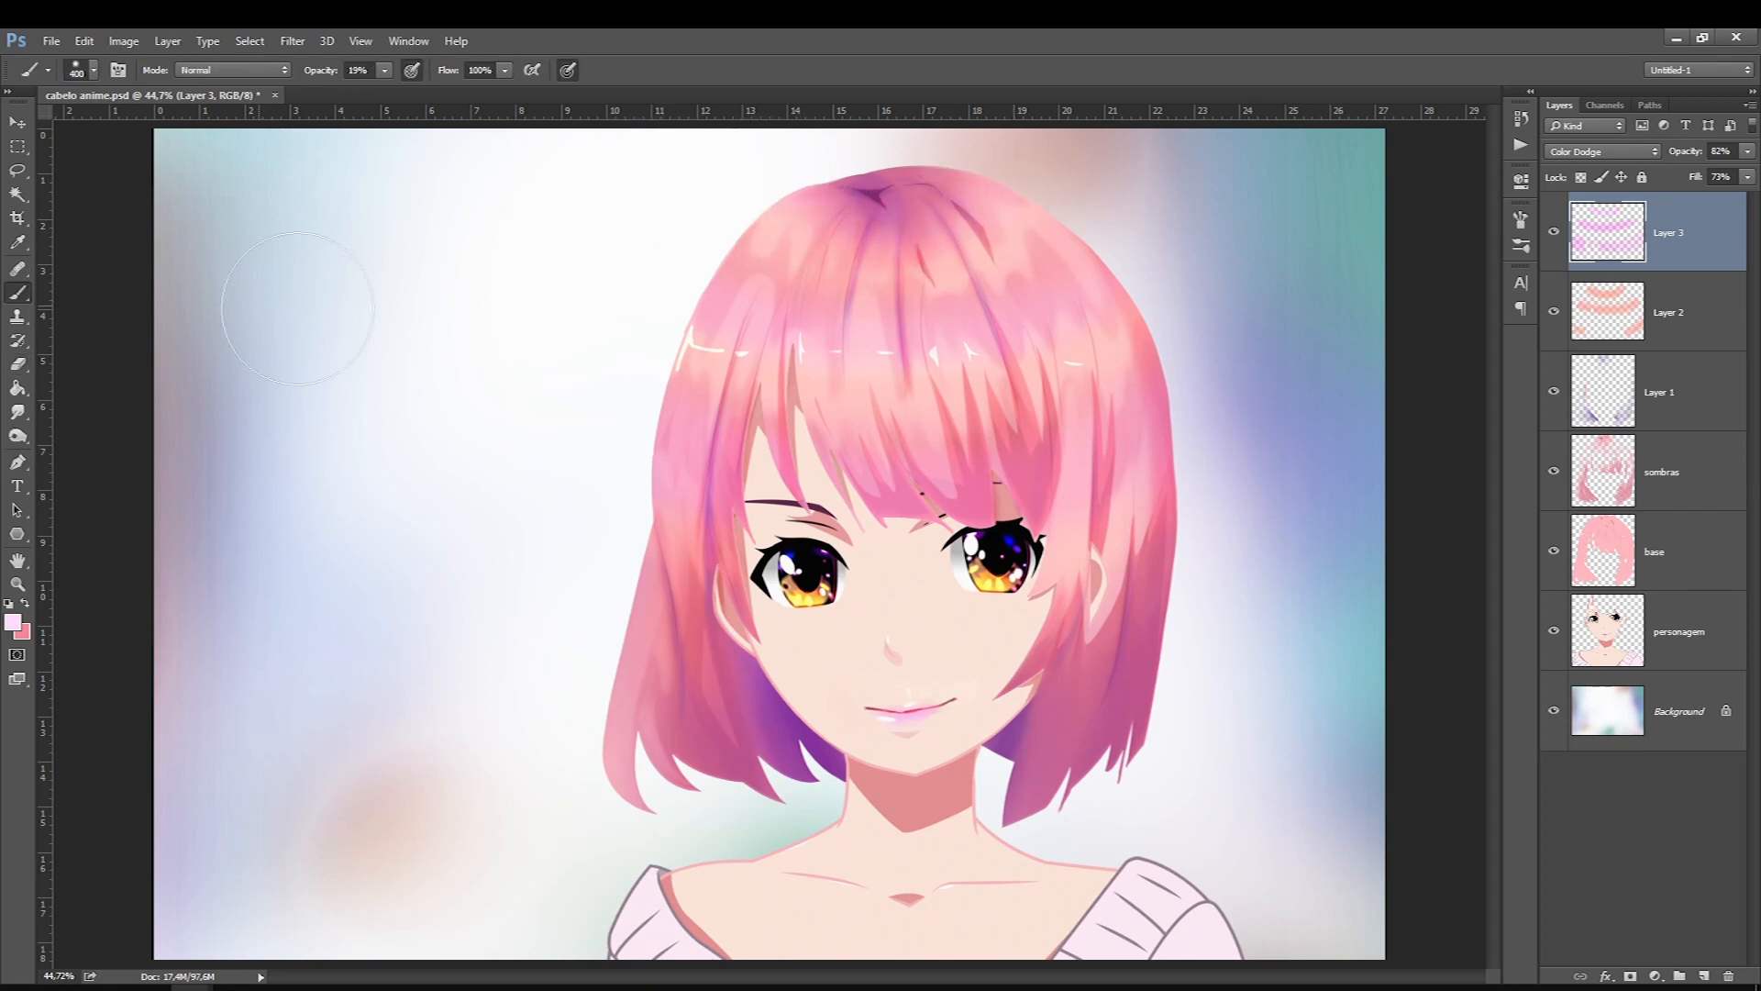
# Step: Load the base layer's hair outline as a selection and repaint the crown's magenta glow softly with a 250 px brush
pyautogui.keyDown('ctrl'); pyautogui.click(1600, 551); pyautogui.keyUp('ctrl')
pyautogui.press('[')
pyautogui.press('[')
pyautogui.press('[')
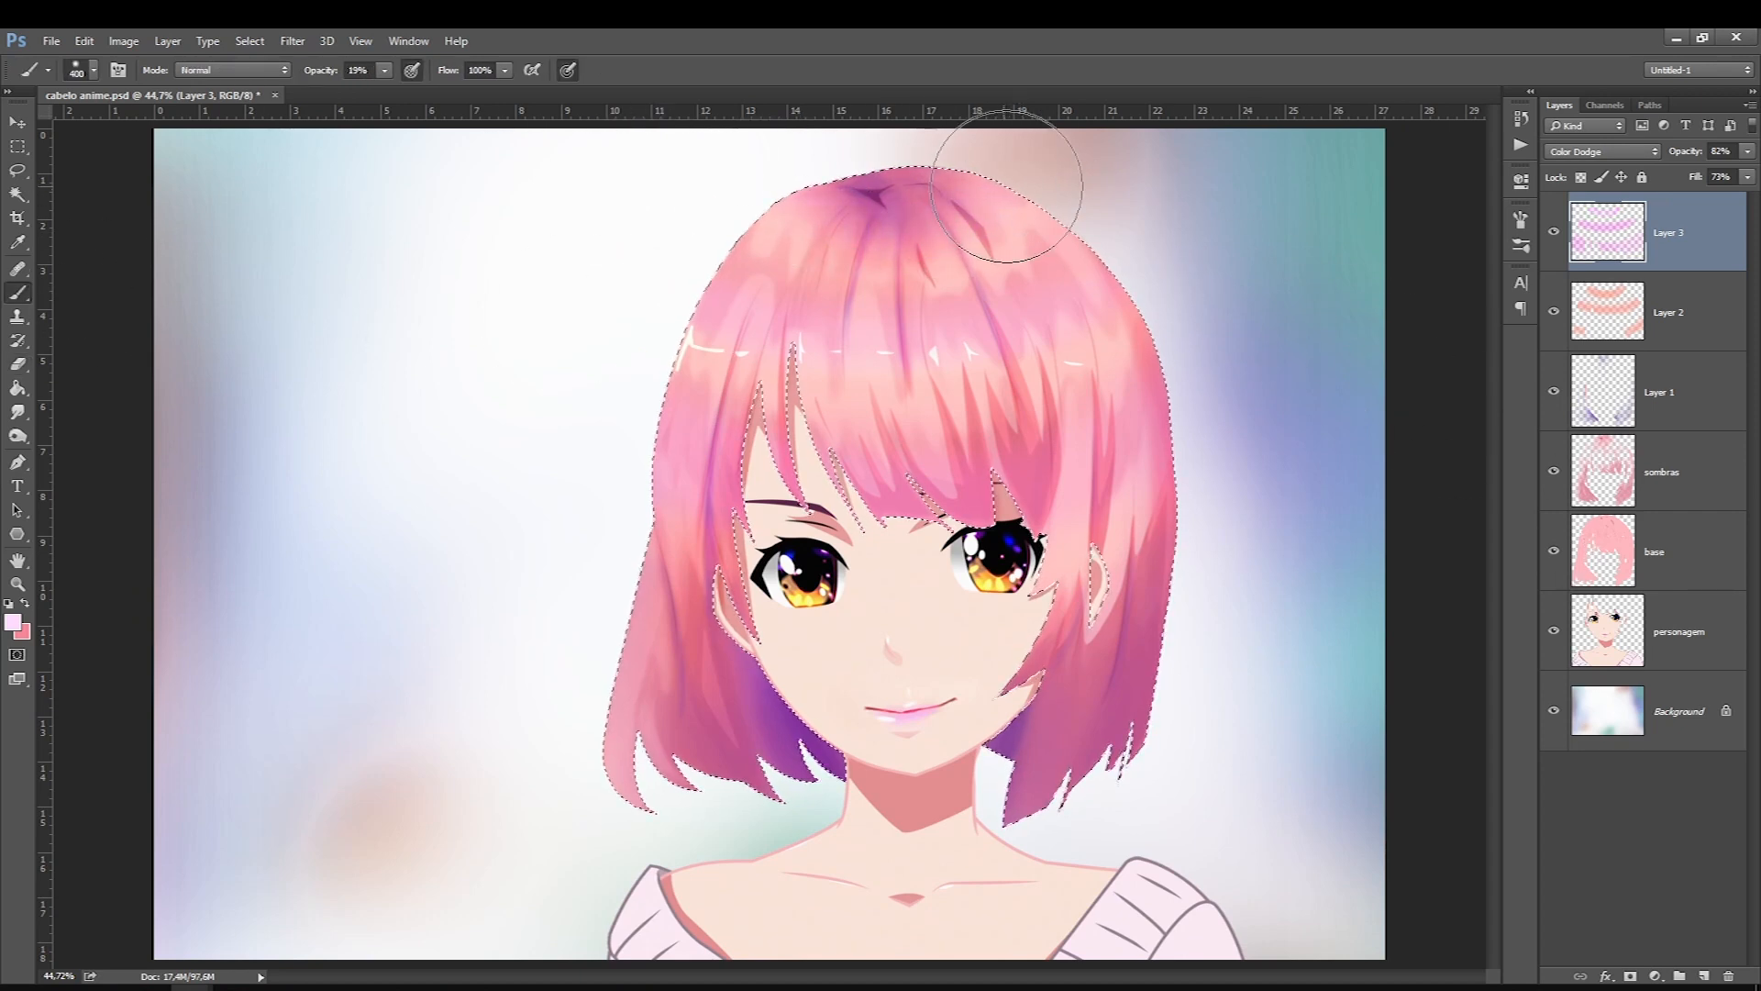
pyautogui.moveTo(782, 198); pyautogui.dragTo(954, 191)
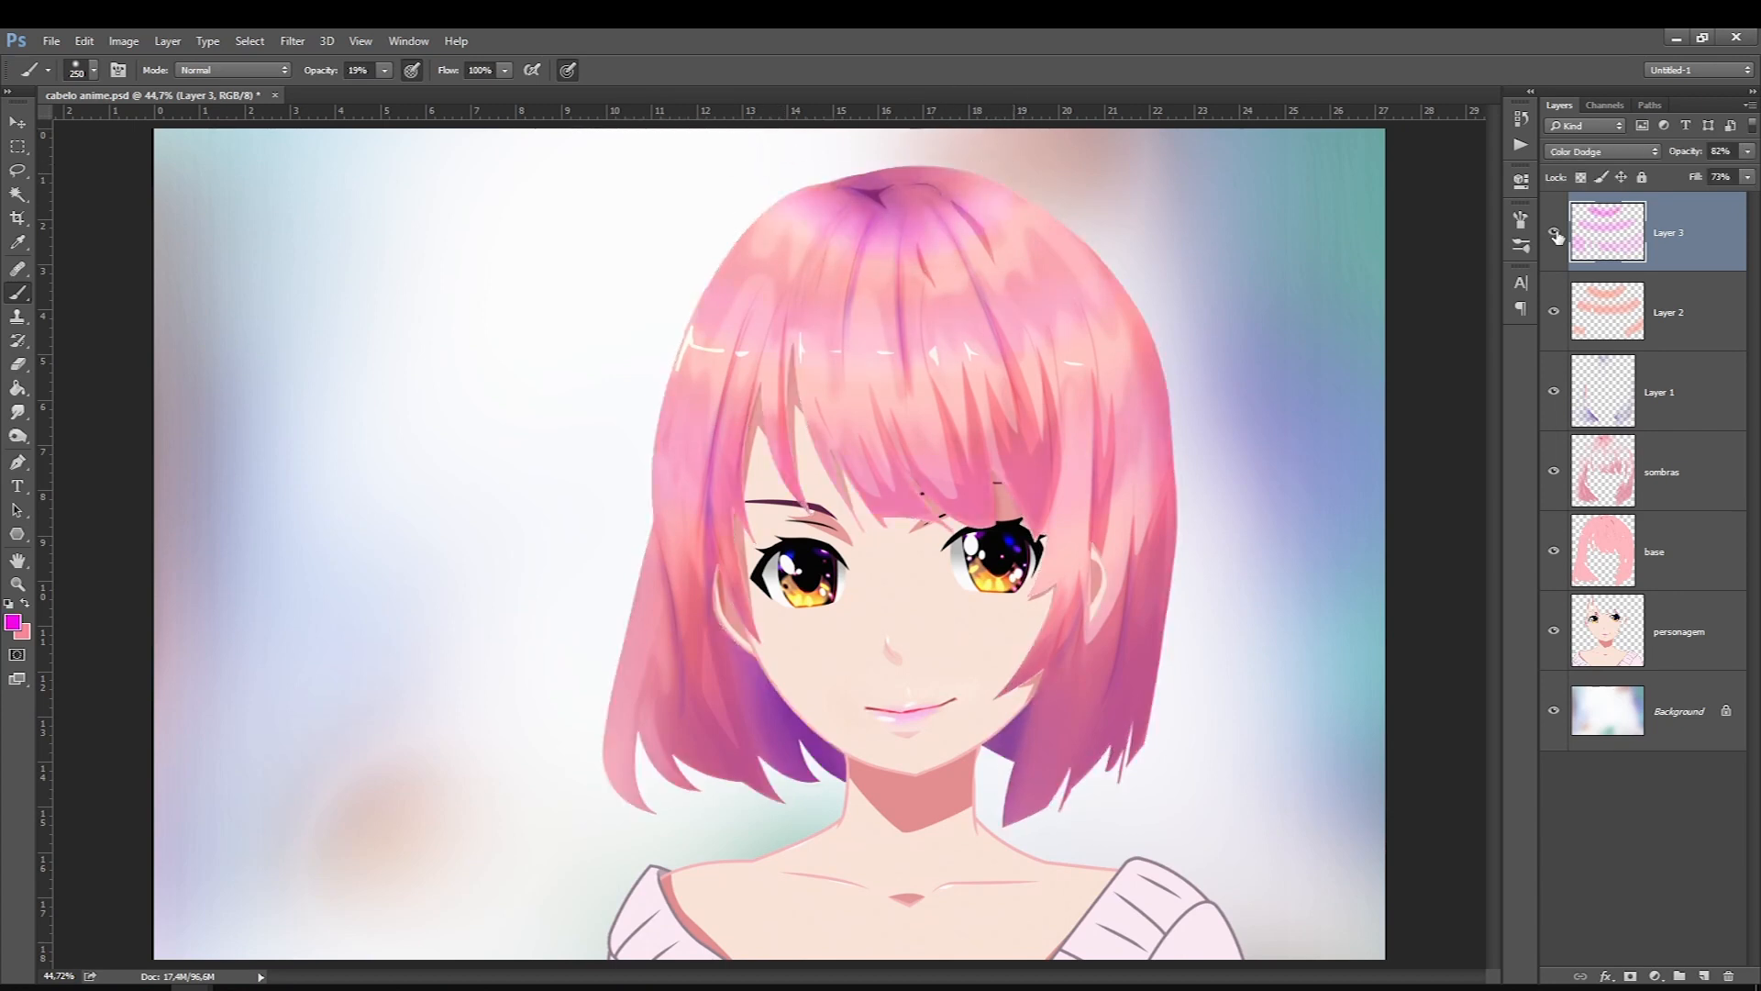
pyautogui.click(1556, 235)
pyautogui.click(1555, 235)
# Step: Rename the purple shadow layer "sombras coloridas", the orange highlight layer "luz 1" and the magenta layer "luz 2"
pyautogui.doubleClick(1660, 392)
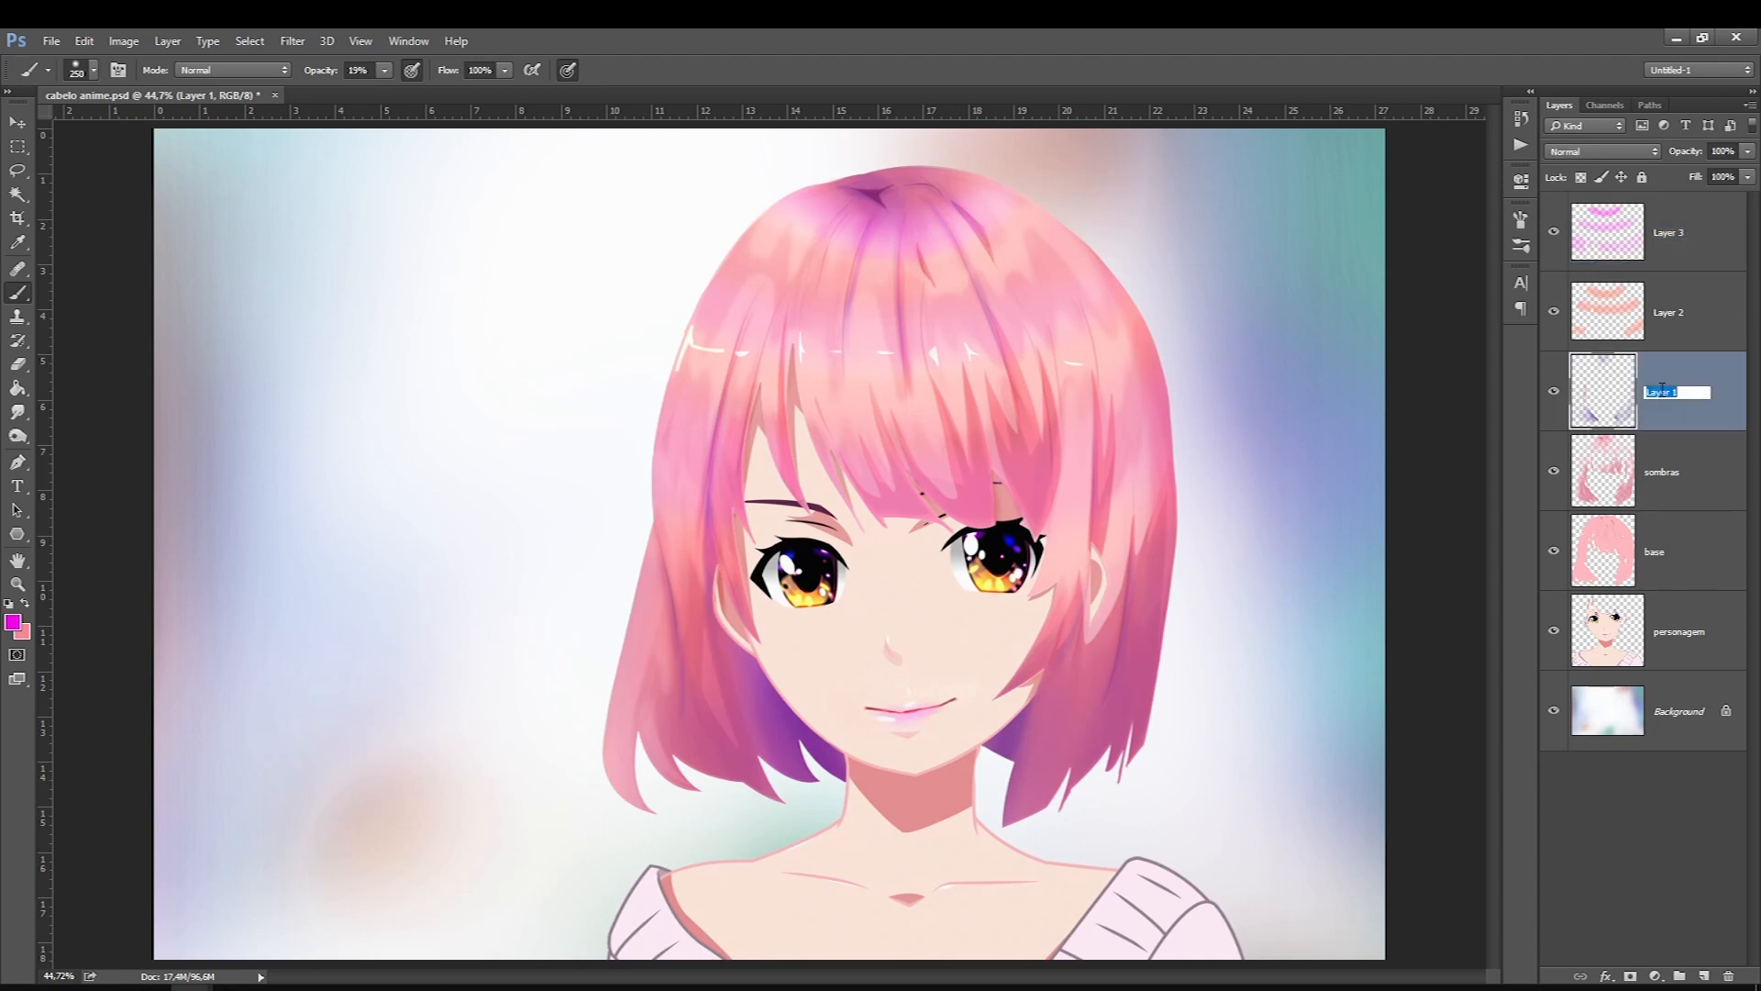
pyautogui.write('sombras coloridas')
pyautogui.press('Return')
pyautogui.doubleClick(1668, 313)
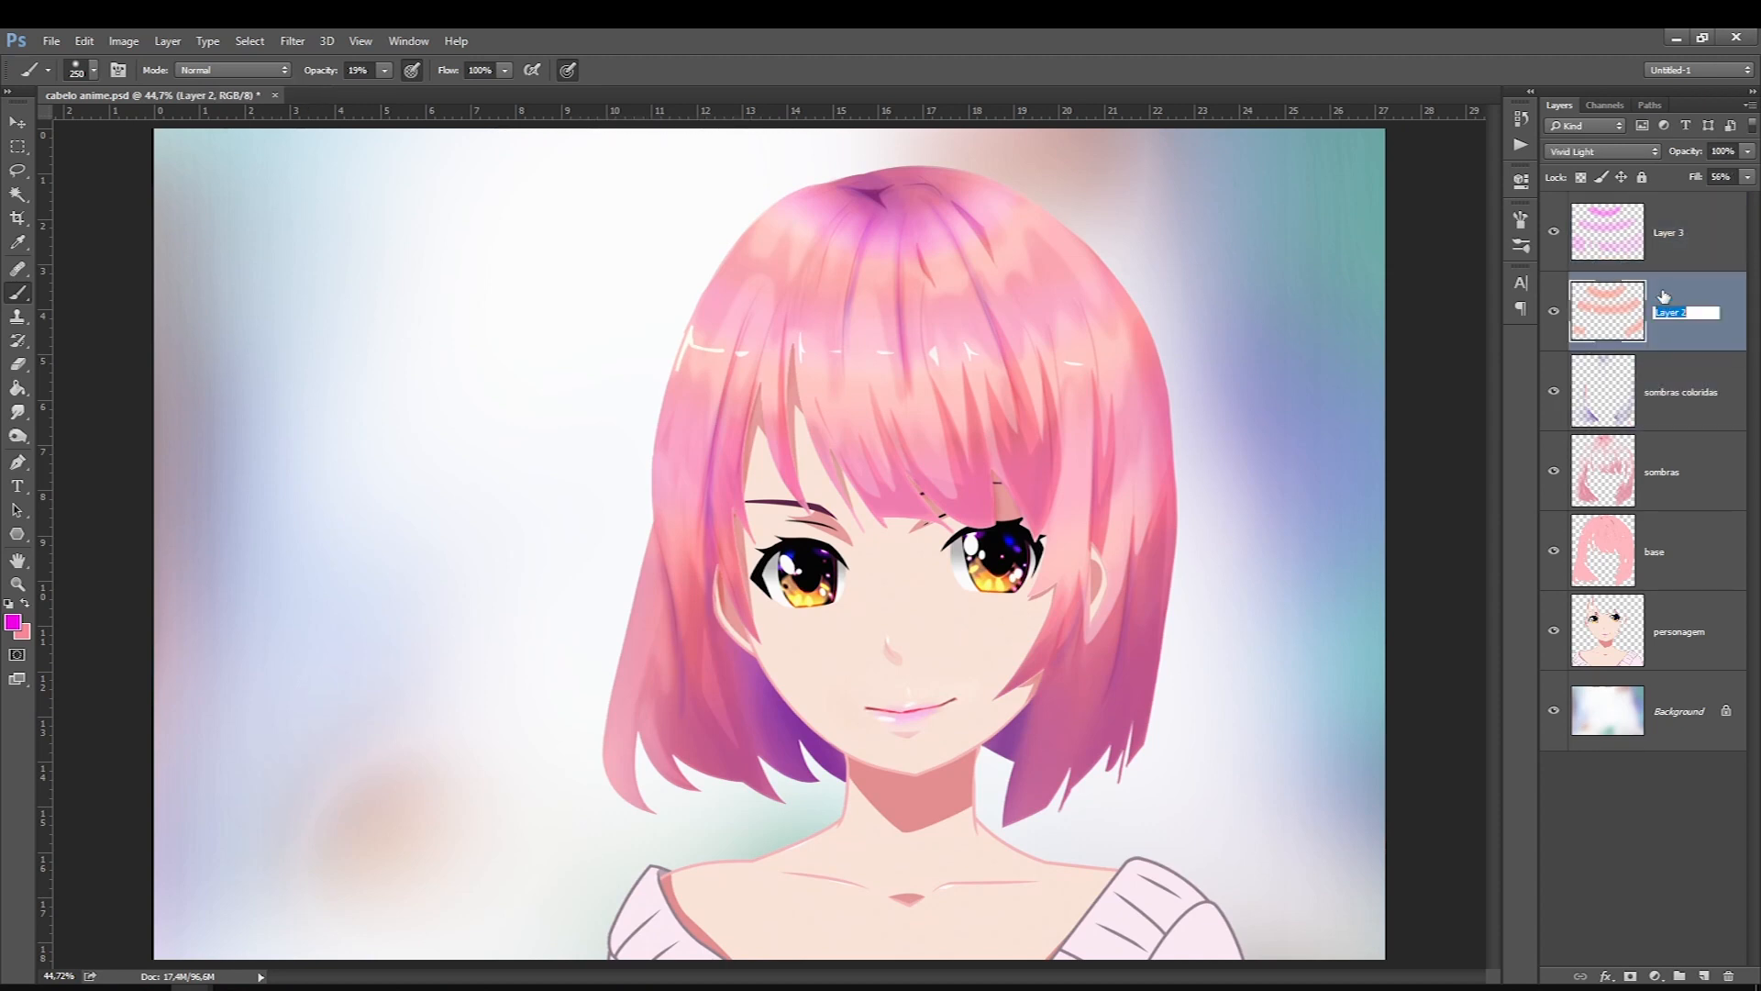
pyautogui.write('luz 1')
pyautogui.click(1665, 240)
pyautogui.doubleClick(1672, 232)
pyautogui.write('luz 2')
pyautogui.press('Return')
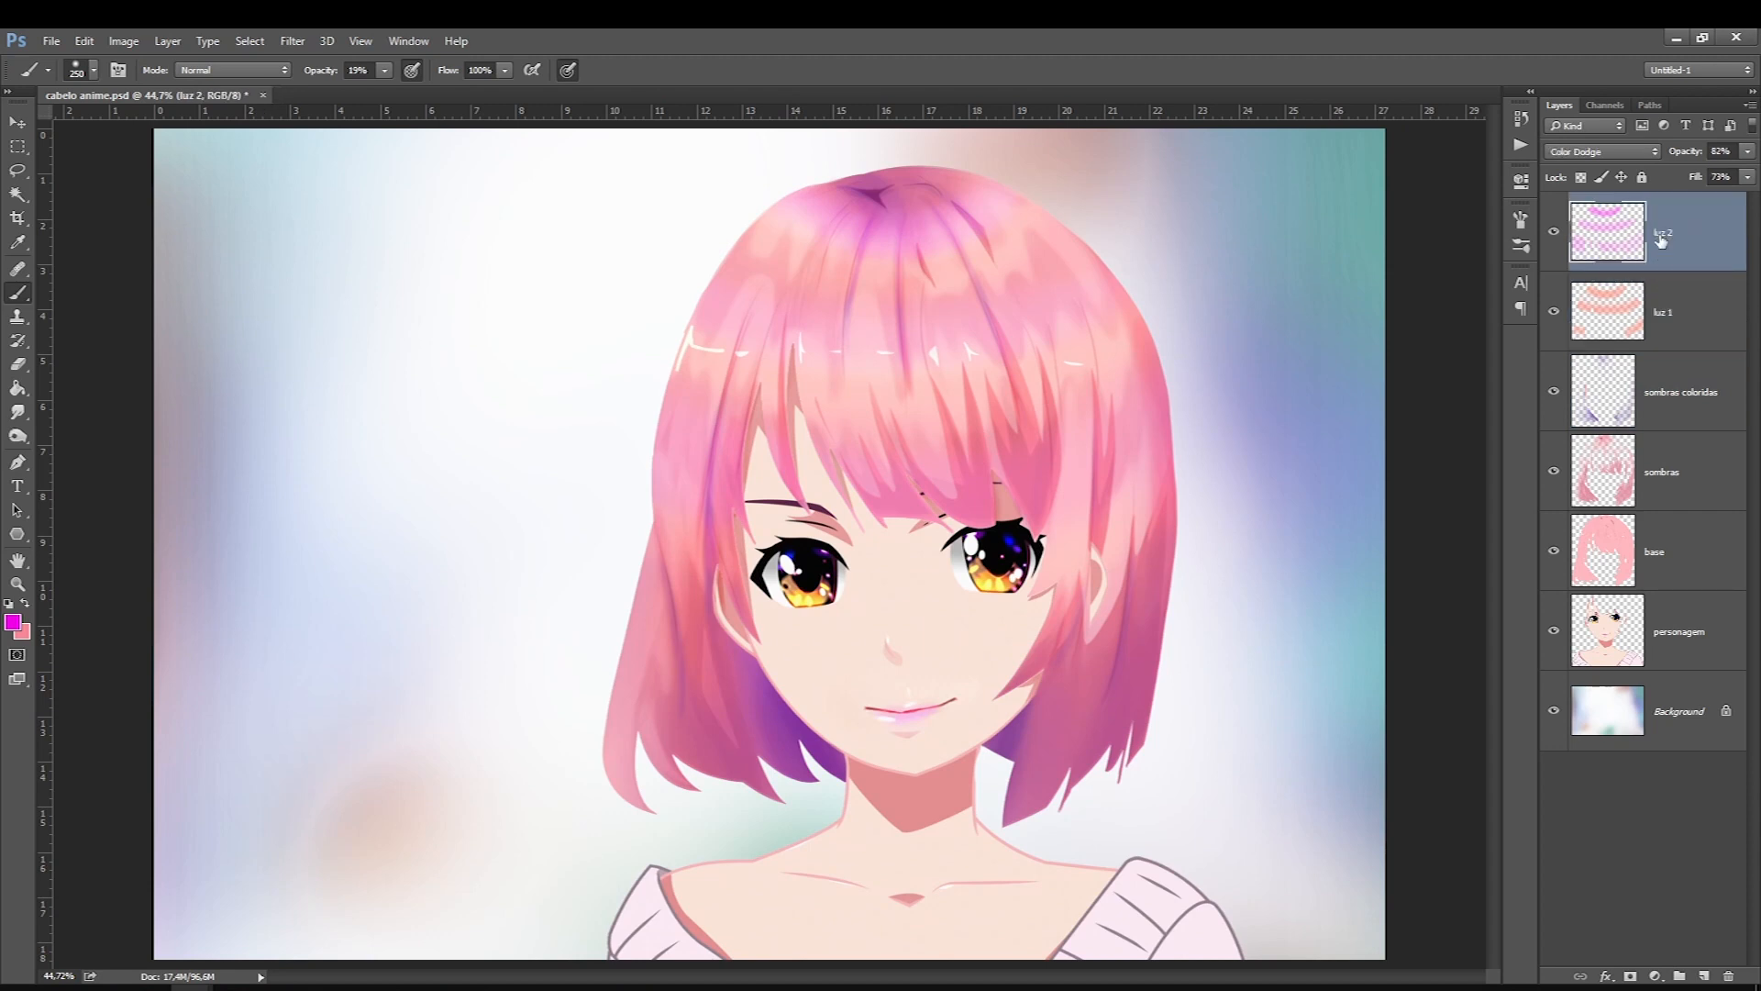
# Step: Add a new layer named "highlights" above luz 2 and switch to the Lasso tool
pyautogui.click(1697, 973)
pyautogui.doubleClick(1665, 225)
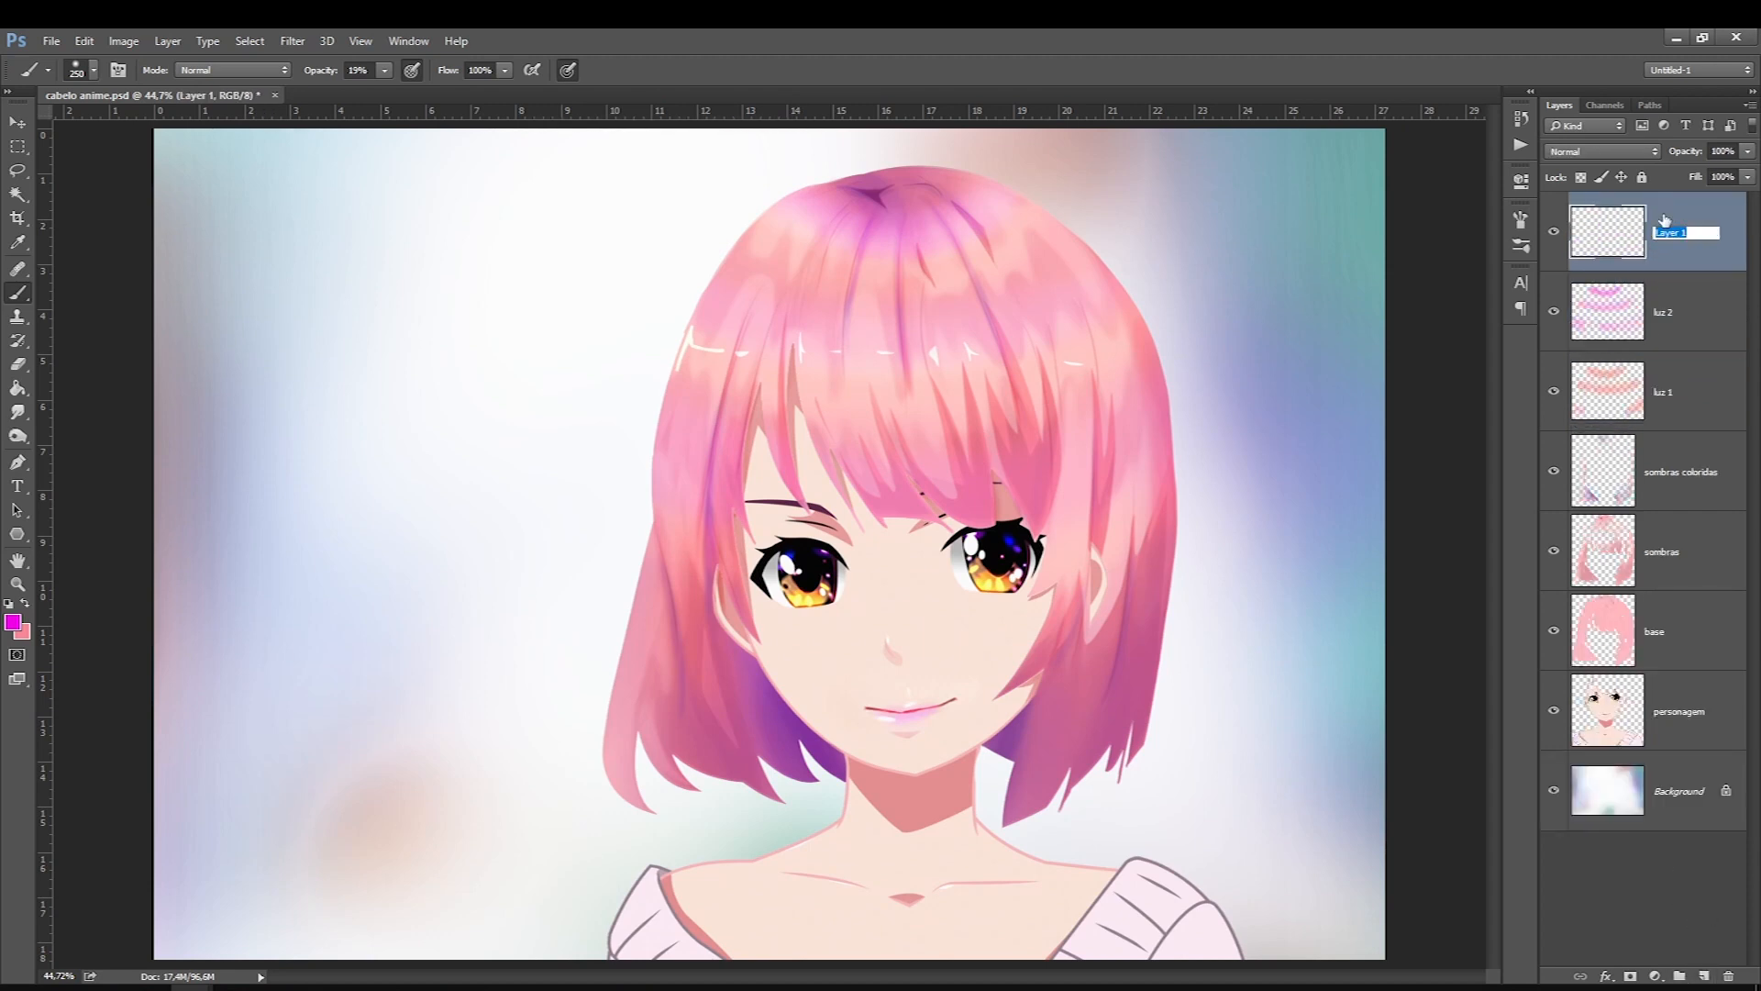
pyautogui.write('highlights')
pyautogui.press('Return')
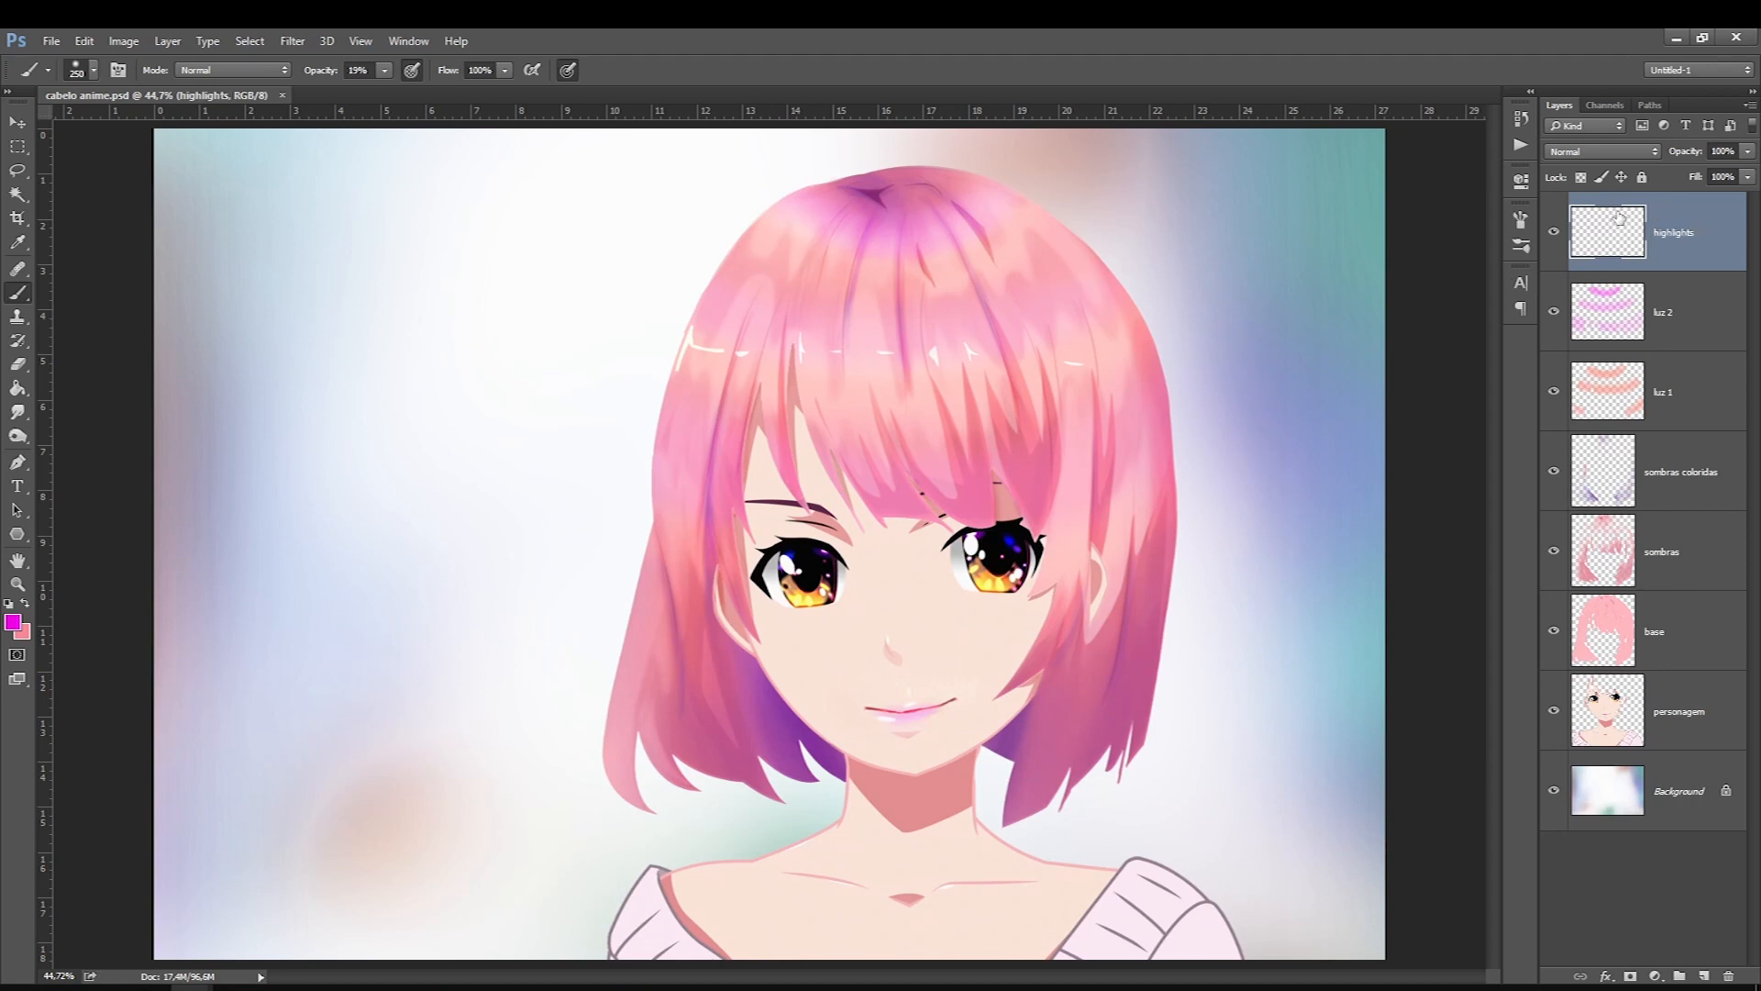
pyautogui.click(14, 174)
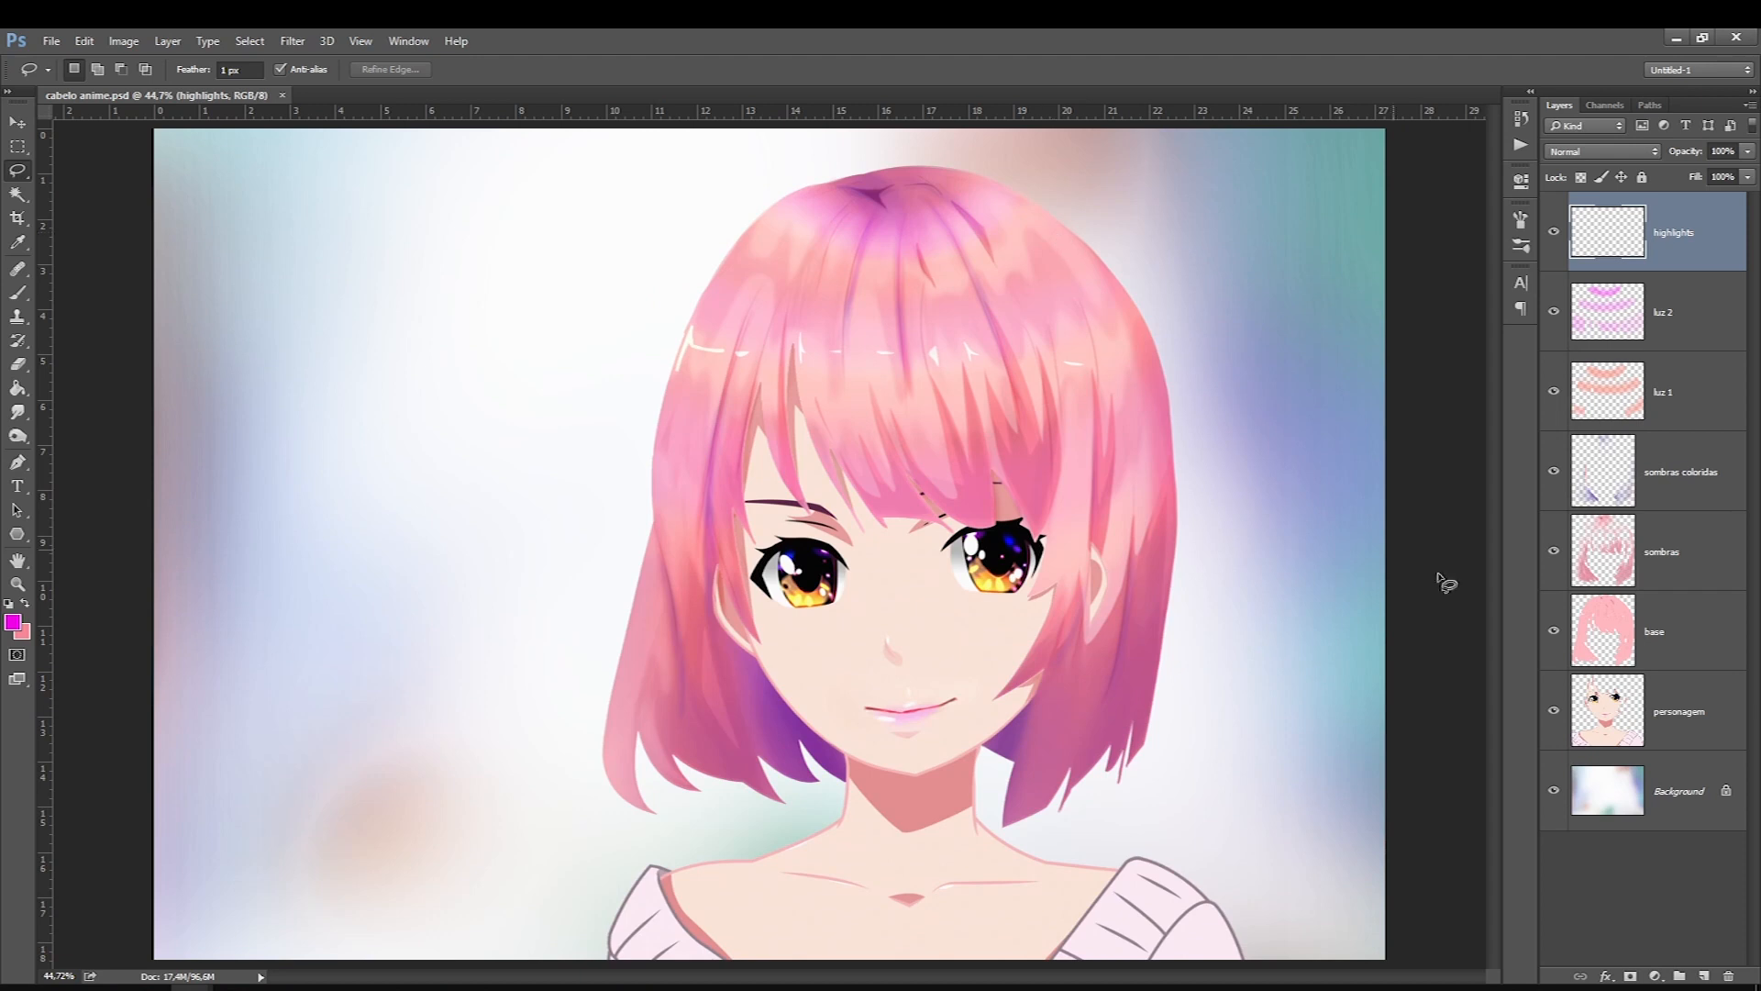
# Step: Duplicate the base hair layer and move the copy to the top of the layer stack
pyautogui.click(1629, 639)
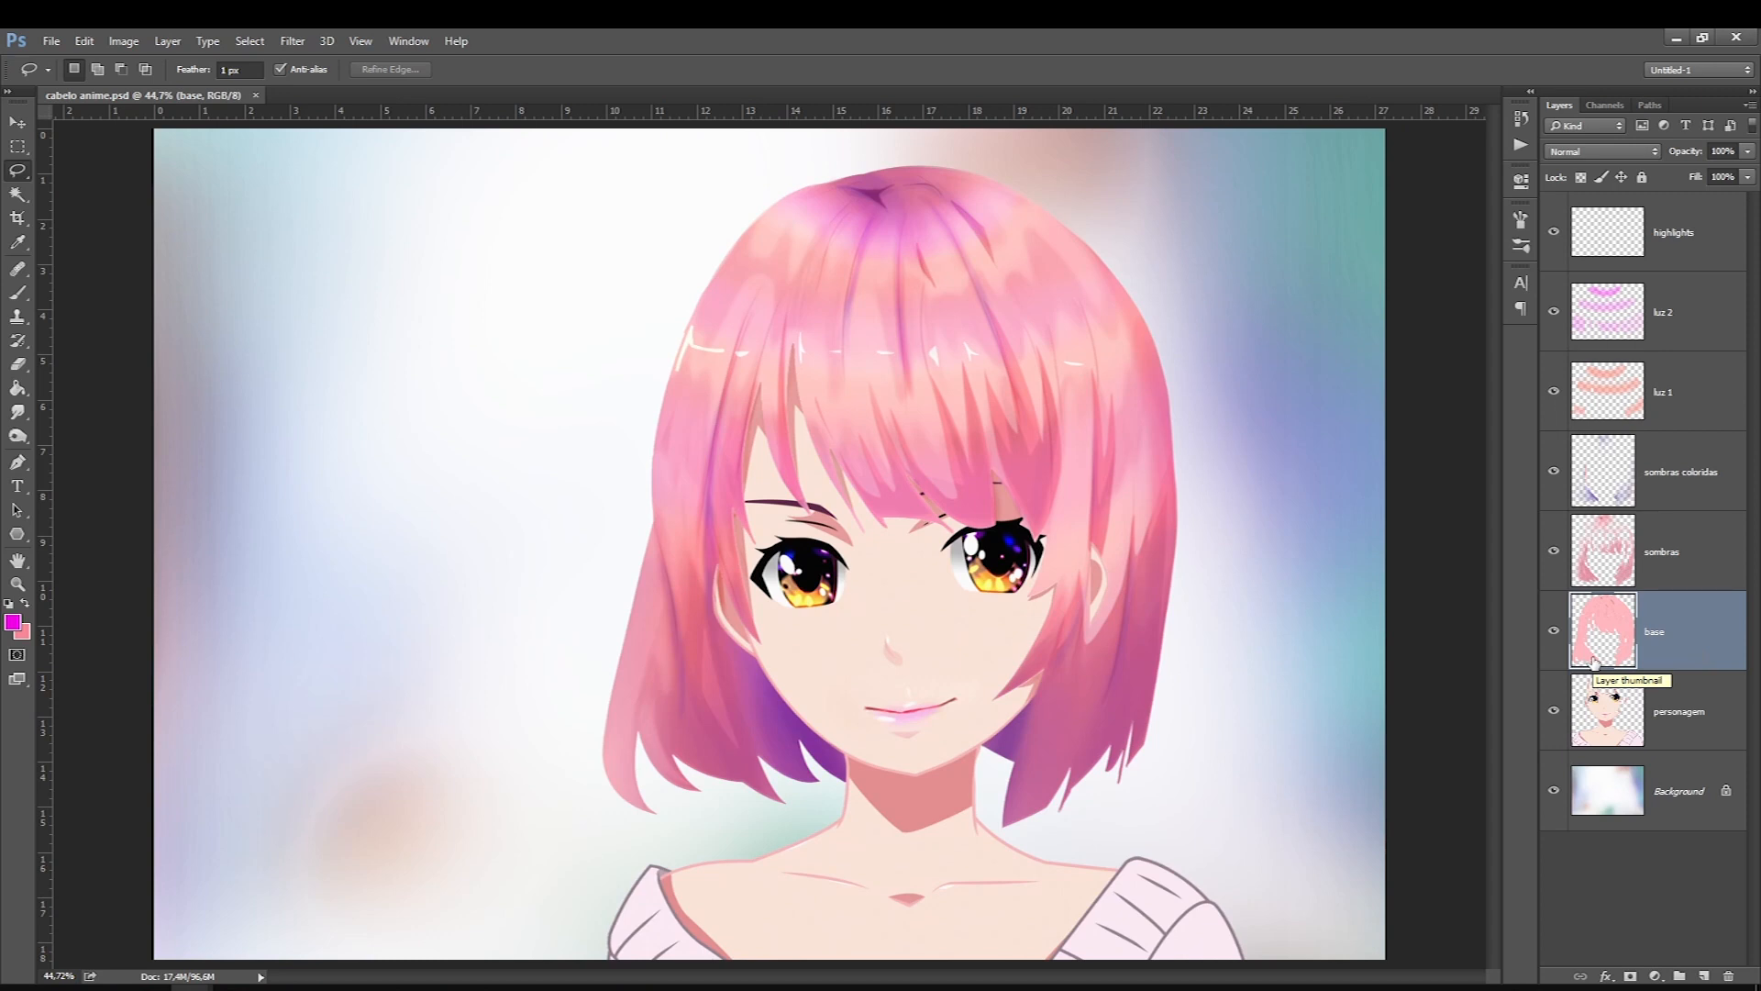
pyautogui.hotkey('ctrl', 'j')
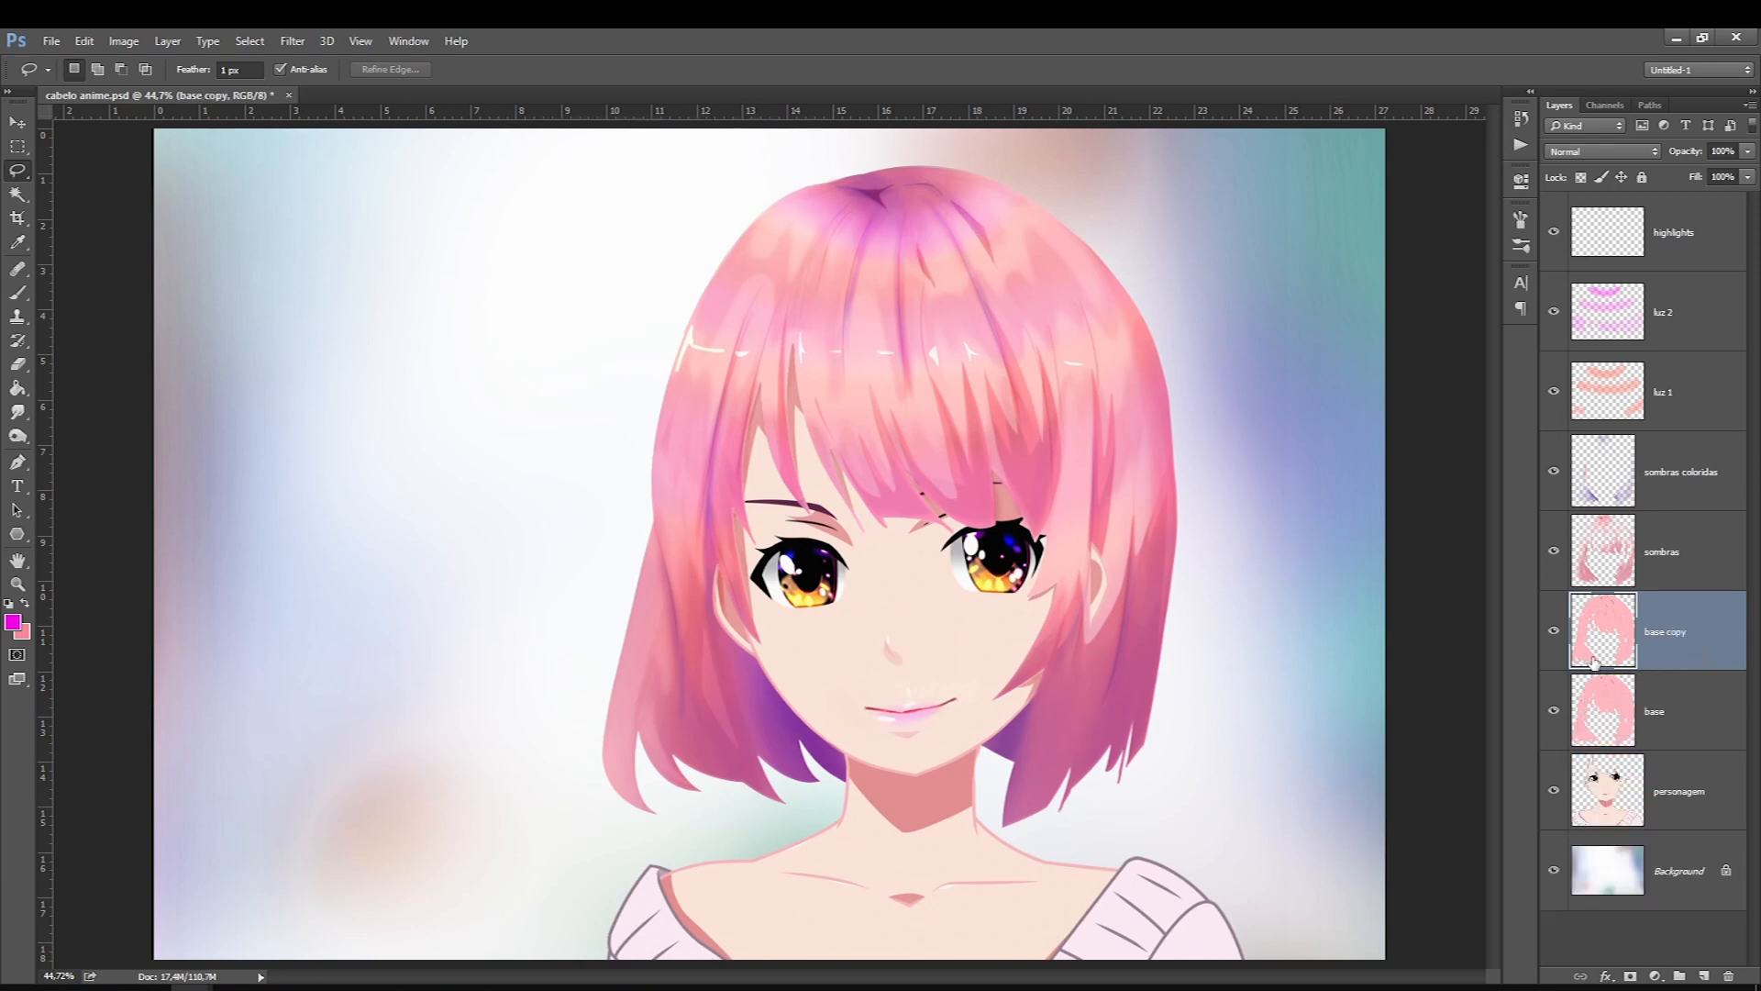
pyautogui.moveTo(1627, 634); pyautogui.dragTo(1628, 225)
pyautogui.click(1552, 232)
pyautogui.click(1551, 233)
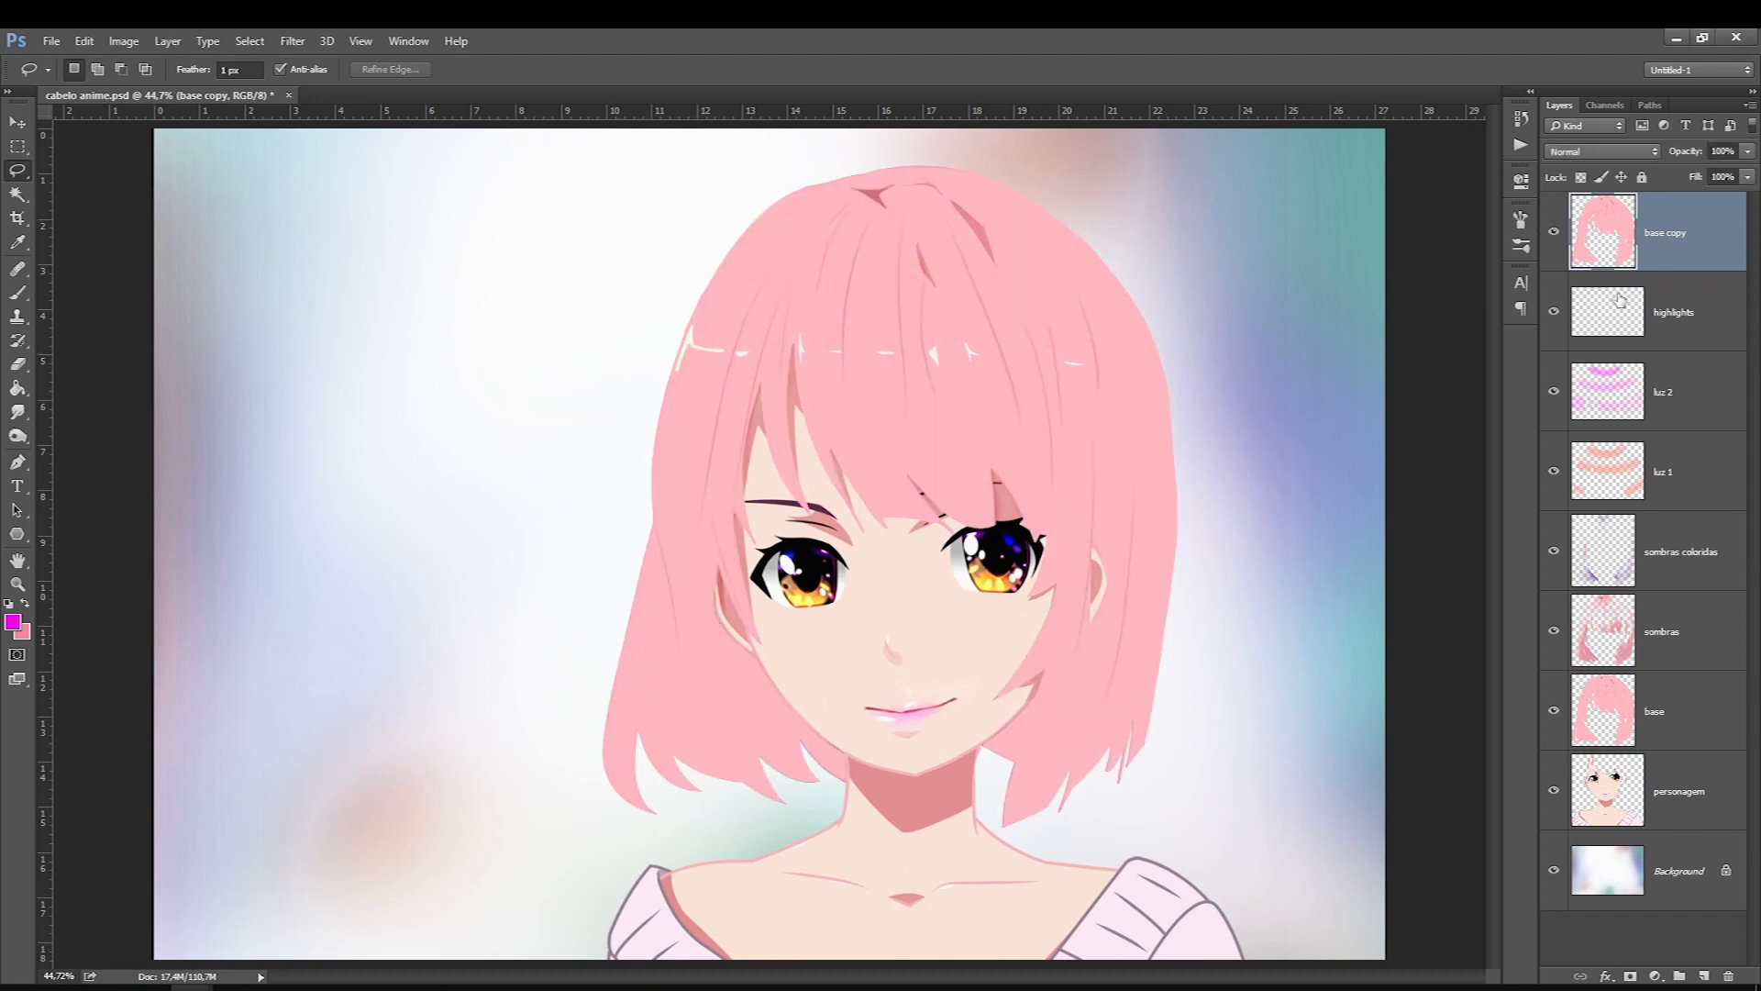
# Step: Add a layer mask to the base copy, invert it to black and set the layer's blend mode to Screen
pyautogui.click(1631, 976)
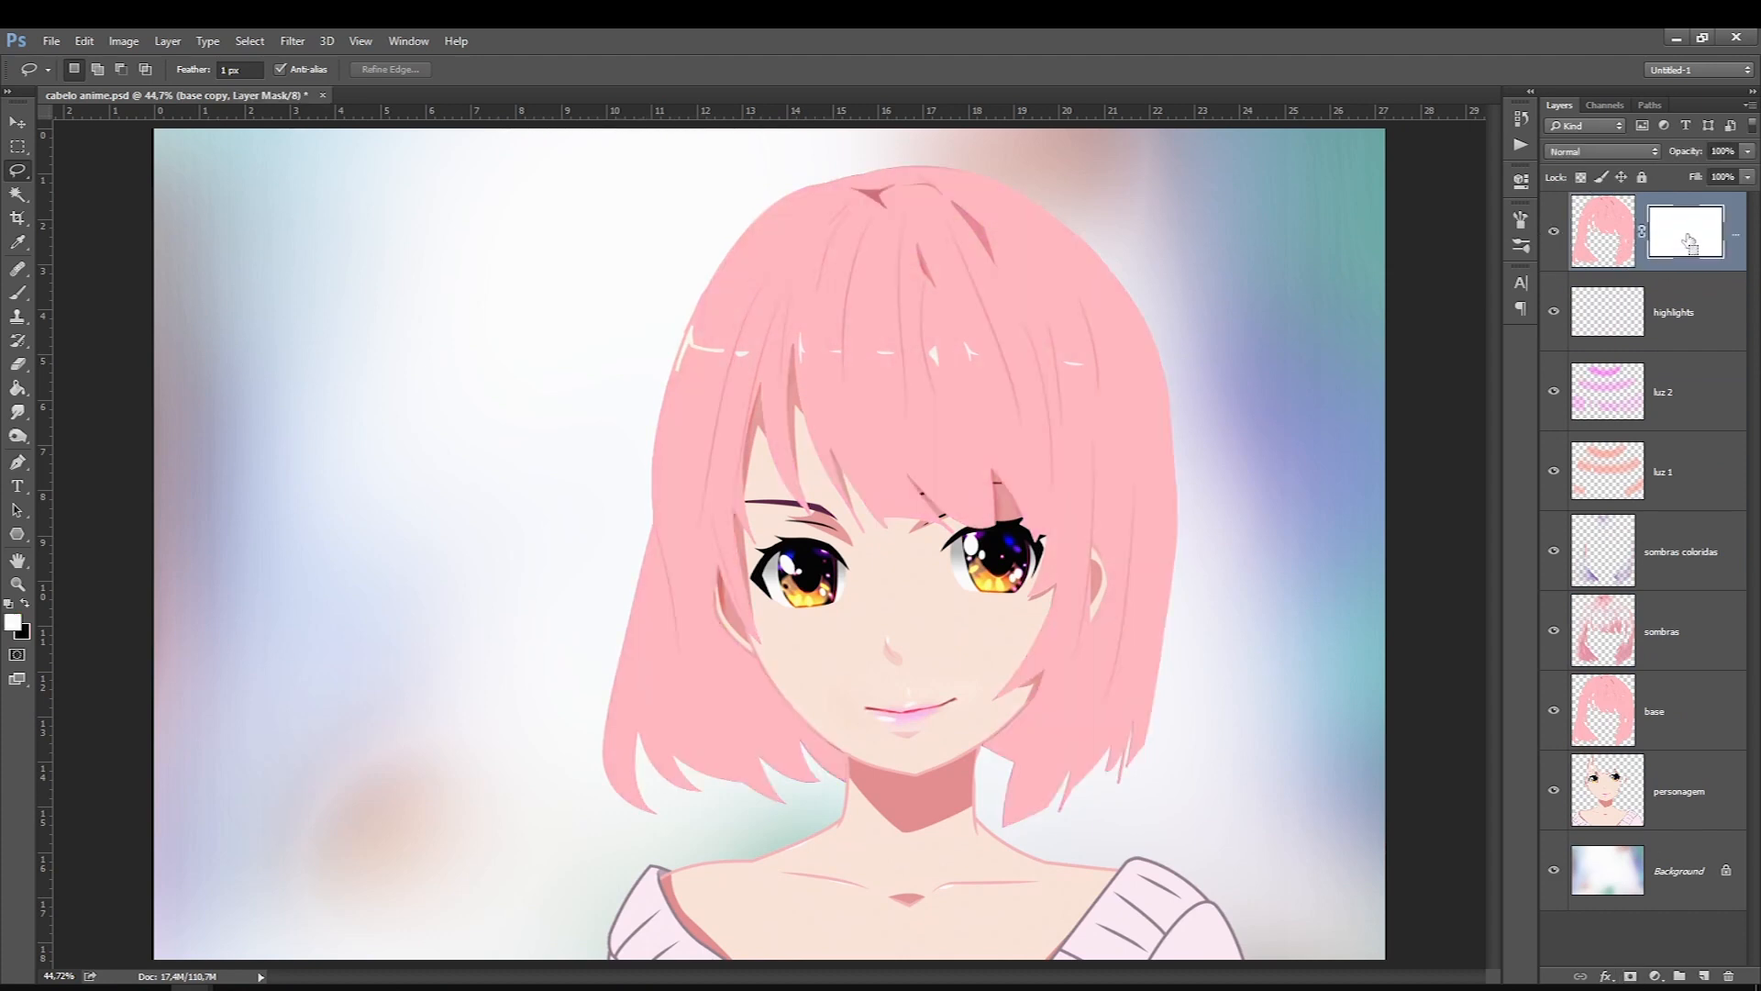
pyautogui.hotkey('ctrl', 'i')
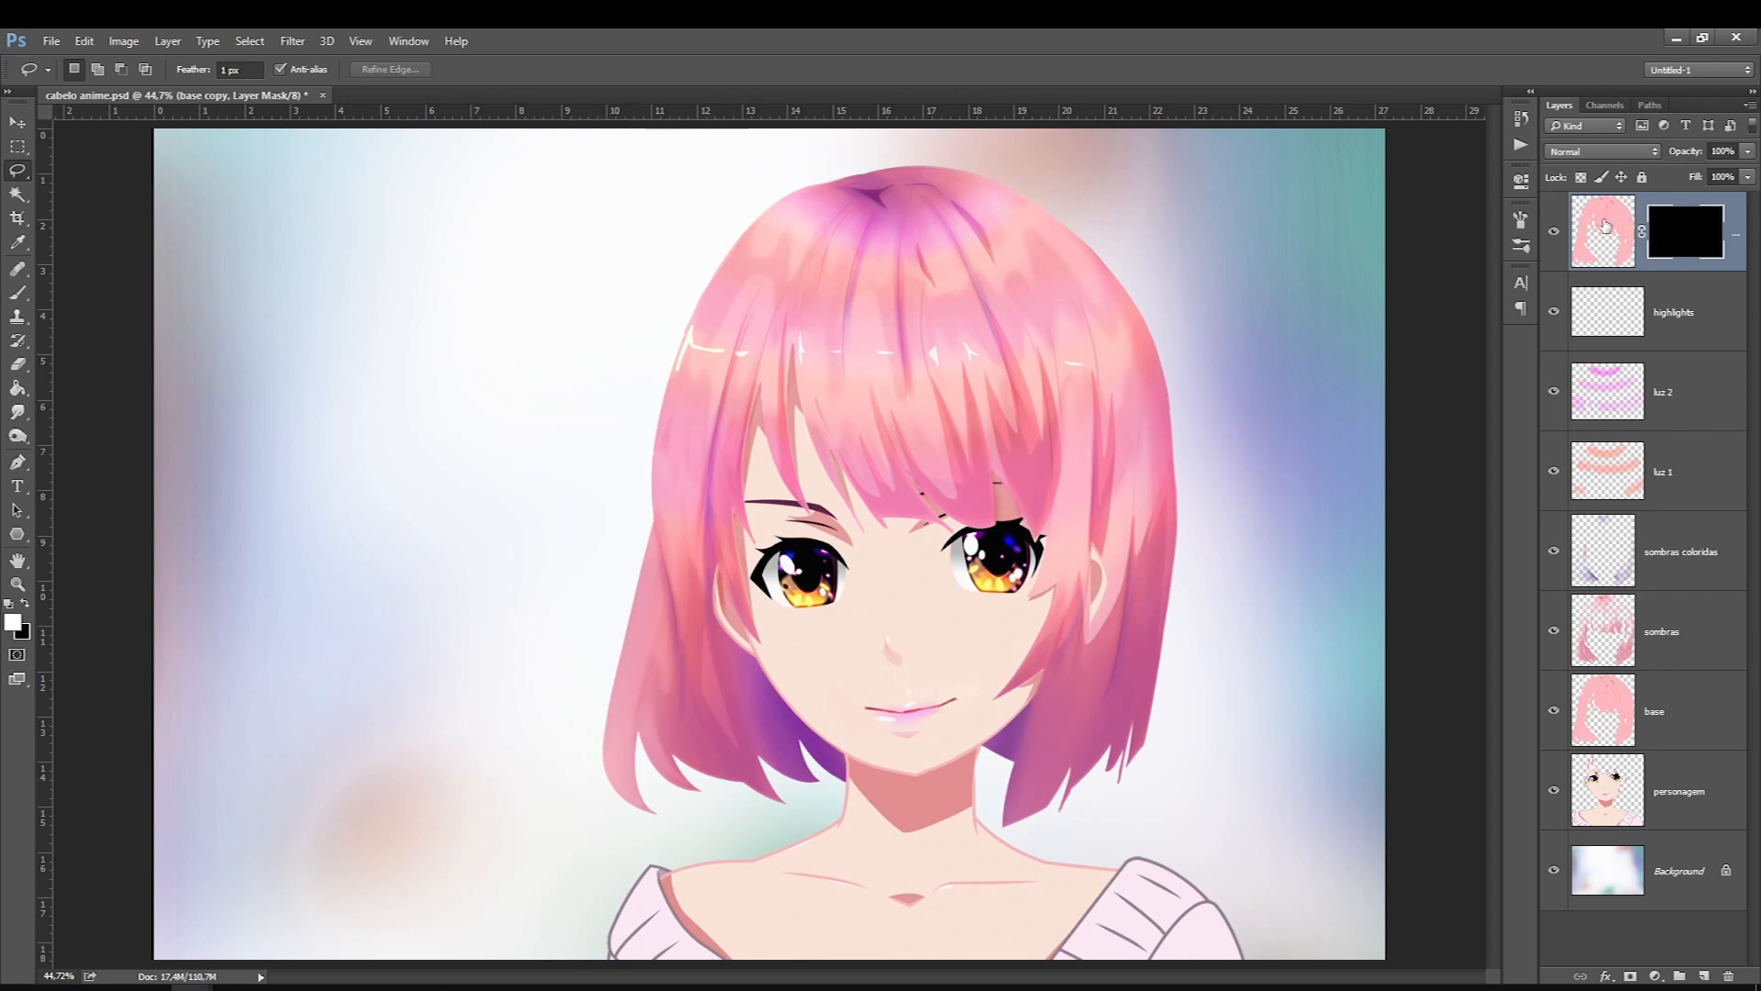
pyautogui.click(1564, 152)
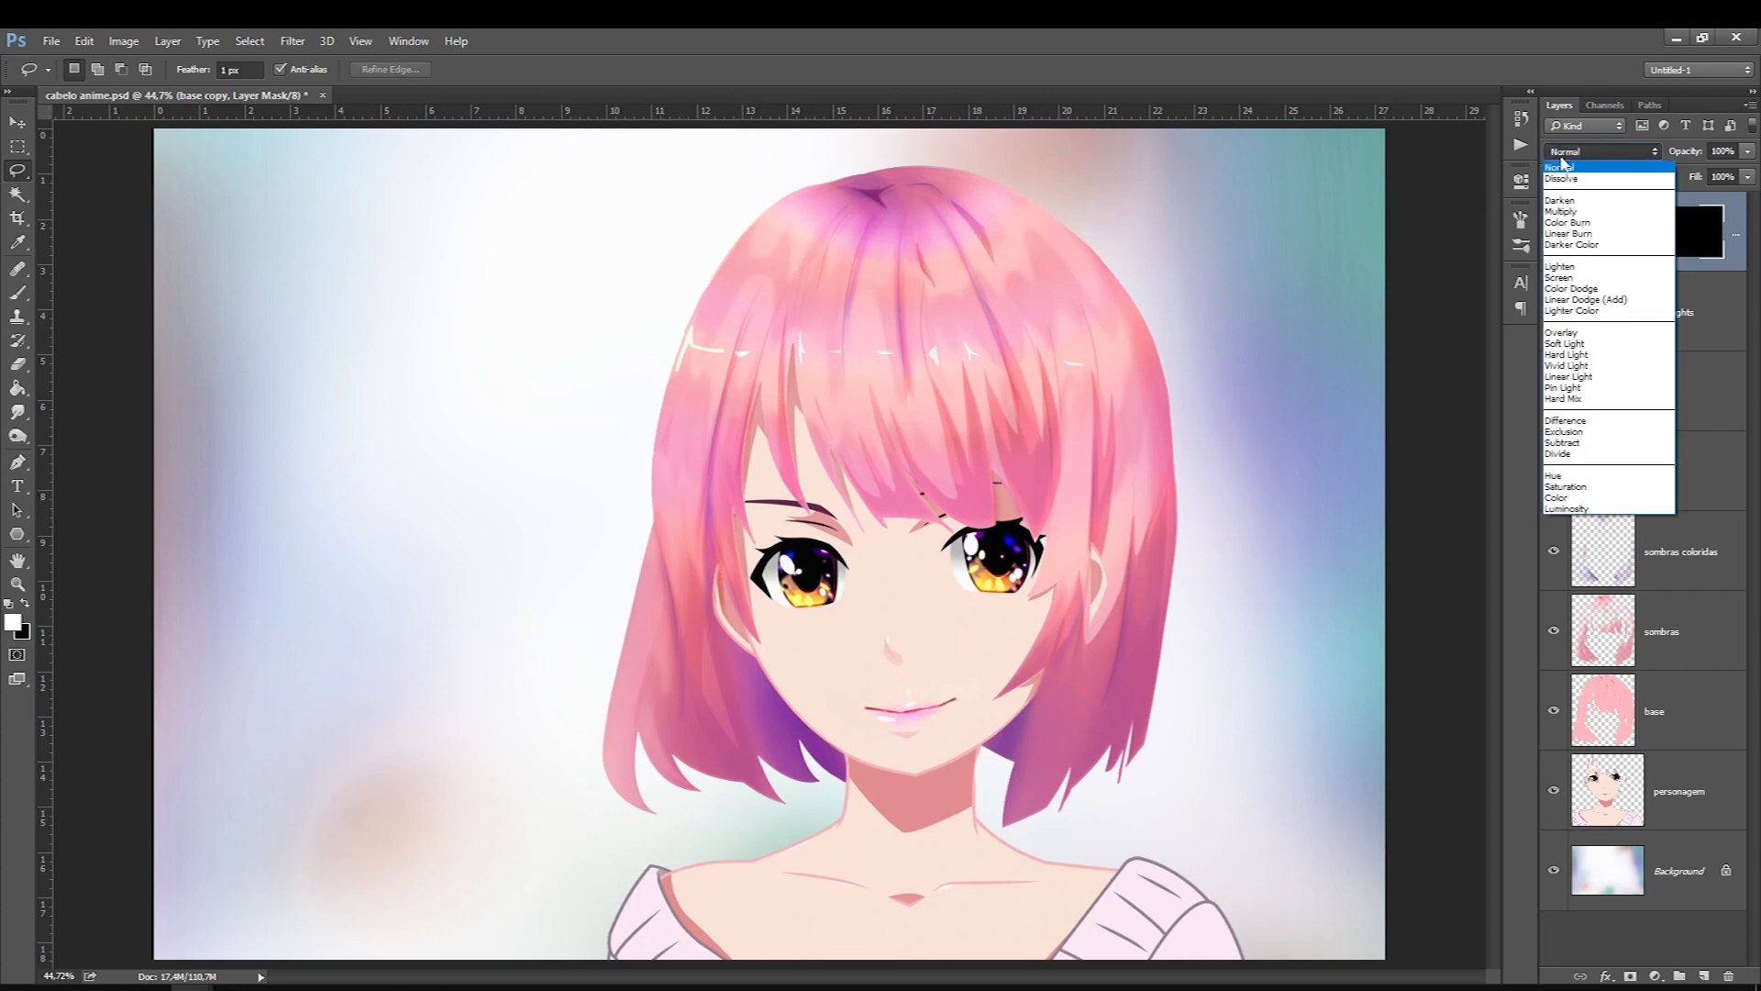
pyautogui.click(1558, 278)
# Step: Compare the hair with the base copy's black mask disabled and enabled
pyautogui.keyDown('shift'); pyautogui.click(1683, 237); pyautogui.keyUp('shift')
pyautogui.keyDown('shift'); pyautogui.click(1682, 237); pyautogui.keyUp('shift')
pyautogui.keyDown('shift'); pyautogui.click(1683, 237); pyautogui.keyUp('shift')
pyautogui.keyDown('shift'); pyautogui.click(1683, 237); pyautogui.keyUp('shift')
pyautogui.keyDown('shift'); pyautogui.click(1682, 236); pyautogui.keyUp('shift')
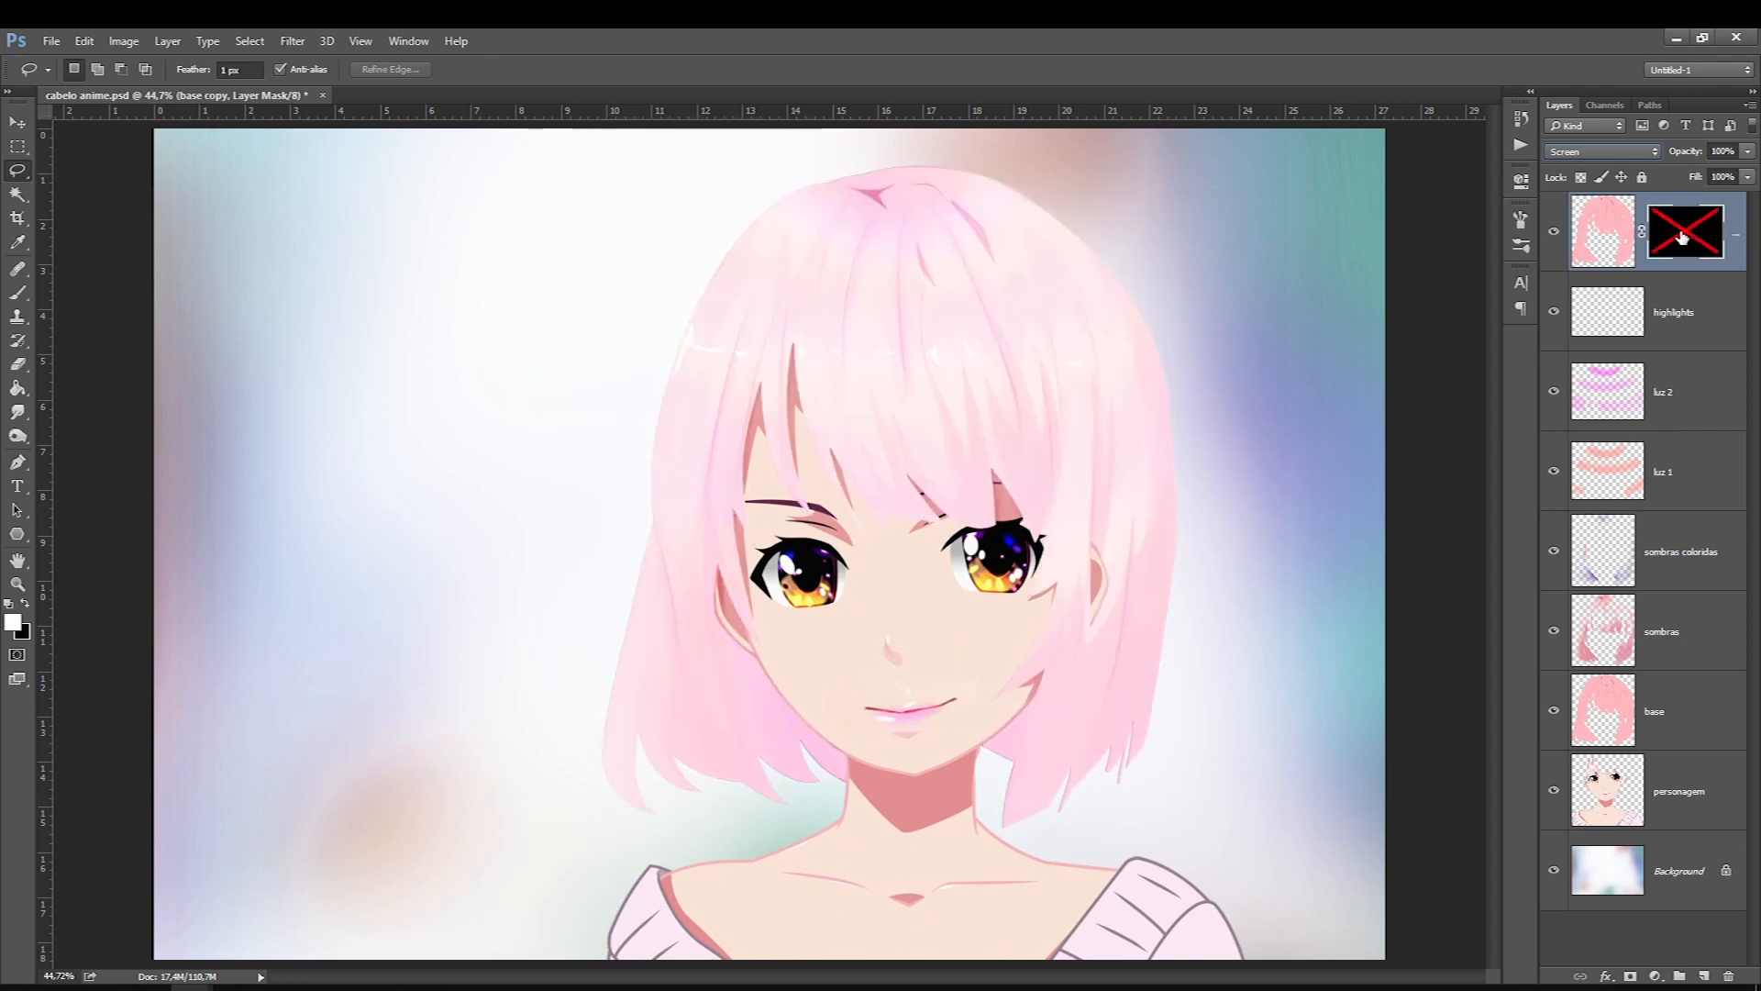
pyautogui.keyDown('shift'); pyautogui.click(1683, 236); pyautogui.keyUp('shift')
pyautogui.keyDown('shift'); pyautogui.click(1682, 237); pyautogui.keyUp('shift')
pyautogui.keyDown('shift'); pyautogui.click(1683, 236); pyautogui.keyUp('shift')
pyautogui.keyDown('shift'); pyautogui.click(1682, 236); pyautogui.keyUp('shift')
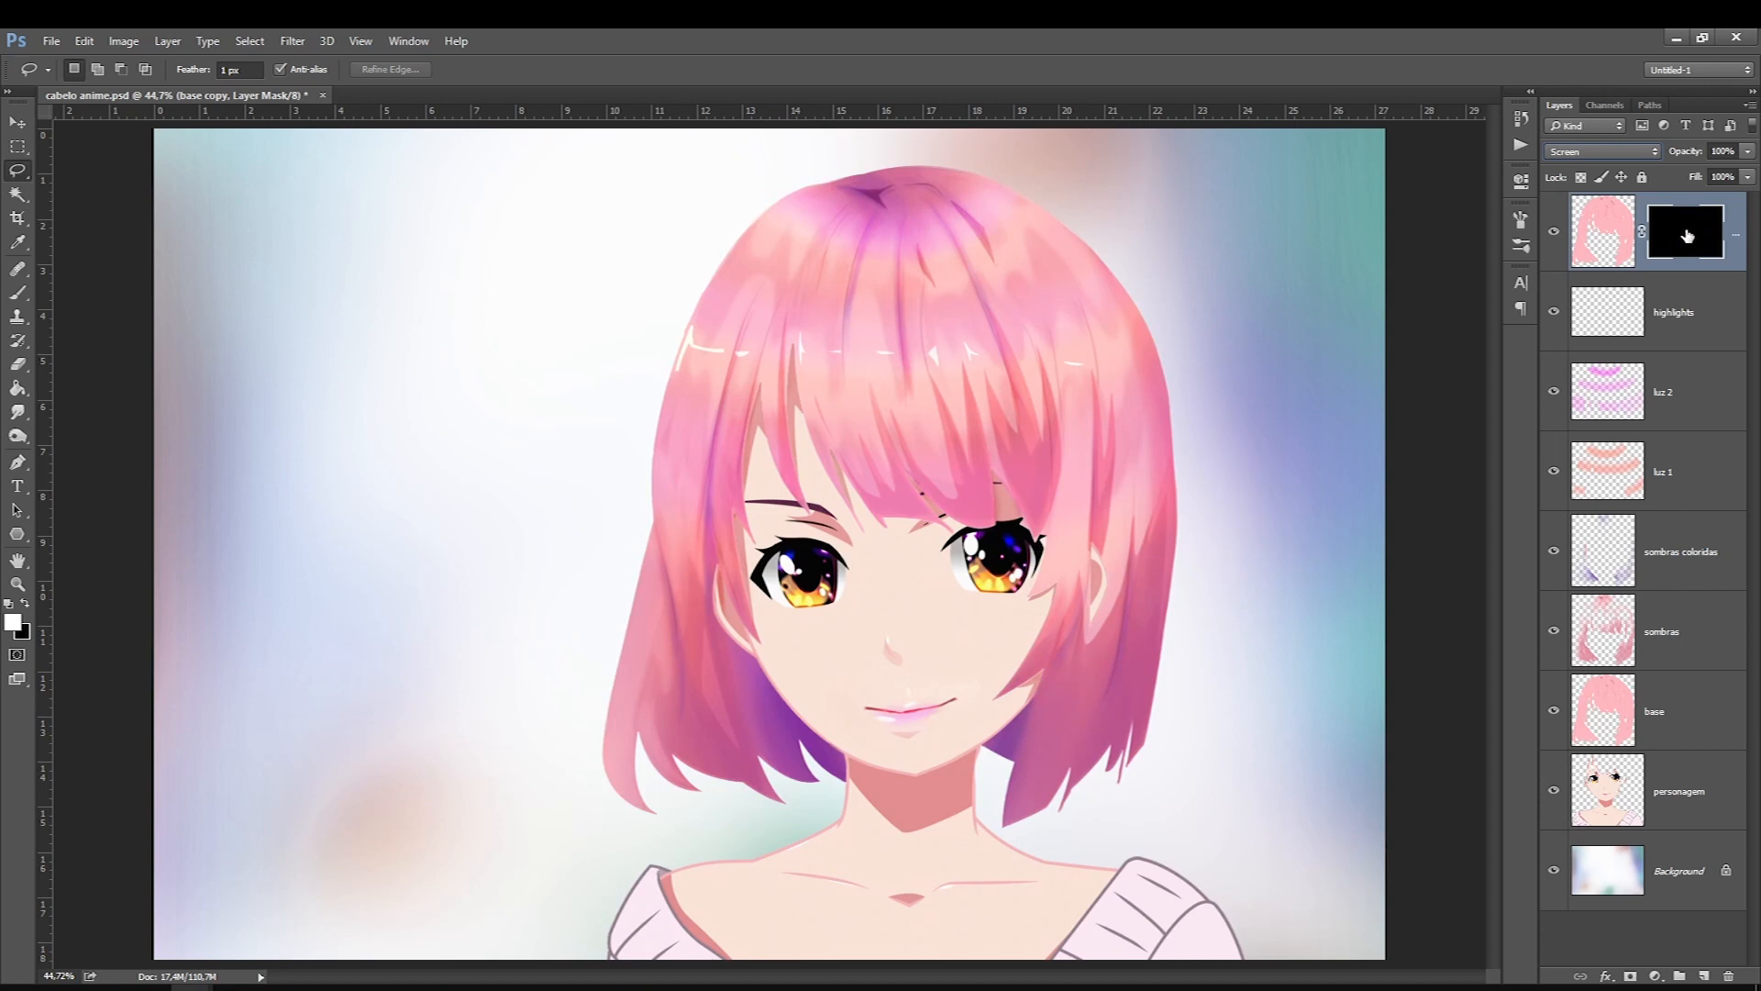
pyautogui.keyDown('shift'); pyautogui.click(1693, 239); pyautogui.keyUp('shift')
pyautogui.keyDown('shift'); pyautogui.click(1691, 237); pyautogui.keyUp('shift')
pyautogui.keyDown('shift'); pyautogui.click(1689, 234); pyautogui.keyUp('shift')
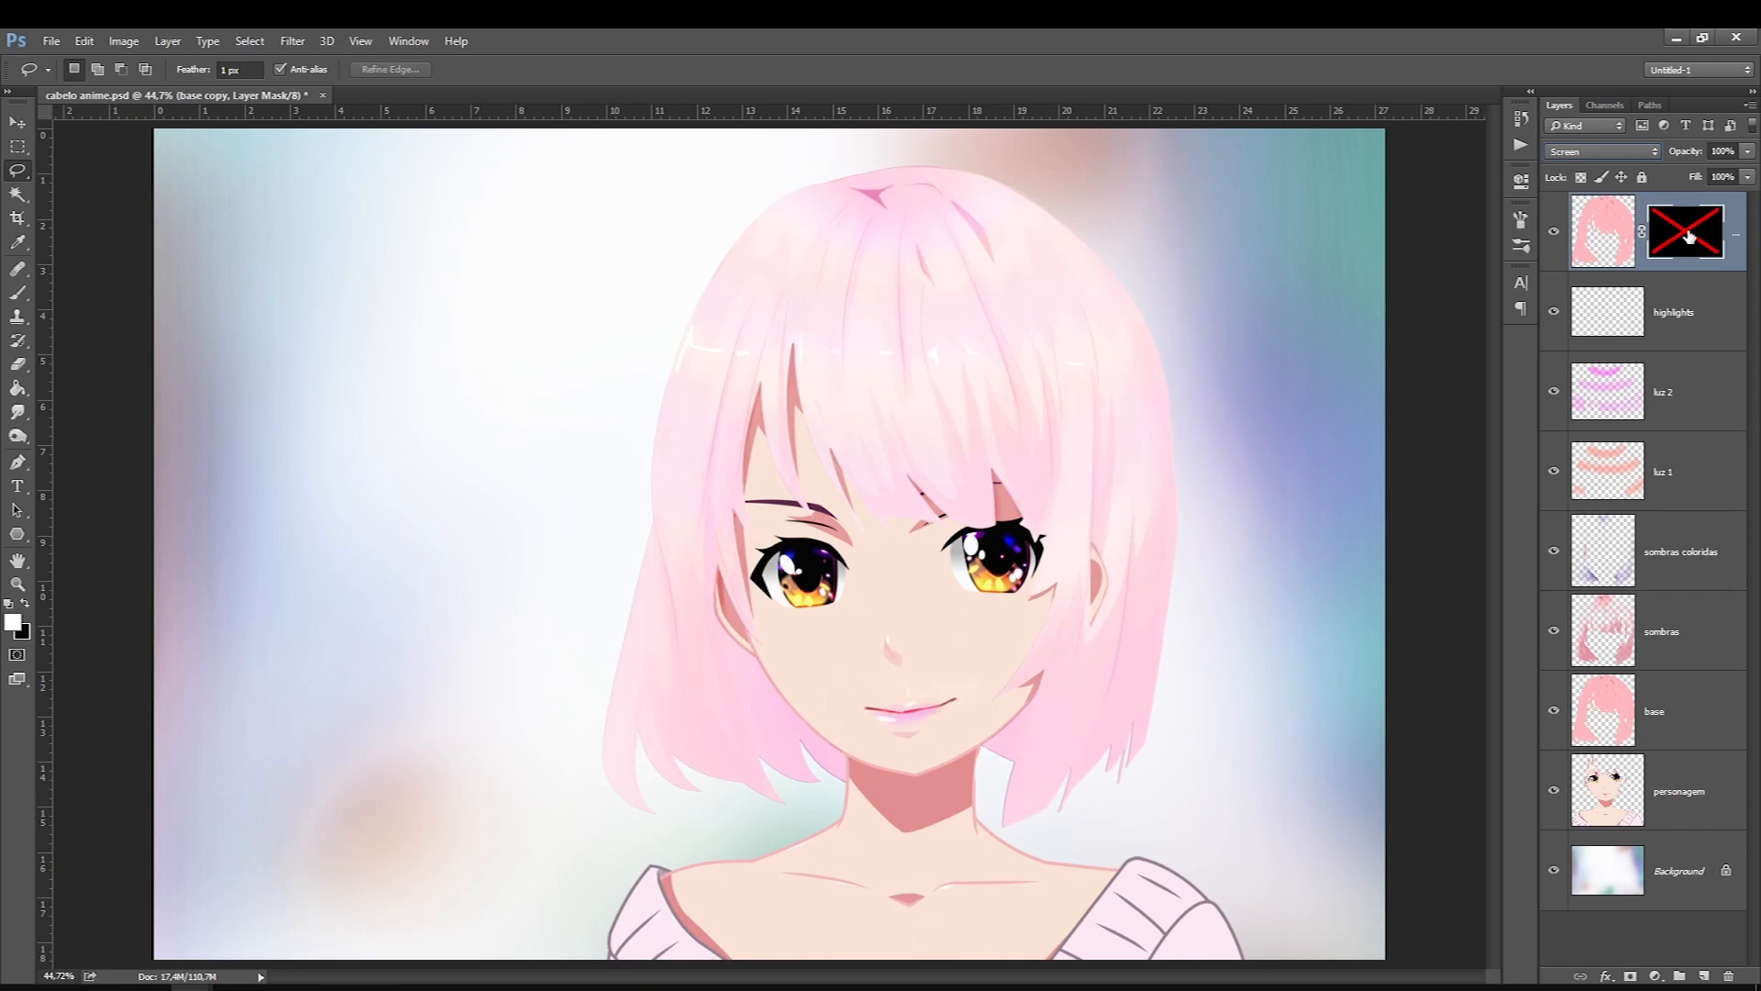
pyautogui.keyDown('shift'); pyautogui.click(1689, 235); pyautogui.keyUp('shift')
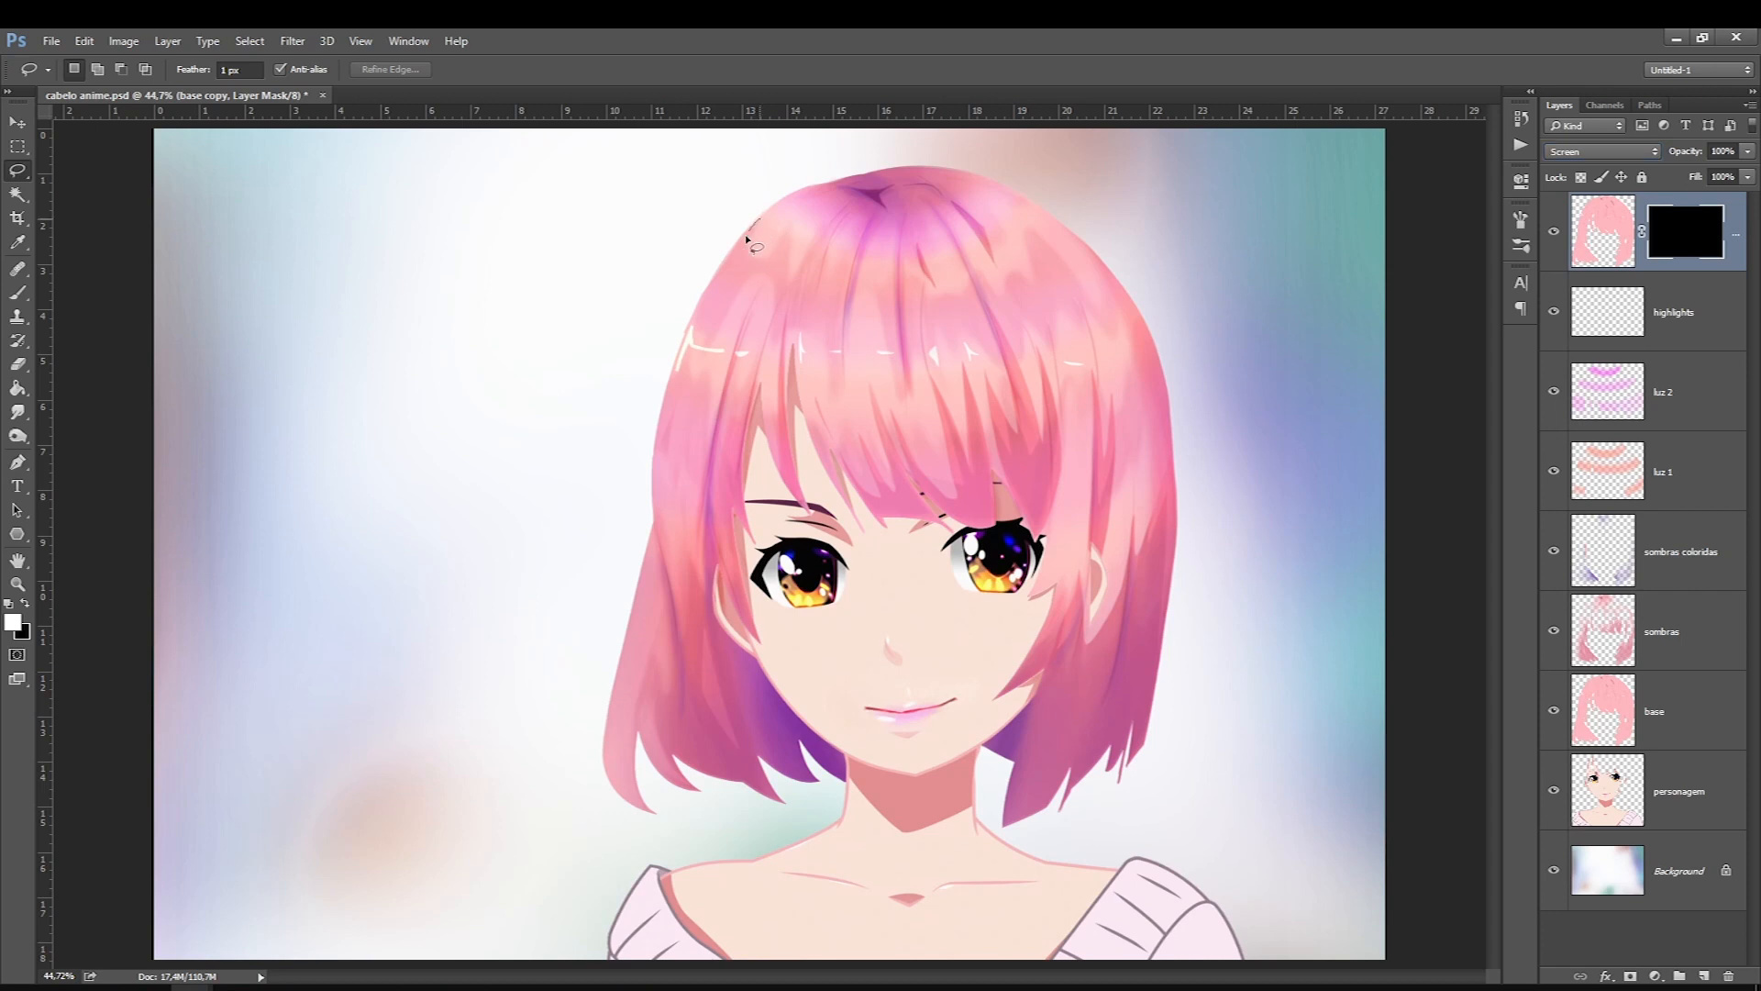
# Step: Lasso a zigzag band of pointed strand highlights across the upper hair, adding each section to the selection
pyautogui.moveTo(714, 298); pyautogui.dragTo(701, 325)
pyautogui.moveTo(712, 289); pyautogui.dragTo(758, 209)
pyautogui.press('shift')
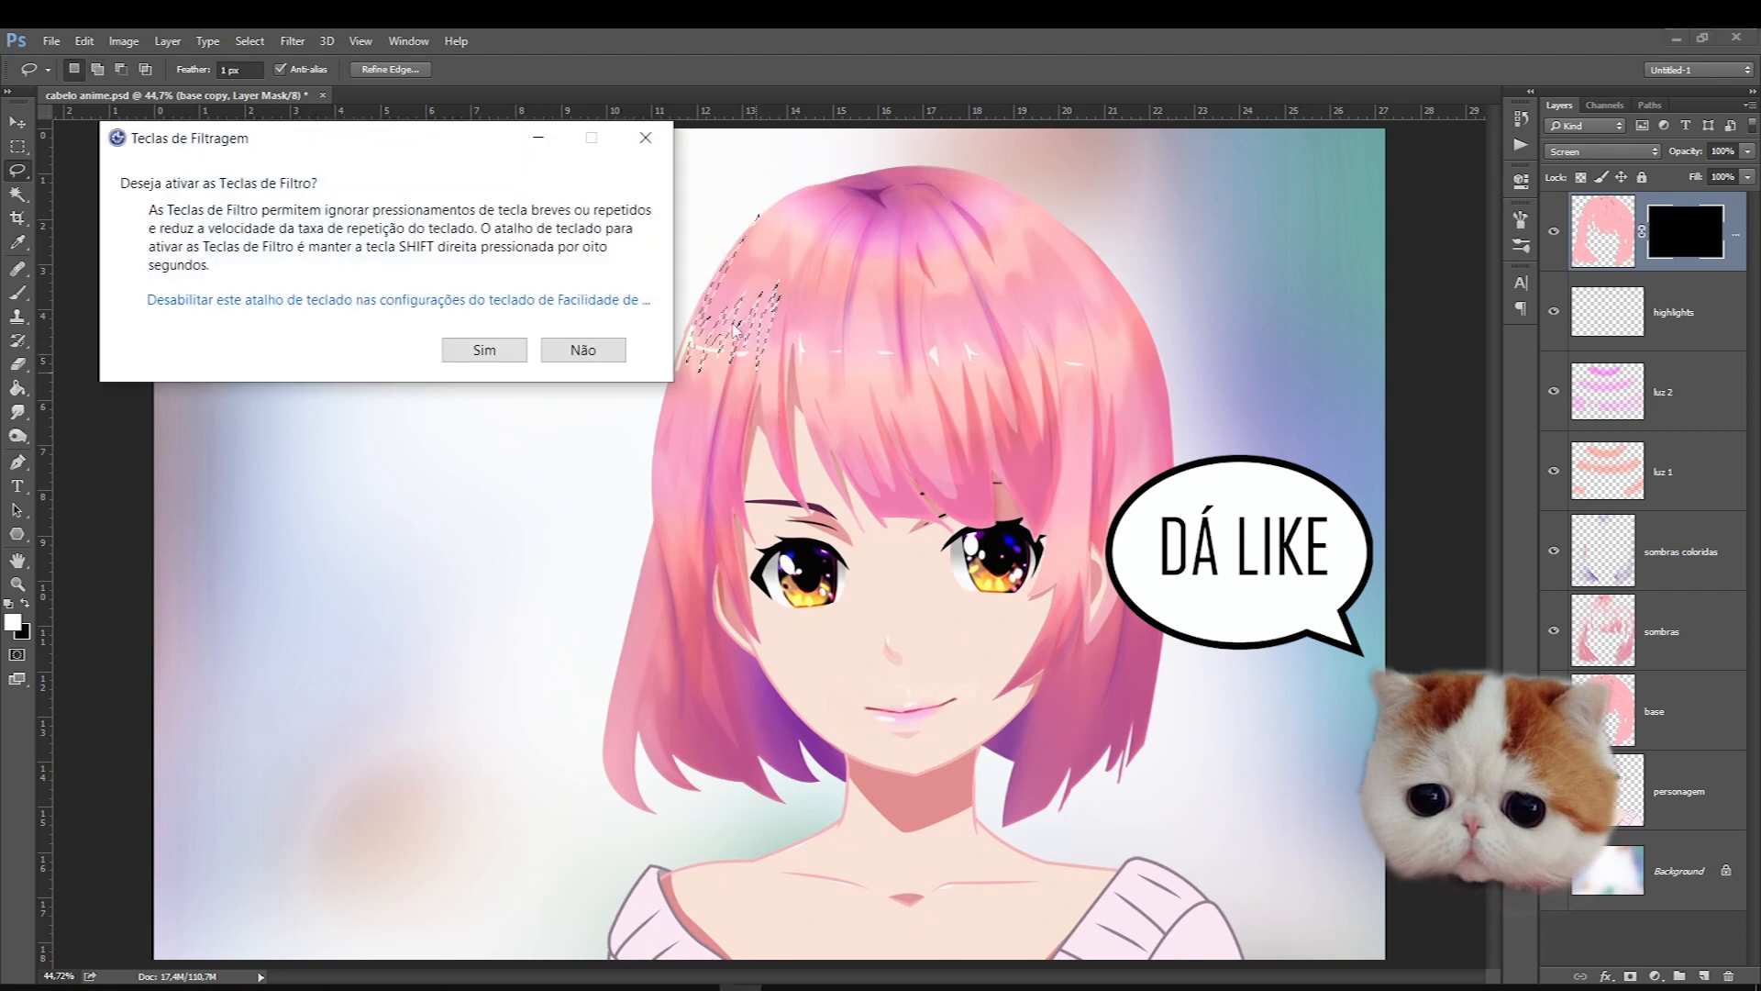
pyautogui.click(584, 350)
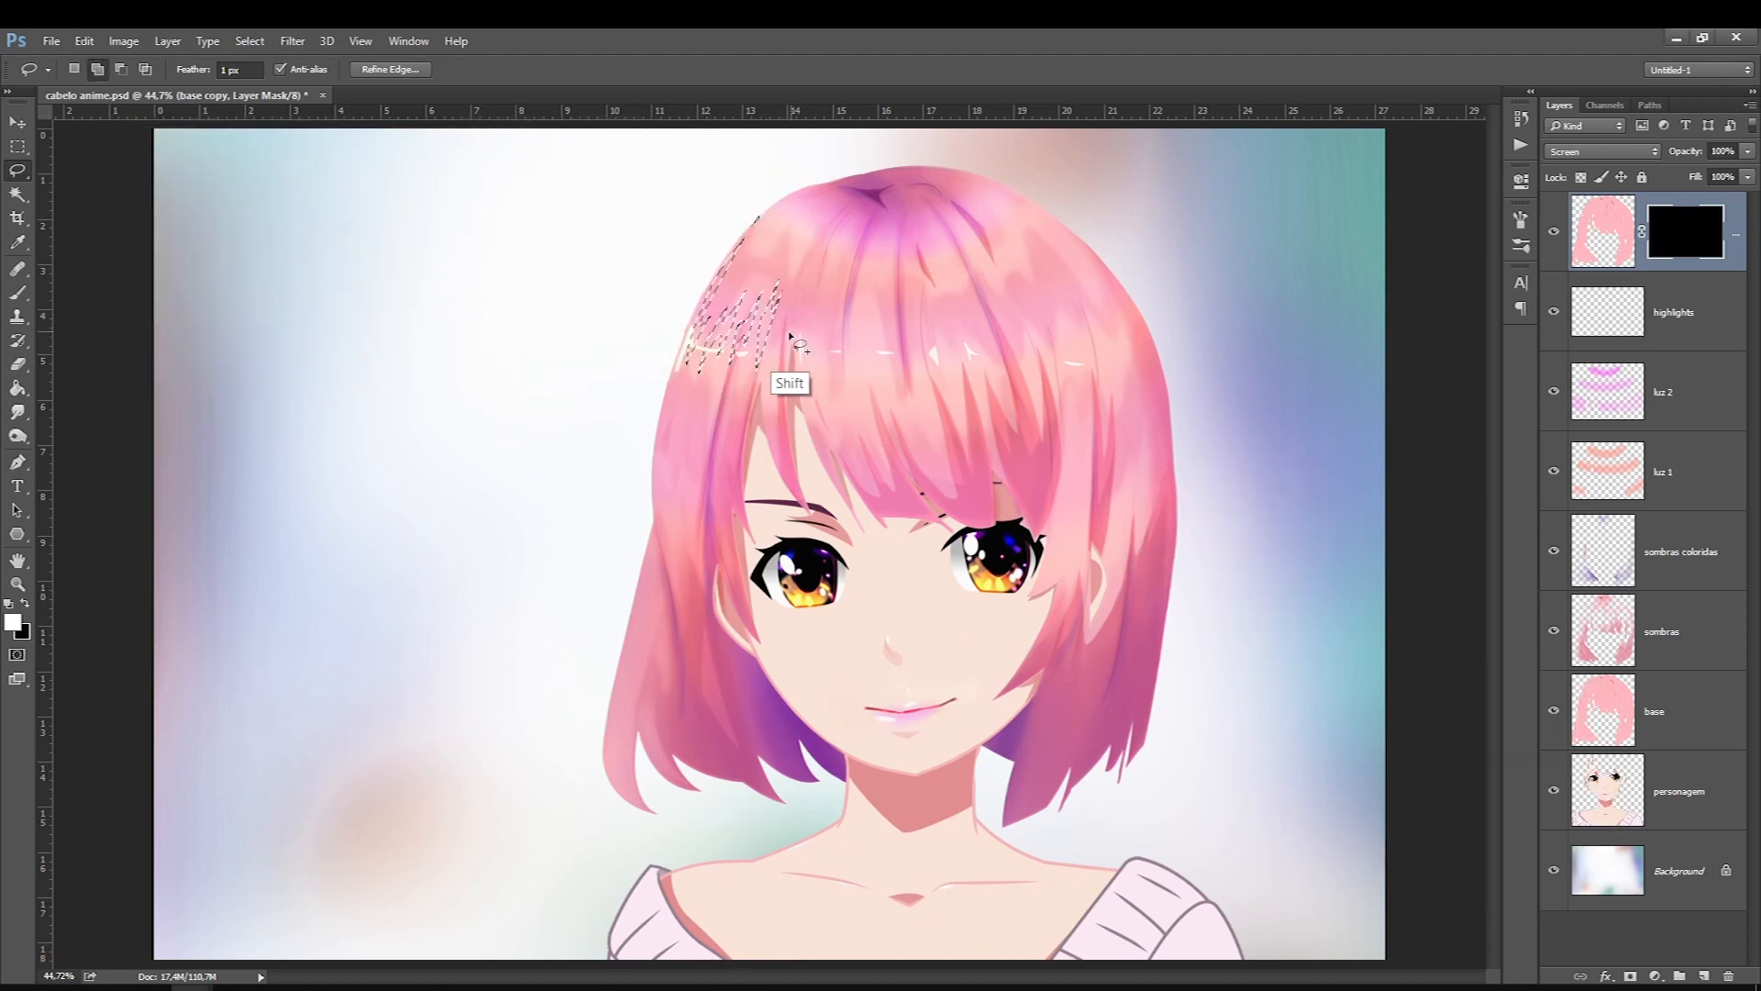
pyautogui.moveTo(795, 335)
pyautogui.mouseDown()
pyautogui.moveTo(826, 301)
pyautogui.moveTo(830, 363)
pyautogui.mouseUp()
pyautogui.moveTo(836, 344)
pyautogui.mouseDown()
pyautogui.moveTo(863, 369)
pyautogui.moveTo(866, 295)
pyautogui.moveTo(941, 285)
pyautogui.moveTo(944, 266)
pyautogui.moveTo(966, 341)
pyautogui.moveTo(954, 319)
pyautogui.moveTo(946, 368)
pyautogui.moveTo(974, 297)
pyautogui.moveTo(989, 338)
pyautogui.moveTo(970, 315)
pyautogui.moveTo(1003, 307)
pyautogui.moveTo(991, 270)
pyautogui.moveTo(1020, 359)
pyautogui.mouseUp()
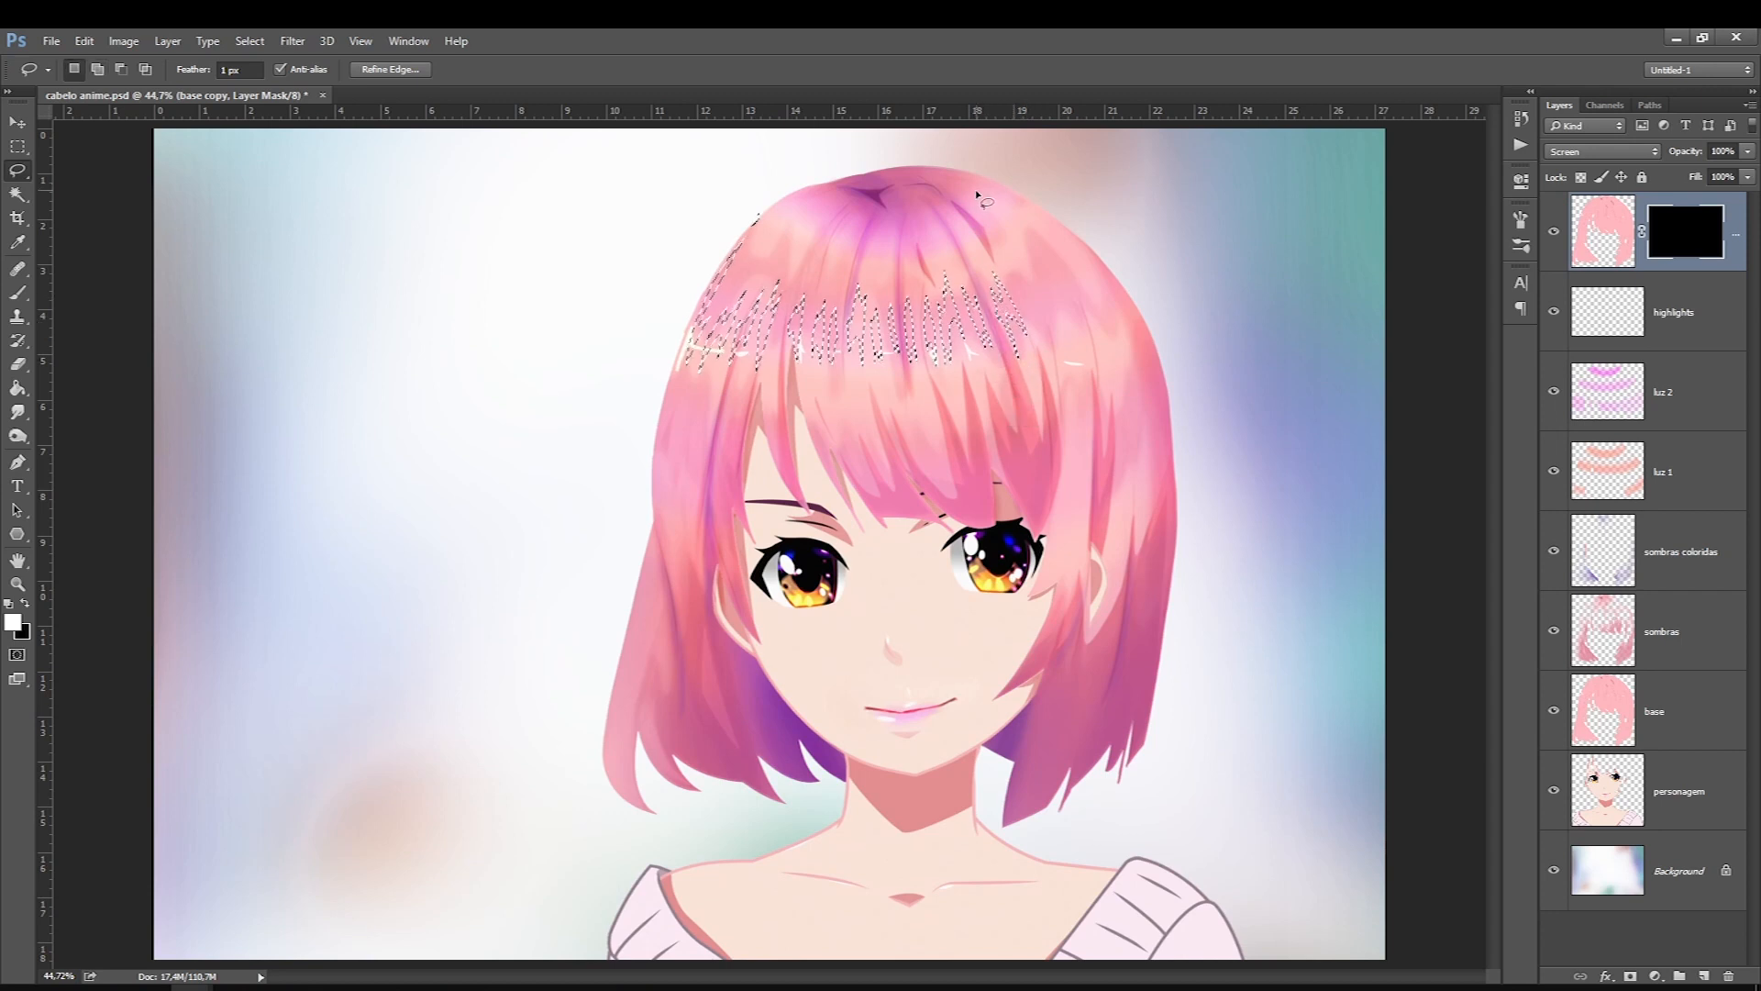
pyautogui.click(584, 352)
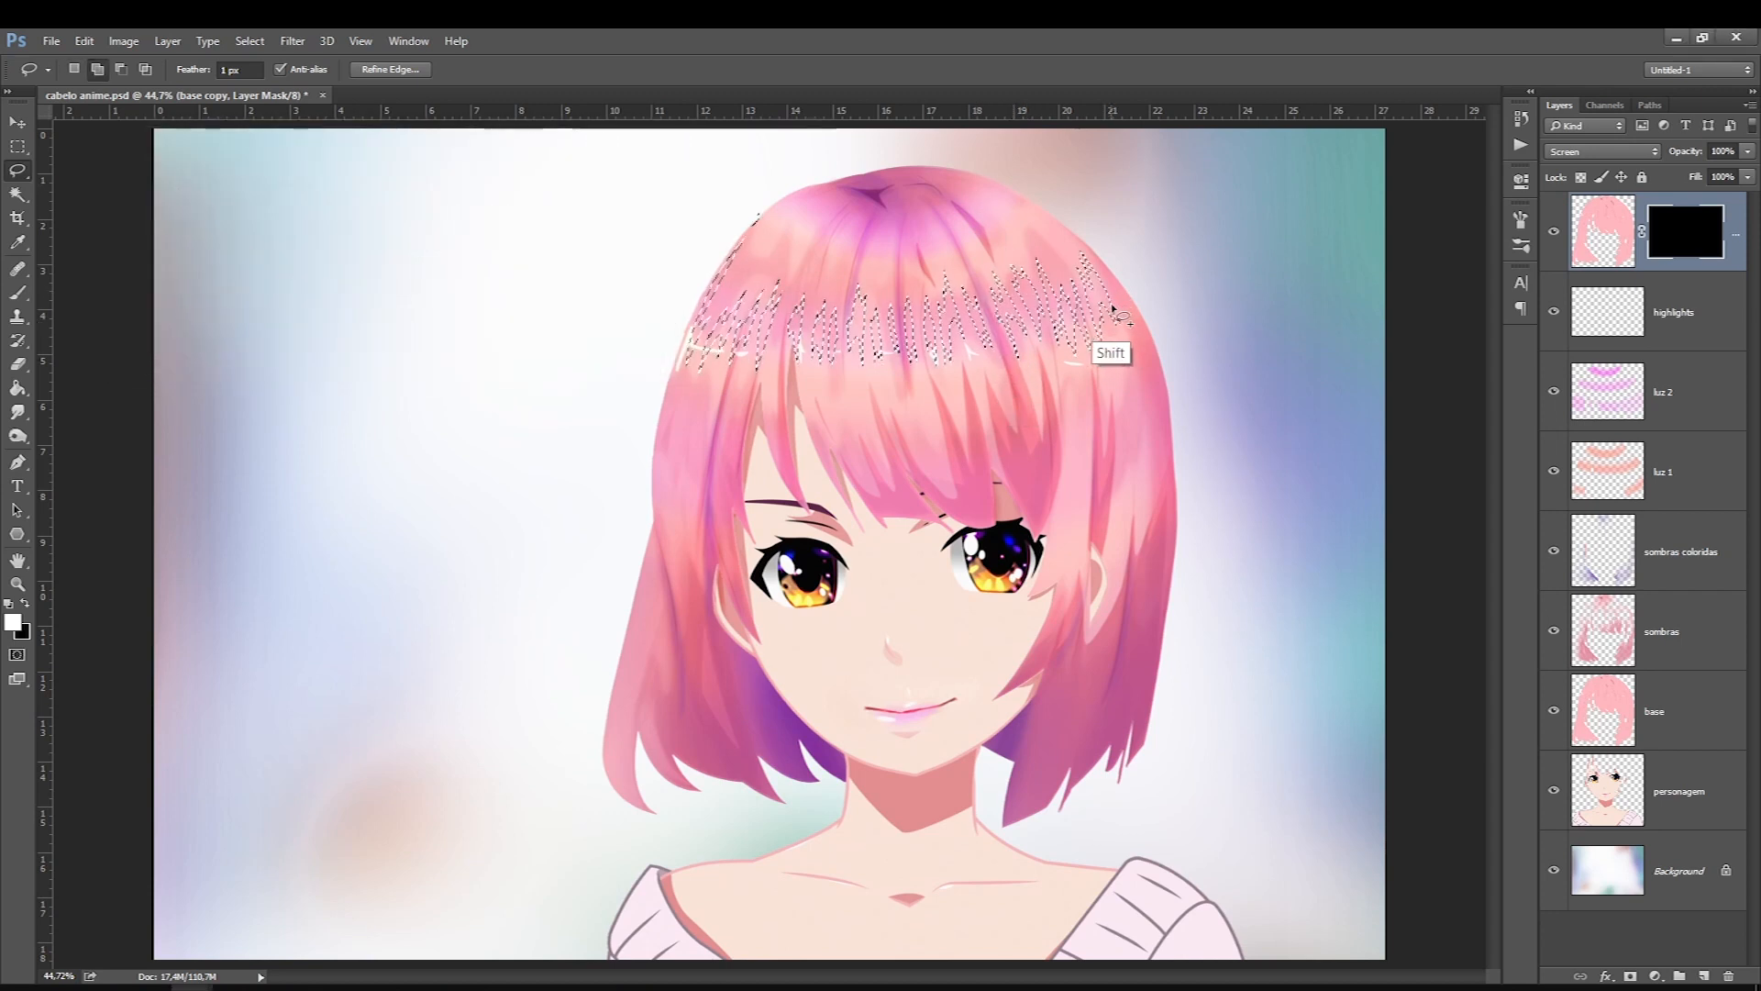
pyautogui.moveTo(1112, 307)
pyautogui.mouseDown()
pyautogui.moveTo(1127, 320)
pyautogui.moveTo(1087, 250)
pyautogui.mouseUp()
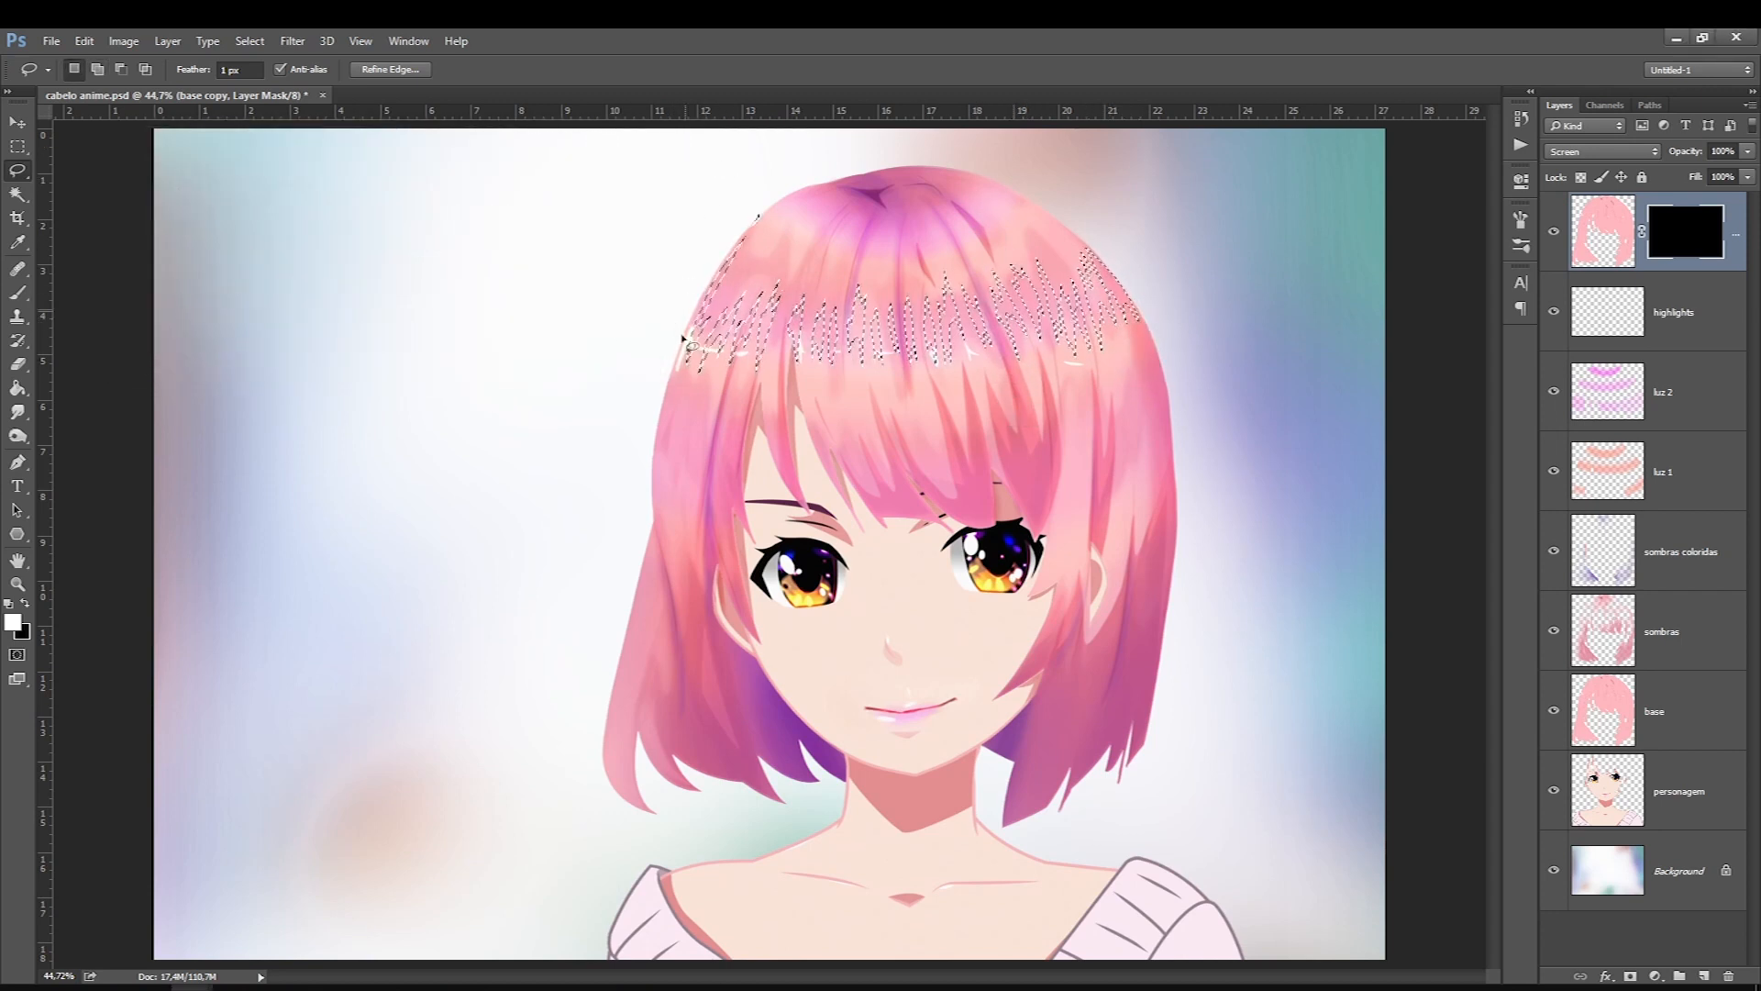
# Step: Add thin curved strand slivers along the hair's left side, the right fringe edge and the central fringe to the lasso selection
pyautogui.press('shift')
pyautogui.moveTo(664, 419)
pyautogui.mouseDown()
pyautogui.moveTo(681, 633)
pyautogui.moveTo(658, 536)
pyautogui.moveTo(665, 419)
pyautogui.mouseUp()
pyautogui.moveTo(646, 562)
pyautogui.mouseDown()
pyautogui.moveTo(623, 688)
pyautogui.moveTo(641, 580)
pyautogui.moveTo(659, 584)
pyautogui.mouseUp()
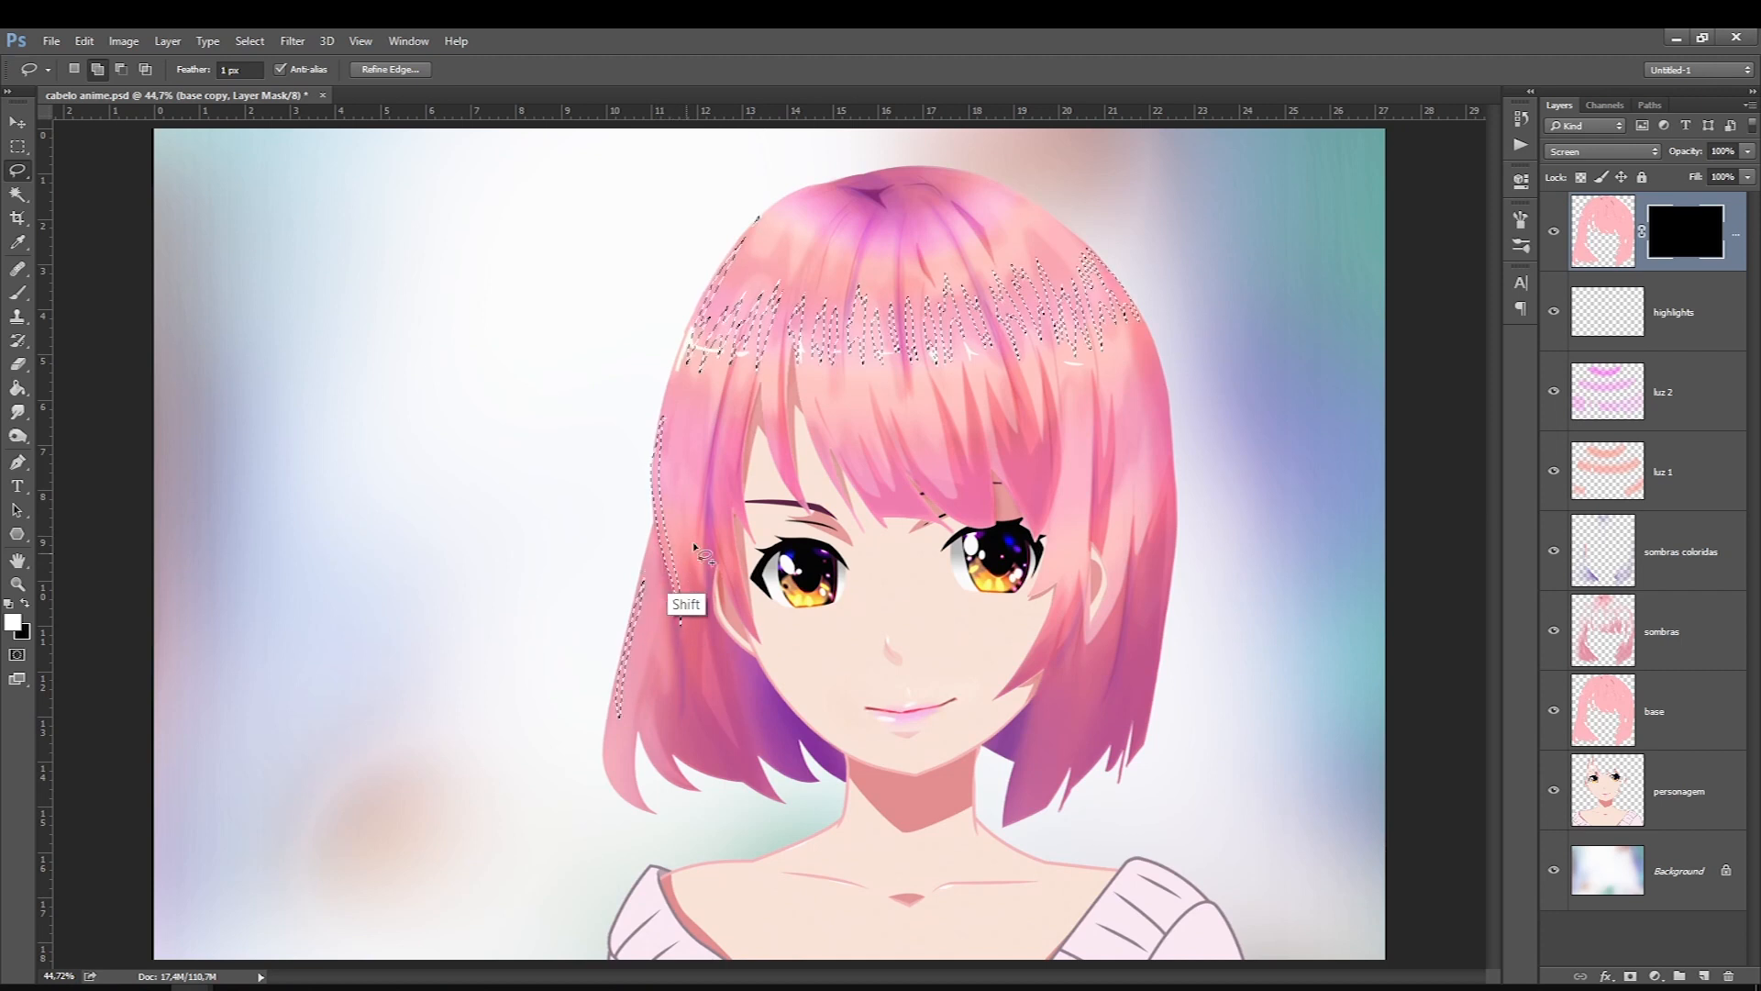
pyautogui.moveTo(1062, 400)
pyautogui.mouseDown()
pyautogui.moveTo(1044, 547)
pyautogui.moveTo(1064, 414)
pyautogui.mouseUp()
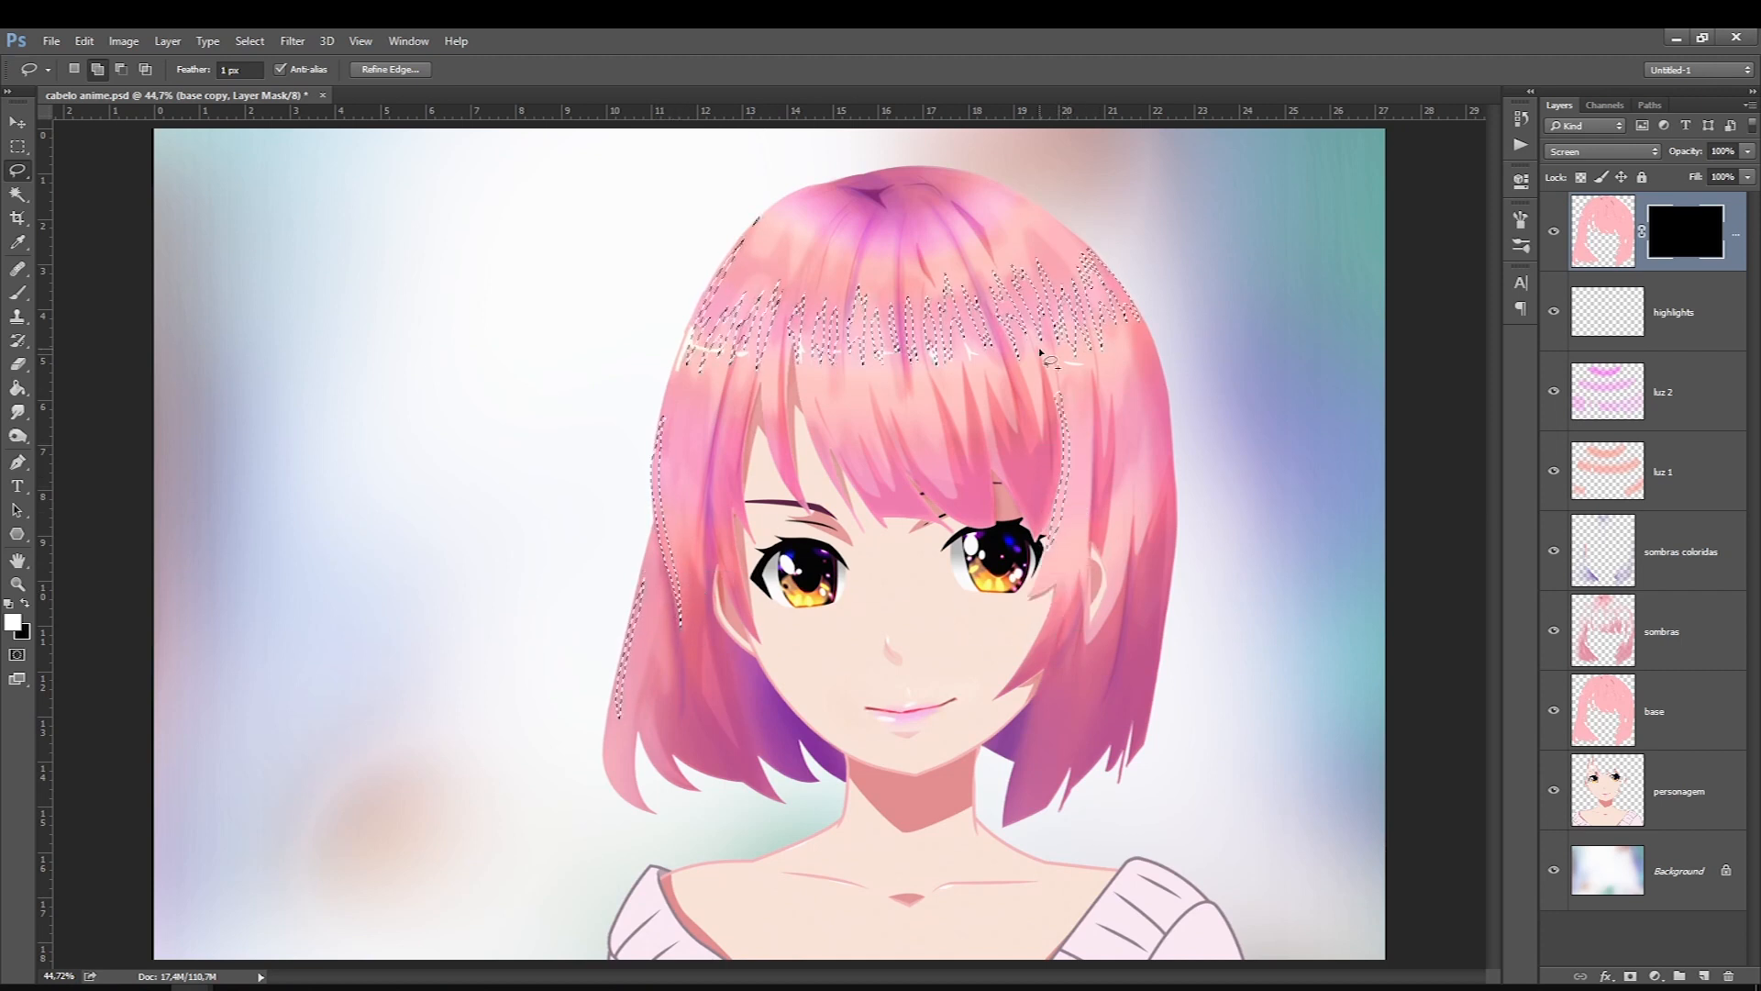
pyautogui.moveTo(897, 411)
pyautogui.mouseDown()
pyautogui.moveTo(945, 498)
pyautogui.moveTo(903, 414)
pyautogui.mouseUp()
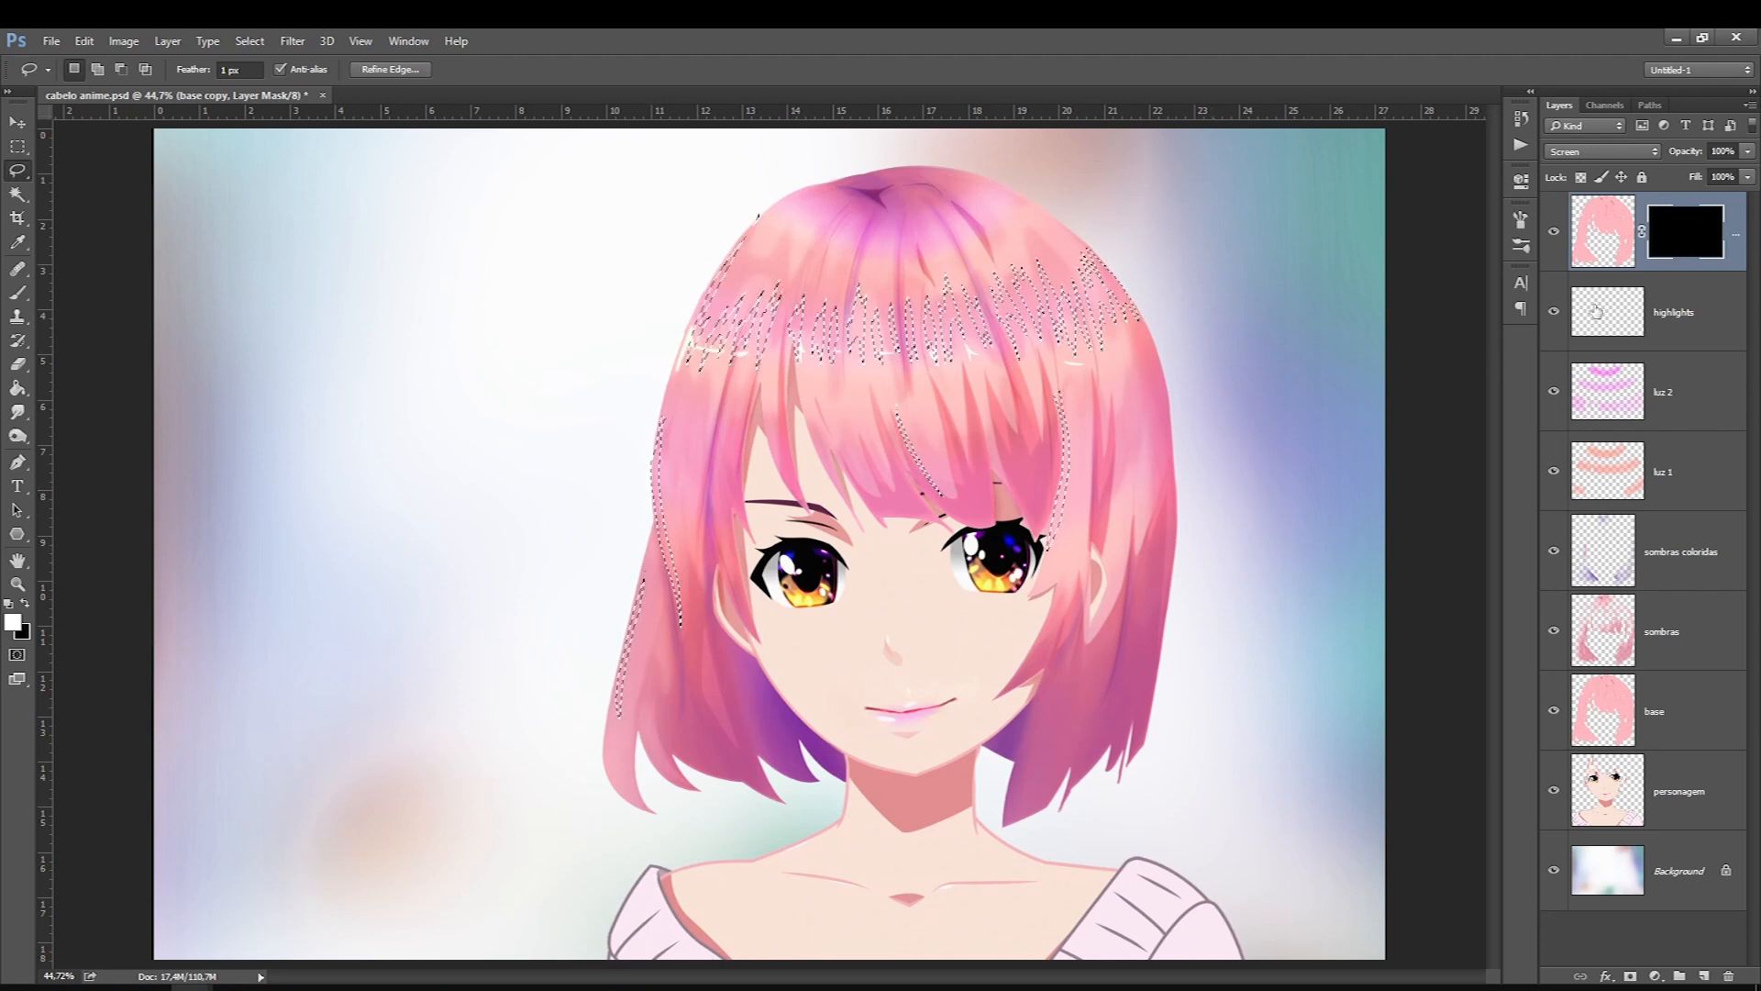
# Step: Reveal the selected strand highlights by painting white on the mask with a 1000 px brush at 100% opacity, then deselect
pyautogui.click(17, 292)
pyautogui.press(']')
pyautogui.press(']')
pyautogui.press(']')
pyautogui.press(']')
pyautogui.press(']')
pyautogui.press(']')
pyautogui.press(']')
pyautogui.press(']')
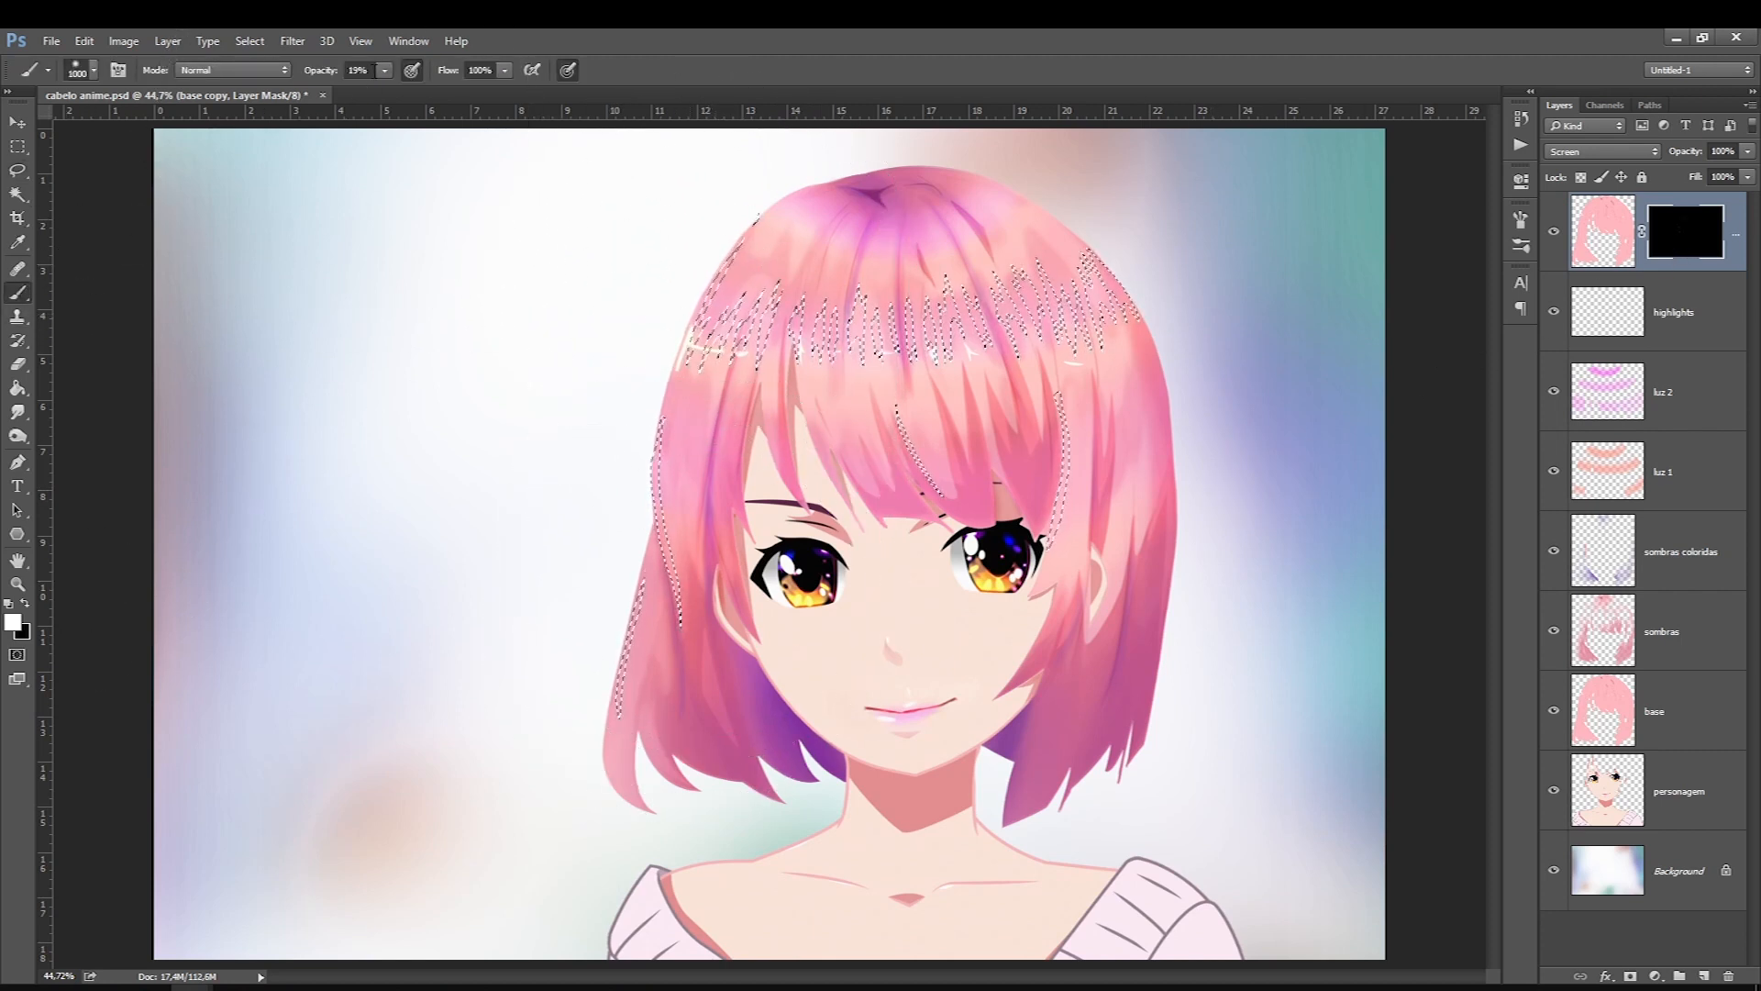
pyautogui.moveTo(384, 70)
pyautogui.mouseDown()
pyautogui.moveTo(390, 95)
pyautogui.moveTo(466, 94)
pyautogui.mouseUp()
pyautogui.moveTo(560, 251)
pyautogui.mouseDown()
pyautogui.moveTo(1222, 291)
pyautogui.moveTo(909, 320)
pyautogui.moveTo(1041, 604)
pyautogui.moveTo(984, 494)
pyautogui.moveTo(1151, 518)
pyautogui.moveTo(1068, 344)
pyautogui.mouseUp()
pyautogui.hotkey('ctrl', 'd')
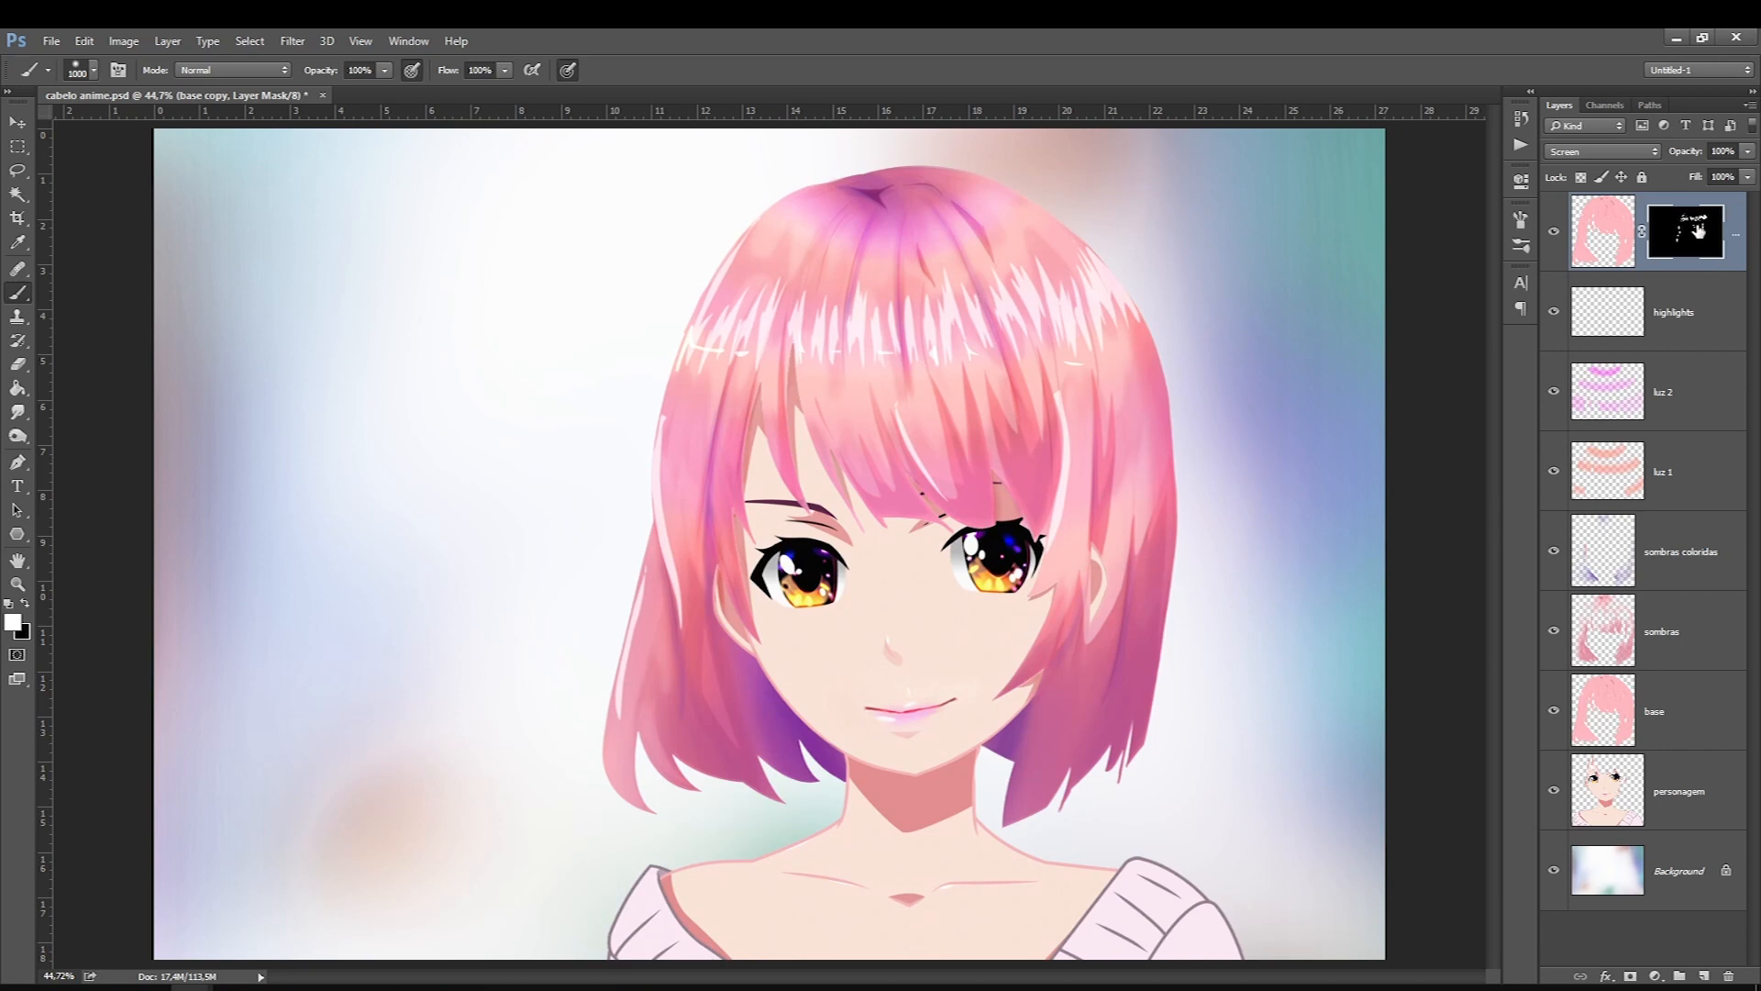
# Step: Soften the right part of the highlight band by painting black on the mask at 26% opacity with a 600 px brush
pyautogui.click(25, 603)
pyautogui.click(384, 70)
pyautogui.moveTo(384, 92); pyautogui.dragTo(317, 113)
pyautogui.press('[')
pyautogui.press('[')
pyautogui.press('[')
pyautogui.press('[')
pyautogui.moveTo(1149, 406)
pyautogui.mouseDown()
pyautogui.moveTo(953, 211)
pyautogui.moveTo(889, 213)
pyautogui.moveTo(967, 229)
pyautogui.moveTo(849, 224)
pyautogui.moveTo(1009, 281)
pyautogui.mouseUp()
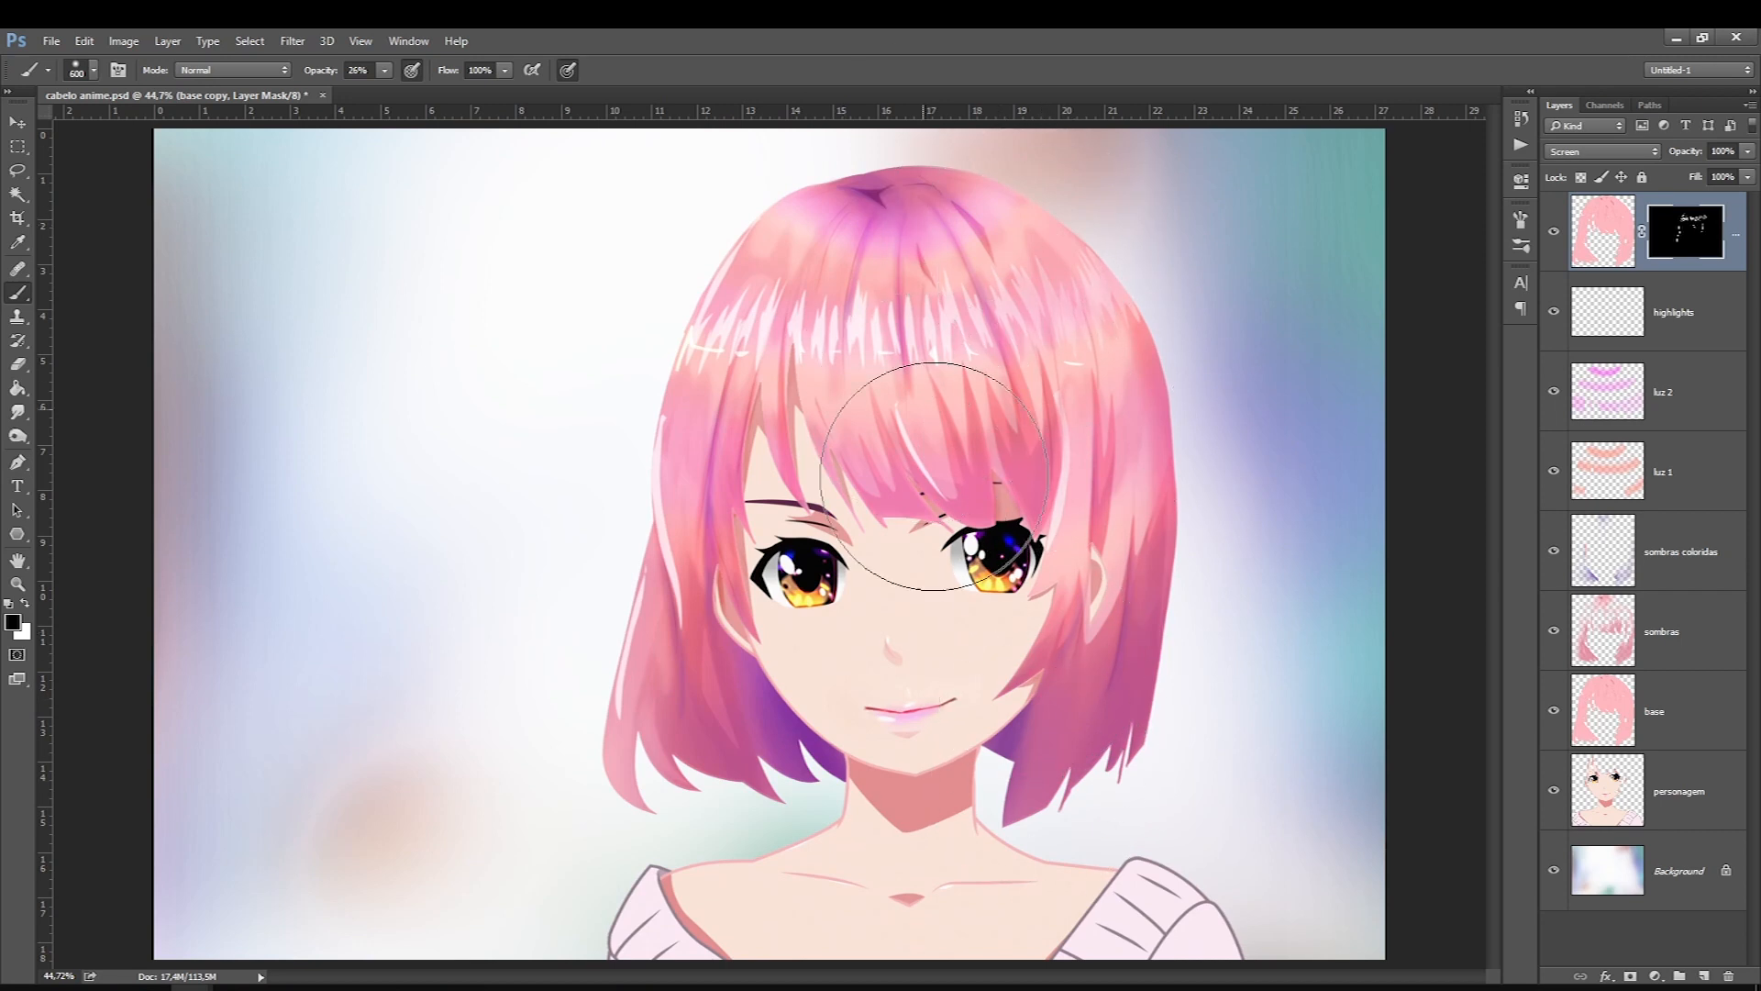
# Step: Fade the lower left strand highlights and other highlight ends on the mask with a smaller 150 px black brush
pyautogui.press('[')
pyautogui.press('[')
pyautogui.press('[')
pyautogui.press('[')
pyautogui.press('[')
pyautogui.press('[')
pyautogui.press('[')
pyautogui.moveTo(690, 655); pyautogui.dragTo(631, 751)
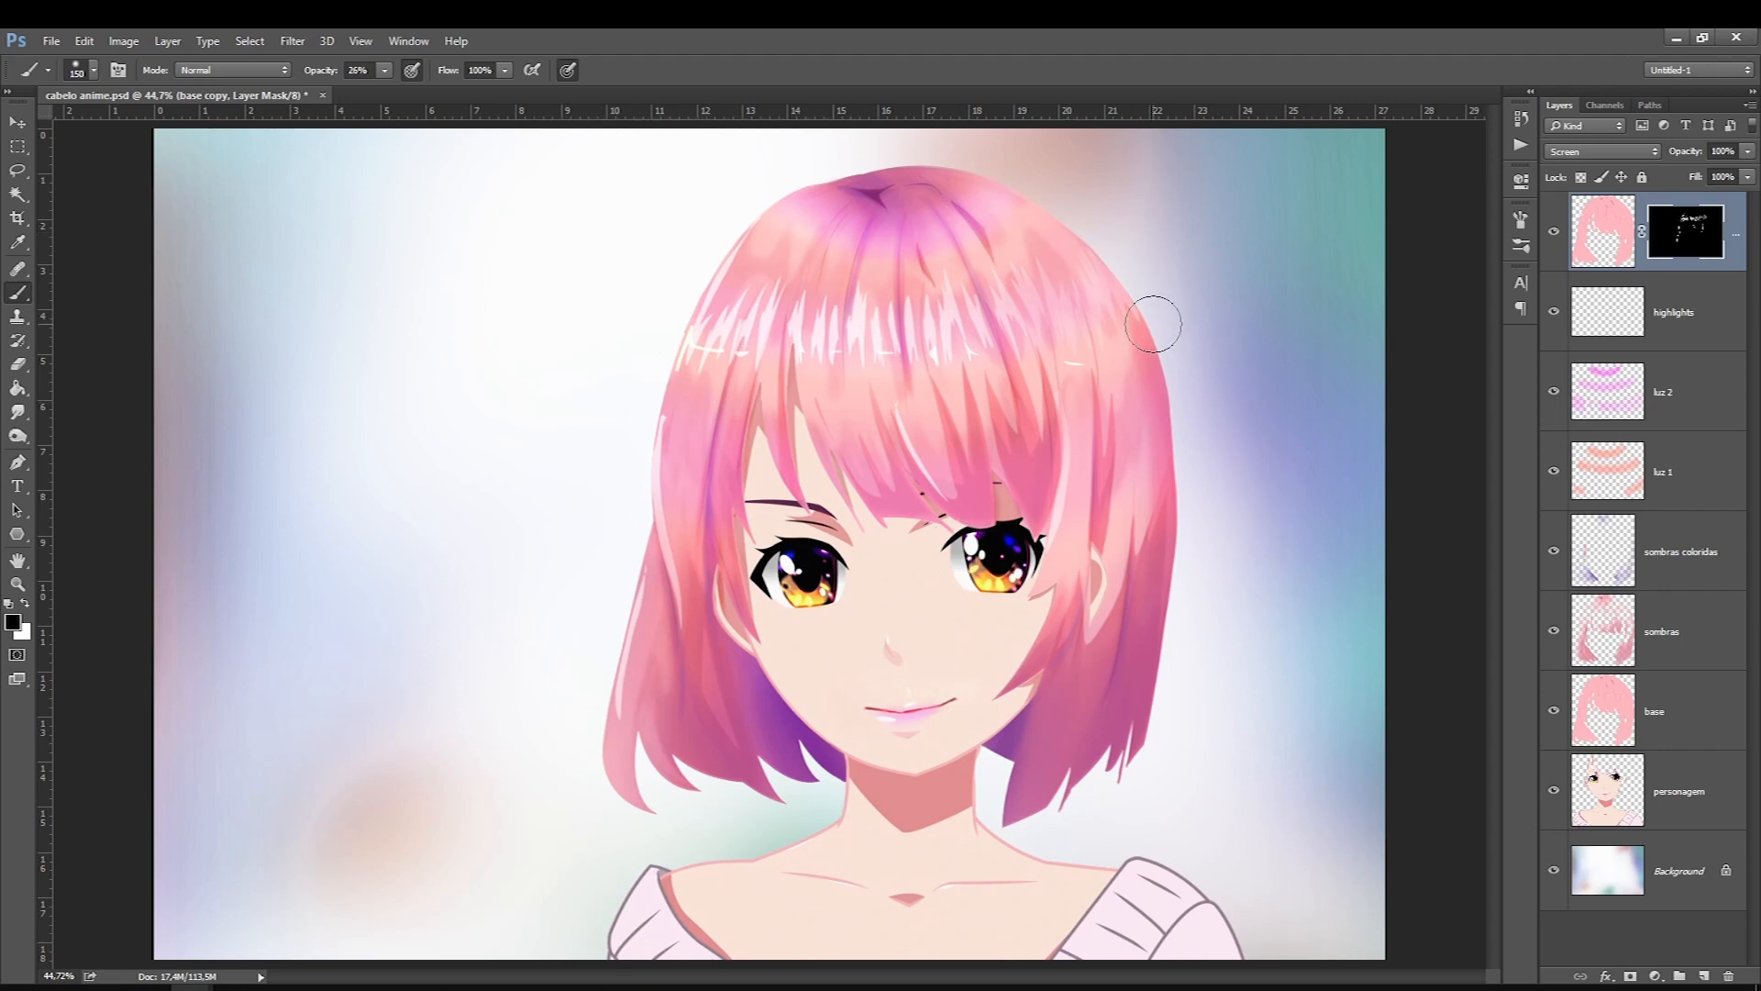
pyautogui.press('[')
pyautogui.press('[')
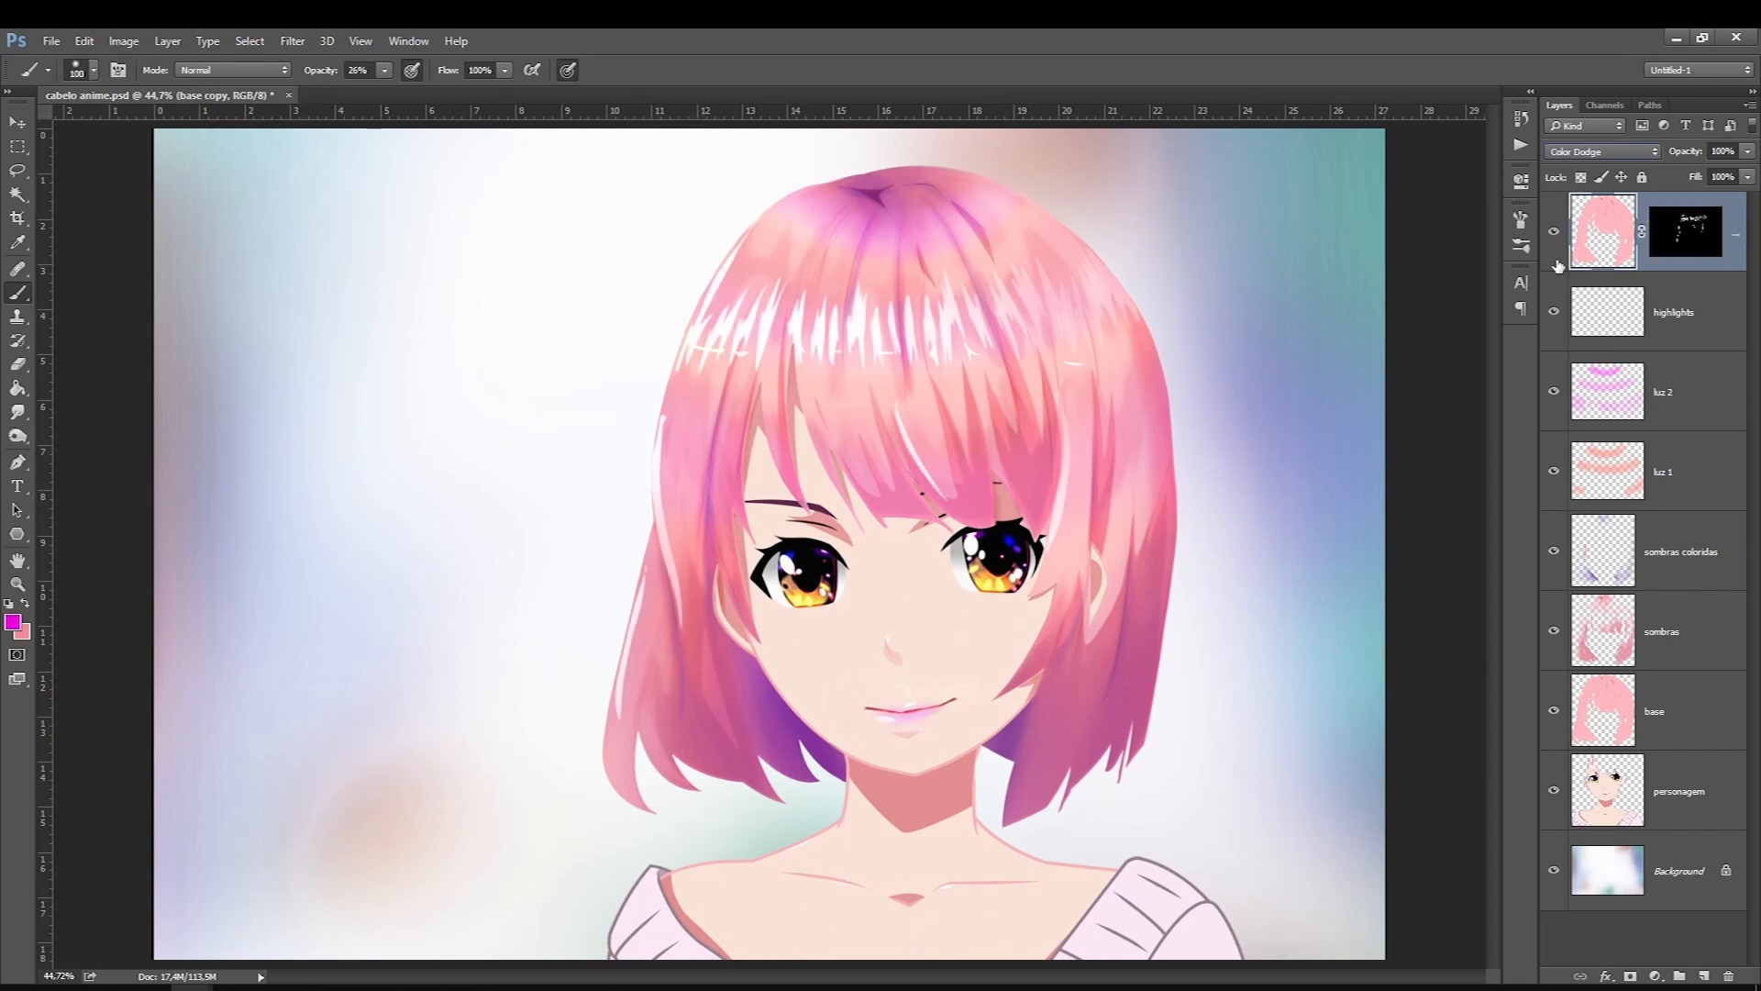
# Step: Compare the base copy hidden and in Screen mode, keep its blend mode at Color Dodge and reselect its mask
pyautogui.click(1552, 233)
pyautogui.click(1552, 233)
pyautogui.click(1575, 153)
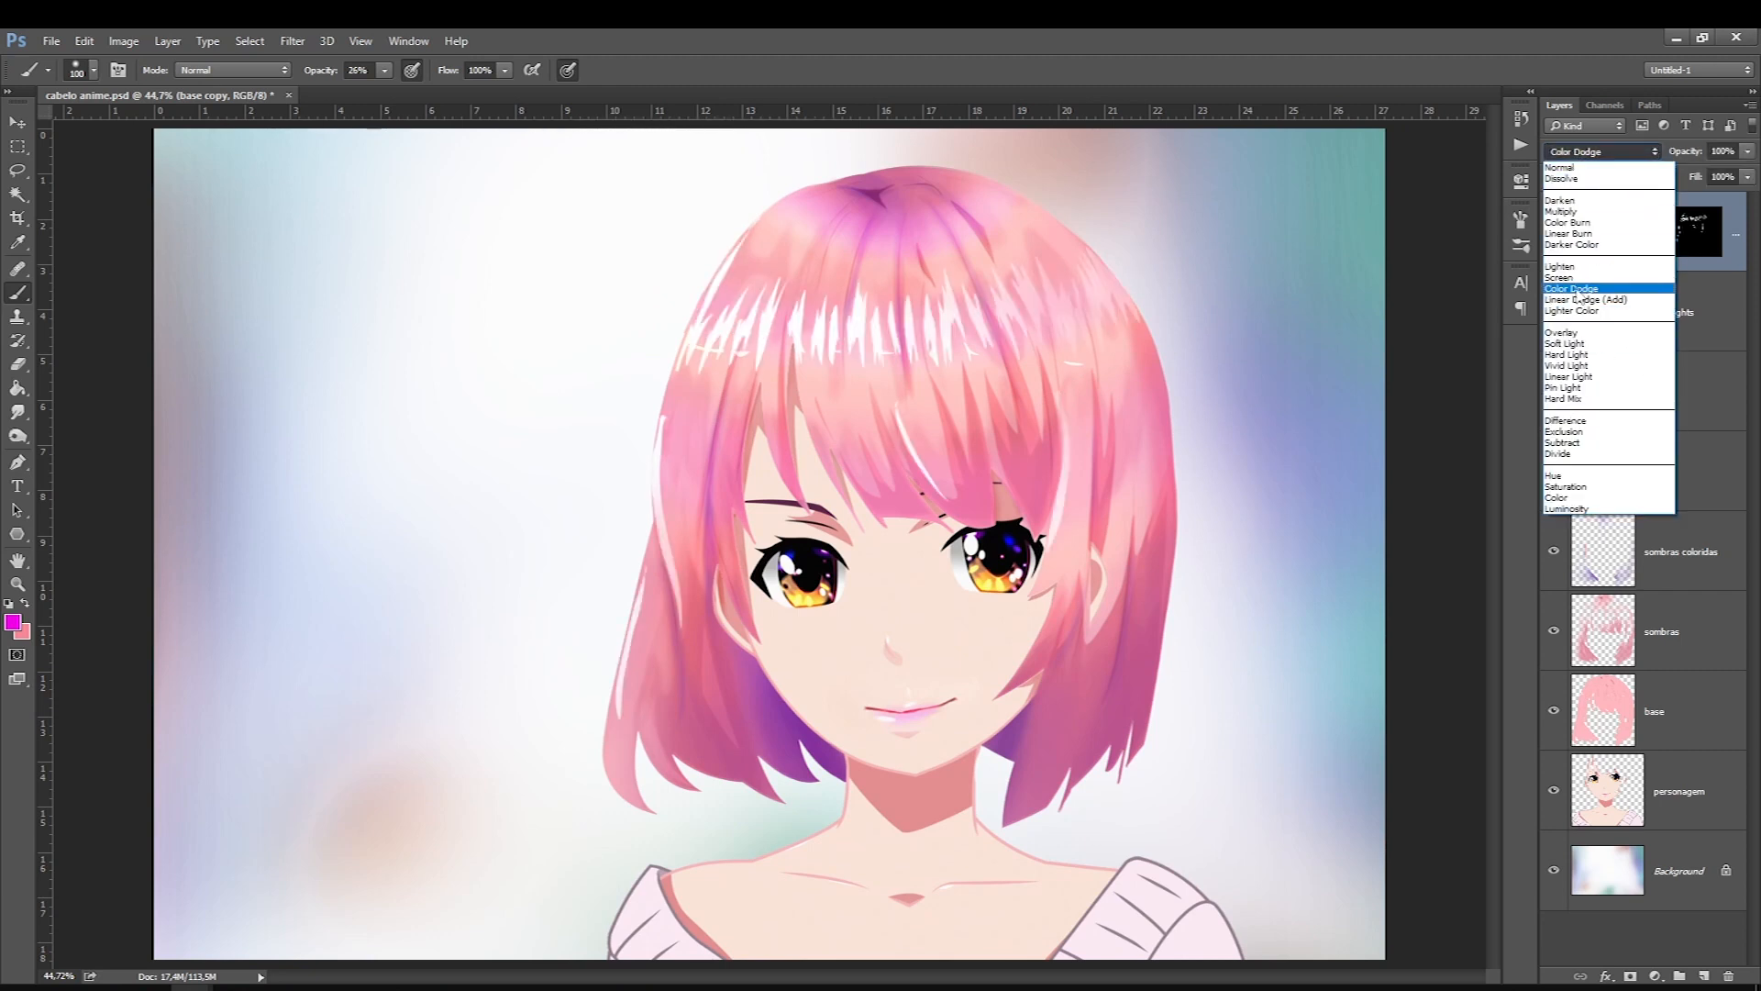
pyautogui.click(1579, 277)
pyautogui.click(1601, 151)
pyautogui.click(1579, 289)
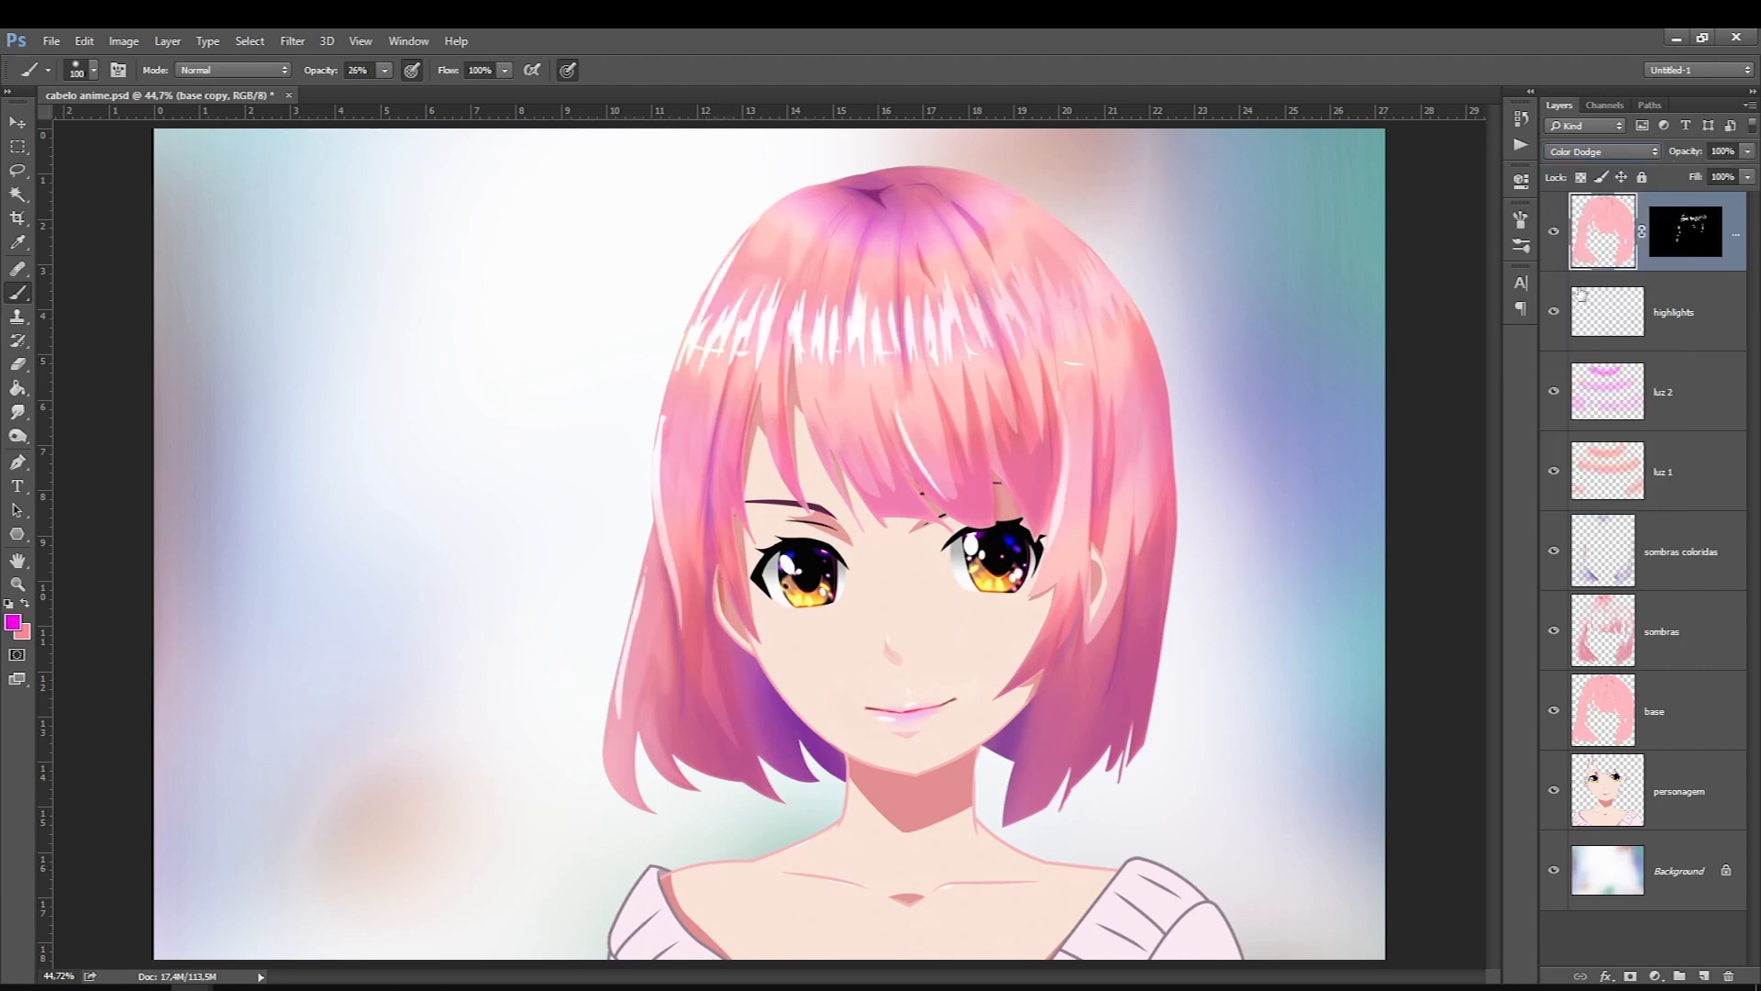
pyautogui.click(1700, 235)
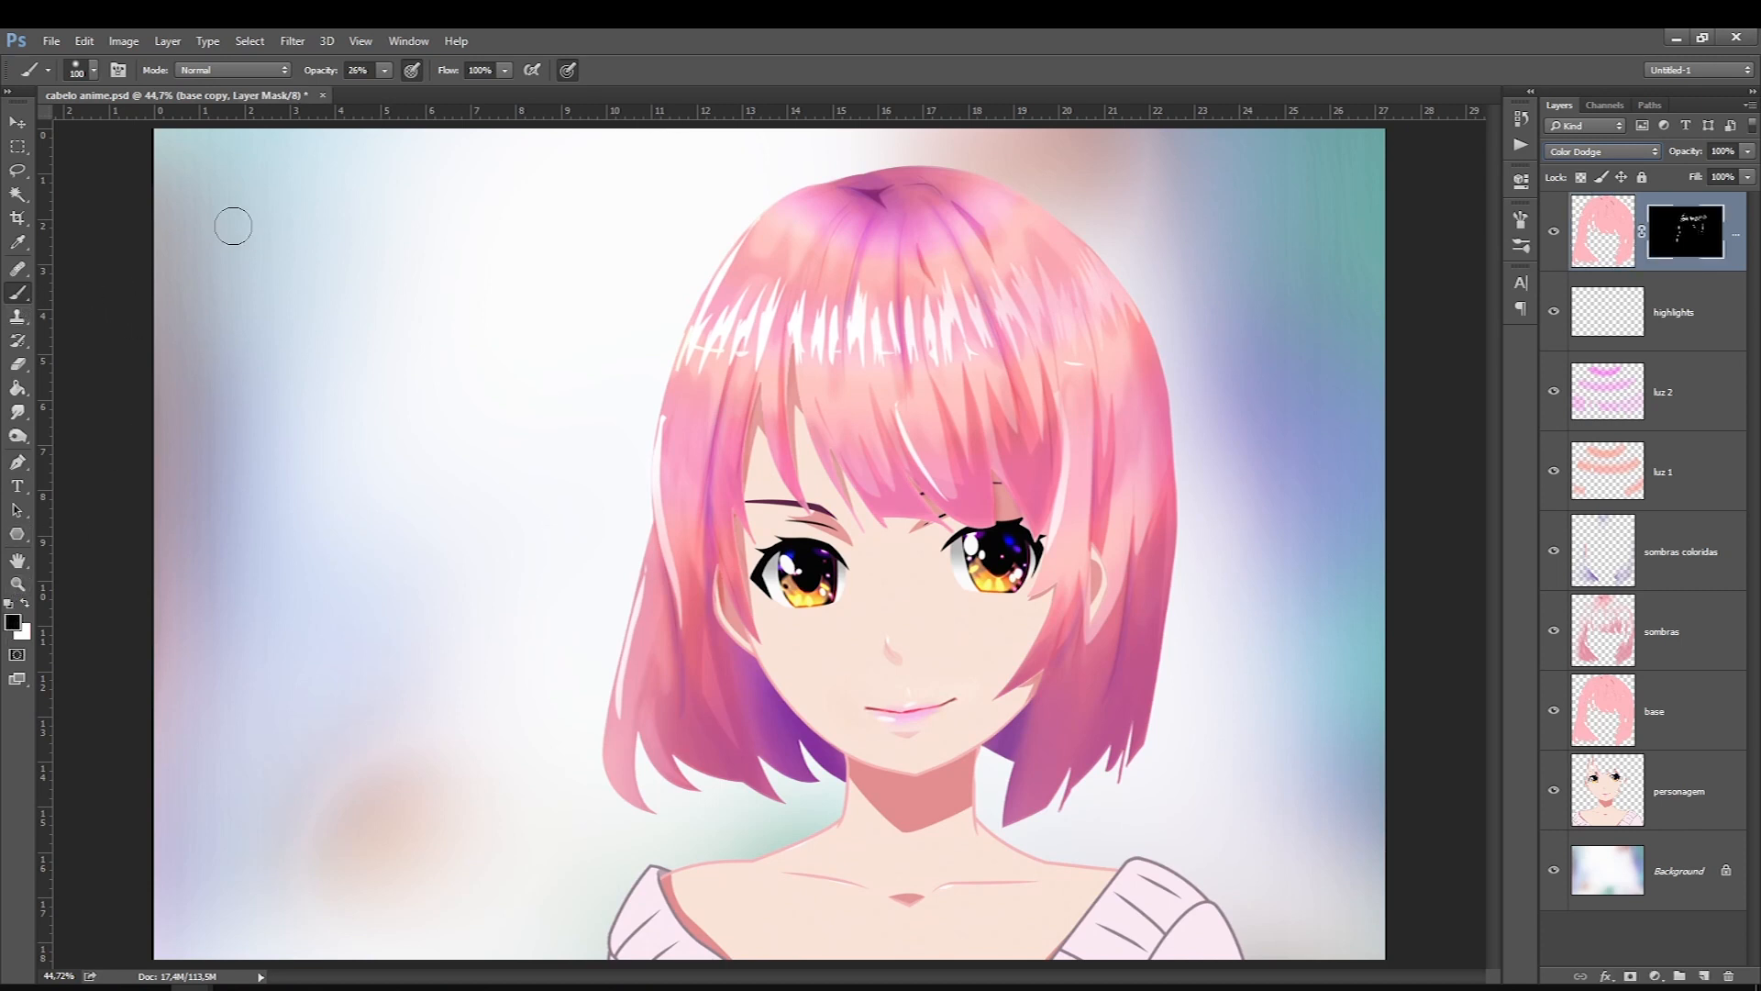
# Step: Set the mask brush to white at 100% opacity and shrink it to 20 px
pyautogui.click(384, 70)
pyautogui.moveTo(385, 91); pyautogui.dragTo(515, 108)
pyautogui.press('[')
pyautogui.press('[')
pyautogui.press('[')
pyautogui.press('[')
pyautogui.press('[')
pyautogui.press('[')
pyautogui.press('[')
pyautogui.press('[')
pyautogui.press('[')
pyautogui.press('[')
pyautogui.press('x')
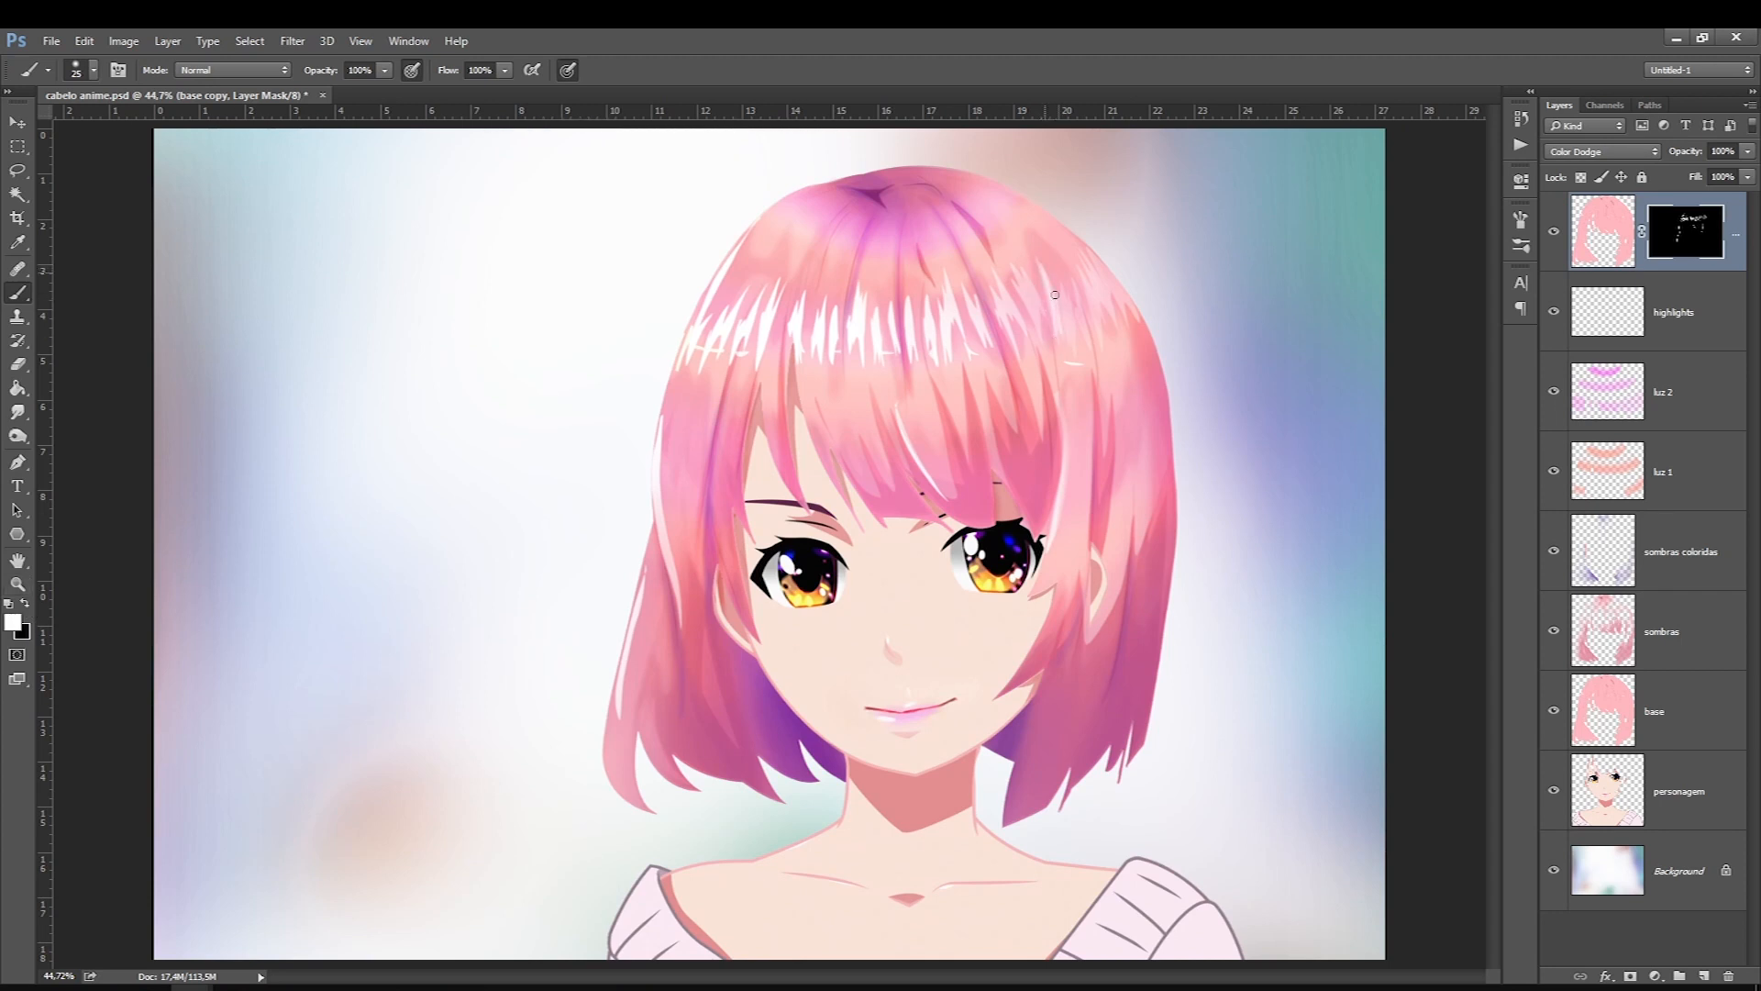
pyautogui.press('[')
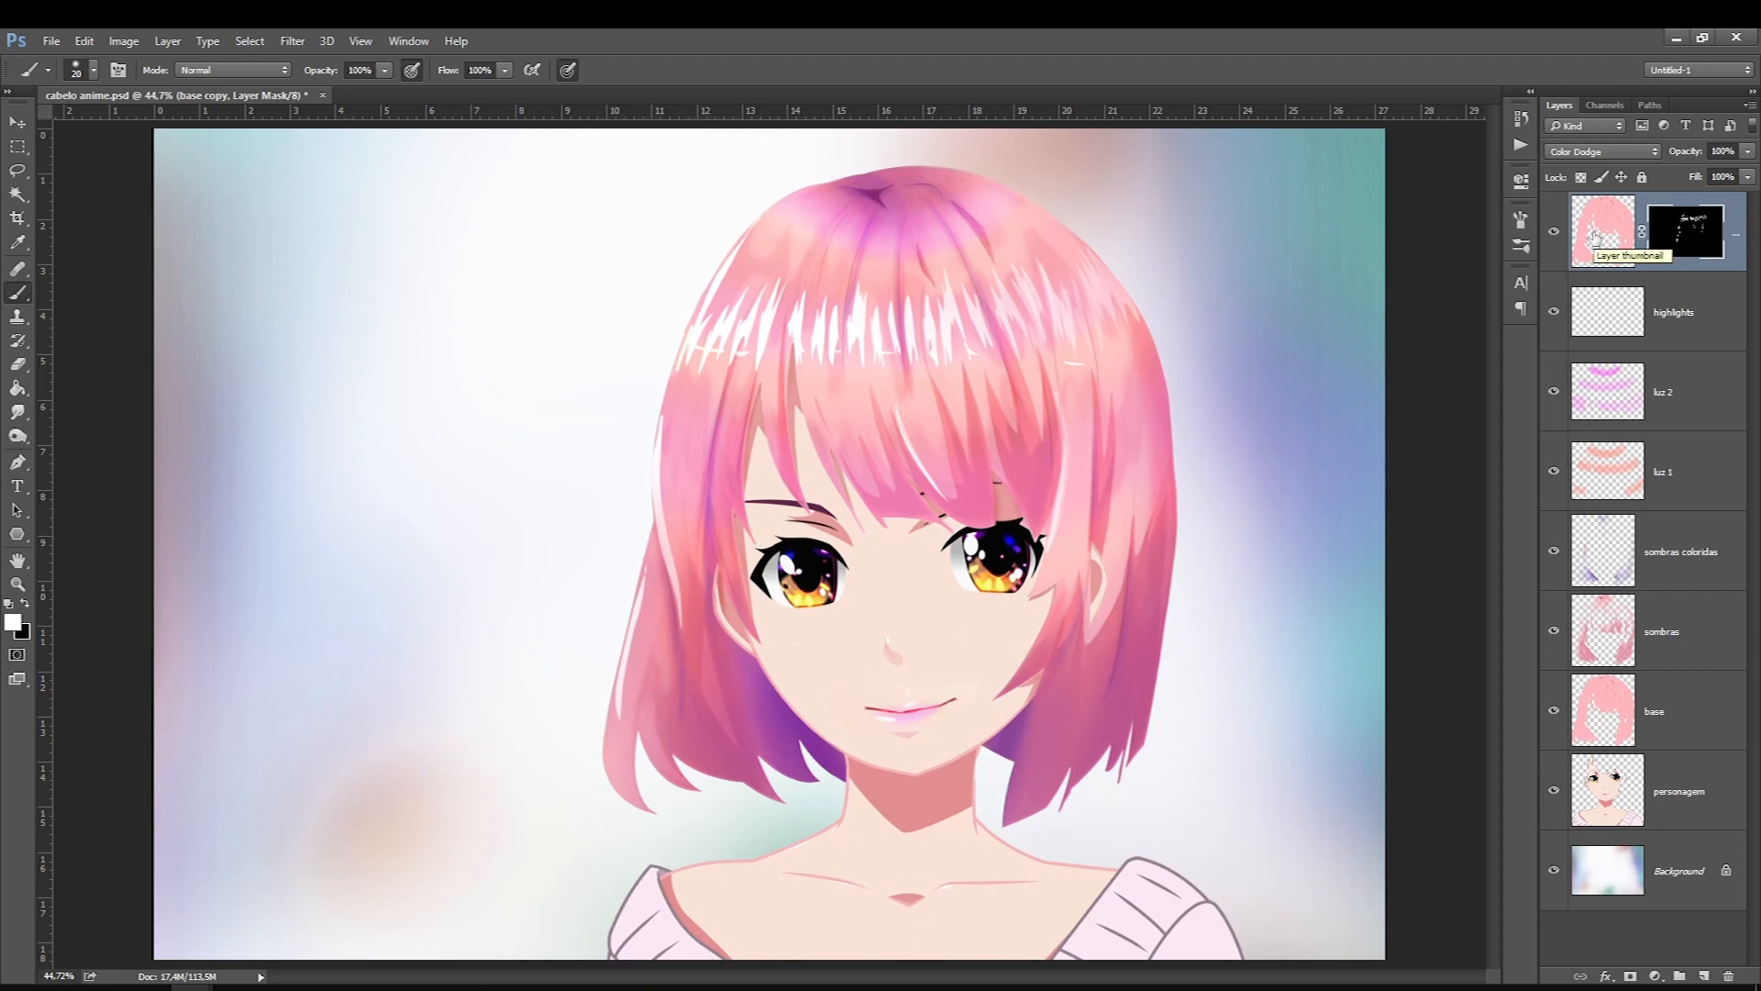
# Step: Pick a bright turquoise foreground colour while the layer mask is active
pyautogui.click(12, 623)
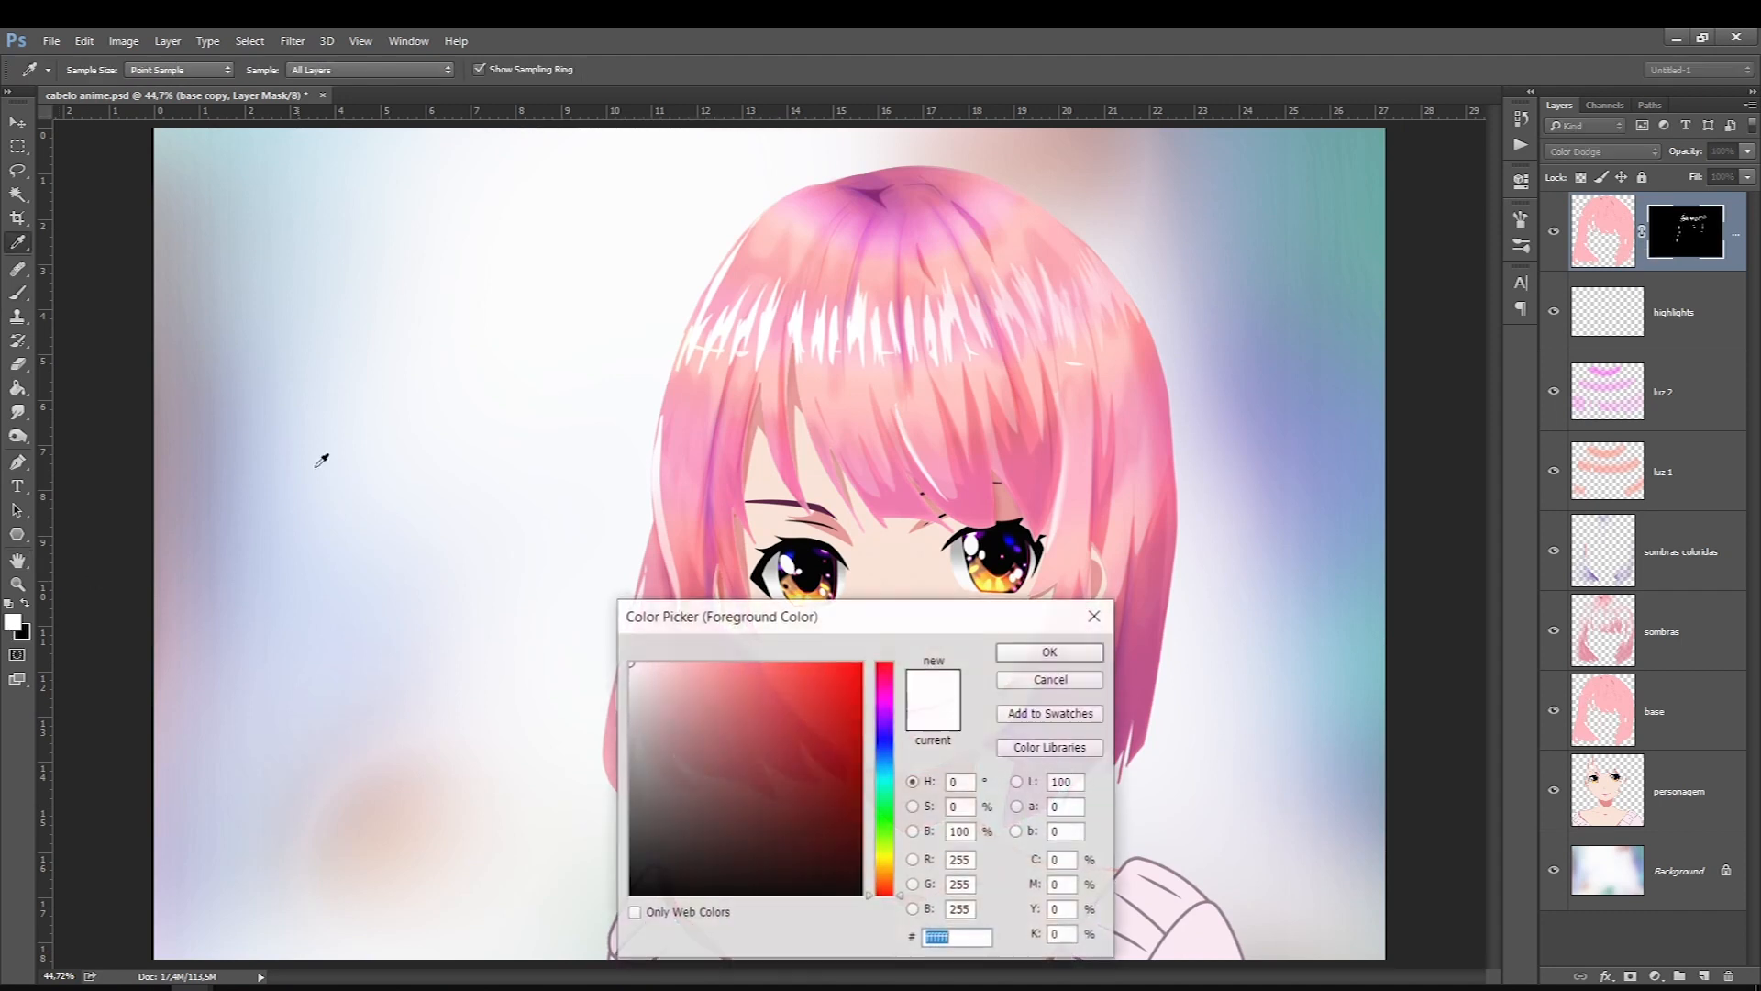
pyautogui.click(1372, 164)
pyautogui.click(885, 790)
pyautogui.moveTo(825, 684); pyautogui.dragTo(824, 612)
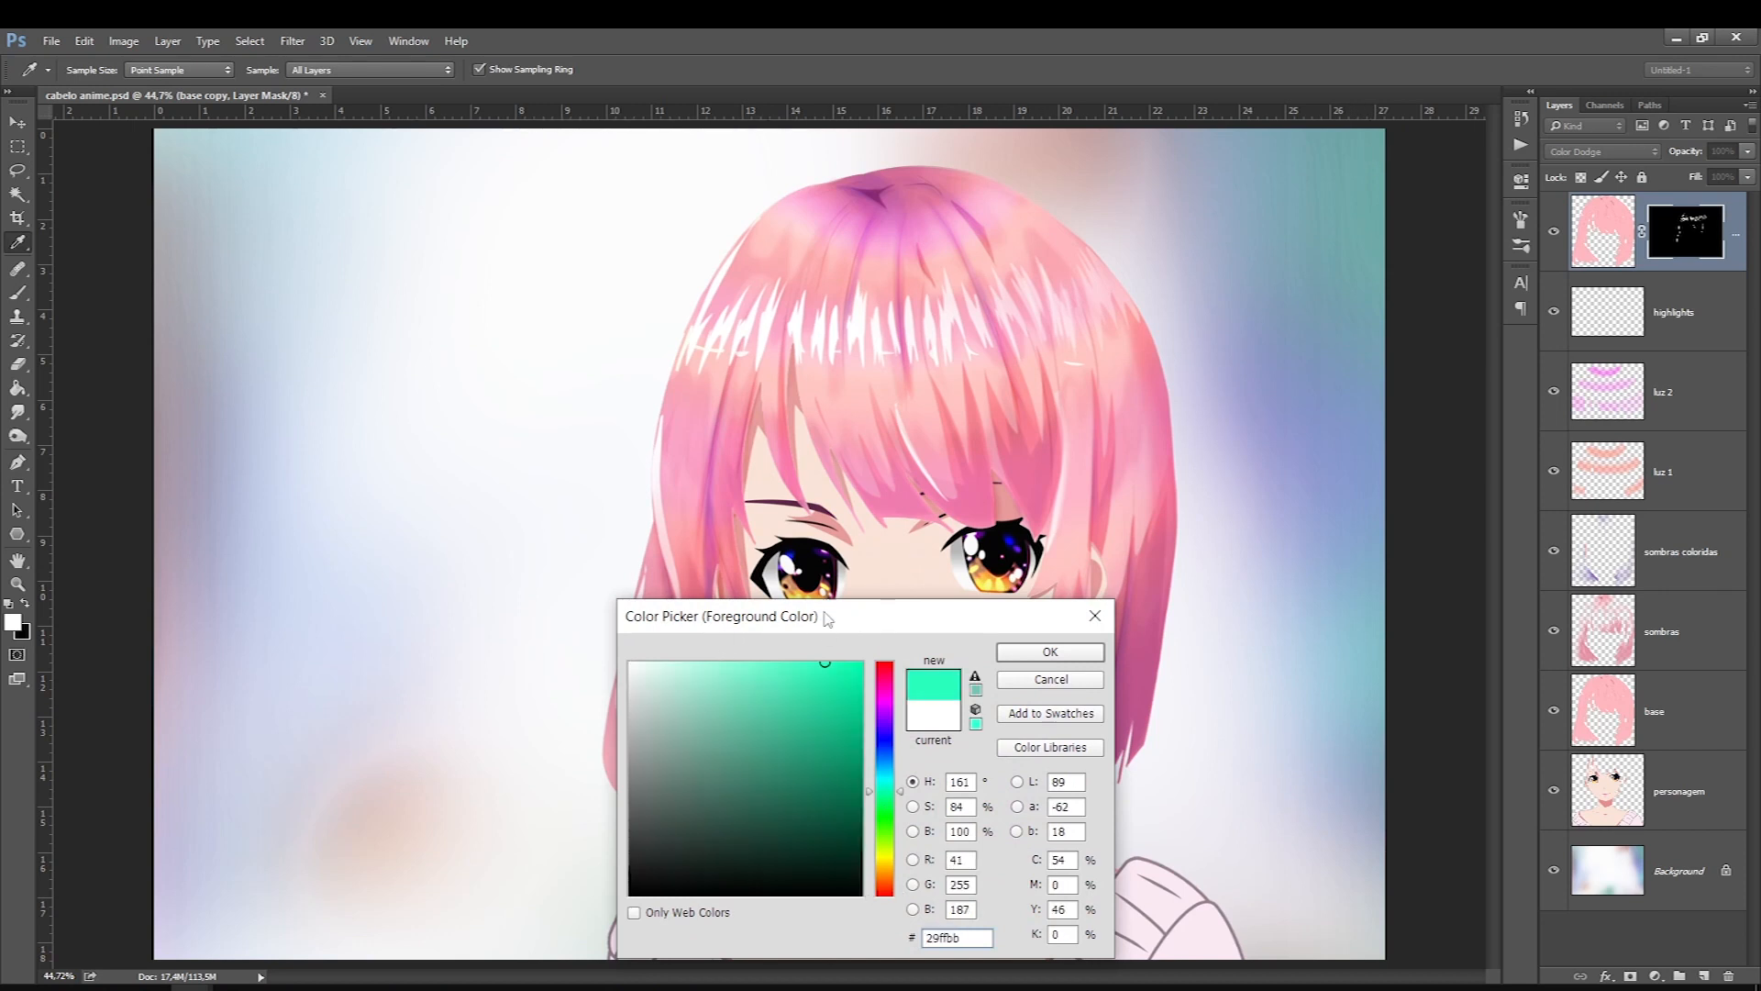
pyautogui.moveTo(886, 801); pyautogui.dragTo(886, 779)
pyautogui.click(834, 665)
pyautogui.press('Return')
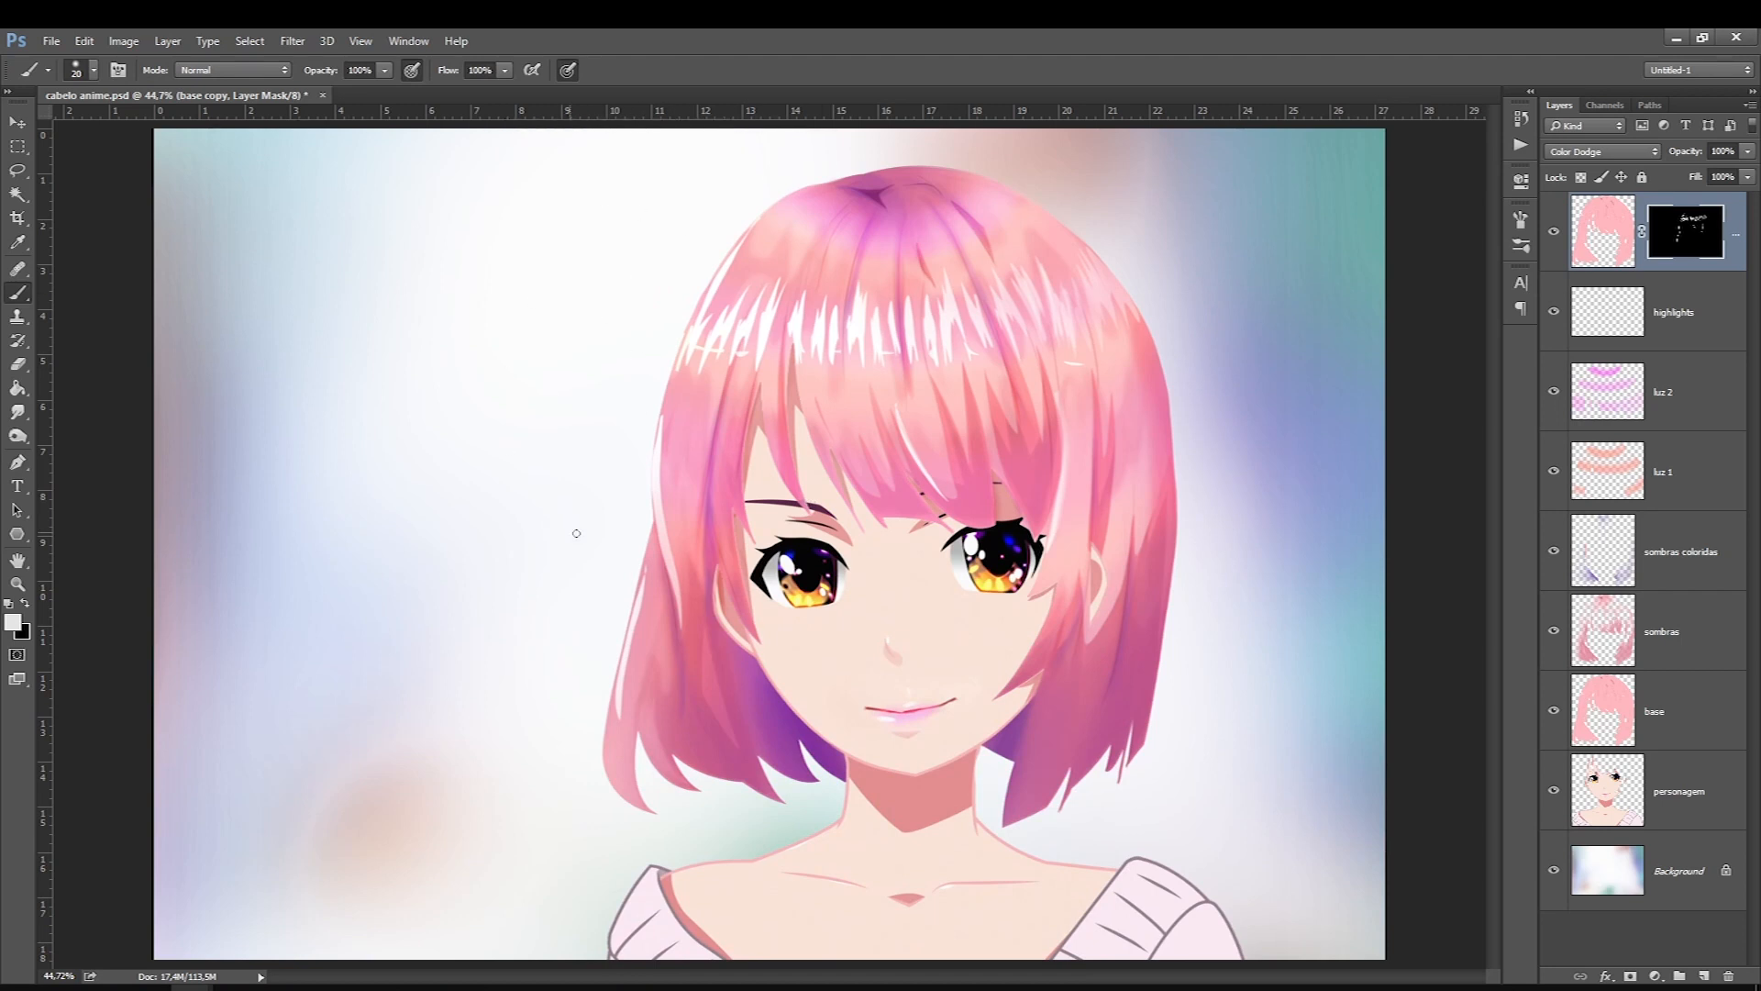
# Step: Load the base hair's outline as a selection and add a new layer on top, widening the layer list
pyautogui.keyDown('ctrl'); pyautogui.click(1601, 725); pyautogui.keyUp('ctrl')
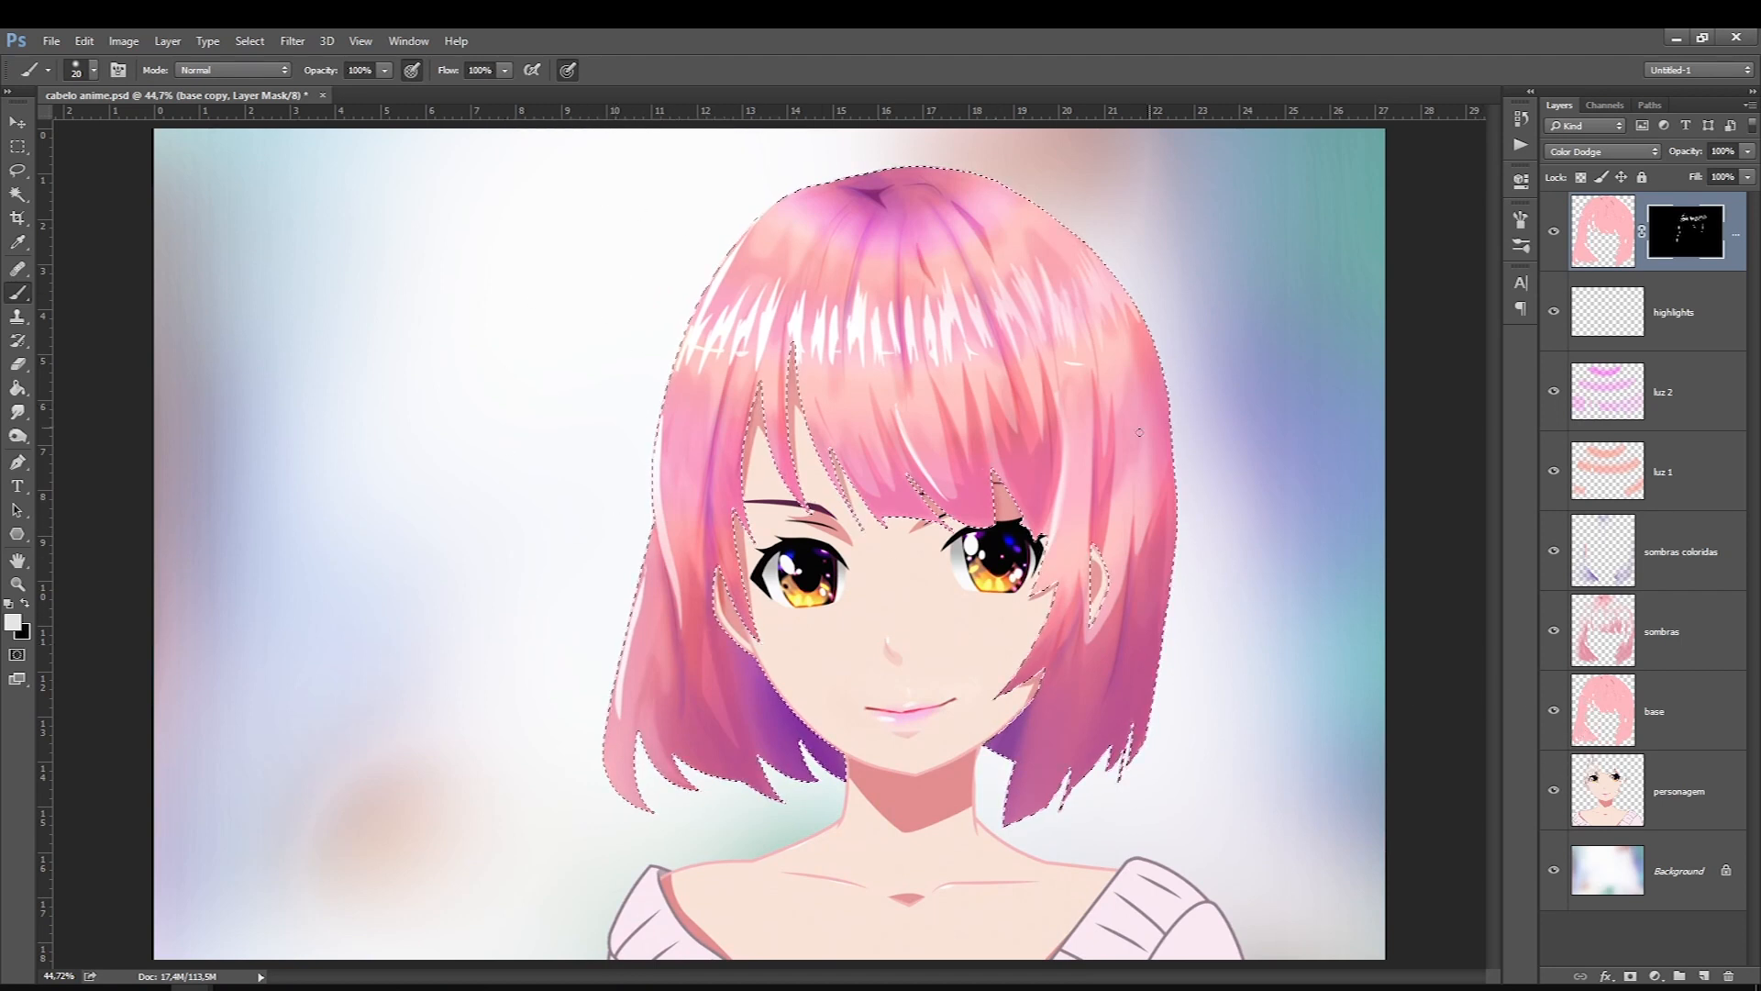
pyautogui.click(1703, 976)
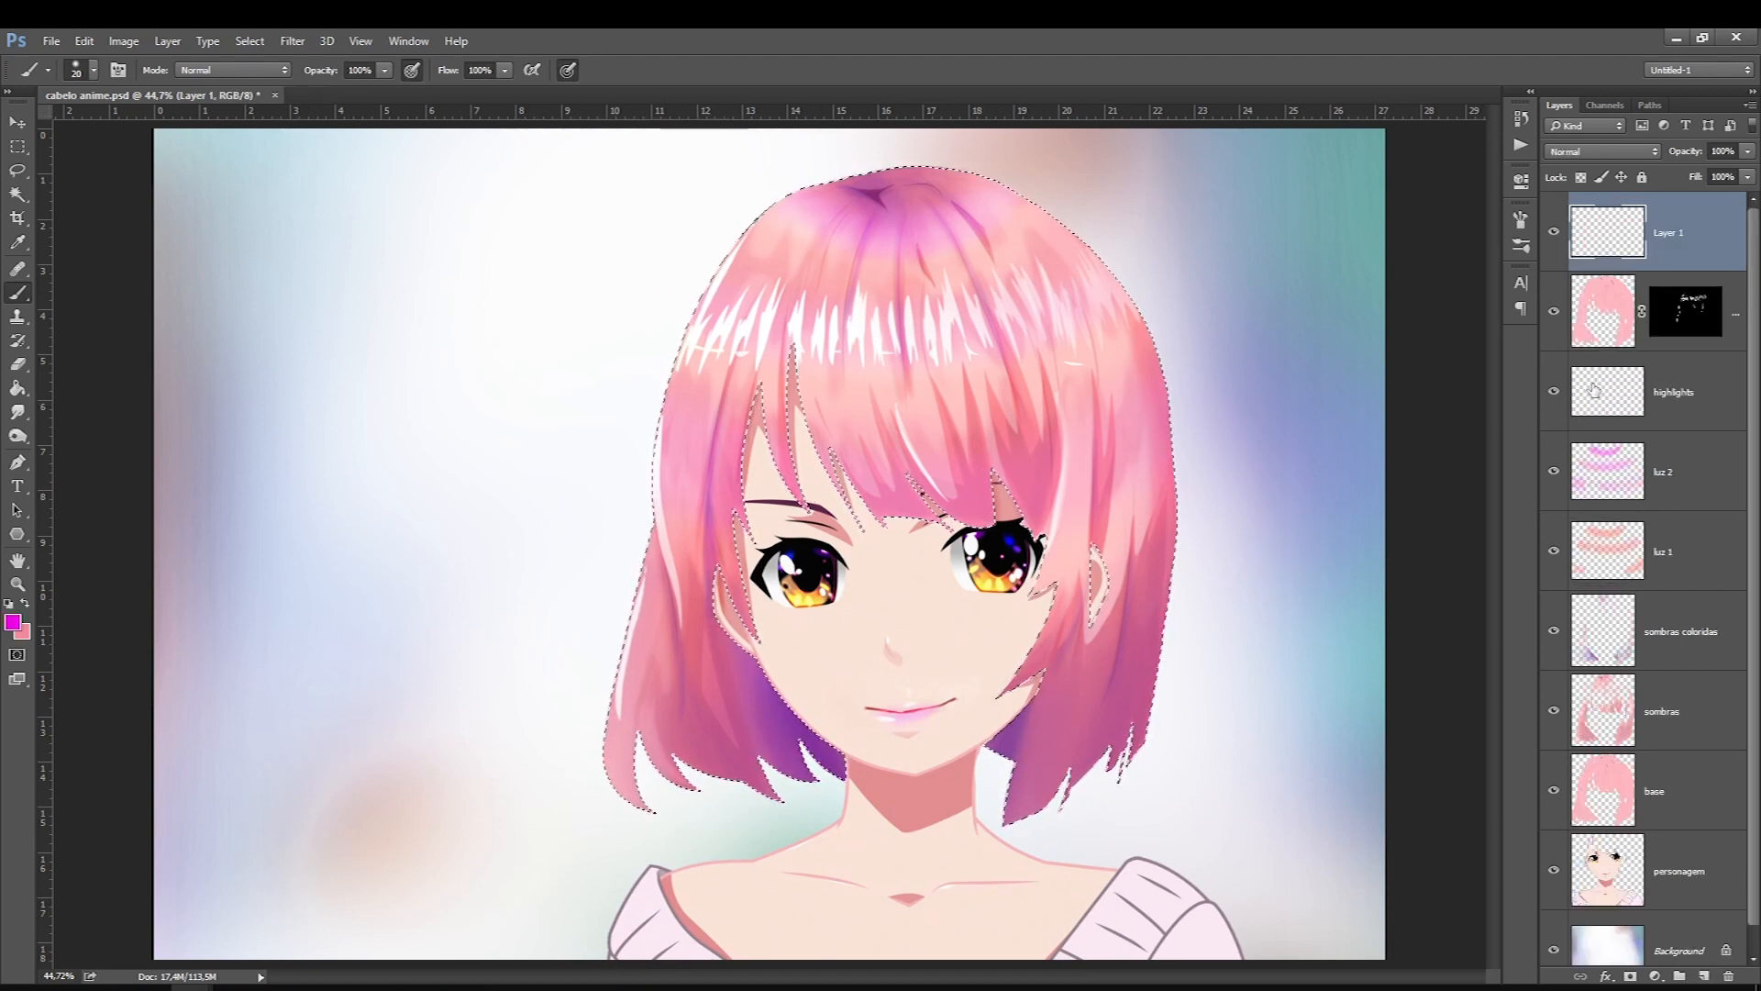
pyautogui.moveTo(1538, 325); pyautogui.dragTo(1469, 323)
# Step: Rename the base copy layer to "highlights" and delete the old empty highlights layer
pyautogui.click(1695, 385)
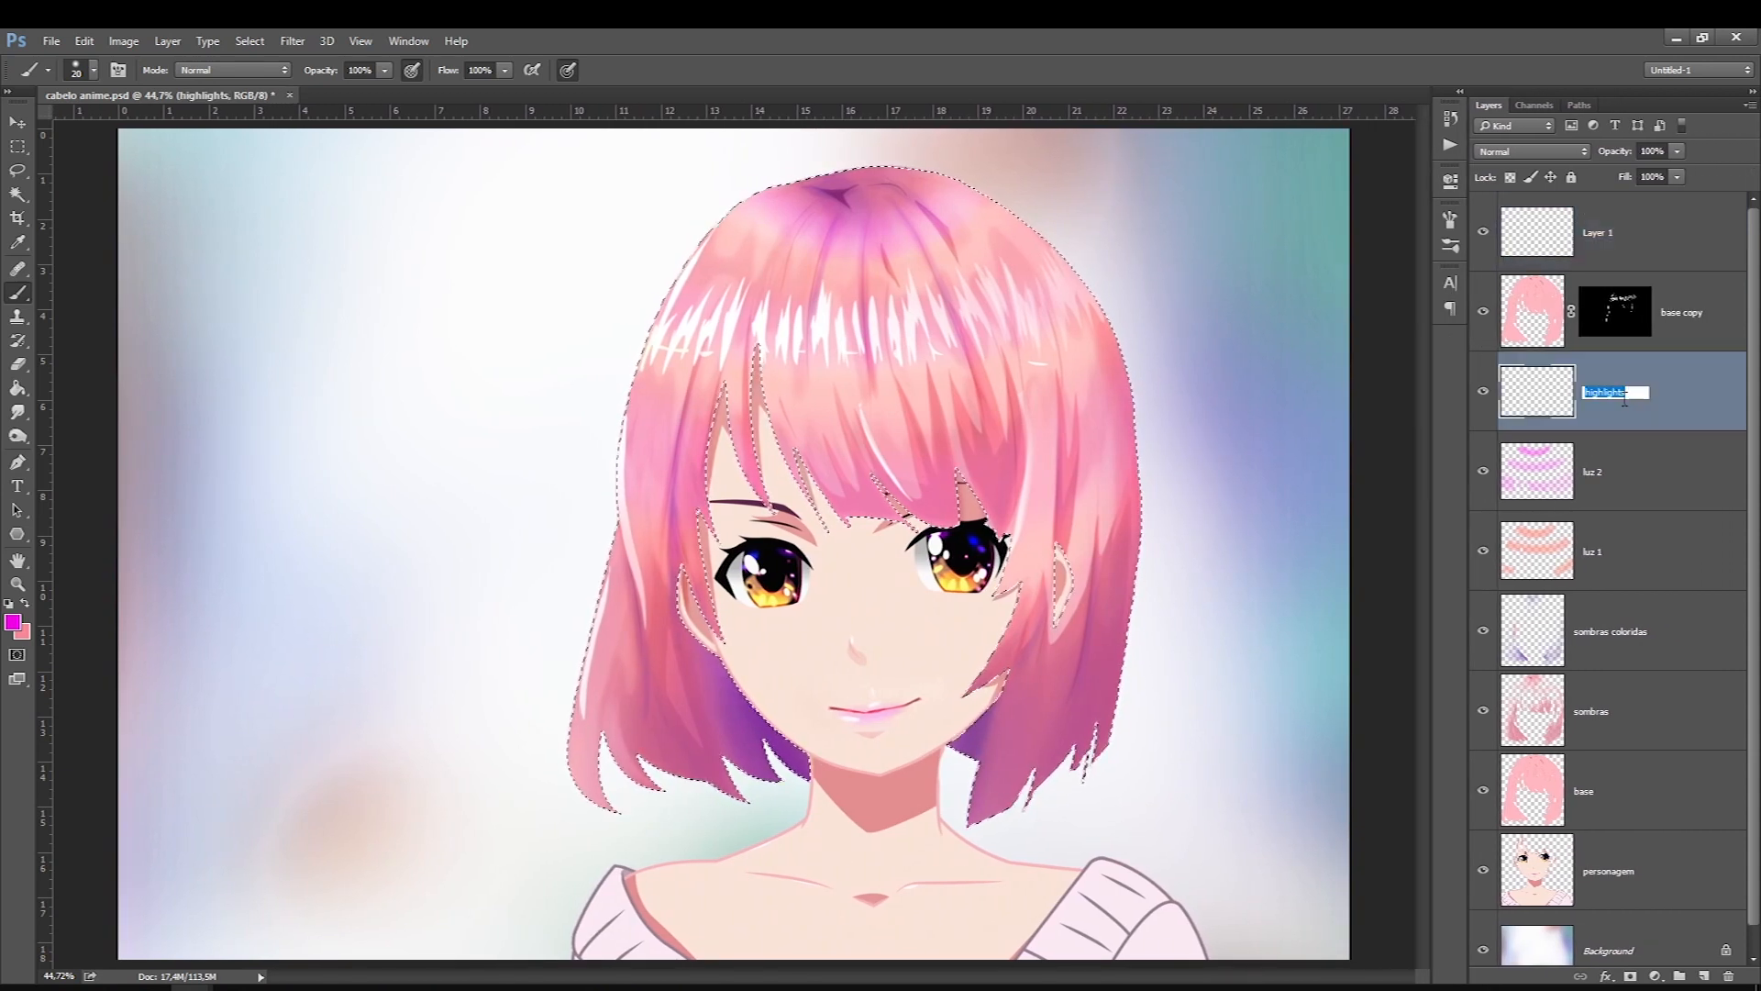
pyautogui.click(1692, 315)
pyautogui.doubleClick(1692, 314)
pyautogui.write('highlights')
pyautogui.press('Return')
pyautogui.click(1659, 382)
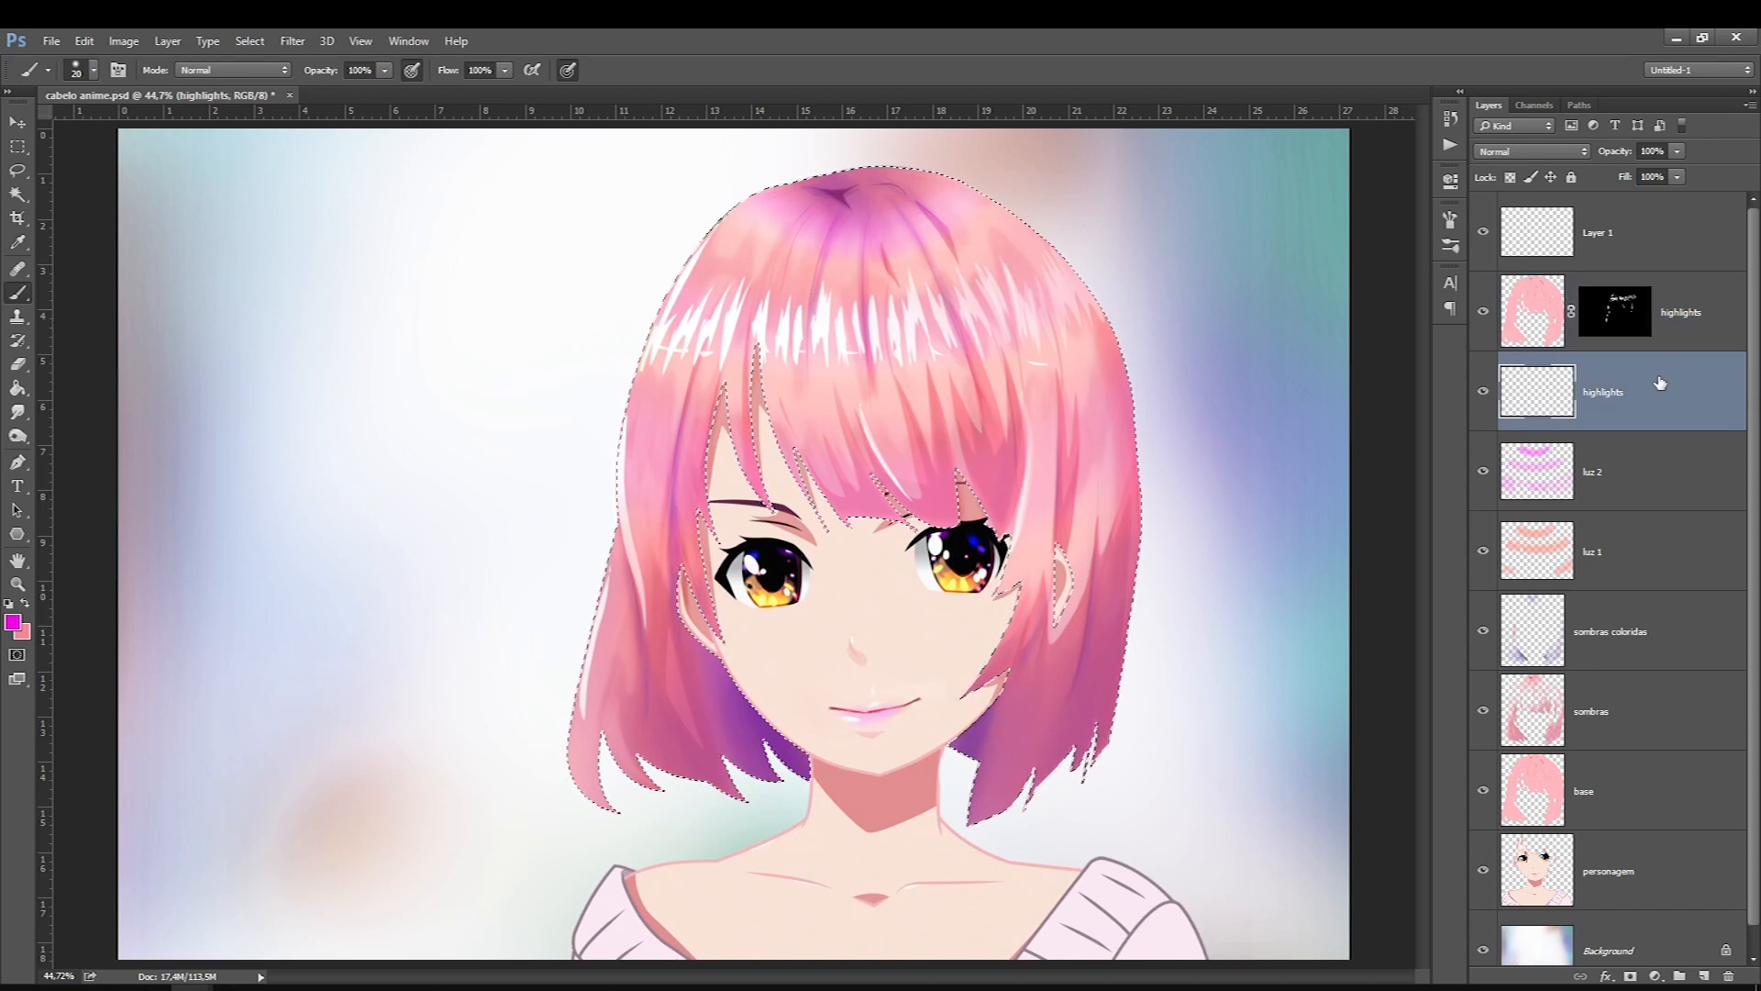
pyautogui.moveTo(1533, 404)
pyautogui.mouseDown()
pyautogui.moveTo(1523, 438)
pyautogui.moveTo(1725, 917)
pyautogui.moveTo(1729, 976)
pyautogui.mouseUp()
pyautogui.click(1665, 335)
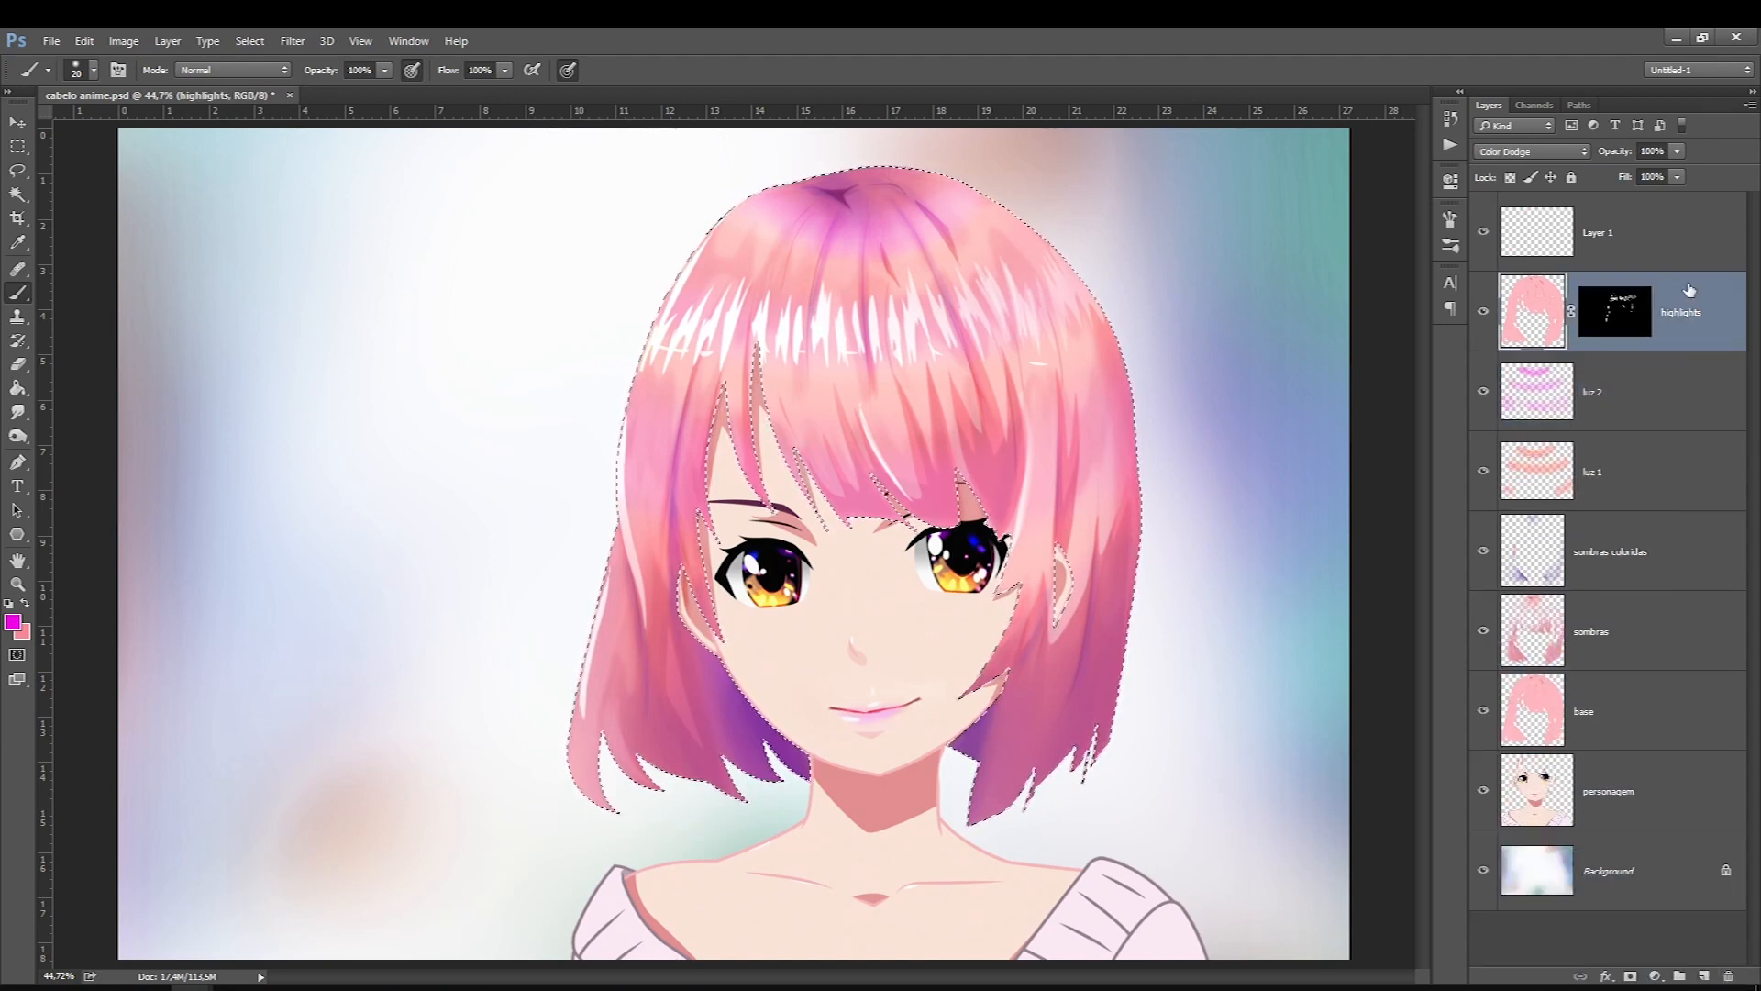
# Step: Rename the new top layer to "cores brilhantes"
pyautogui.click(1651, 246)
pyautogui.doubleClick(1597, 233)
pyautogui.write('co')
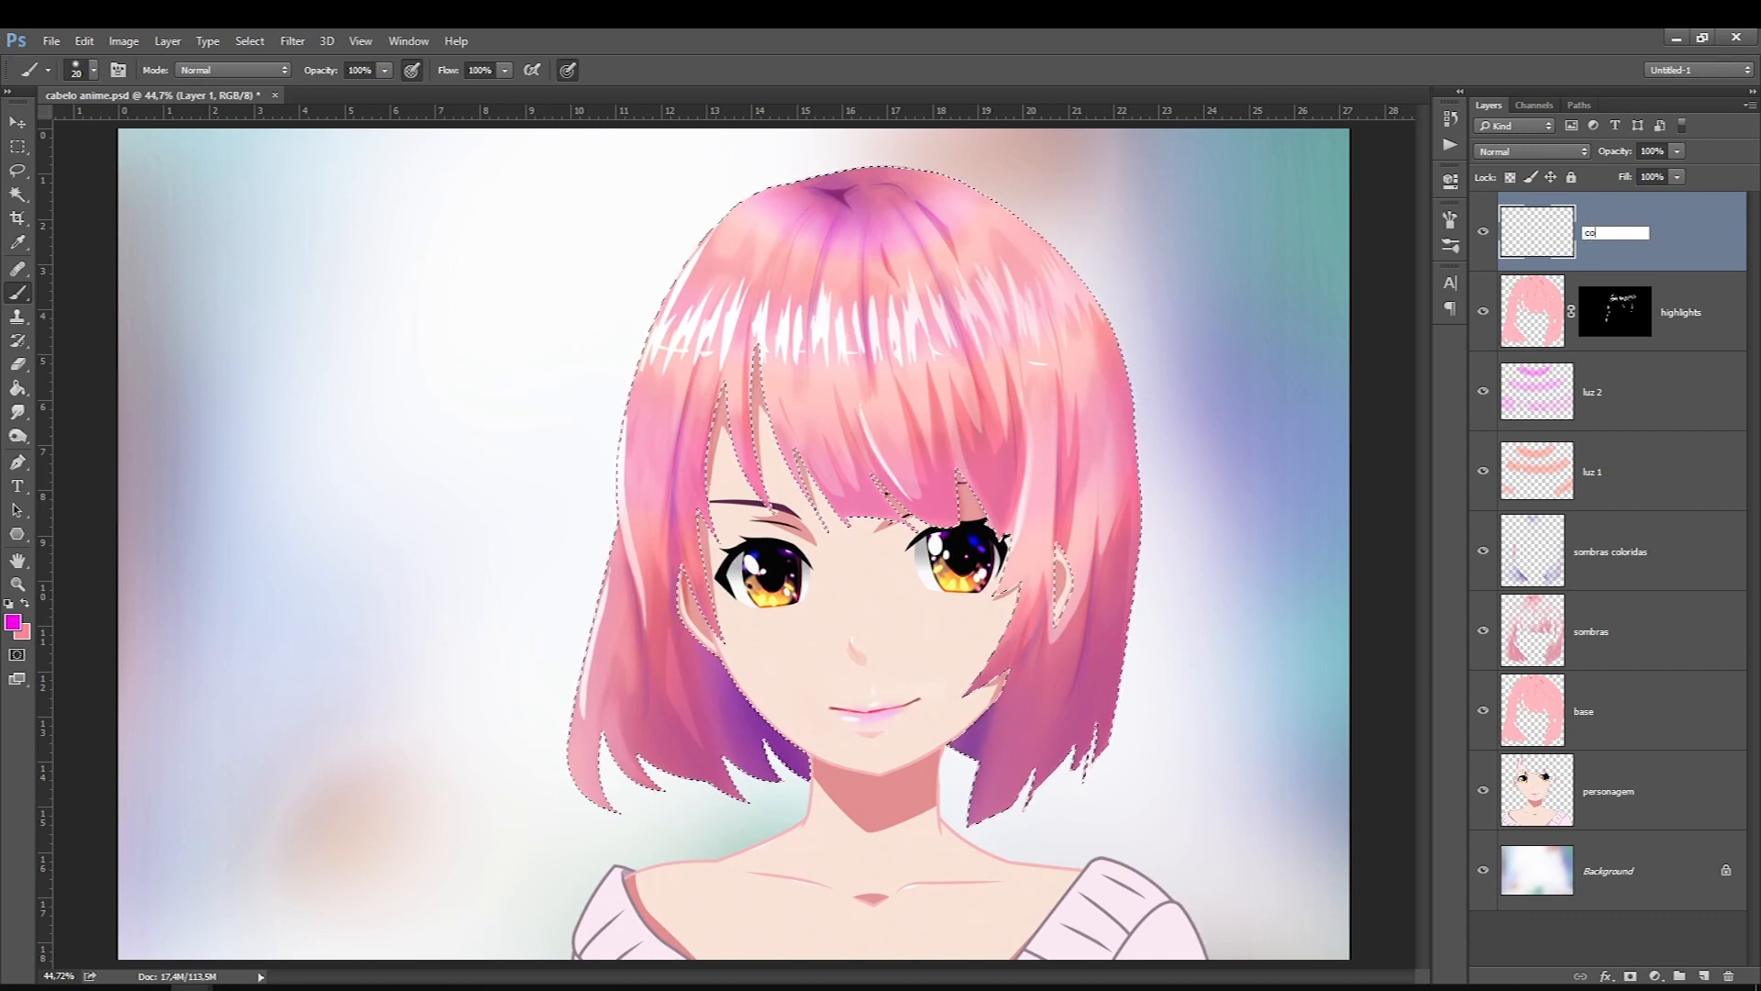
pyautogui.write('res brilhantes')
pyautogui.press('Return')
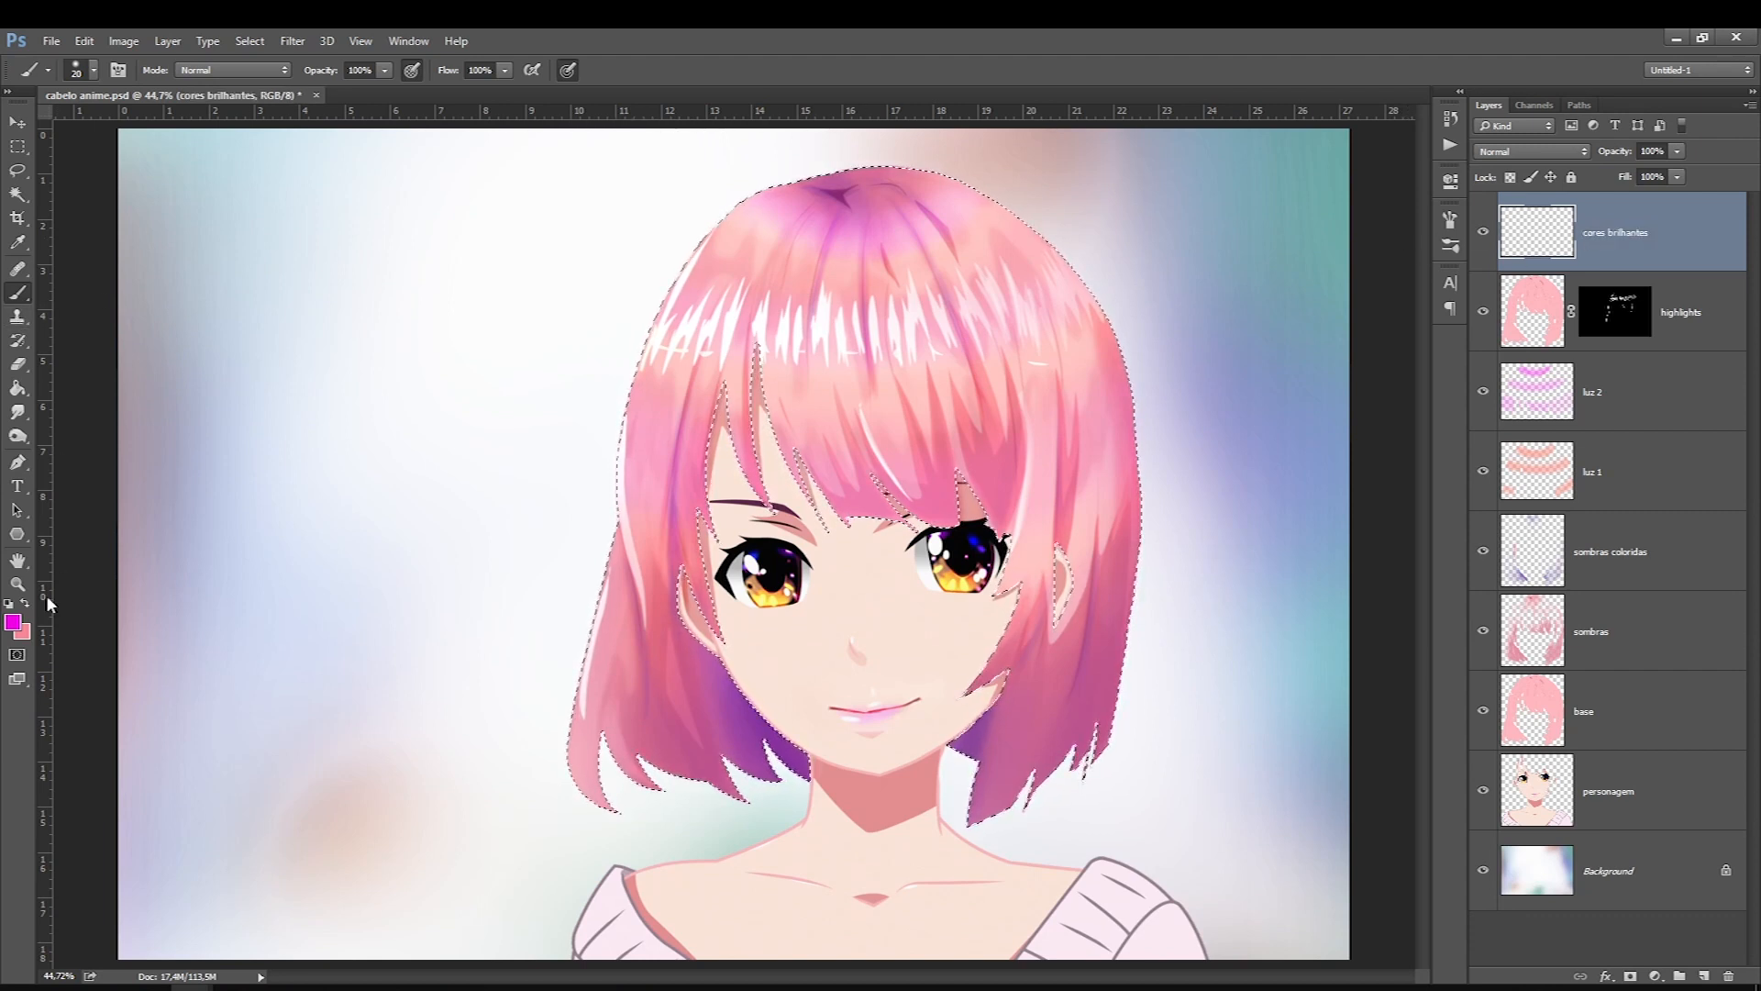
# Step: Choose a light cyan foreground colour, testing it with a small stroke at the crown and lightening it
pyautogui.click(12, 624)
pyautogui.moveTo(885, 734); pyautogui.dragTo(884, 772)
pyautogui.click(1050, 652)
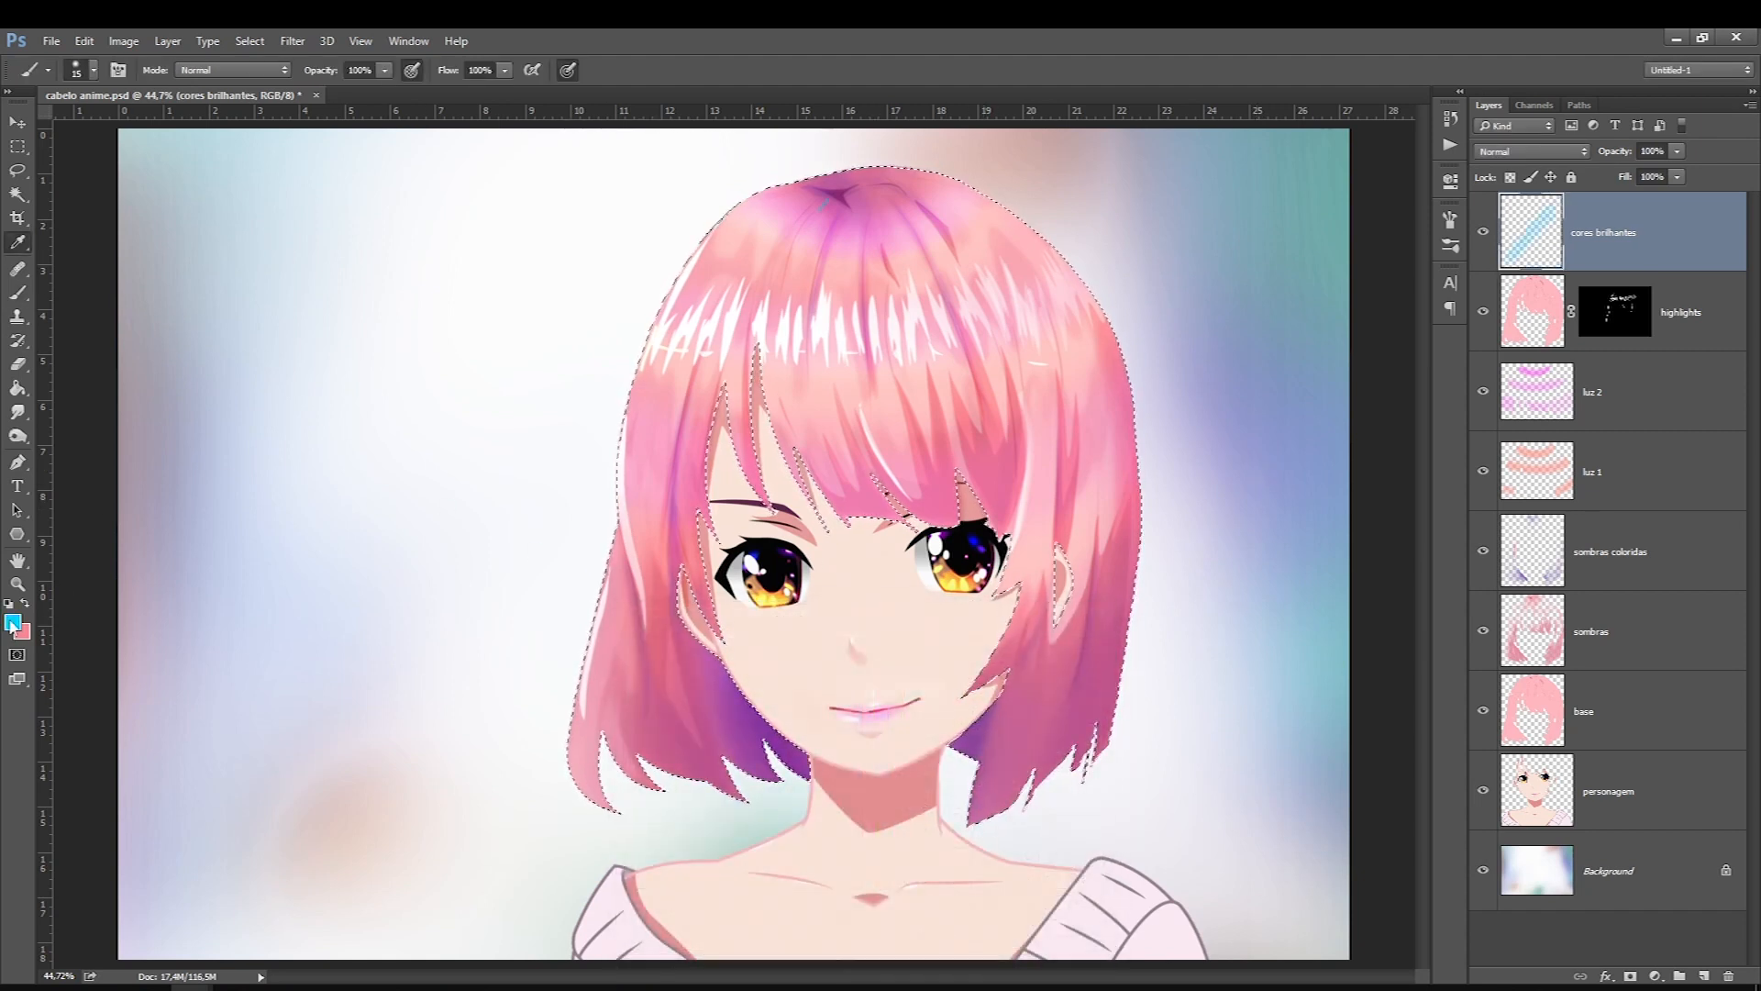
pyautogui.moveTo(828, 198); pyautogui.dragTo(817, 210)
pyautogui.click(12, 623)
pyautogui.click(778, 666)
pyautogui.click(1050, 652)
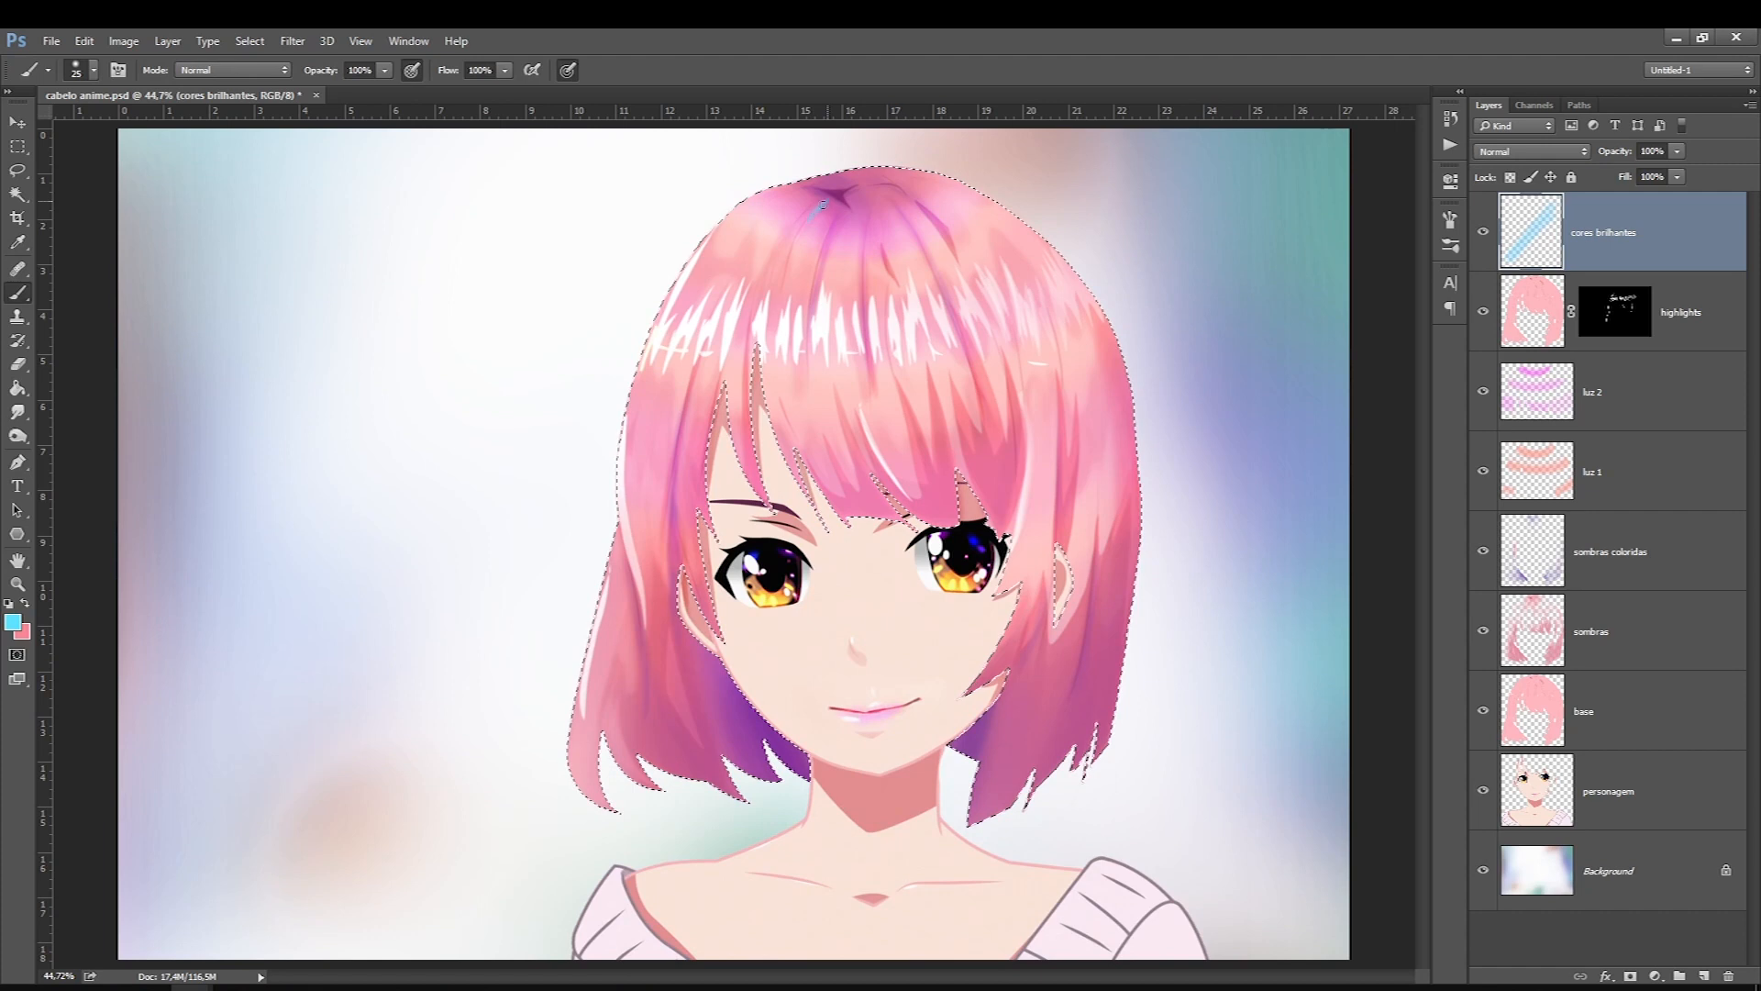
# Step: Paint short cyan strands radiating from the parting at the crown, adjusting the brush size between strokes
pyautogui.press(']')
pyautogui.moveTo(806, 194)
pyautogui.mouseDown()
pyautogui.moveTo(828, 228)
pyautogui.moveTo(858, 219)
pyautogui.moveTo(863, 188)
pyautogui.mouseUp()
pyautogui.press('[')
pyautogui.press('[')
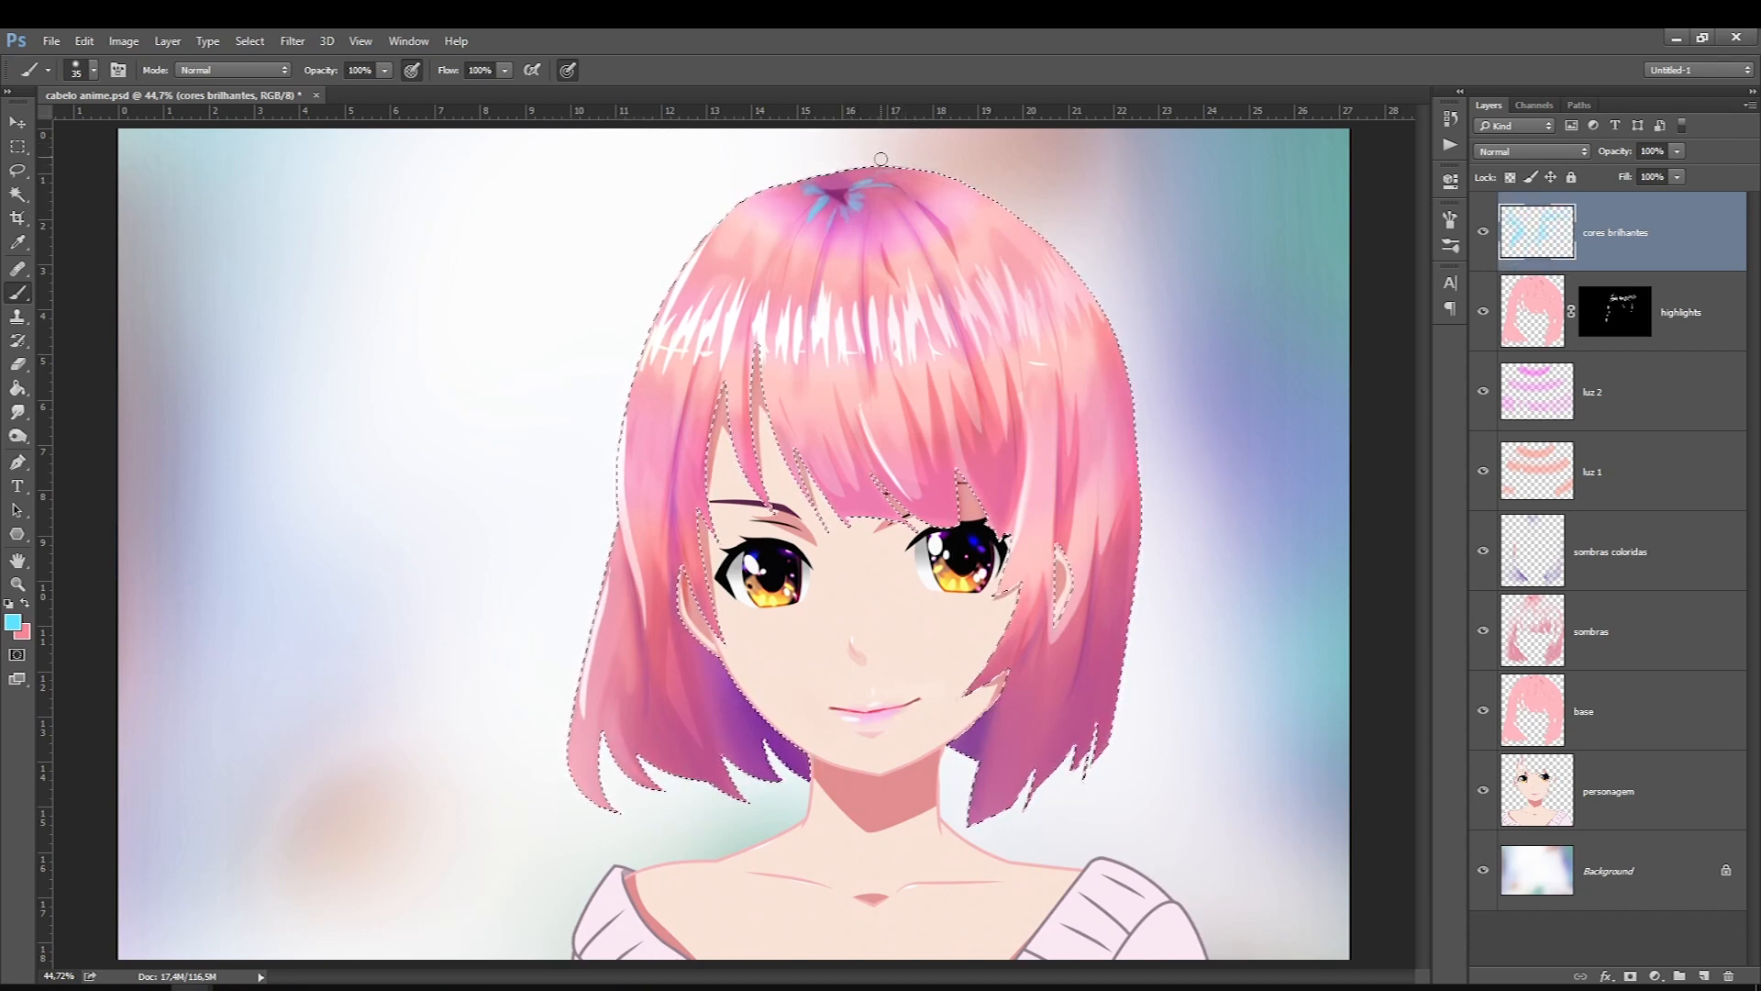
pyautogui.moveTo(868, 171); pyautogui.dragTo(861, 173)
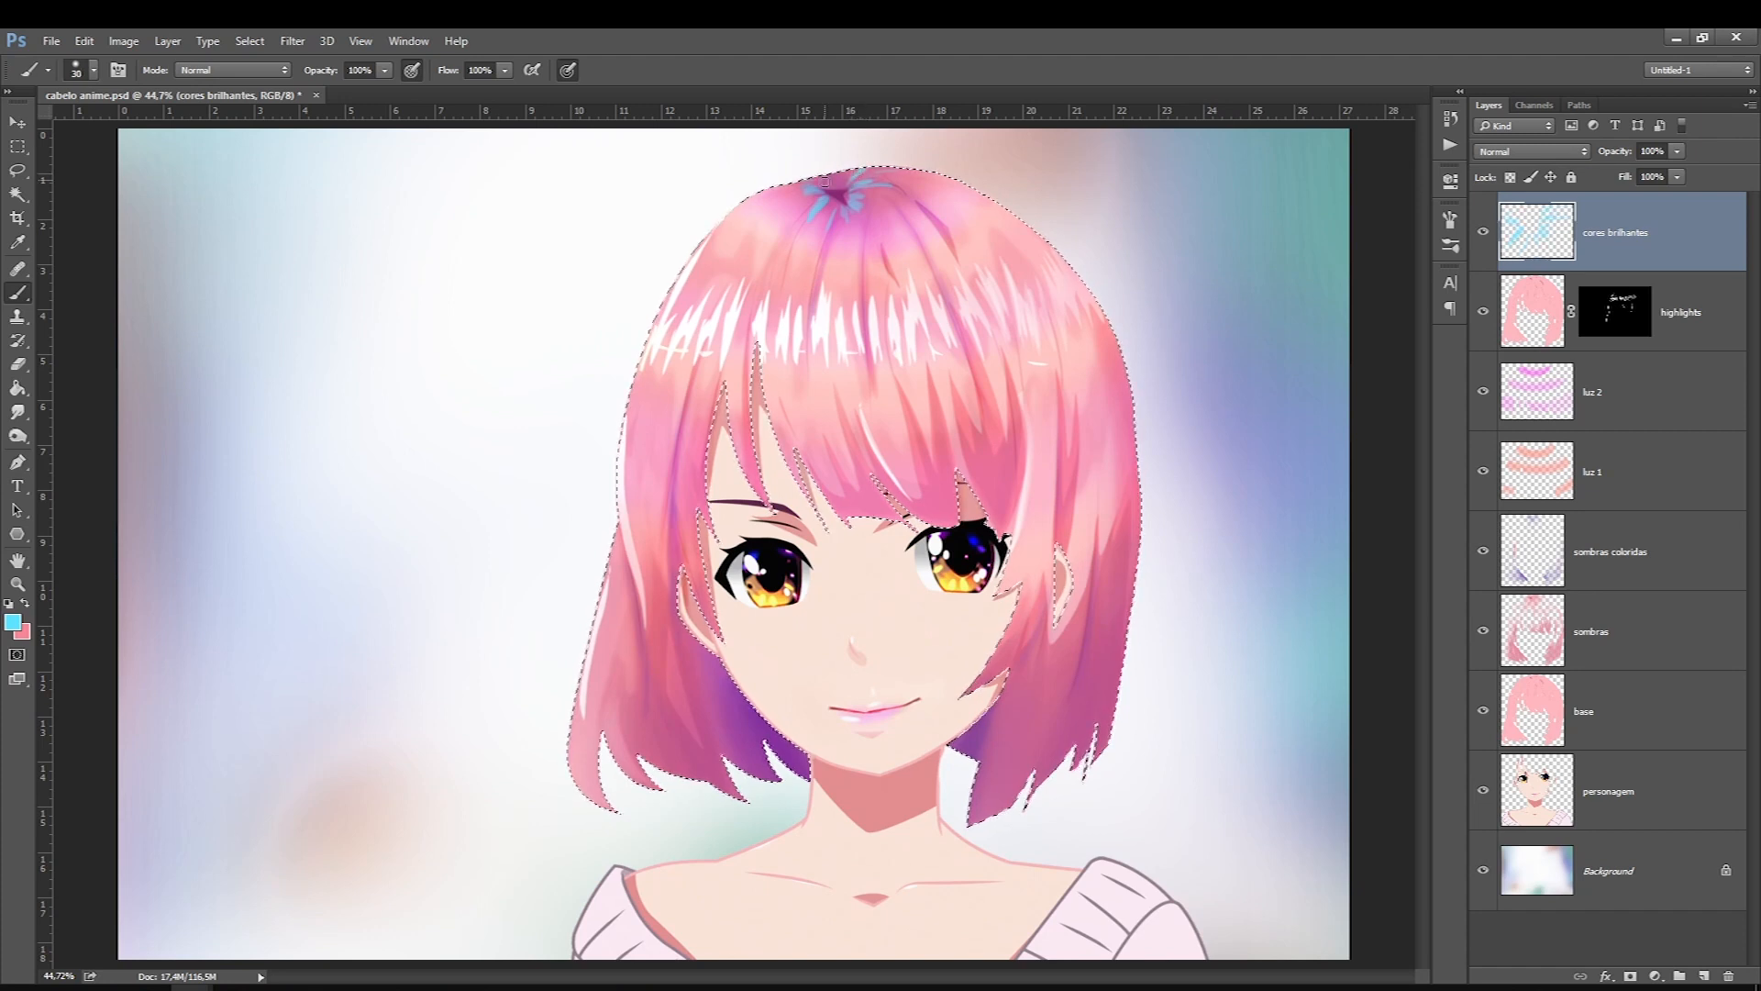
pyautogui.moveTo(794, 260); pyautogui.dragTo(808, 195)
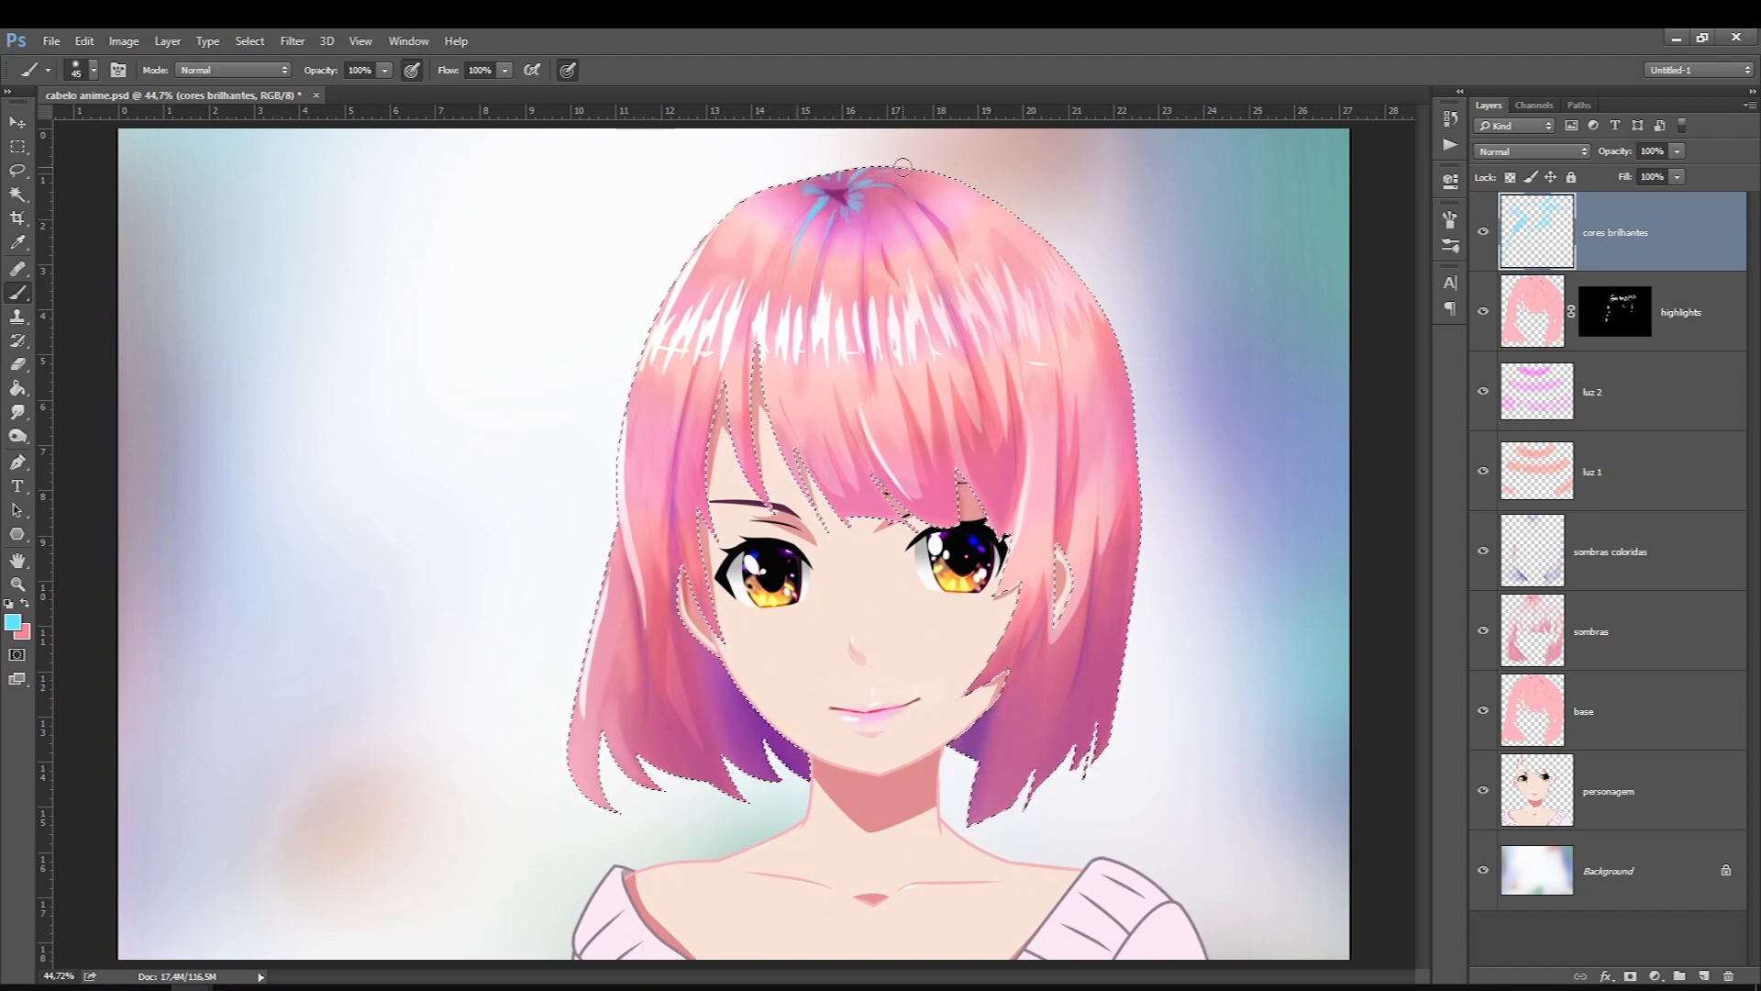
# Step: Paint a cyan rim light down the hair's right outer edge with an enlarged brush
pyautogui.press(']')
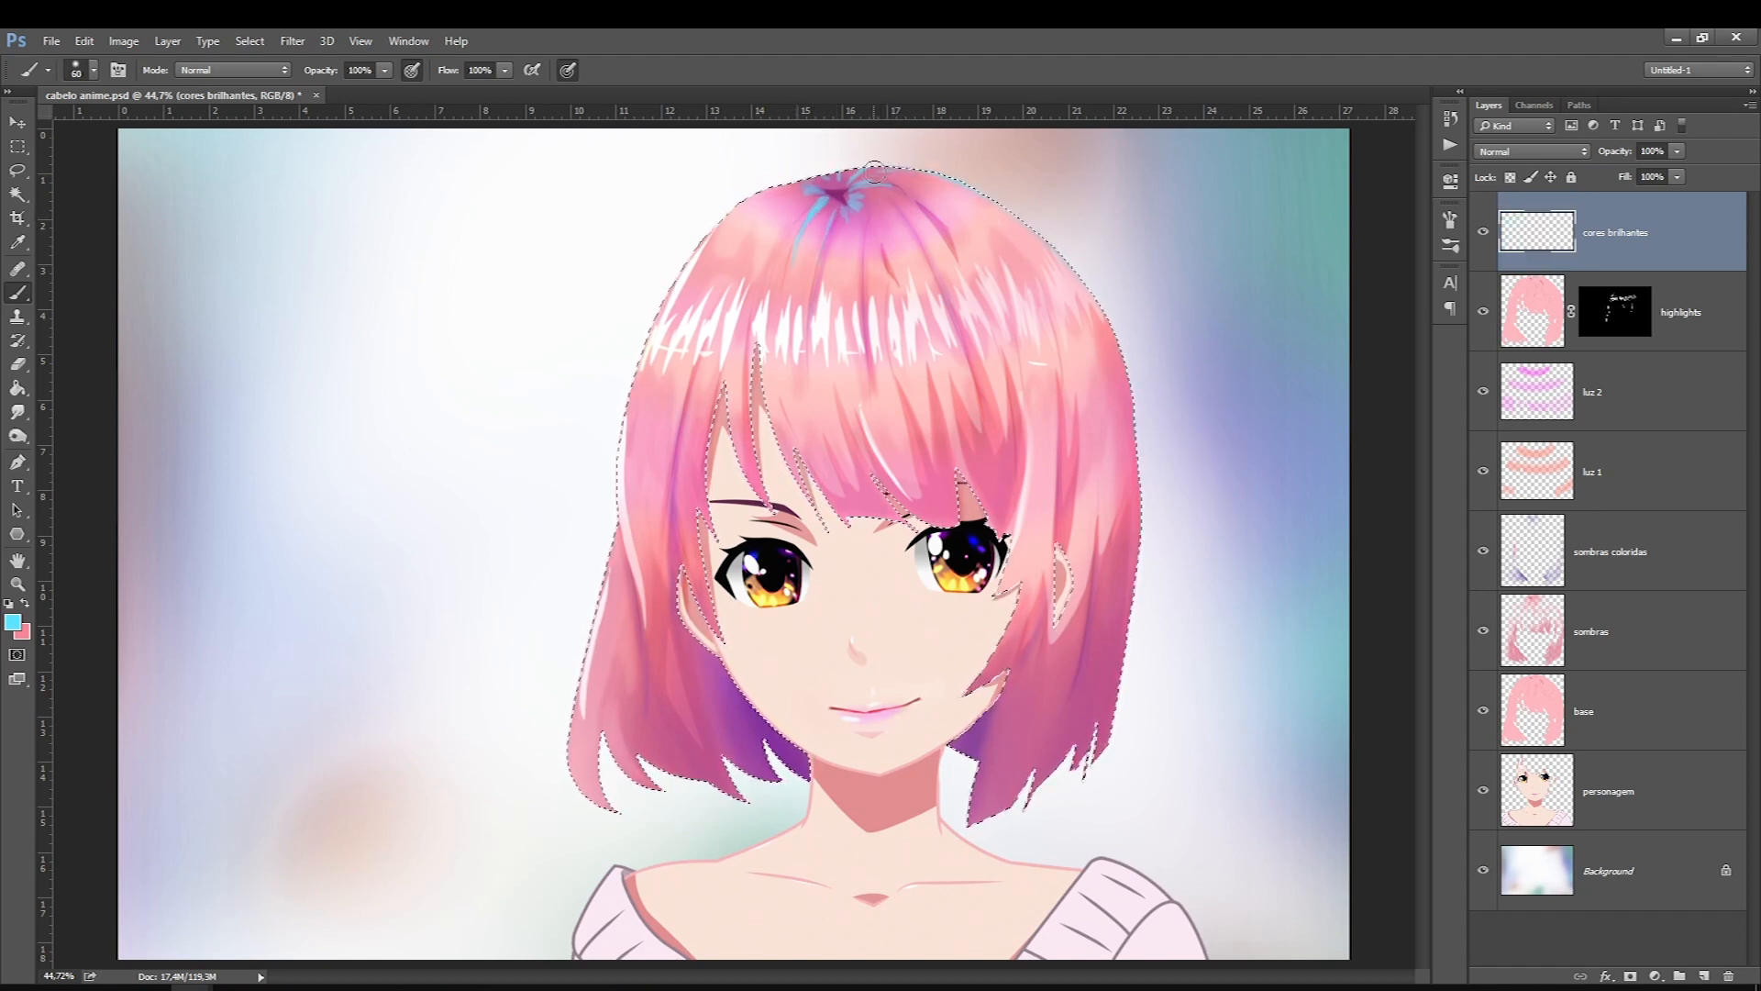
pyautogui.press(']')
pyautogui.press(']')
pyautogui.moveTo(888, 178); pyautogui.dragTo(1060, 827)
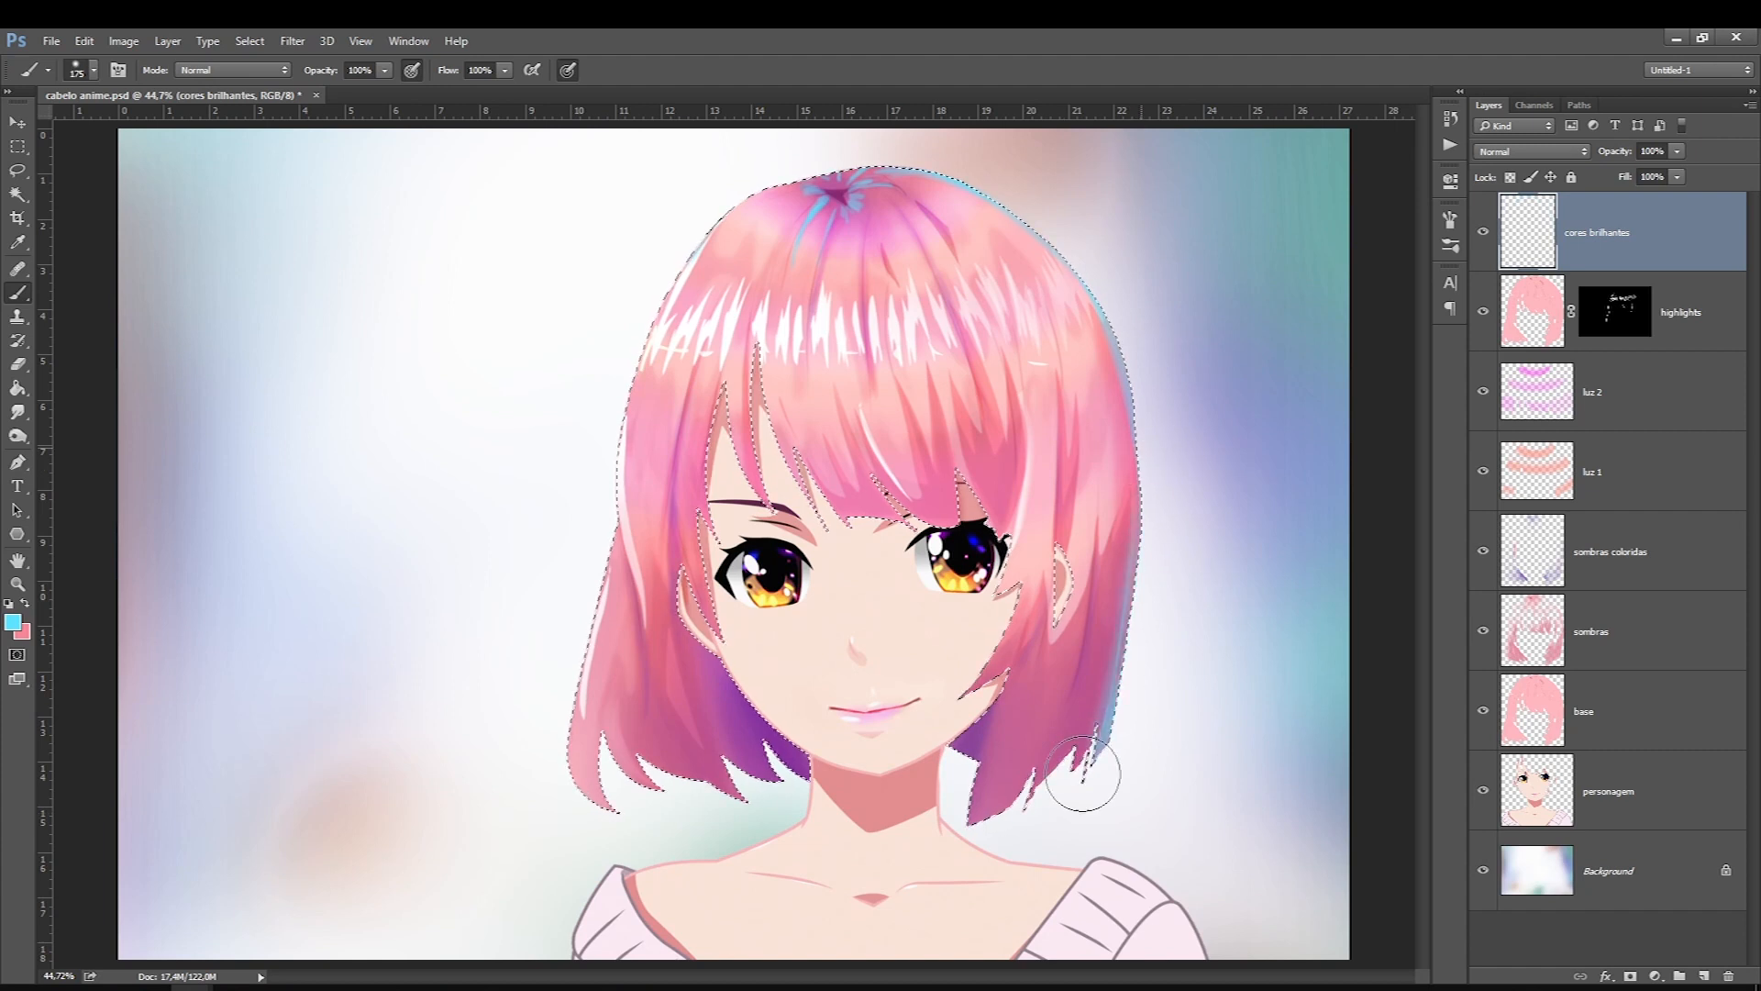
# Step: Tint the lower hair tips on both sides with soft cyan dabs from a 1000 px brush
pyautogui.press('[')
pyautogui.press('[')
pyautogui.press(']')
pyautogui.press(']')
pyautogui.press(']')
pyautogui.press(']')
pyautogui.press(']')
pyautogui.press(']')
pyautogui.press(']')
pyautogui.press(']')
pyautogui.press(']')
pyautogui.press(']')
pyautogui.press(']')
pyautogui.click(984, 881)
pyautogui.click(736, 864)
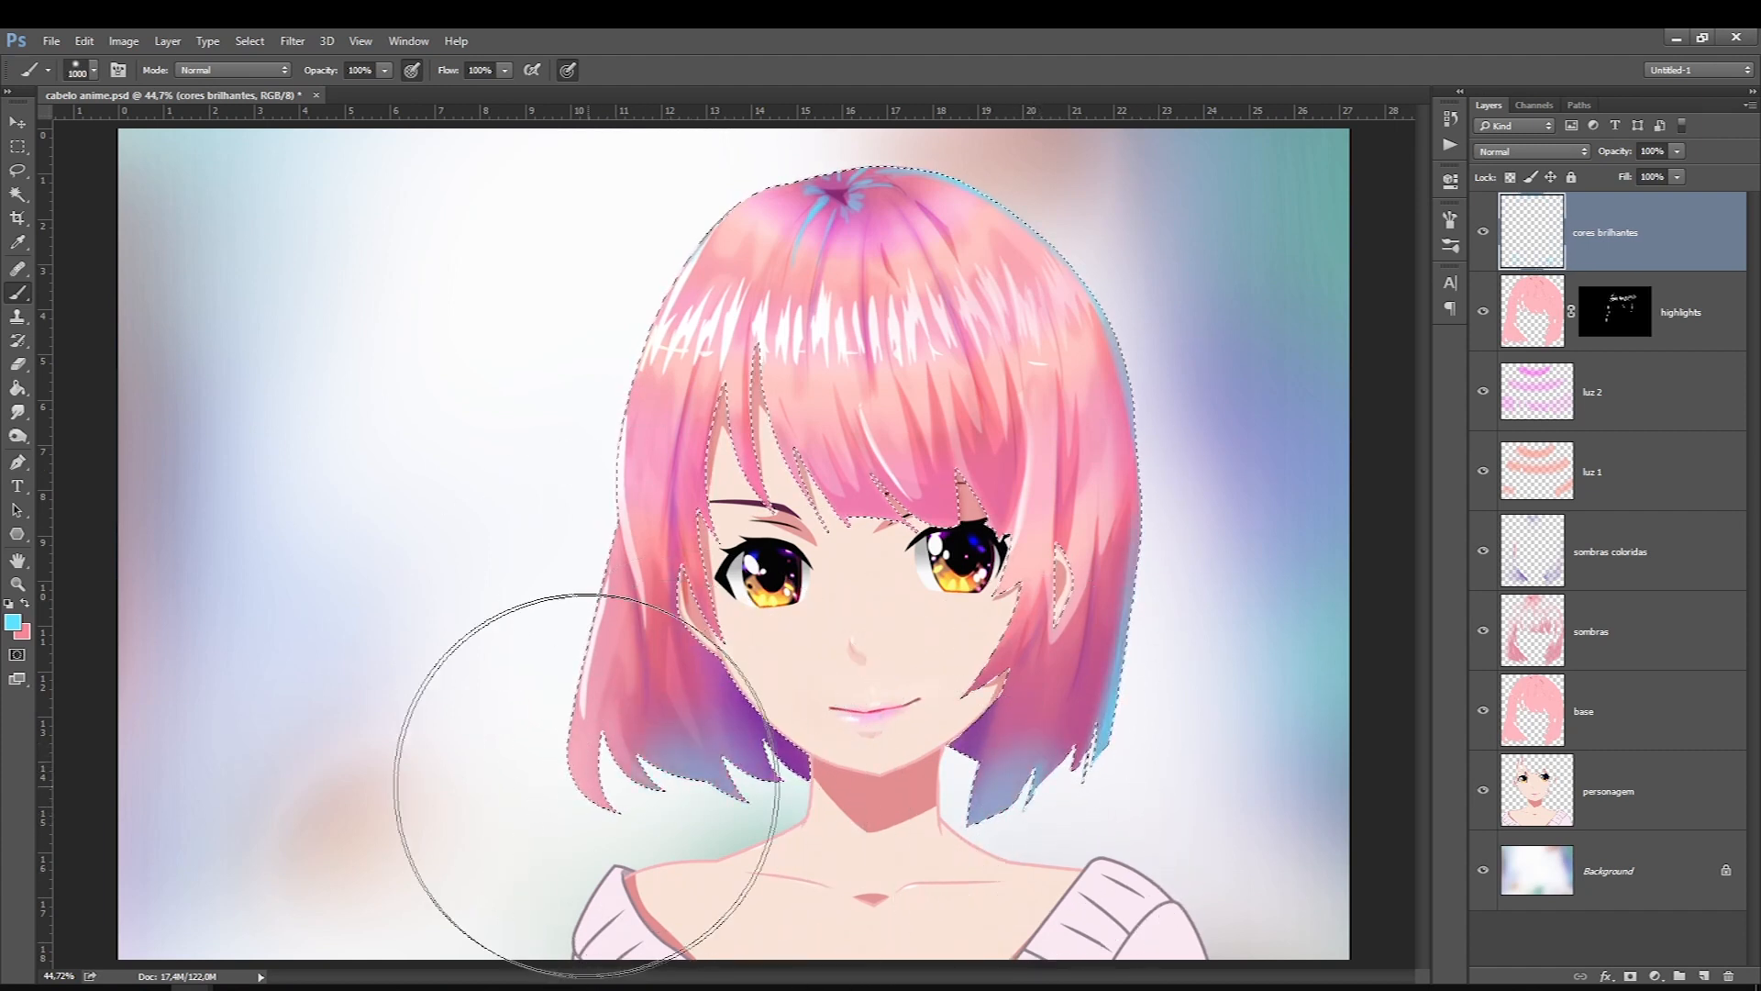
# Step: Replace the last cyan dab with a smaller tint on the left outer tips and add long thin cyan strands
pyautogui.hotkey('ctrl', 'z')
pyautogui.press('[')
pyautogui.press('[')
pyautogui.click(529, 745)
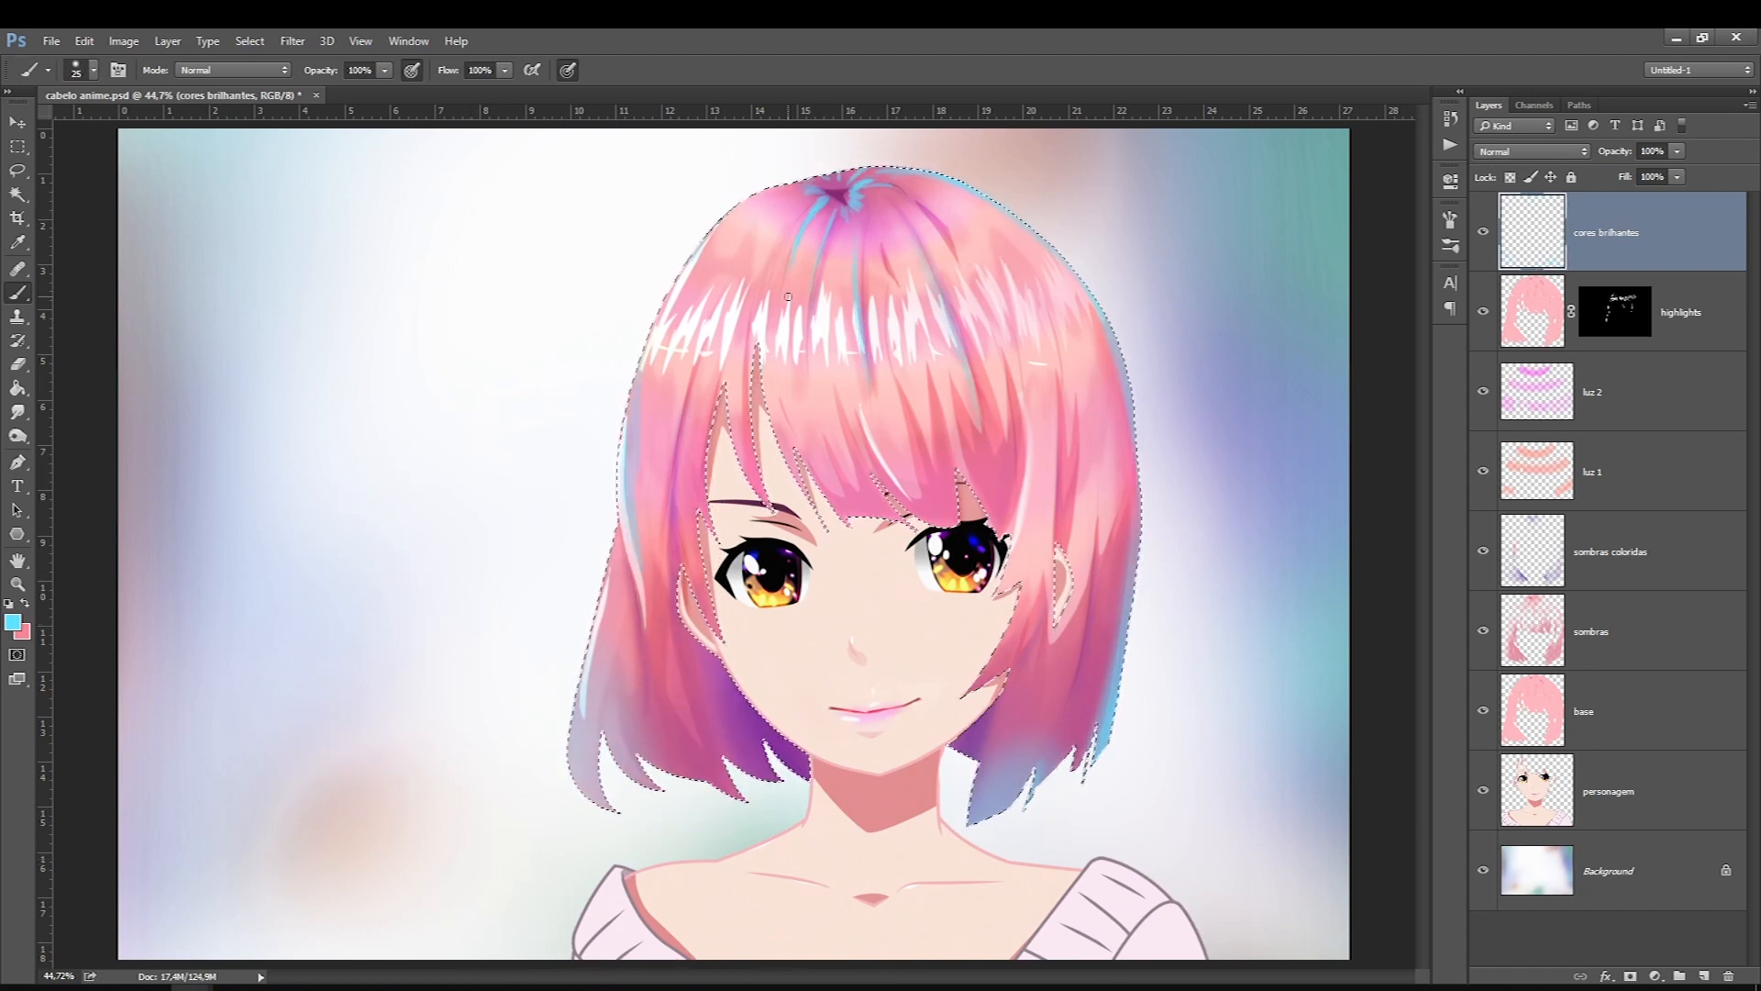
# Step: Set the cores brilhantes layer's blend mode to Hard Light and its fill to 66%
pyautogui.click(1493, 153)
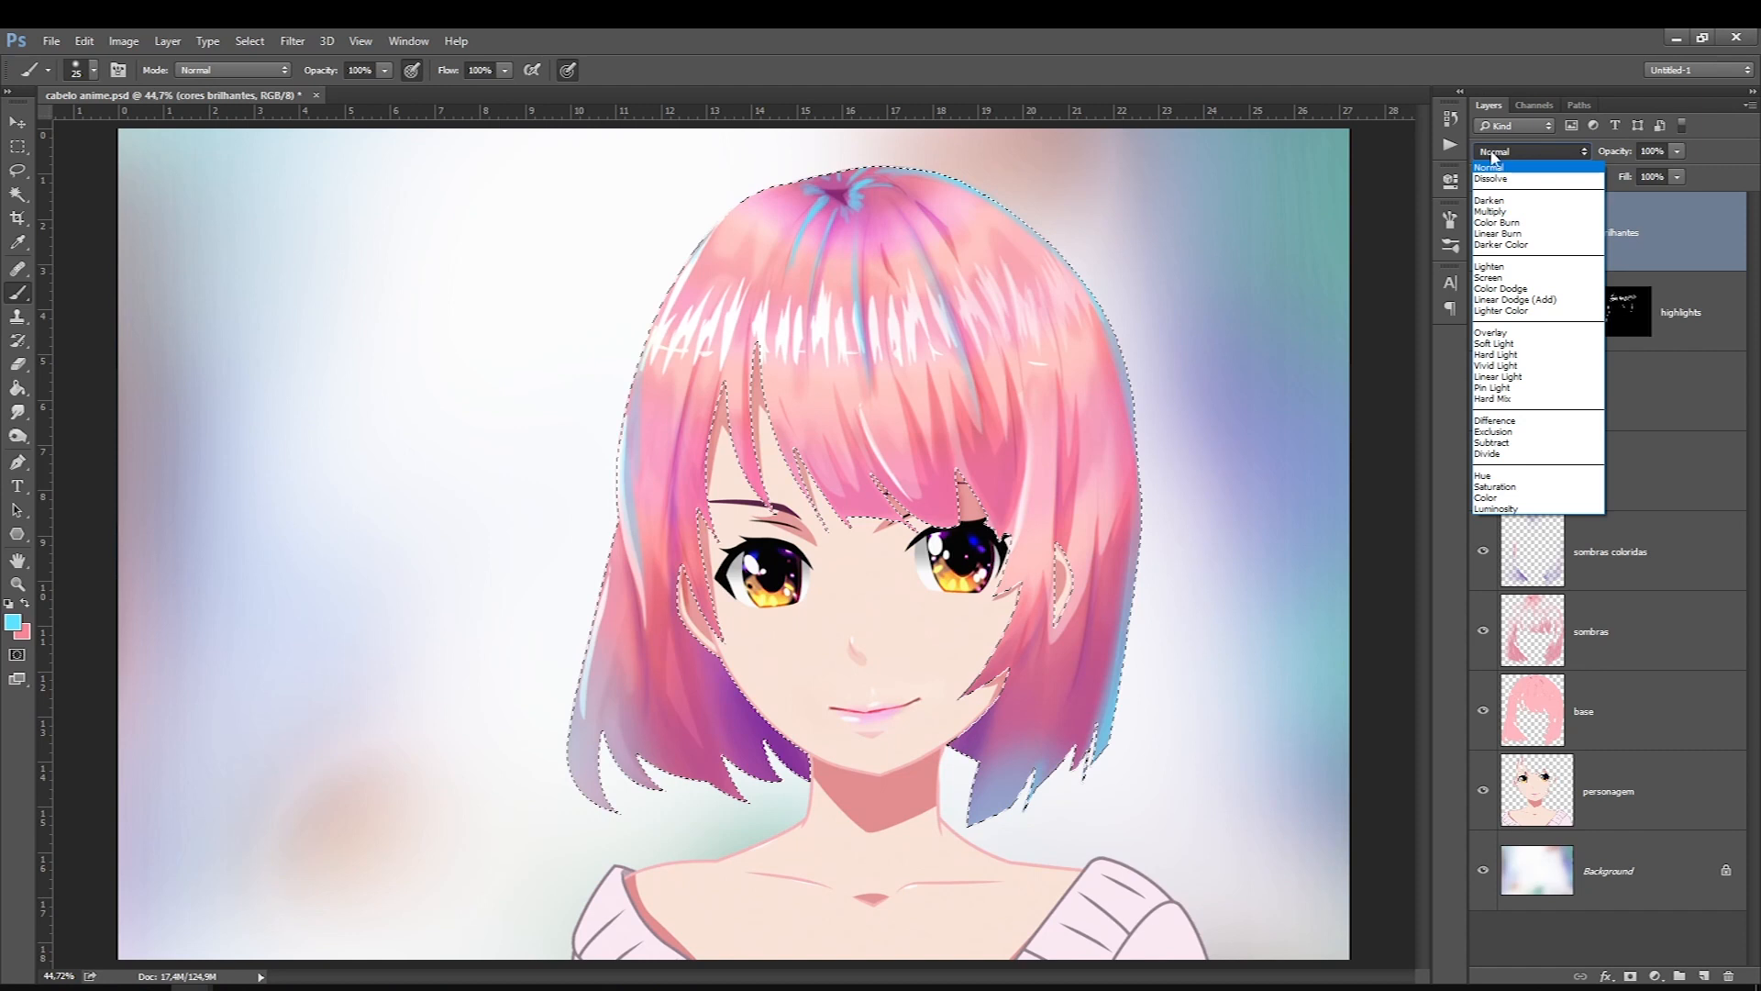
pyautogui.click(1486, 169)
pyautogui.press('Down')
pyautogui.press('Down')
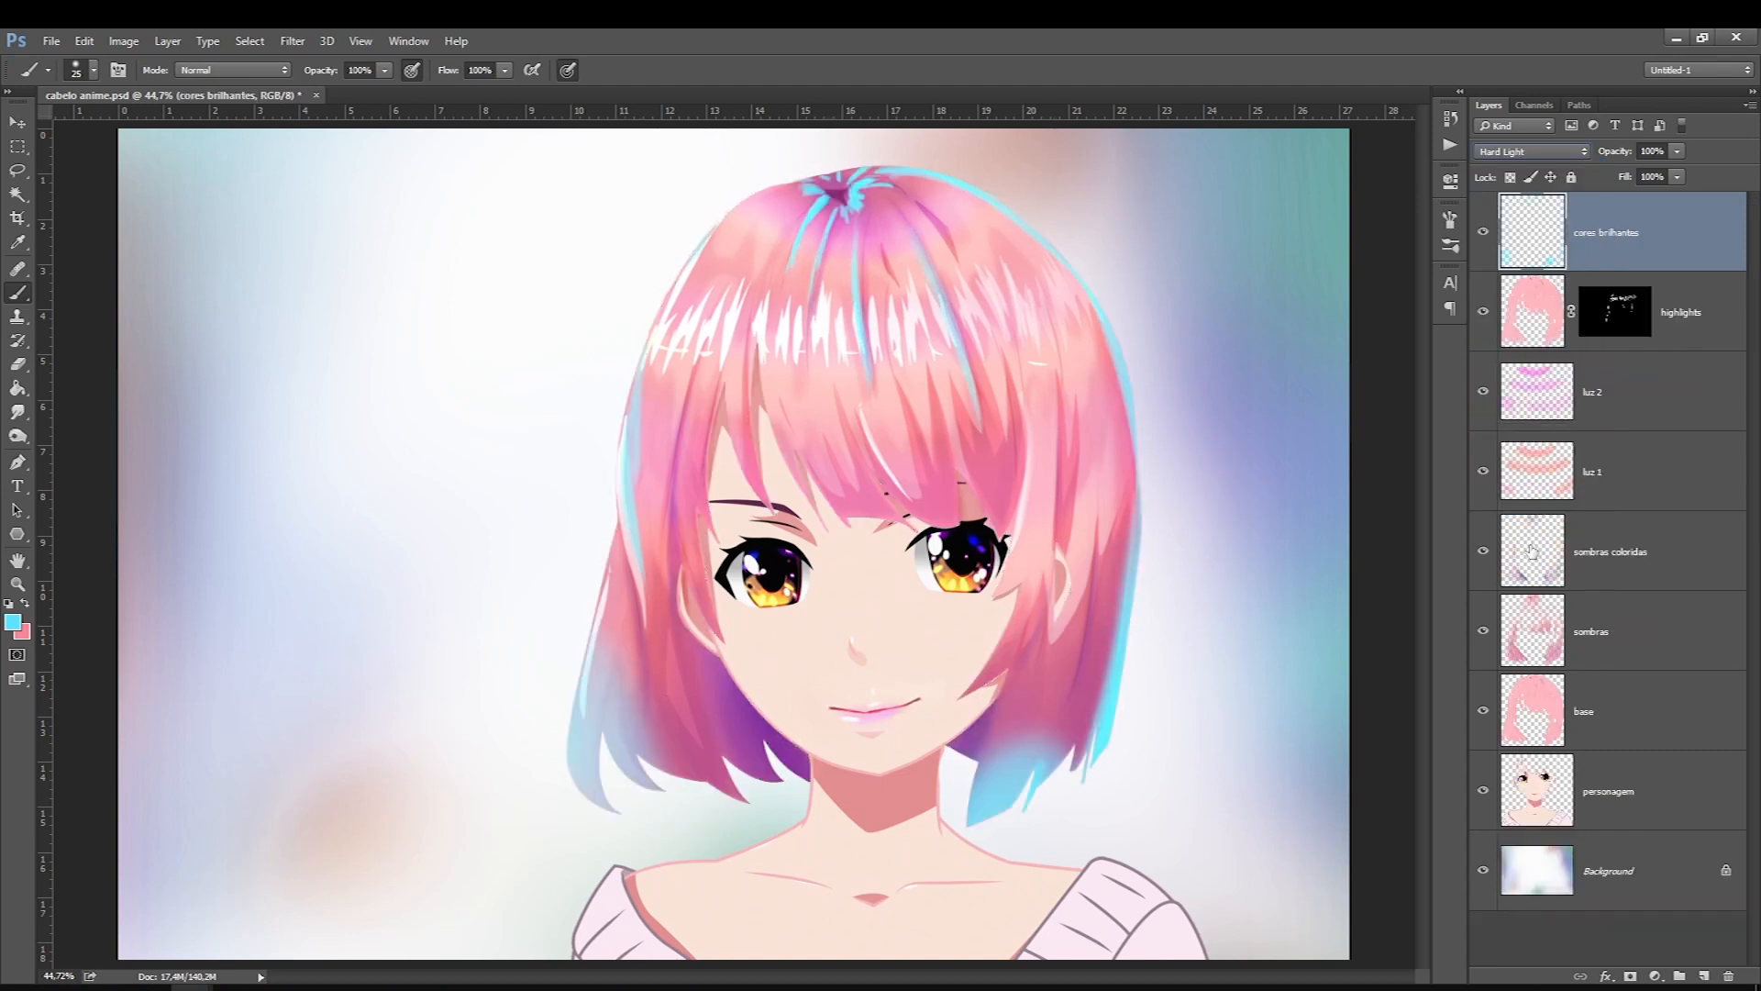
pyautogui.click(1497, 152)
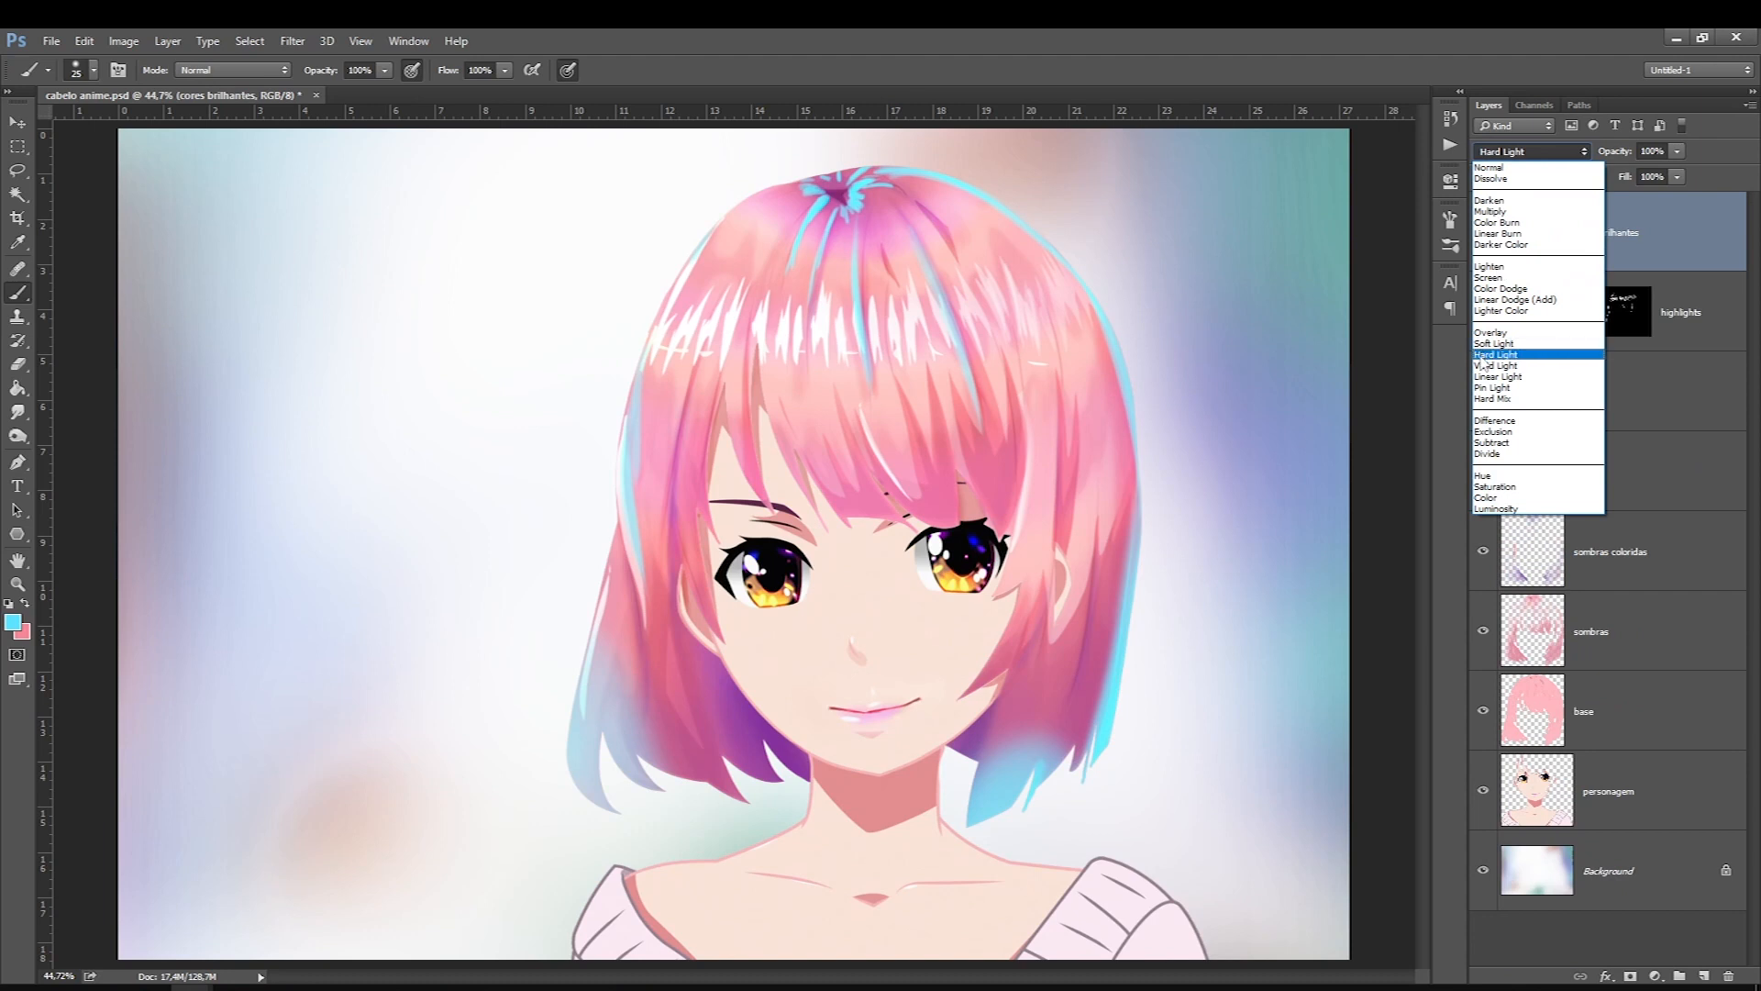
pyautogui.click(1472, 366)
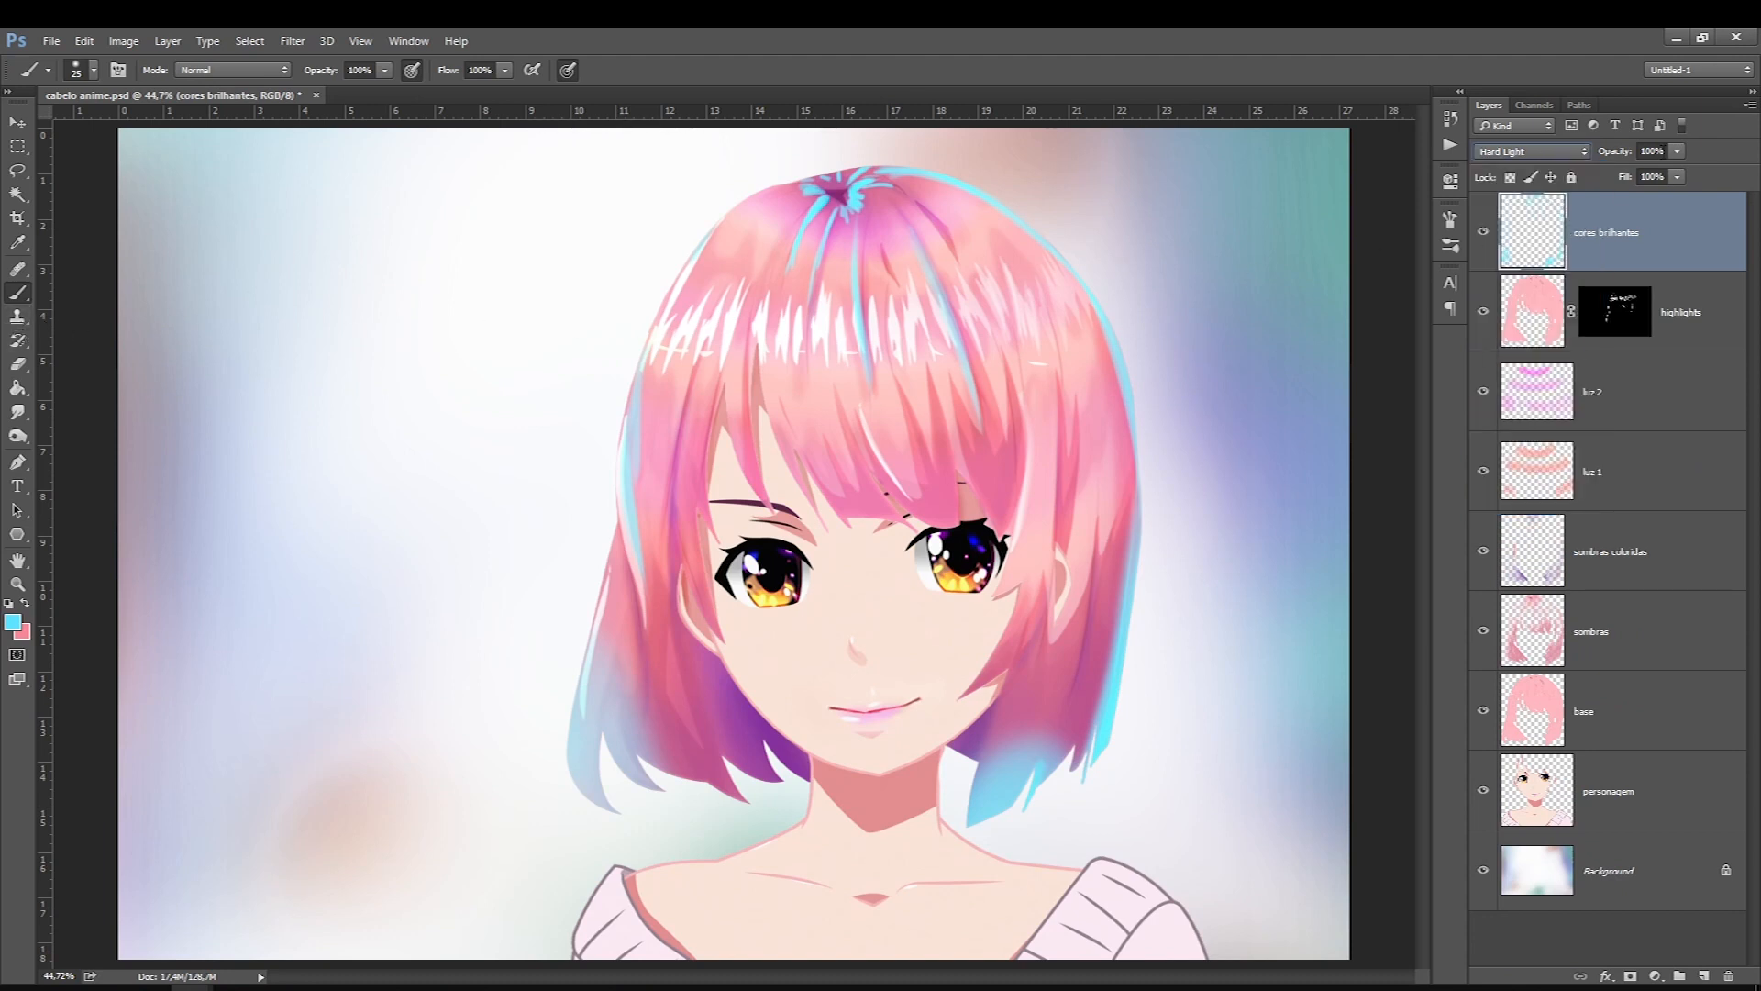
pyautogui.click(1677, 176)
pyautogui.moveTo(1679, 195); pyautogui.dragTo(1656, 199)
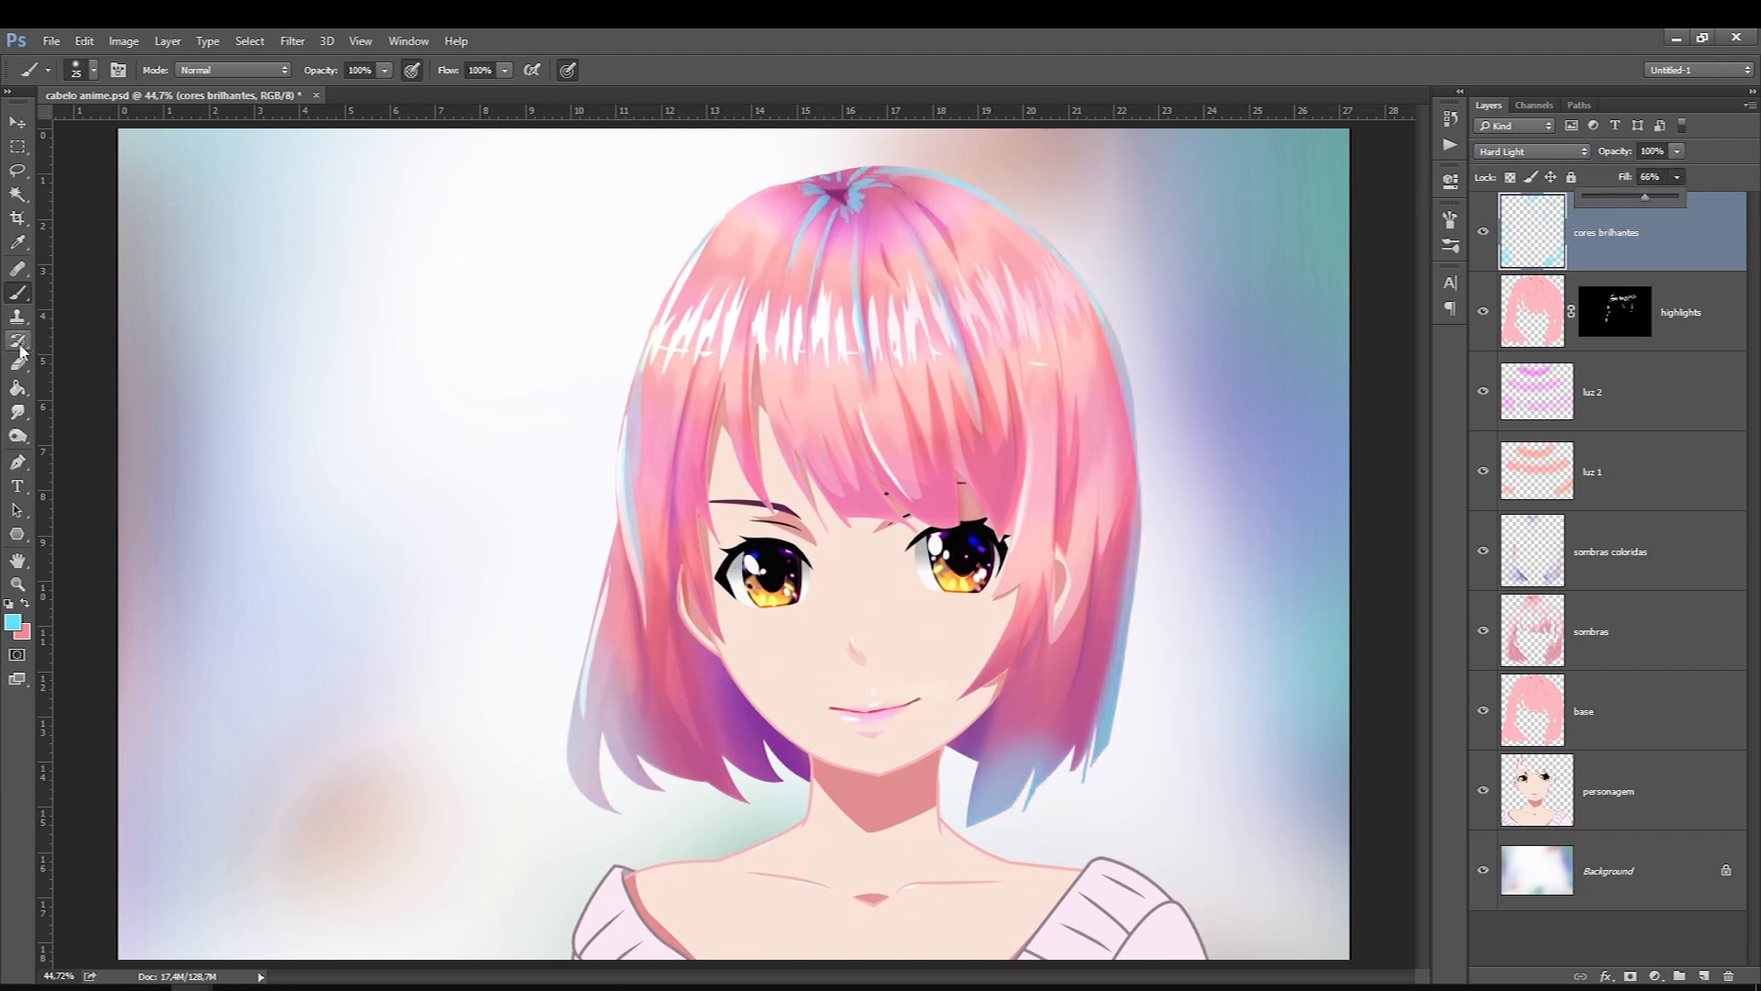
# Step: Smudge the cyan strands around the crown's parting, setting the Smudge tool's strength to 31%
pyautogui.click(18, 412)
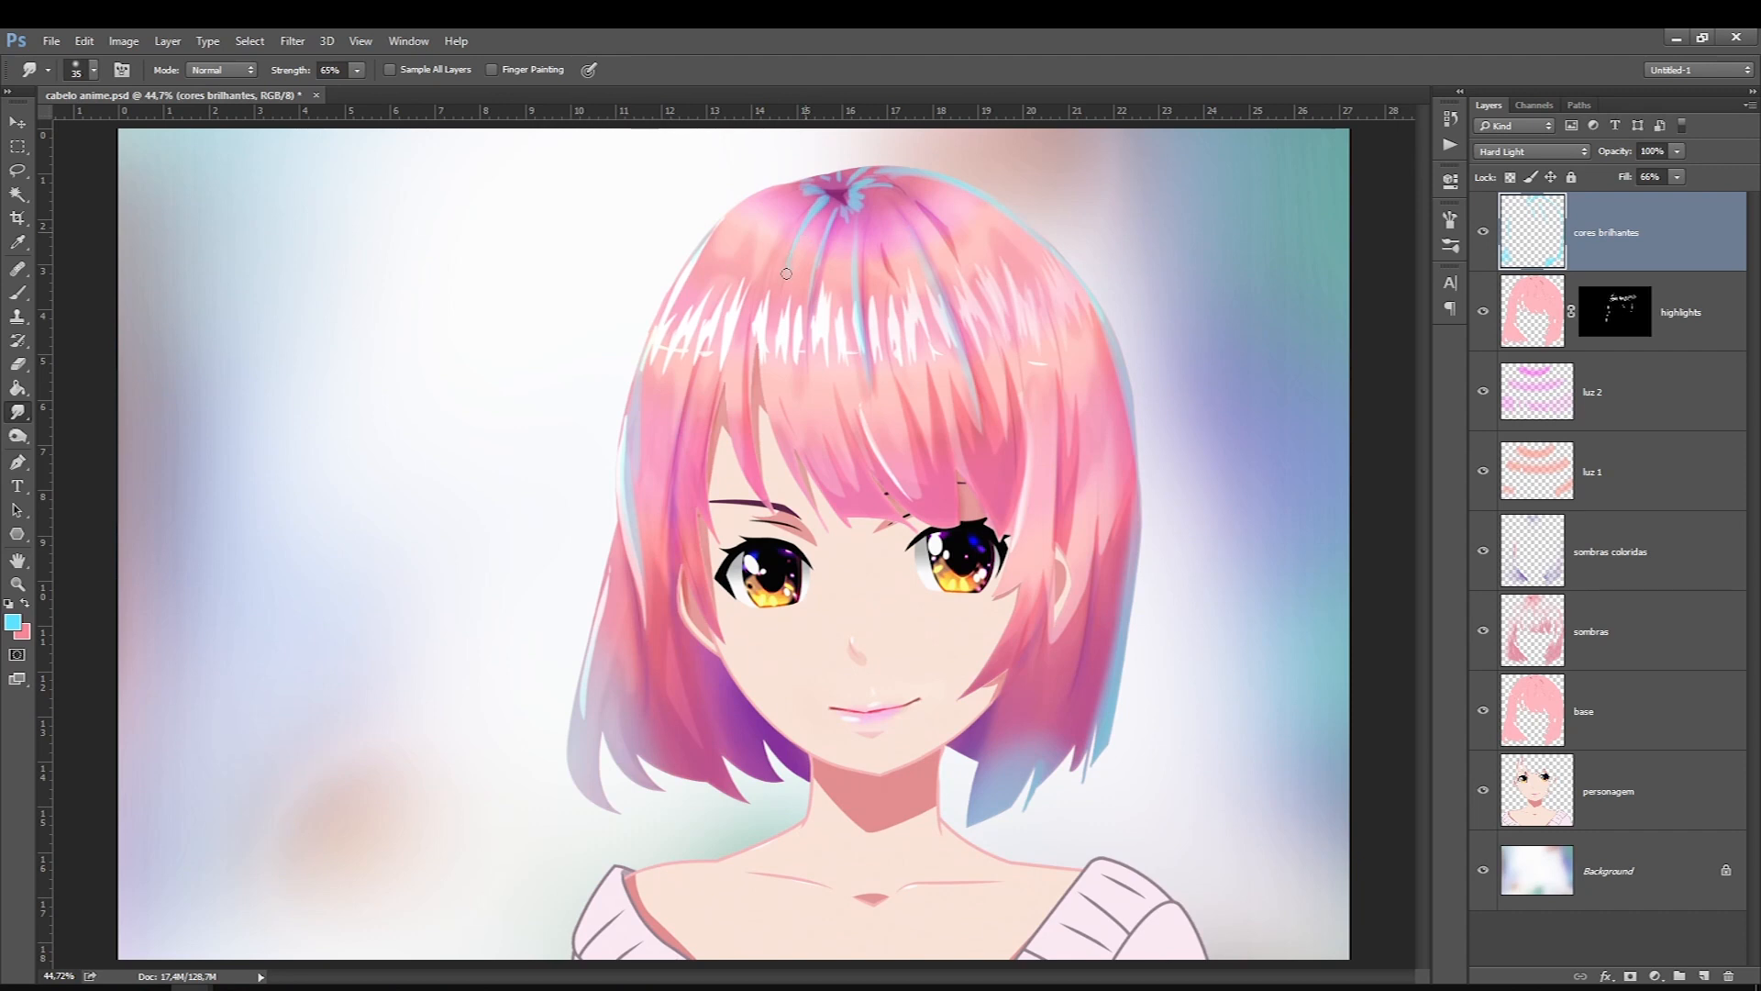
pyautogui.moveTo(858, 200); pyautogui.dragTo(864, 219)
pyautogui.press(']')
pyautogui.click(357, 70)
pyautogui.click(872, 186)
# Step: Soften the cyan accents along both outer edges of the hair with an enlarged Smudge brush of about 300 px
pyautogui.press(']')
pyautogui.press(']')
pyautogui.press(']')
pyautogui.press(']')
pyautogui.press(']')
pyautogui.press(']')
pyautogui.press(']')
pyautogui.press(']')
pyautogui.press(']')
pyautogui.press(']')
pyautogui.press('[')
pyautogui.press('[')
pyautogui.press('[')
pyautogui.press('[')
pyautogui.press('[')
pyautogui.press('[')
pyautogui.press('[')
pyautogui.press(']')
pyautogui.press(']')
pyautogui.press(']')
pyautogui.press(']')
pyautogui.press(']')
pyautogui.press(']')
pyautogui.moveTo(655, 485)
pyautogui.mouseDown()
pyautogui.moveTo(630, 413)
pyautogui.moveTo(637, 400)
pyautogui.moveTo(655, 427)
pyautogui.moveTo(638, 356)
pyautogui.mouseUp()
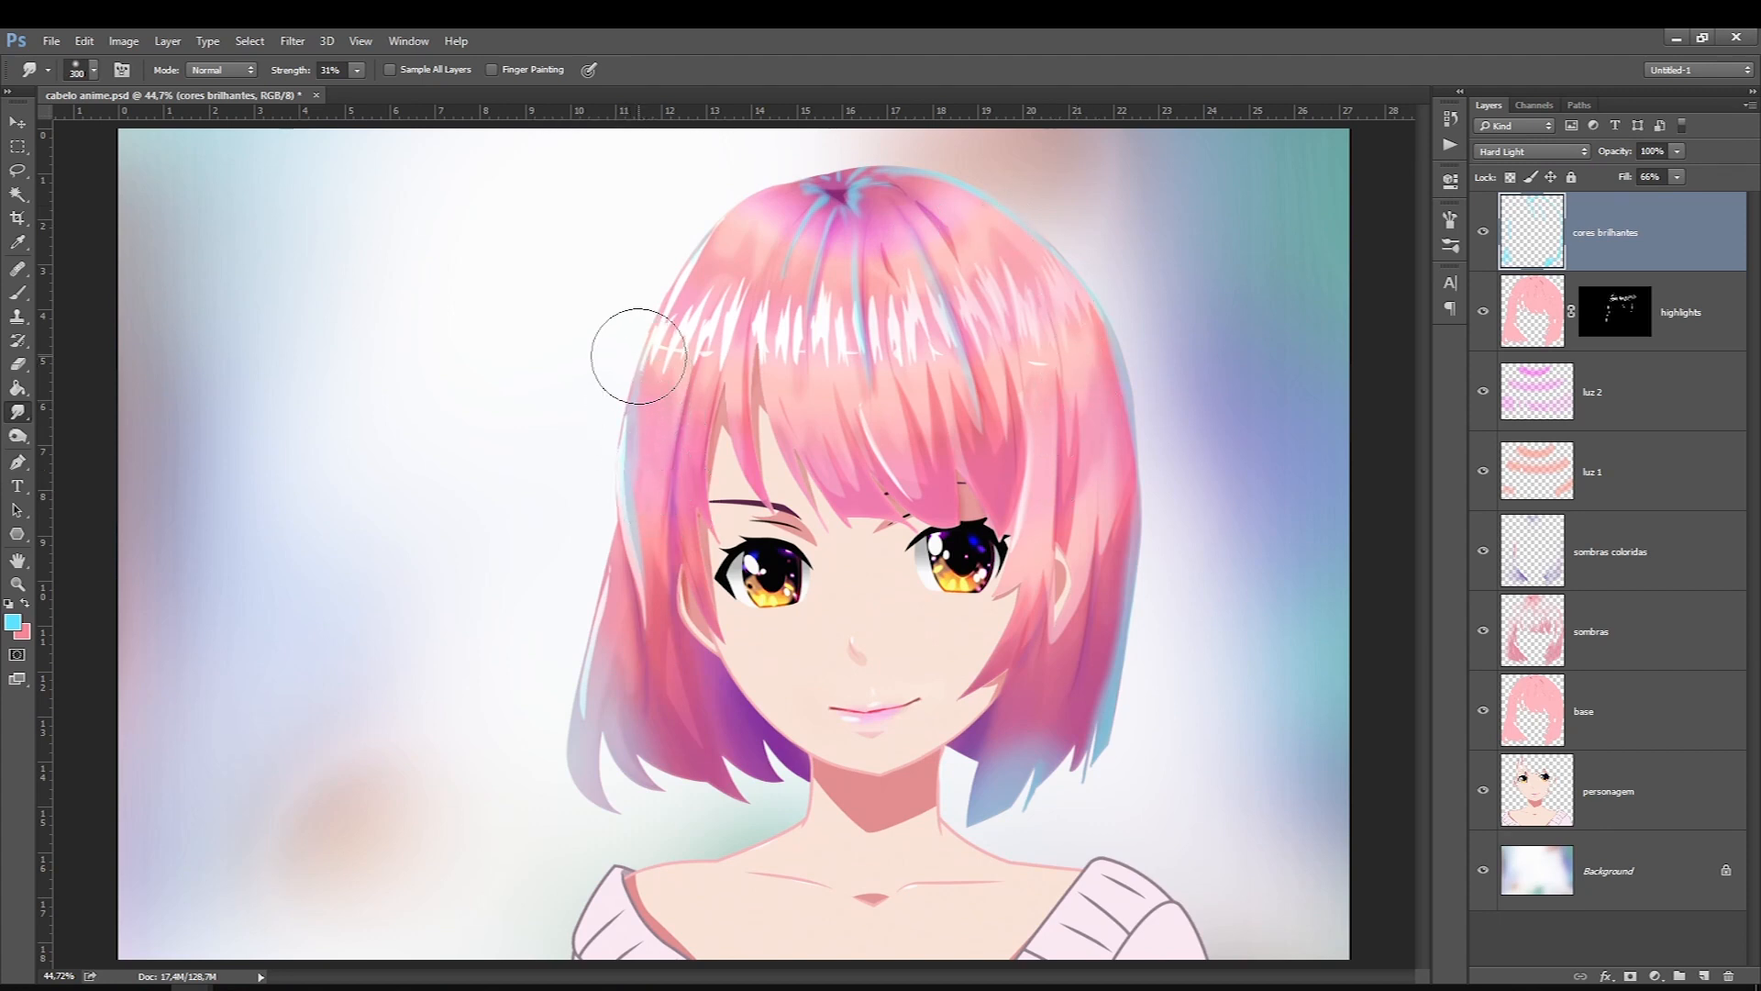
pyautogui.moveTo(1013, 218)
pyautogui.mouseDown()
pyautogui.moveTo(1113, 320)
pyautogui.moveTo(1118, 377)
pyautogui.mouseUp()
# Step: Examine the effect of the sombras layer by hiding and showing it
pyautogui.click(1484, 633)
pyautogui.click(1483, 633)
pyautogui.click(1526, 638)
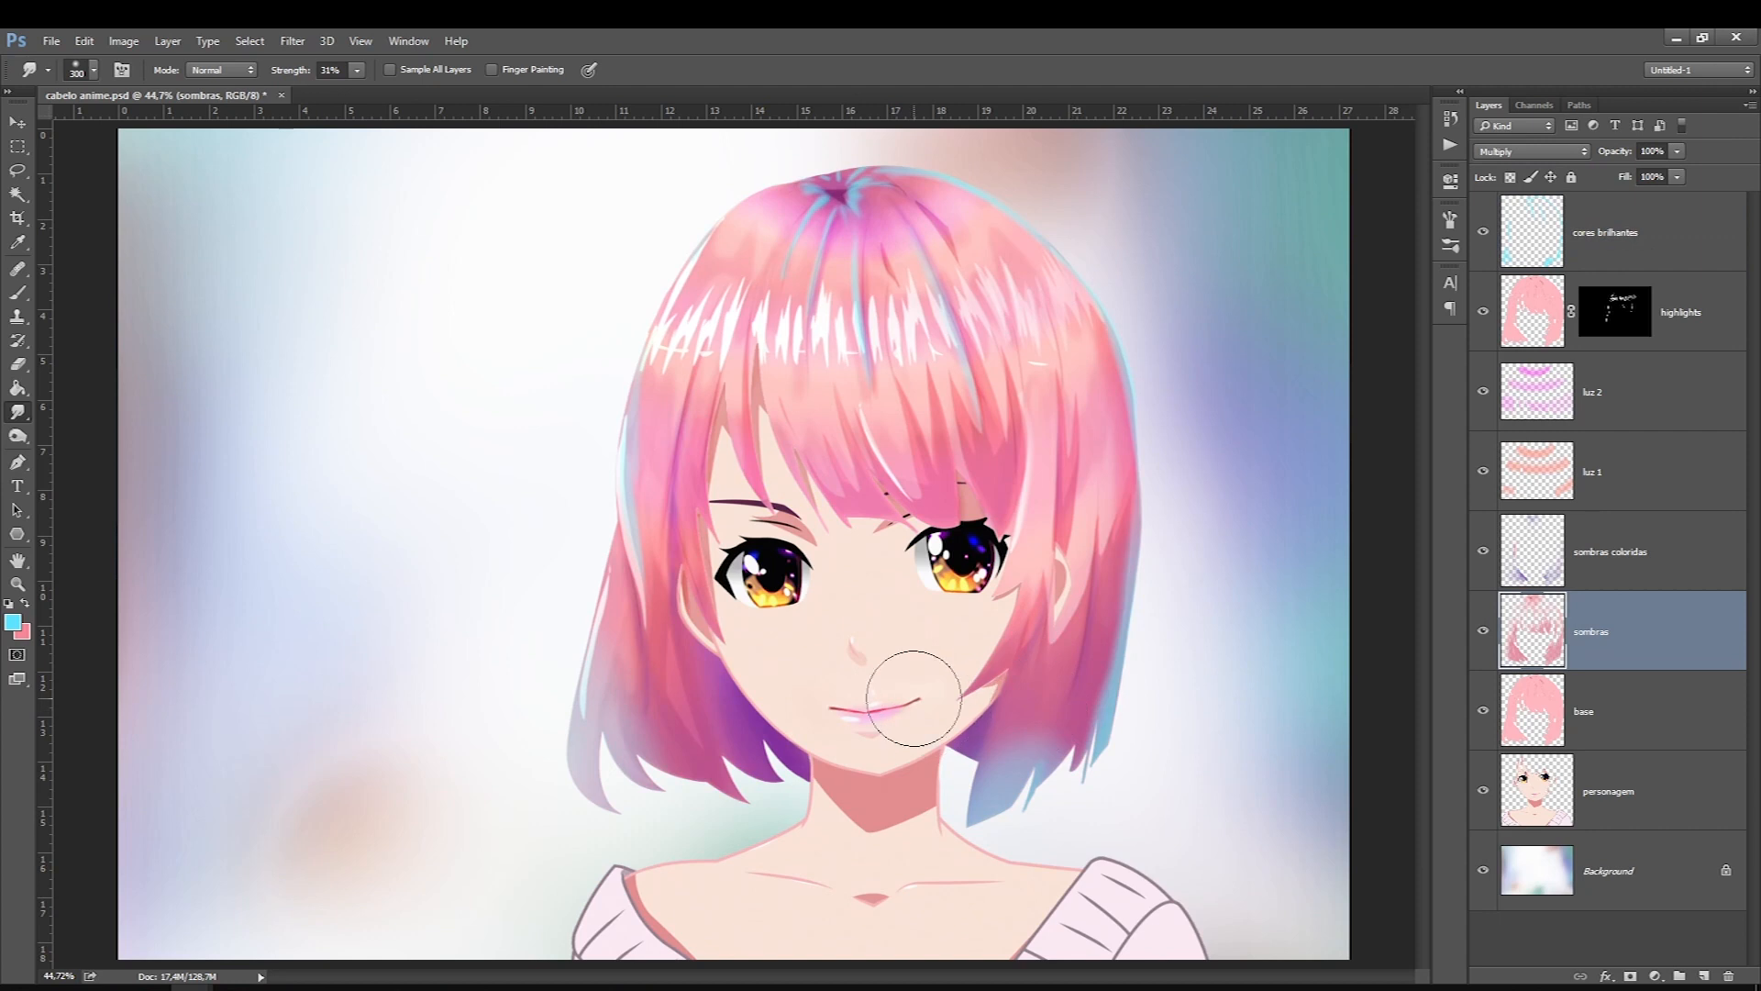
# Step: Activate the sombras coloridas layer, check its effect, and load the base layer's hair shape as a selection
pyautogui.click(1633, 537)
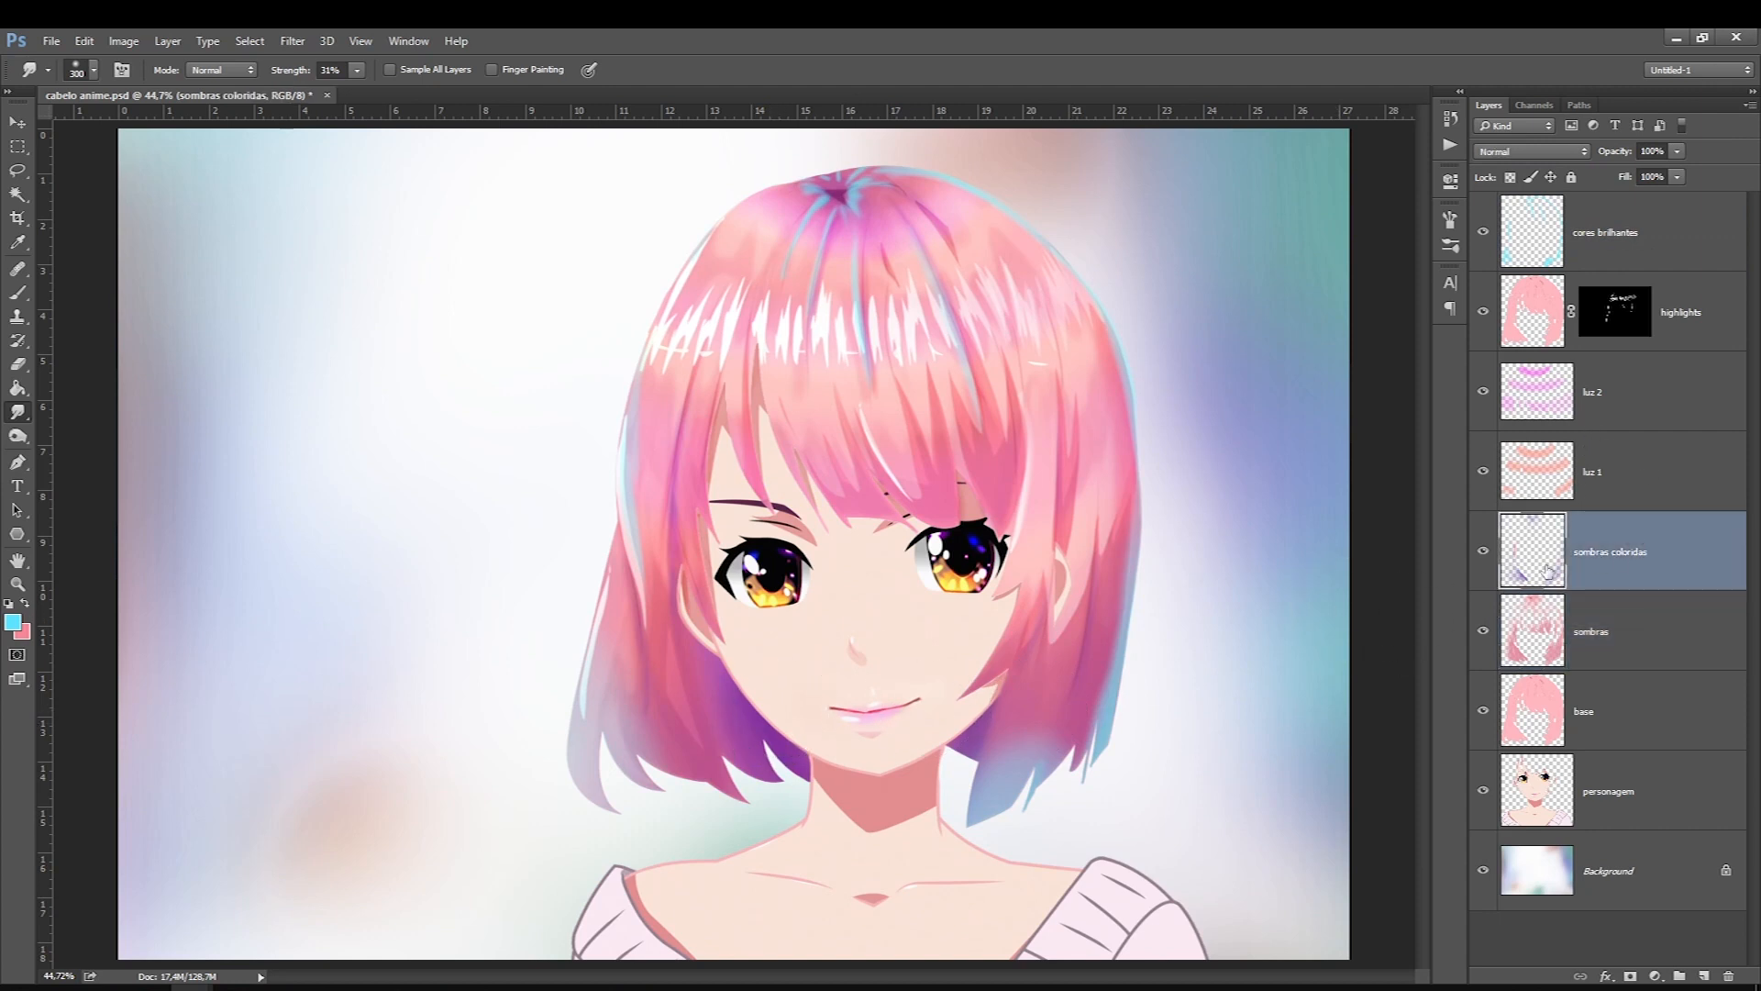
pyautogui.click(1484, 551)
pyautogui.click(1485, 551)
pyautogui.click(1484, 550)
pyautogui.click(1484, 550)
pyautogui.click(1484, 550)
pyautogui.keyDown('ctrl'); pyautogui.click(1544, 725); pyautogui.keyUp('ctrl')
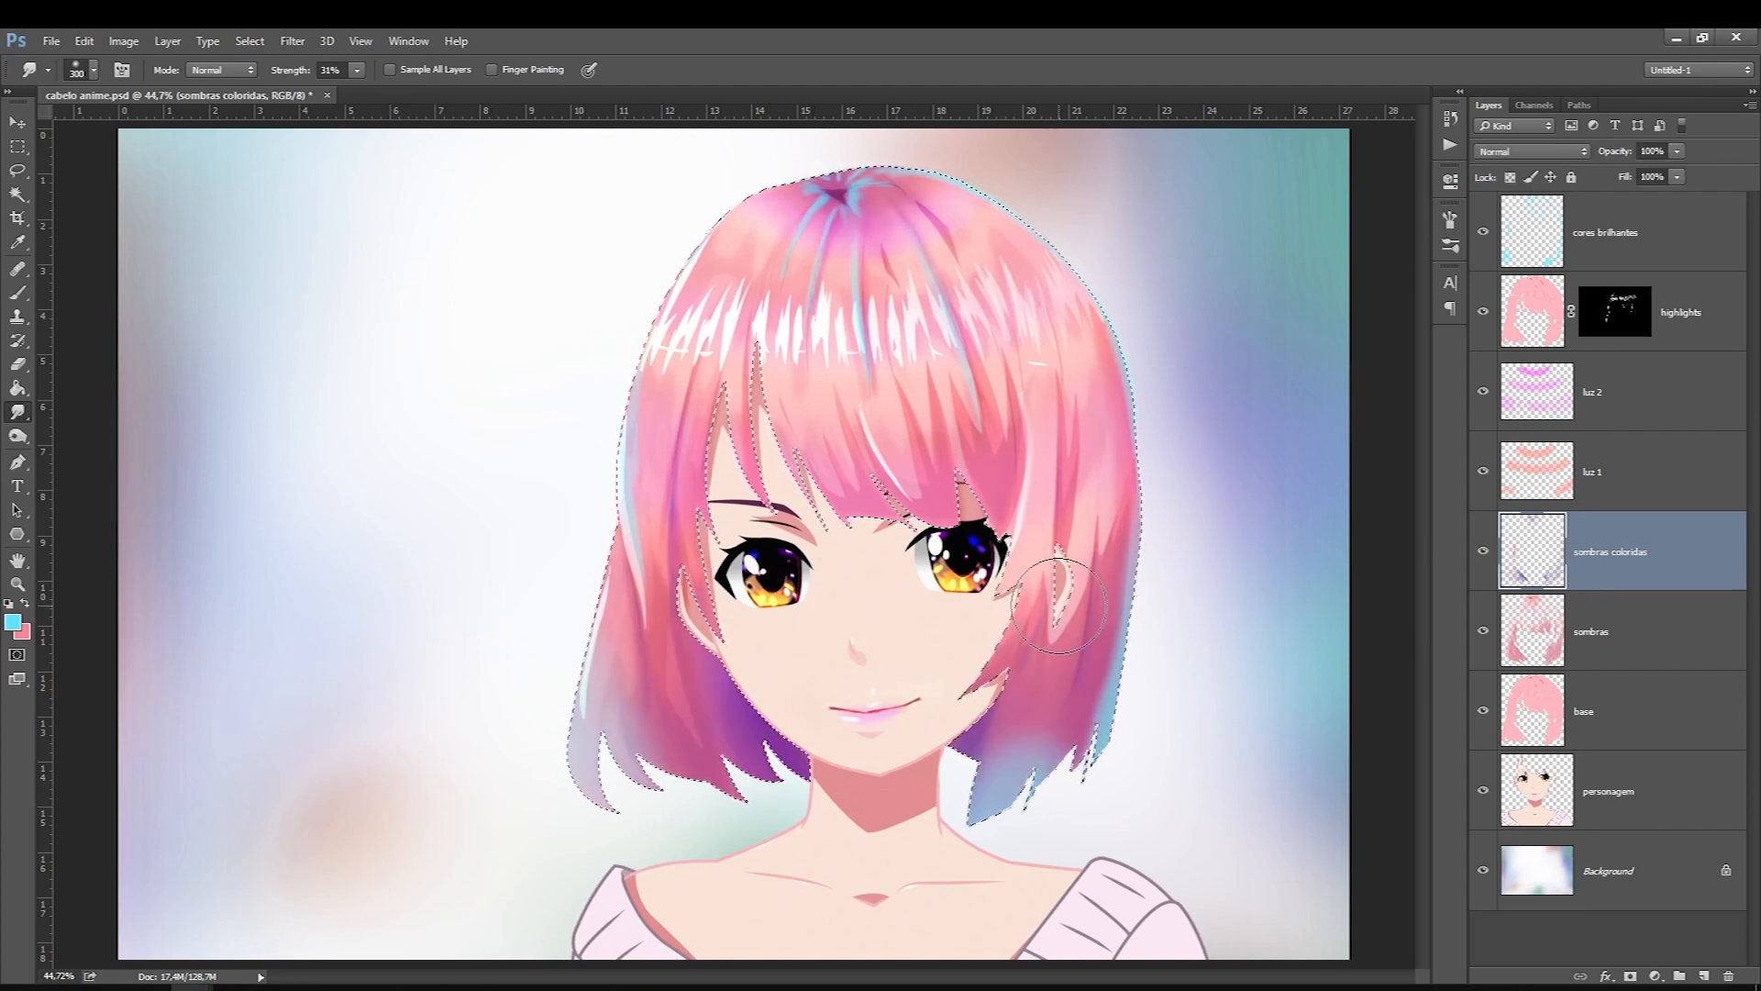
# Step: Sample the purple of the inner hair, darken it to #56075d as foreground colour, and set the brush opacity to 48%
pyautogui.click(12, 622)
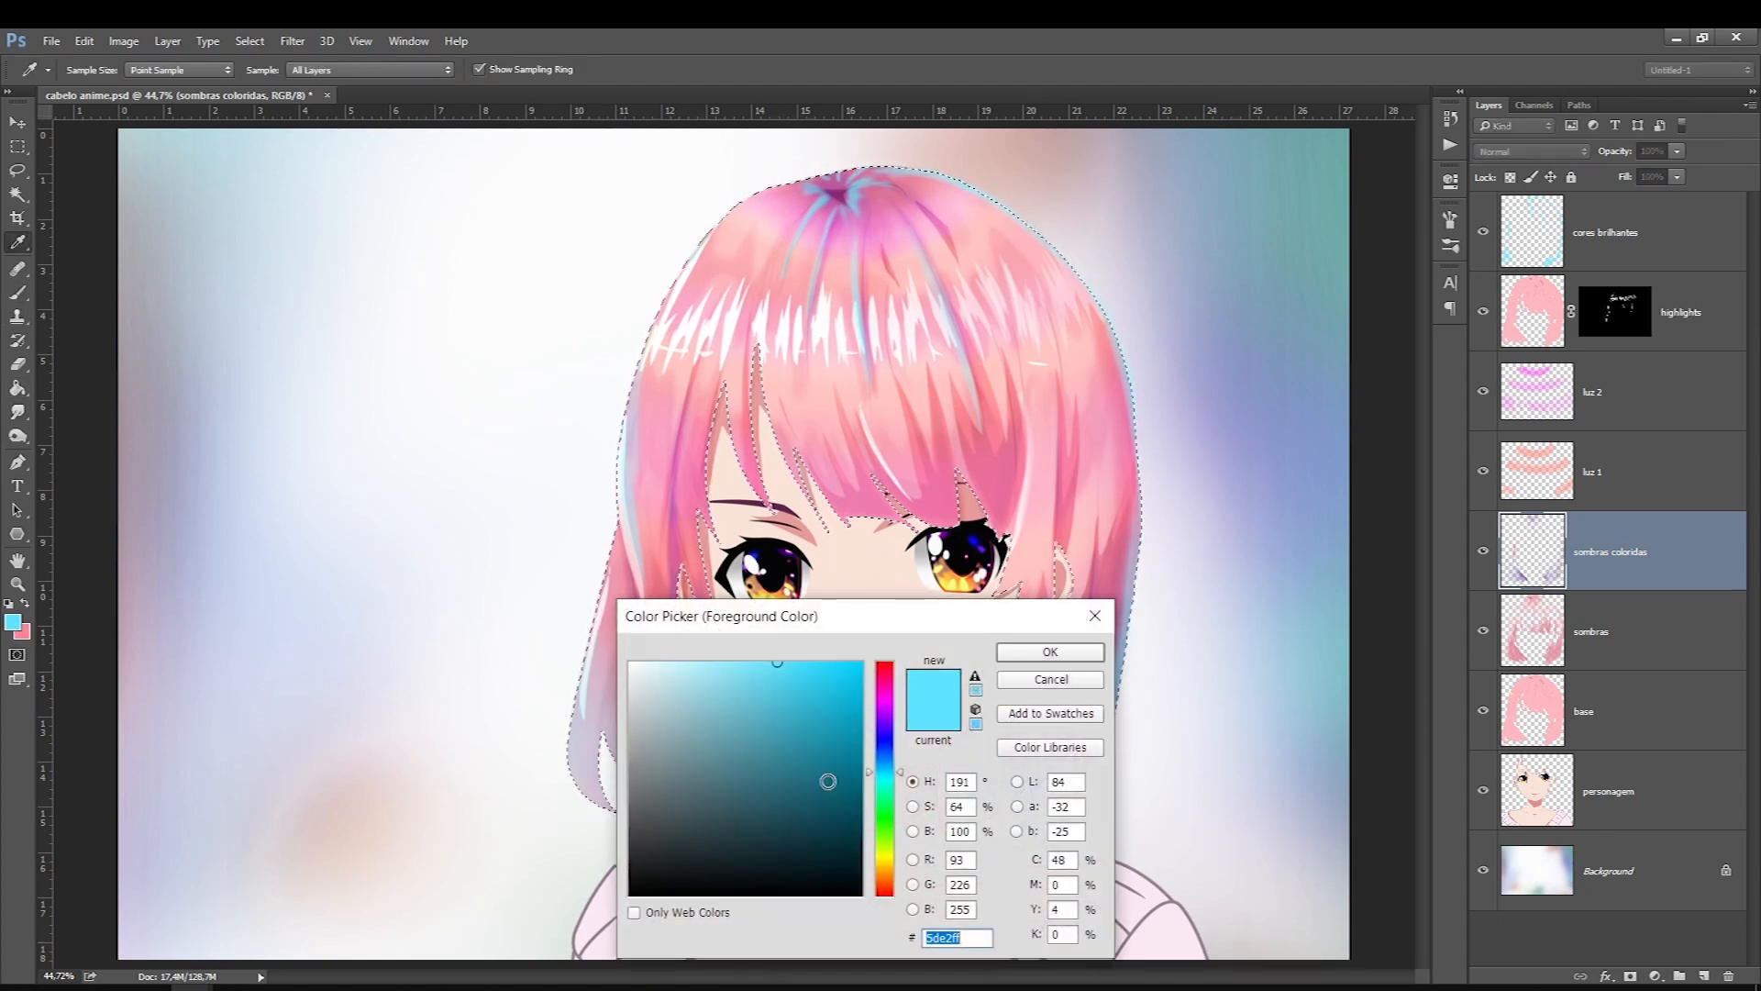
pyautogui.moveTo(659, 622); pyautogui.dragTo(818, 625)
pyautogui.click(731, 690)
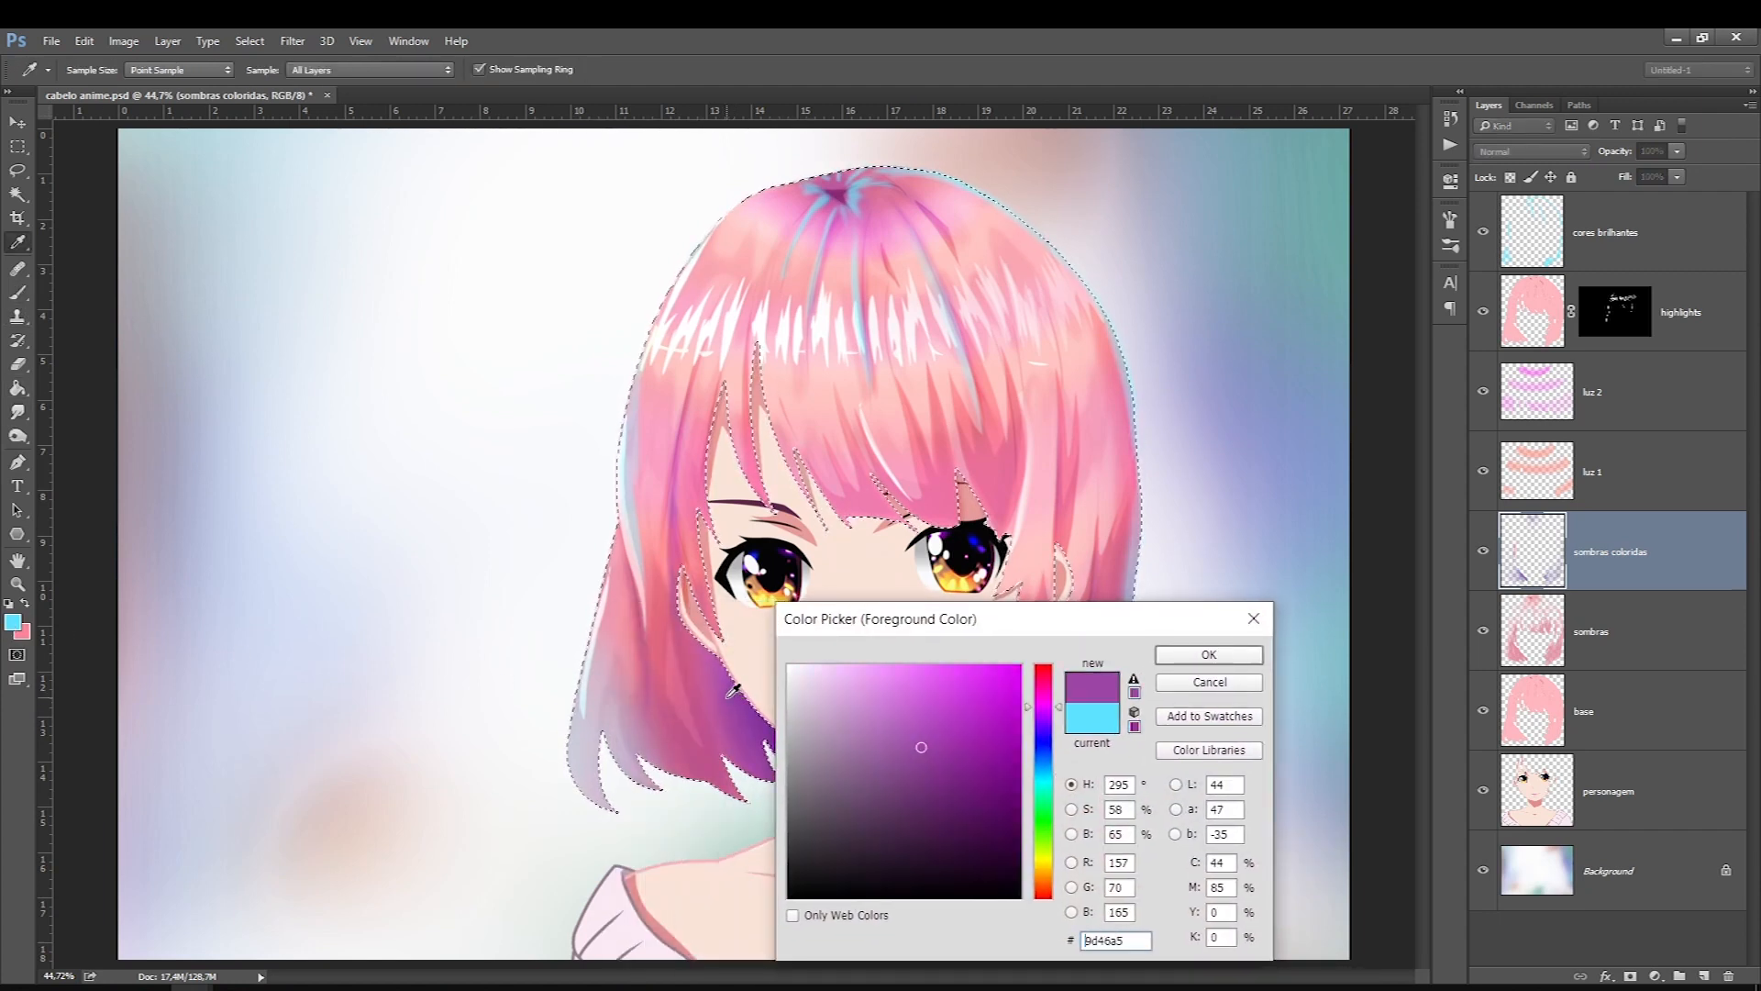
pyautogui.moveTo(897, 760); pyautogui.dragTo(1003, 807)
pyautogui.press('Return')
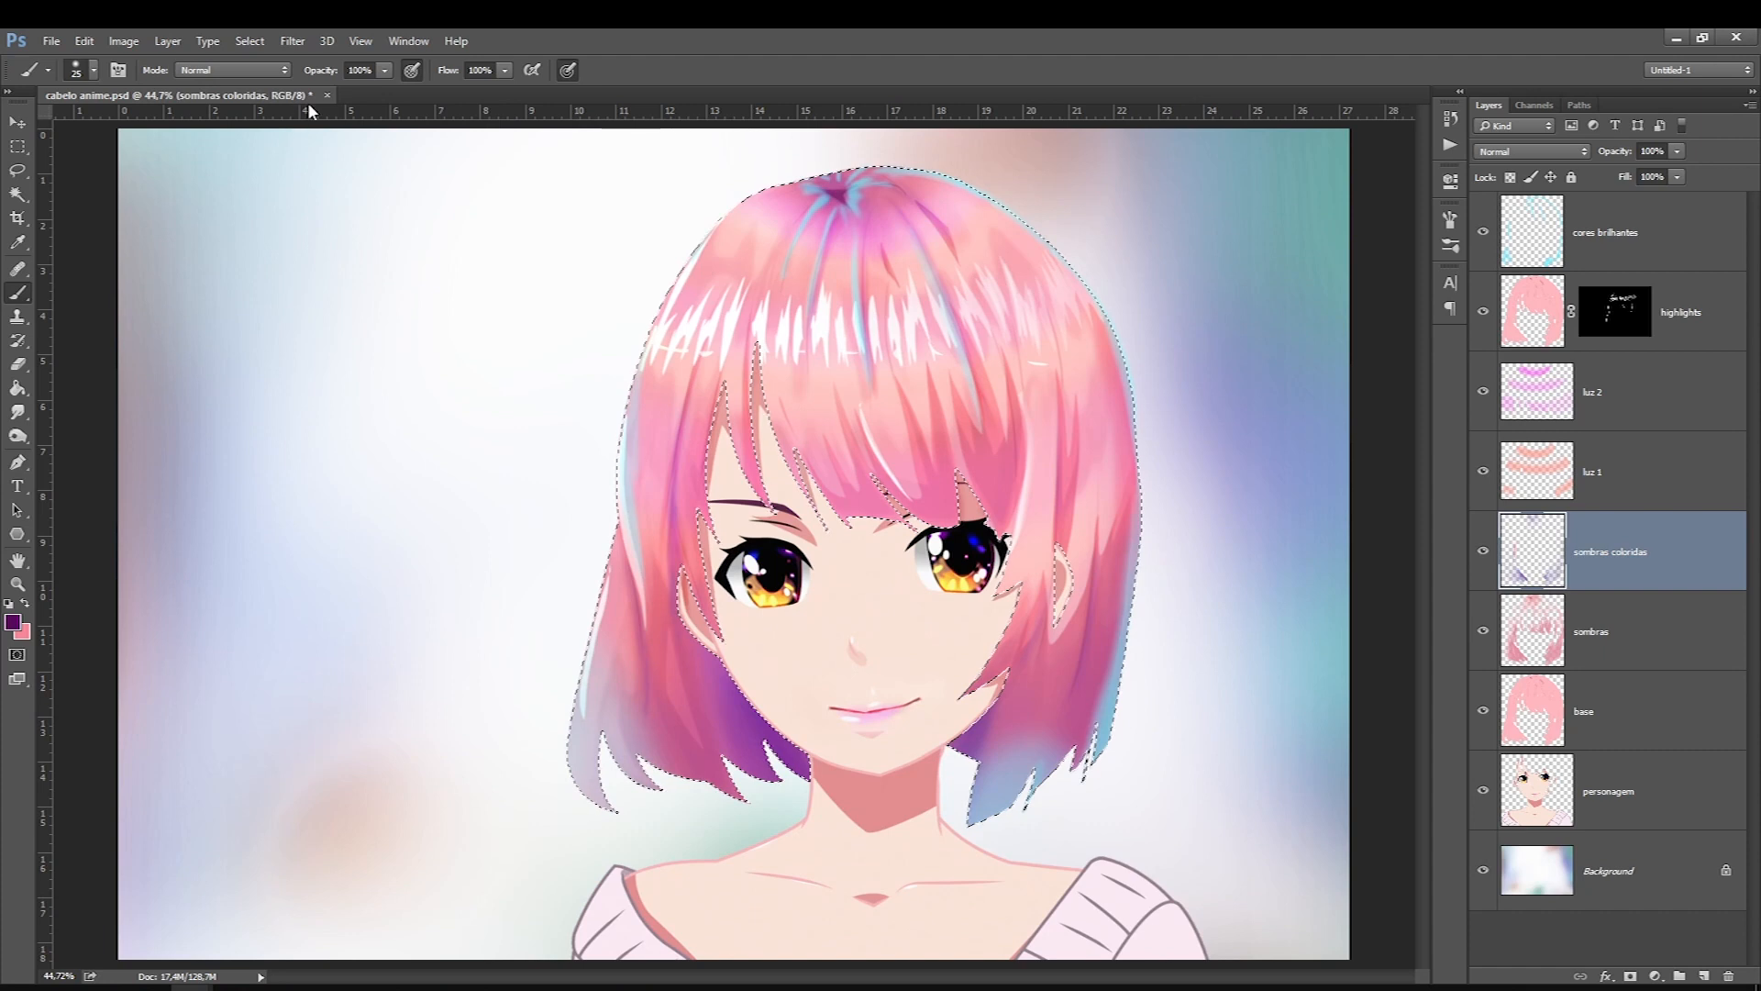
pyautogui.click(385, 70)
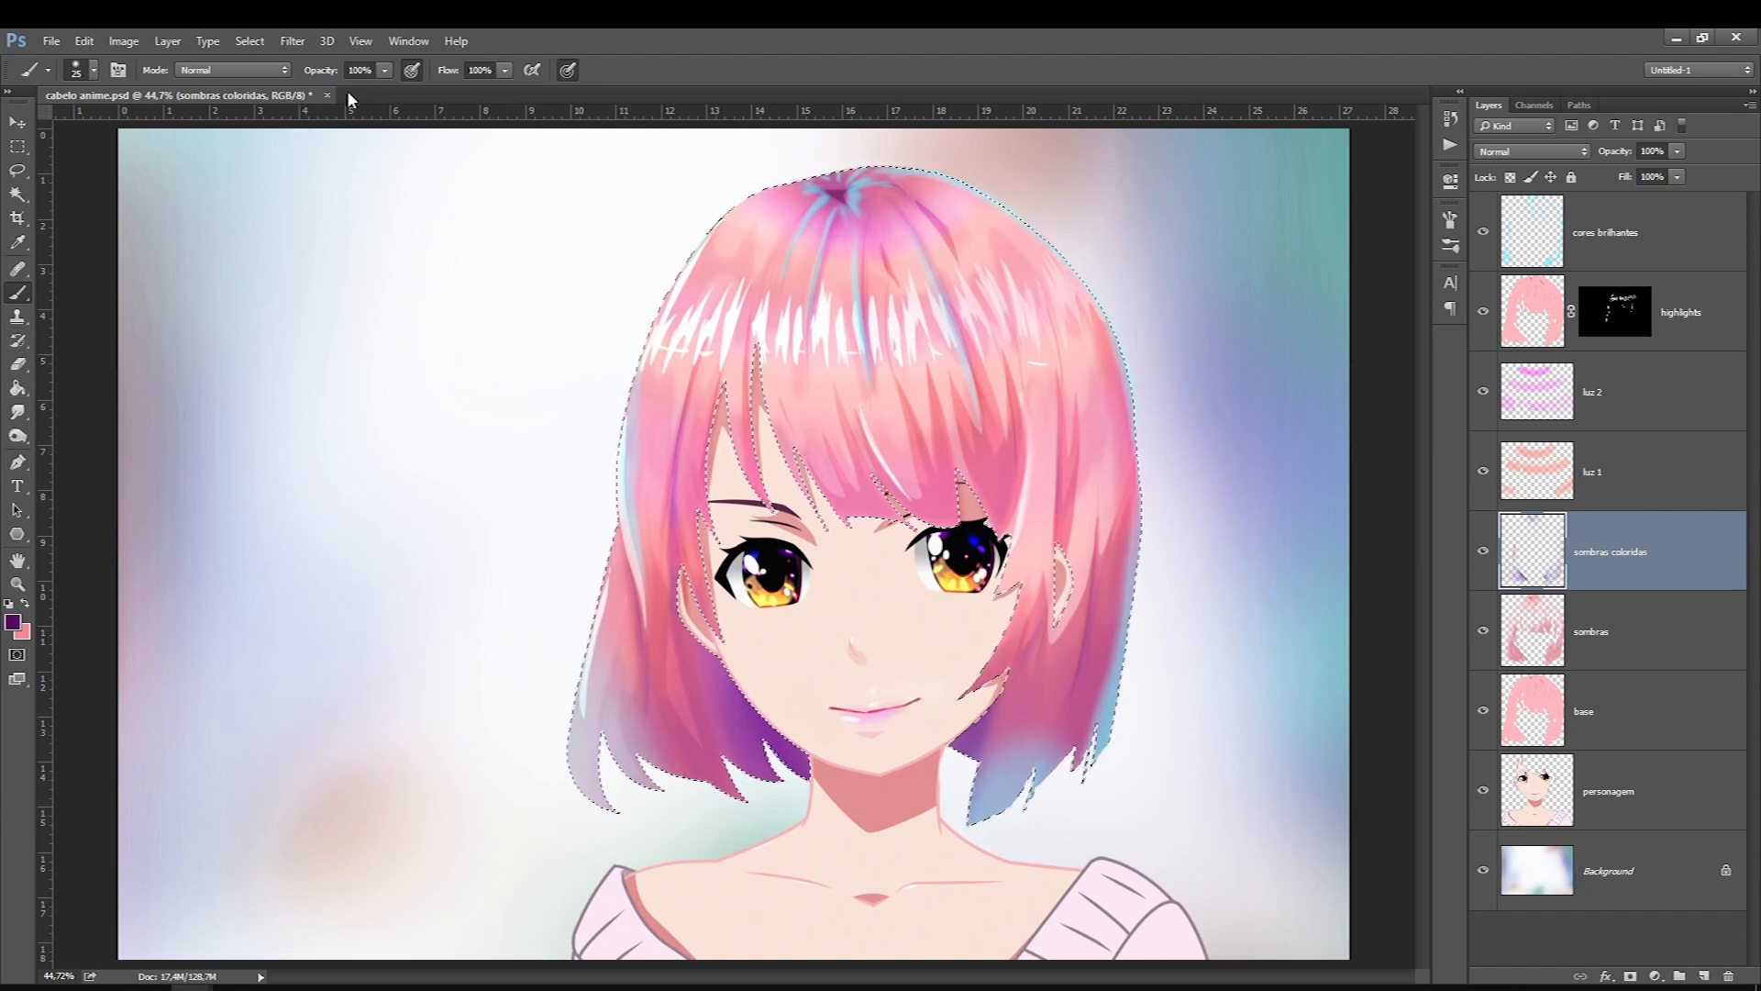
pyautogui.moveTo(367, 99); pyautogui.dragTo(342, 88)
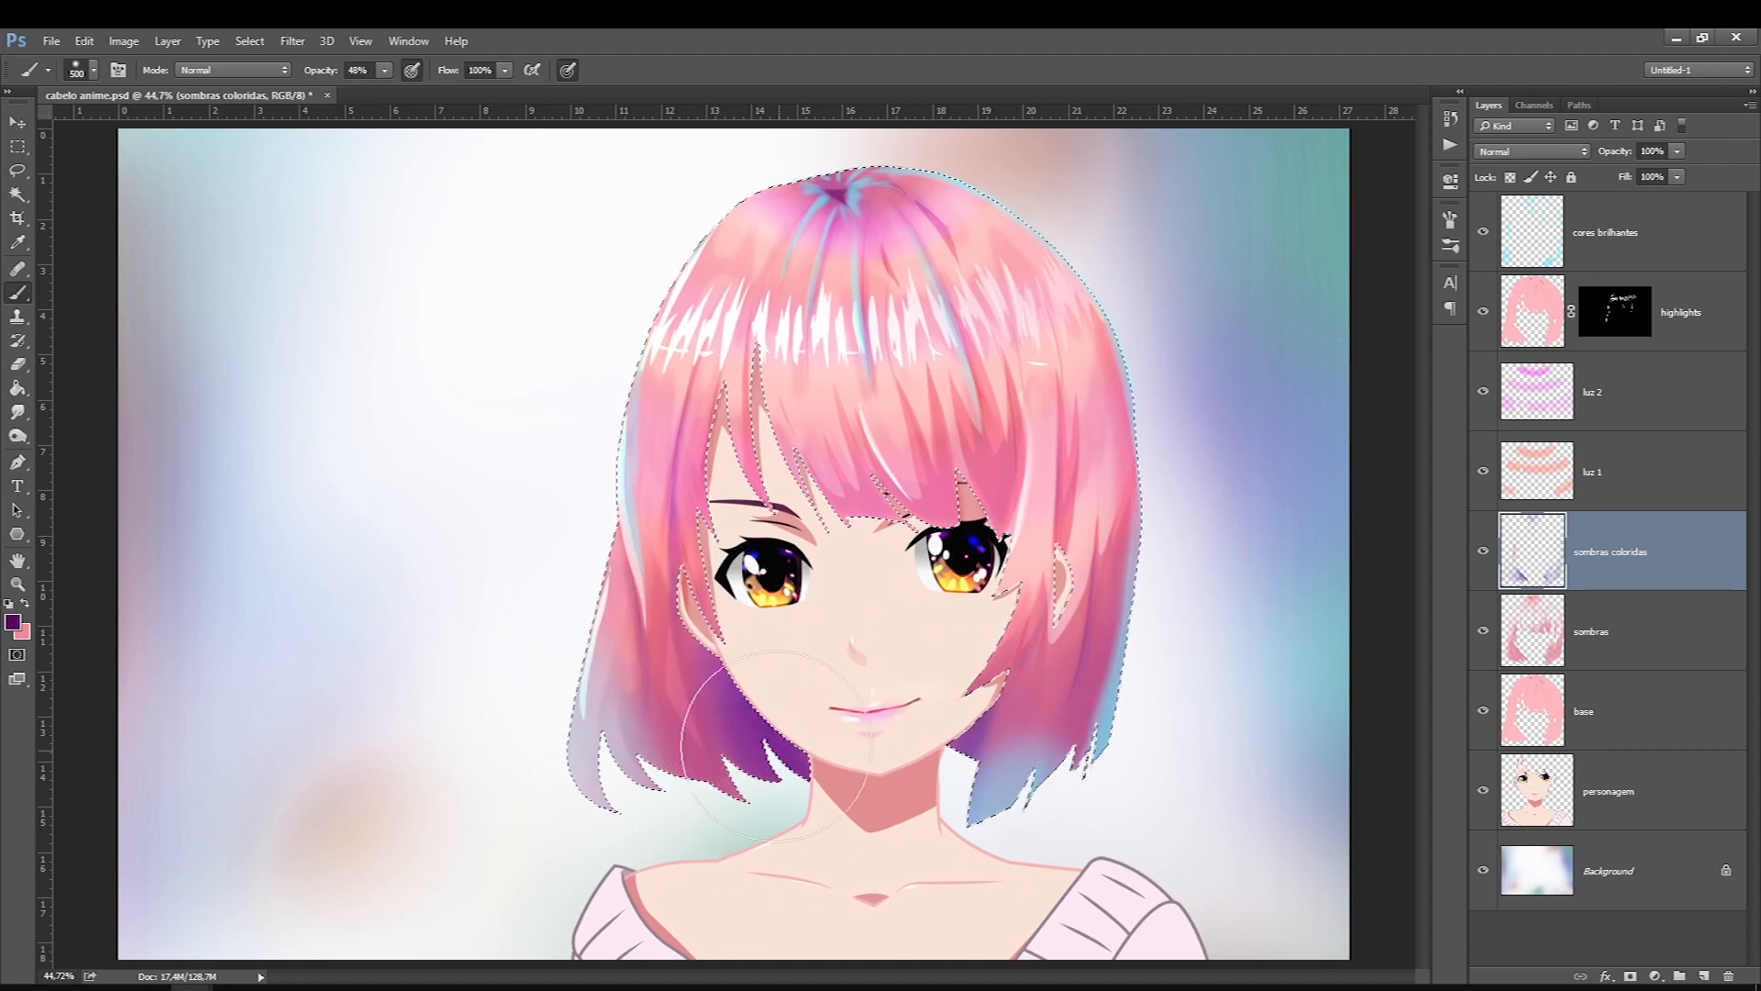
# Step: Change the foreground colour to deep indigo #34008a and paint the inner hair shadows on both sides of the neck
pyautogui.click(11, 622)
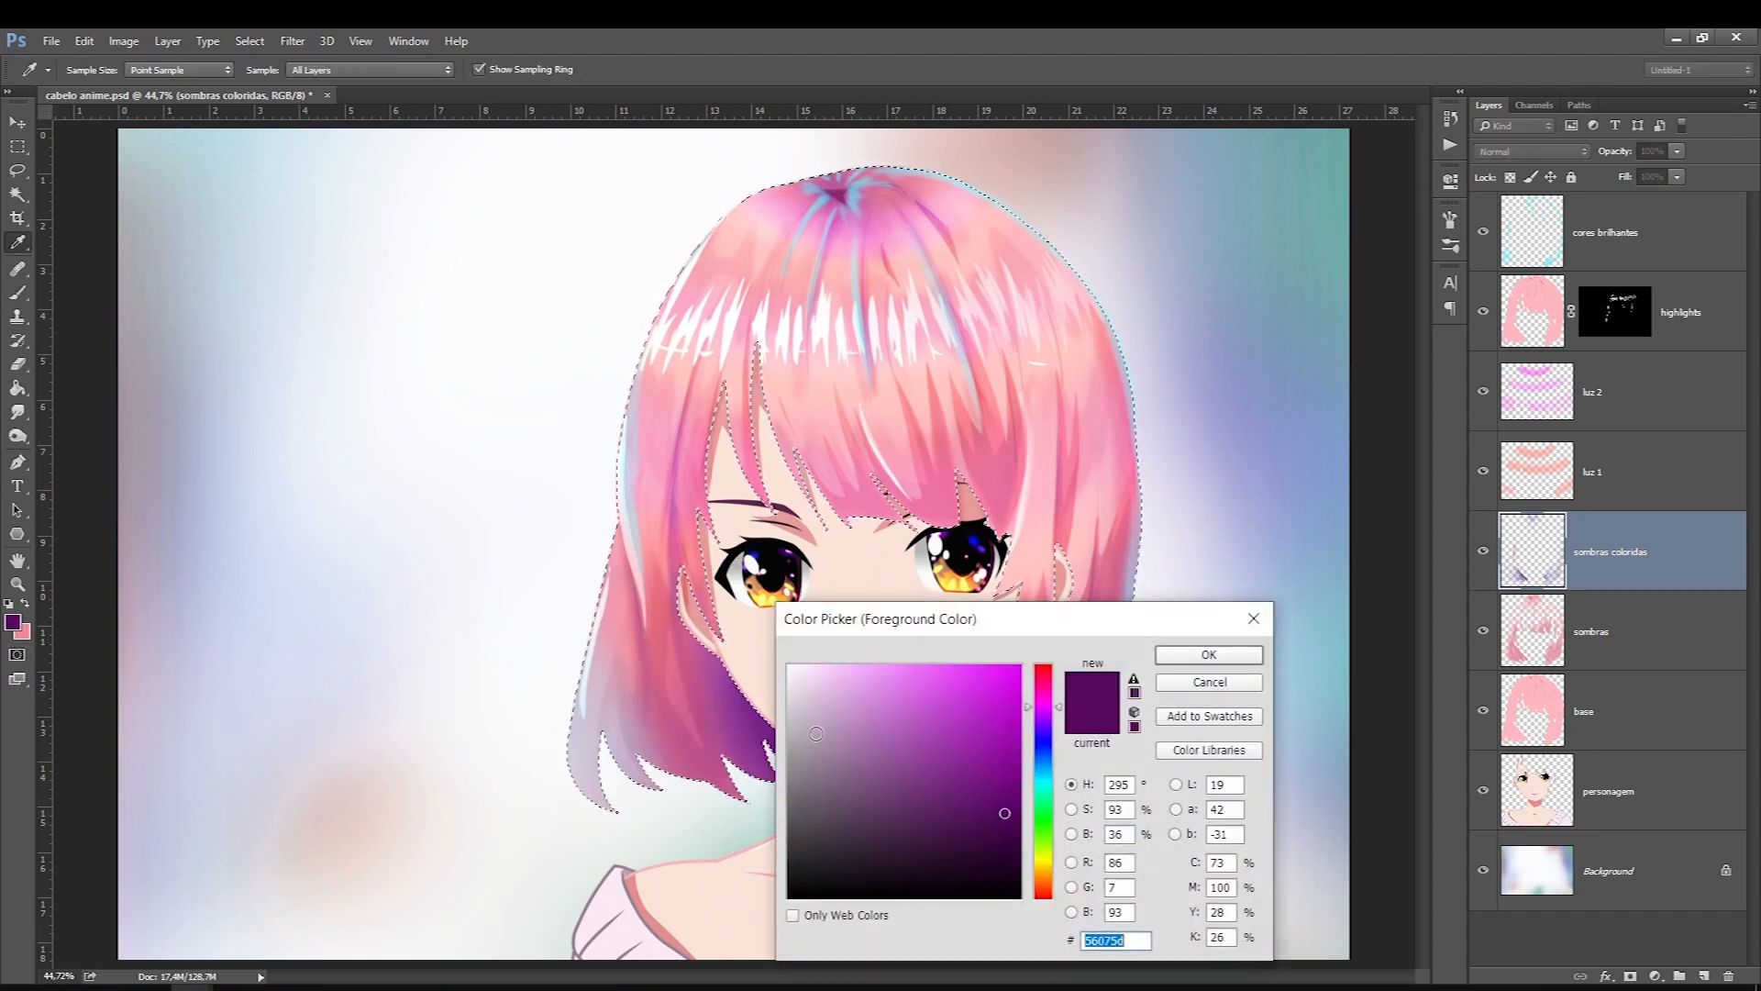
pyautogui.moveTo(1020, 779)
pyautogui.mouseDown()
pyautogui.moveTo(1045, 768)
pyautogui.moveTo(1037, 729)
pyautogui.mouseUp()
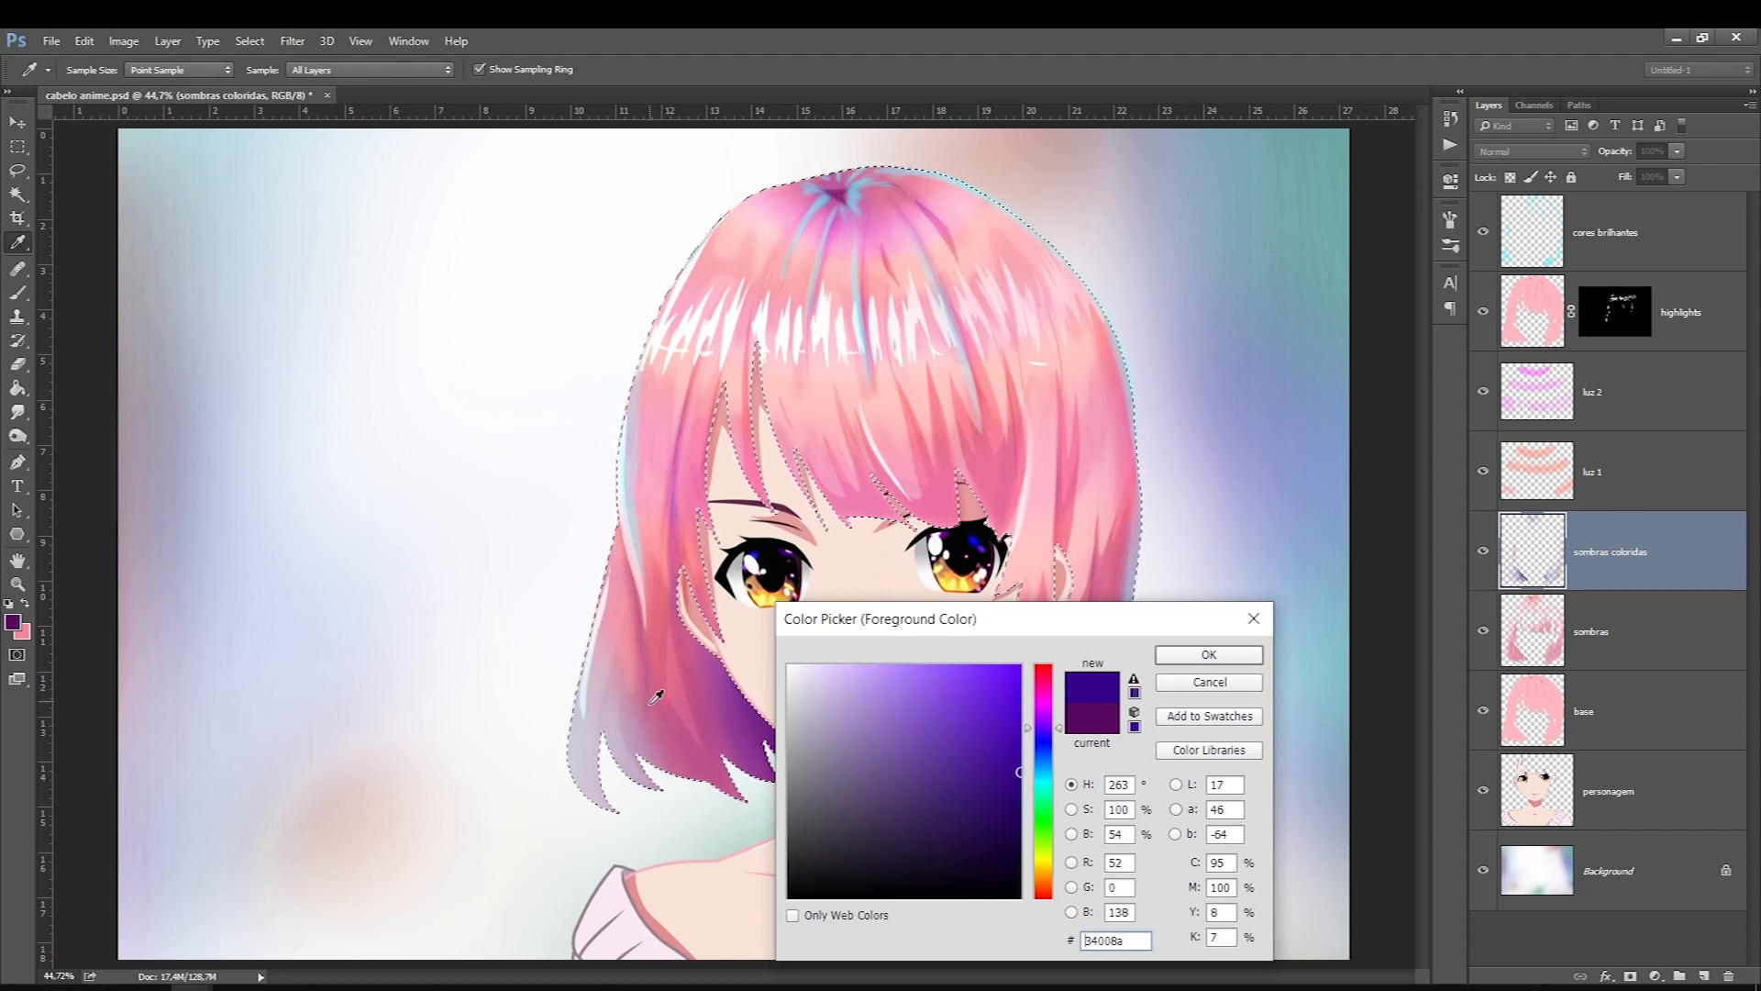
pyautogui.press('Return')
pyautogui.press('b')
pyautogui.press('[')
pyautogui.press('[')
pyautogui.press('[')
pyautogui.press('[')
pyautogui.press('[')
pyautogui.press('[')
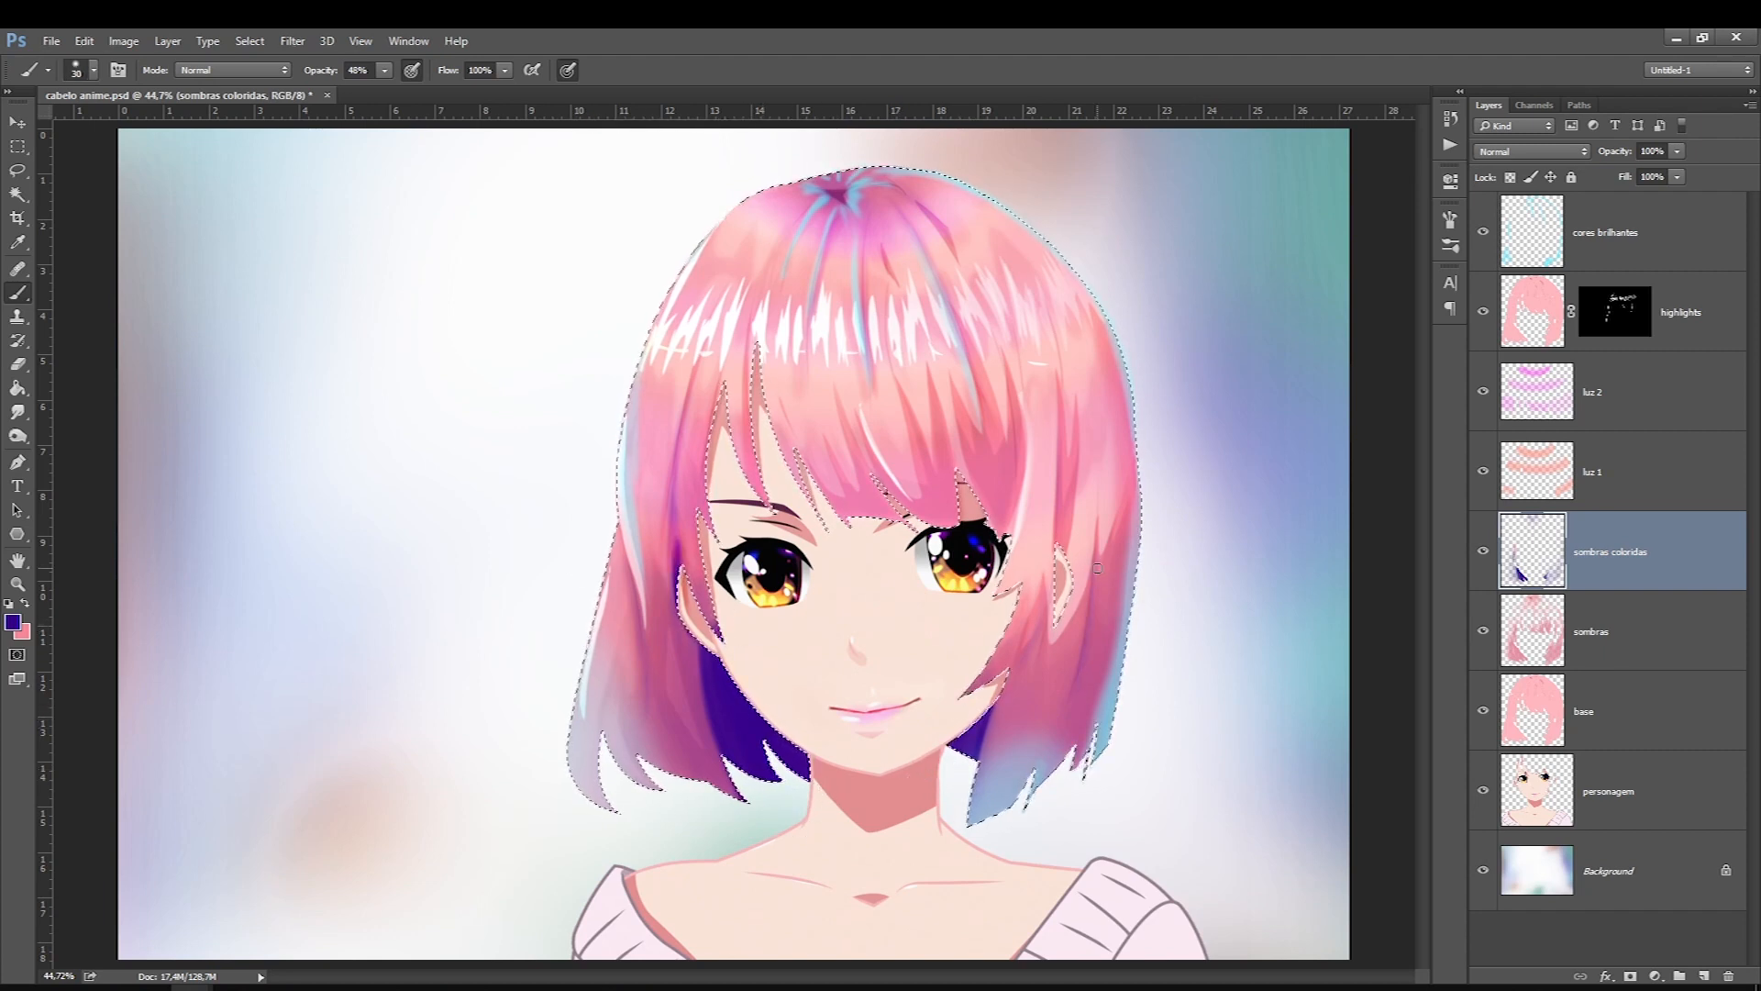
# Step: Paint thin indigo shadow strands down the side locks on both sides of the face
pyautogui.press(']')
pyautogui.moveTo(1097, 546); pyautogui.dragTo(1077, 657)
pyautogui.press('[')
pyautogui.moveTo(679, 440); pyautogui.dragTo(671, 537)
pyautogui.moveTo(677, 440); pyautogui.dragTo(670, 506)
# Step: Group all hair layers from cores brilhantes down to base and check the group by toggling its visibility
pyautogui.click(1665, 273)
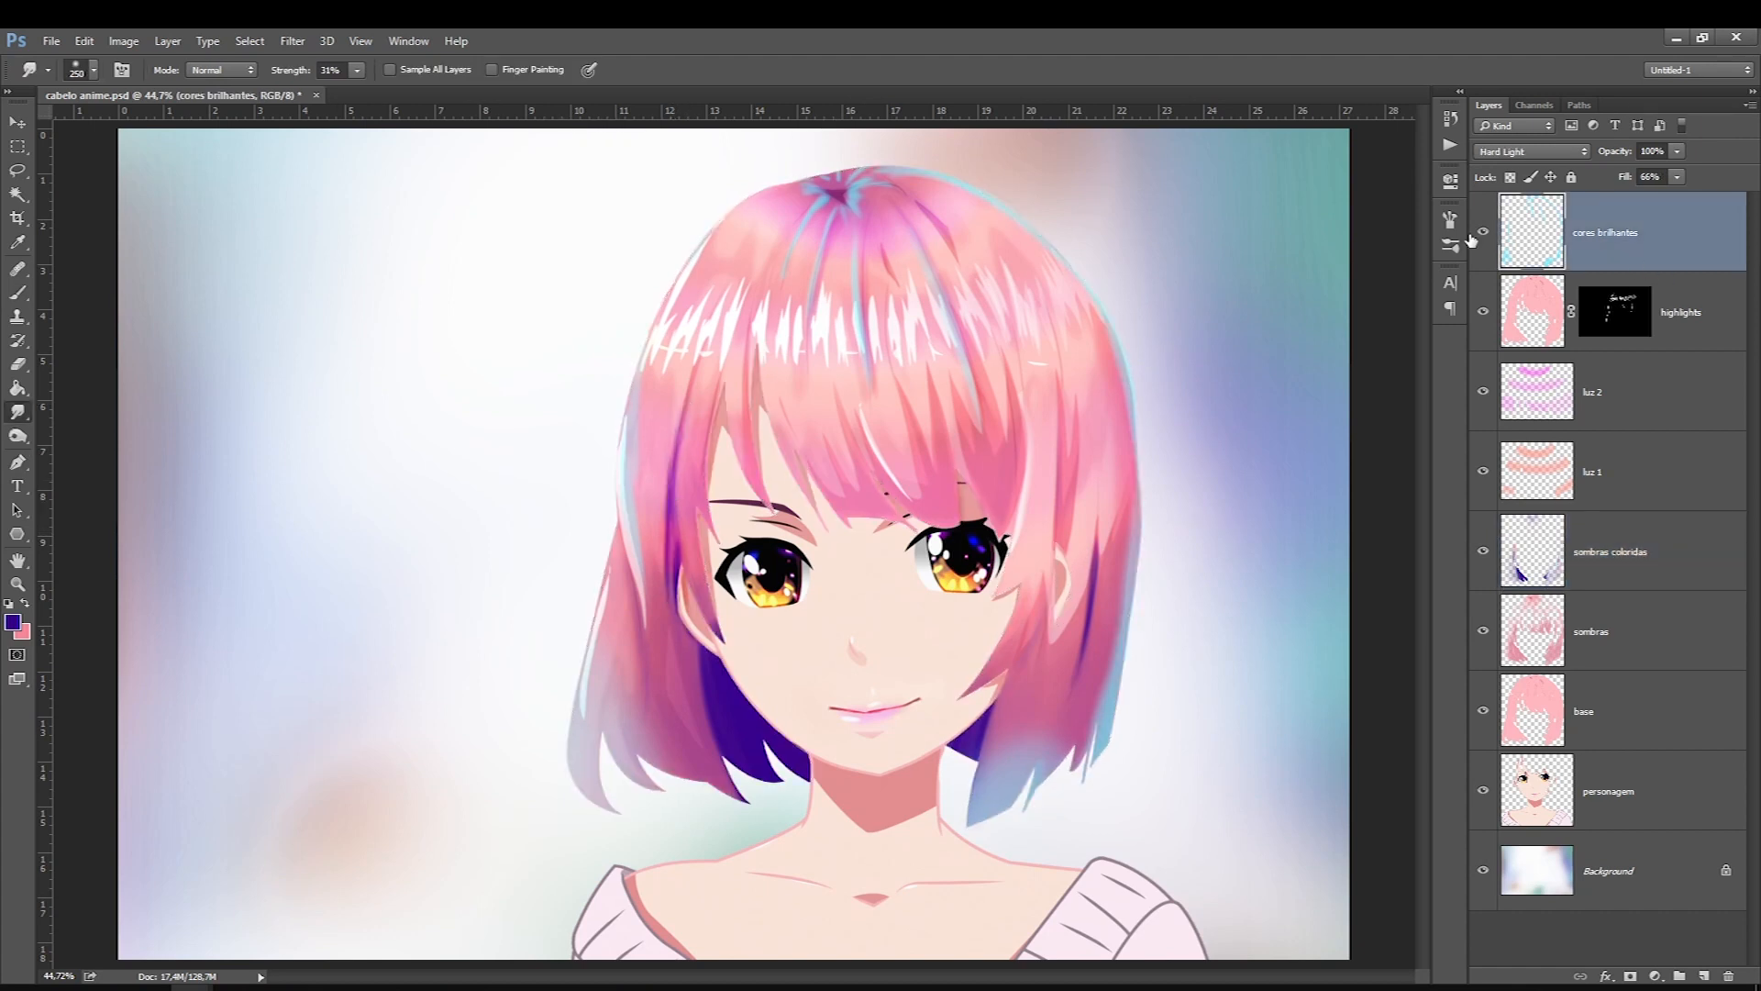
pyautogui.click(1479, 235)
pyautogui.click(1479, 235)
pyautogui.keyDown('shift'); pyautogui.click(1627, 713); pyautogui.keyUp('shift')
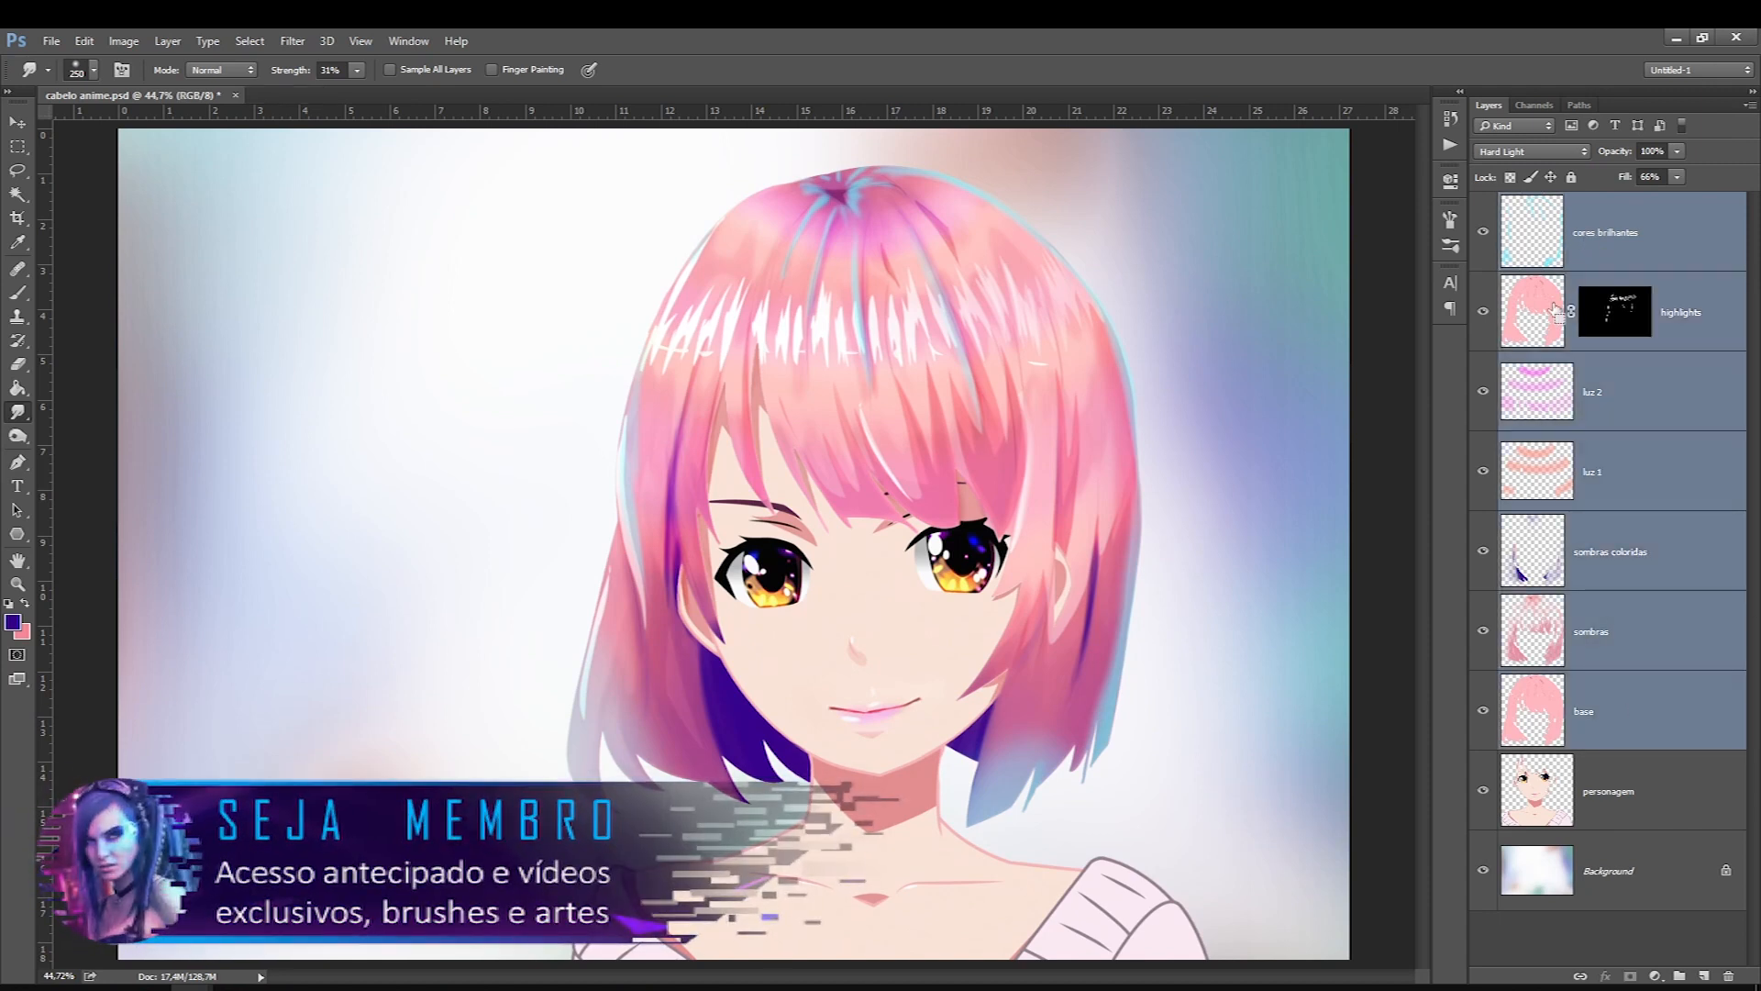
pyautogui.click(1608, 253)
pyautogui.keyDown('shift'); pyautogui.click(1612, 718); pyautogui.keyUp('shift')
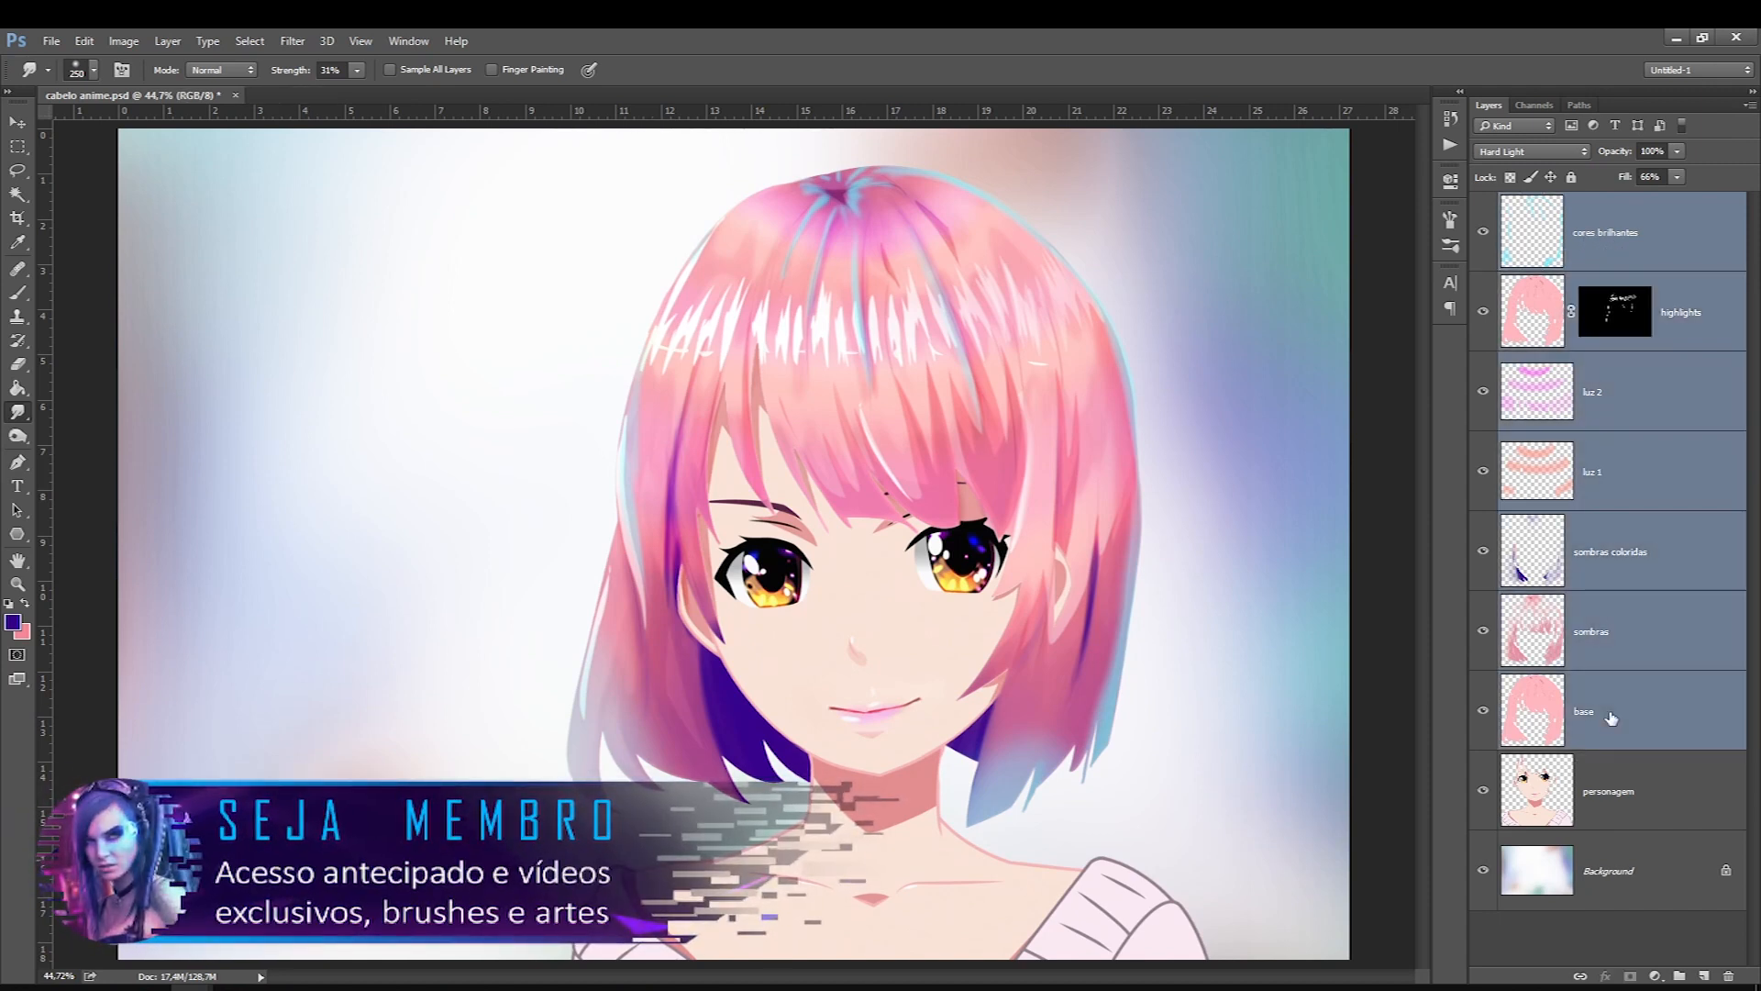
pyautogui.hotkey('ctrl', 'g')
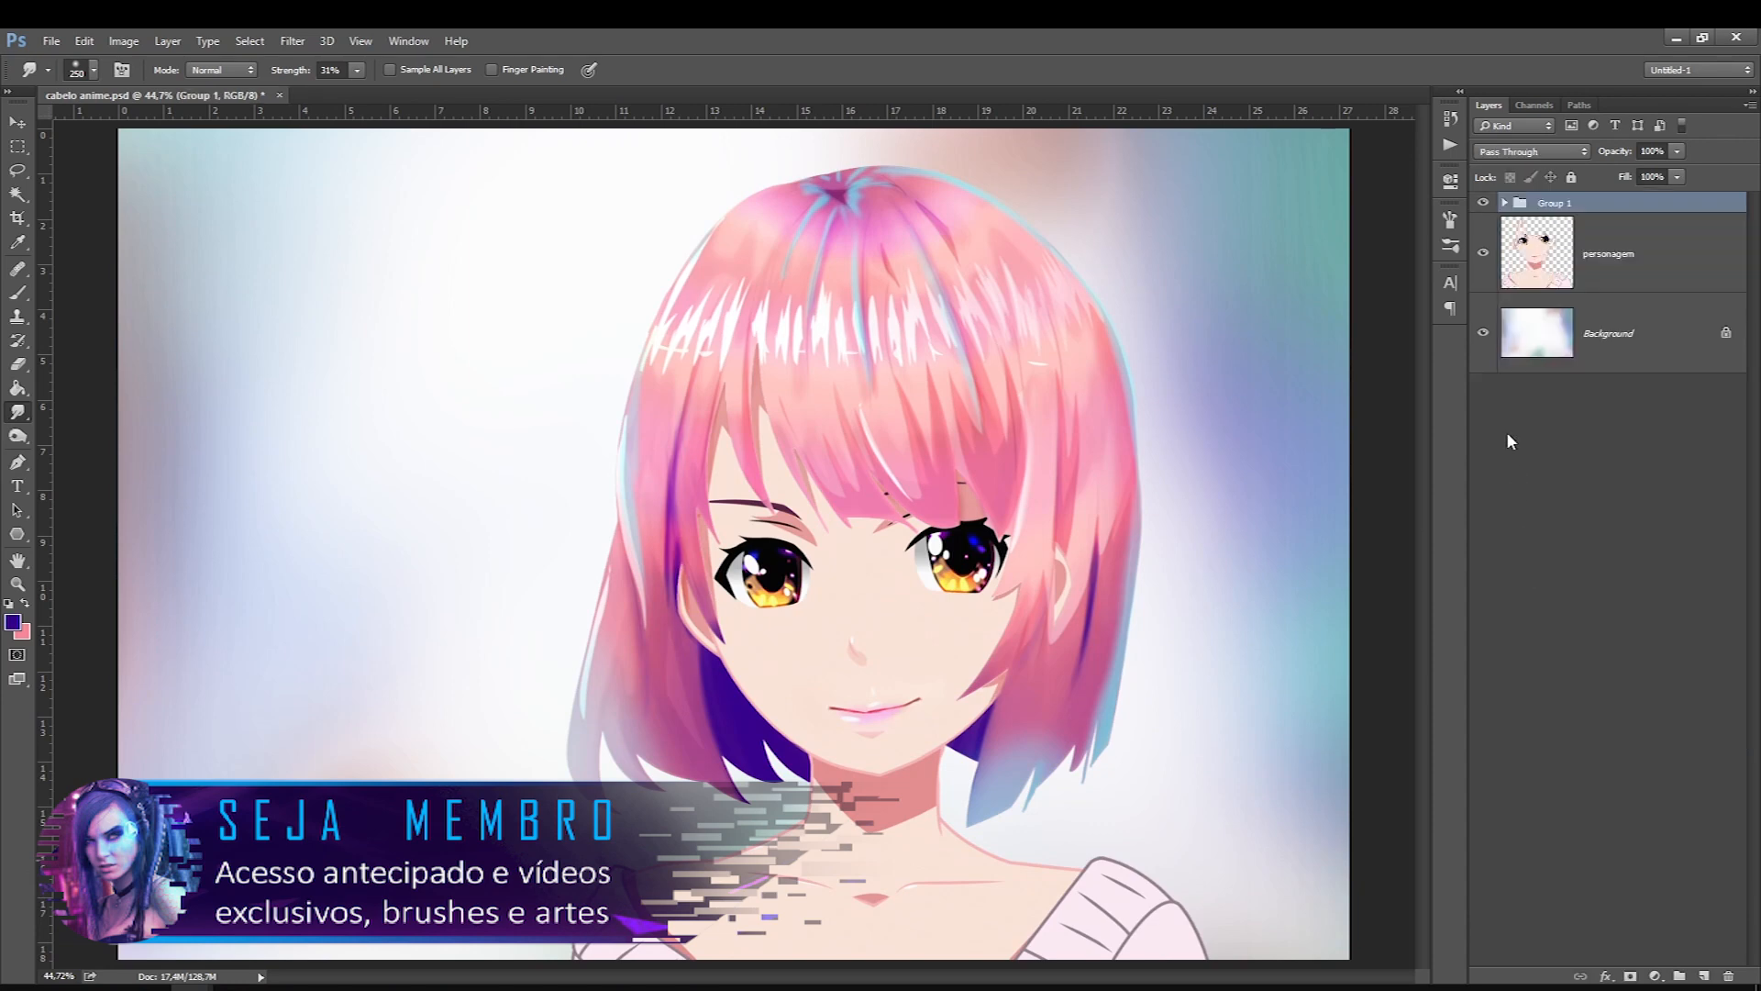
pyautogui.click(1483, 203)
pyautogui.click(1483, 203)
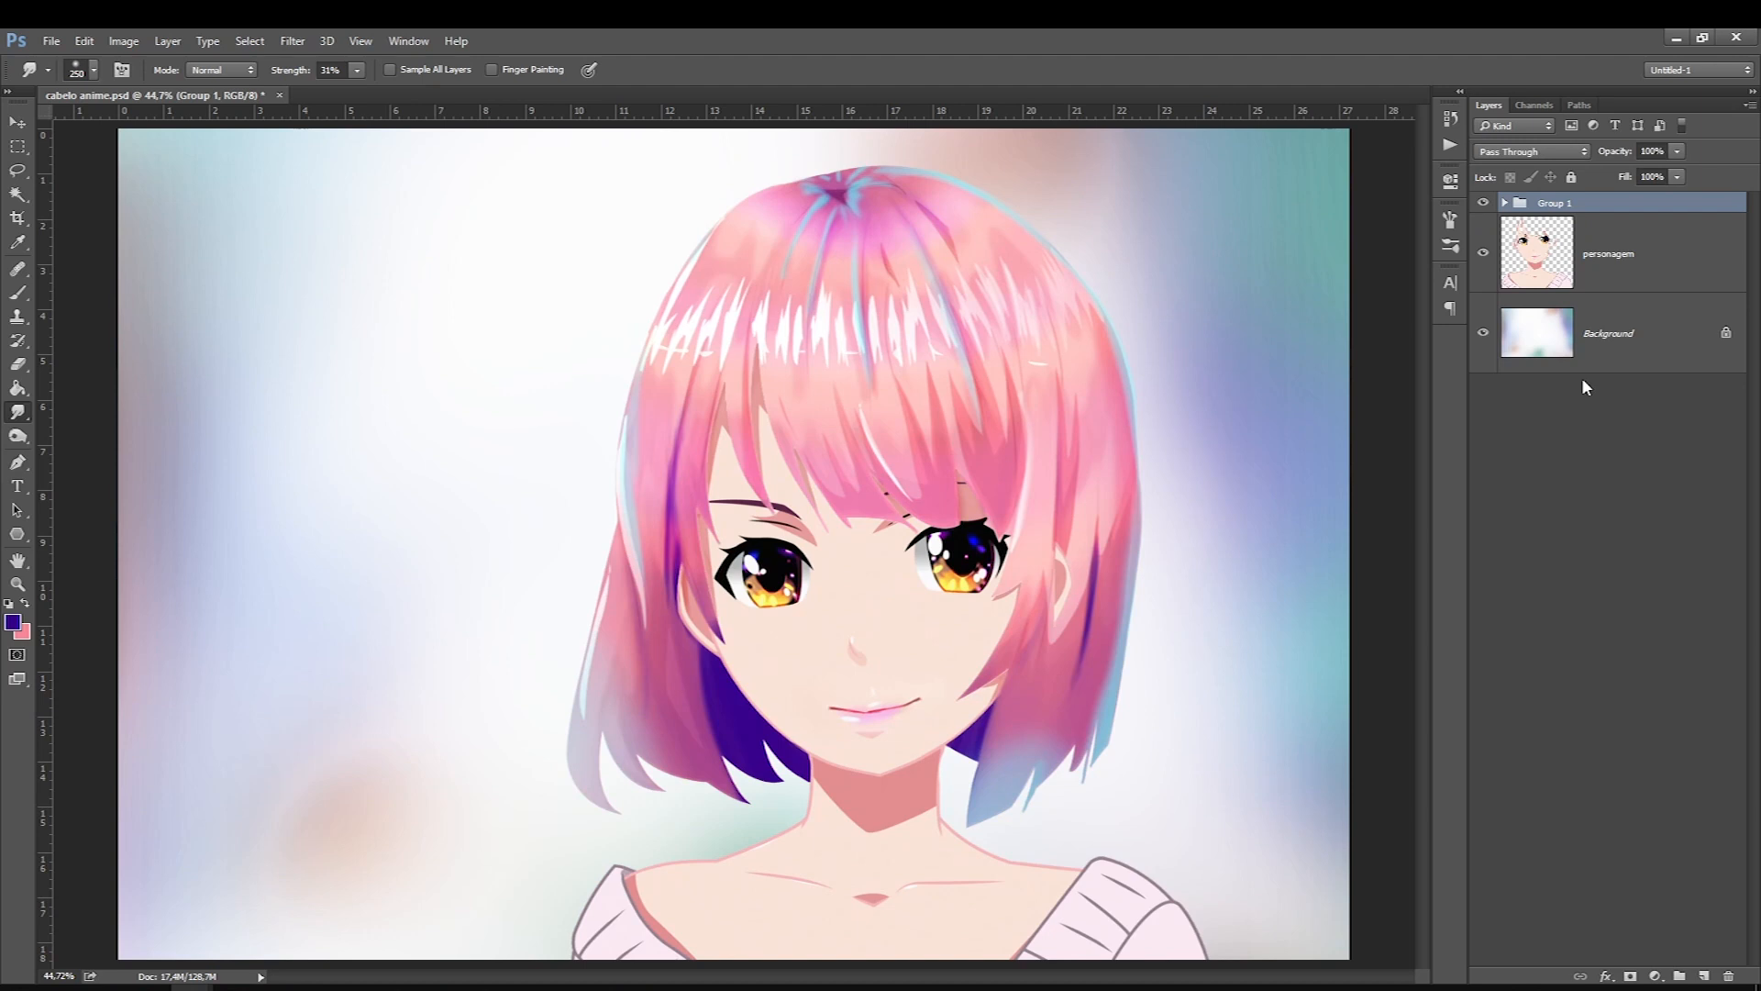
# Step: Add a Hue/Saturation adjustment clipped to the hair group and shift the hue from pink towards orange
pyautogui.click(1655, 975)
pyautogui.click(1593, 945)
pyautogui.click(1657, 976)
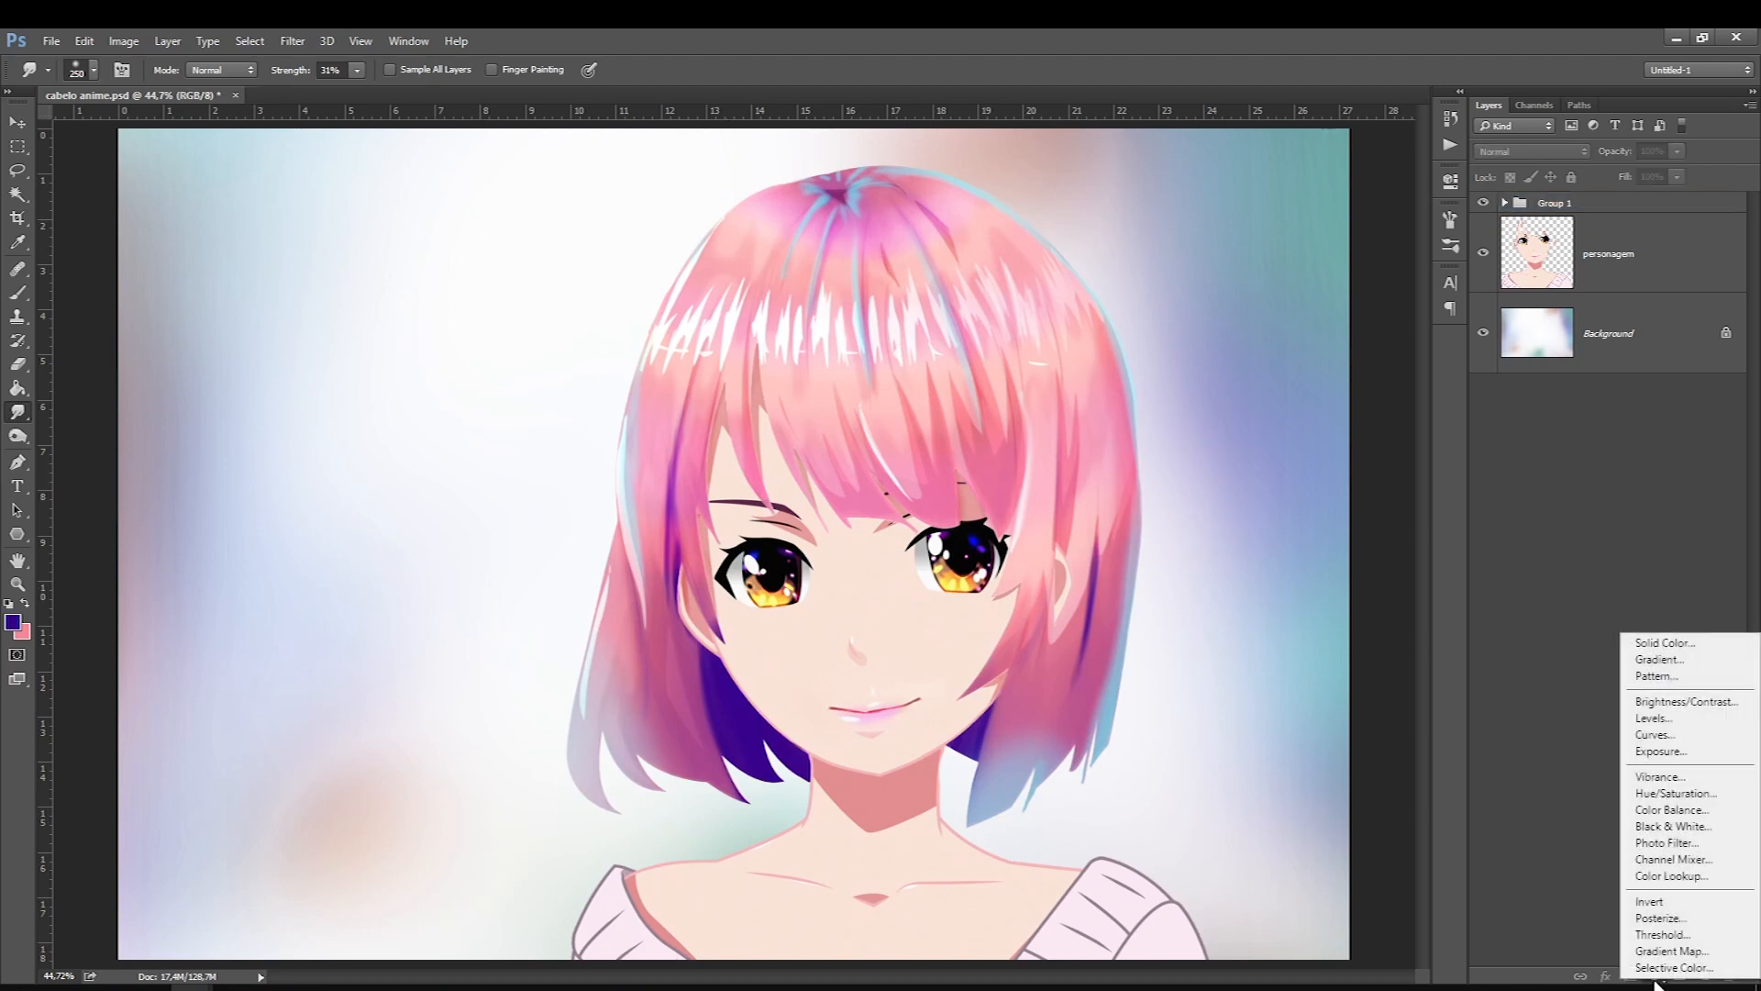
pyautogui.click(1647, 794)
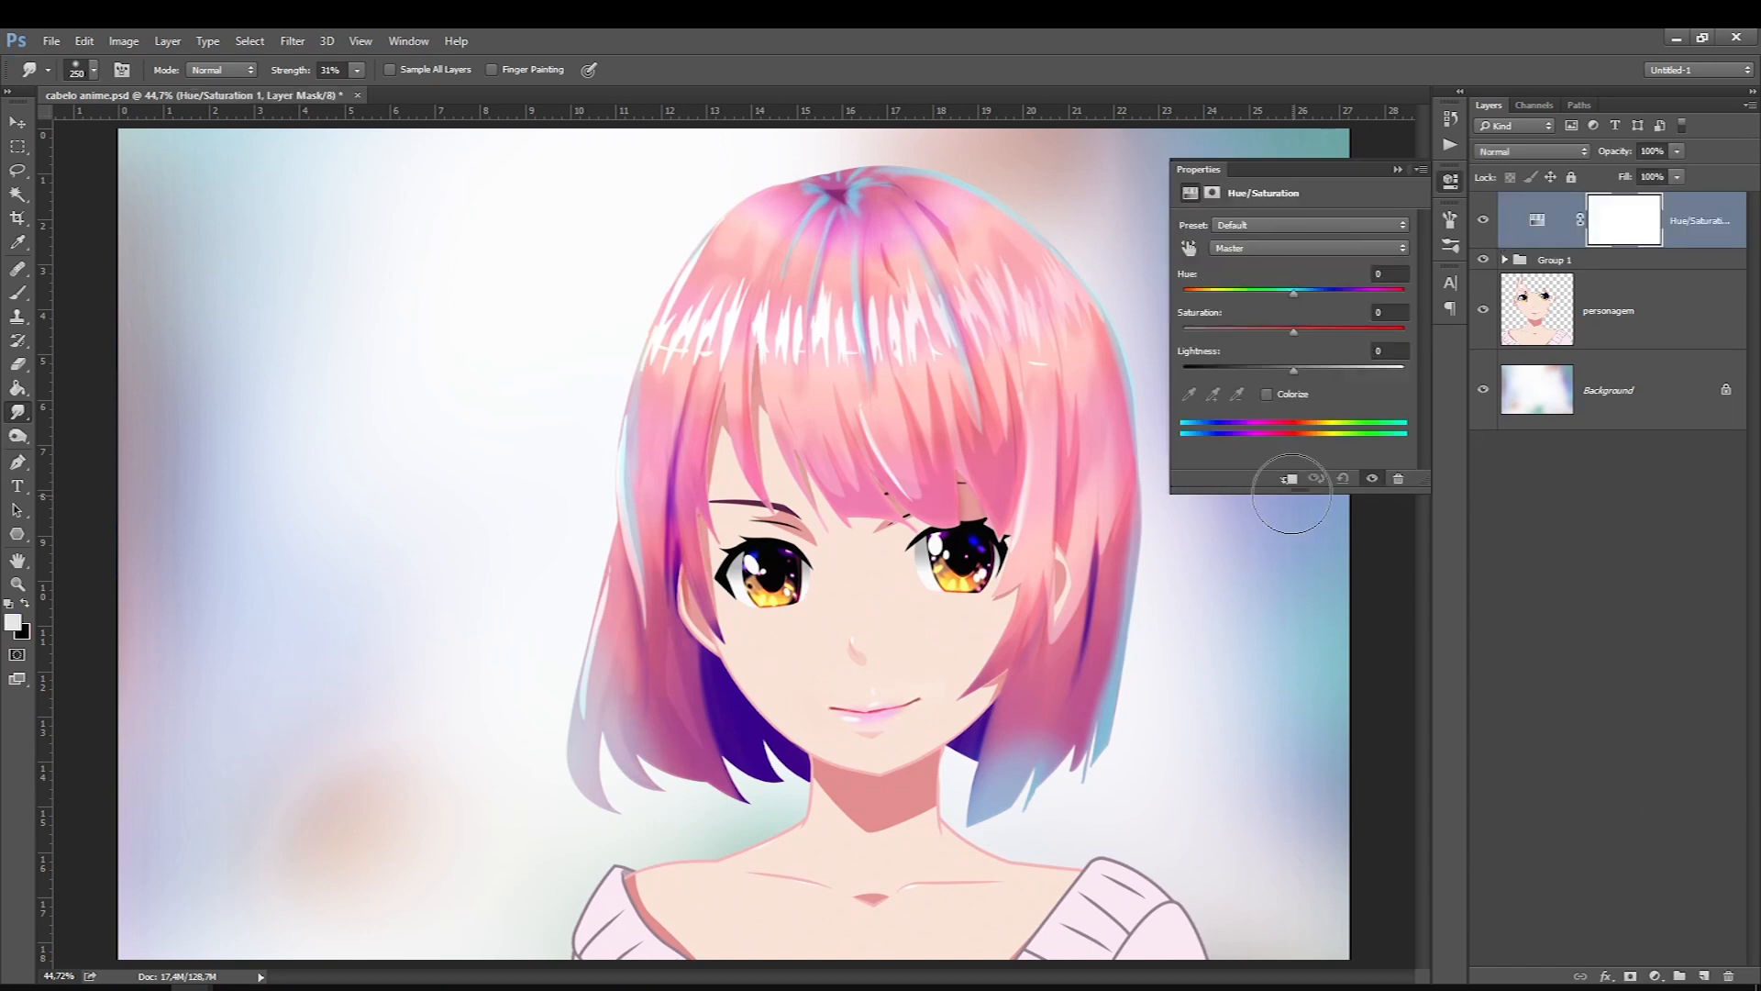
pyautogui.click(1289, 479)
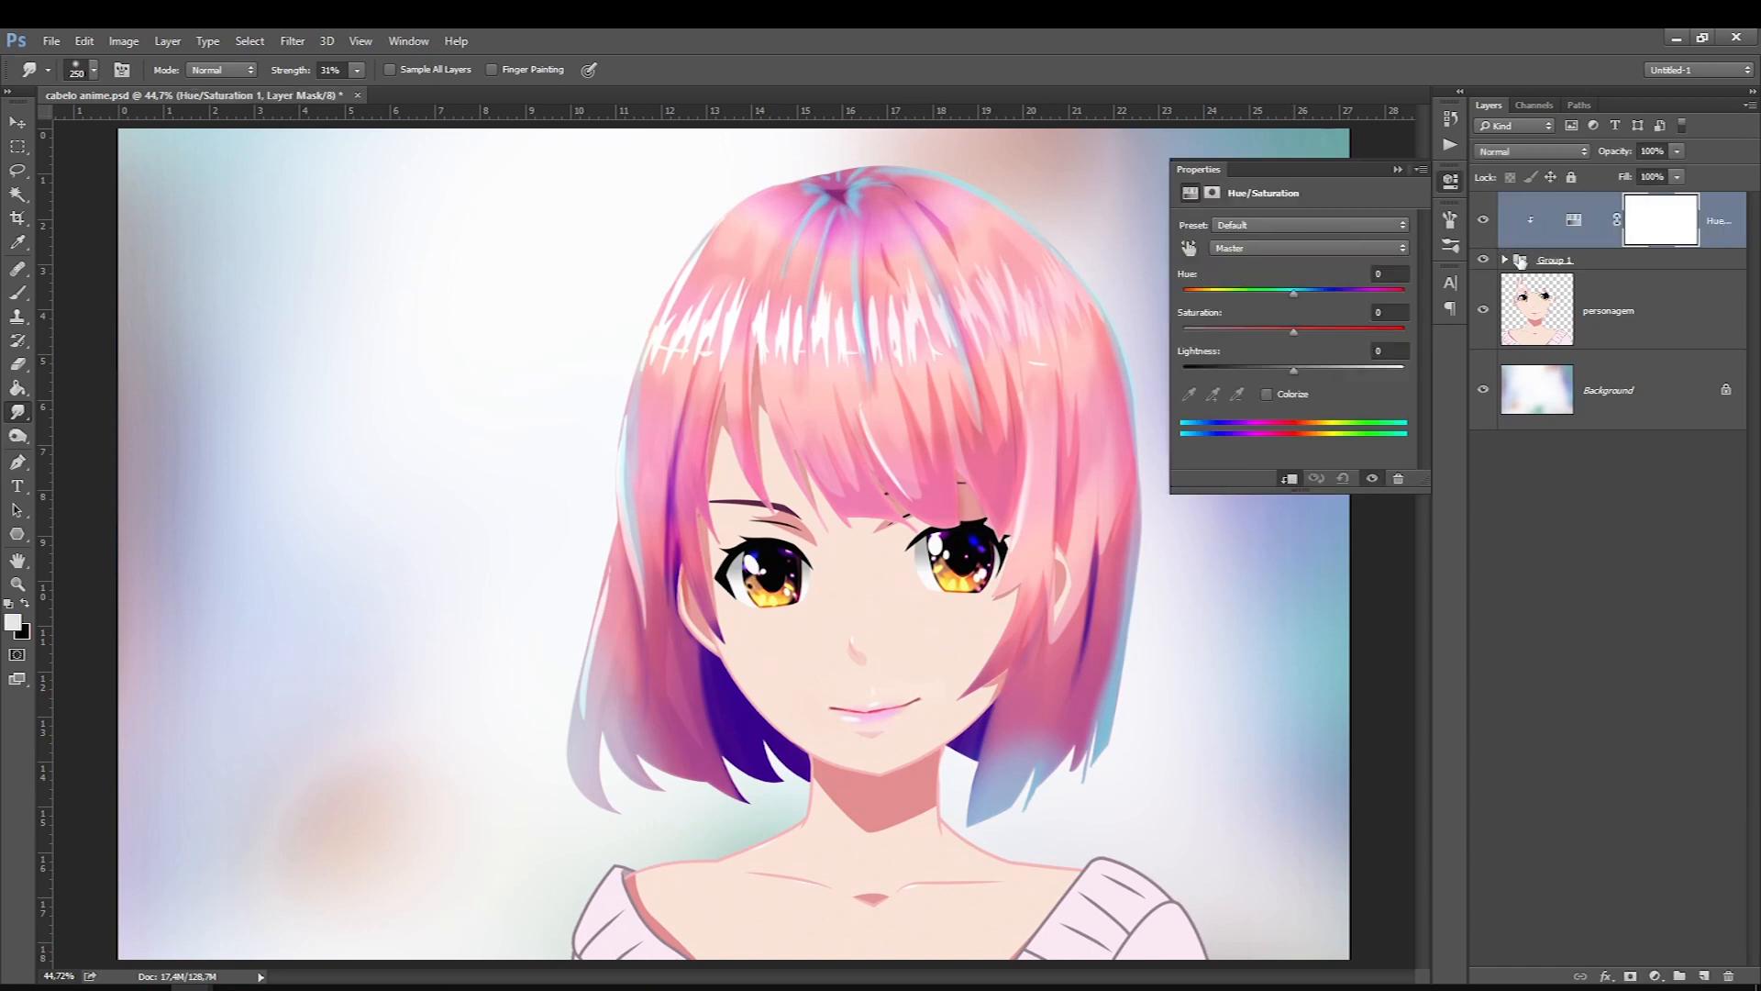
pyautogui.moveTo(1294, 292)
pyautogui.mouseDown()
pyautogui.moveTo(1381, 290)
pyautogui.moveTo(1192, 290)
pyautogui.moveTo(1317, 306)
pyautogui.mouseUp()
pyautogui.click(1397, 170)
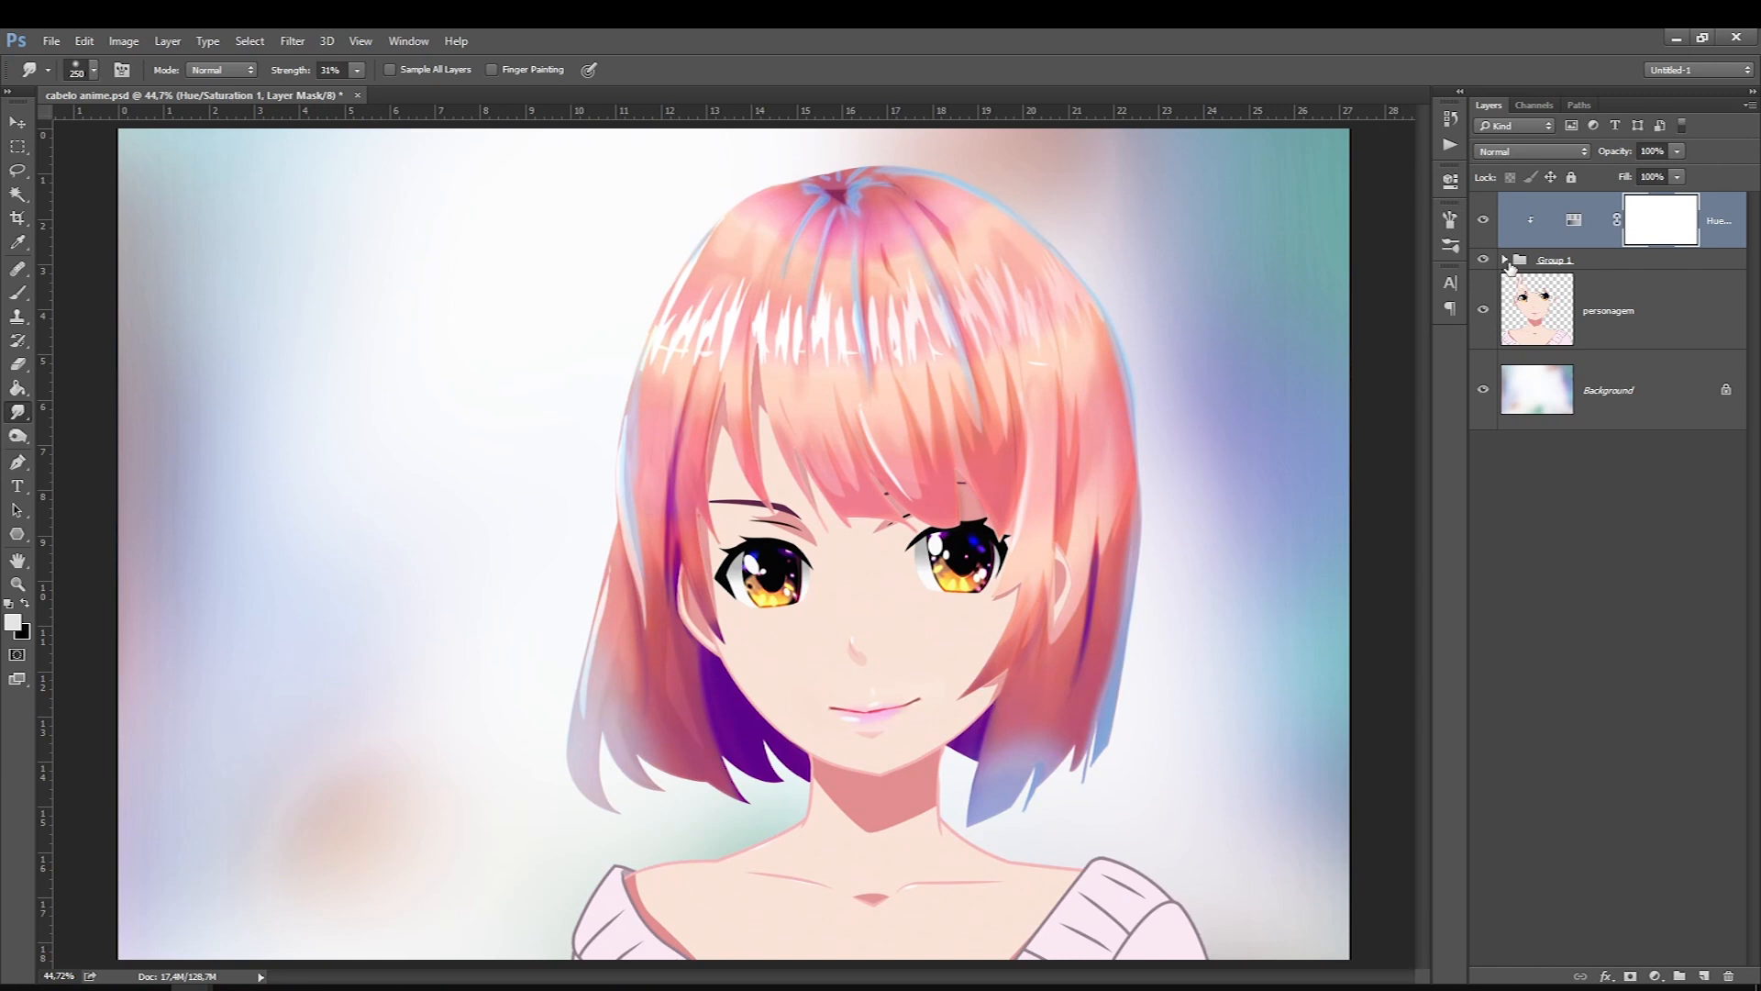
# Step: Move the cores brilhantes layer out of the hair group to above the Hue/Saturation adjustment and make it visible
pyautogui.click(1505, 260)
pyautogui.click(1483, 312)
pyautogui.click(1482, 312)
pyautogui.click(1483, 312)
pyautogui.click(1568, 311)
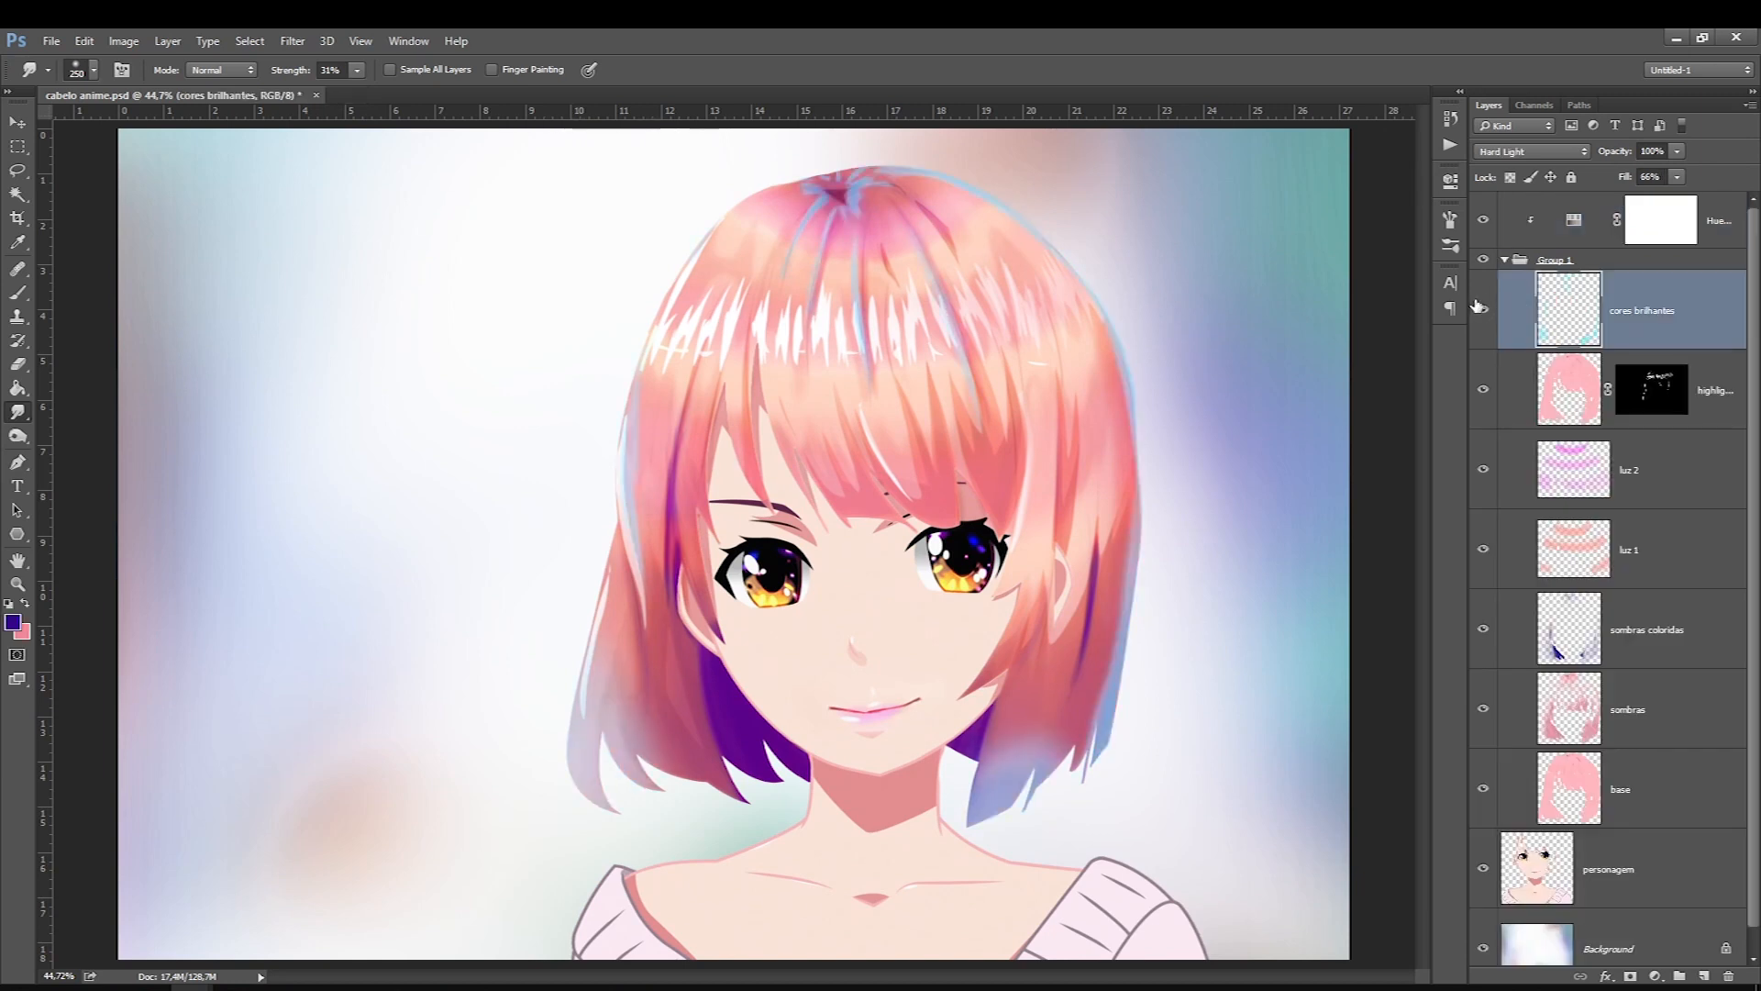
pyautogui.moveTo(1559, 330); pyautogui.dragTo(1612, 257)
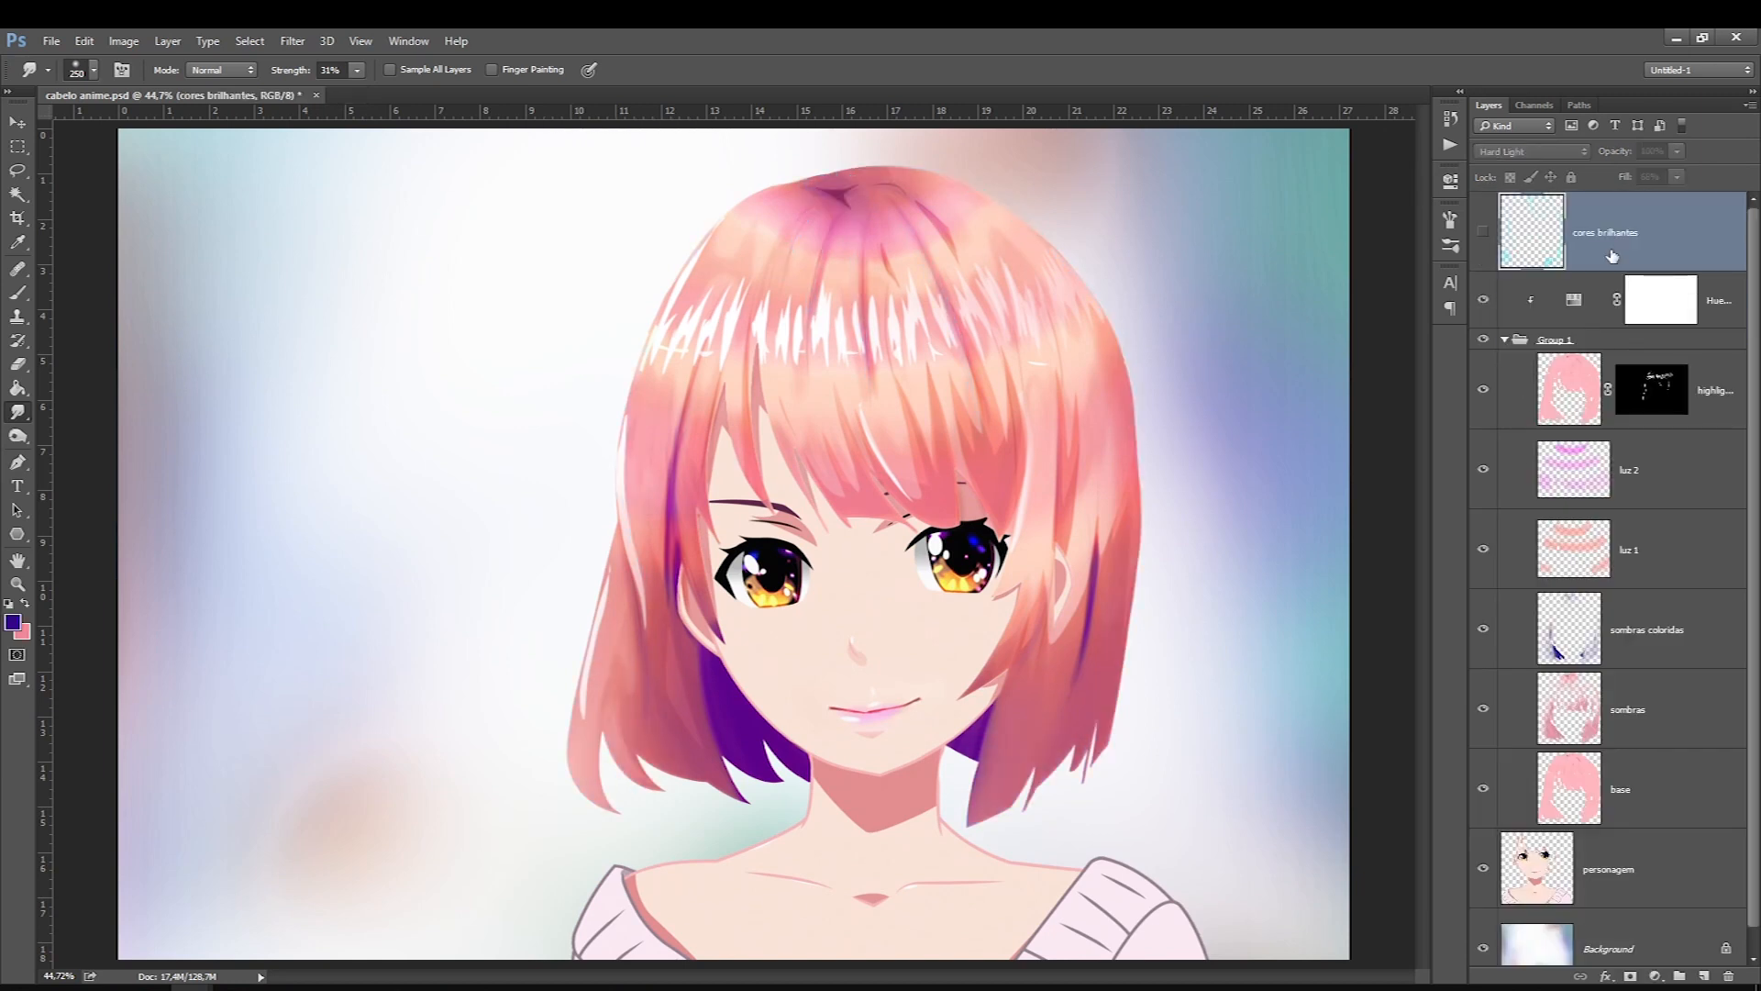
pyautogui.click(1483, 229)
pyautogui.click(1596, 255)
# Step: Raise the clipped adjustment's hue to +26 and compare the hair with the adjustment off and on
pyautogui.click(1572, 395)
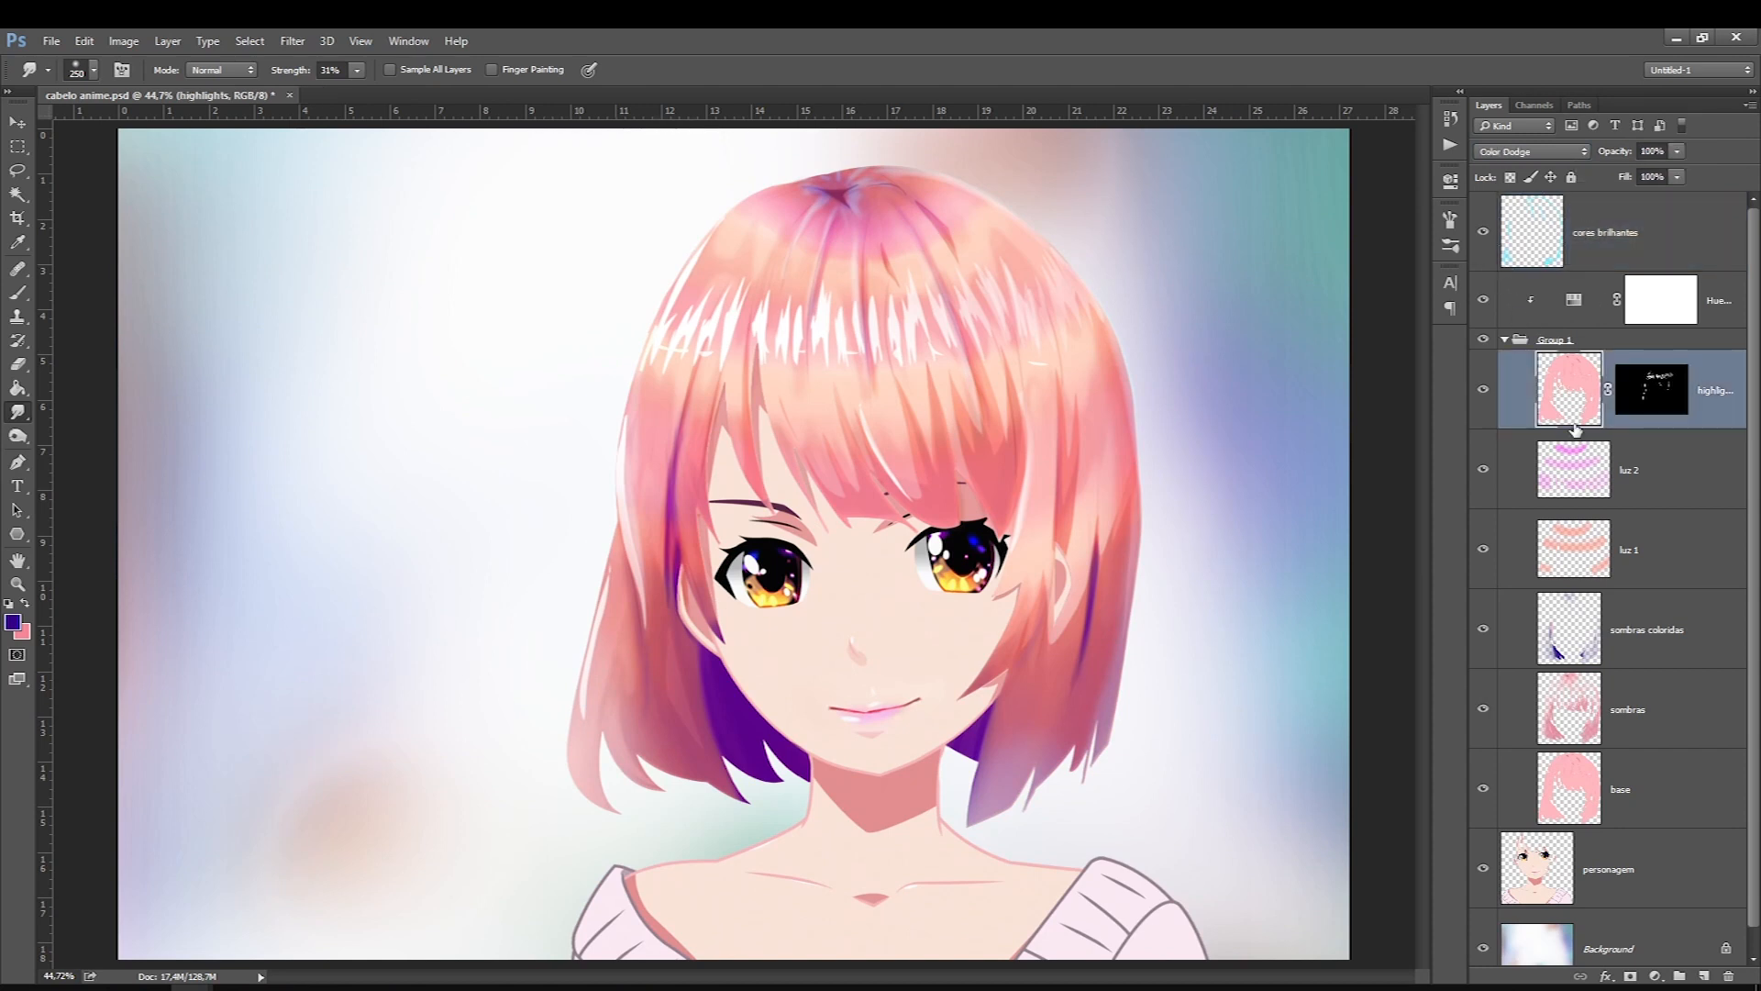
pyautogui.click(1571, 303)
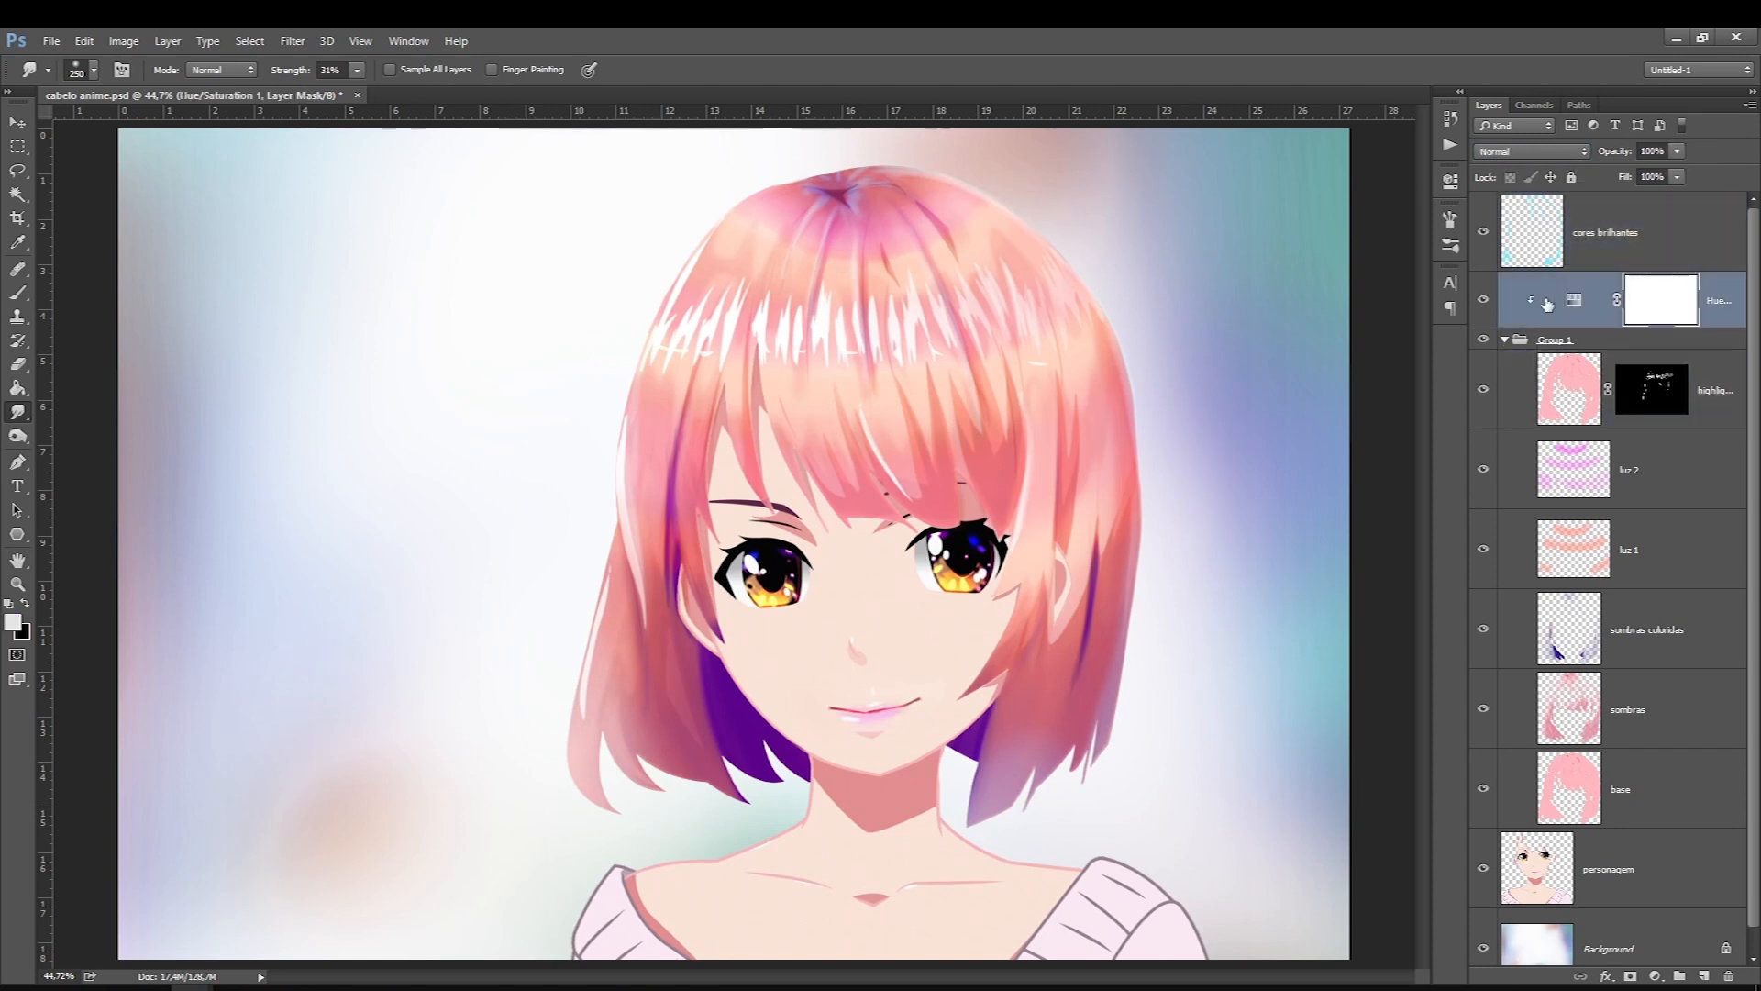
pyautogui.doubleClick(1570, 293)
pyautogui.moveTo(1315, 292)
pyautogui.mouseDown()
pyautogui.moveTo(1331, 290)
pyautogui.moveTo(1332, 325)
pyautogui.moveTo(1297, 325)
pyautogui.moveTo(1322, 294)
pyautogui.mouseUp()
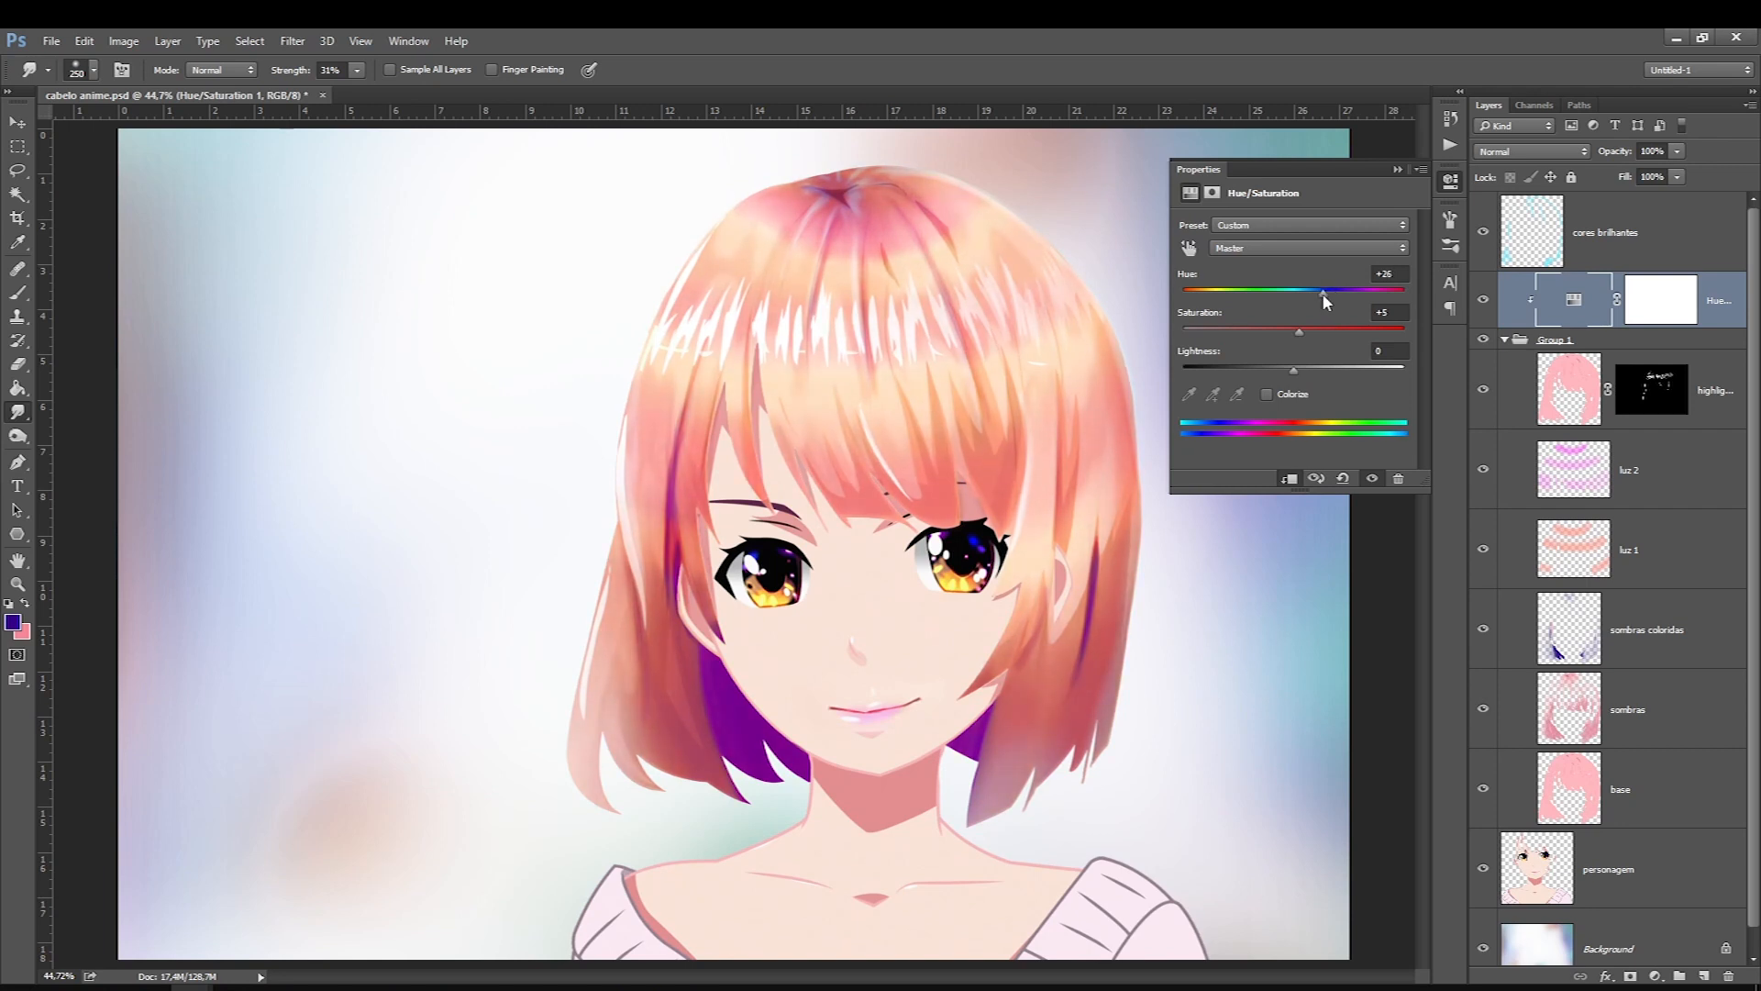
pyautogui.click(1398, 170)
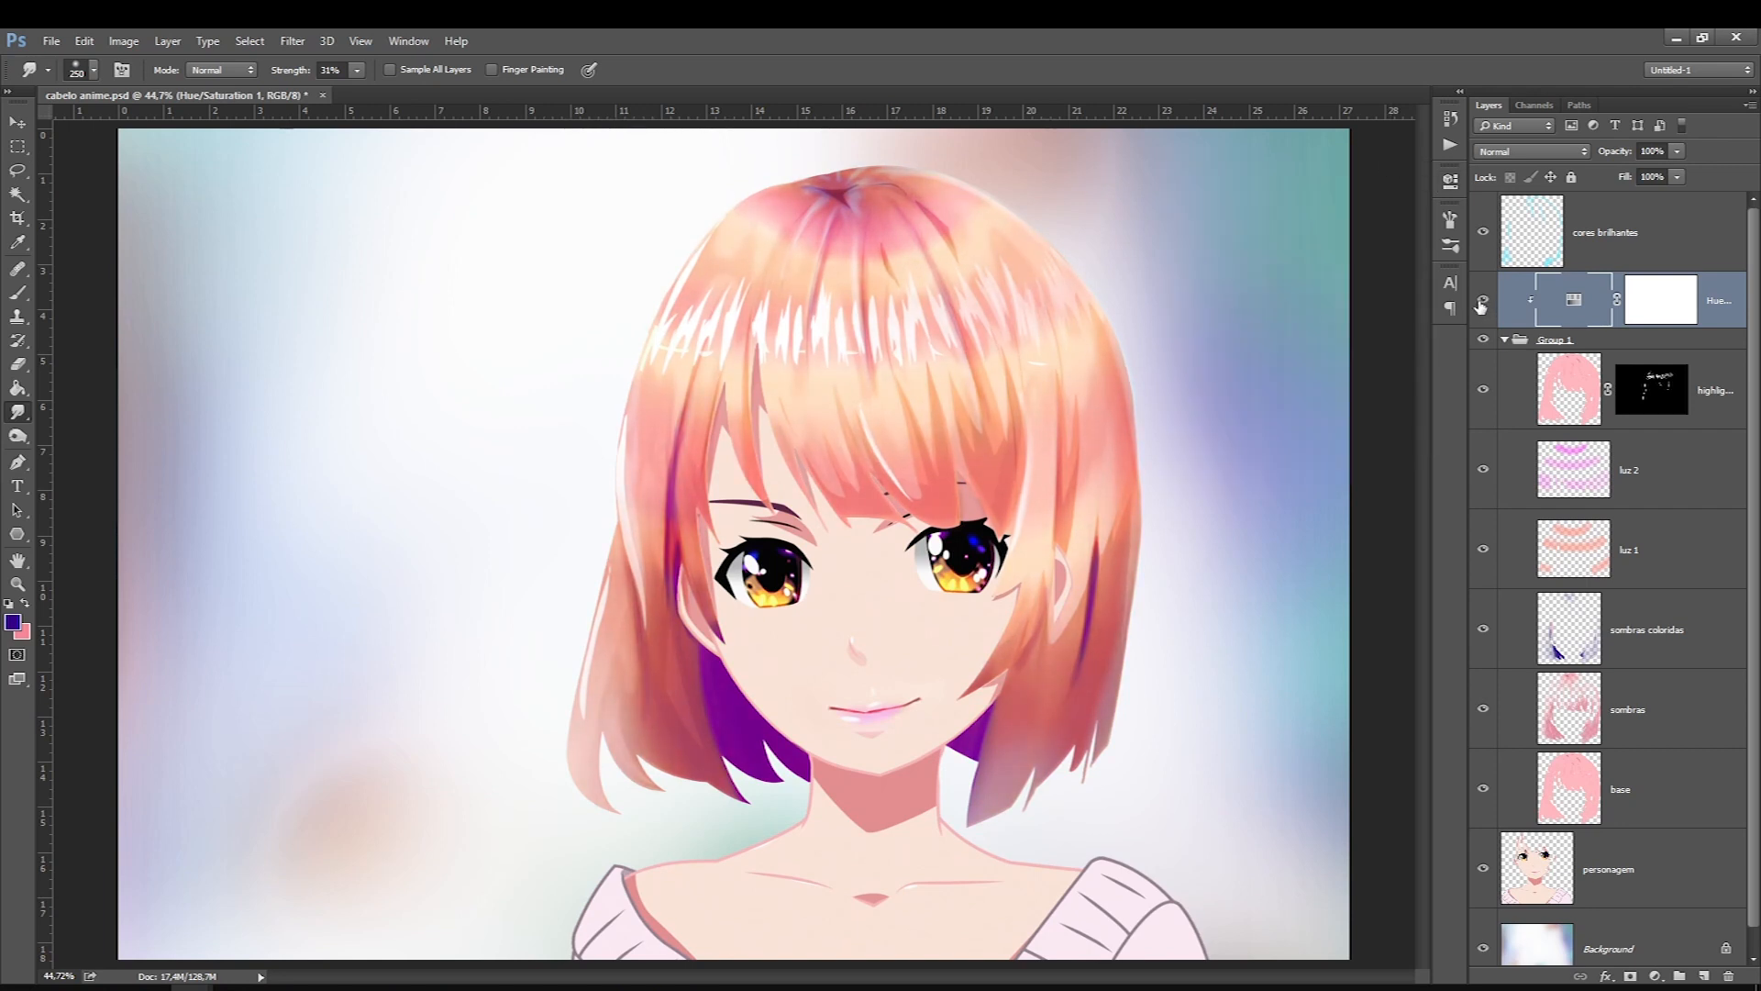
pyautogui.click(1480, 306)
pyautogui.click(1479, 307)
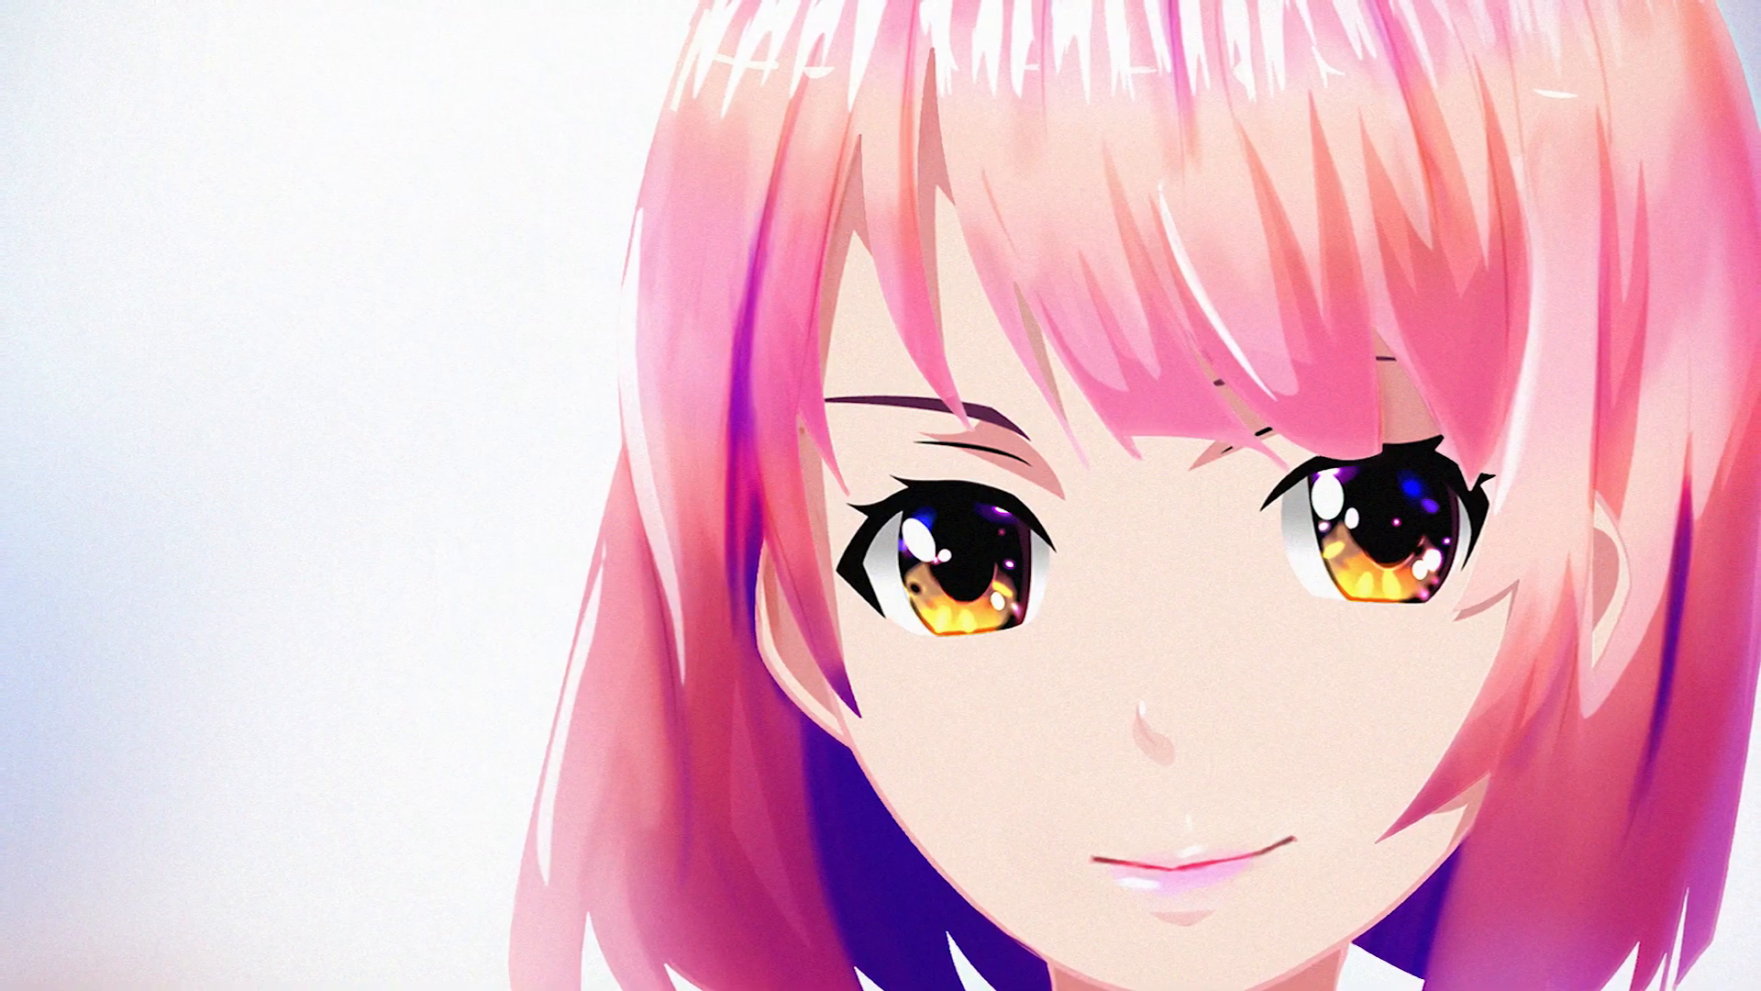